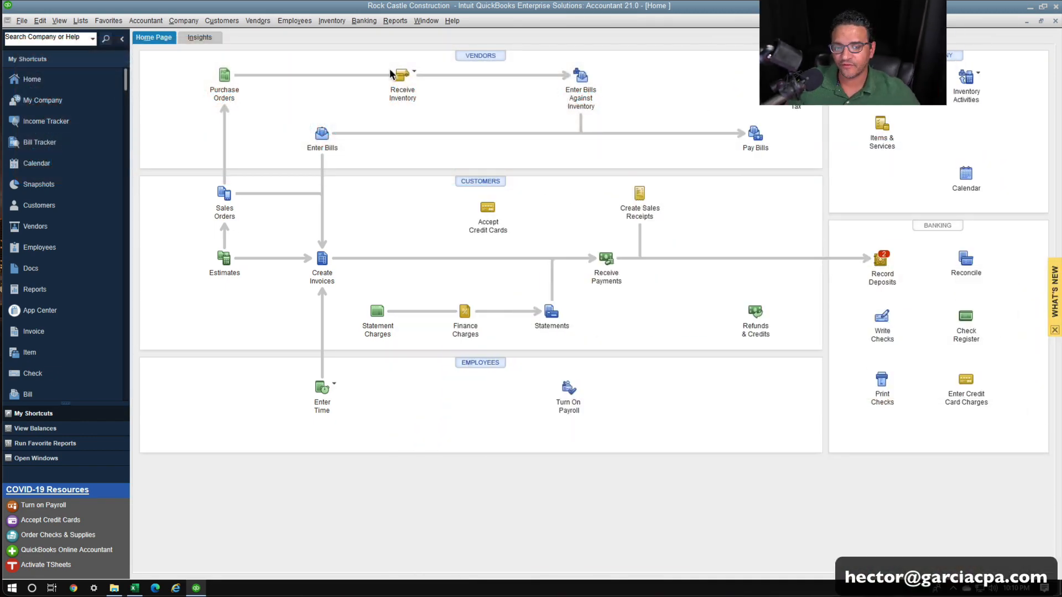
# Open the standard Profit & Loss report and set its dates to This Fiscal Year.
pyautogui.click(394, 21)
pyautogui.click(487, 147)
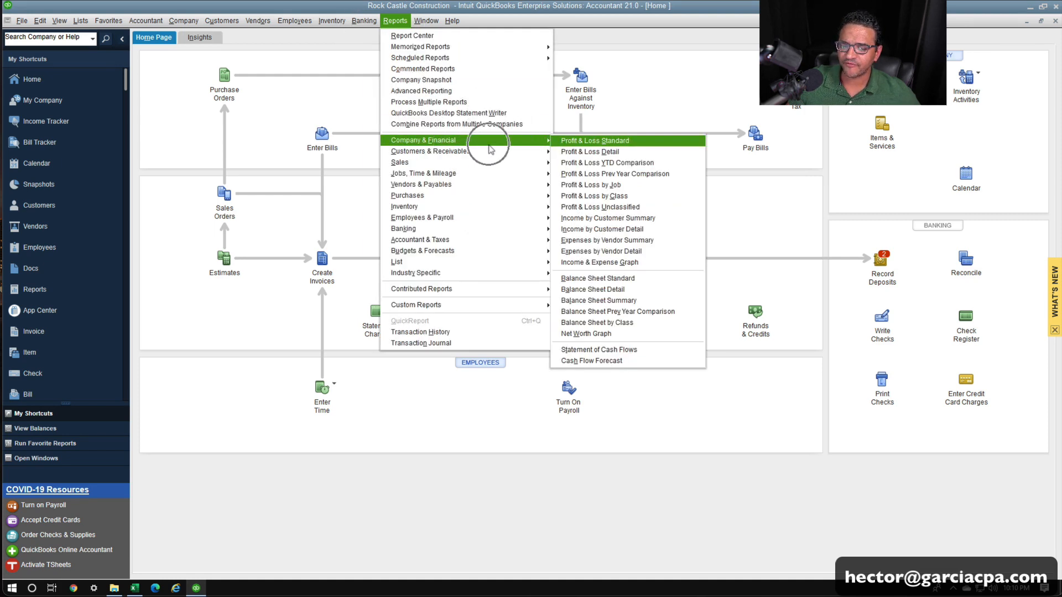
pyautogui.click(591, 142)
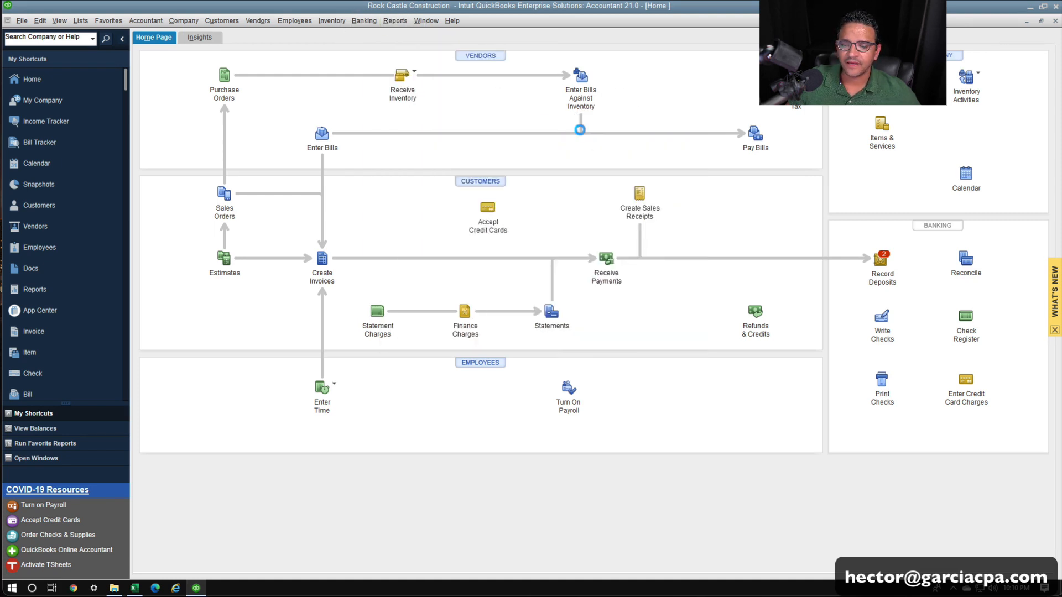
pyautogui.click(196, 55)
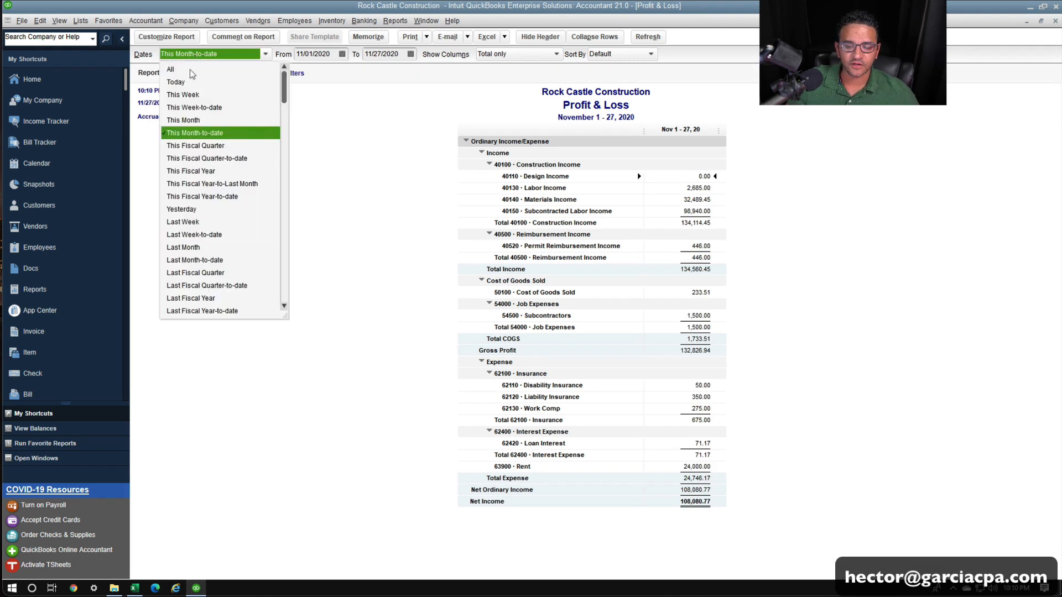
pyautogui.click(202, 171)
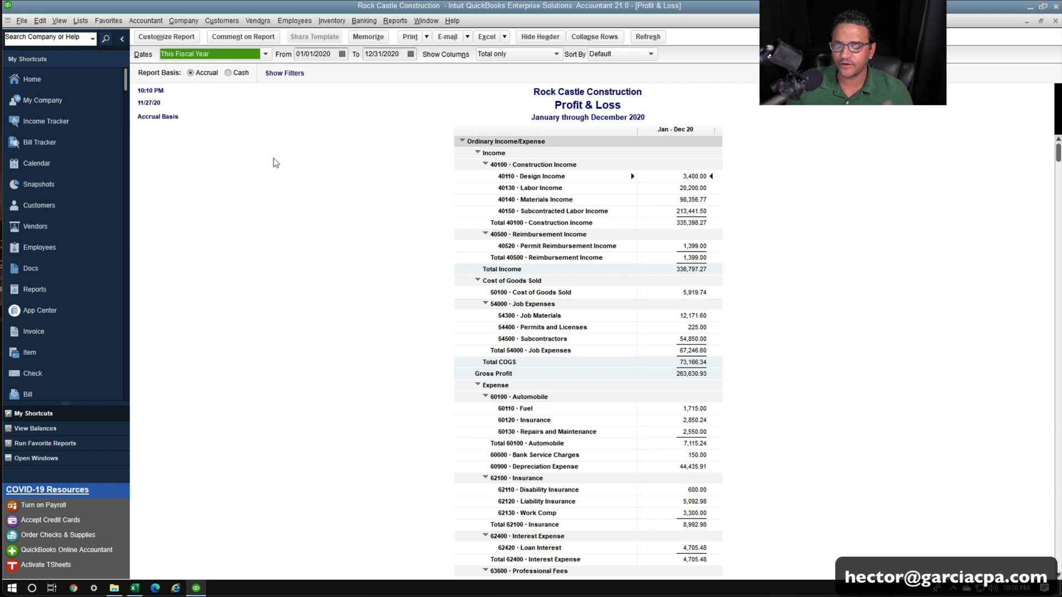
# Show the Profit & Loss columns by Class and collapse the report's rows.
pyautogui.click(545, 55)
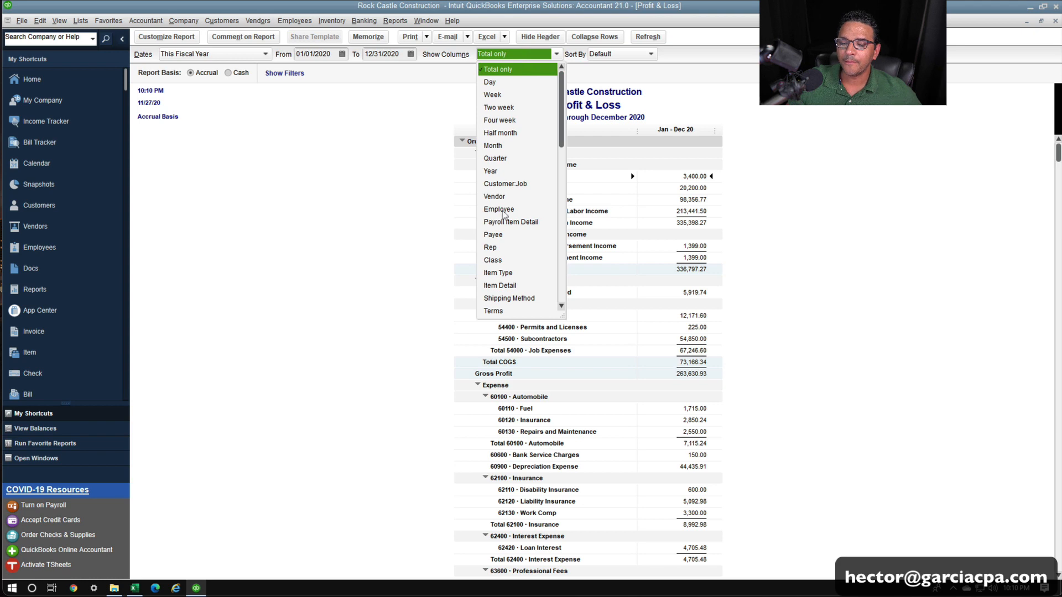
pyautogui.click(503, 260)
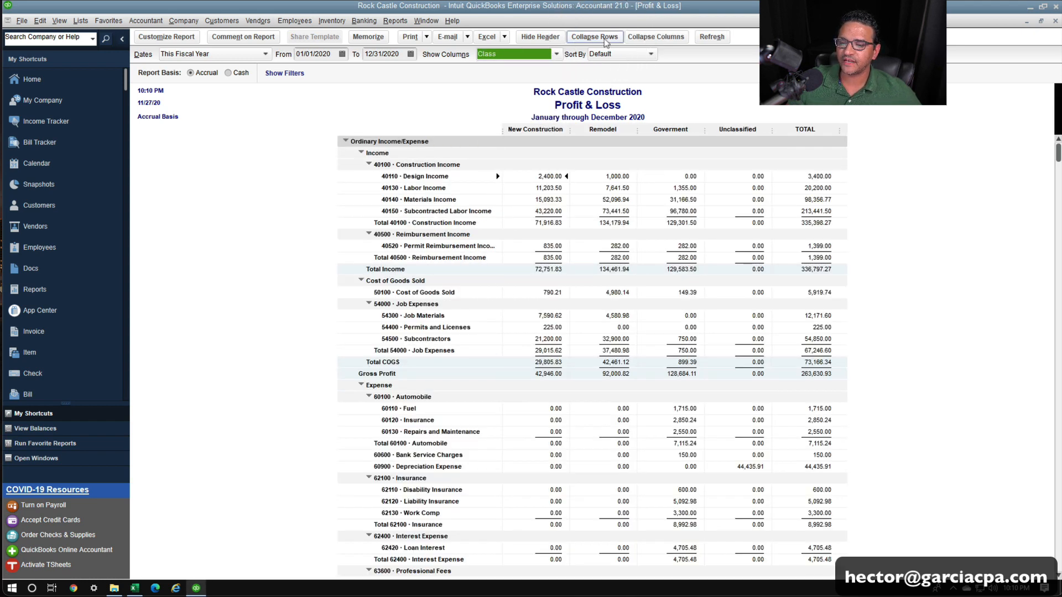
pyautogui.click(618, 39)
pyautogui.click(639, 37)
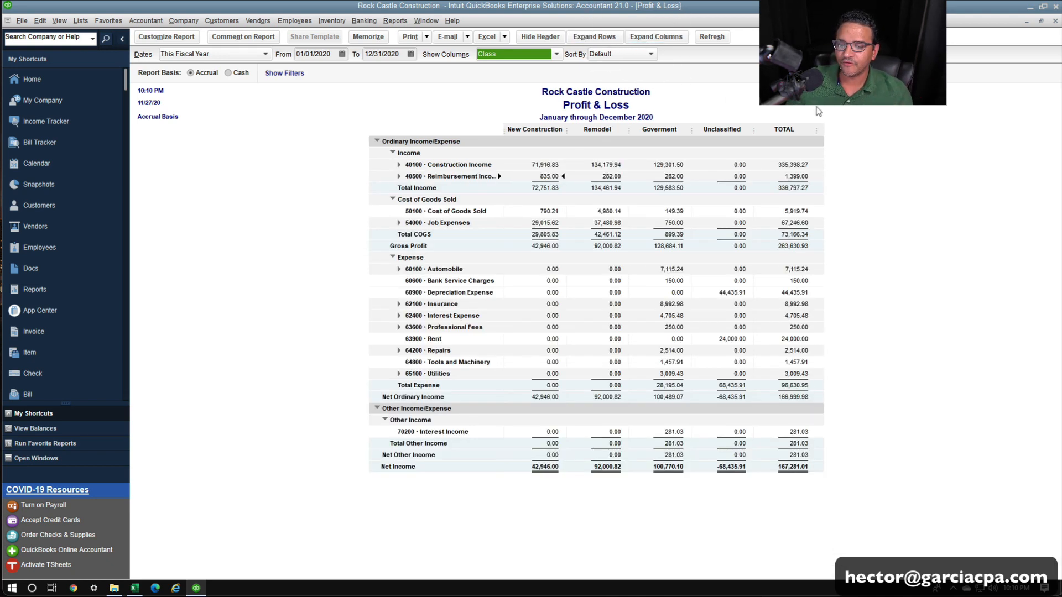
# Examine the report's class columns and the depreciation and rent amounts in the Unclassified column.
pyautogui.press('ctrl')
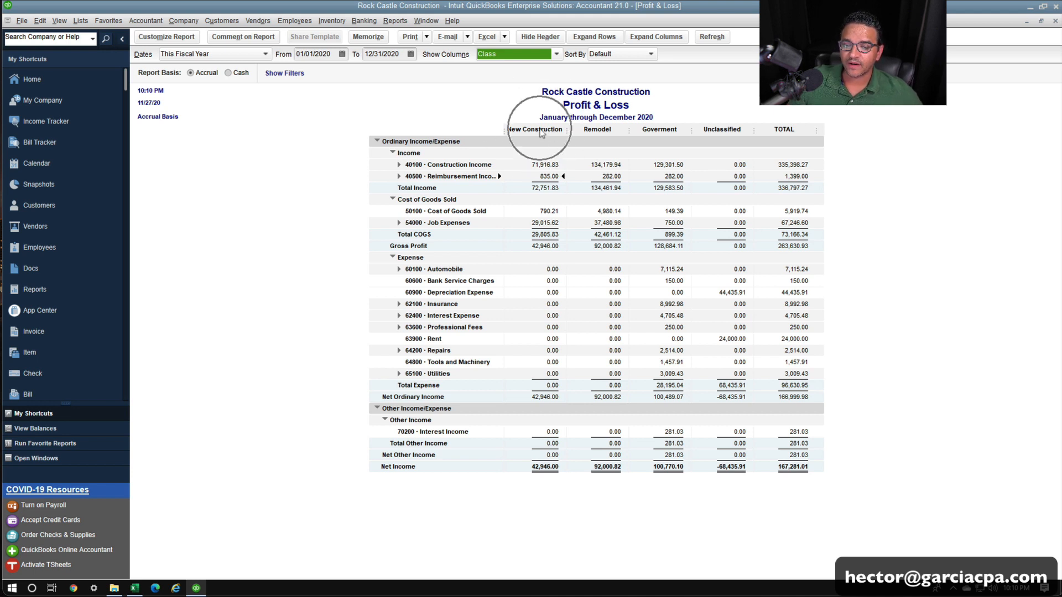
pyautogui.press('ctrl')
pyautogui.press('ctrl')
pyautogui.press('ctrl')
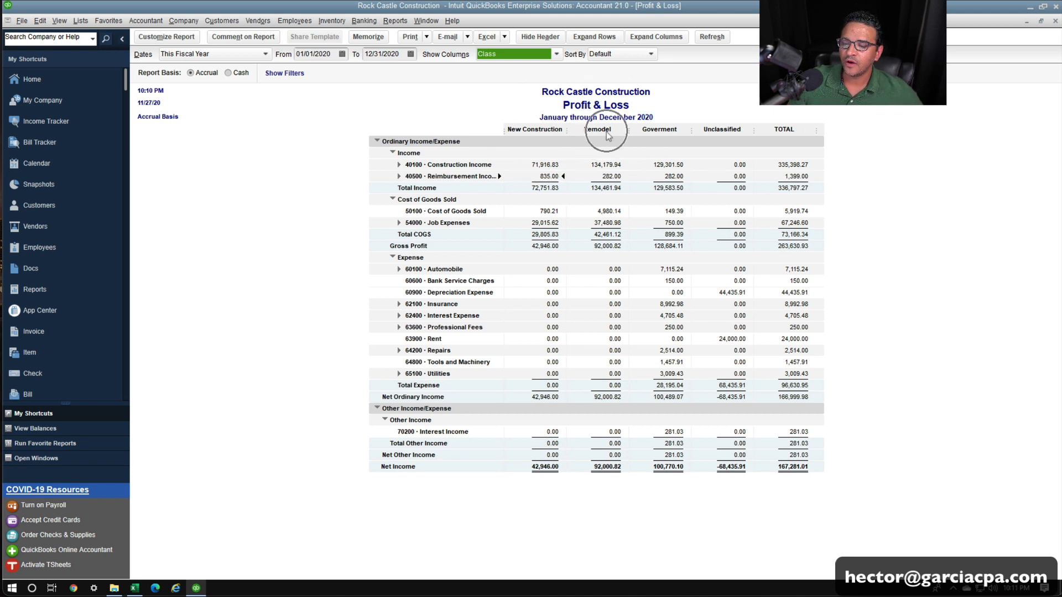
pyautogui.press('ctrl')
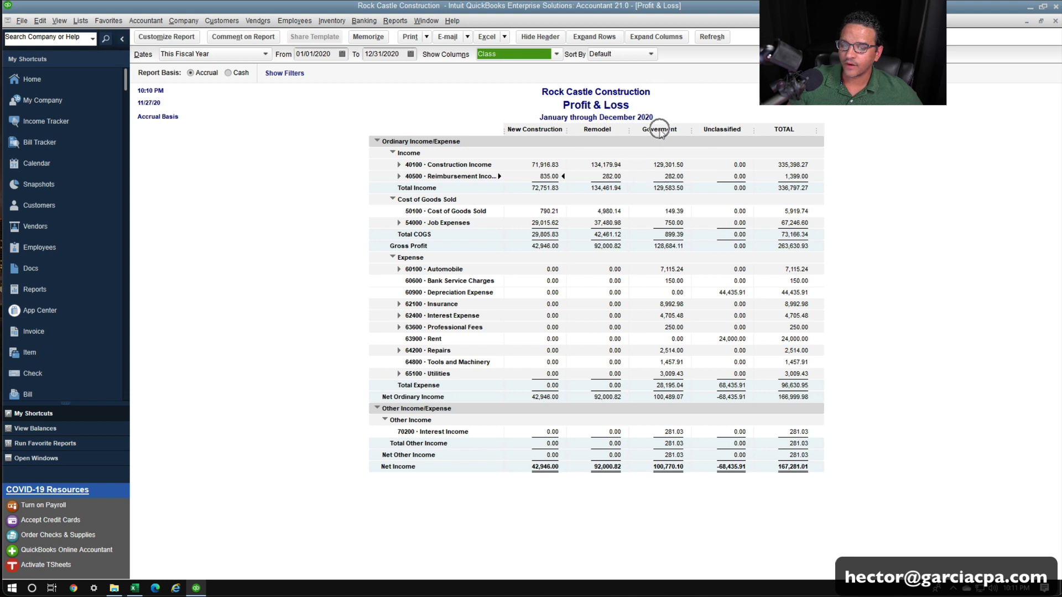
pyautogui.press('ctrl')
pyautogui.press('ctrl')
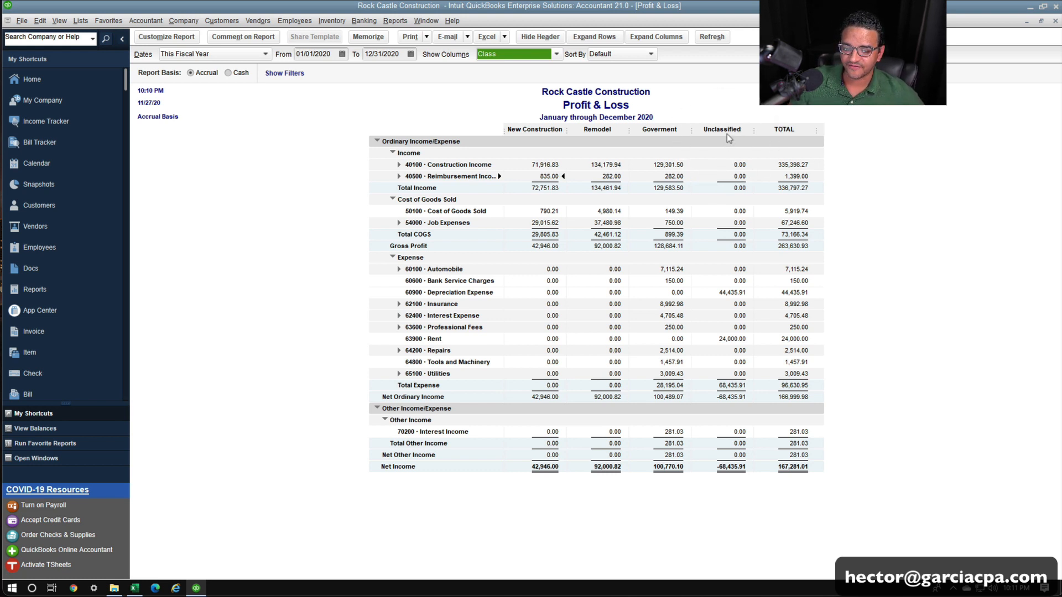
pyautogui.click(731, 290)
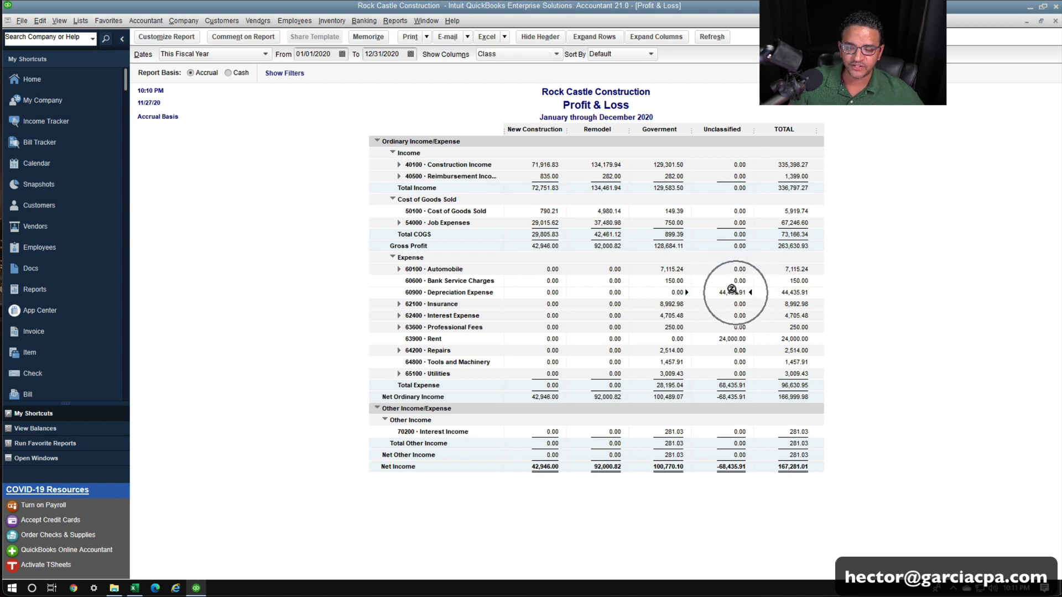
pyautogui.click(733, 335)
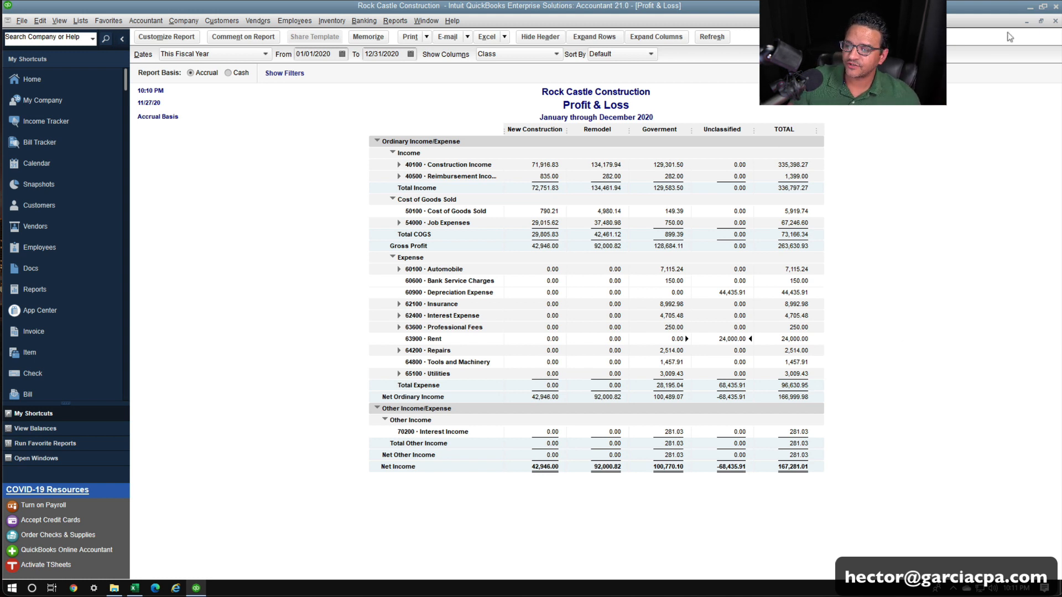
# Close the Home window, collapse the shortcuts bar and fit the restored Profit & Loss window into the right half of the workspace.
pyautogui.click(1040, 20)
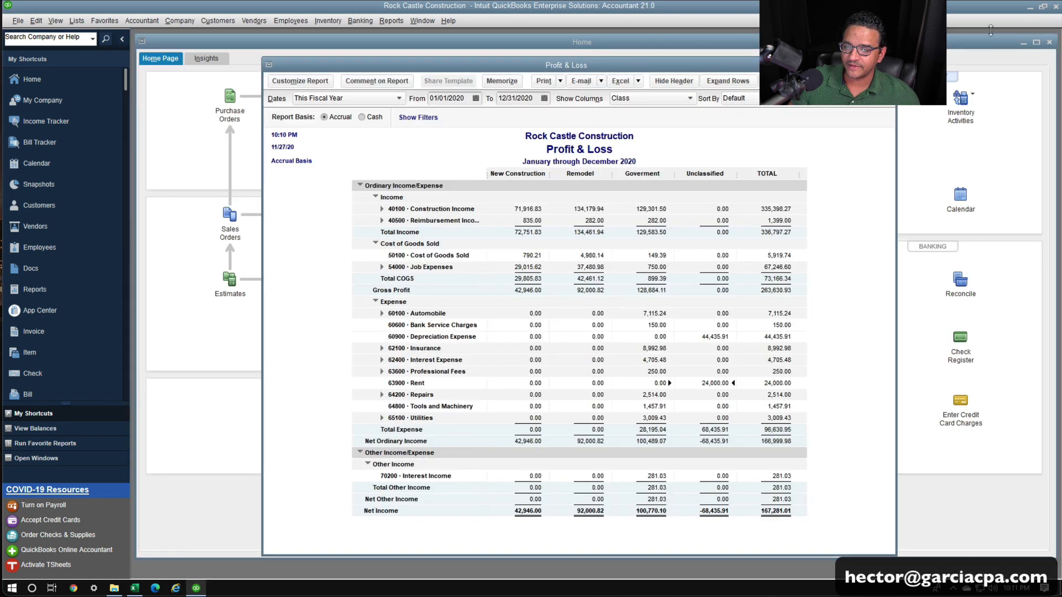
pyautogui.click(1049, 42)
pyautogui.moveTo(807, 67); pyautogui.dragTo(972, 46)
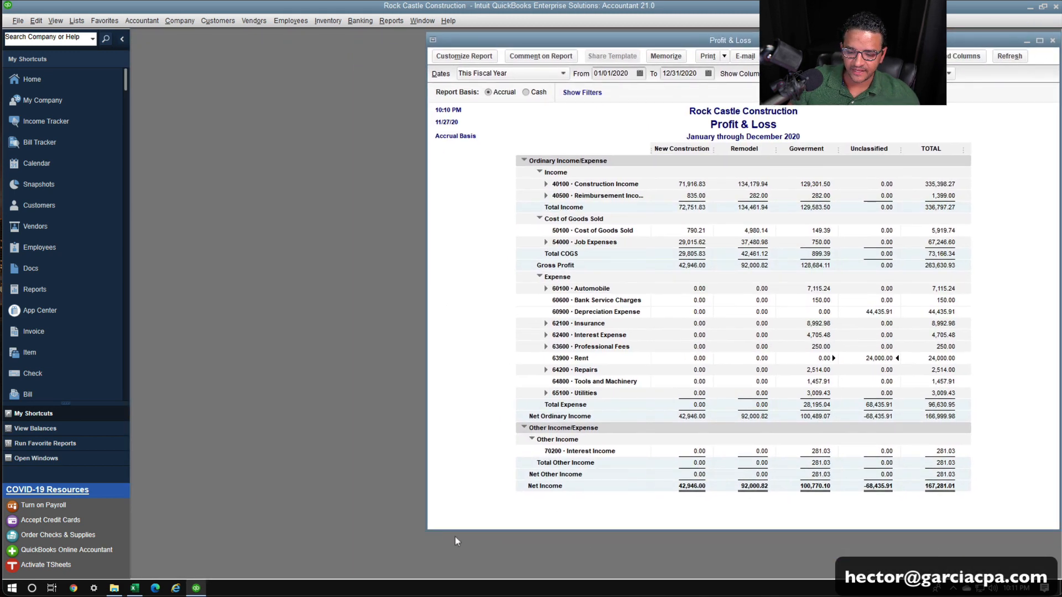
pyautogui.moveTo(421, 526); pyautogui.dragTo(601, 563)
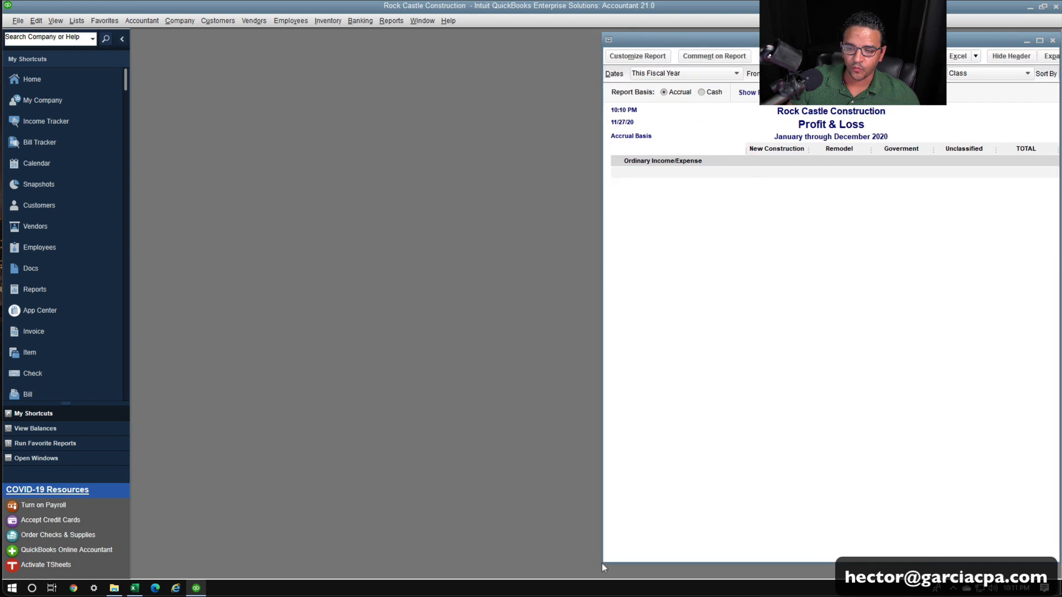
pyautogui.click(122, 39)
pyautogui.moveTo(224, 41); pyautogui.dragTo(807, 41)
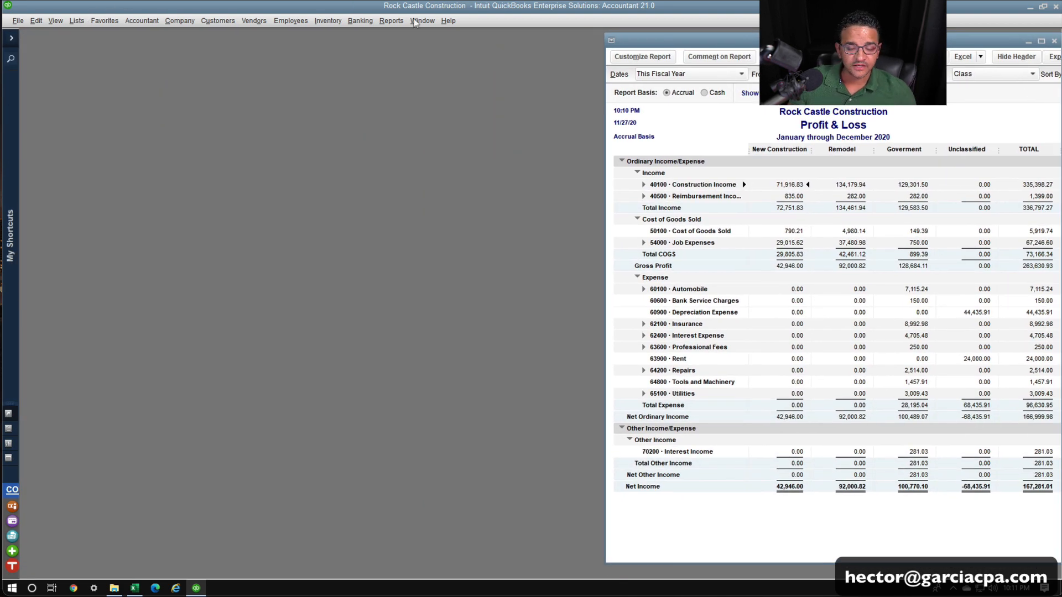
# Open a new general journal entry and enlarge its window to fill the space beside the Profit & Loss report.
pyautogui.click(169, 21)
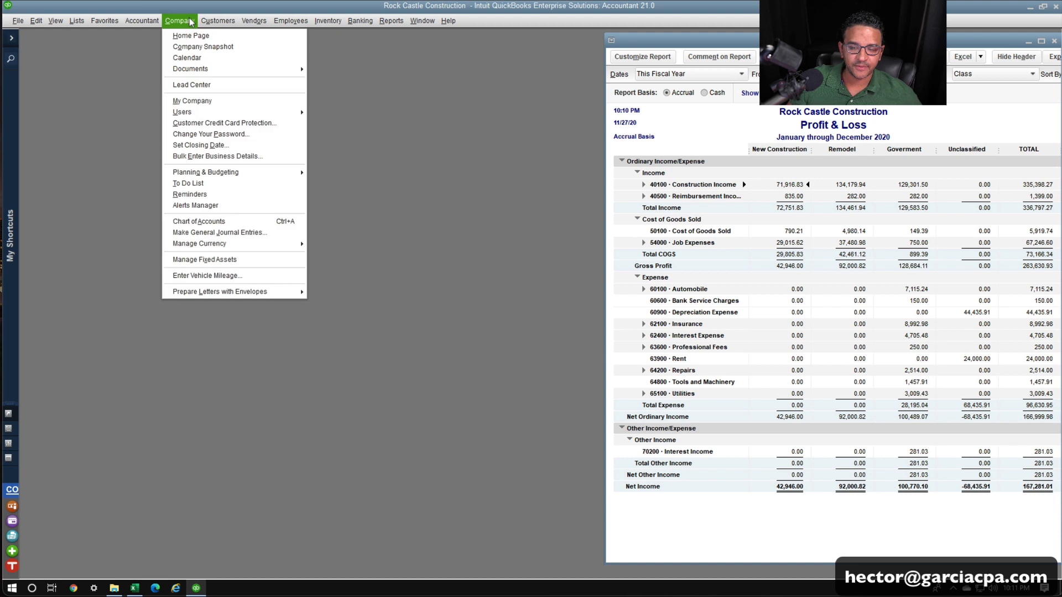
pyautogui.click(251, 232)
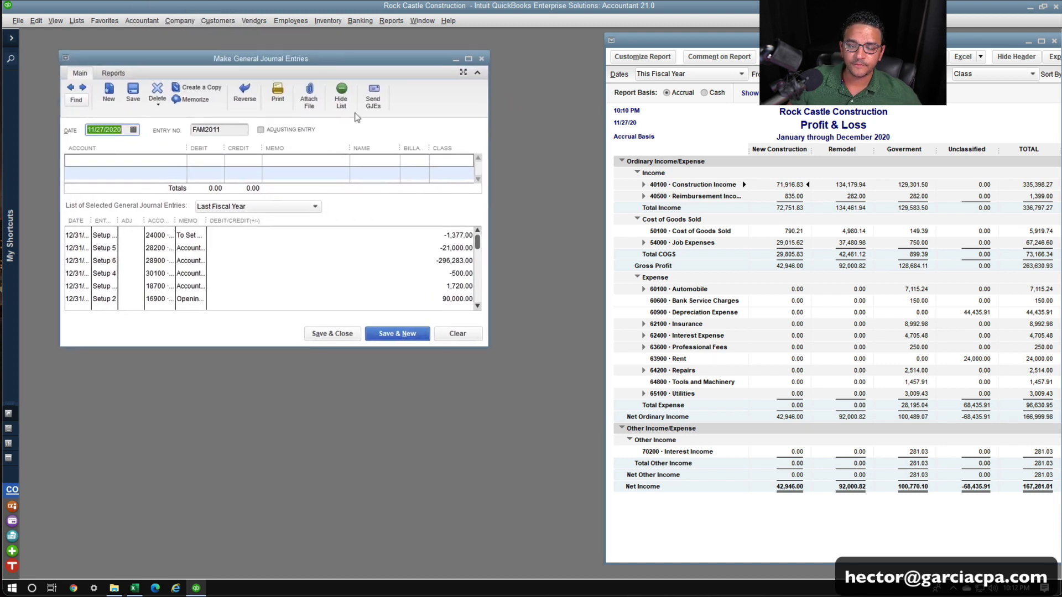
pyautogui.moveTo(485, 343); pyautogui.dragTo(570, 574)
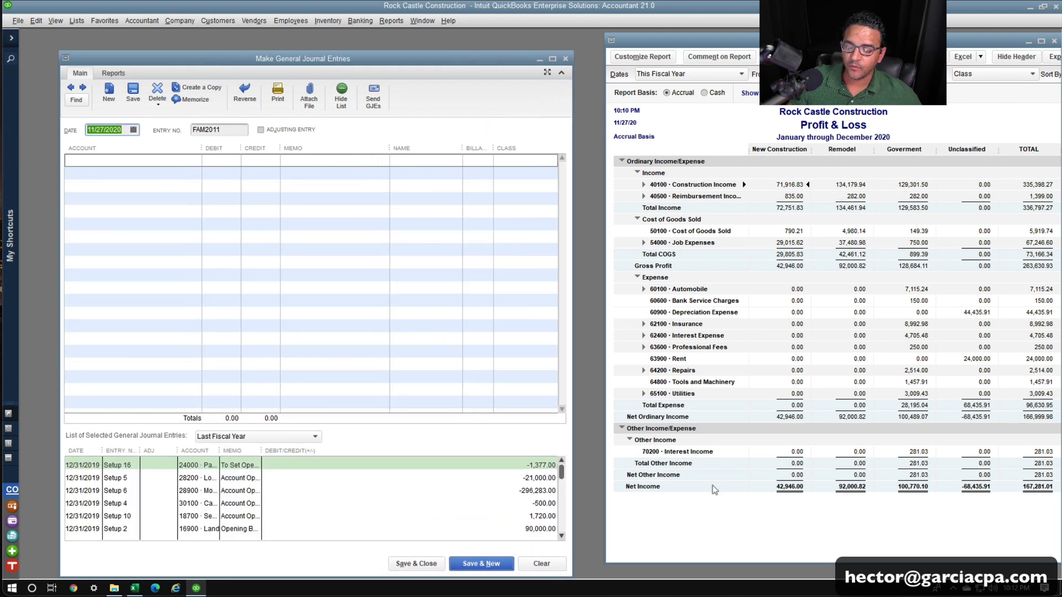
# Review the unclassified Depreciation Expense and Rent amounts in the Profit & Loss report.
pyautogui.click(980, 313)
pyautogui.click(980, 313)
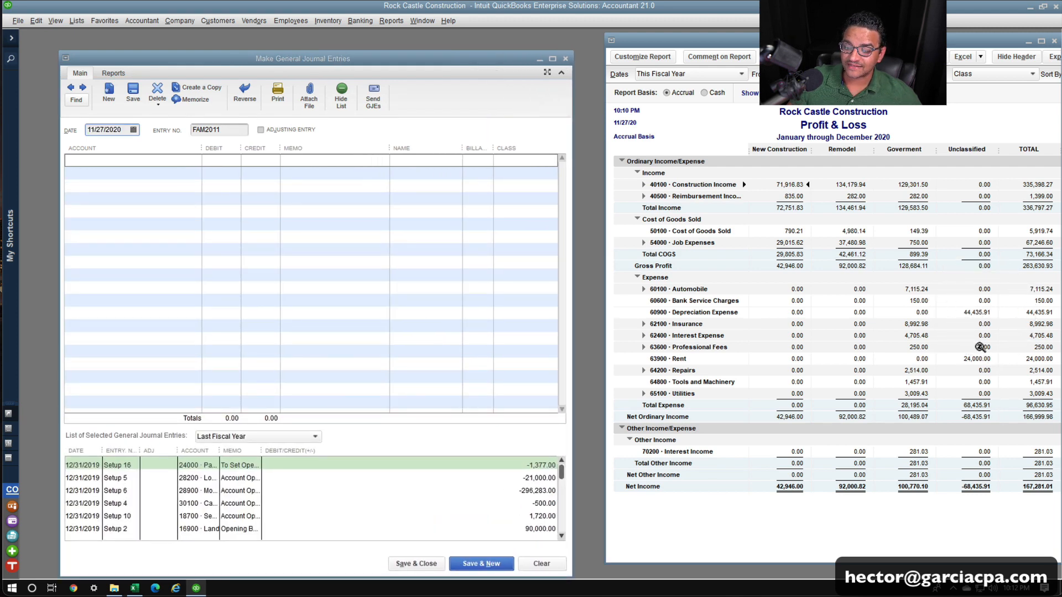
pyautogui.click(979, 356)
pyautogui.click(980, 310)
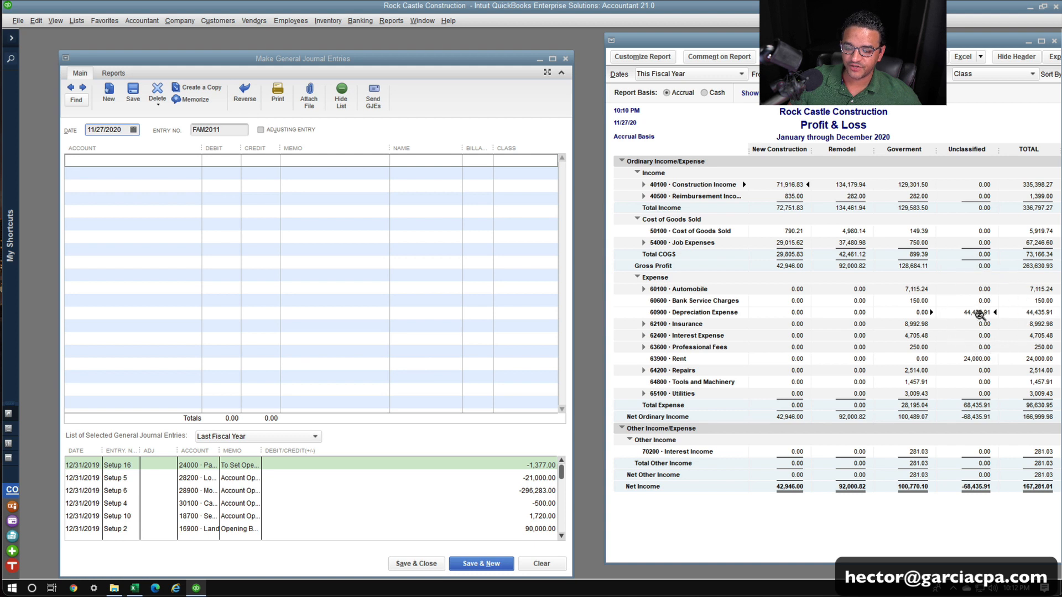
pyautogui.click(973, 358)
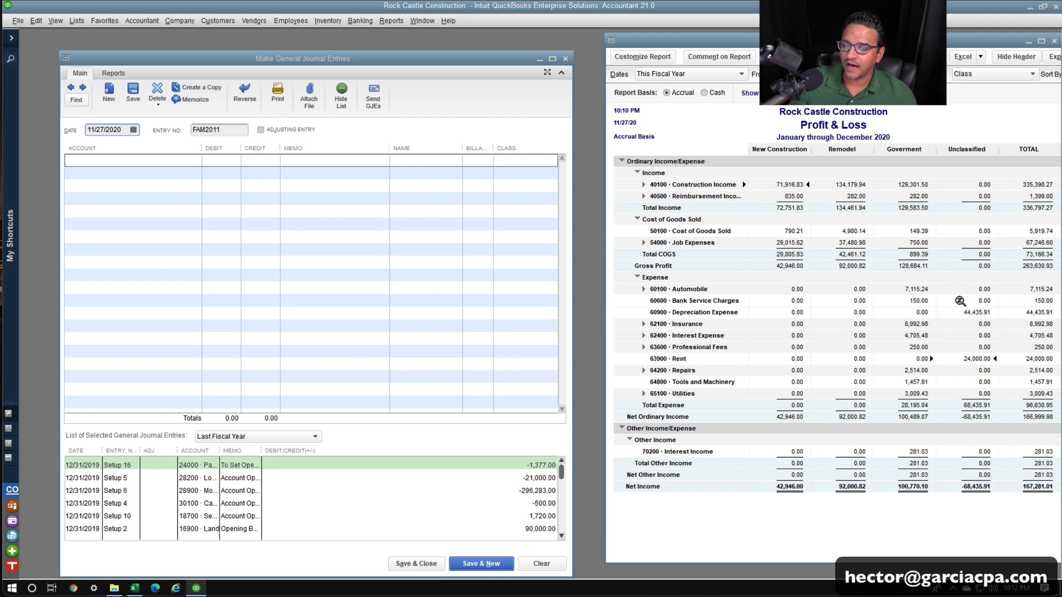
pyautogui.click(978, 307)
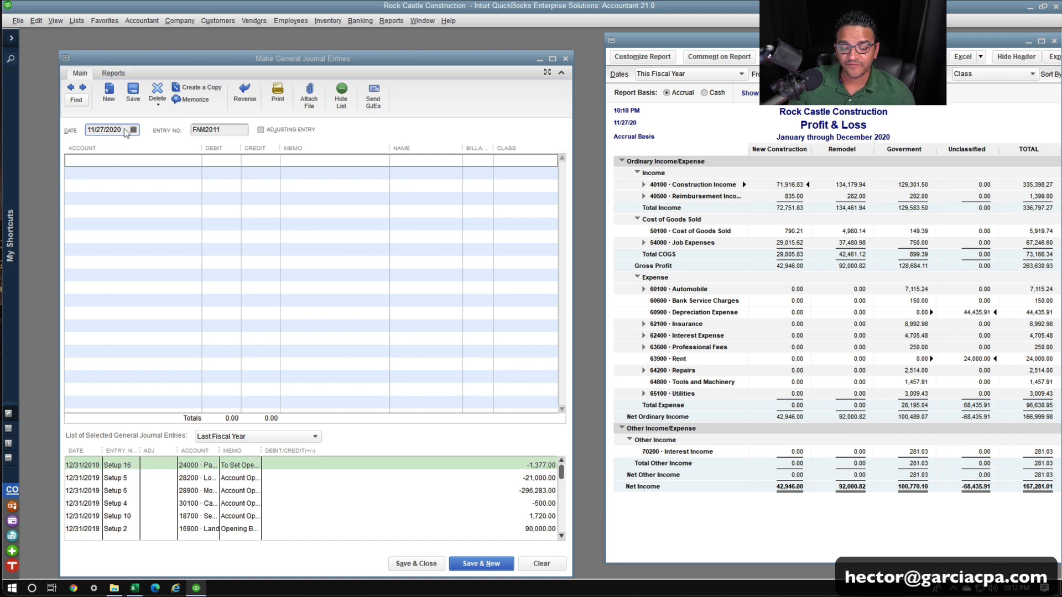
# Date the journal entry 12/31/2020 and set its entry number to "allocation".
pyautogui.click(122, 160)
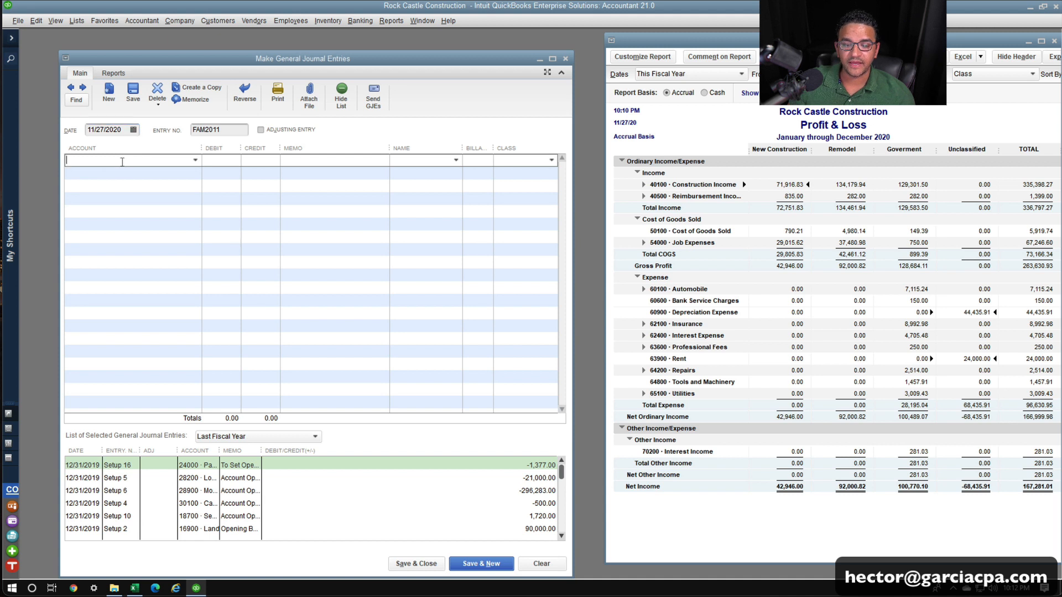
pyautogui.click(122, 130)
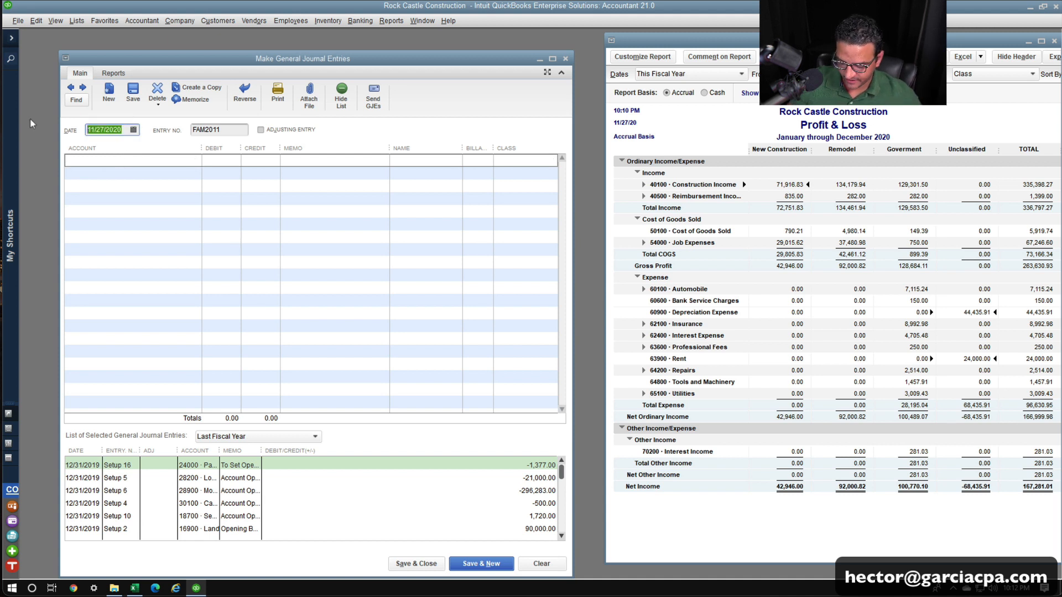
pyautogui.write('1')
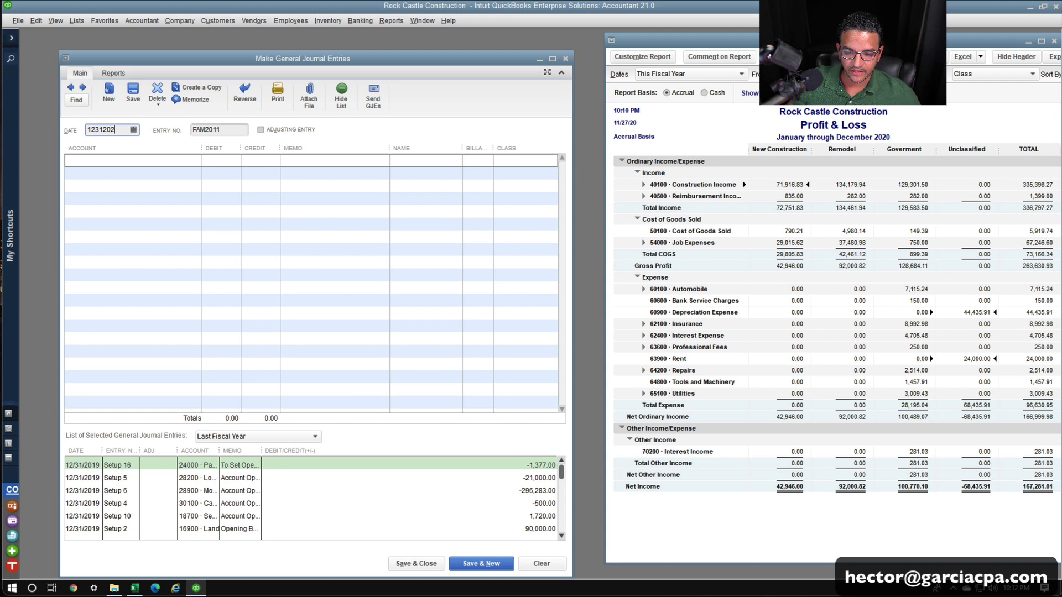
pyautogui.press('Tab')
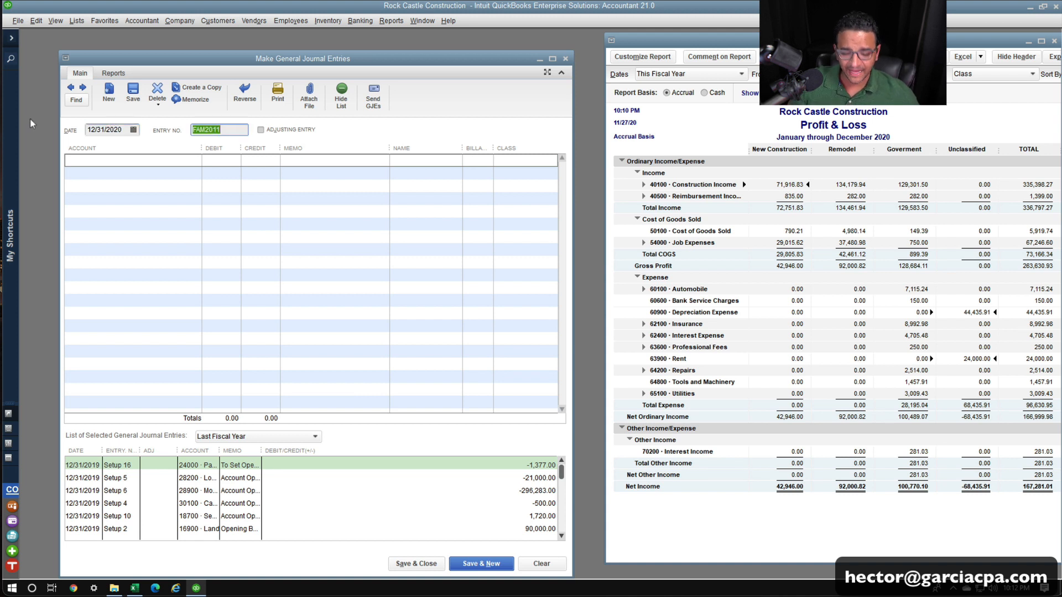
pyautogui.write('allocation')
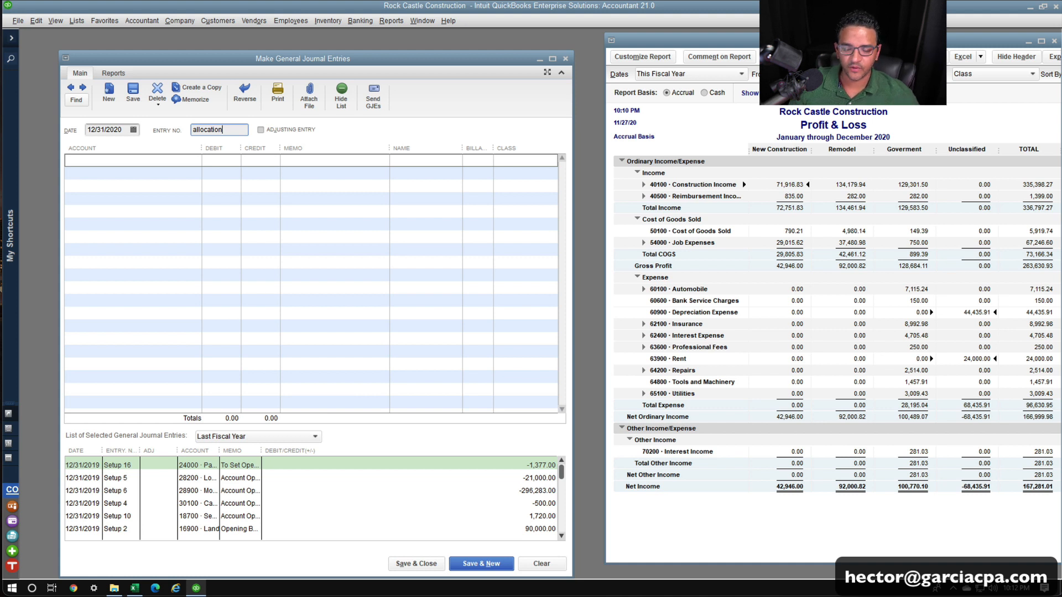
# Enter the first journal line as a credit of 44,435.91 to account 60900 · Depreciation Expense.
pyautogui.click(127, 158)
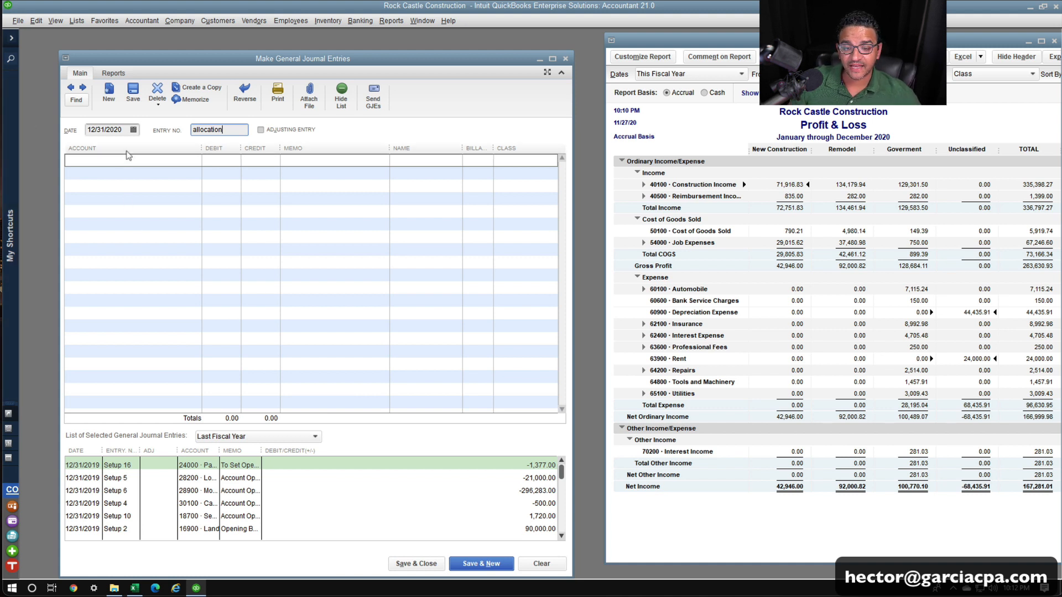
pyautogui.press('ctrl')
pyautogui.press('ctrl')
pyautogui.press('ctrl')
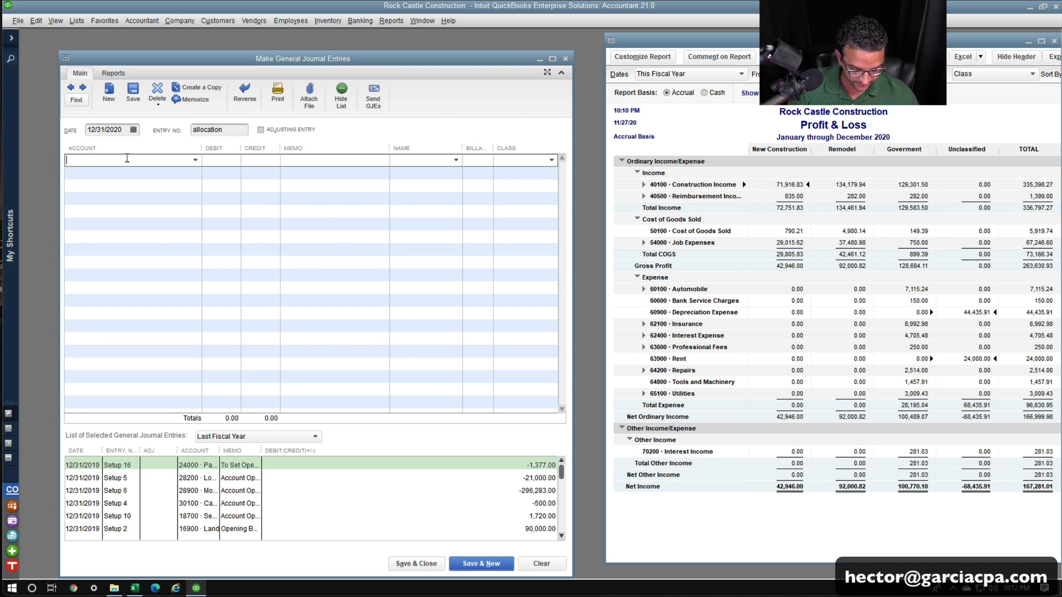
pyautogui.write('Depreciation Expense')
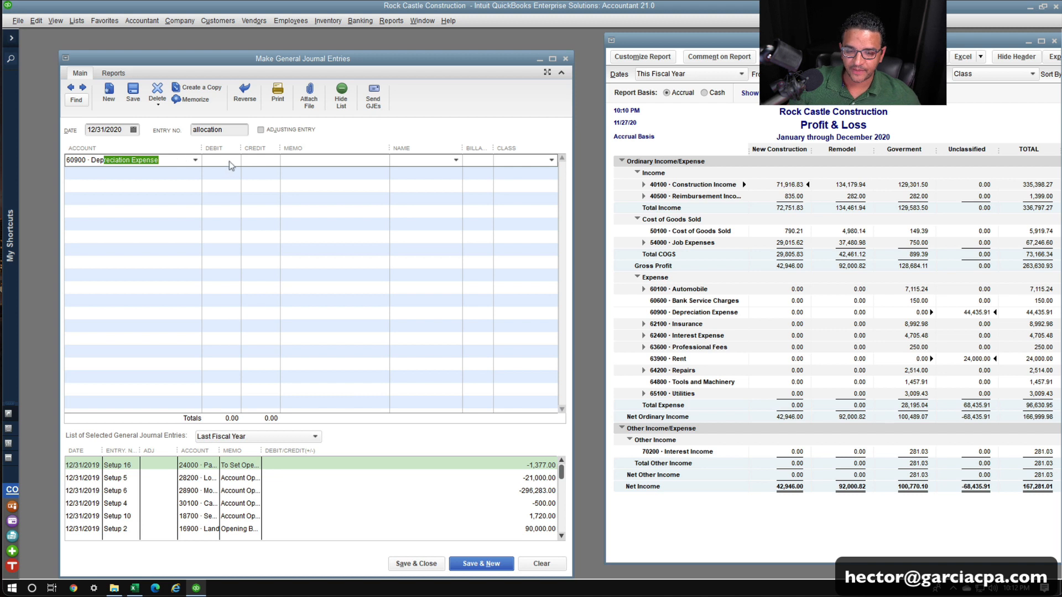
pyautogui.click(254, 160)
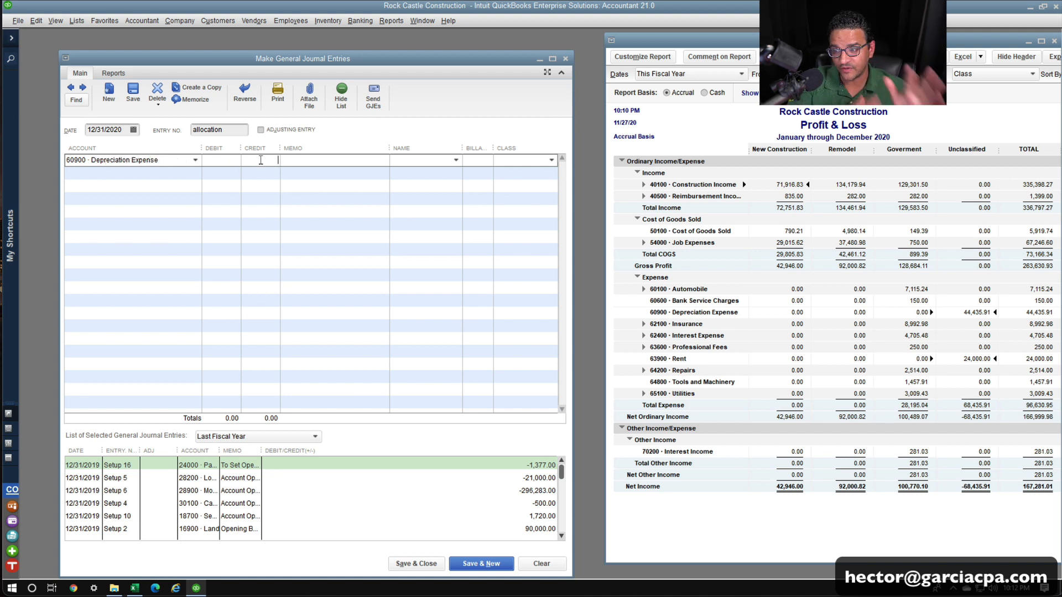
pyautogui.click(974, 310)
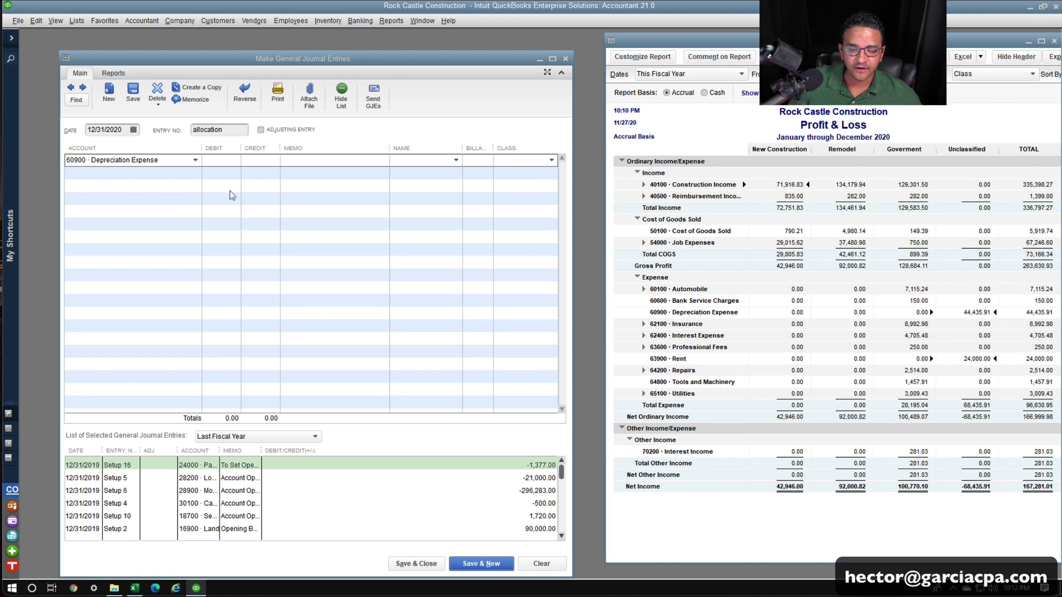
pyautogui.click(264, 160)
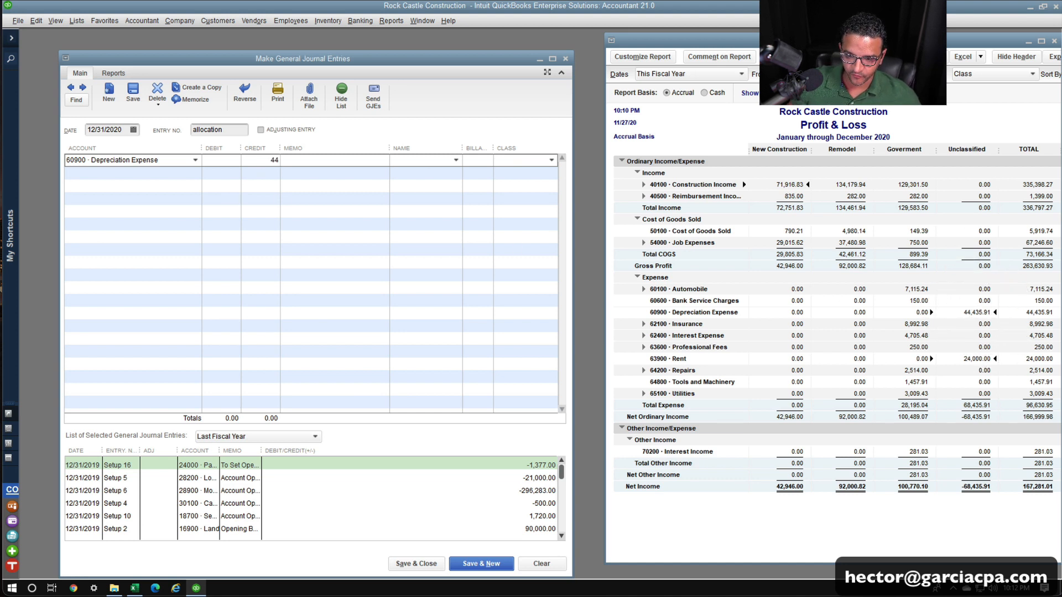
pyautogui.write('44423')
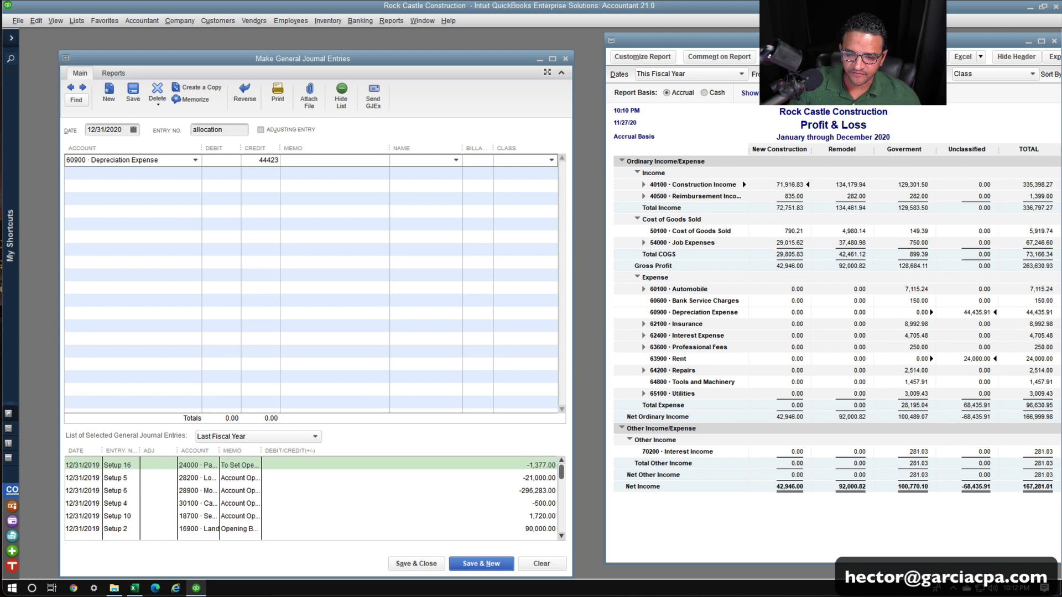
pyautogui.write('35')
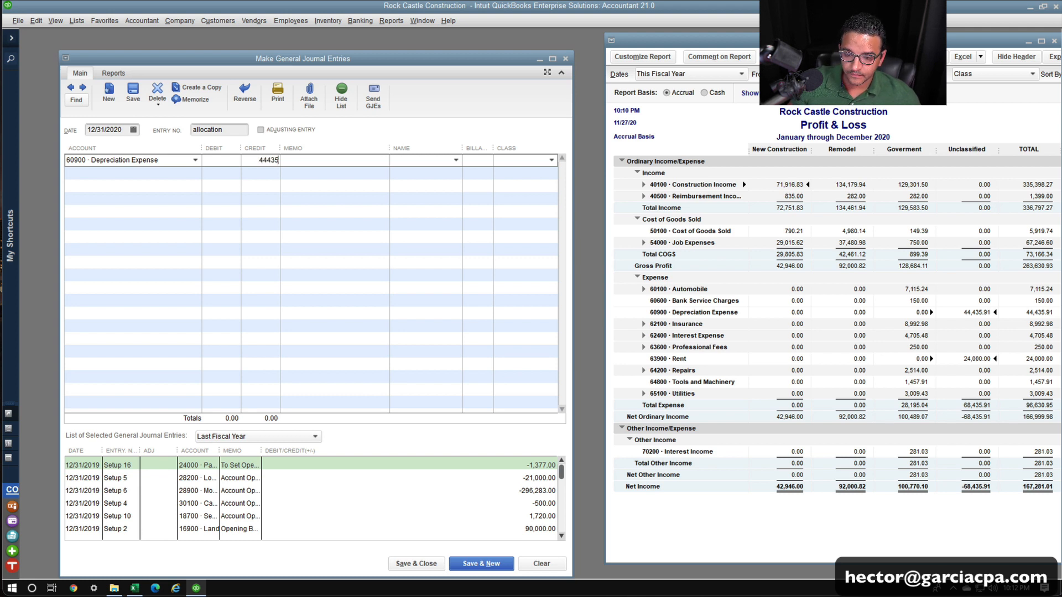
pyautogui.write('.91')
pyautogui.press('Tab')
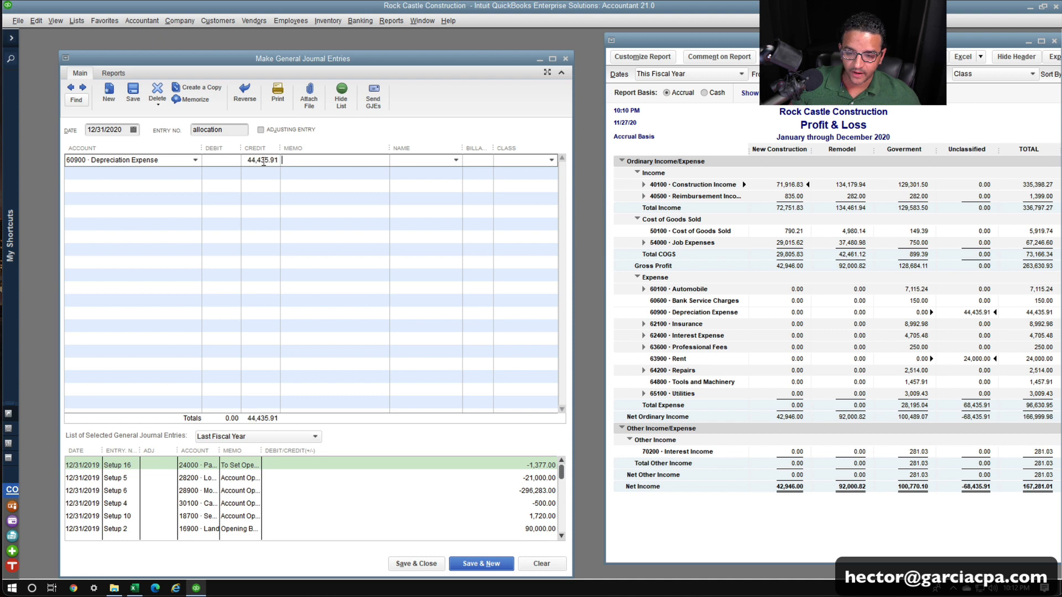
# Assign the second journal line to 60900 · Depreciation Expense, keeping the suggested debit amount.
pyautogui.click(123, 173)
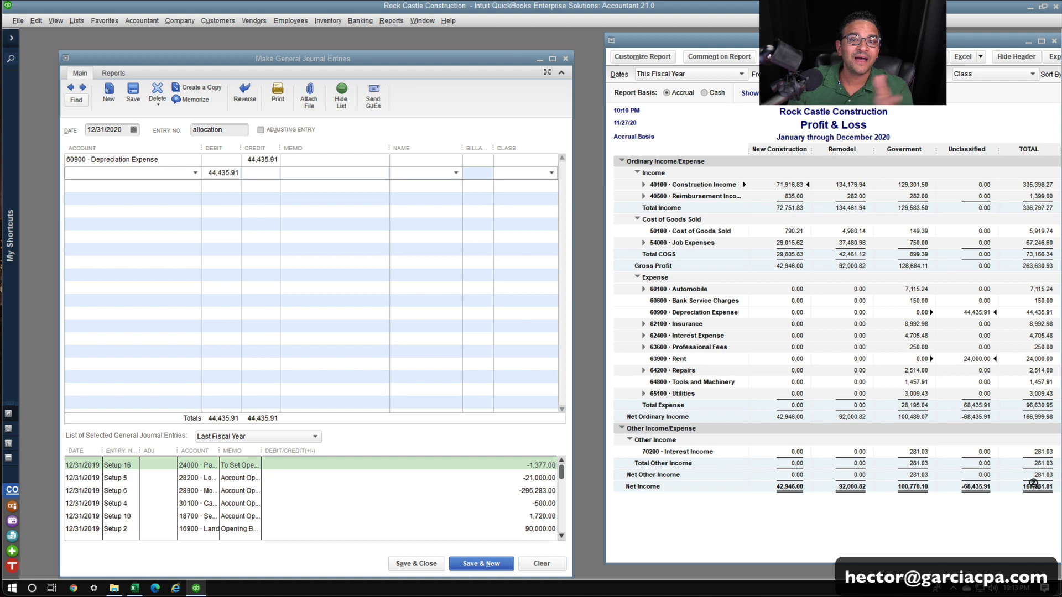
pyautogui.click(147, 173)
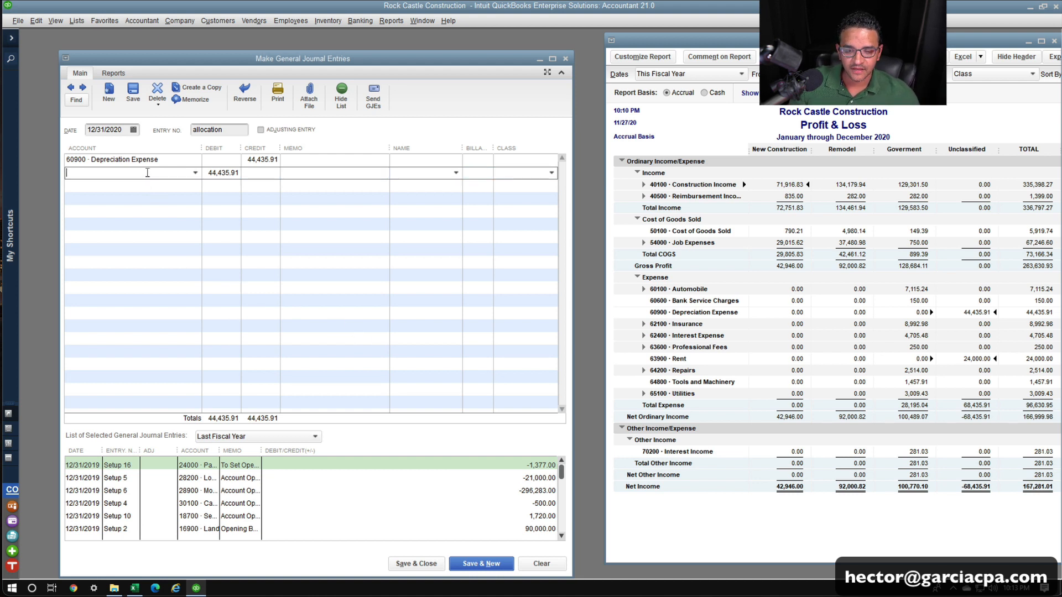
pyautogui.write('Depreciation Expense')
pyautogui.press('Tab')
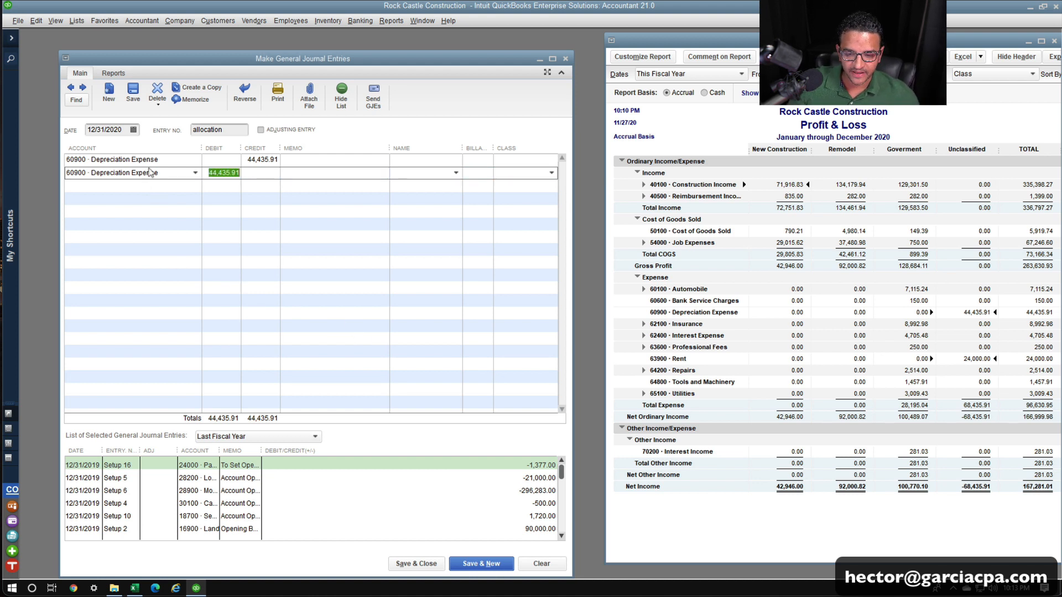
# Copy the Depreciation Expense account from the second line into the third and fourth journal lines.
pyautogui.moveTo(175, 174); pyautogui.dragTo(62, 165)
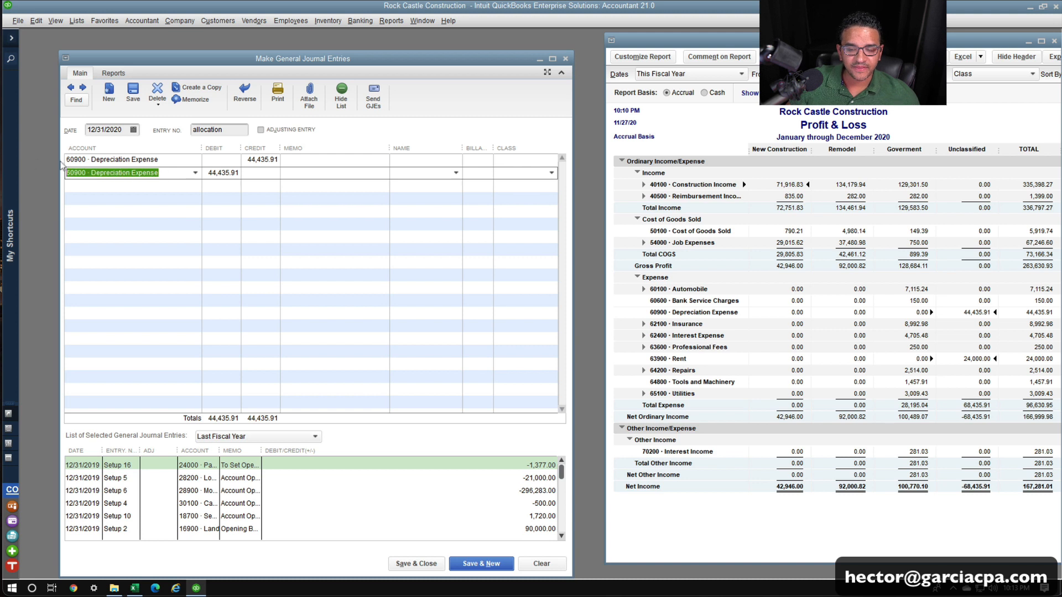
pyautogui.rightClick(124, 172)
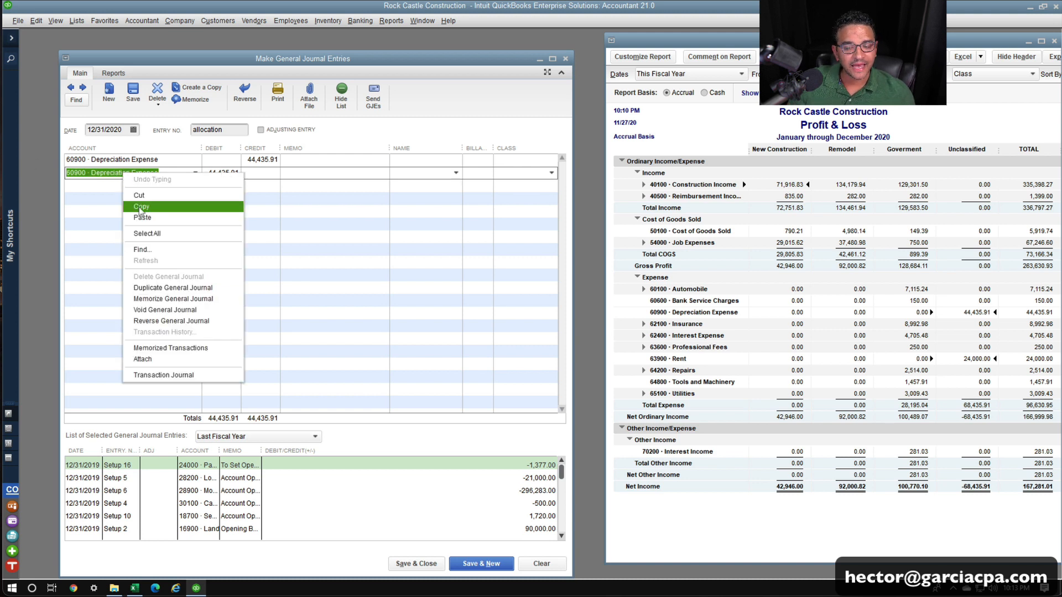
pyautogui.click(137, 206)
pyautogui.click(132, 185)
pyautogui.rightClick(133, 185)
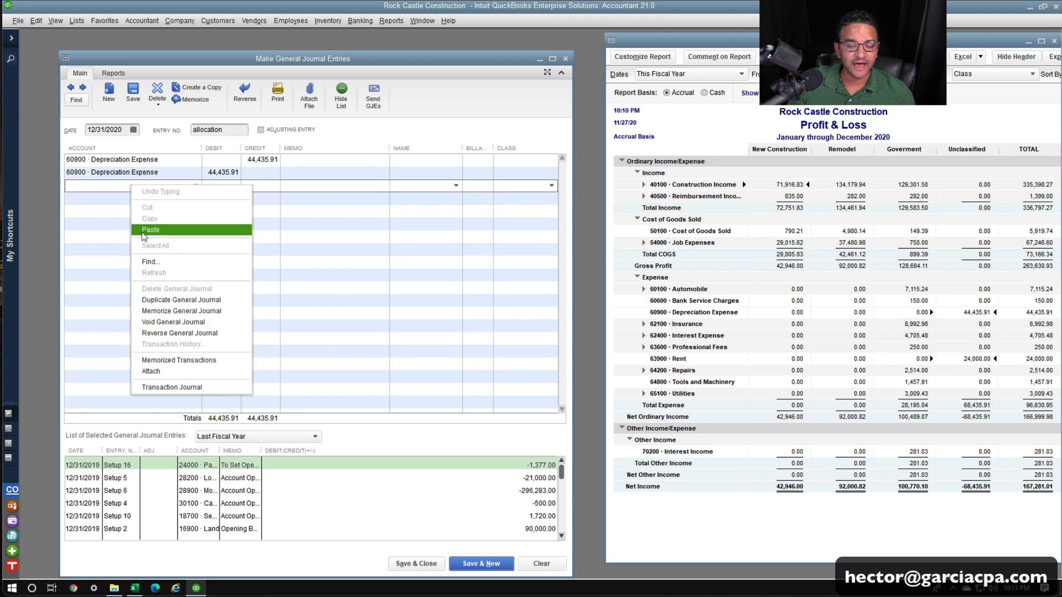
pyautogui.click(142, 230)
pyautogui.click(133, 199)
pyautogui.rightClick(133, 199)
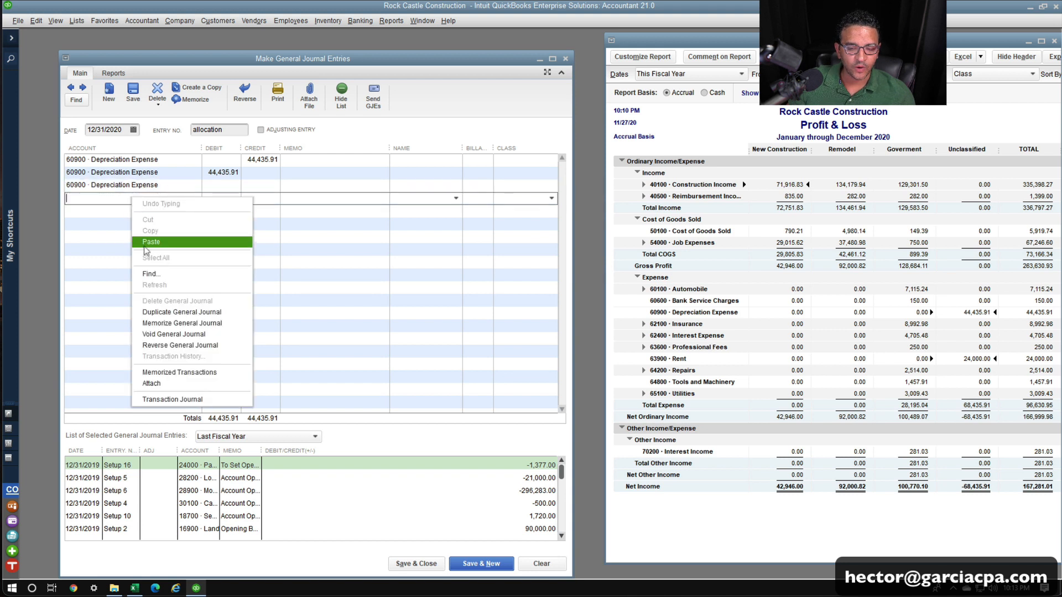
pyautogui.click(145, 244)
pyautogui.click(185, 178)
pyautogui.click(183, 184)
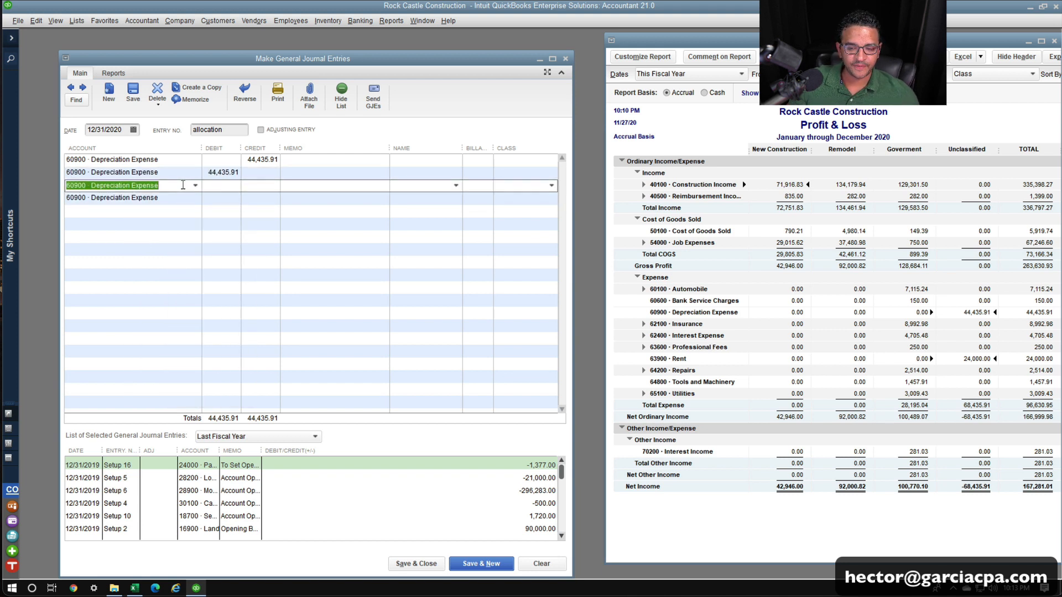
# Assign the classes New Construction, Remodel and Goverment to the second, third and fourth lines, leaving the credit line without a class.
pyautogui.click(397, 176)
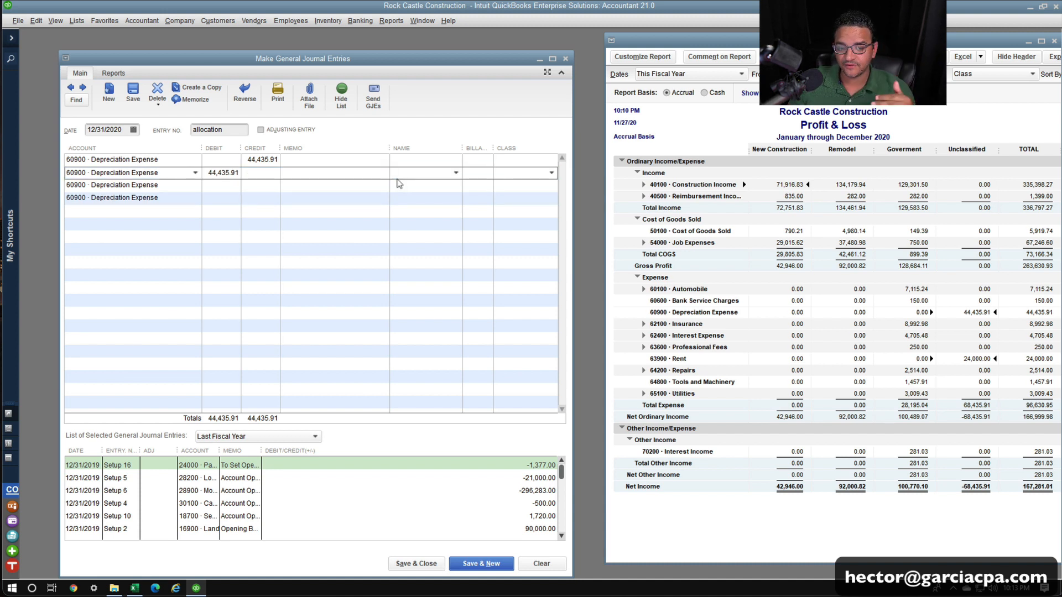
pyautogui.click(444, 159)
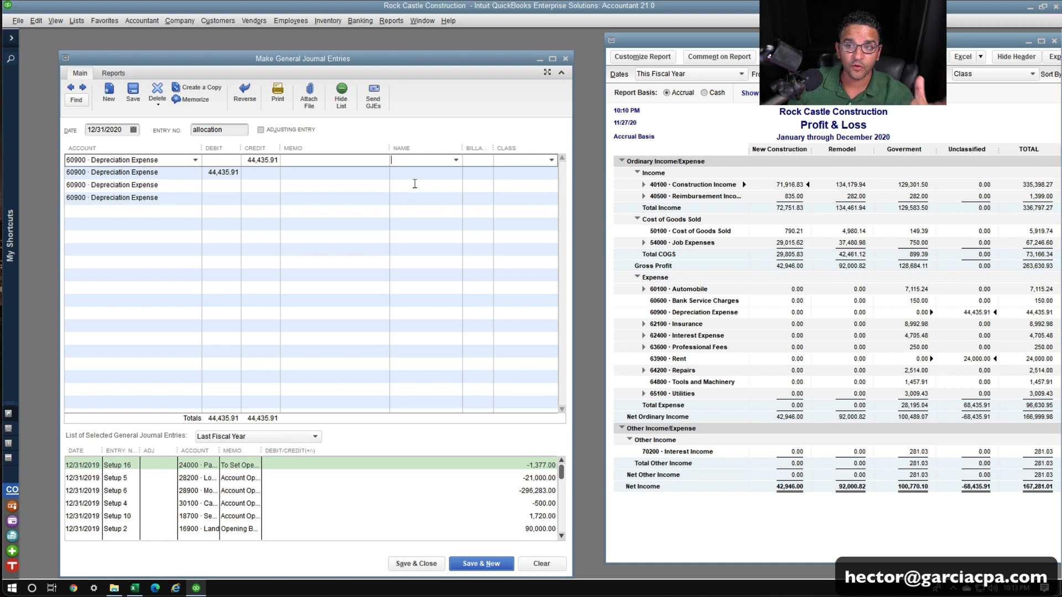
pyautogui.click(520, 175)
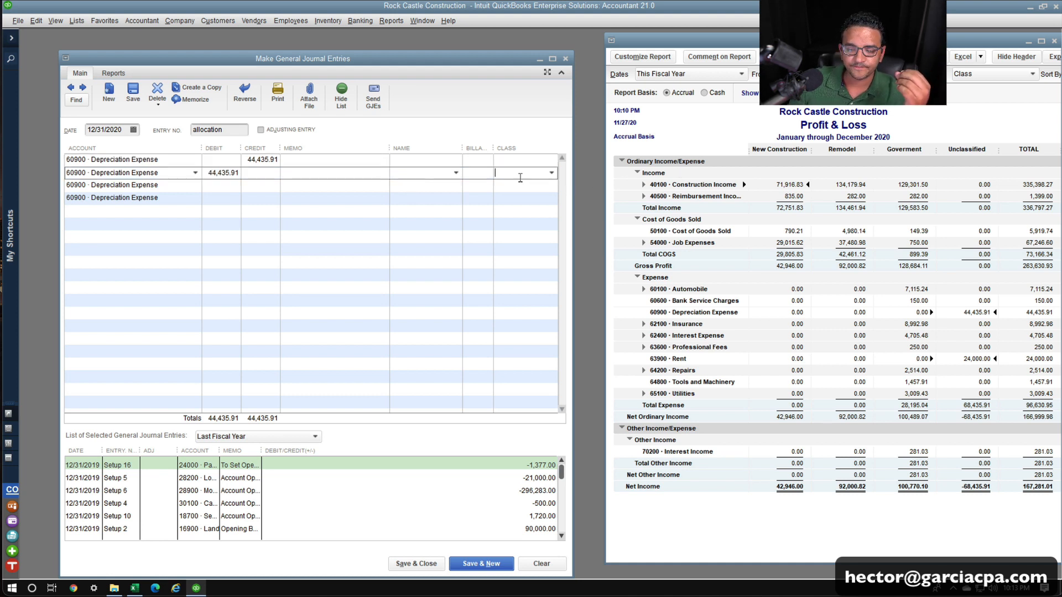
pyautogui.click(551, 173)
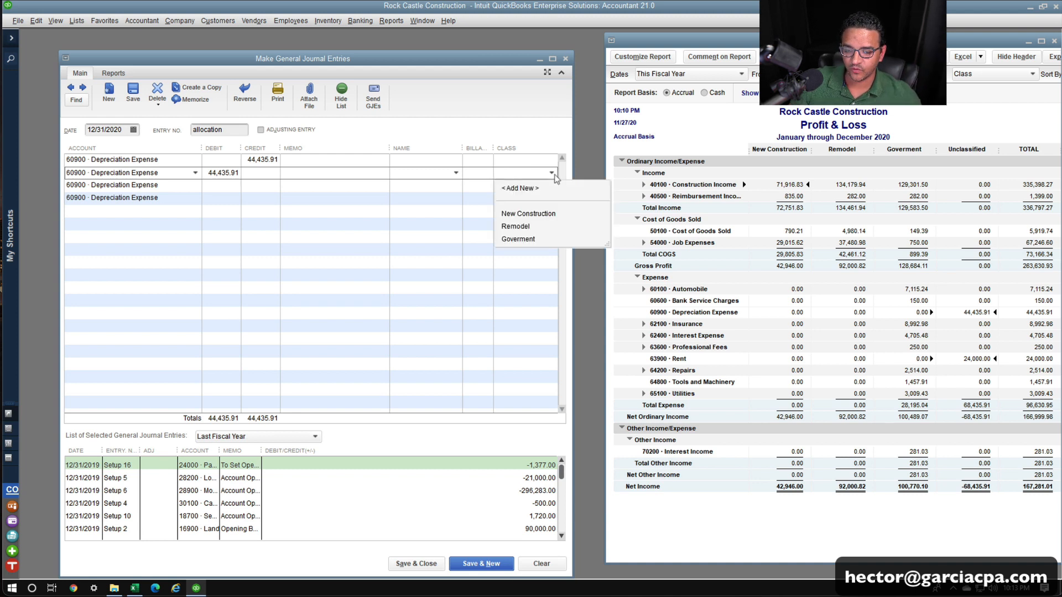
pyautogui.click(541, 212)
pyautogui.click(551, 188)
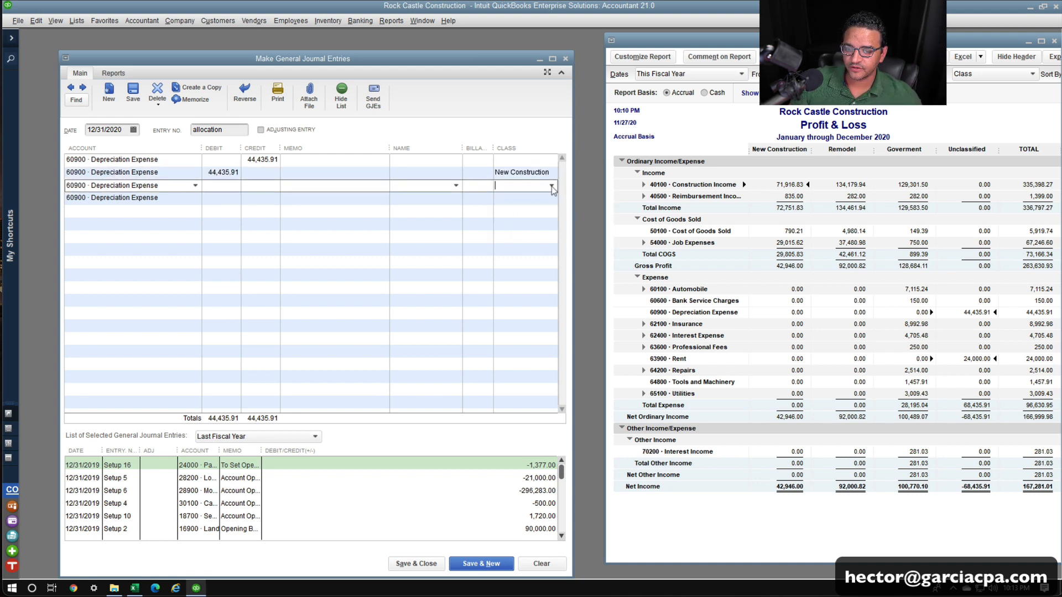
pyautogui.click(552, 186)
pyautogui.click(511, 239)
pyautogui.click(557, 199)
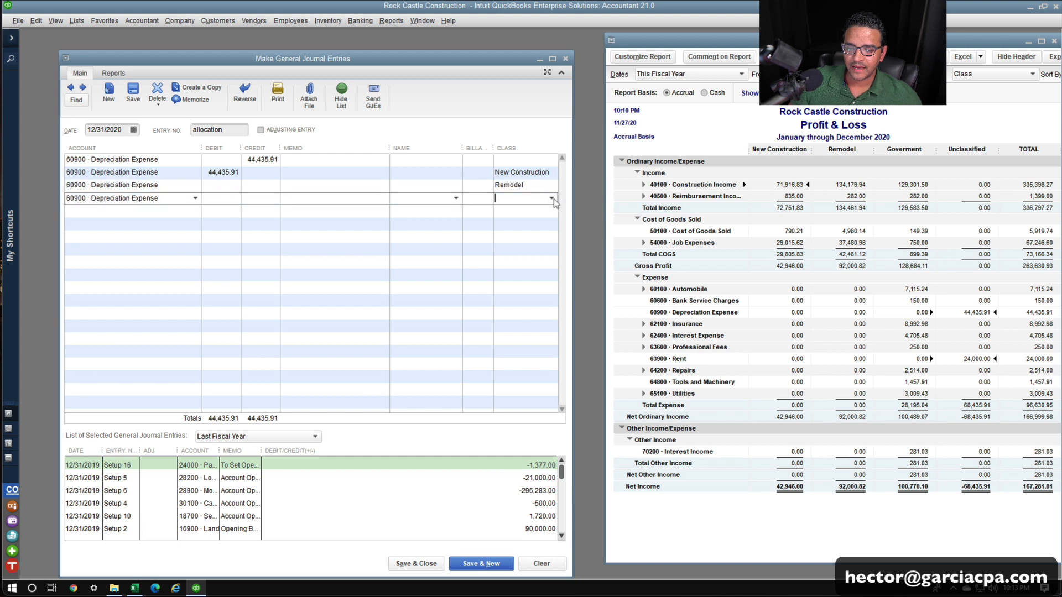
pyautogui.click(551, 198)
pyautogui.click(526, 264)
pyautogui.click(534, 160)
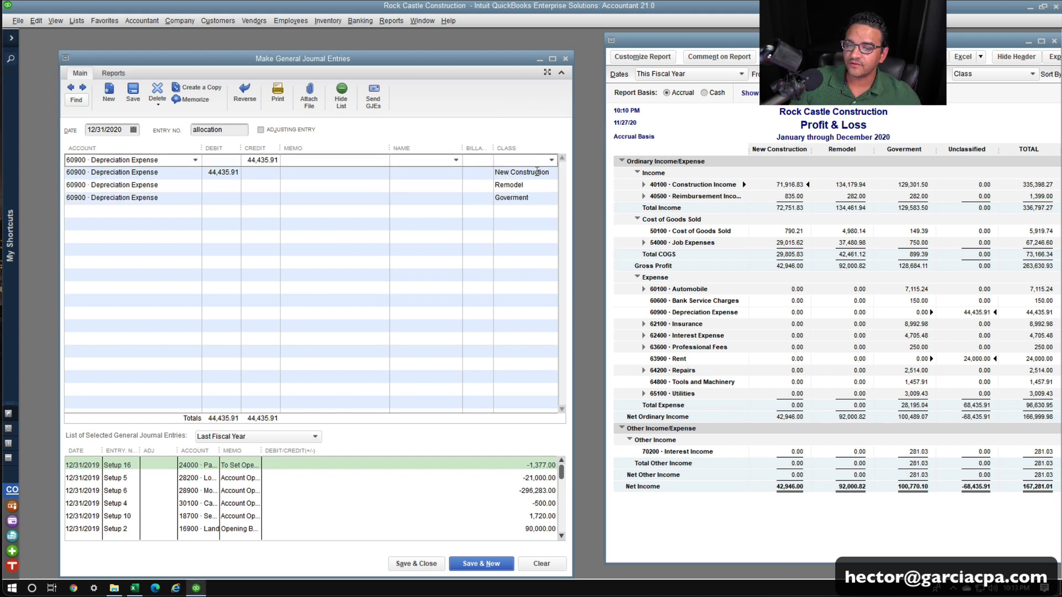
pyautogui.click(534, 173)
pyautogui.click(528, 188)
pyautogui.click(535, 197)
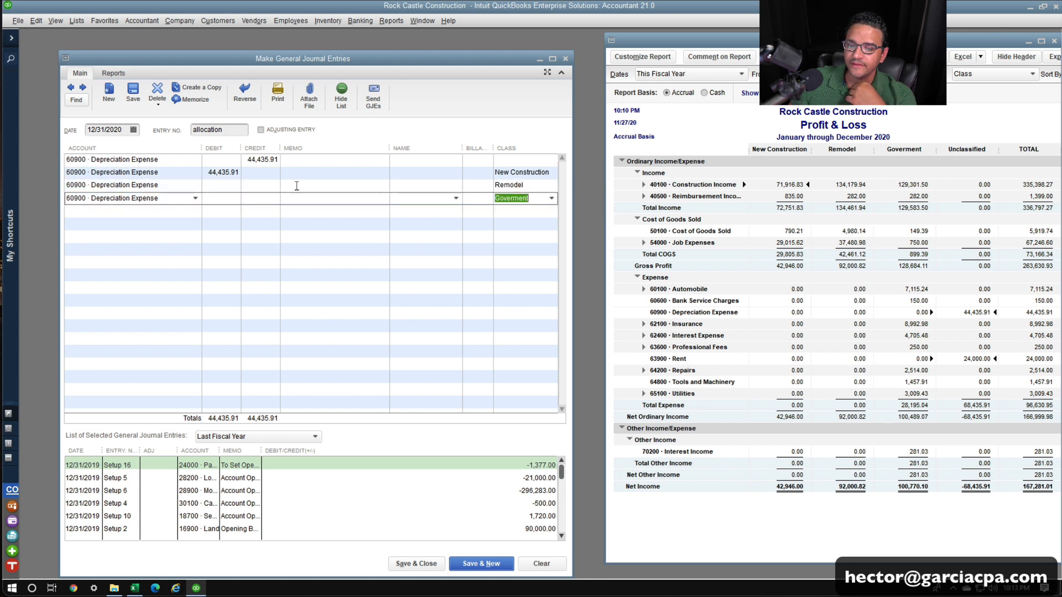
# Divide the debit amount on the New Construction line by 3.
pyautogui.click(215, 172)
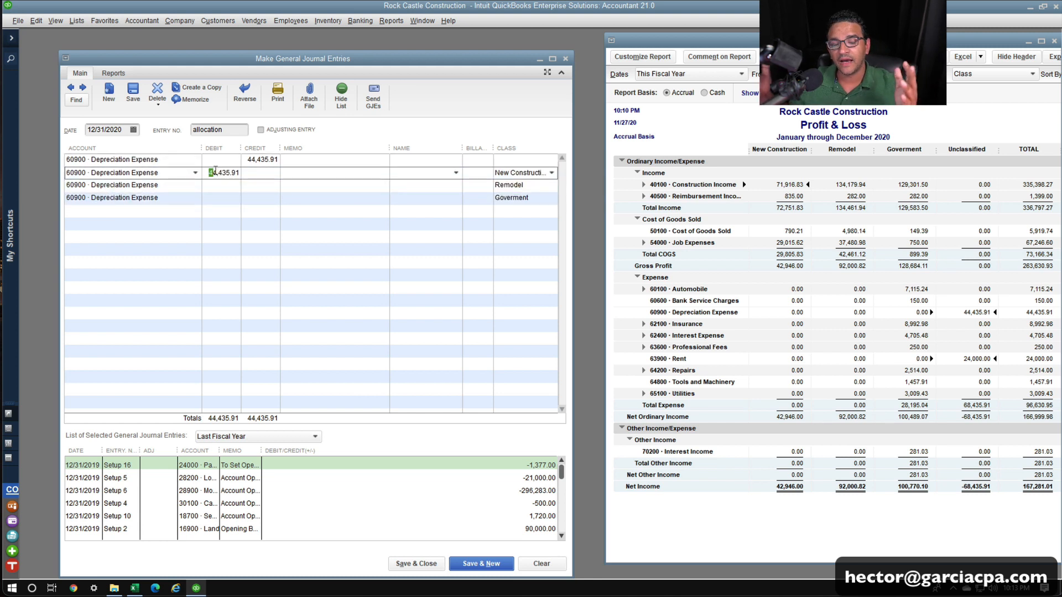
pyautogui.moveTo(214, 172); pyautogui.dragTo(264, 173)
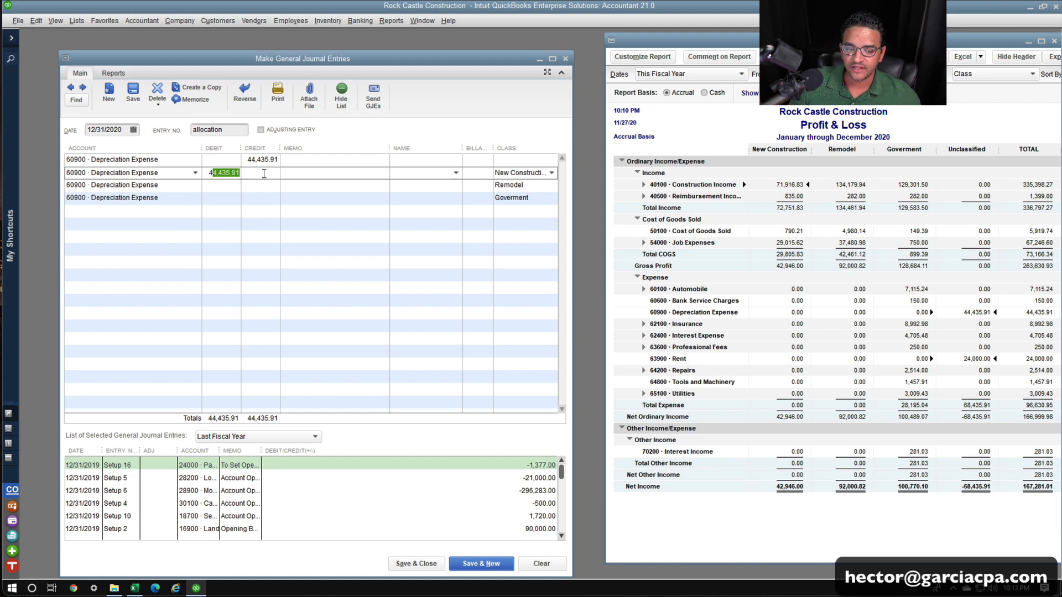
pyautogui.press('Right')
pyautogui.write('/')
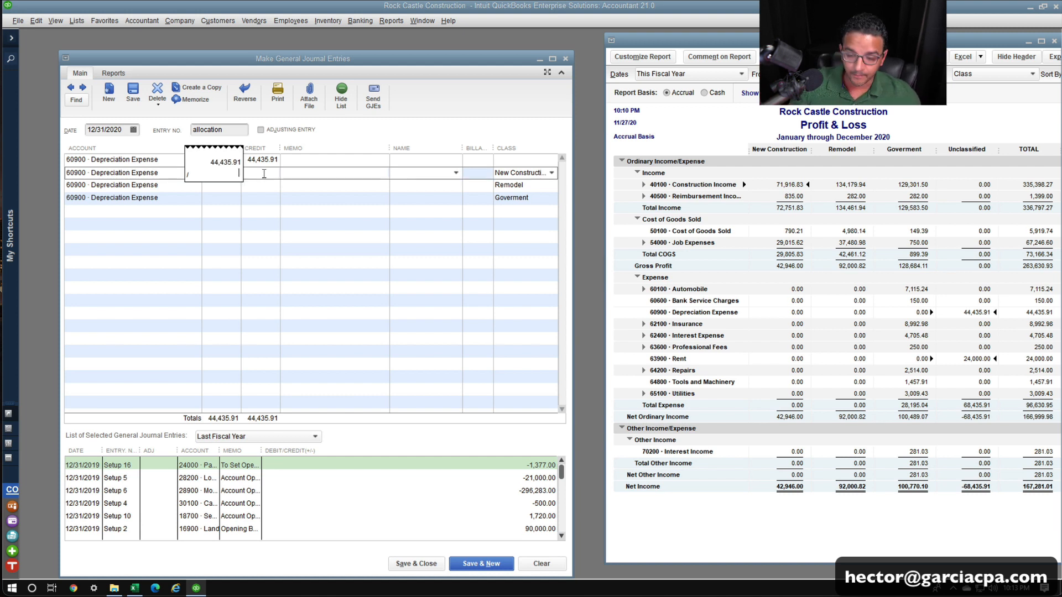
pyautogui.press('Escape')
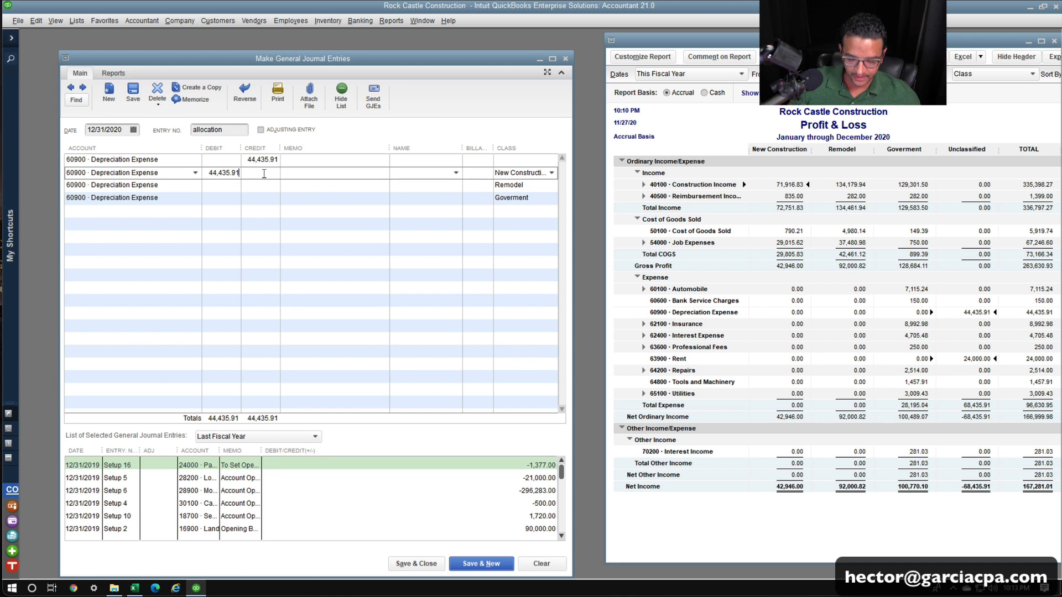
pyautogui.write('/')
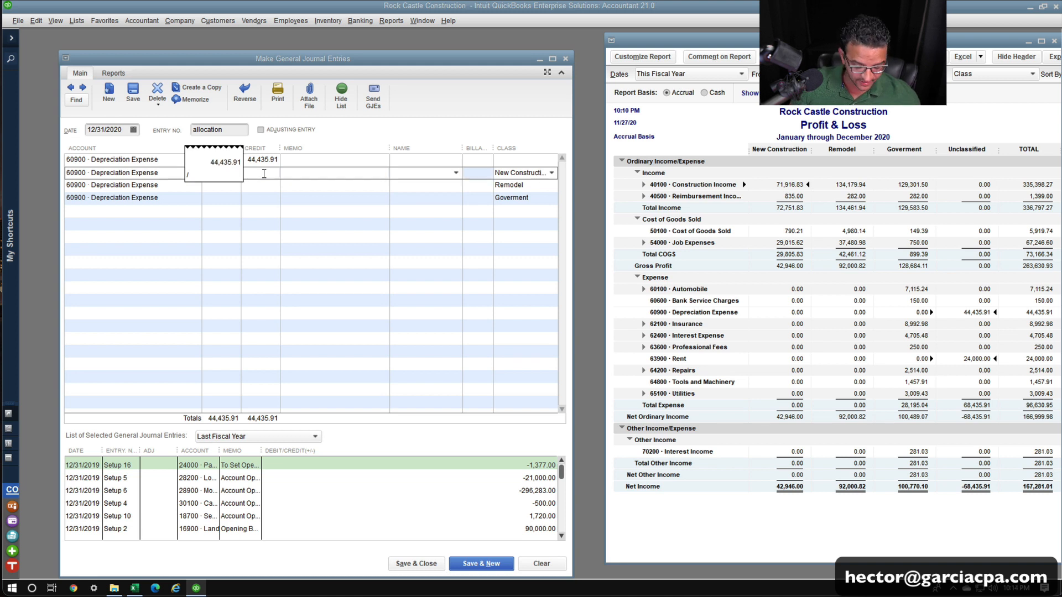
pyautogui.write('3')
pyautogui.press('Return')
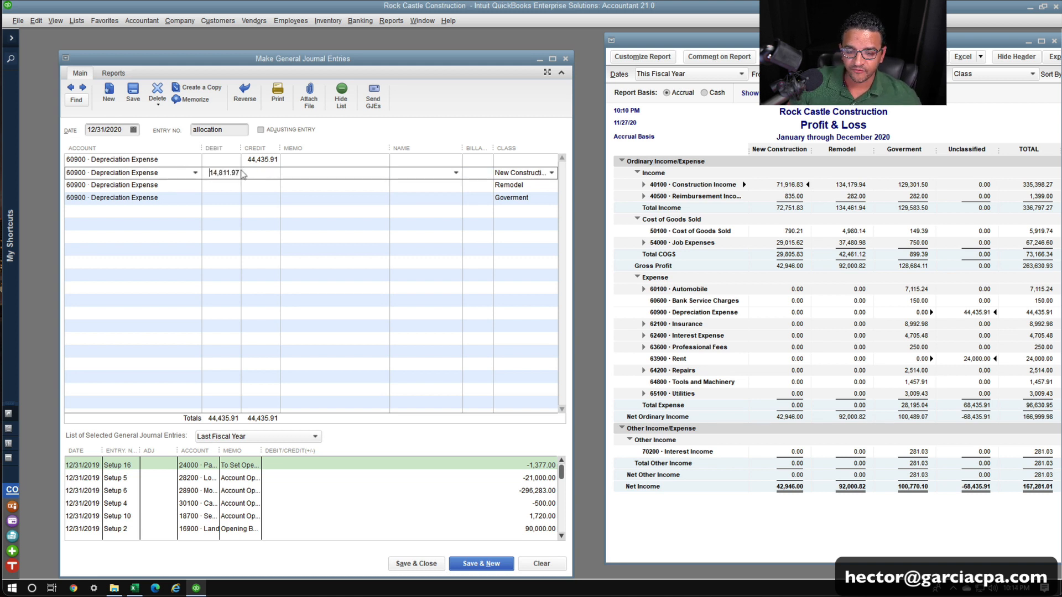
# Copy the 14,811.97 debit from the New Construction line to the Remodel and Goverment lines.
pyautogui.press('ctrl')
pyautogui.press('ctrl')
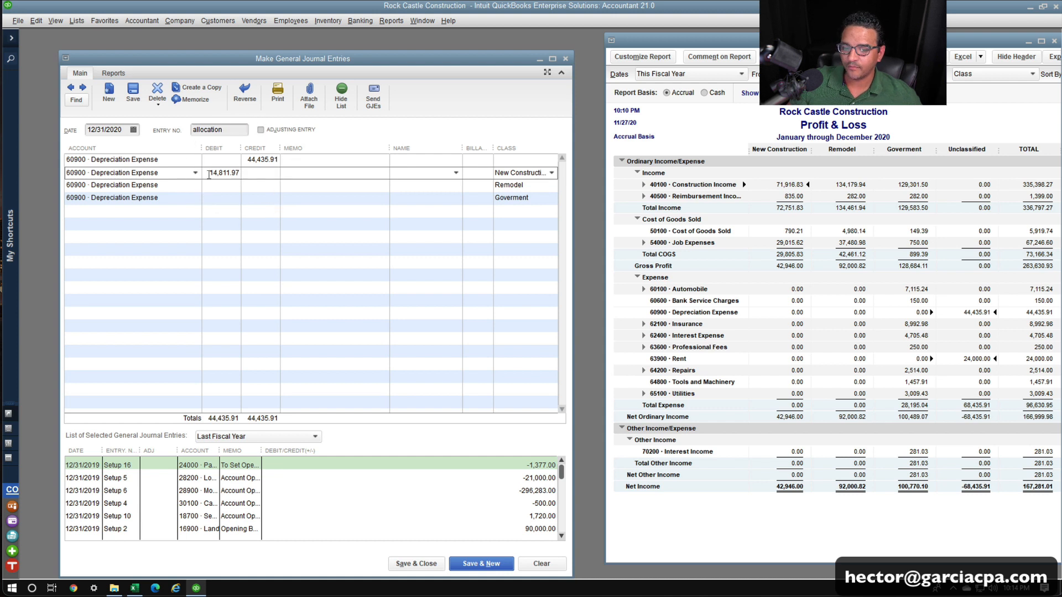
pyautogui.moveTo(209, 175); pyautogui.dragTo(287, 170)
pyautogui.press('Down')
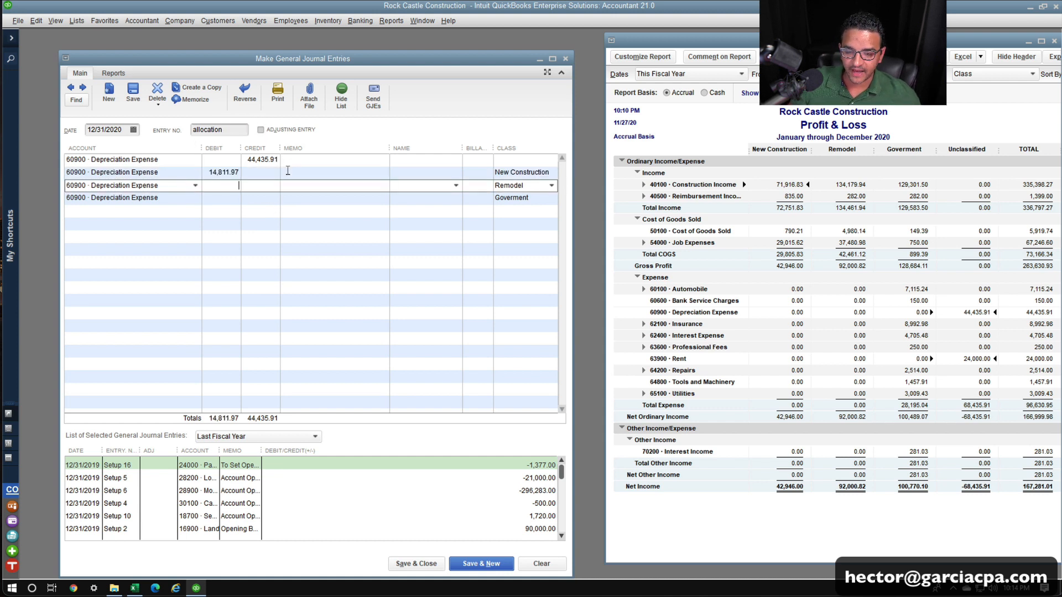
pyautogui.hotkey('ctrl', 'v')
pyautogui.press('Down')
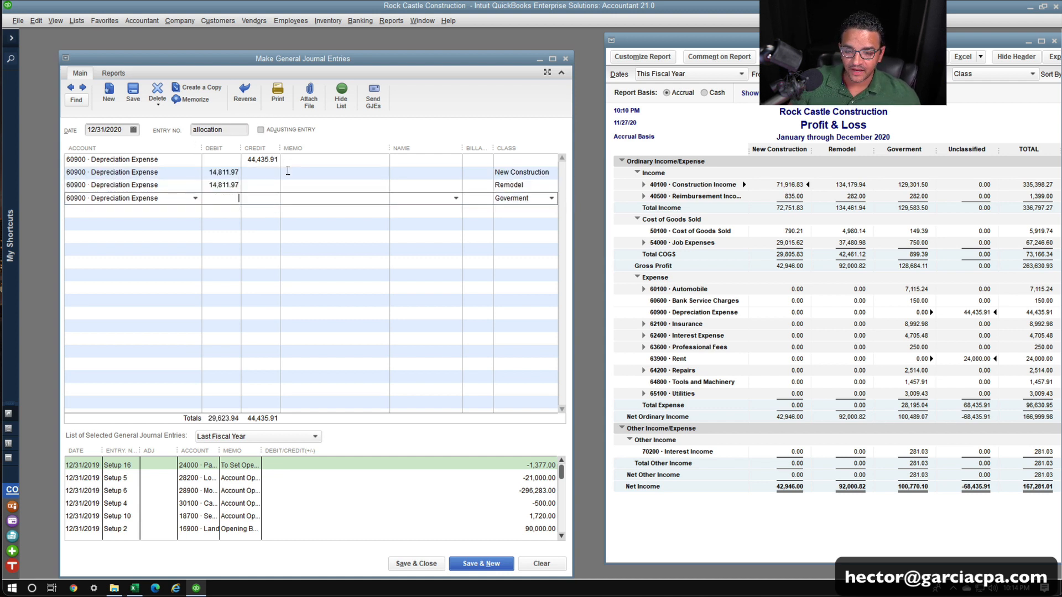
pyautogui.hotkey('ctrl', 'v')
pyautogui.press('Down')
pyautogui.press('Down')
pyautogui.press('Down')
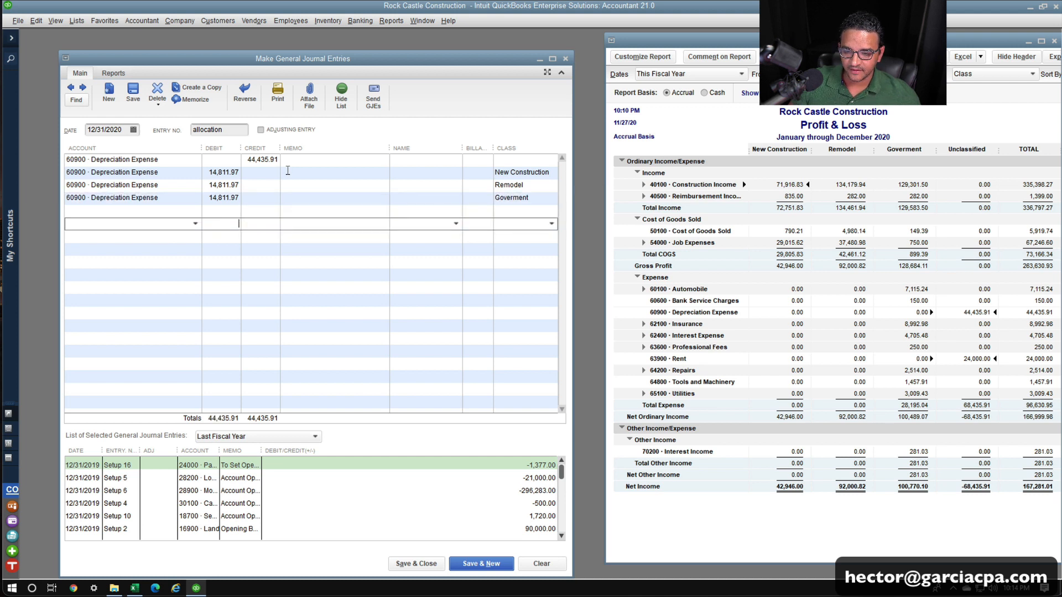
# Set the credit on the first Depreciation Expense line to 44,435.90.
pyautogui.press('Up')
pyautogui.press('Up')
pyautogui.press('Up')
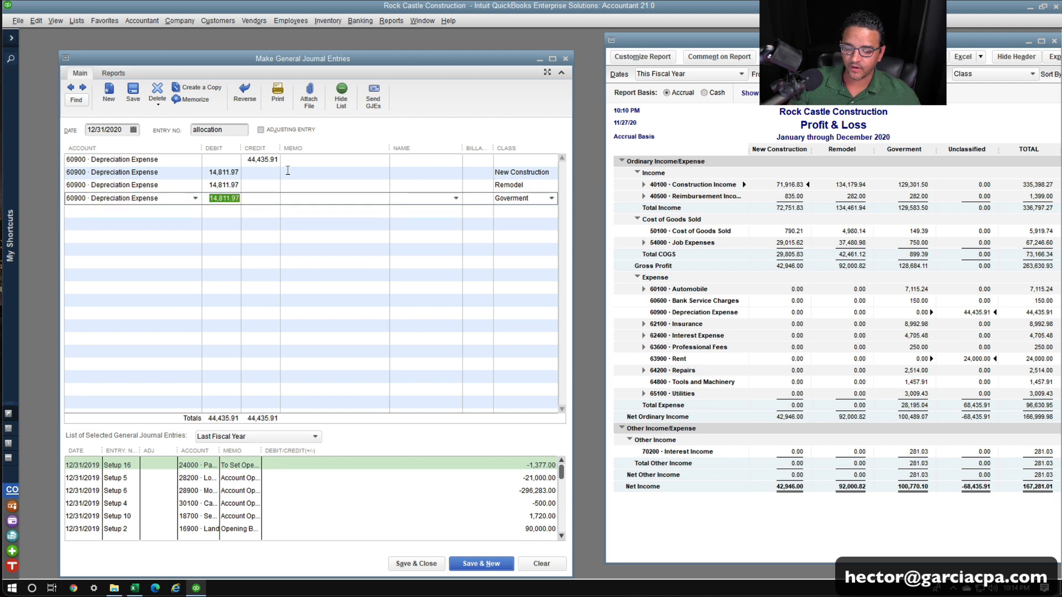
pyautogui.click(278, 160)
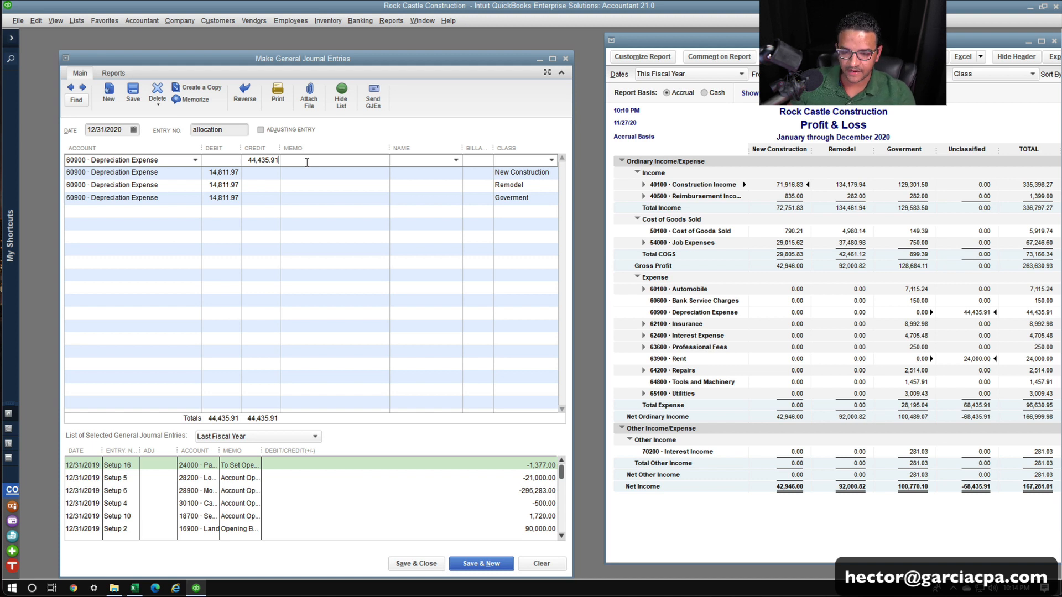
pyautogui.press('BackSpace')
pyautogui.write('0')
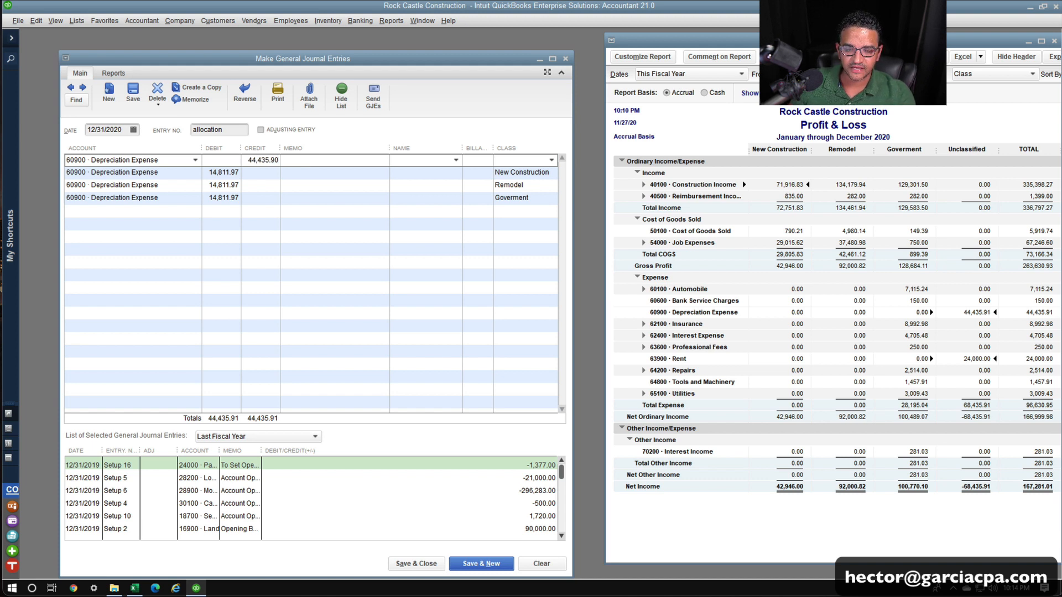
# Set the debit on the Goverment class line to 14,811.96.
pyautogui.click(211, 213)
pyautogui.click(230, 236)
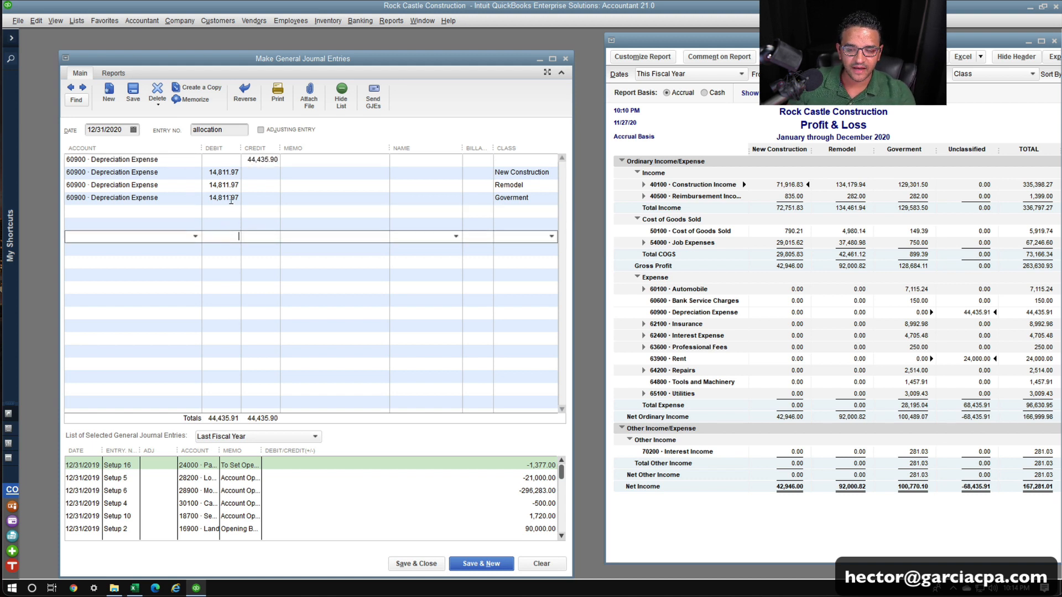
pyautogui.click(231, 200)
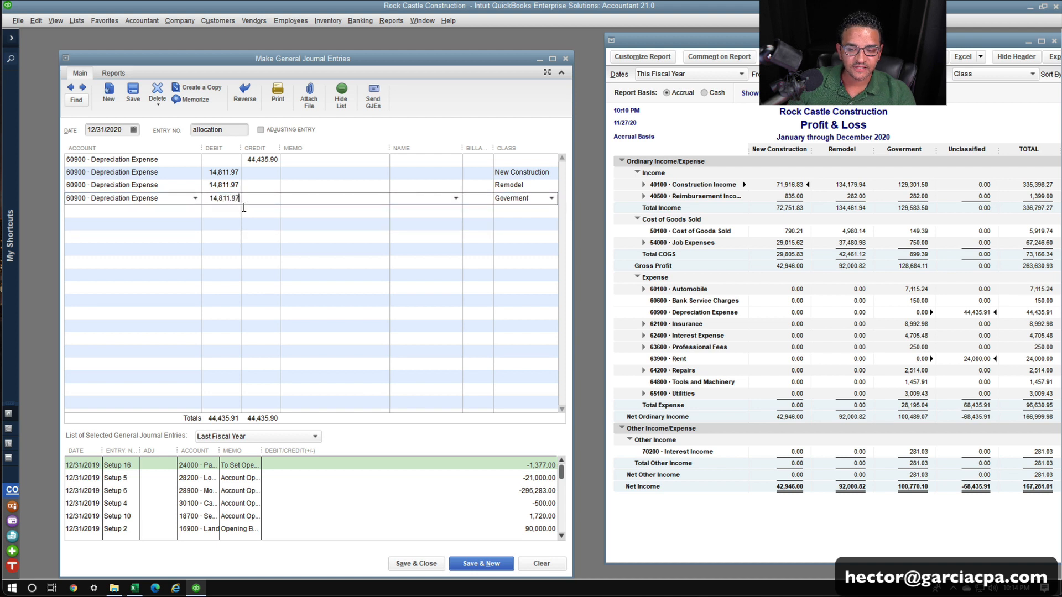
pyautogui.press('BackSpace')
pyautogui.write('6')
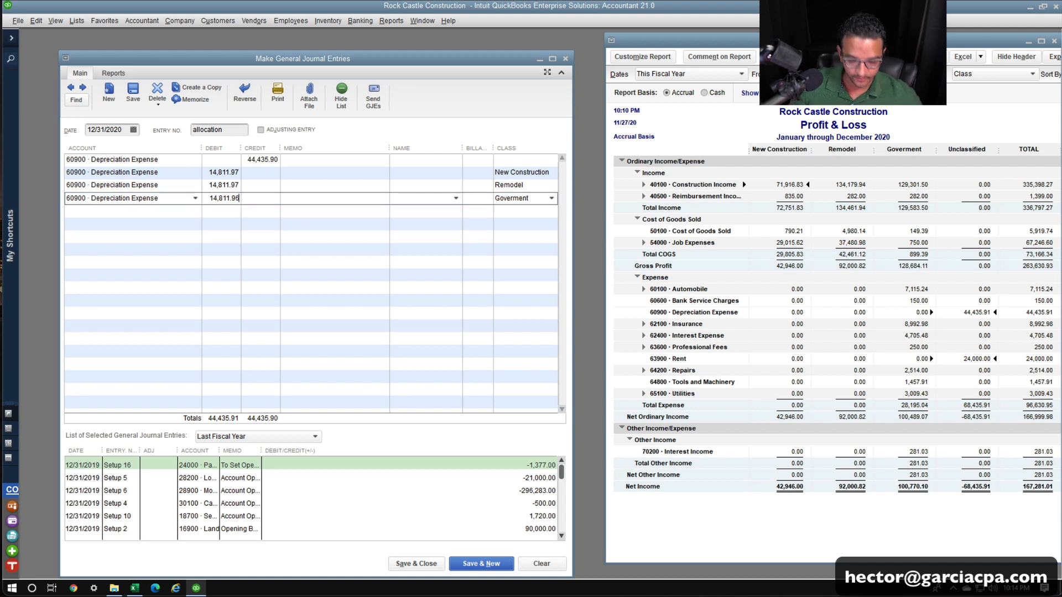
pyautogui.click(229, 208)
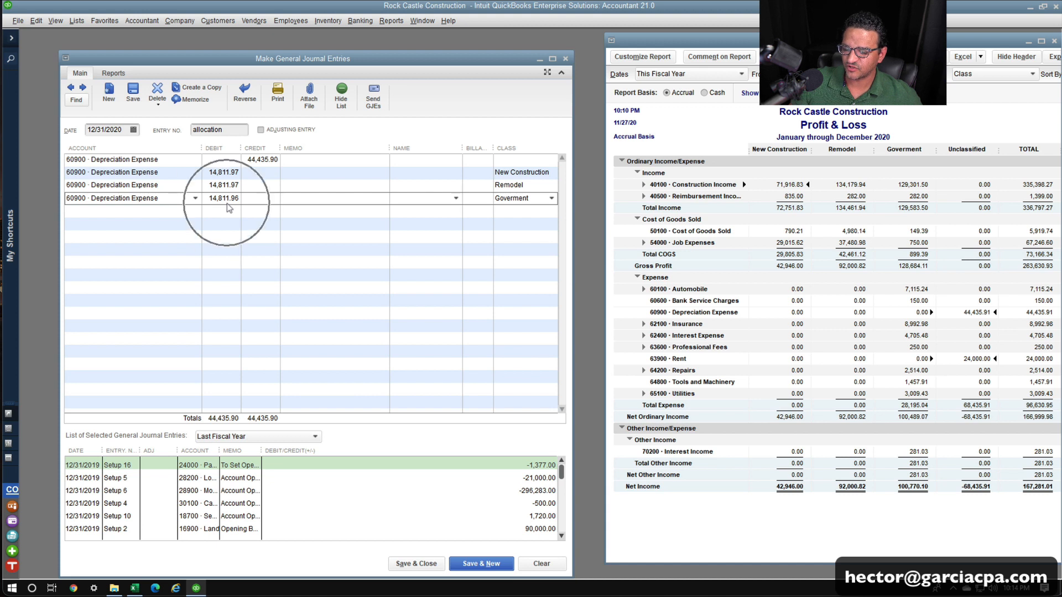
# Restore the depreciation credit to 44,435.91 and the Goverment line's debit to 14,811.97.
pyautogui.click(277, 160)
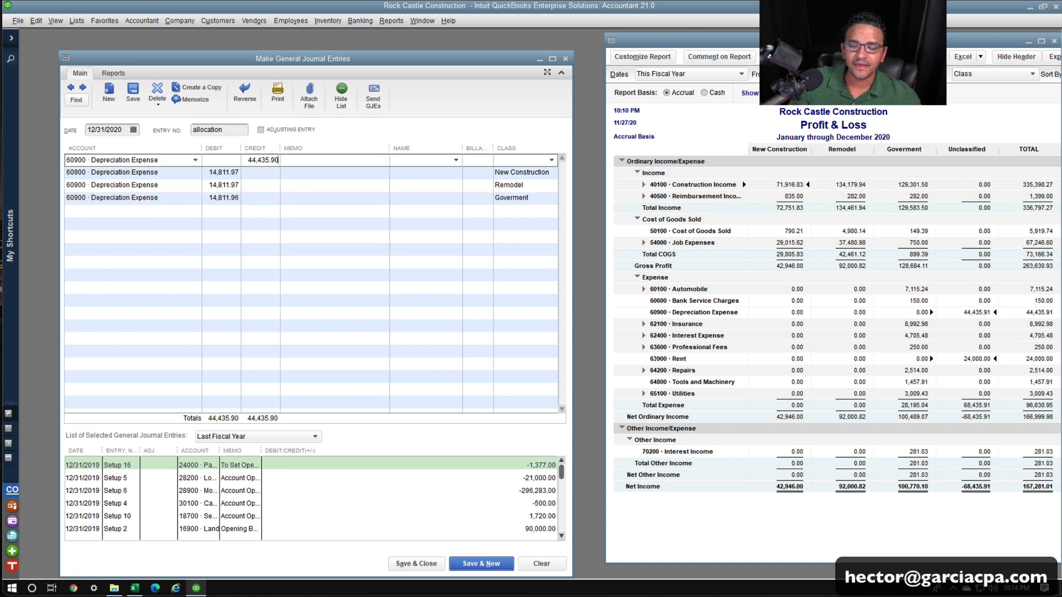
pyautogui.press('BackSpace')
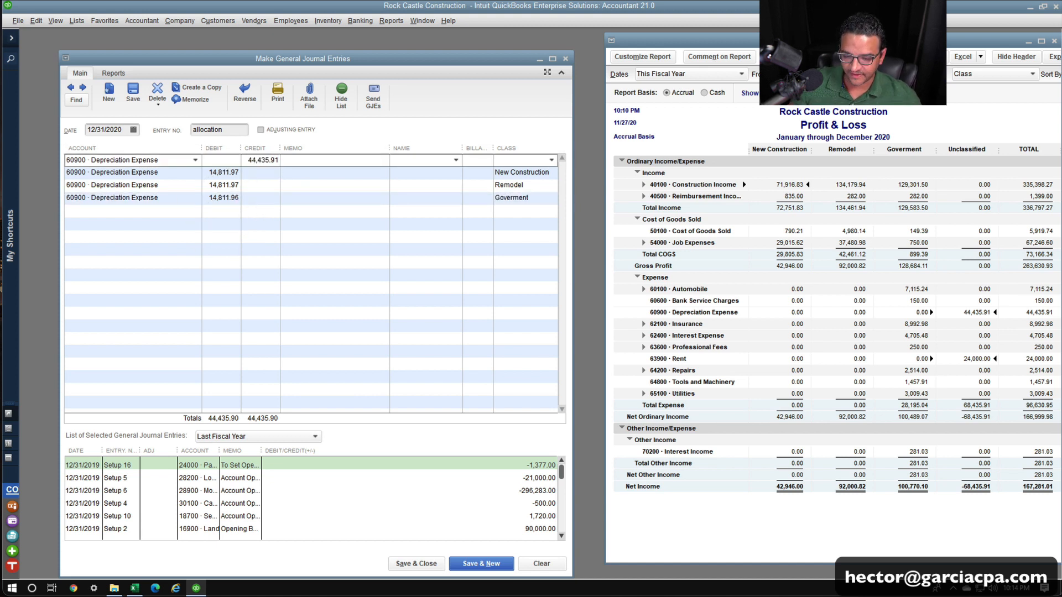
pyautogui.write('1')
pyautogui.press('Tab')
pyautogui.click(239, 198)
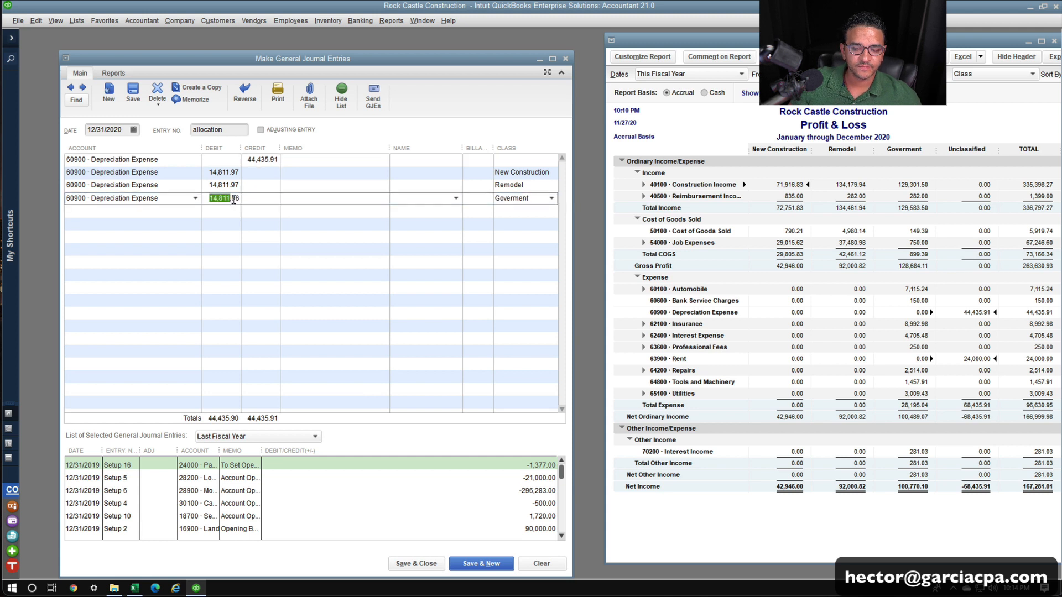
pyautogui.press('BackSpace')
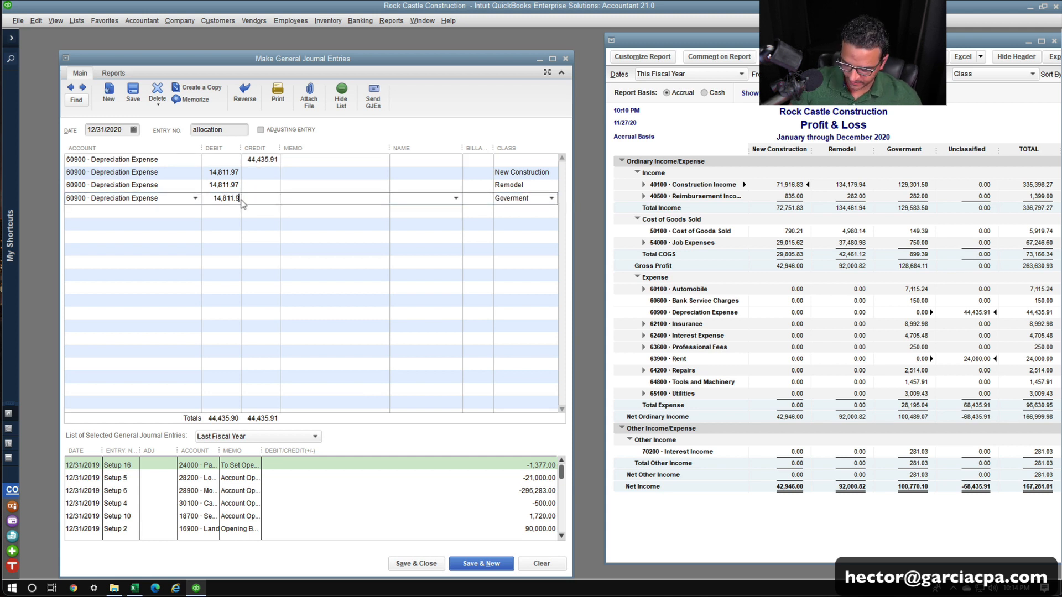
pyautogui.write('7')
pyautogui.press('Tab')
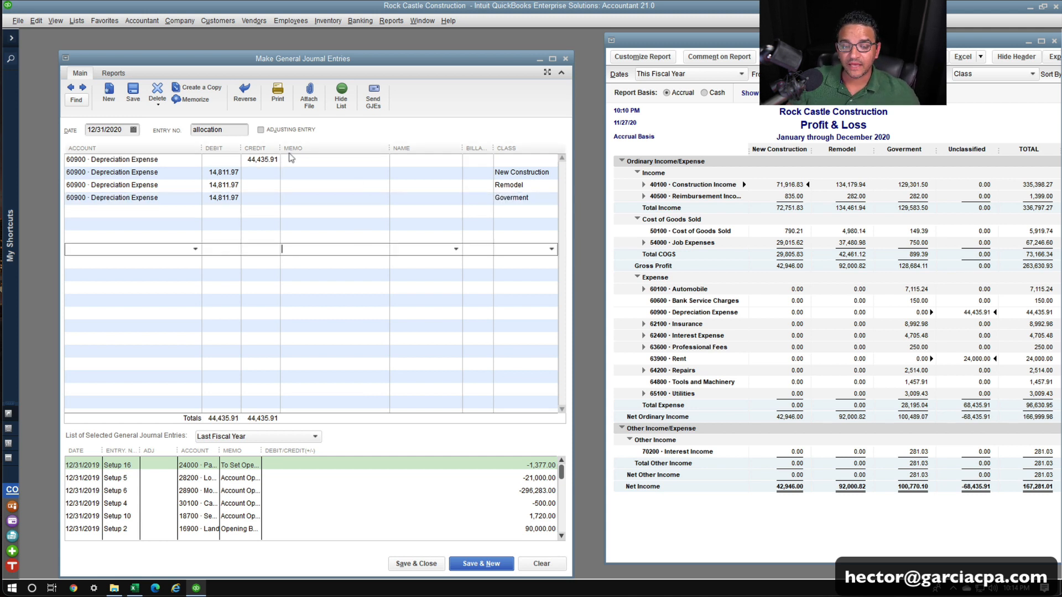
# Review the credit line without a class and the debits on the three class lines of the depreciation entry.
pyautogui.click(276, 160)
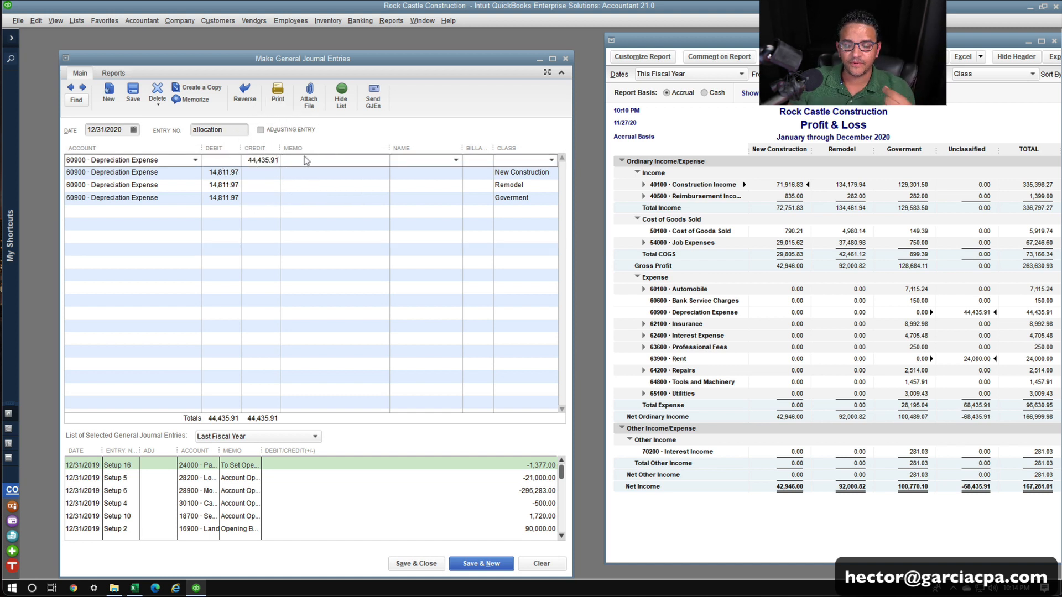
pyautogui.click(526, 160)
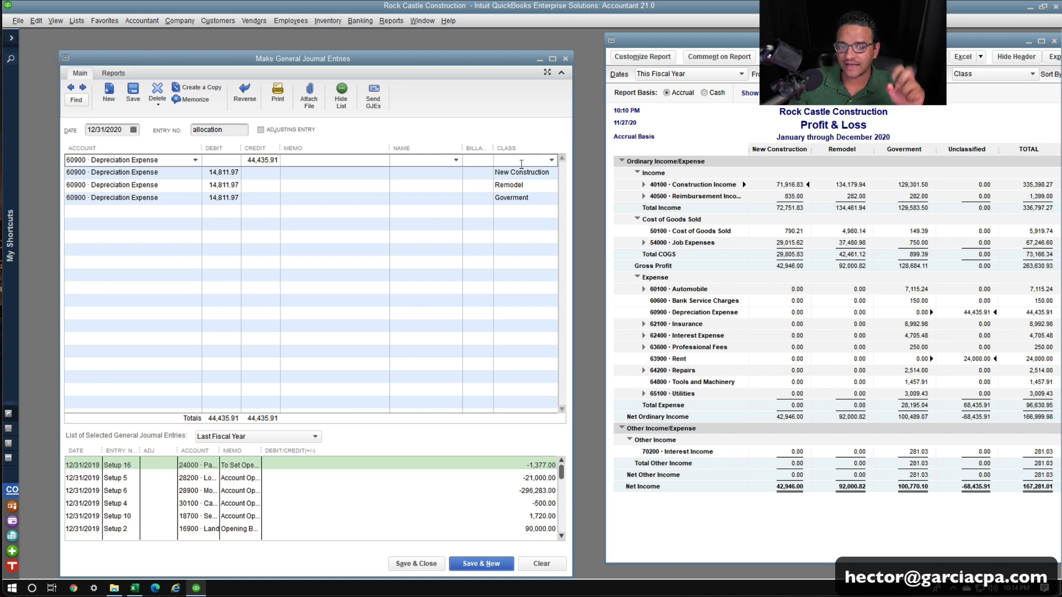
pyautogui.click(221, 162)
pyautogui.click(226, 176)
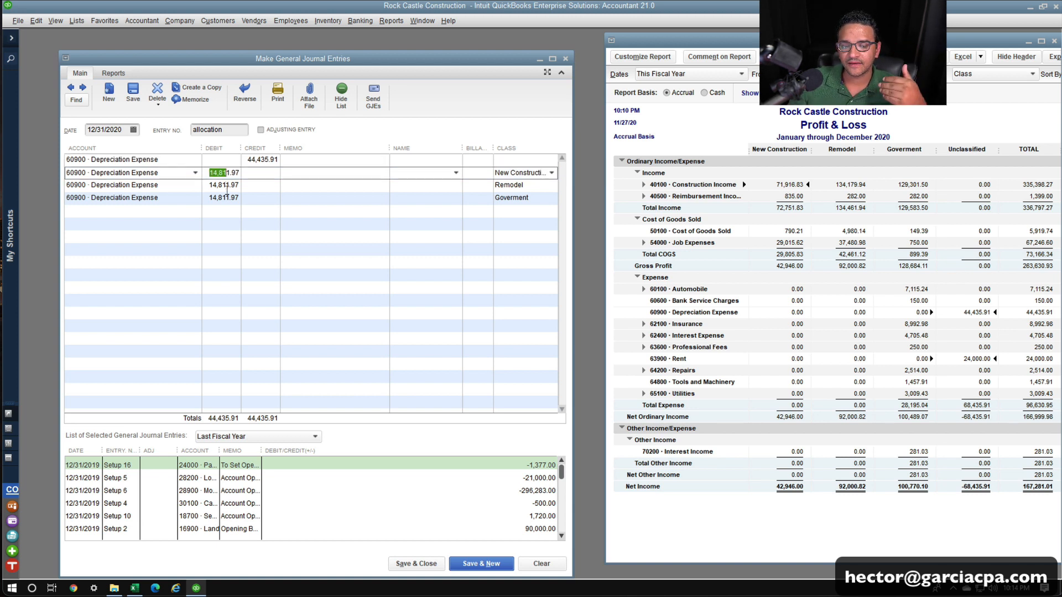
pyautogui.click(227, 189)
pyautogui.click(228, 199)
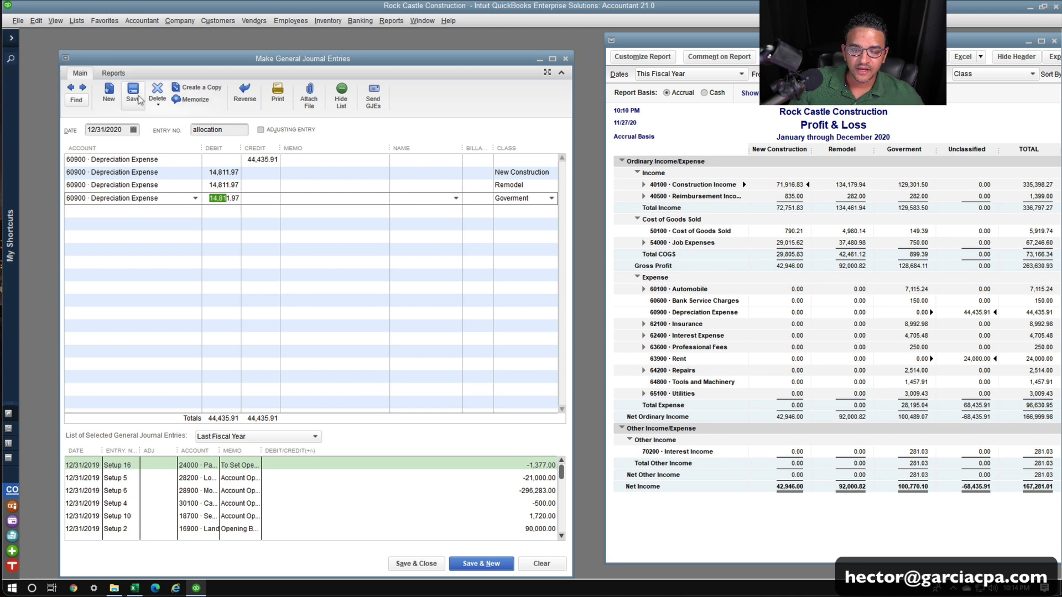
pyautogui.press('ctrl')
pyautogui.press('ctrl')
pyautogui.press('ctrl')
# Save the depreciation allocation entry and start a new blank journal entry.
pyautogui.click(138, 100)
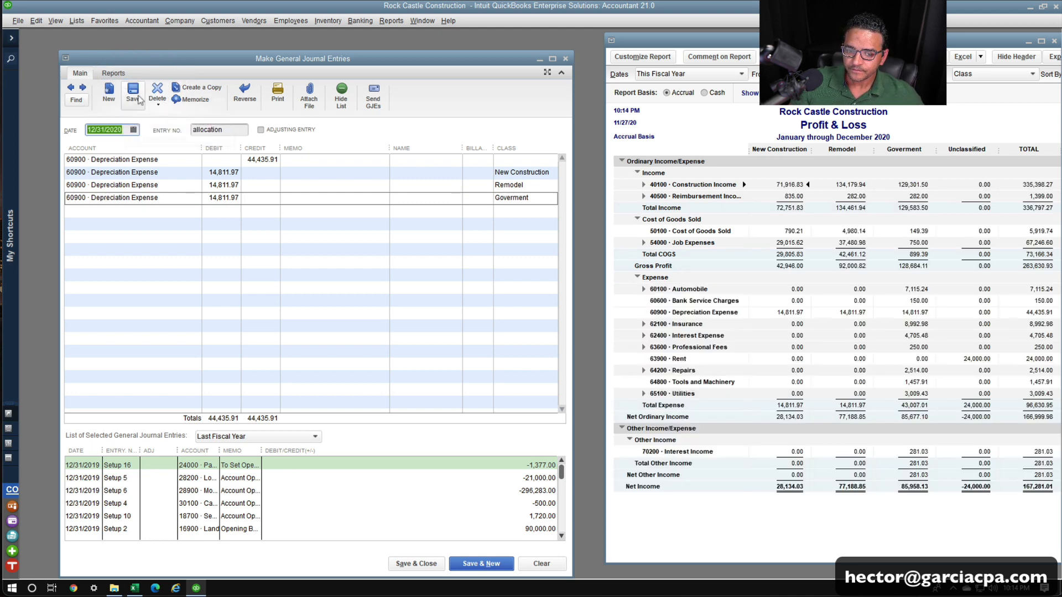
pyautogui.press('ctrl')
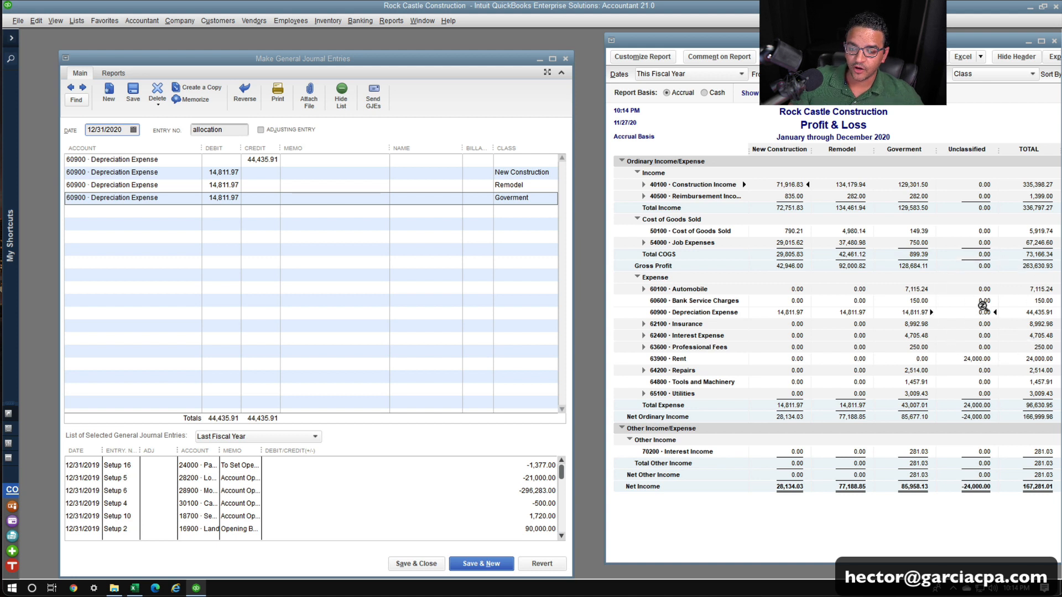
pyautogui.press('ctrl')
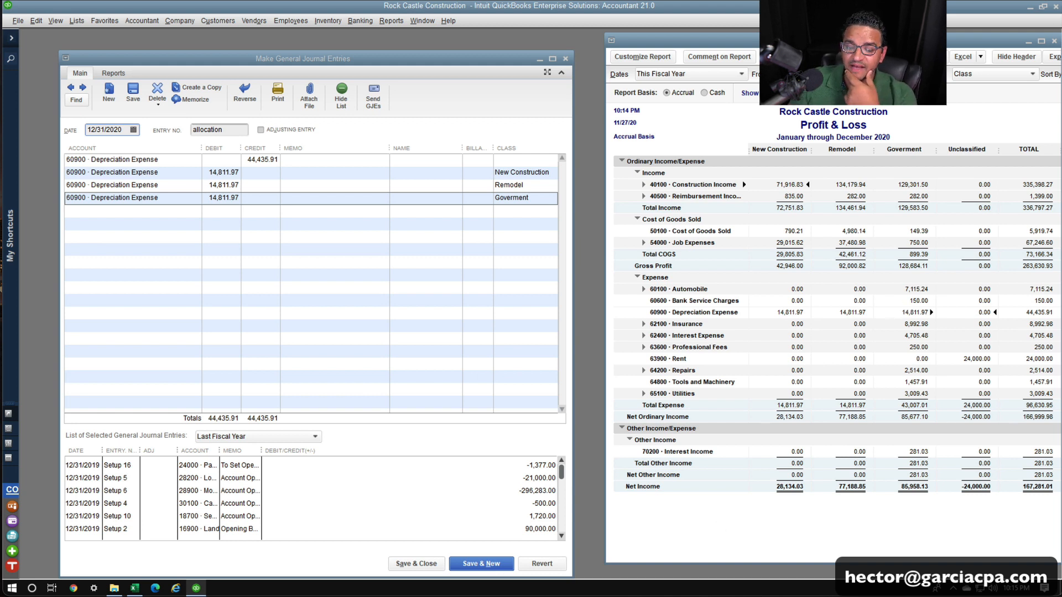
pyautogui.click(487, 564)
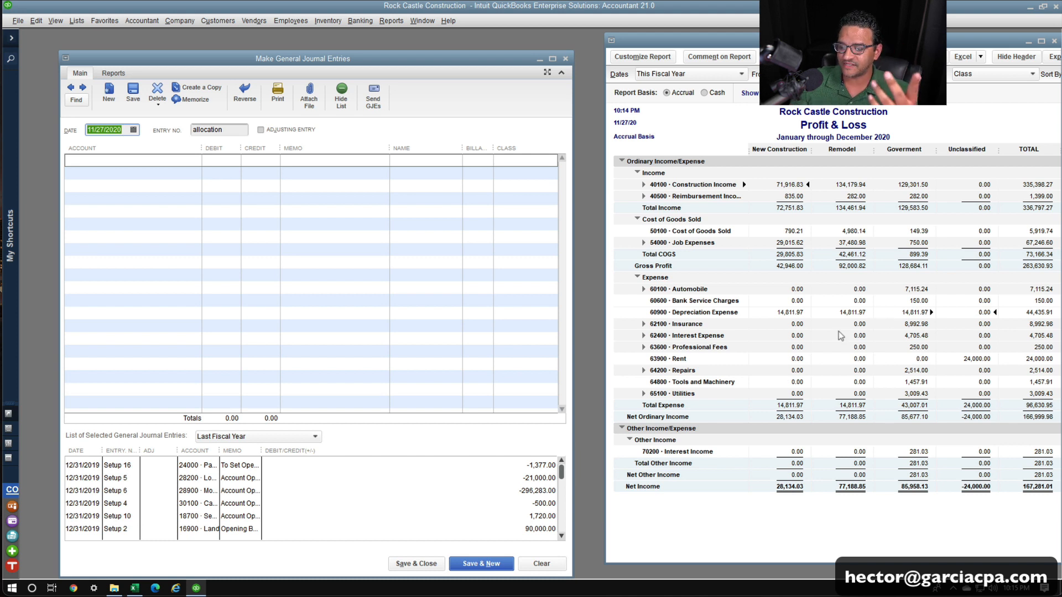
# Date the new allocation journal entry 12/31/2020.
pyautogui.click(918, 282)
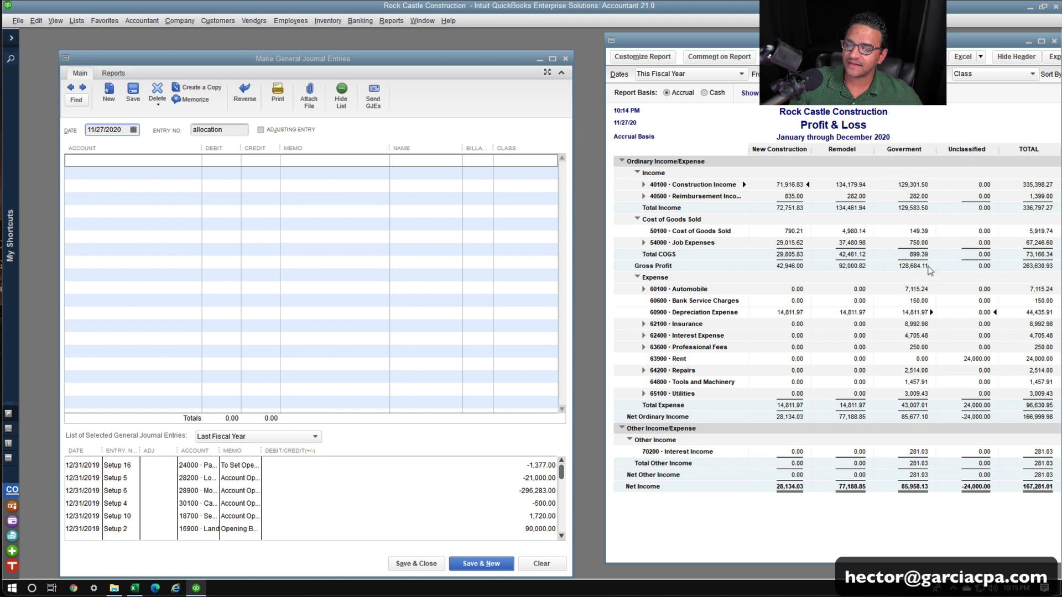
pyautogui.click(915, 284)
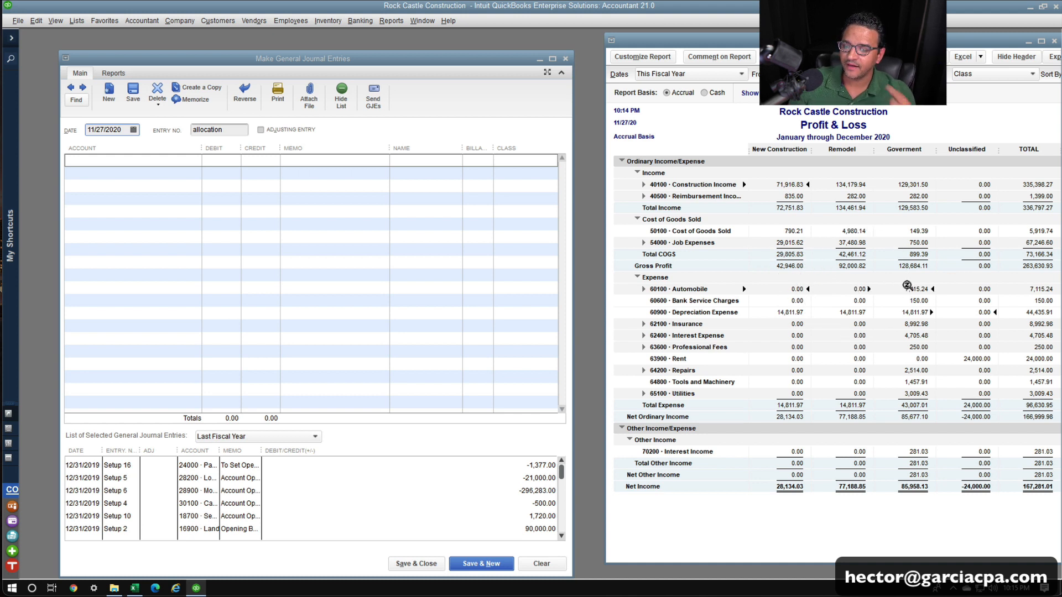
pyautogui.click(142, 159)
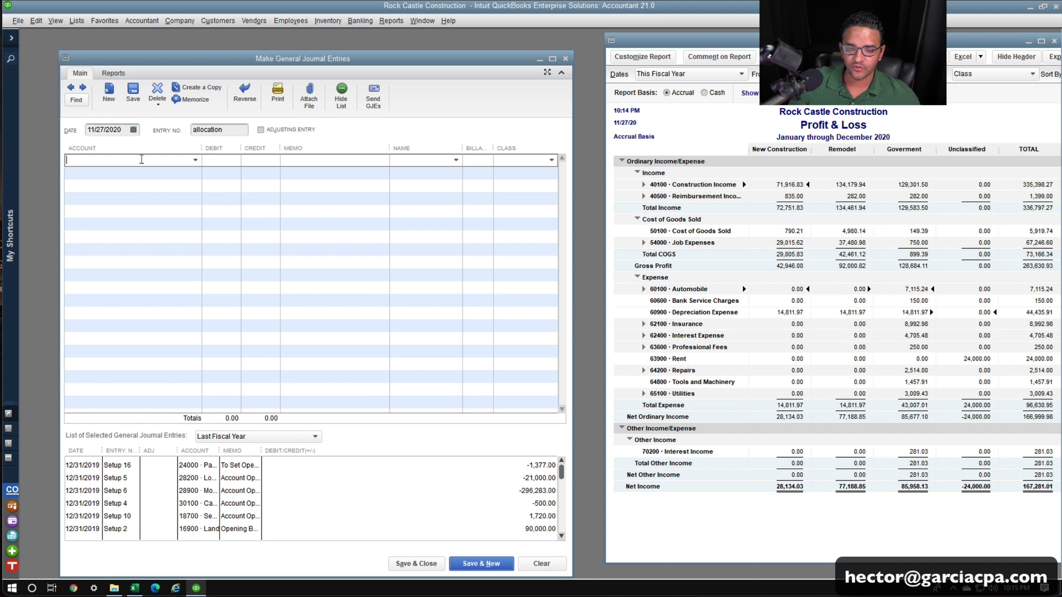
pyautogui.click(125, 129)
pyautogui.write('1231202')
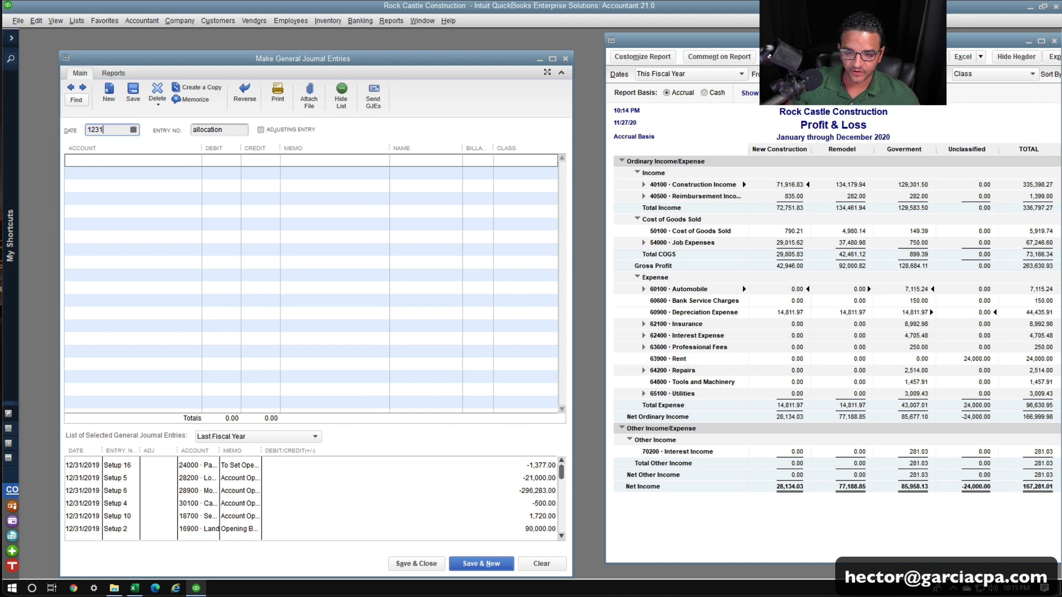
# Enter the 60100 Automobile account on the first journal line with a credit of 7,115.24.
pyautogui.click(120, 162)
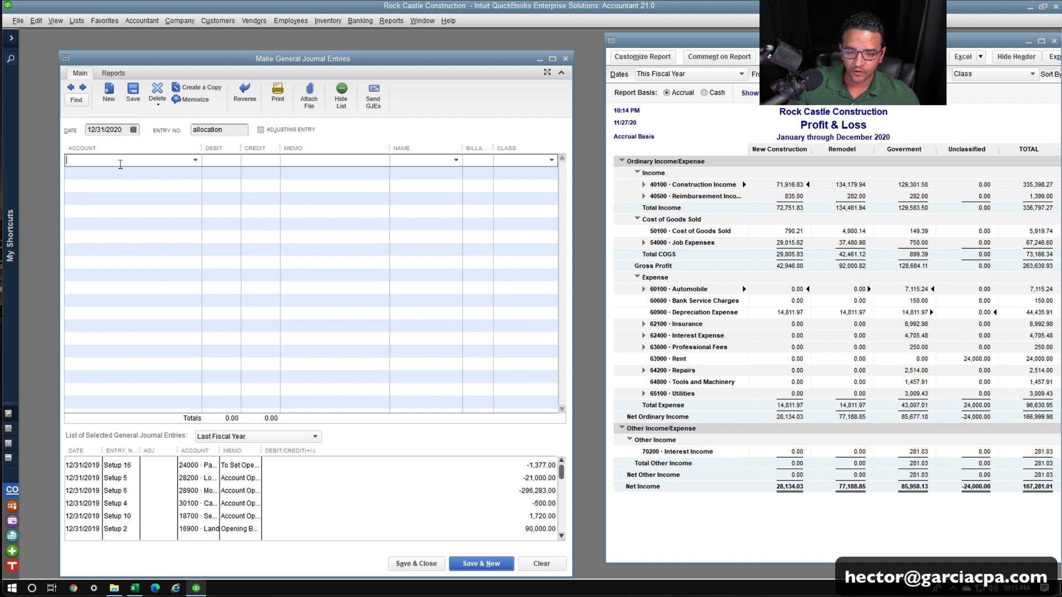
pyautogui.write('aut')
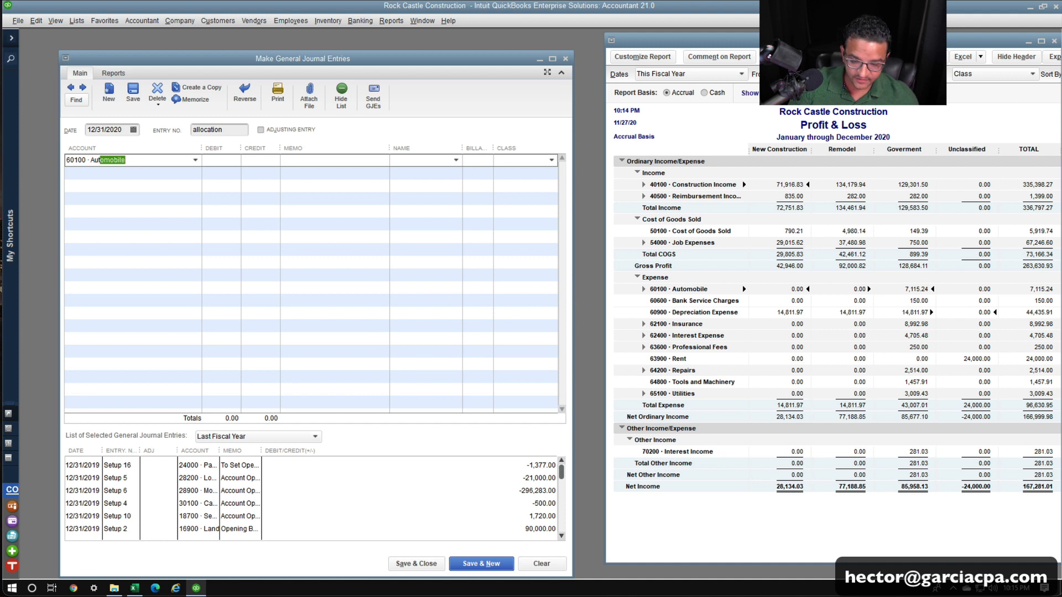
pyautogui.write('o')
pyautogui.press('Tab')
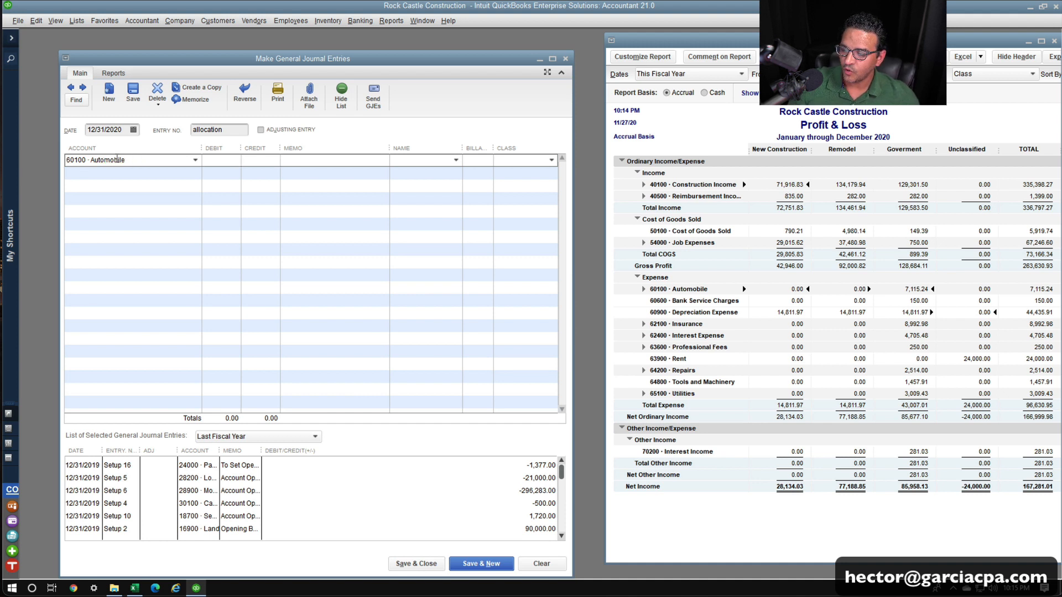
pyautogui.click(922, 284)
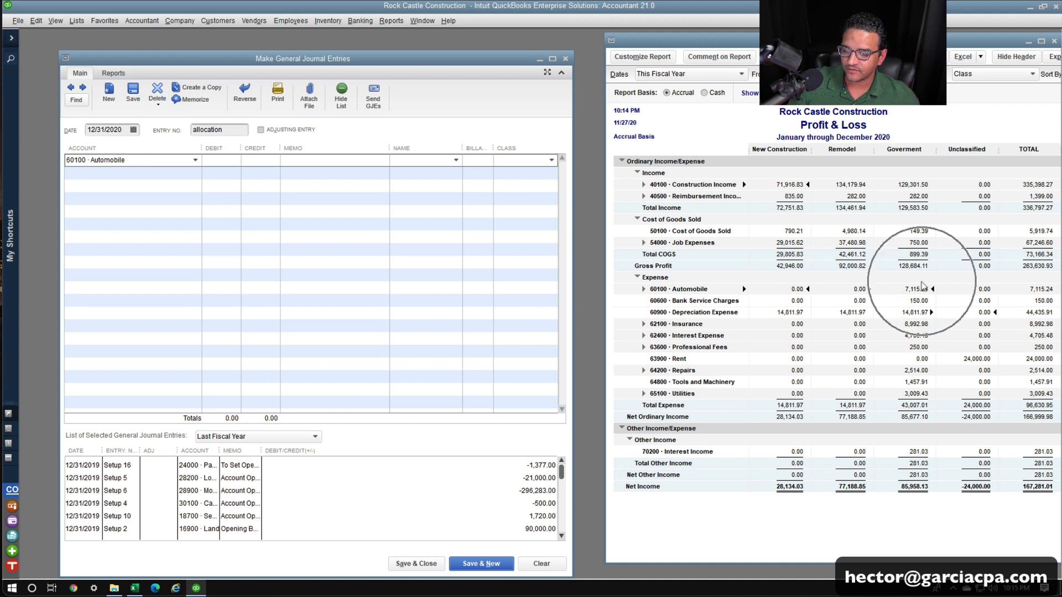
pyautogui.press('ctrl')
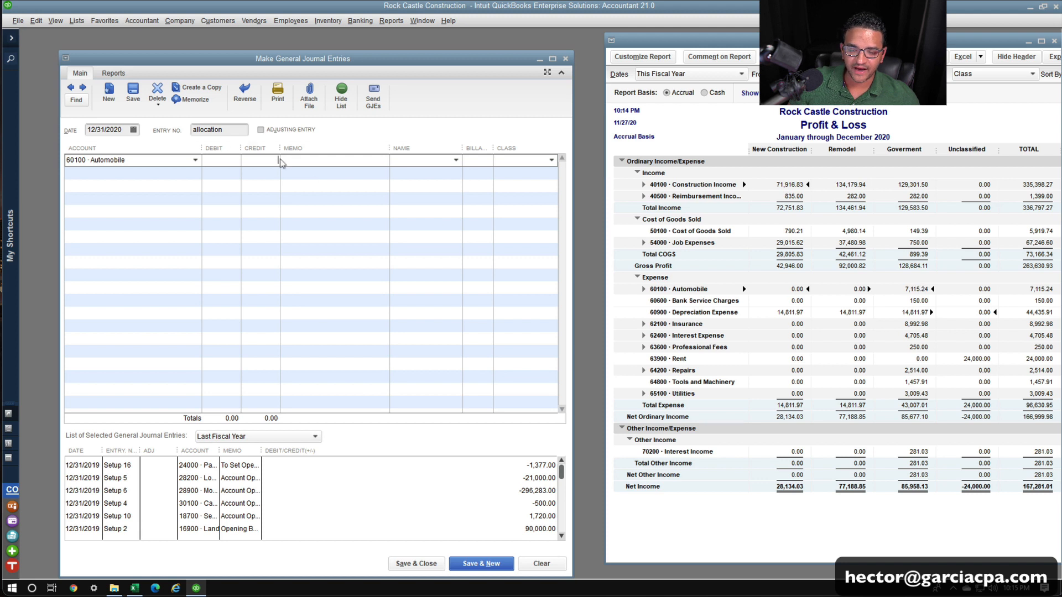
pyautogui.write('711')
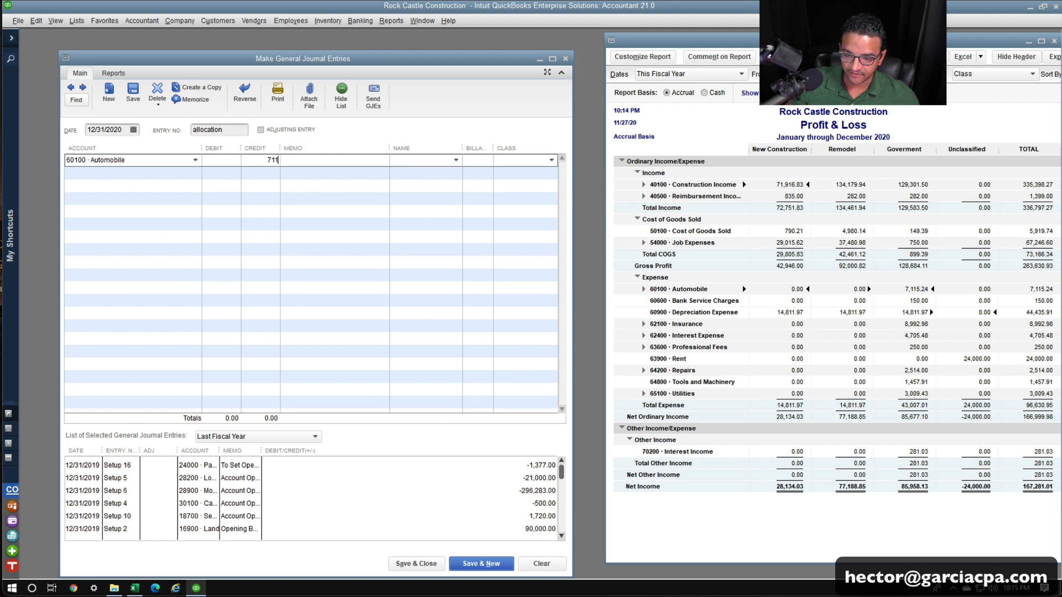
pyautogui.write('5.24')
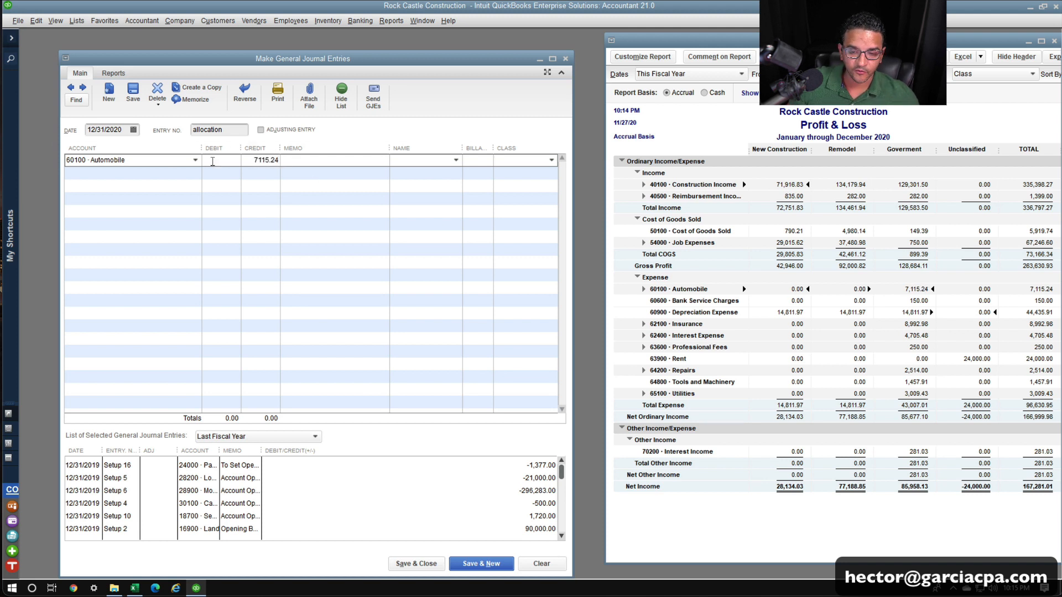
# Add a second journal line for 60100 Automobile and set its debit to 7,115.24 times .6, giving 4,269.14.
pyautogui.click(106, 174)
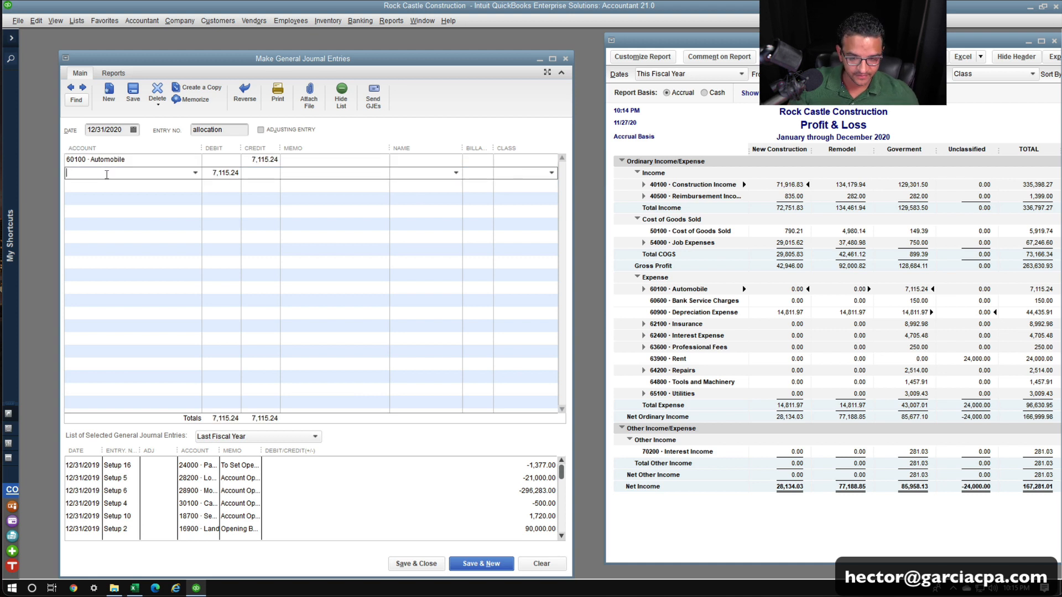
pyautogui.write('aut')
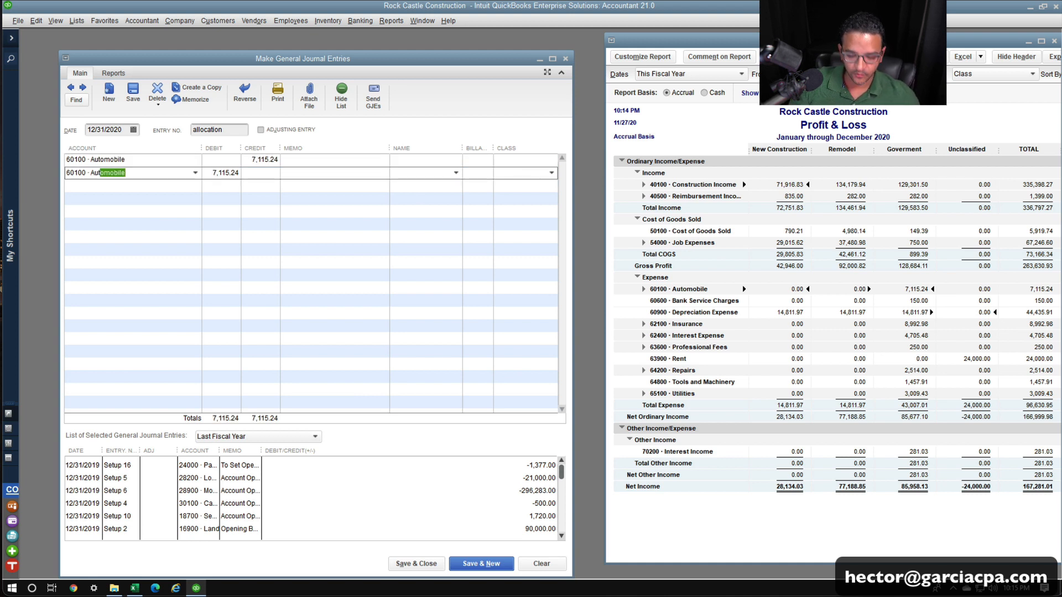
pyautogui.press('Tab')
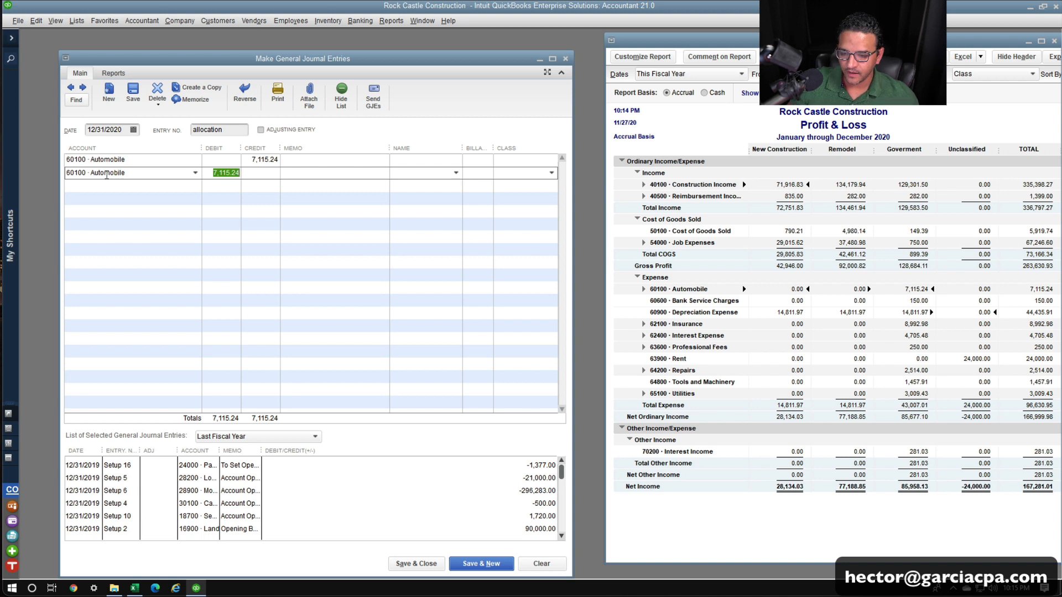
pyautogui.press('End')
pyautogui.write('*')
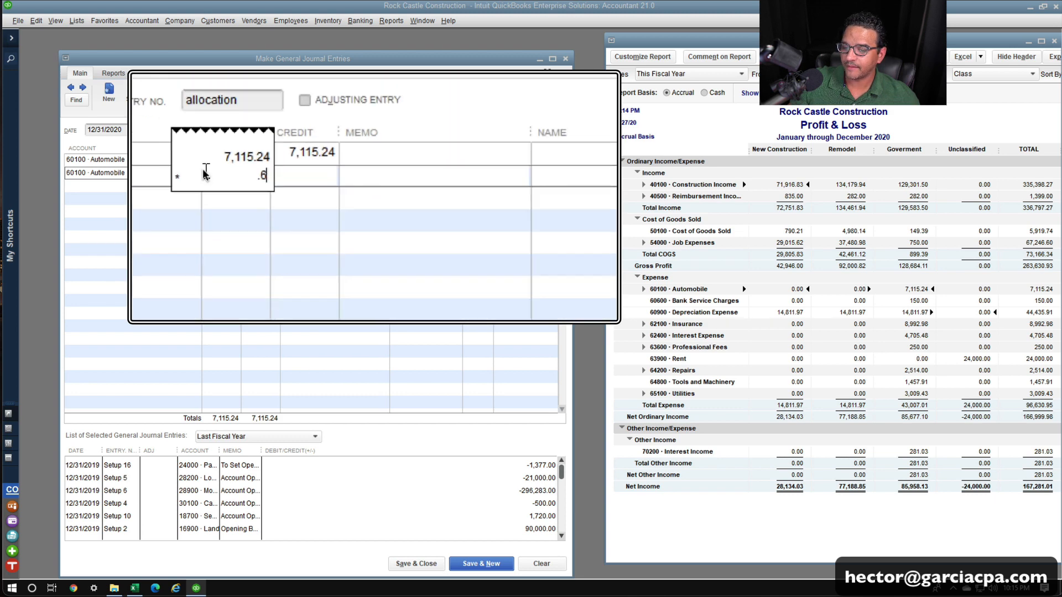
pyautogui.press('Return')
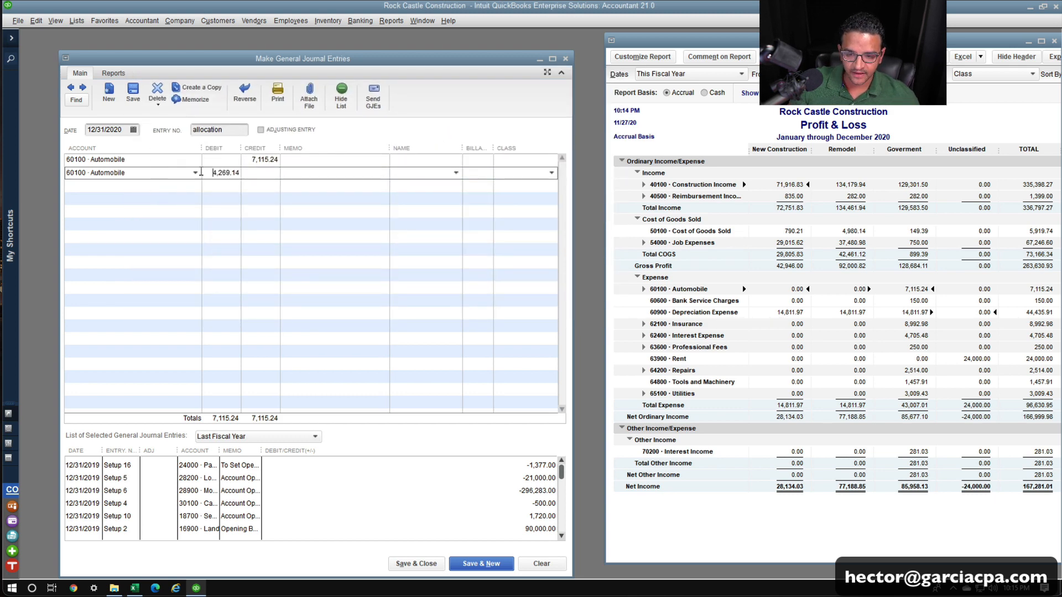
# Add a third journal line for 60100 Automobile carrying the remaining debit of 2,846.10.
pyautogui.click(159, 187)
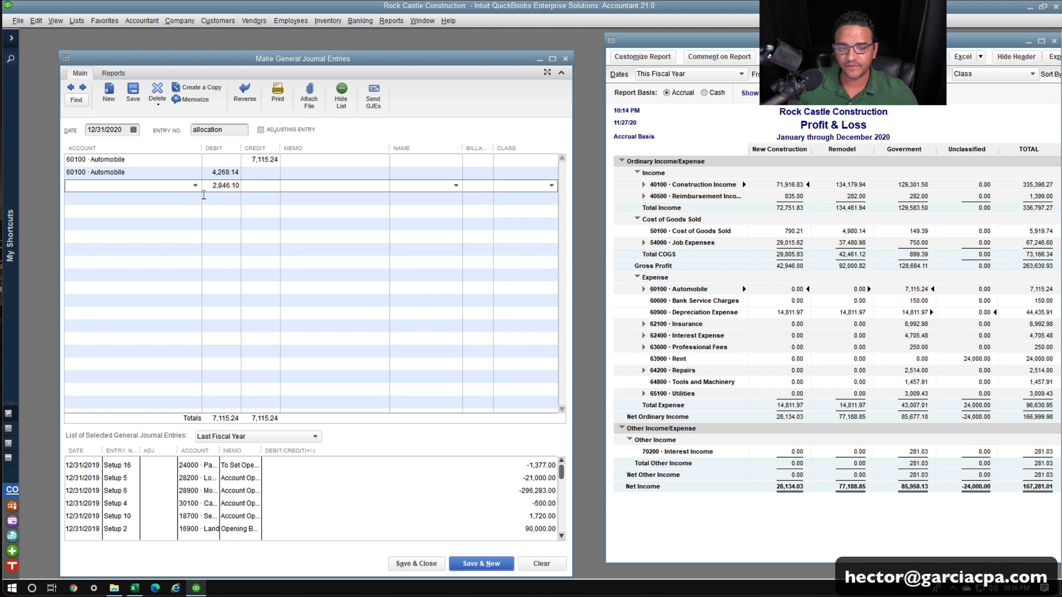
pyautogui.write('auto')
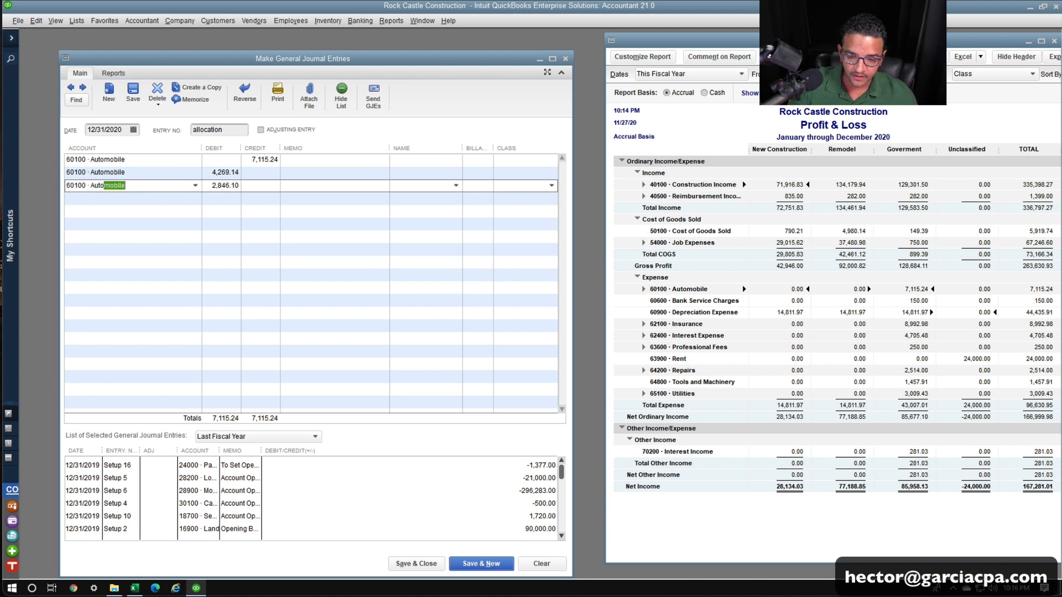
pyautogui.press('Tab')
# Assign the Goverment class to the credit line, New Construction to the 4,269.14 debit and Remodel to the 2,846.10 debit.
pyautogui.click(493, 161)
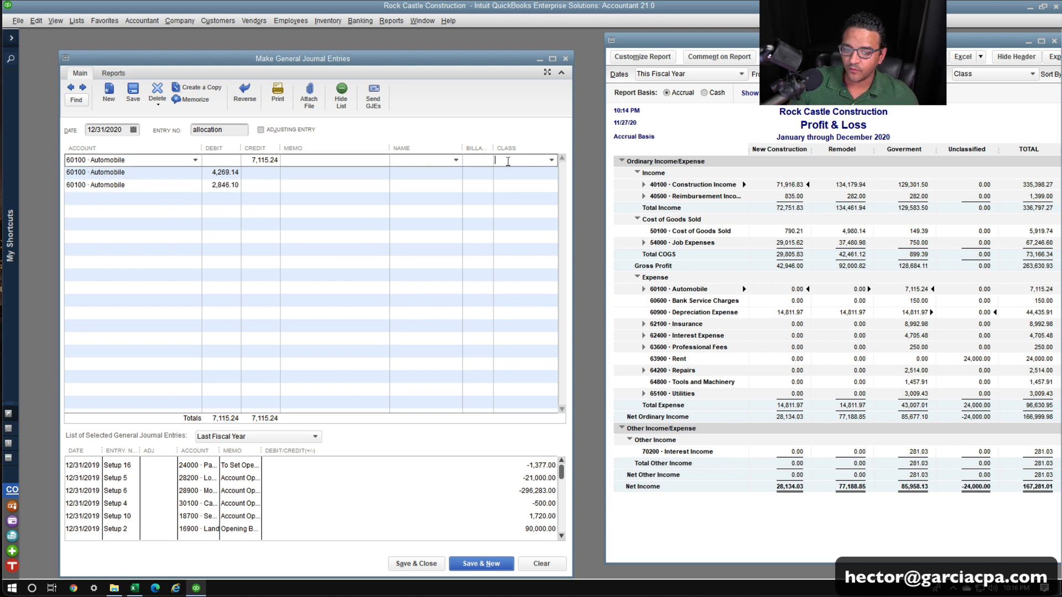
pyautogui.write('Goverment')
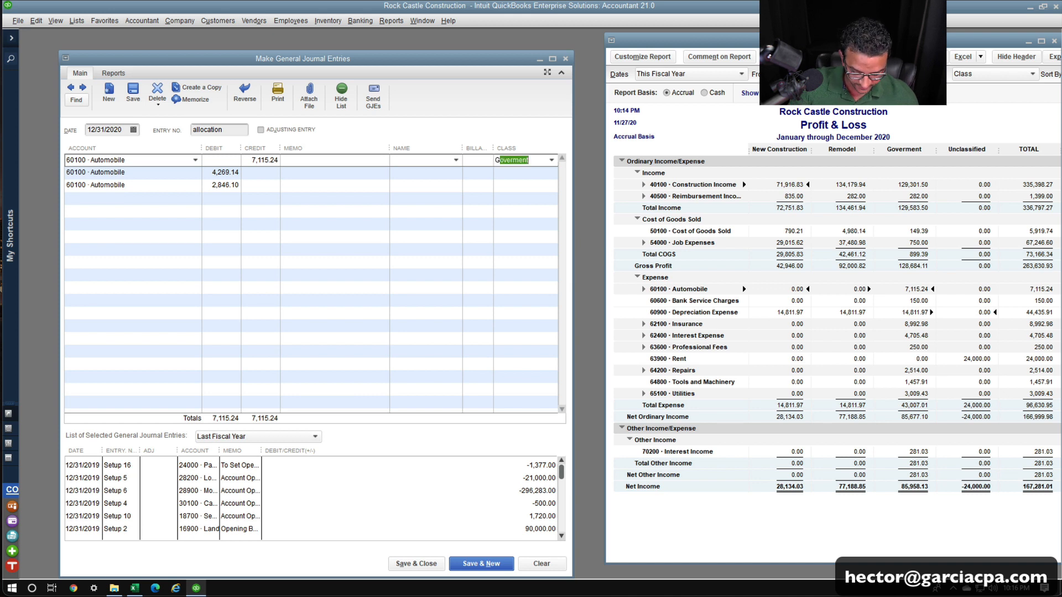
pyautogui.click(528, 173)
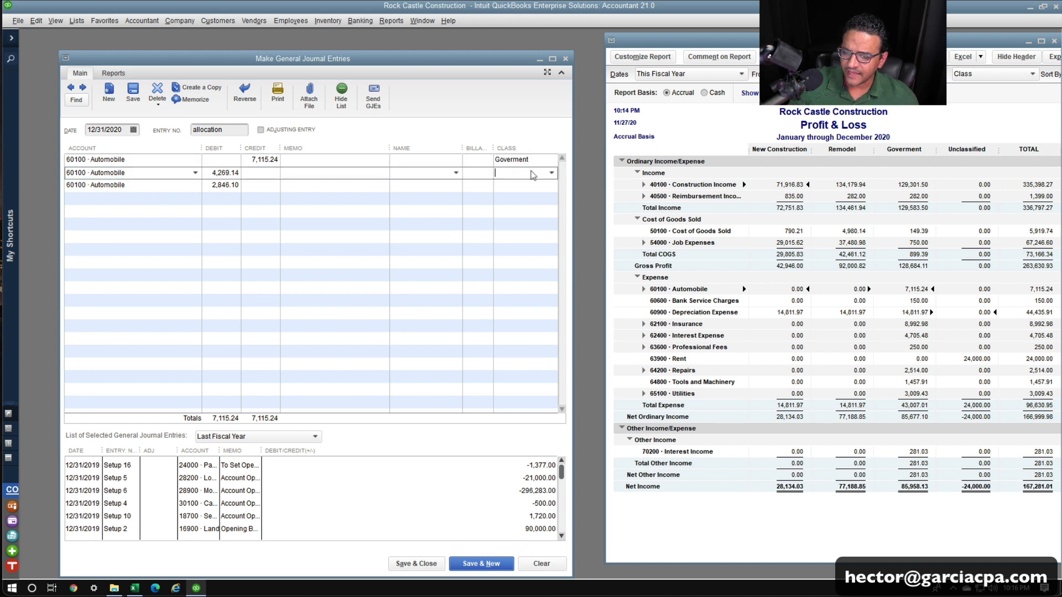
pyautogui.write('N')
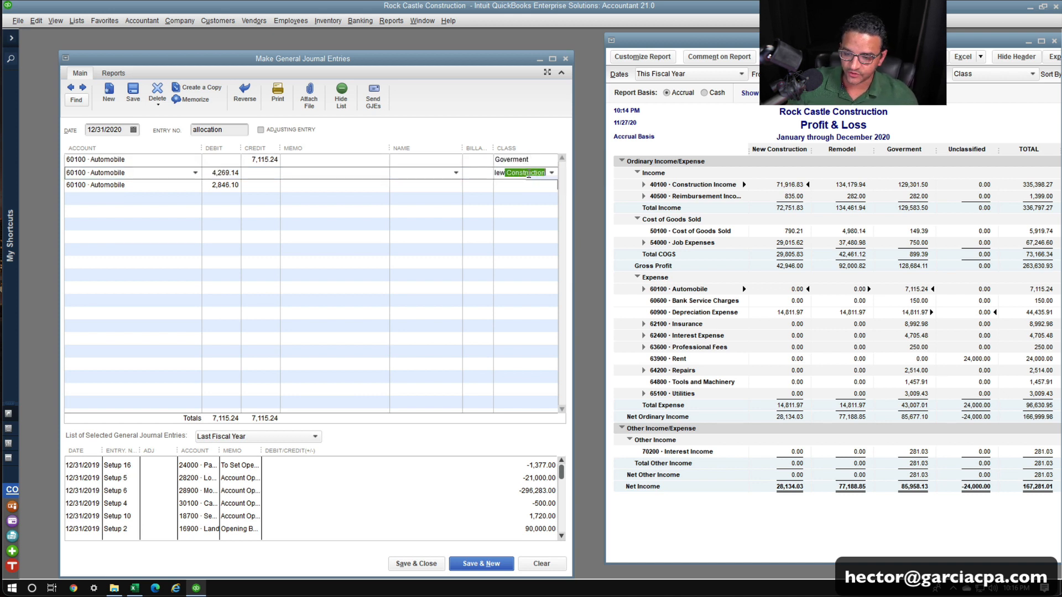
pyautogui.press('Tab')
pyautogui.click(526, 184)
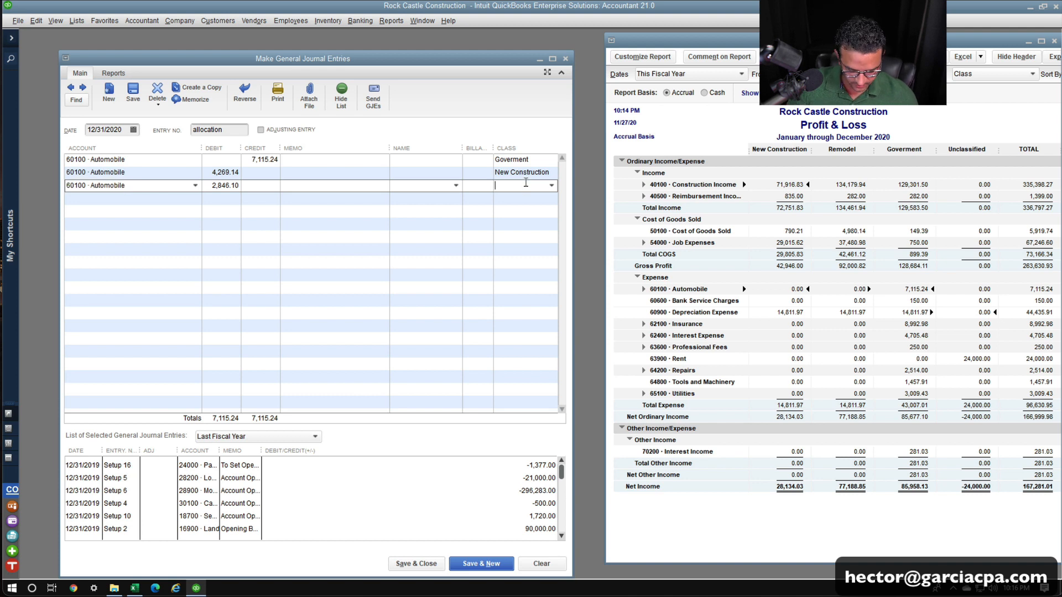
pyautogui.write('Remodel')
pyautogui.press('Tab')
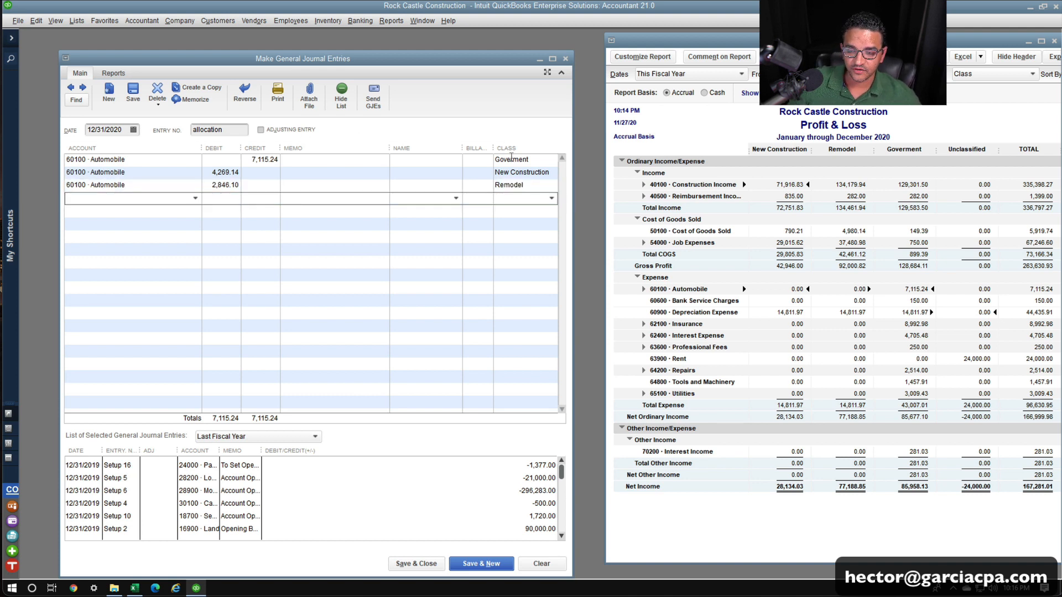
# Save the automobile allocation entry and start a new blank journal entry.
pyautogui.click(513, 159)
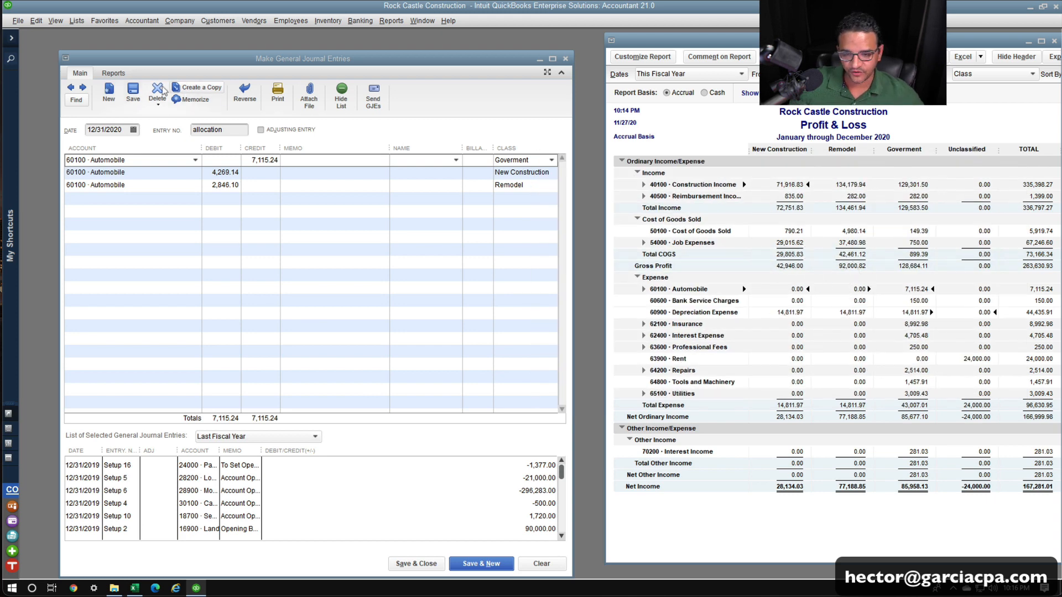
pyautogui.click(135, 93)
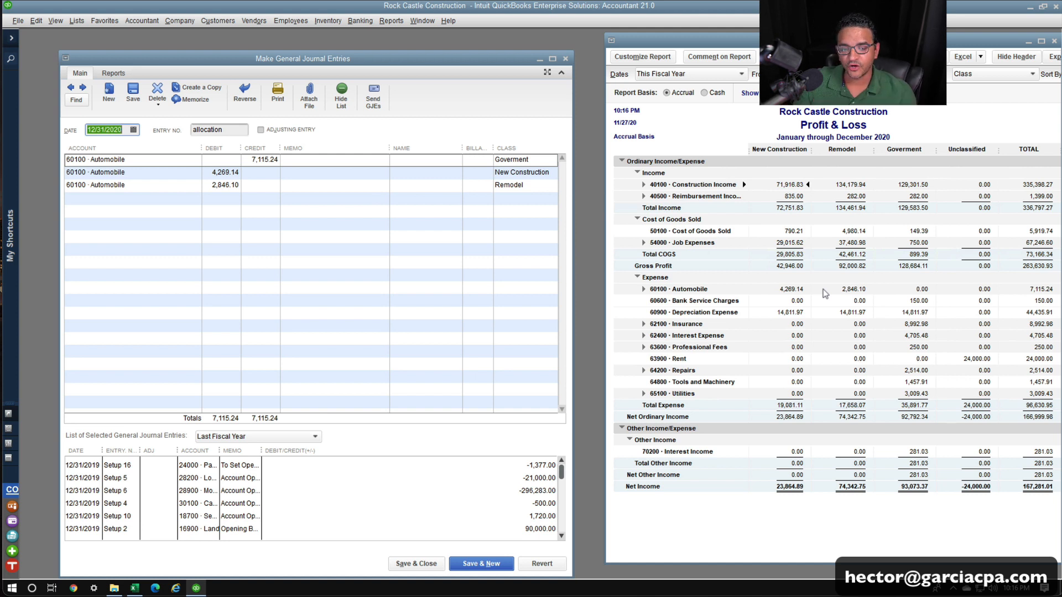
pyautogui.click(1042, 499)
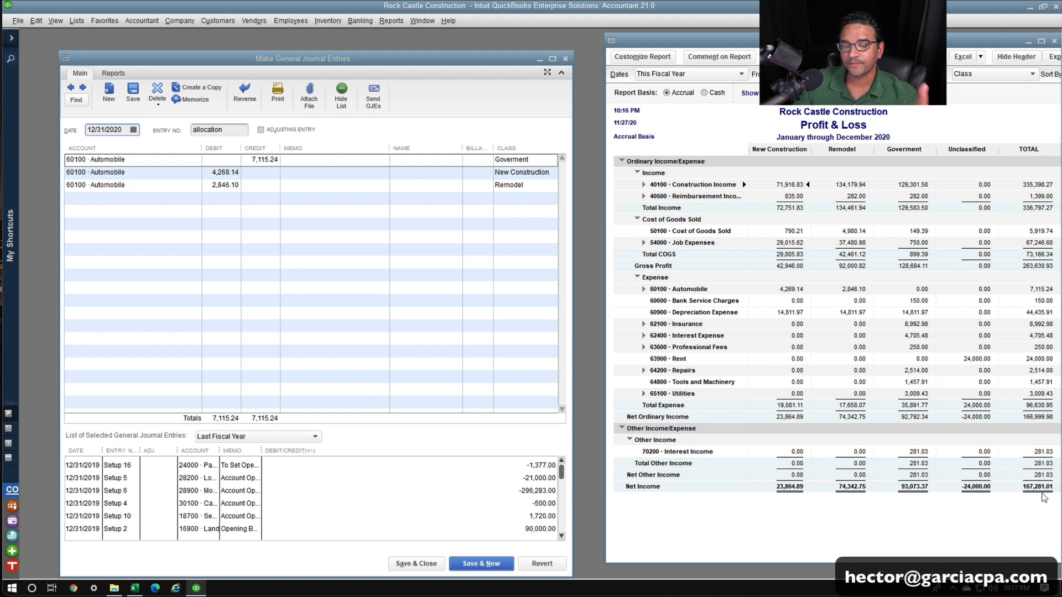
pyautogui.click(474, 565)
# Set the Profit & Loss report dates to This Month and show its columns by Customer:Job.
pyautogui.click(669, 75)
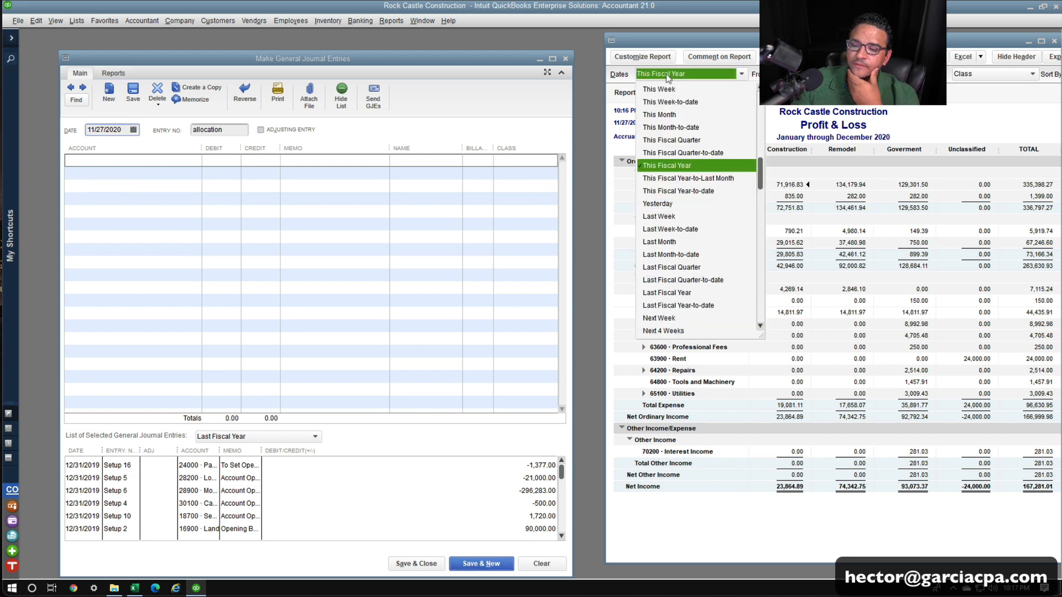
pyautogui.click(673, 116)
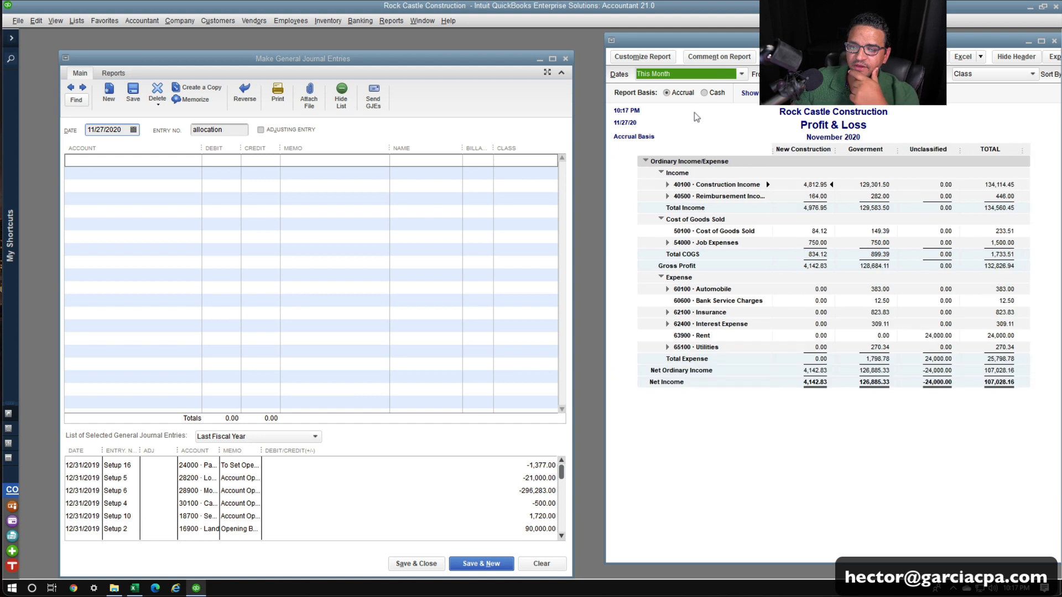
pyautogui.click(978, 75)
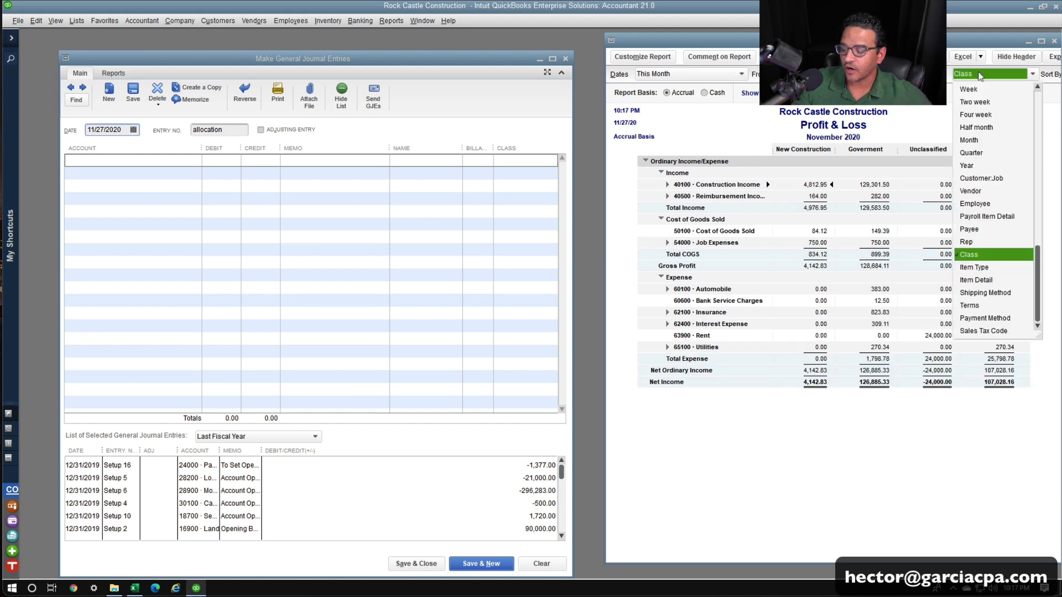
pyautogui.click(992, 182)
pyautogui.click(992, 183)
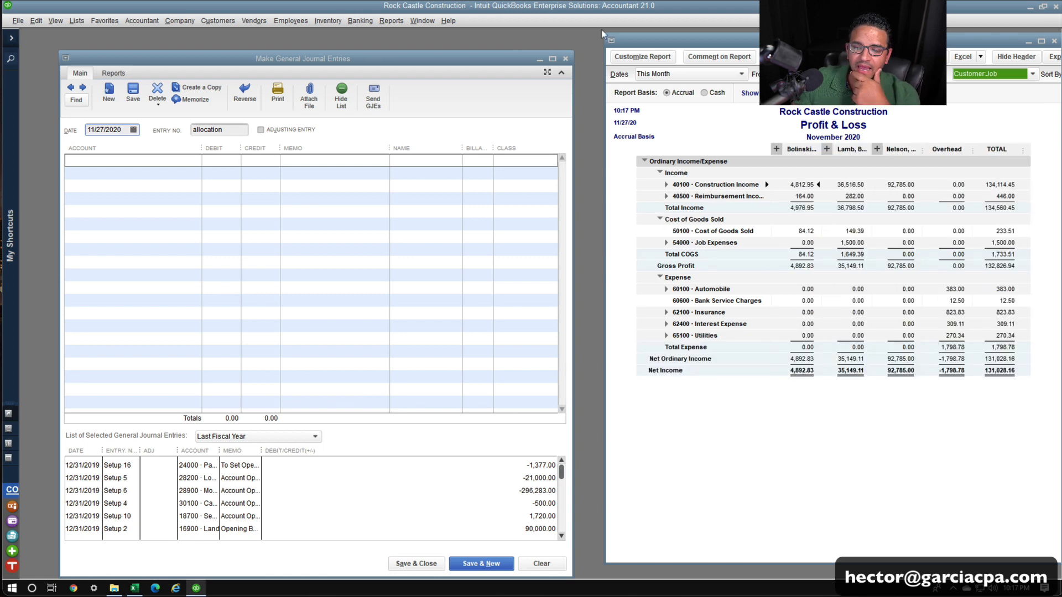
# Widen the Profit & Loss window and examine its individual customer columns and the Overhead column.
pyautogui.moveTo(598, 32); pyautogui.dragTo(476, 30)
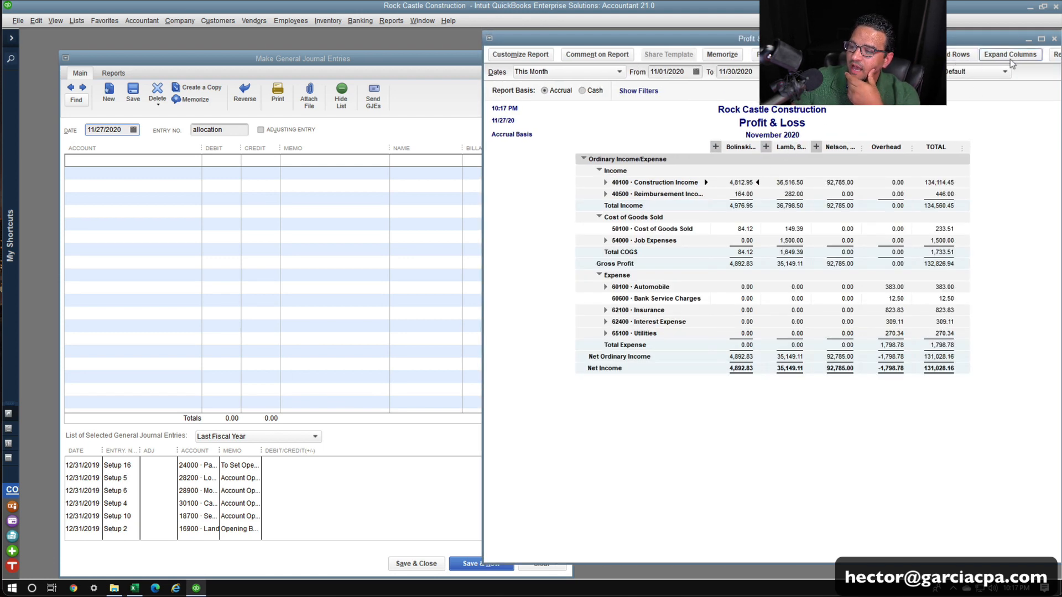
pyautogui.click(963, 58)
pyautogui.click(963, 58)
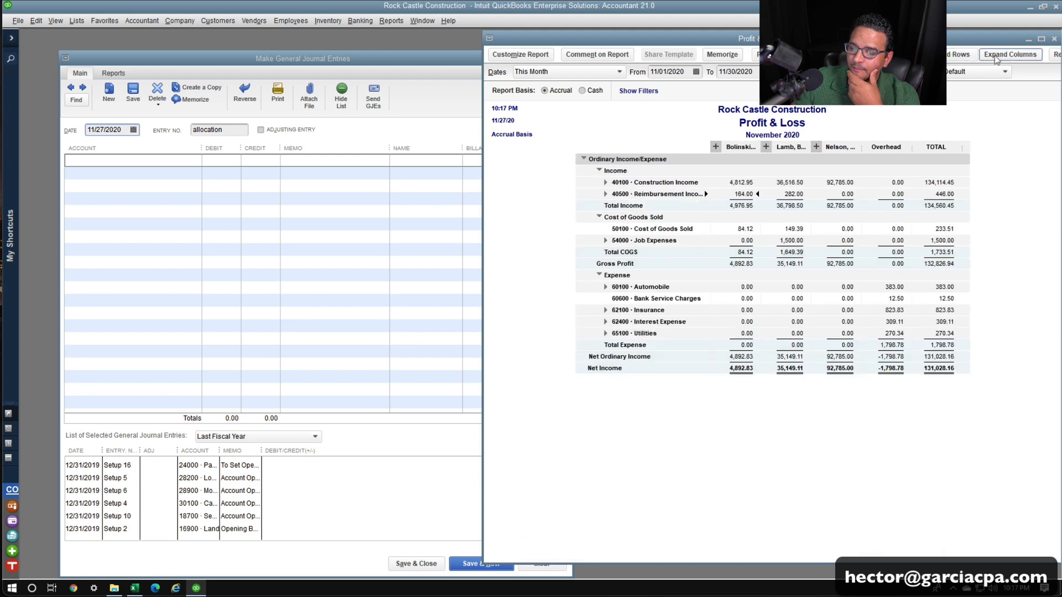
pyautogui.click(1002, 55)
pyautogui.click(1001, 56)
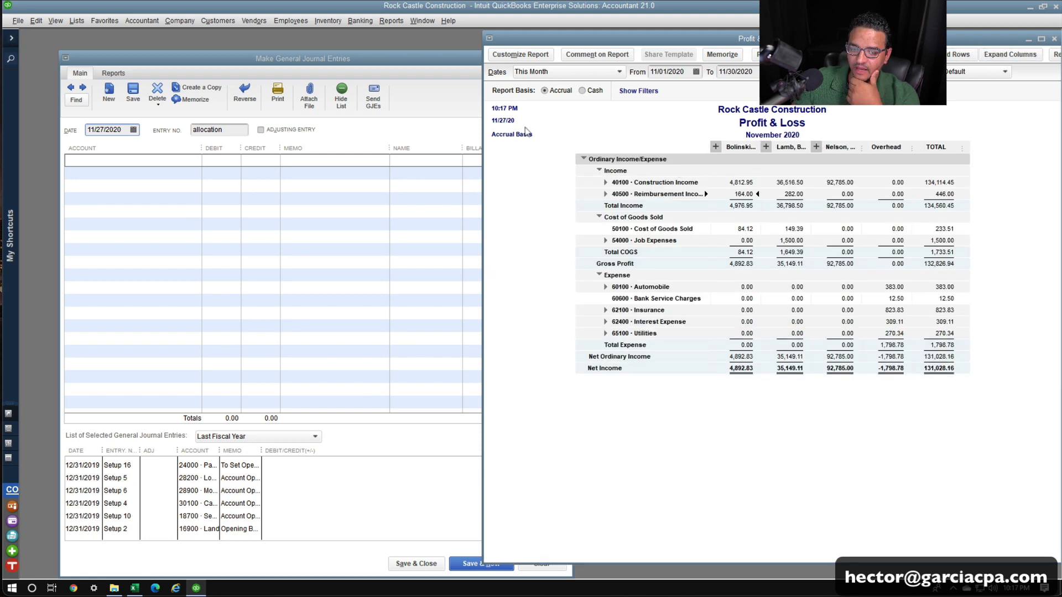
pyautogui.moveTo(476, 165); pyautogui.dragTo(286, 166)
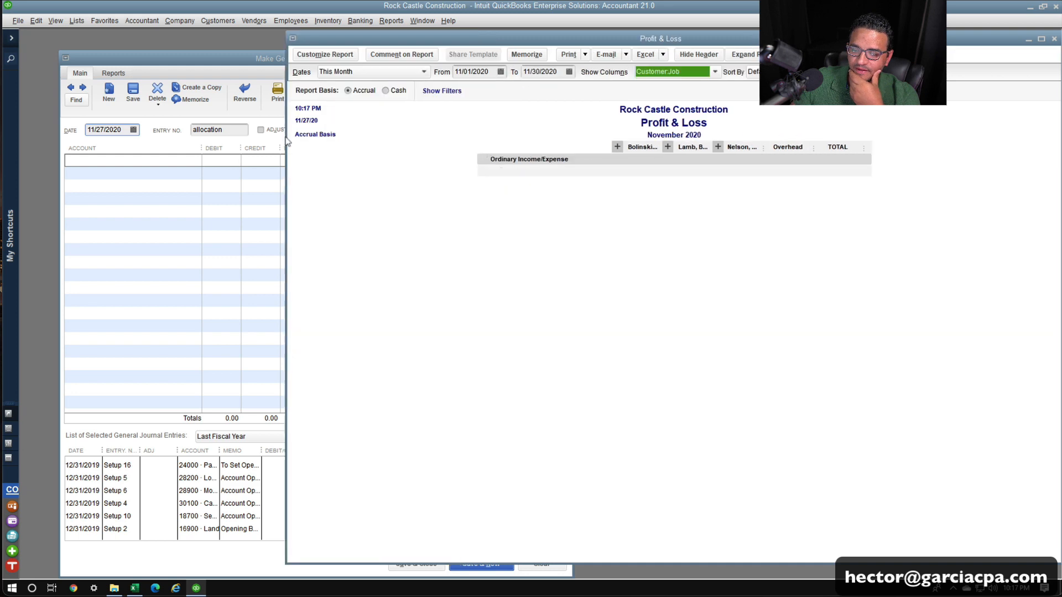
pyautogui.click(646, 149)
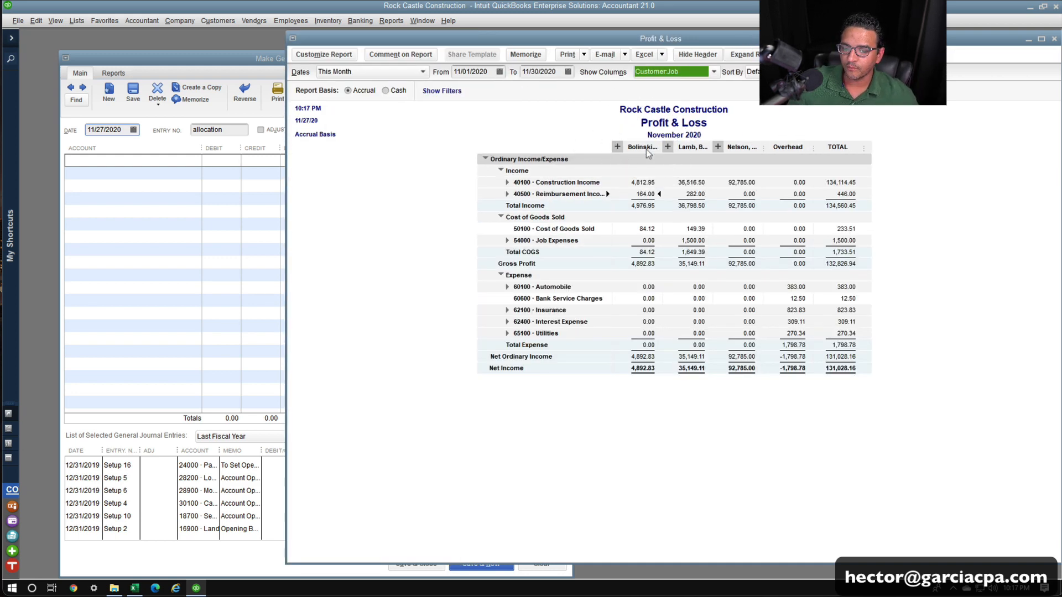
pyautogui.click(697, 148)
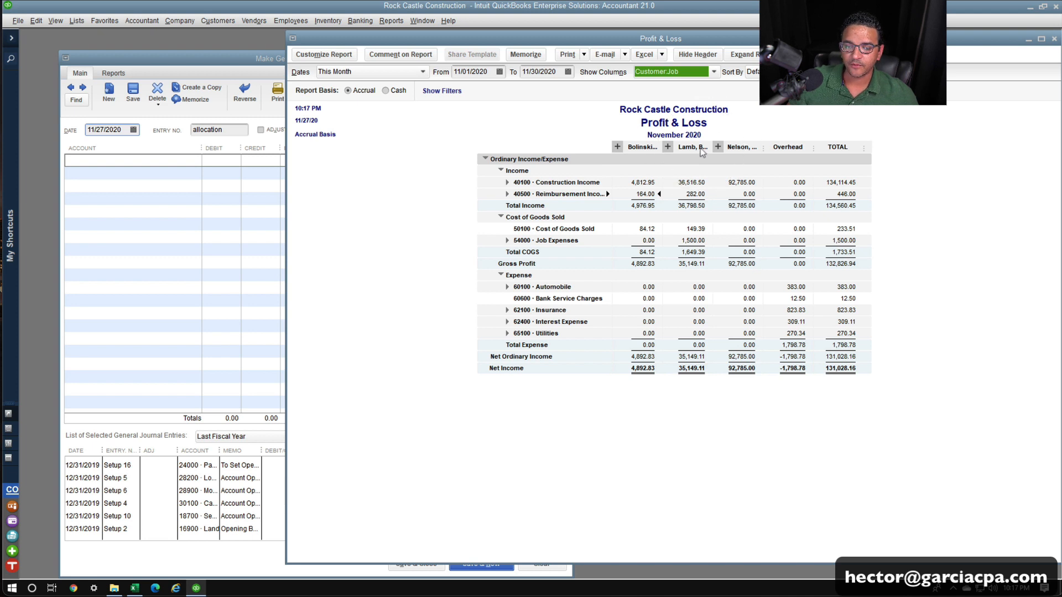
pyautogui.click(748, 151)
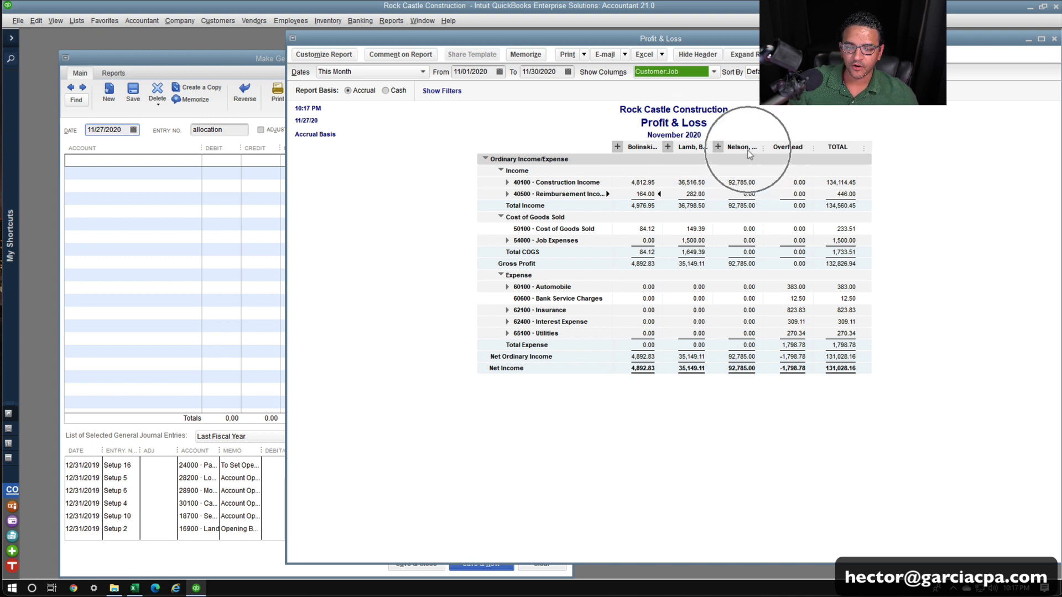
pyautogui.click(784, 155)
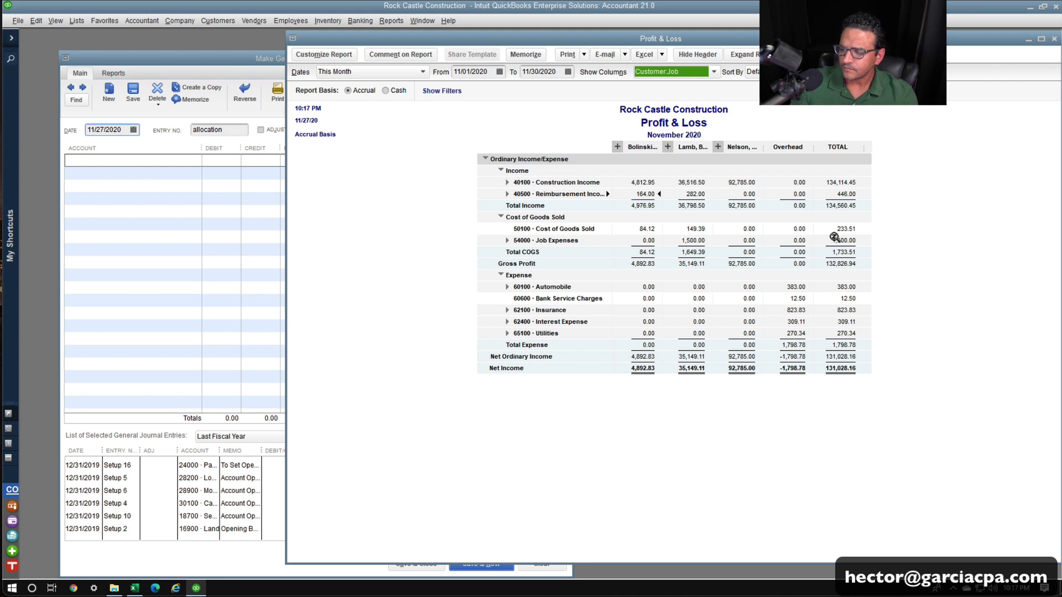
# Narrow the Profit & Loss window and reposition the journal entry window so both fit side by side.
pyautogui.click(226, 61)
pyautogui.moveTo(226, 60); pyautogui.dragTo(202, 39)
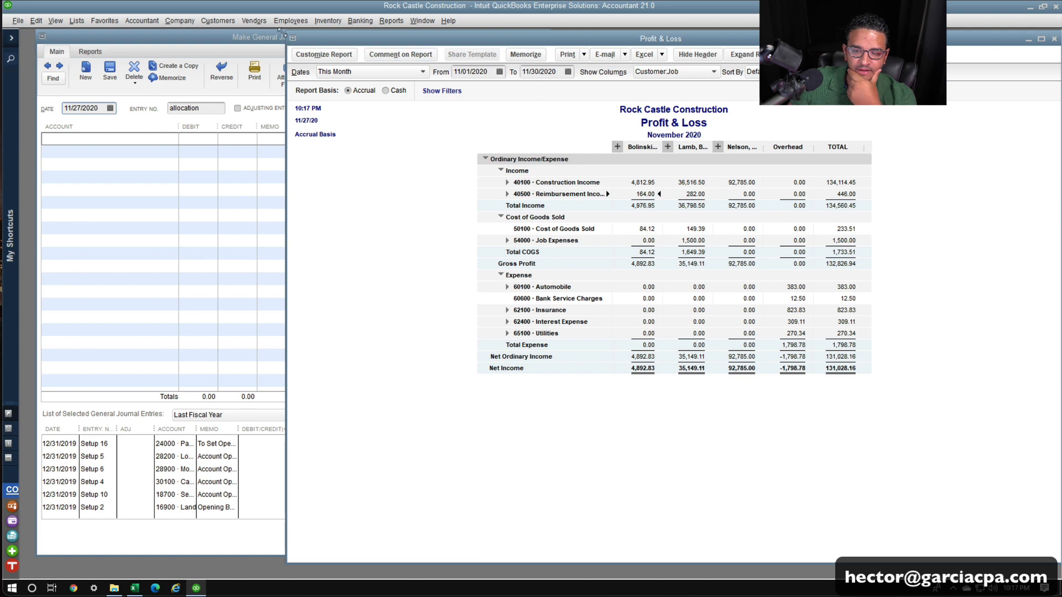
pyautogui.moveTo(286, 38); pyautogui.dragTo(552, 37)
pyautogui.moveTo(224, 34); pyautogui.dragTo(226, 39)
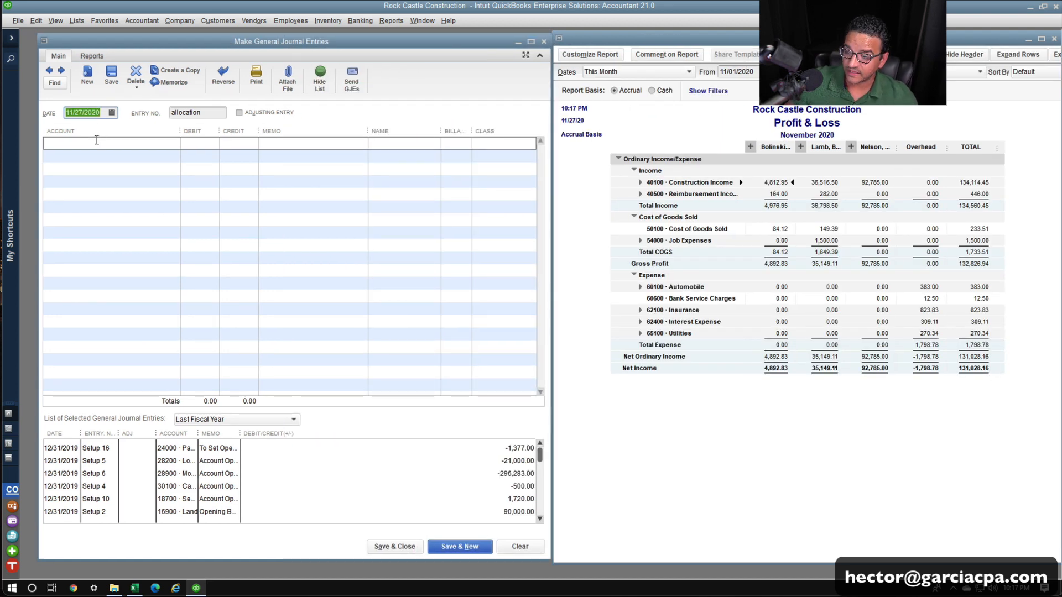
# Date the new allocation entry 11/30/2020 and enter 60100 Automobile on the first line with a credit of 383.
pyautogui.write('1130')
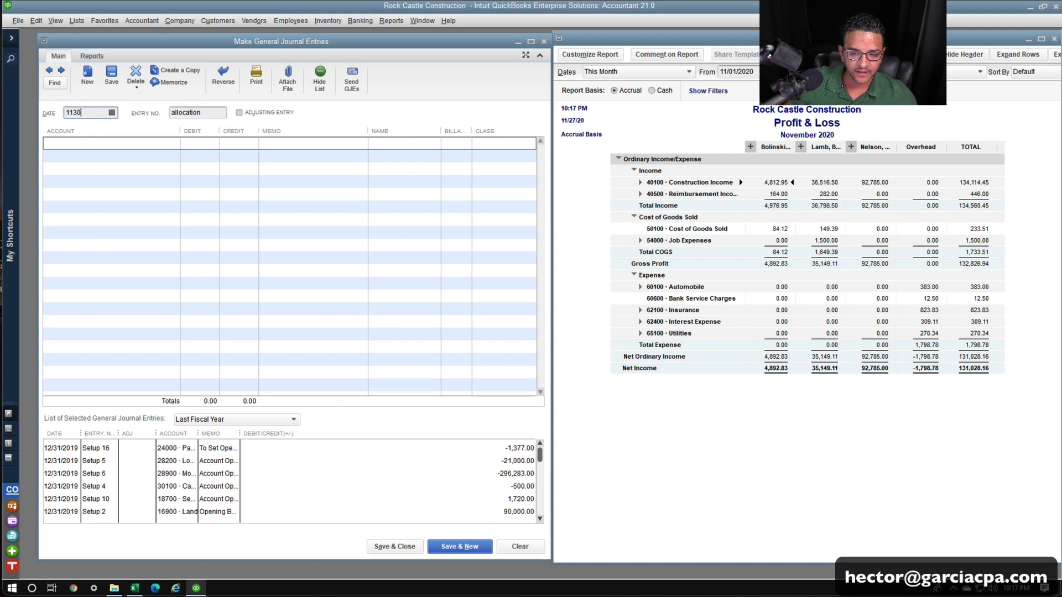
pyautogui.write('2020')
pyautogui.click(95, 144)
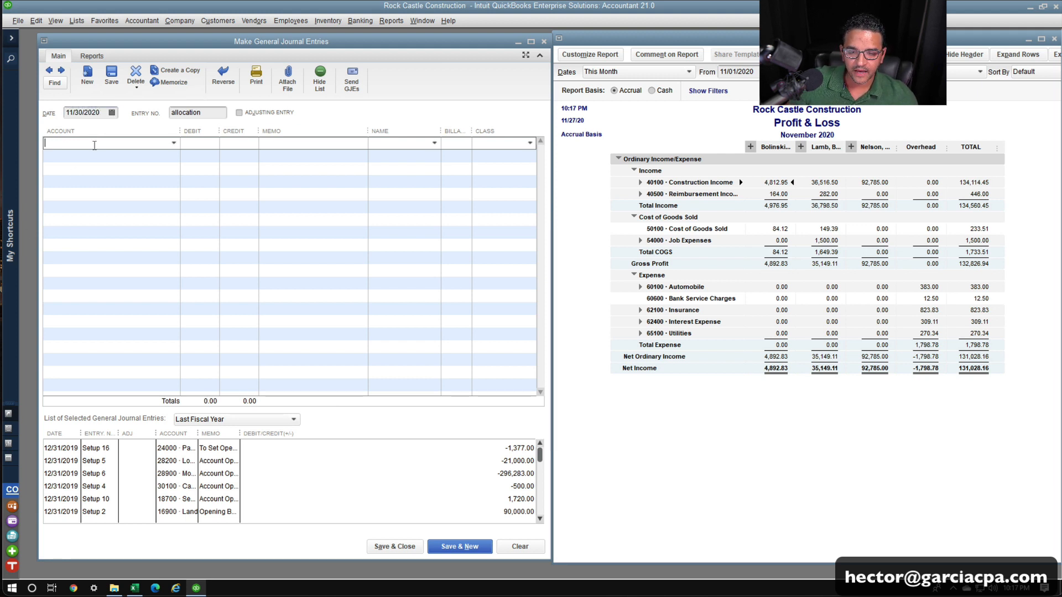
pyautogui.write('Aut')
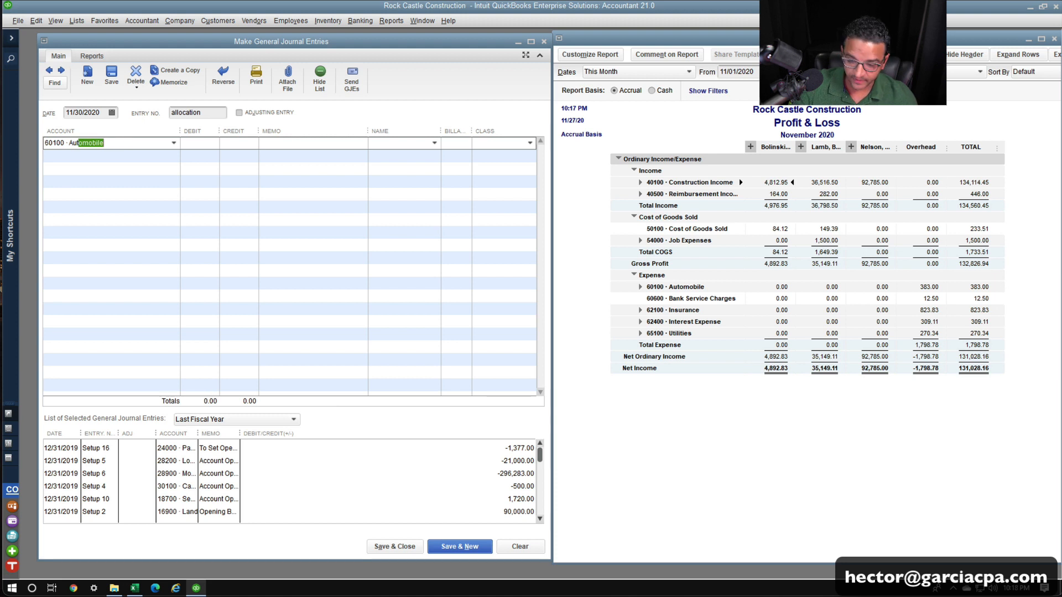
pyautogui.write('o')
pyautogui.press('Tab')
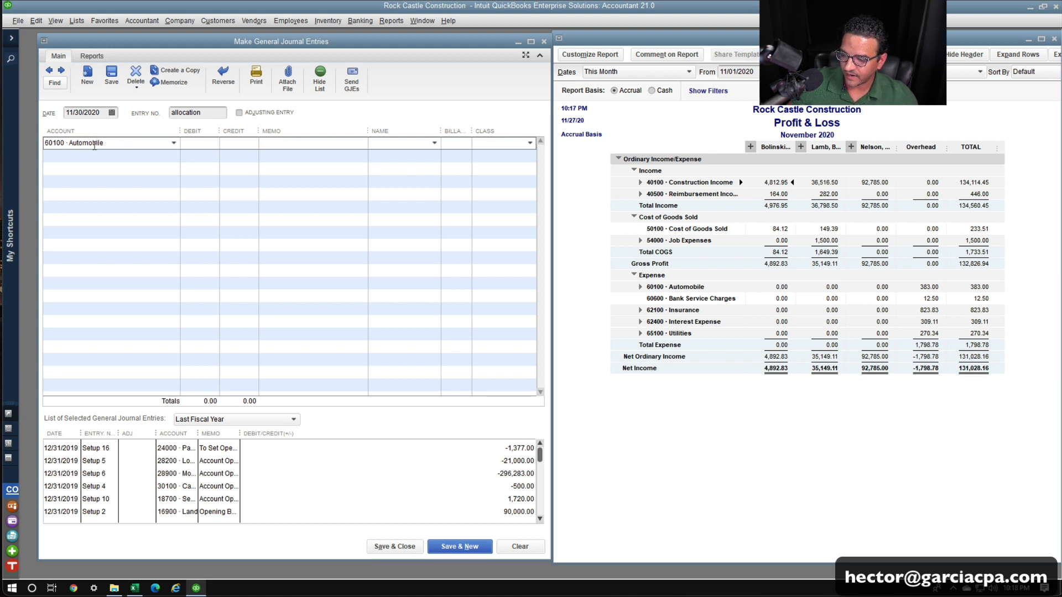
pyautogui.write('383.')
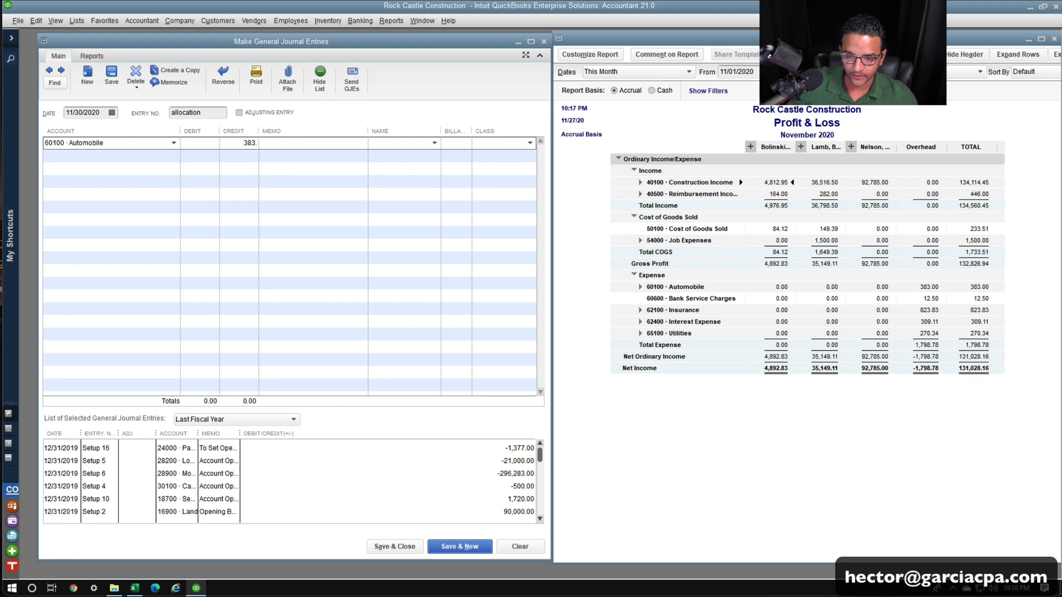
# Add three 60100 Automobile debit lines beneath the credit line, clearing the automatic amount on the first two.
pyautogui.press('Tab')
pyautogui.click(63, 156)
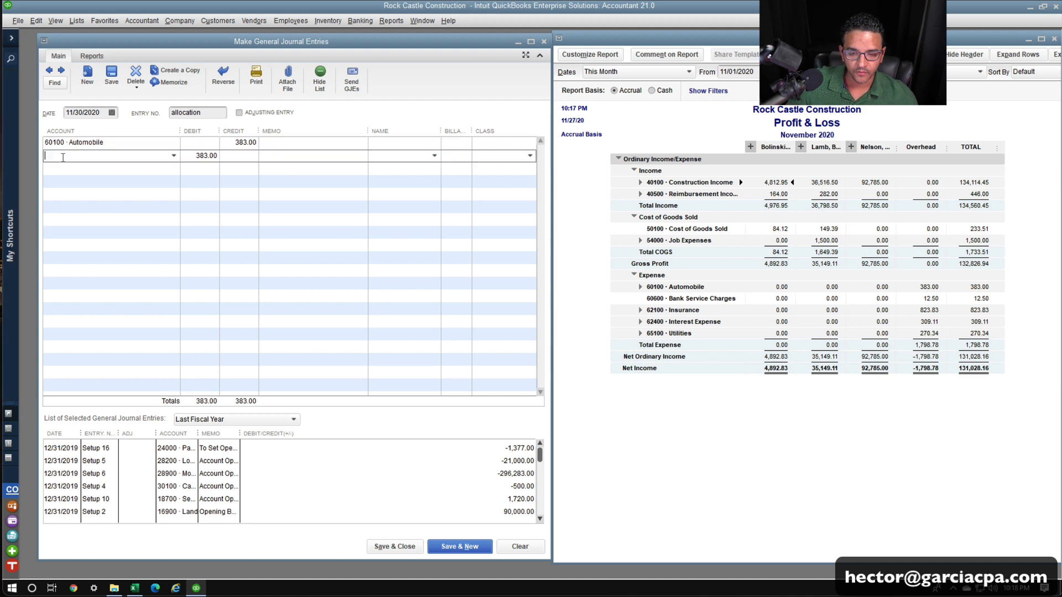
pyautogui.write('Automobile')
pyautogui.press('Tab')
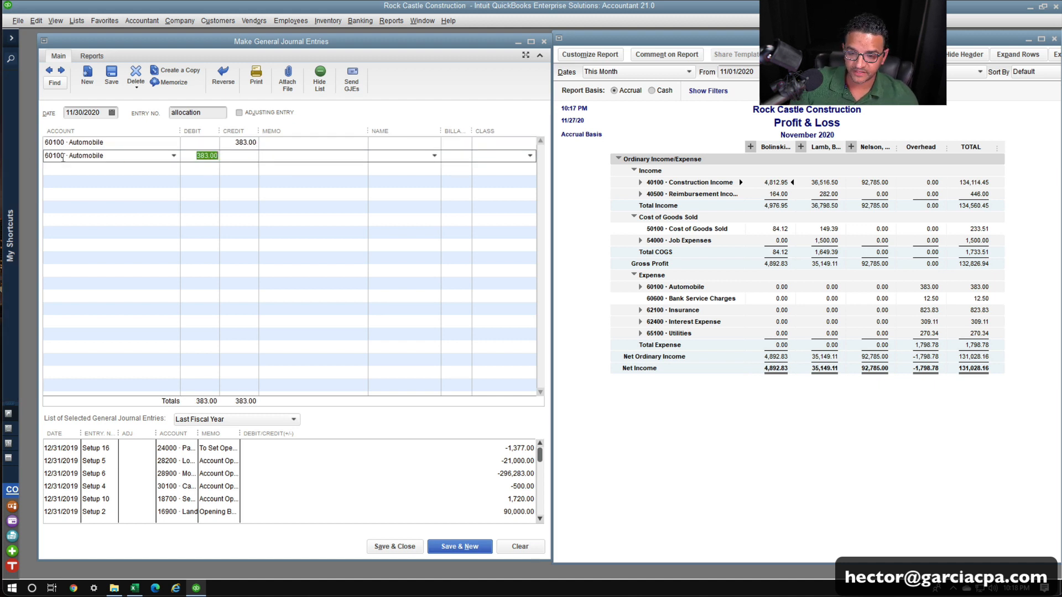
pyautogui.press('BackSpace')
pyautogui.press('Down')
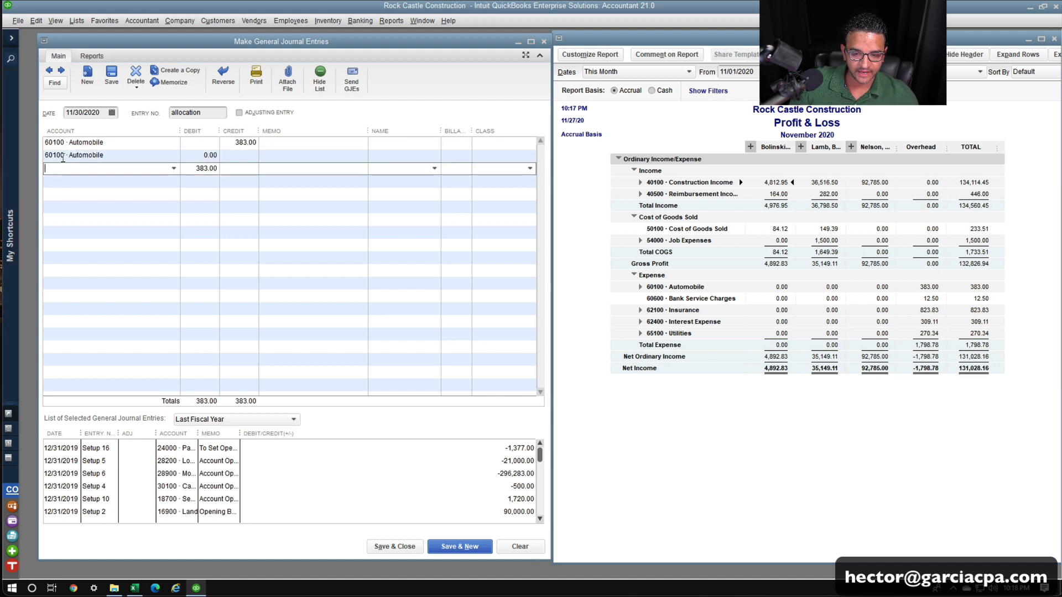
pyautogui.write('Automobile')
pyautogui.press('Tab')
pyautogui.press('BackSpace')
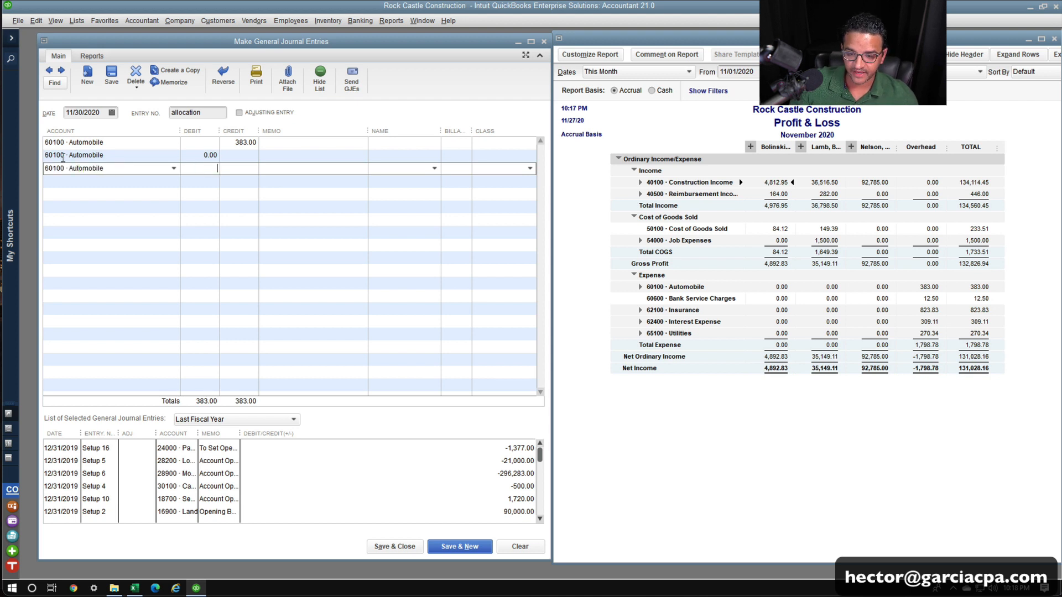
pyautogui.press('Down')
pyautogui.write('Au')
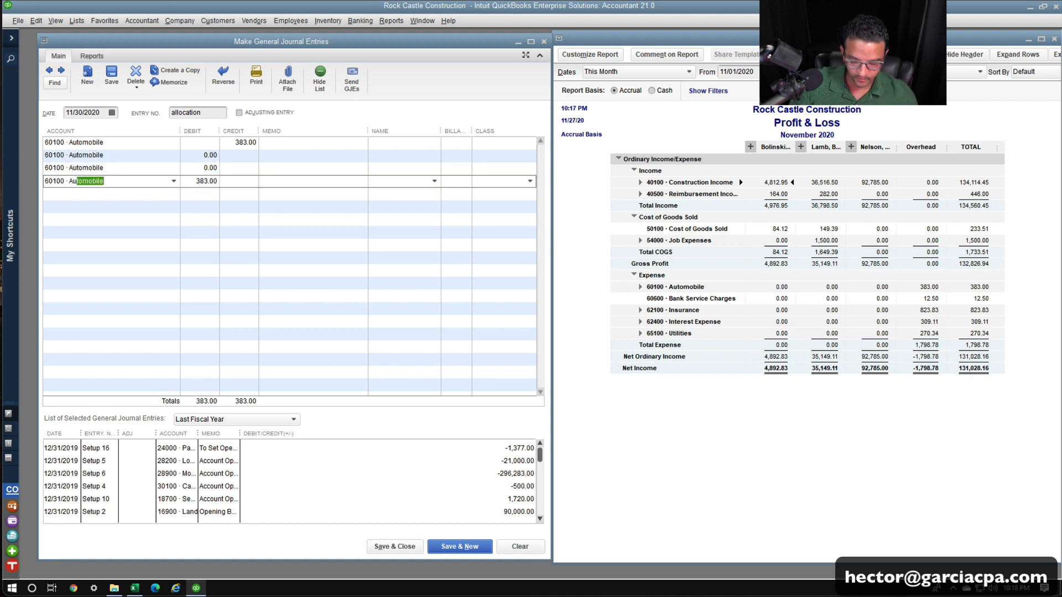
pyautogui.press('Tab')
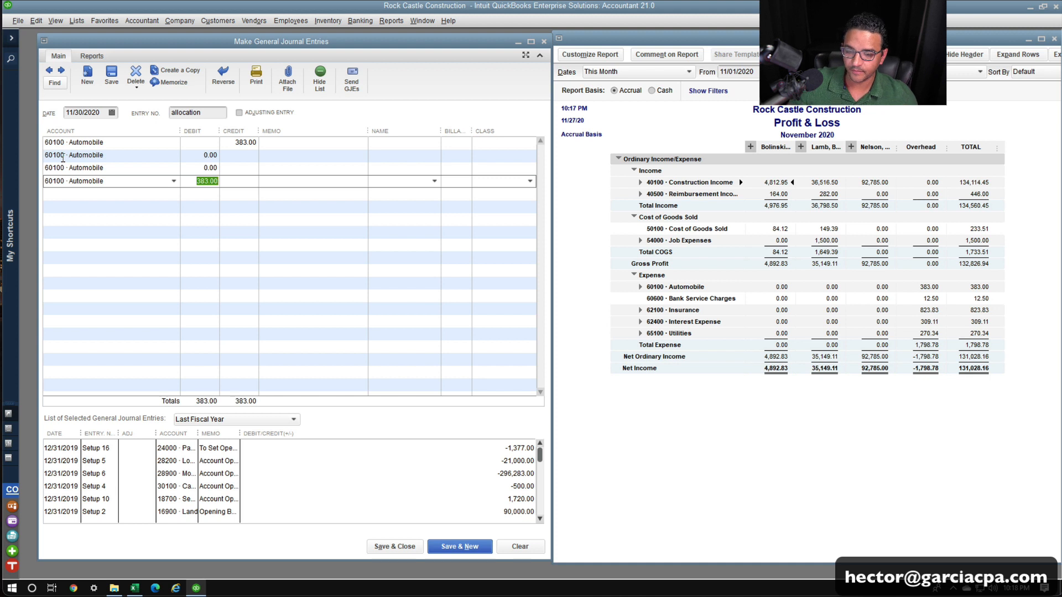
# Calculate 383/3 for the first Automobile debit and copy the resulting 127.67 to the other two debit lines.
pyautogui.click(195, 157)
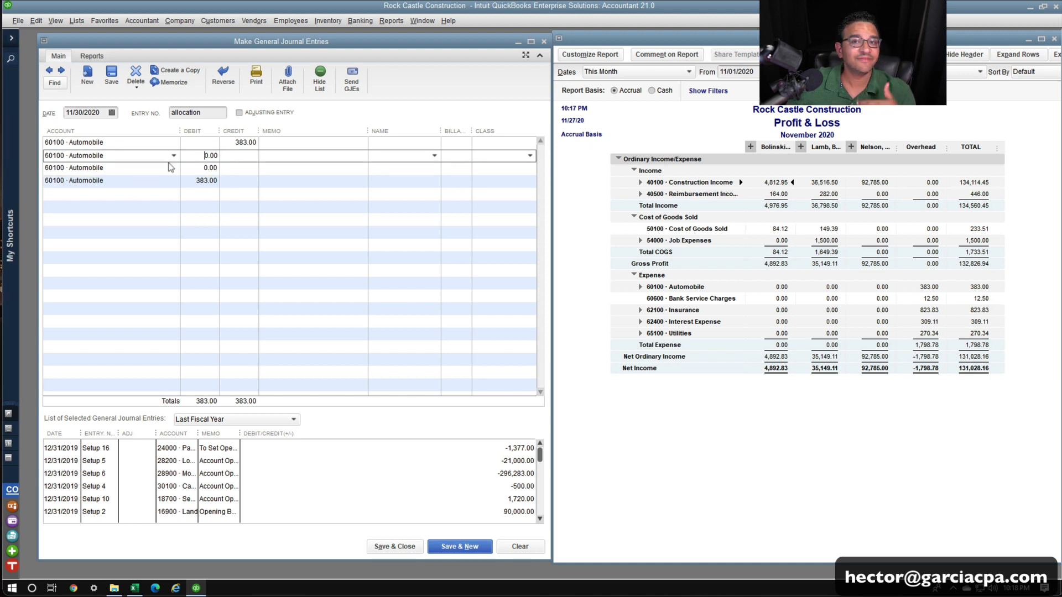
pyautogui.moveTo(183, 155); pyautogui.dragTo(236, 153)
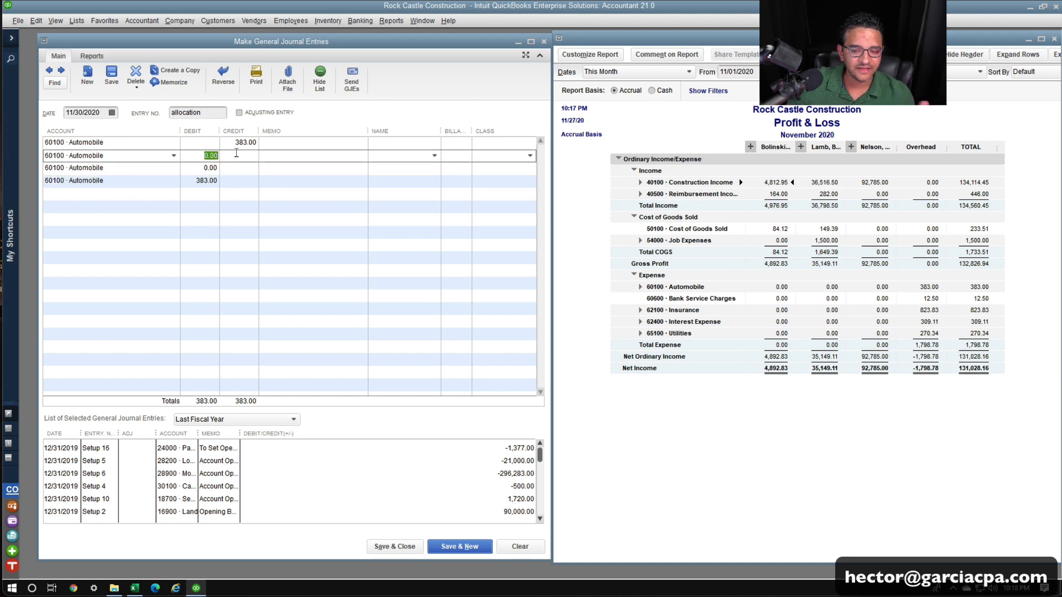
pyautogui.write('383/3')
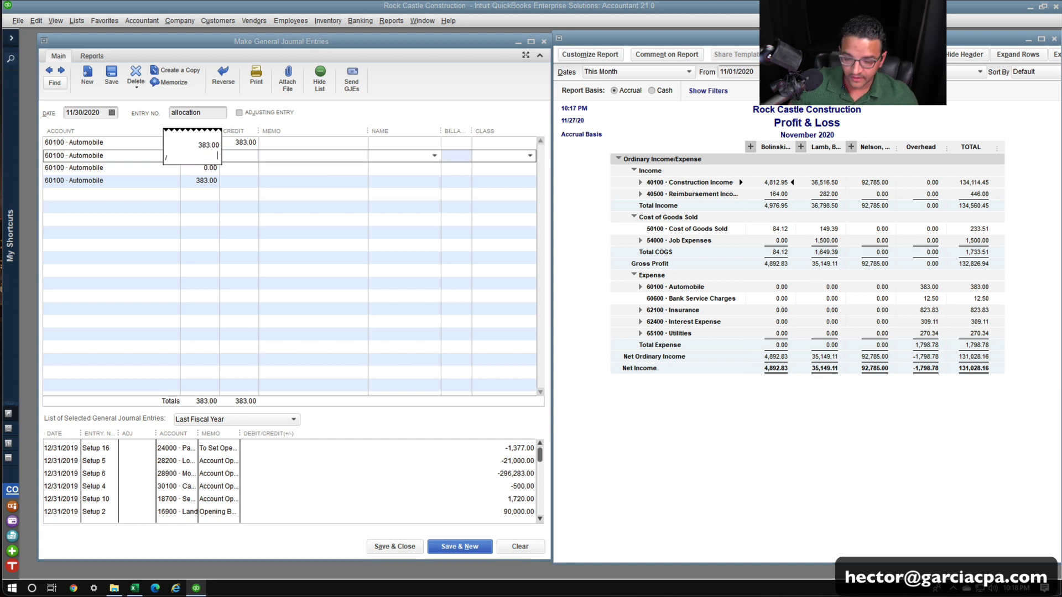
pyautogui.press('Return')
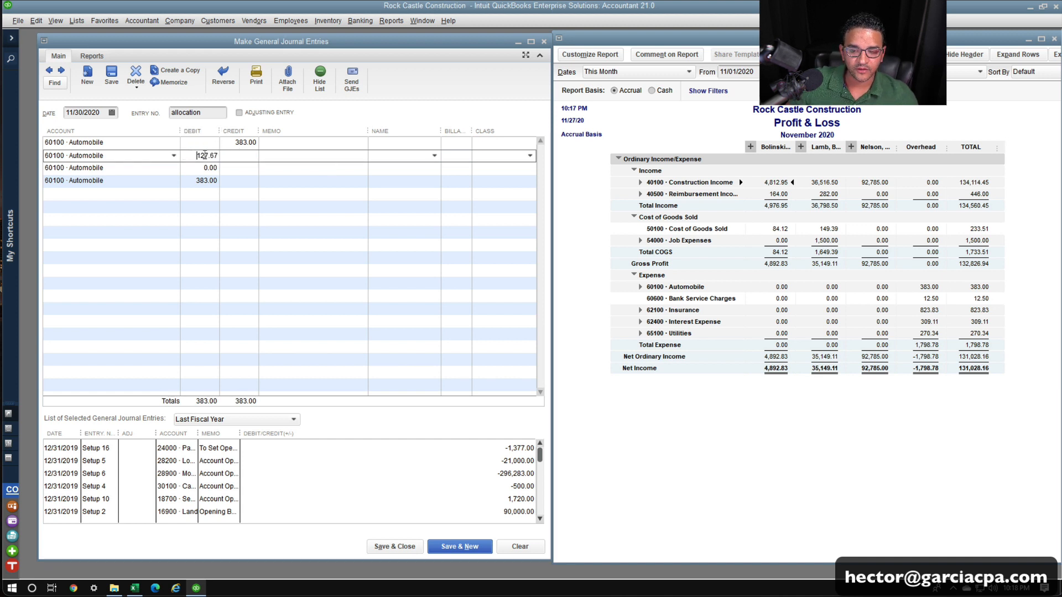
pyautogui.moveTo(204, 155); pyautogui.dragTo(261, 162)
pyautogui.hotkey('ctrl', 'c')
pyautogui.press('Down')
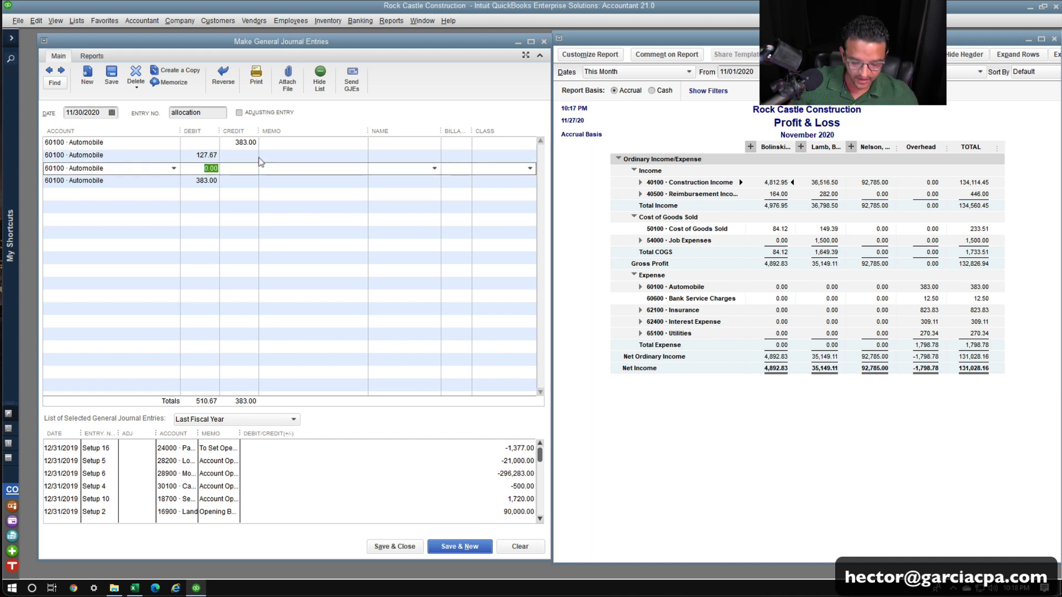
pyautogui.hotkey('ctrl', 'v')
pyautogui.press('Down')
pyautogui.hotkey('ctrl', 'v')
pyautogui.press('Down')
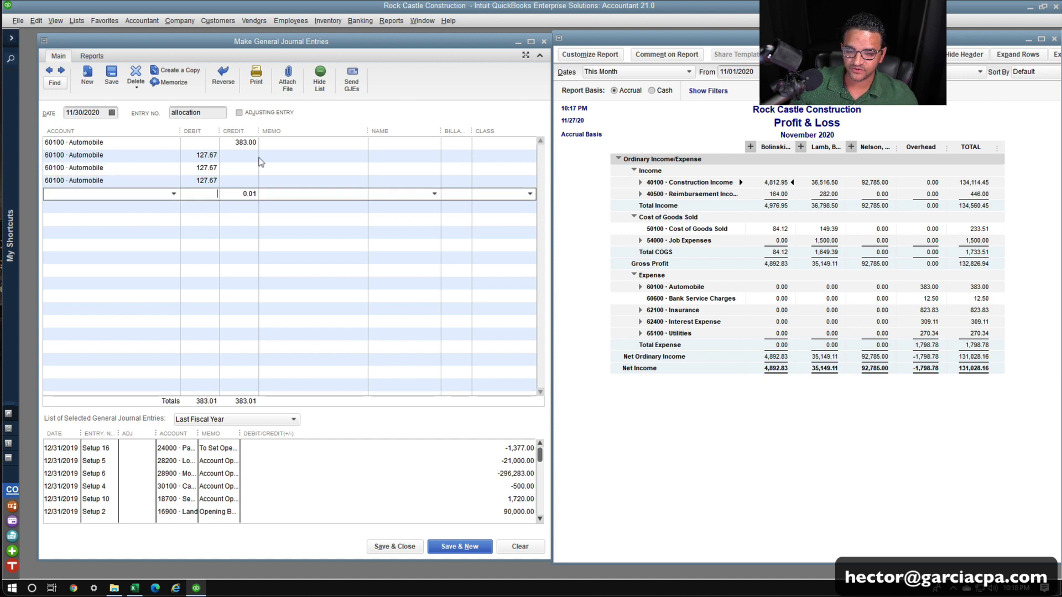
# Change the third Automobile debit to 127.66 and clear the rounding amount from the blank line below it.
pyautogui.click(244, 195)
pyautogui.press('BackSpace')
pyautogui.click(211, 180)
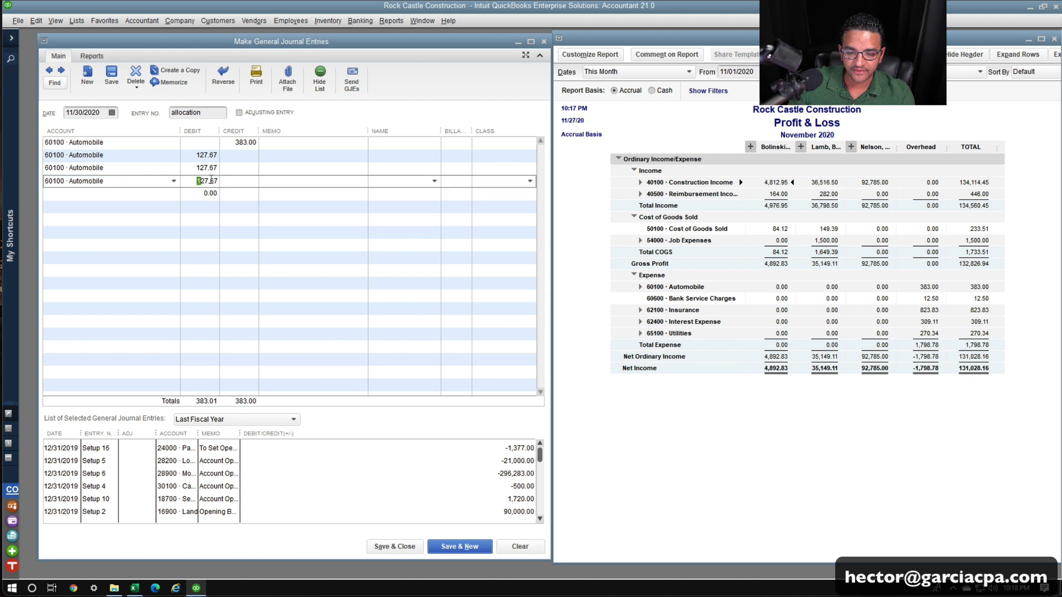
pyautogui.click(215, 180)
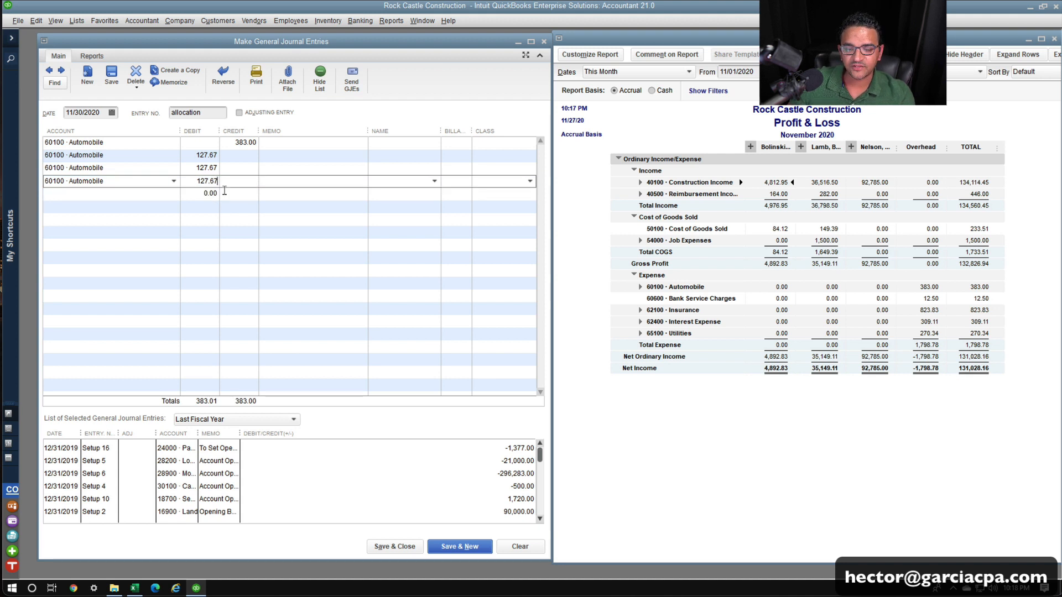
pyautogui.press('BackSpace')
pyautogui.write('6')
pyautogui.press('Tab')
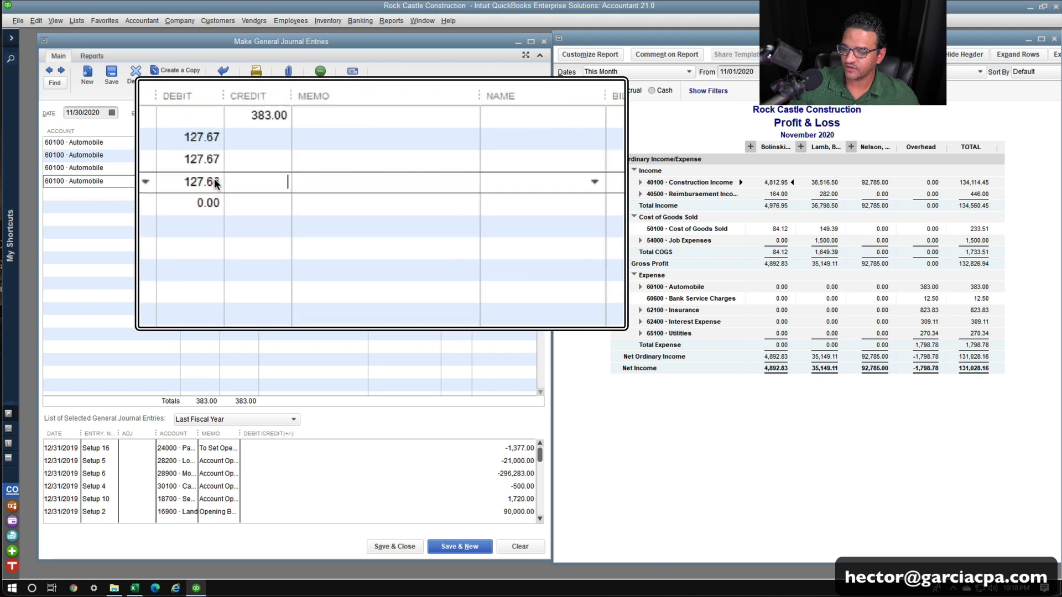
pyautogui.moveTo(201, 195); pyautogui.dragTo(241, 195)
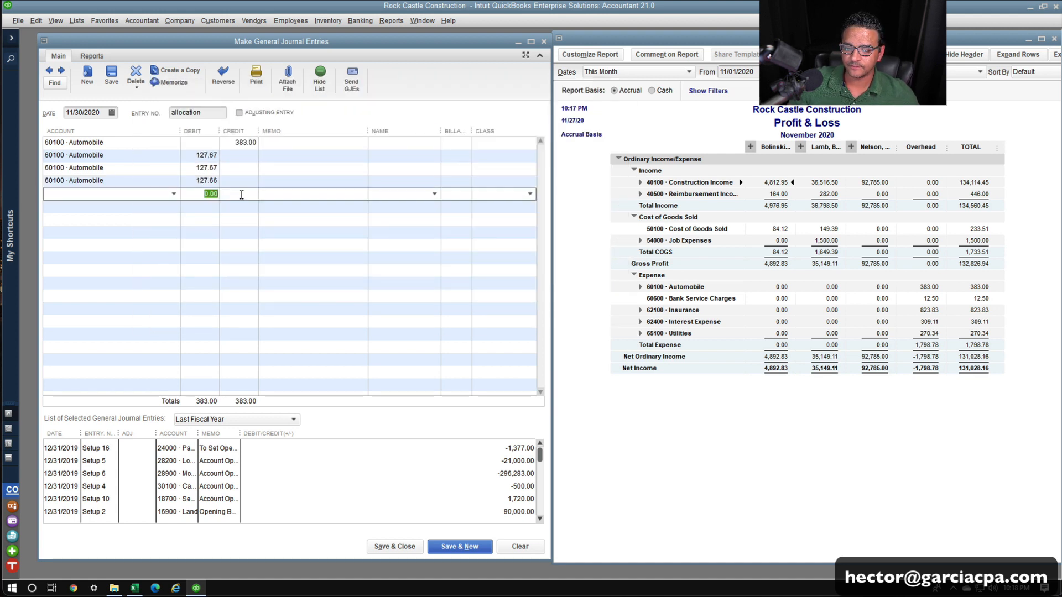
pyautogui.press('BackSpace')
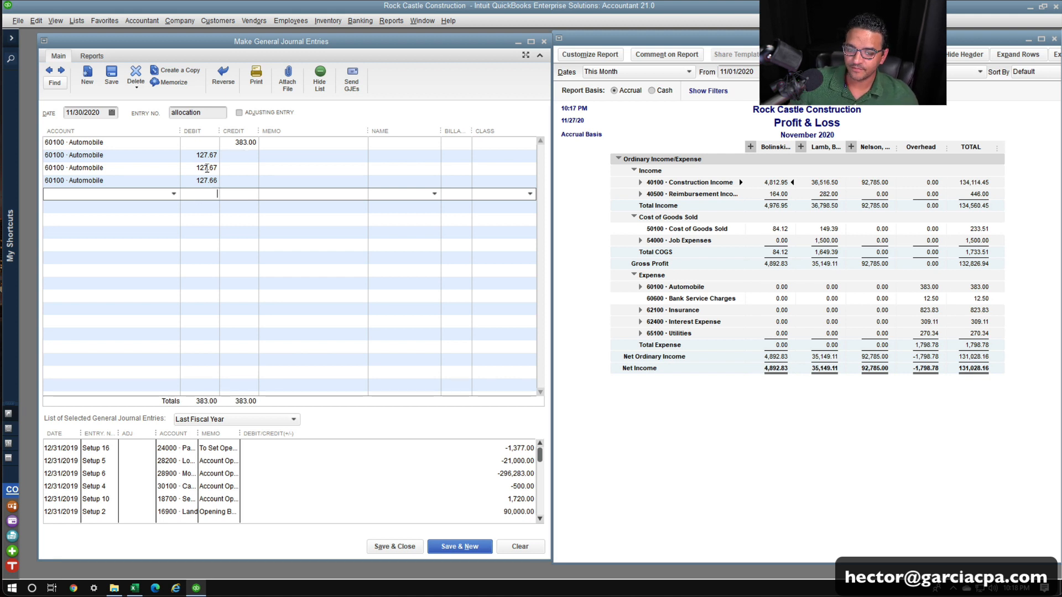
# Assign the name Overhead to the credit line and the report's first customer to the first debit line.
pyautogui.click(413, 145)
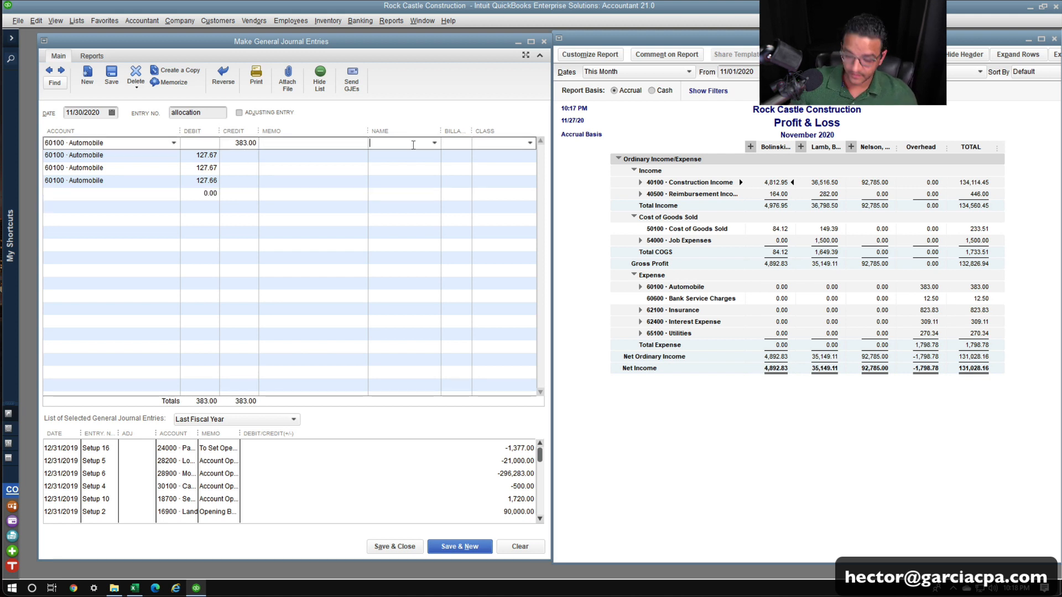
pyautogui.write('Ove')
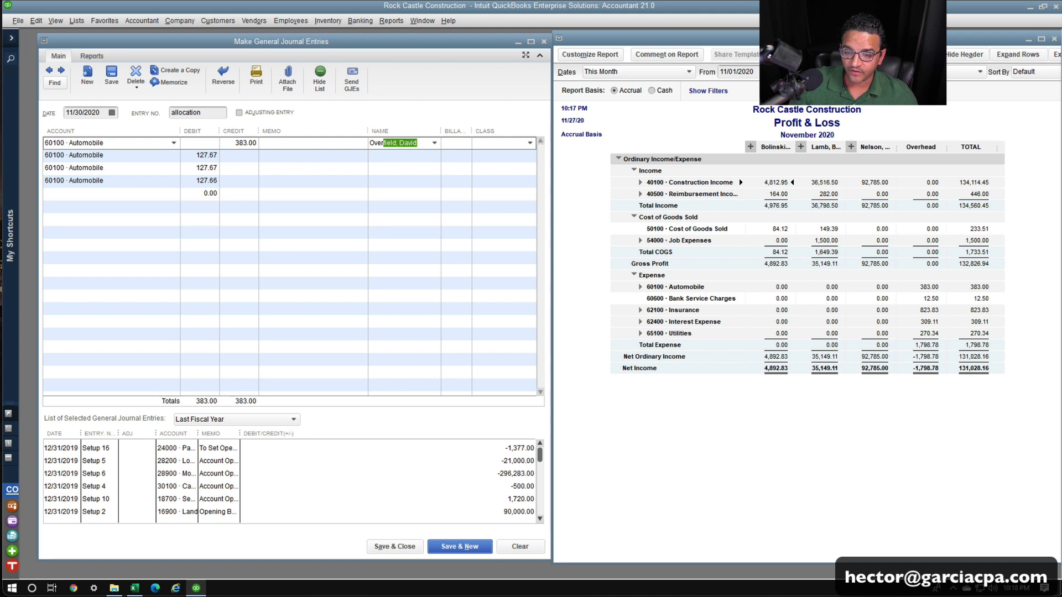
pyautogui.write('rhead')
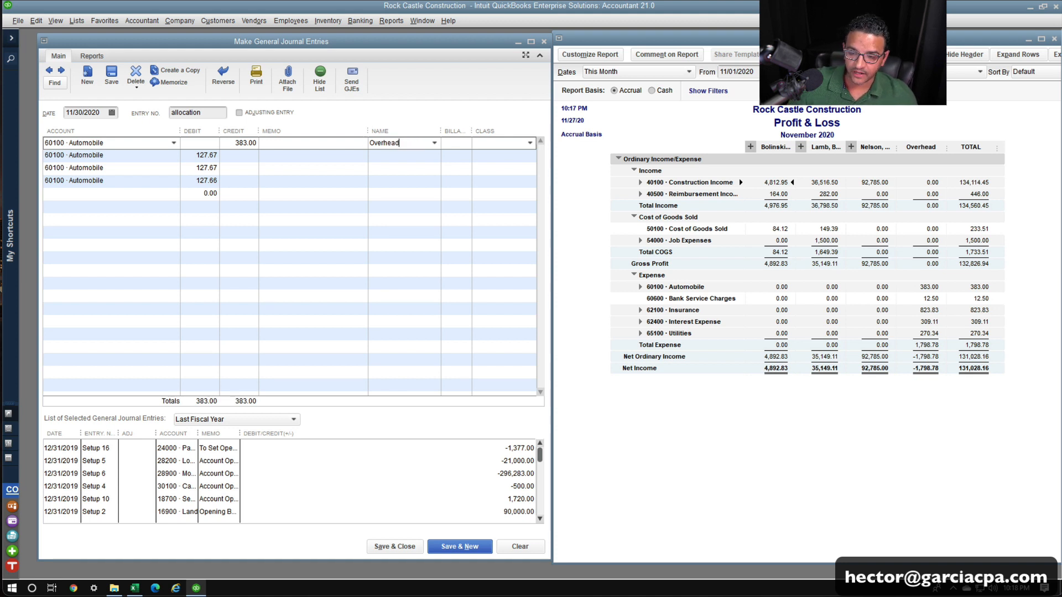
pyautogui.click(417, 156)
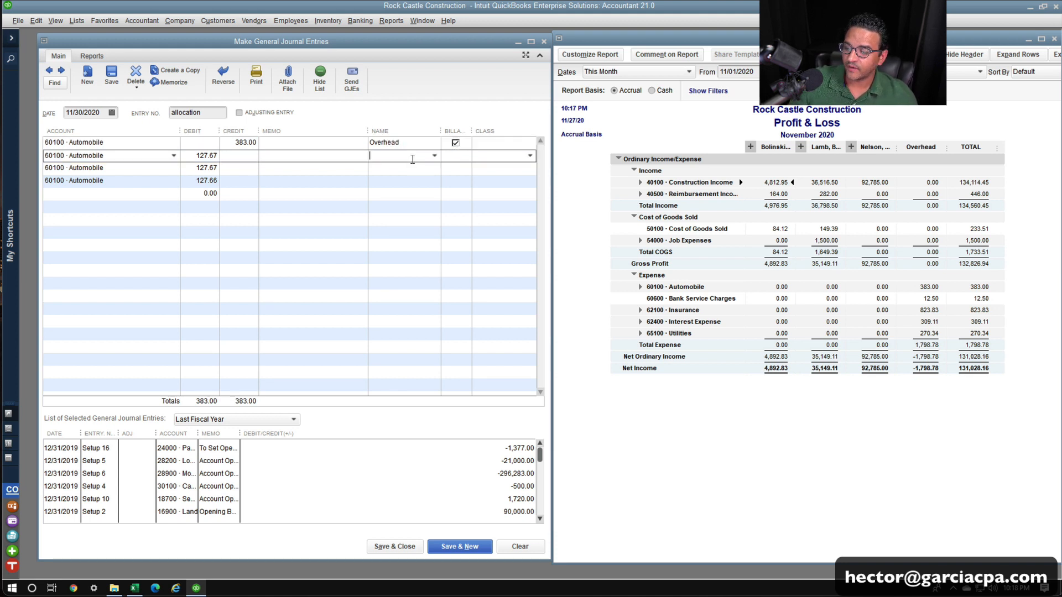
pyautogui.write('B')
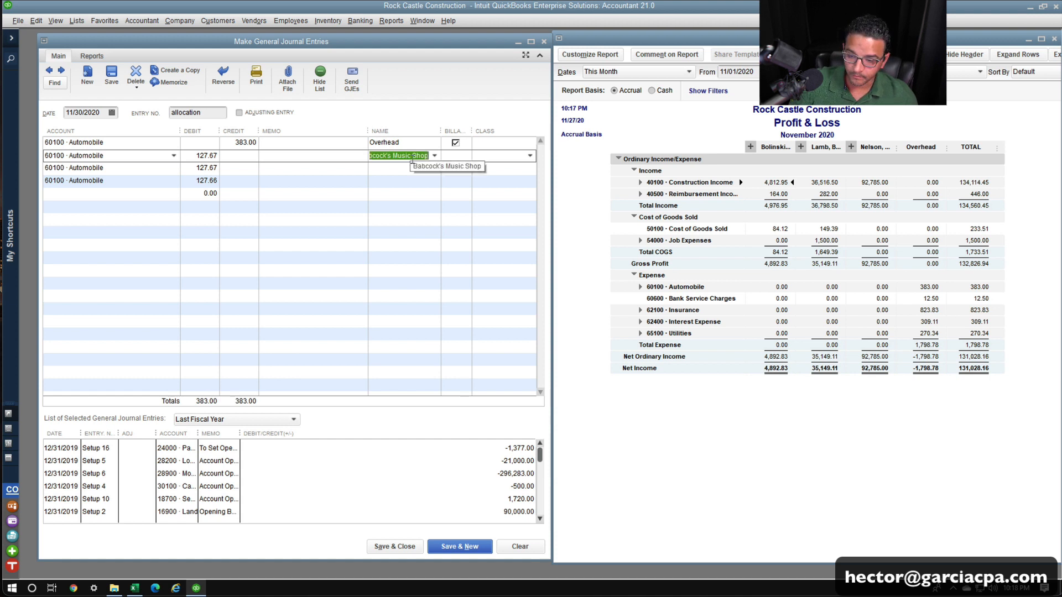
pyautogui.write('olinski, Rafal')
pyautogui.press('Tab')
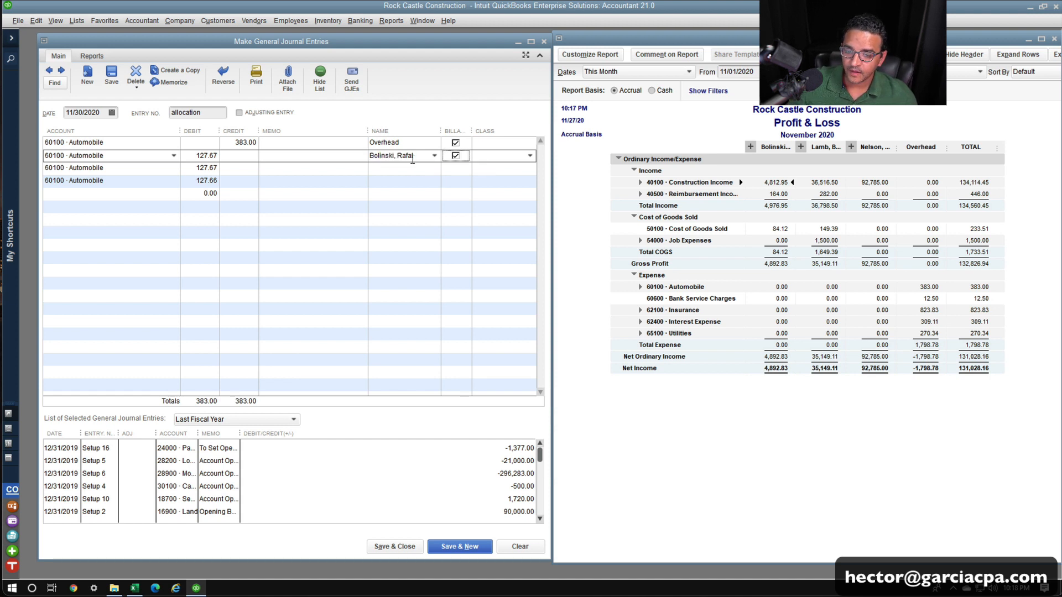
# Assign the report's second and third customers to the second and third Automobile debit lines.
pyautogui.click(409, 168)
pyautogui.write('La')
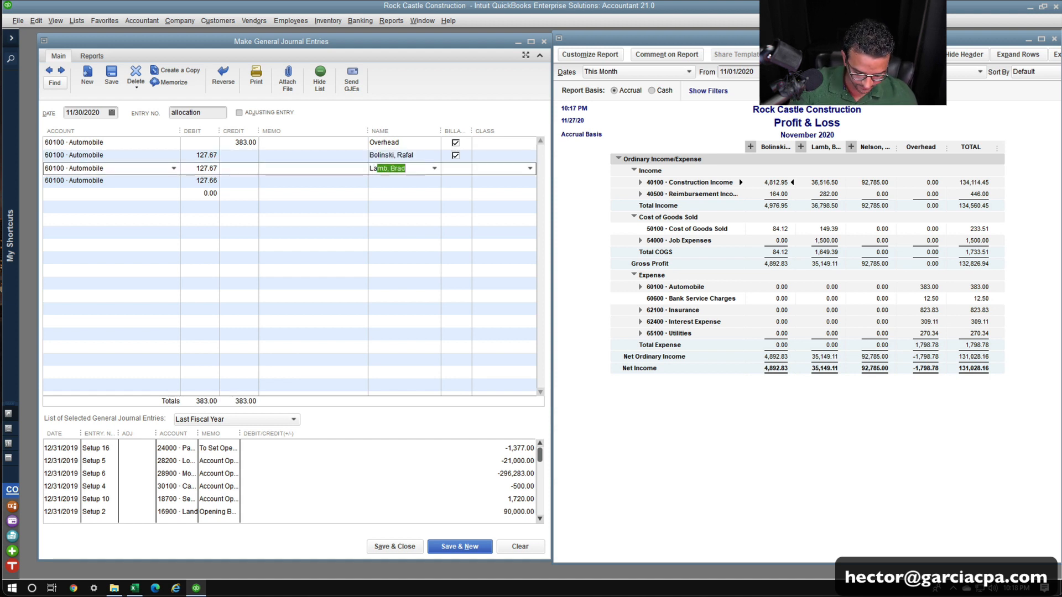
pyautogui.write('m')
pyautogui.press('Tab')
pyautogui.press('Tab')
pyautogui.press('Tab')
pyautogui.press('Tab')
pyautogui.press('Tab')
pyautogui.press('Tab')
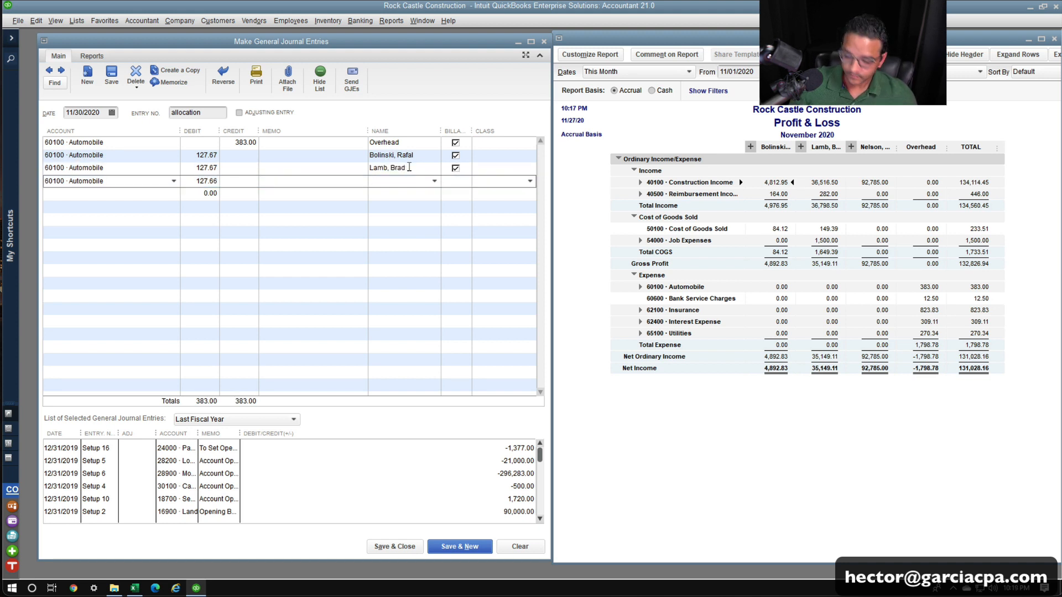
pyautogui.write('Nelson, Wilma')
pyautogui.press('Tab')
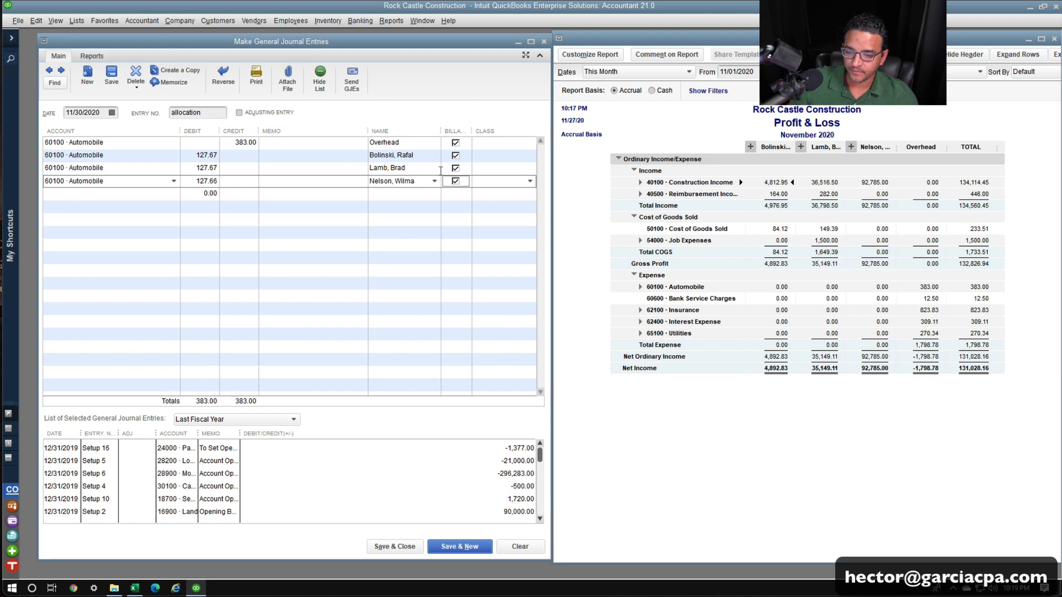
# Make all four journal lines non-billable, and save and close the allocation entry.
pyautogui.click(455, 182)
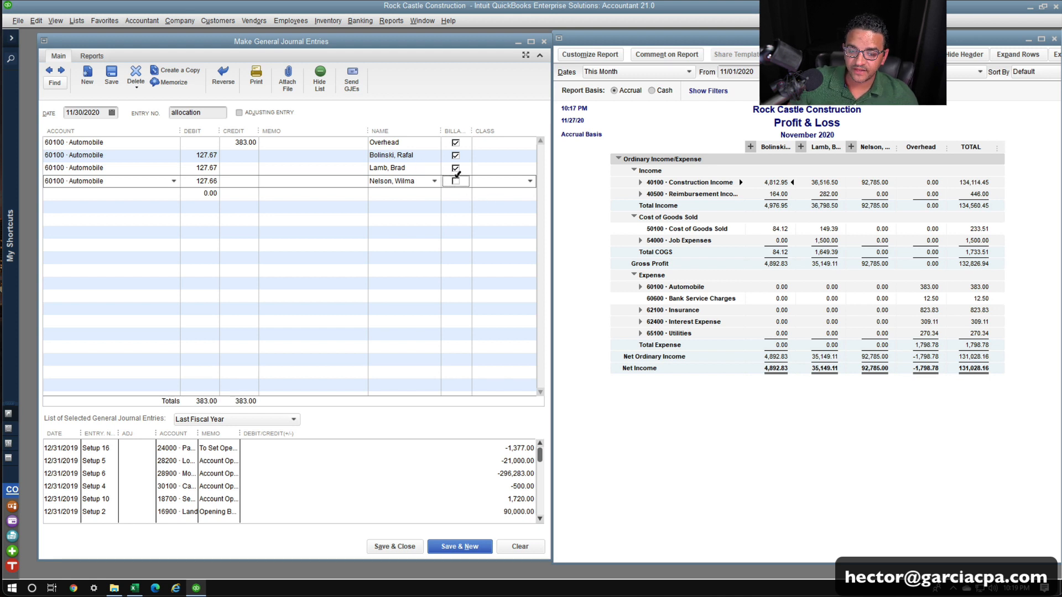
pyautogui.click(455, 168)
pyautogui.click(455, 155)
pyautogui.click(455, 143)
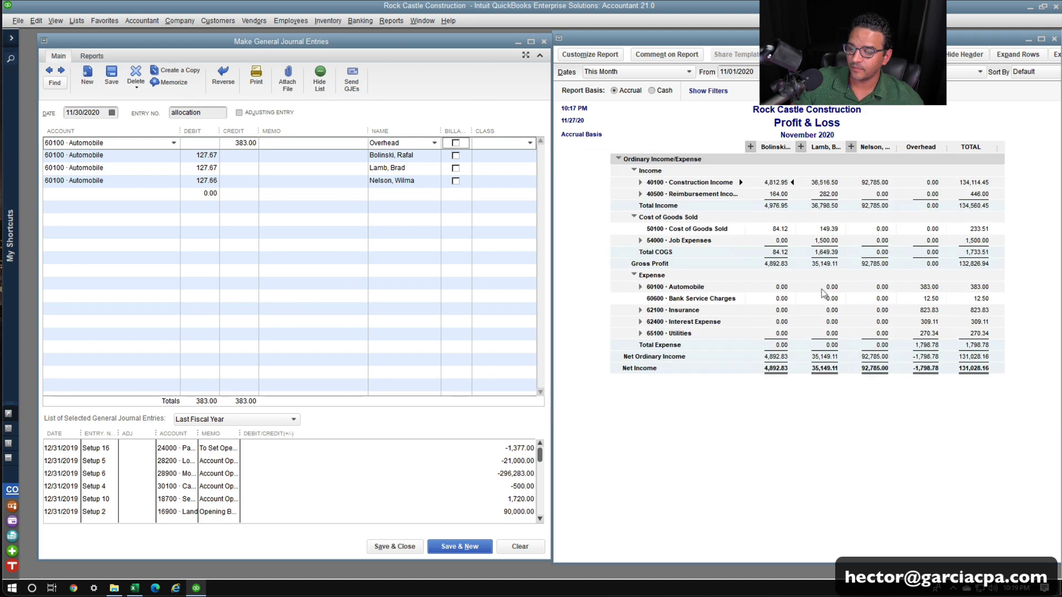
pyautogui.click(111, 75)
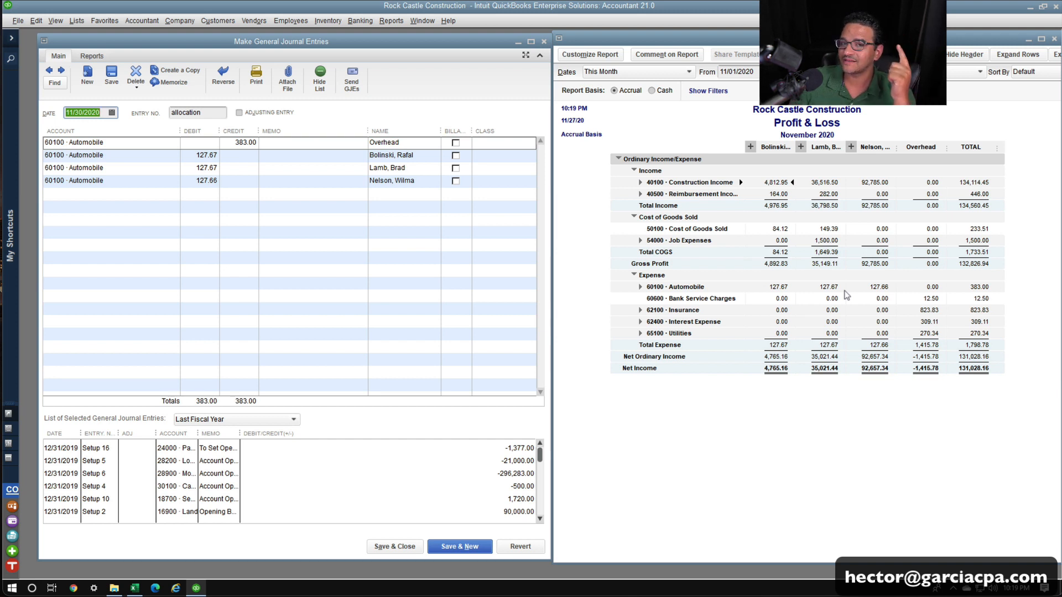
pyautogui.click(544, 42)
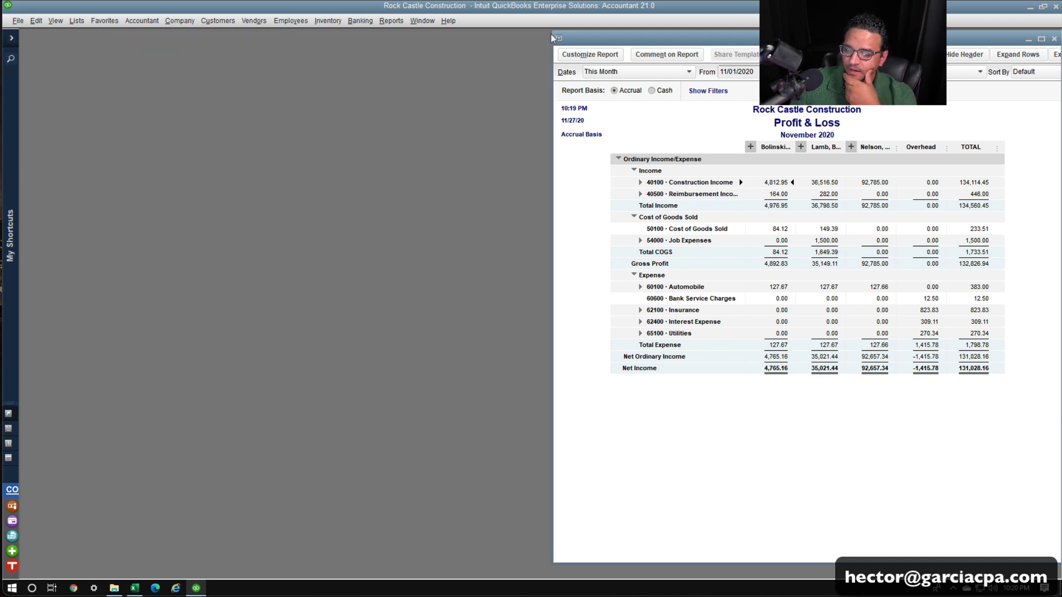
# Start a new check from the Checking account and arrange an enlarged check window beside the Profit & Loss report.
pyautogui.moveTo(548, 29); pyautogui.dragTo(705, 30)
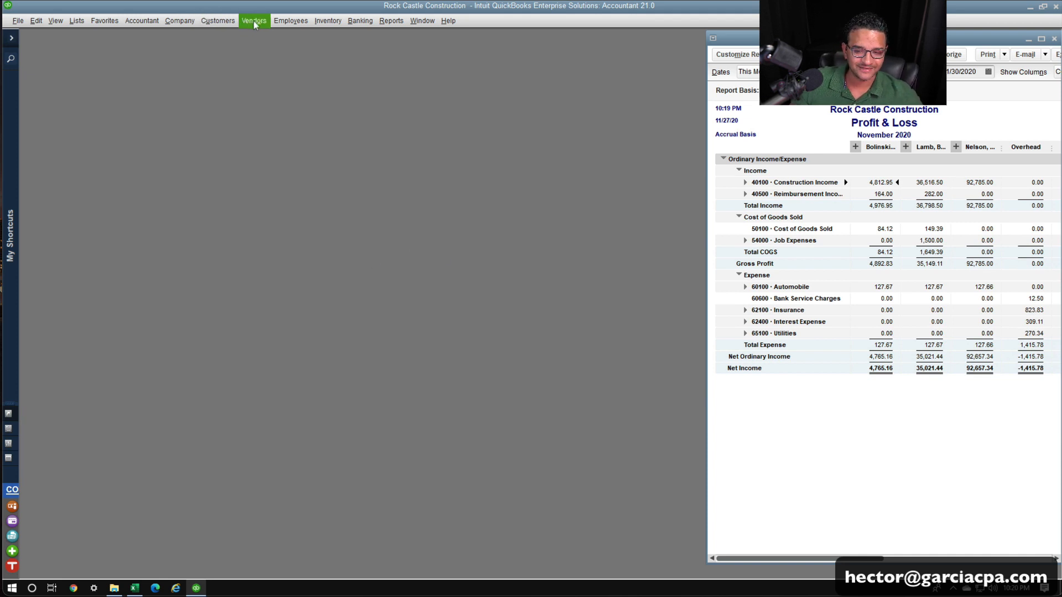
pyautogui.click(365, 22)
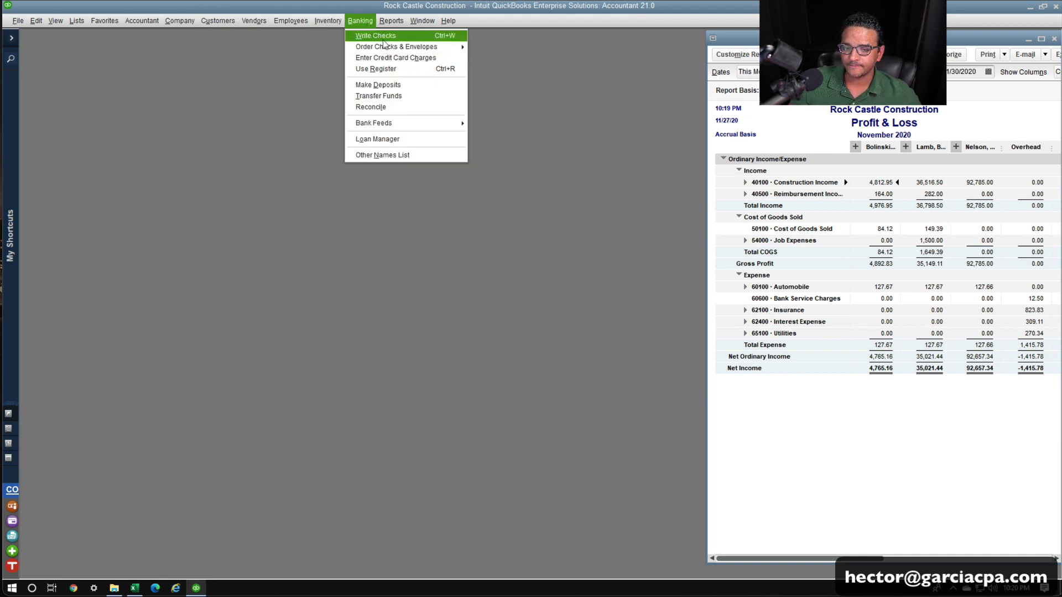
pyautogui.click(384, 37)
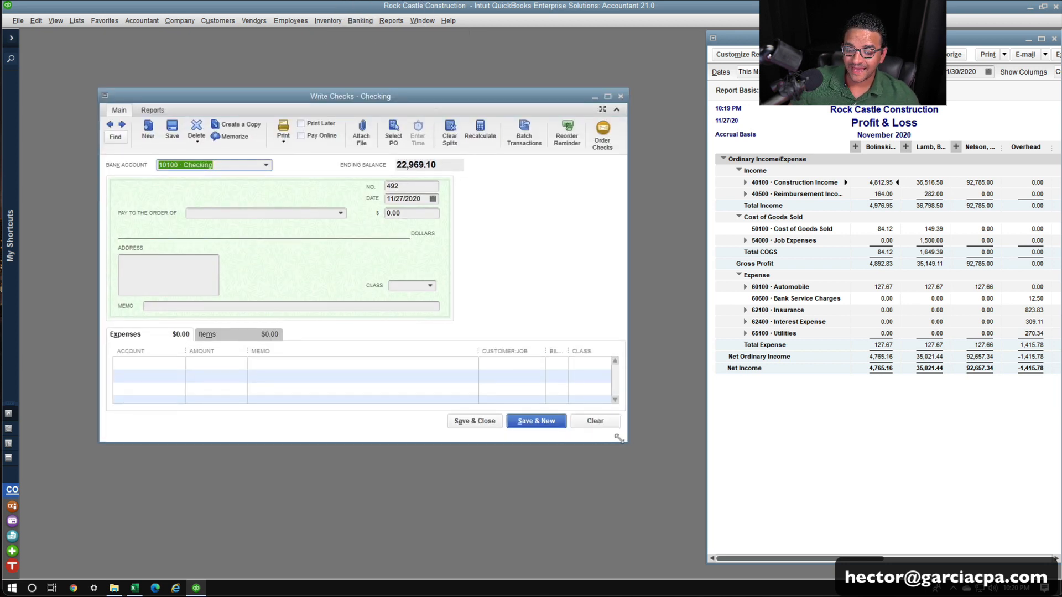
pyautogui.moveTo(627, 441); pyautogui.dragTo(661, 553)
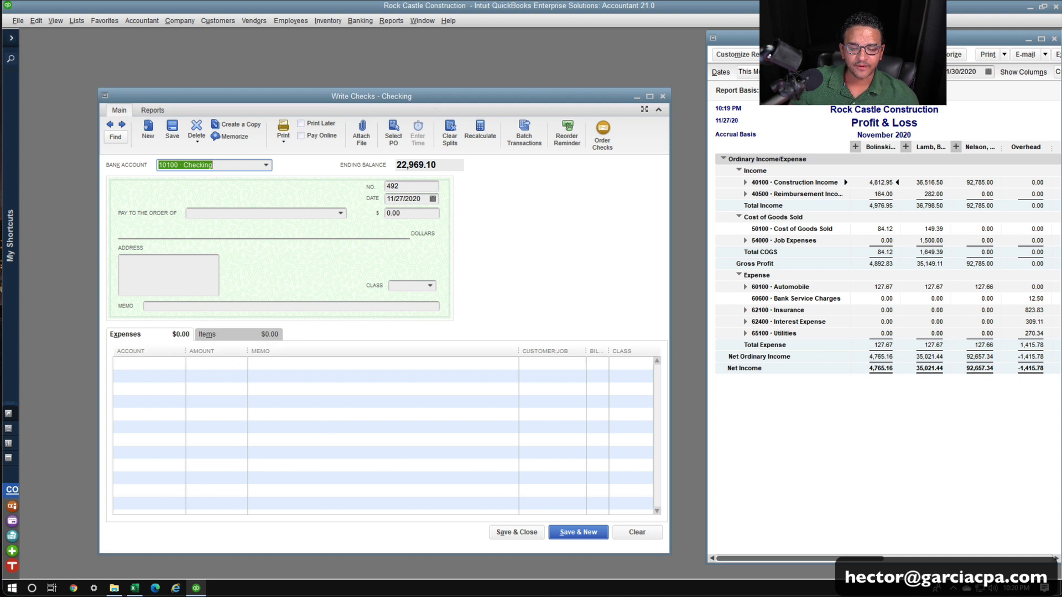
# Add an expense line for account 62100 Insurance with amount -823.83 assigned to the customer job Overhead.
pyautogui.click(170, 364)
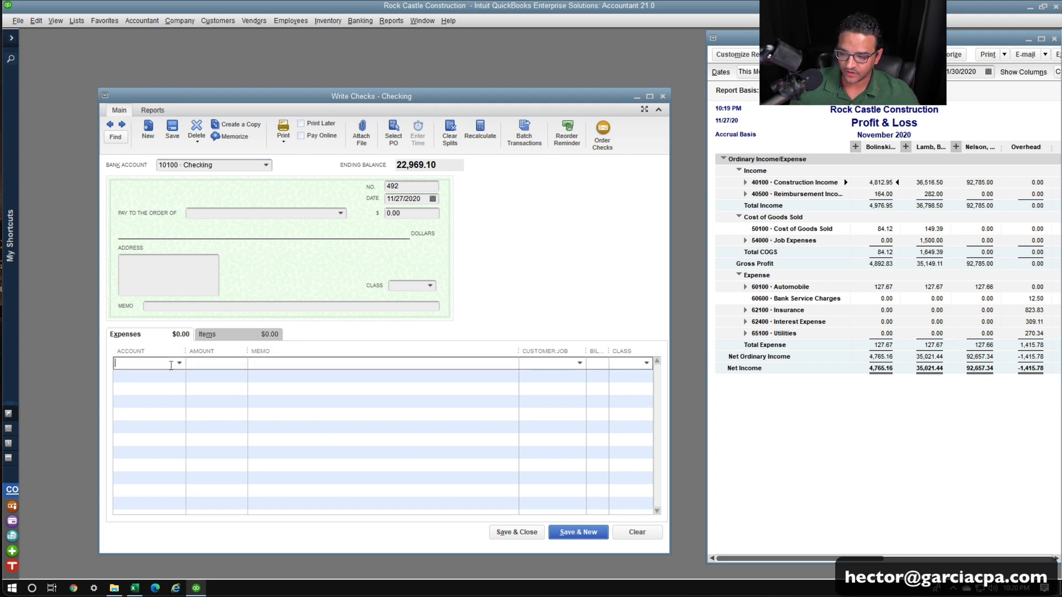
pyautogui.write('62100 · Insurance')
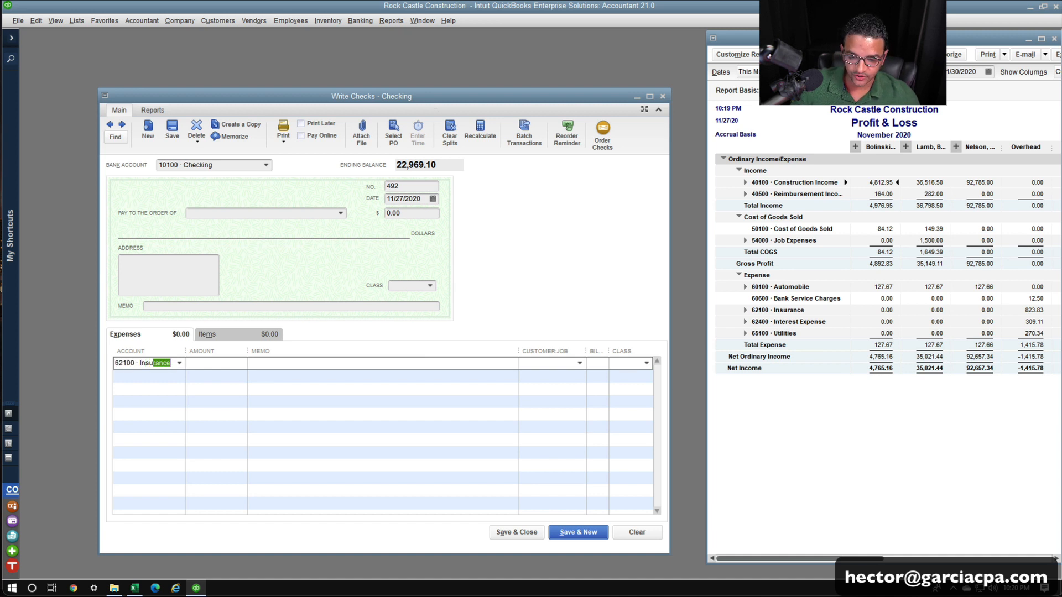
pyautogui.press('Tab')
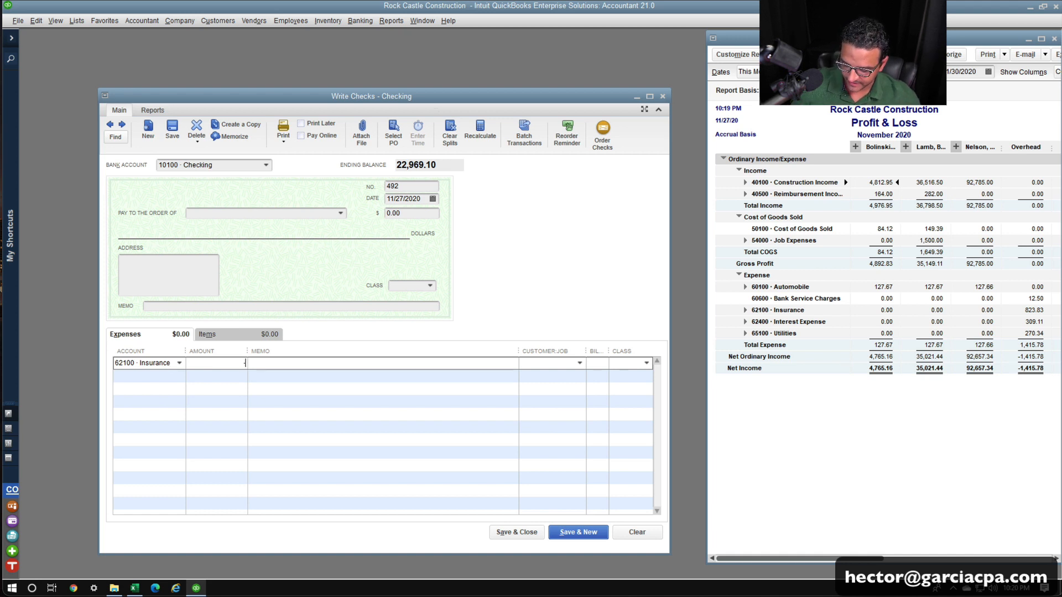
pyautogui.write('-823.')
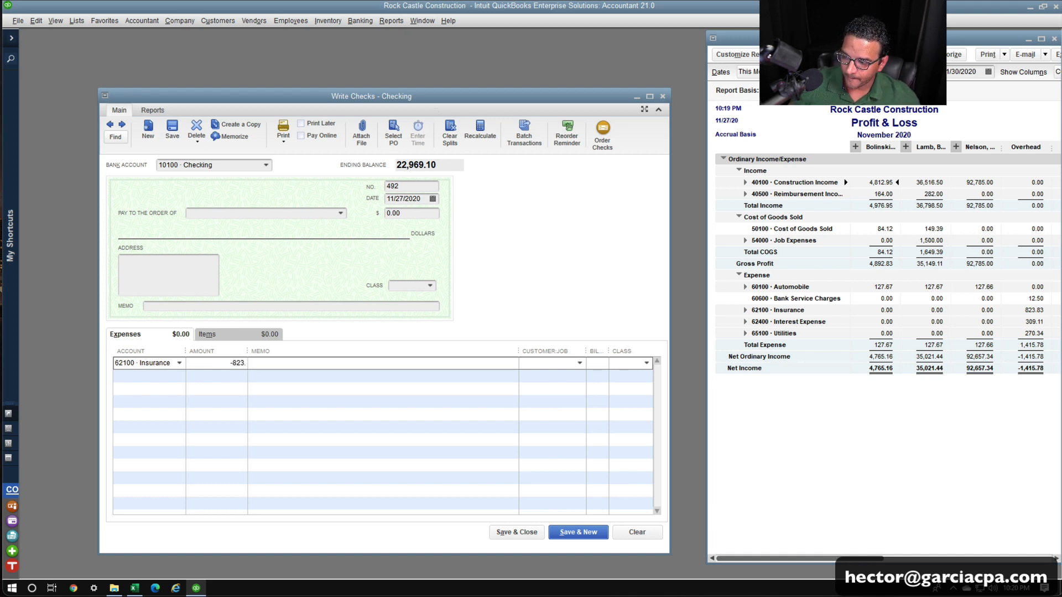
pyautogui.write('83')
pyautogui.press('Tab')
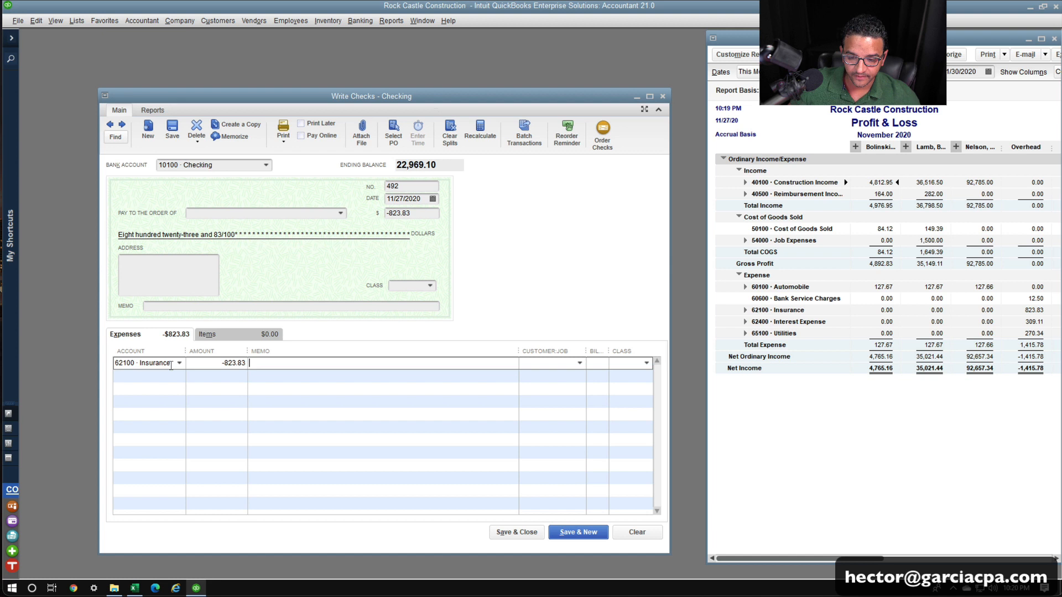
pyautogui.click(556, 364)
pyautogui.write('Overhead')
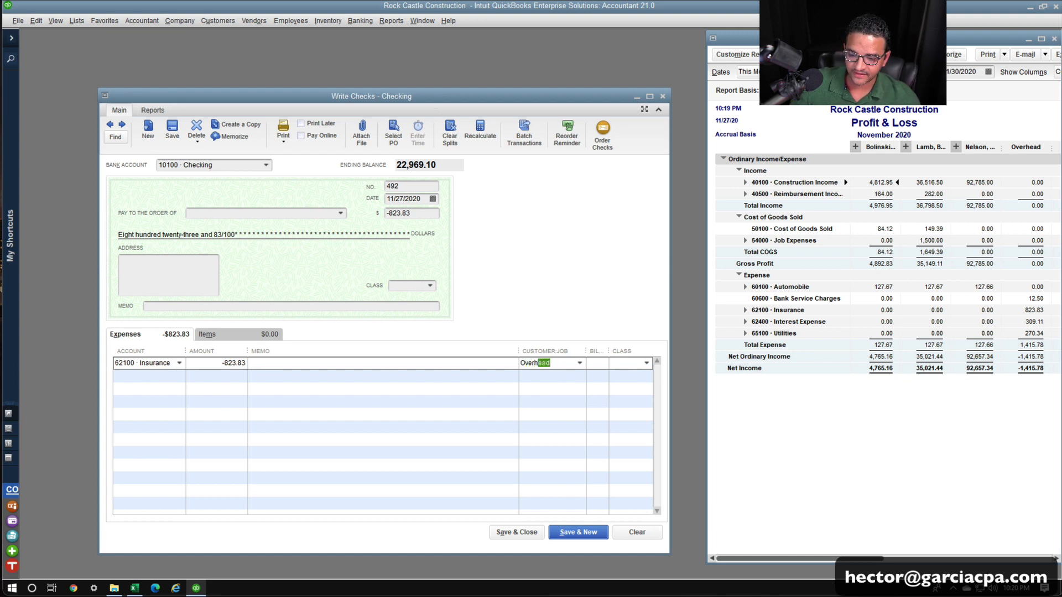
pyautogui.press('Tab')
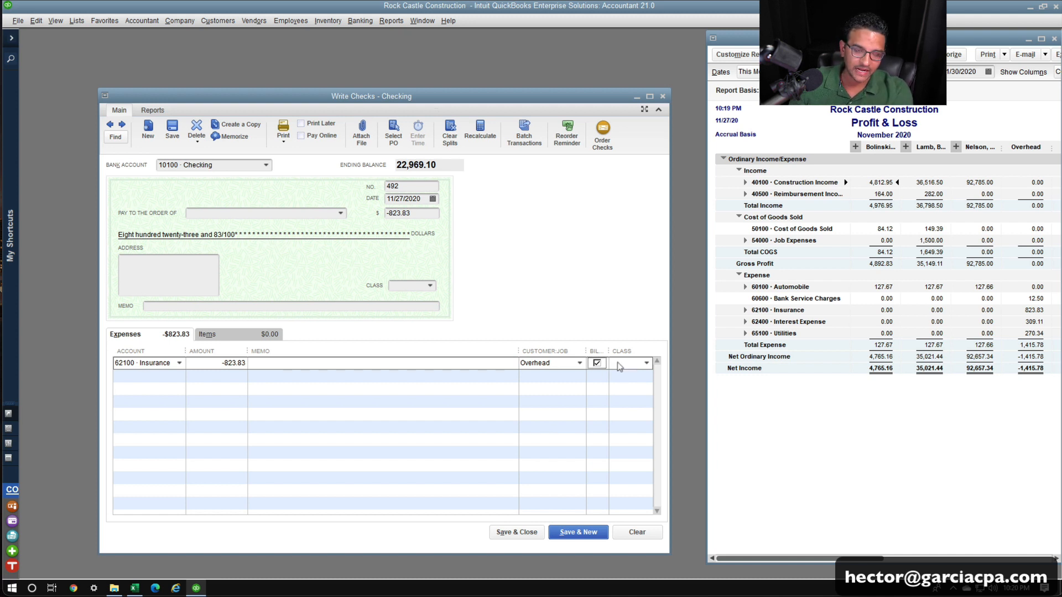
# Add three more expense lines to the check with account 62100 Insurance.
pyautogui.click(151, 375)
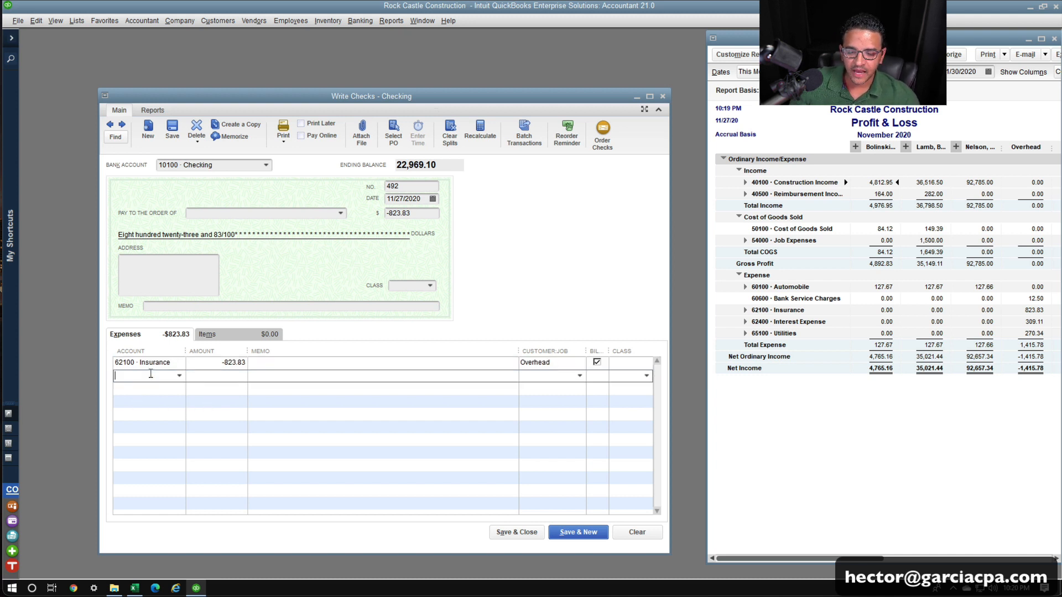
pyautogui.write('Insurance')
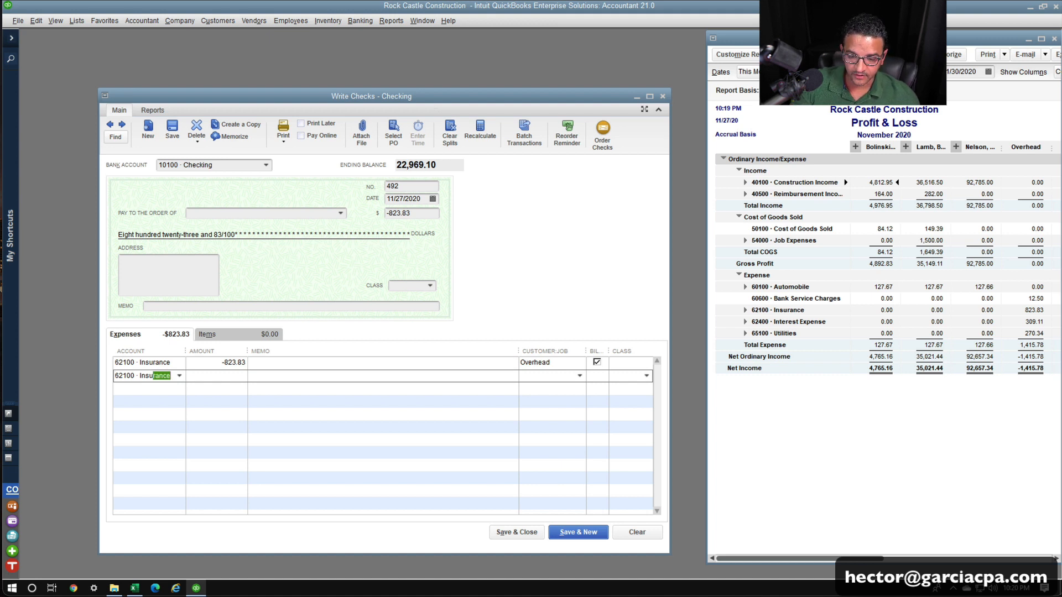
pyautogui.press('Tab')
pyautogui.press('Down')
pyautogui.write('Ins')
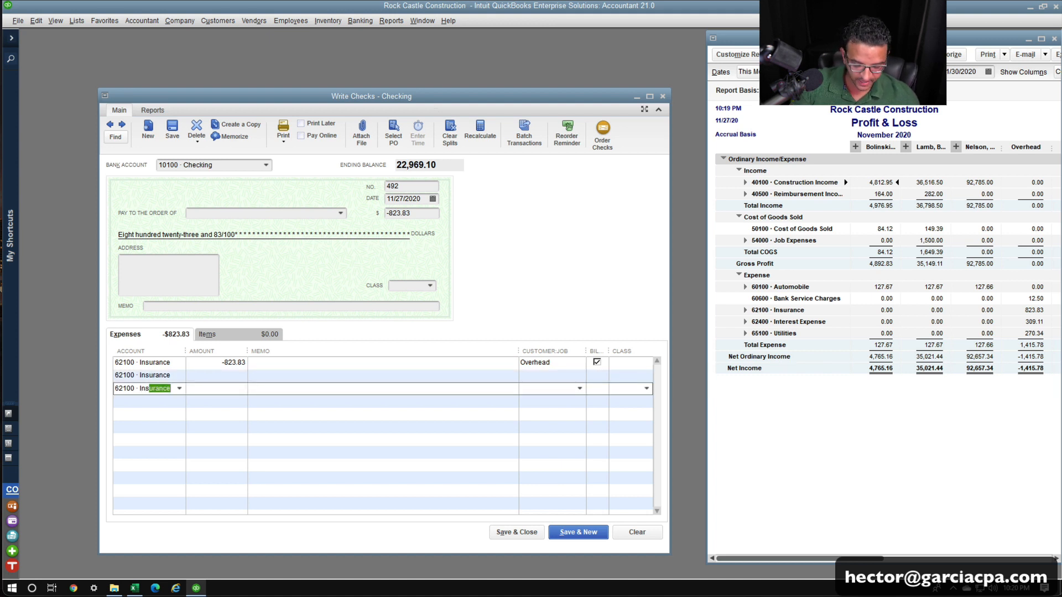
pyautogui.press('Tab')
pyautogui.press('Down')
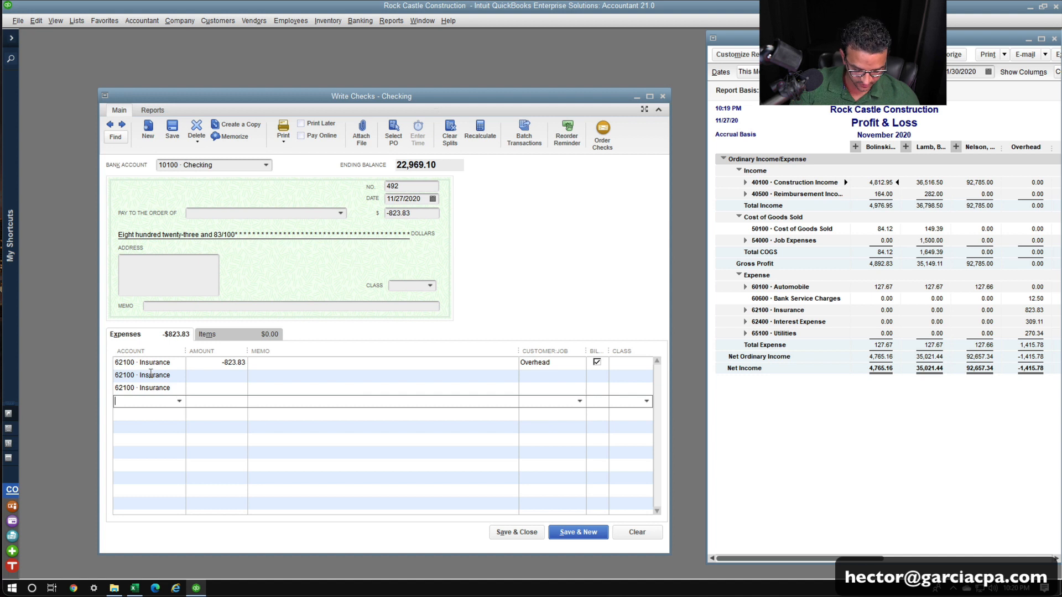
pyautogui.write('Insurance')
pyautogui.press('Tab')
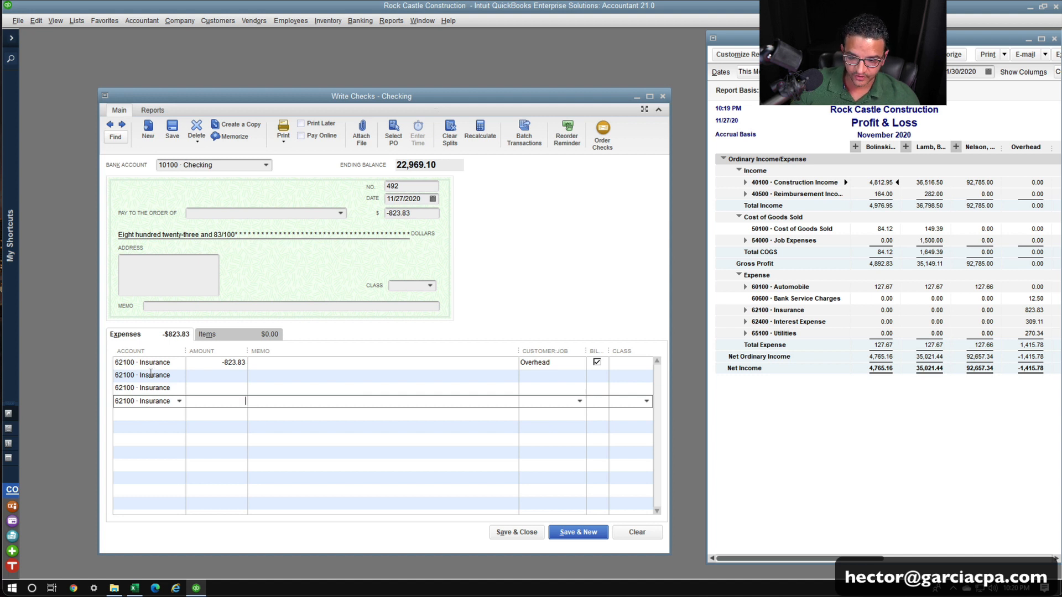
# Set the second and third Insurance line amounts to one third of 823.83 each.
pyautogui.click(242, 375)
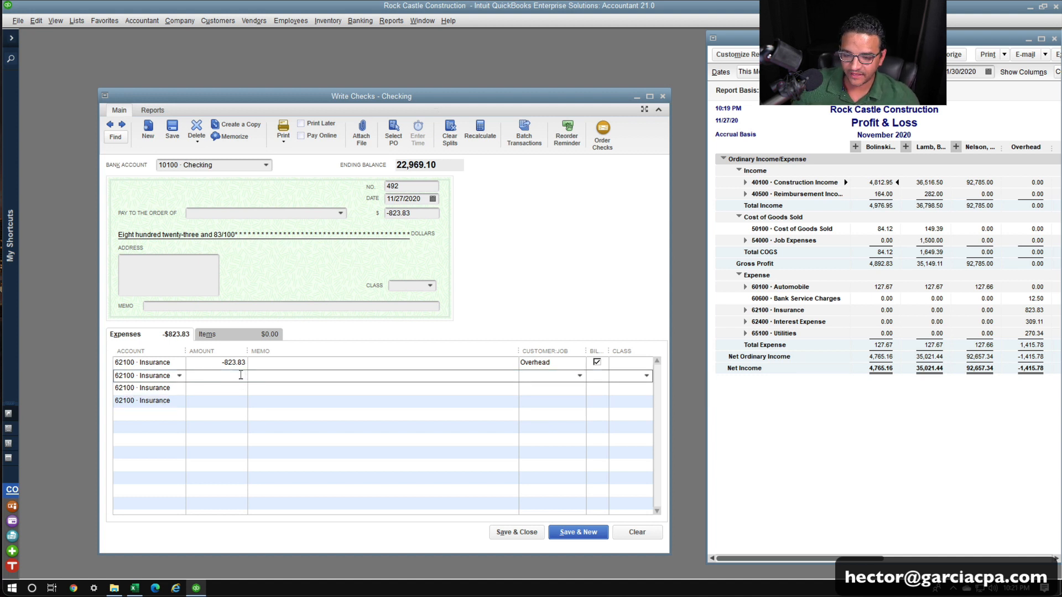
pyautogui.write('823')
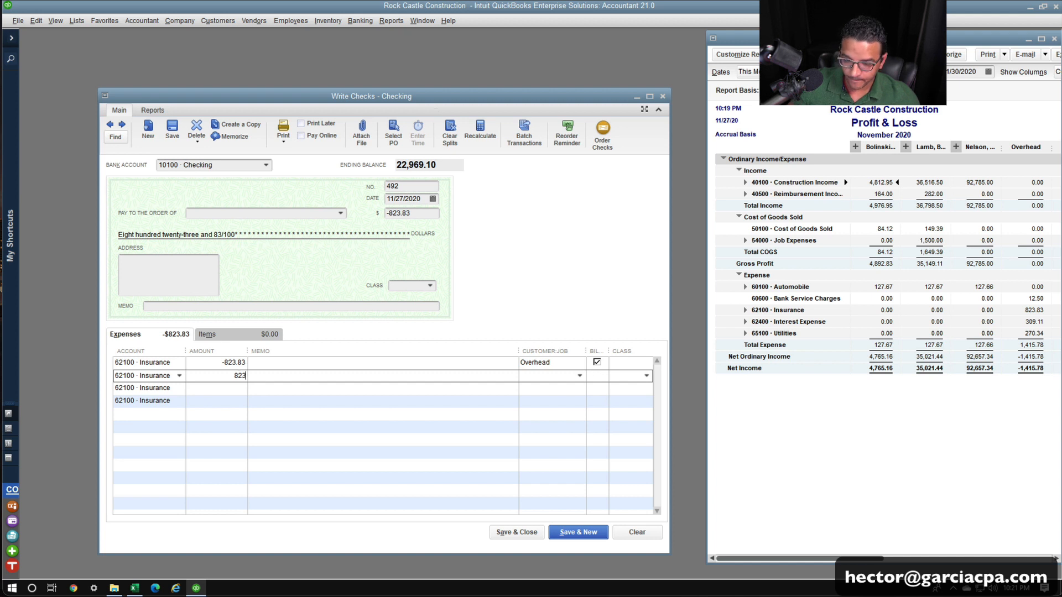
pyautogui.write('.83/3')
pyautogui.press('Return')
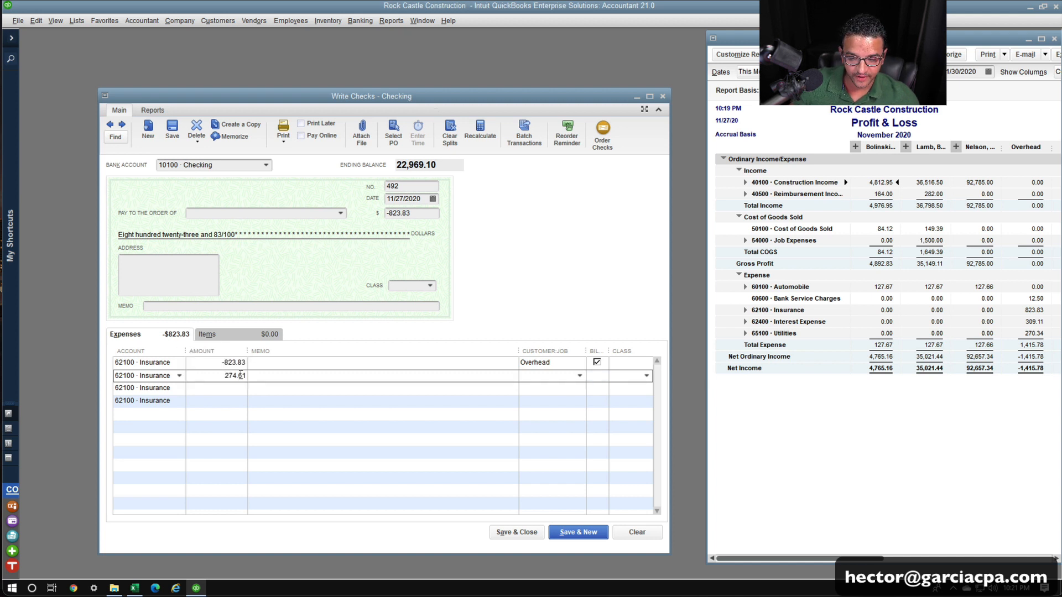
pyautogui.click(236, 387)
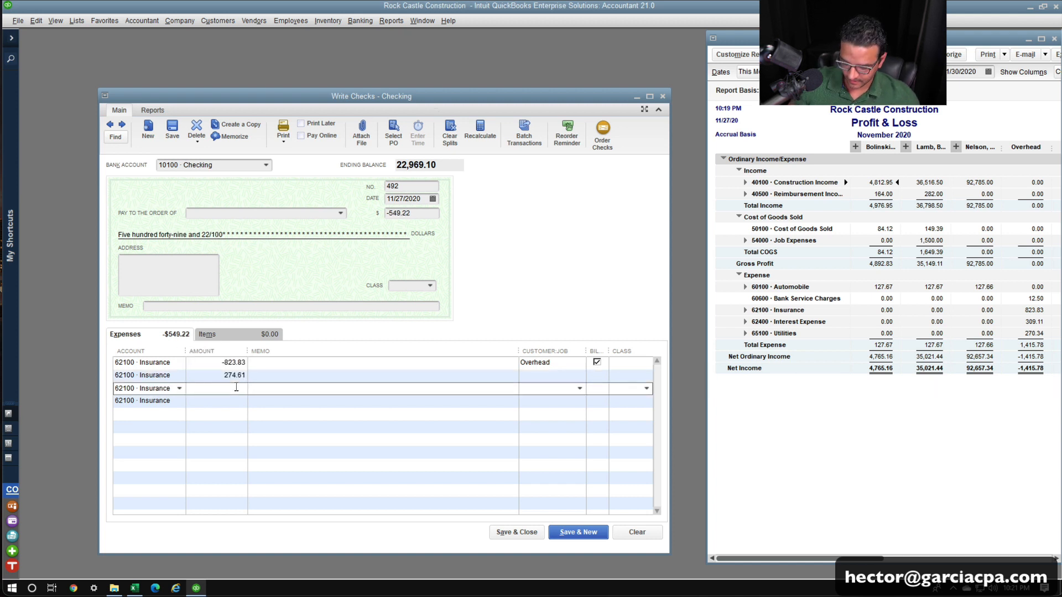
pyautogui.write('823.83')
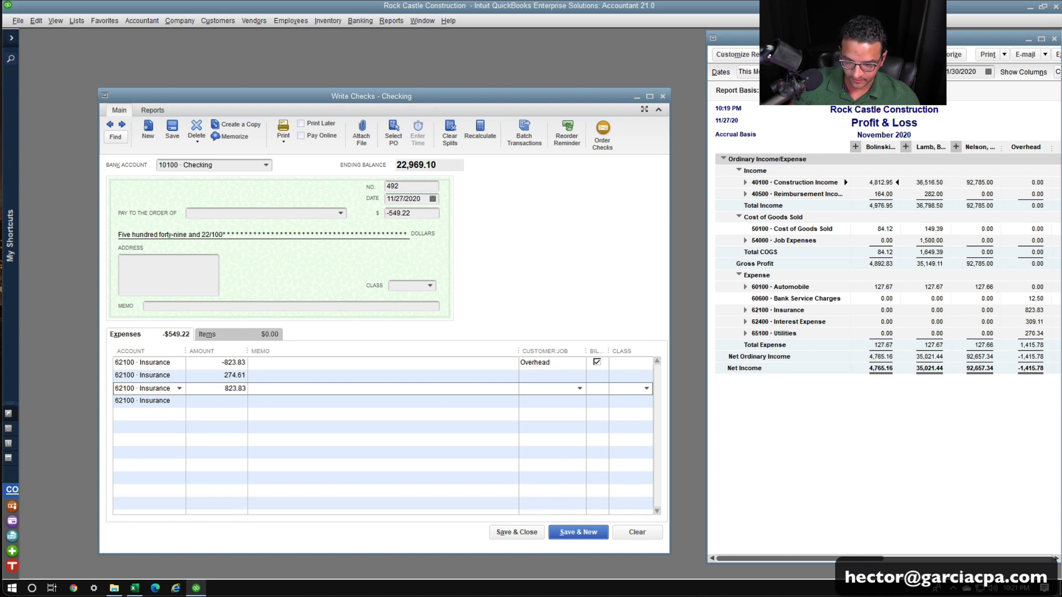
pyautogui.write('/3')
pyautogui.press('Return')
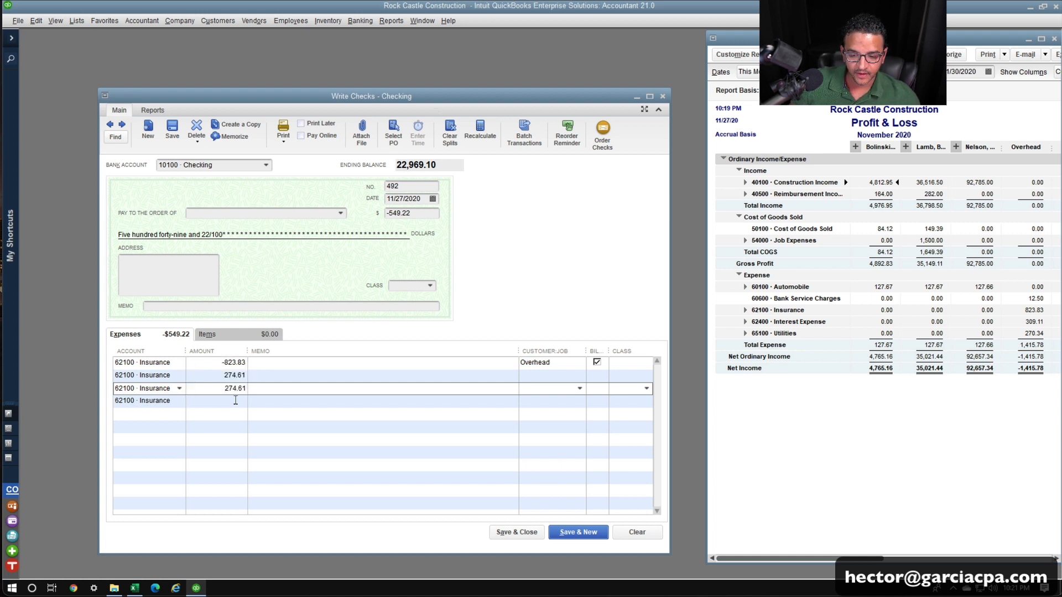
# Set the fourth Insurance line's amount to 274.61.
pyautogui.click(239, 419)
pyautogui.click(238, 402)
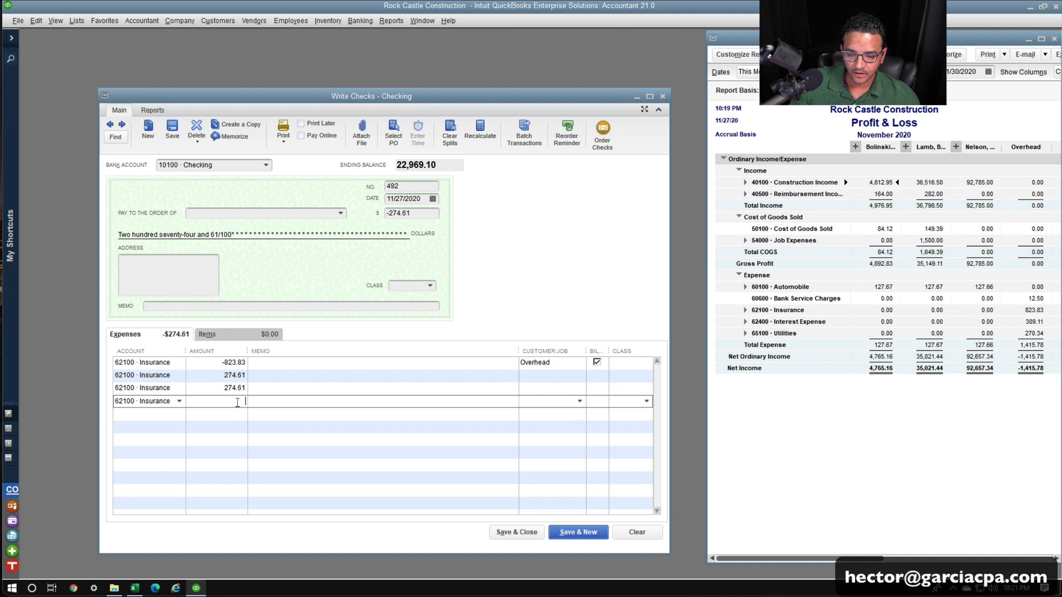
pyautogui.write('274.61')
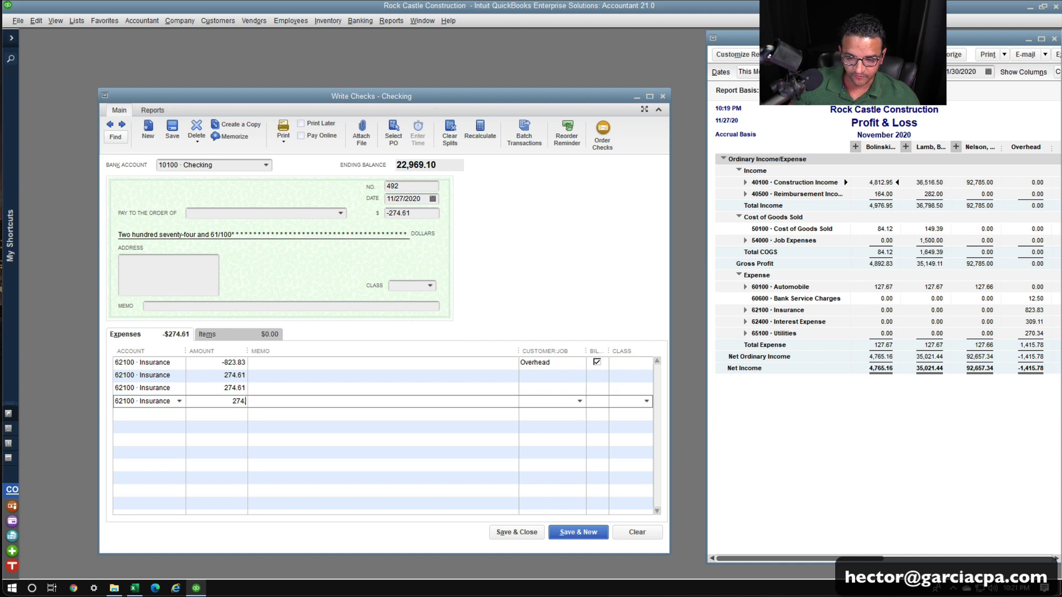
pyautogui.press('Tab')
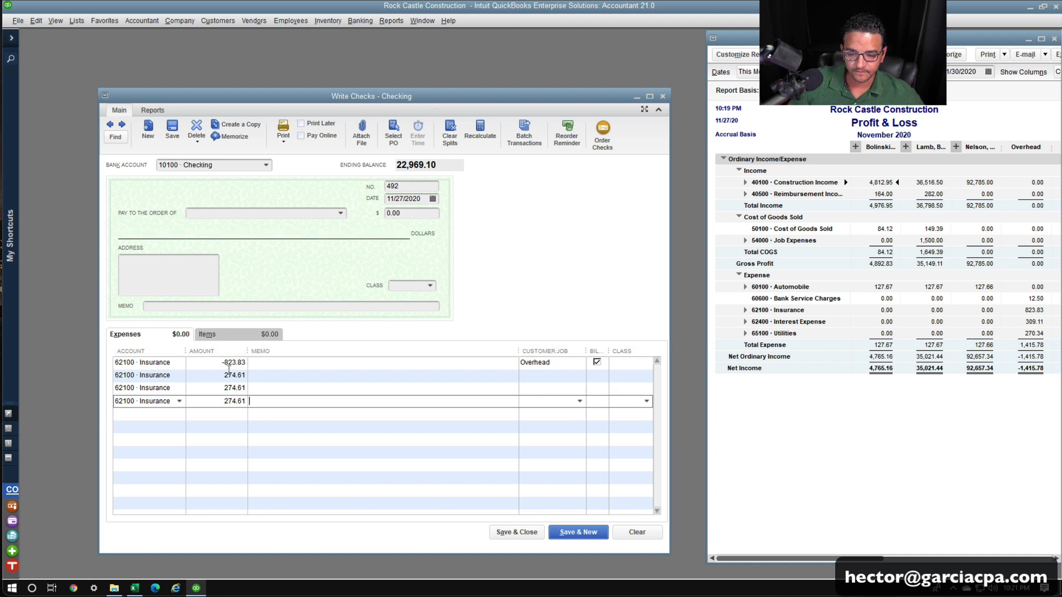
# Review the Overhead line's negative amount and the total of the check.
pyautogui.click(229, 364)
pyautogui.click(419, 214)
pyautogui.moveTo(348, 207); pyautogui.dragTo(363, 210)
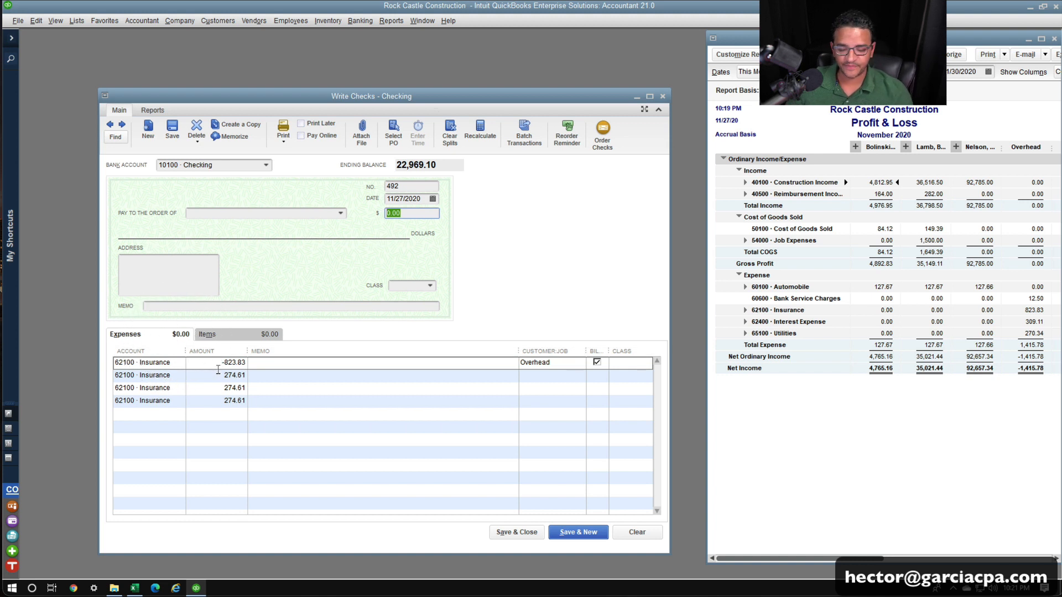
pyautogui.click(233, 411)
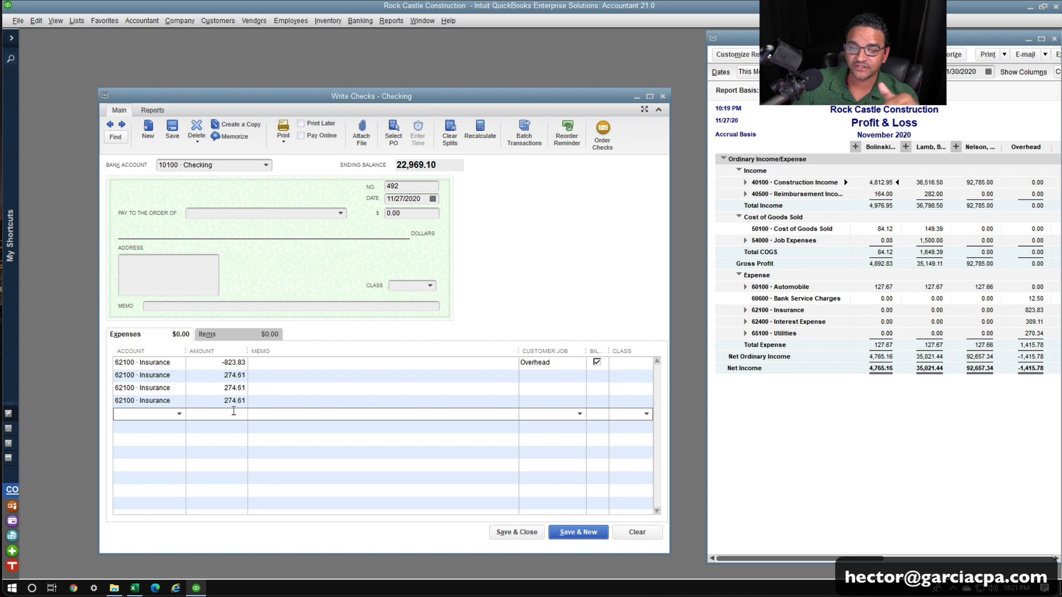
# Arrange the check and the Profit & Loss report side by side with all customer columns of the report in view.
pyautogui.moveTo(708, 220); pyautogui.dragTo(608, 219)
pyautogui.moveTo(392, 98); pyautogui.dragTo(331, 82)
pyautogui.moveTo(797, 38); pyautogui.dragTo(787, 36)
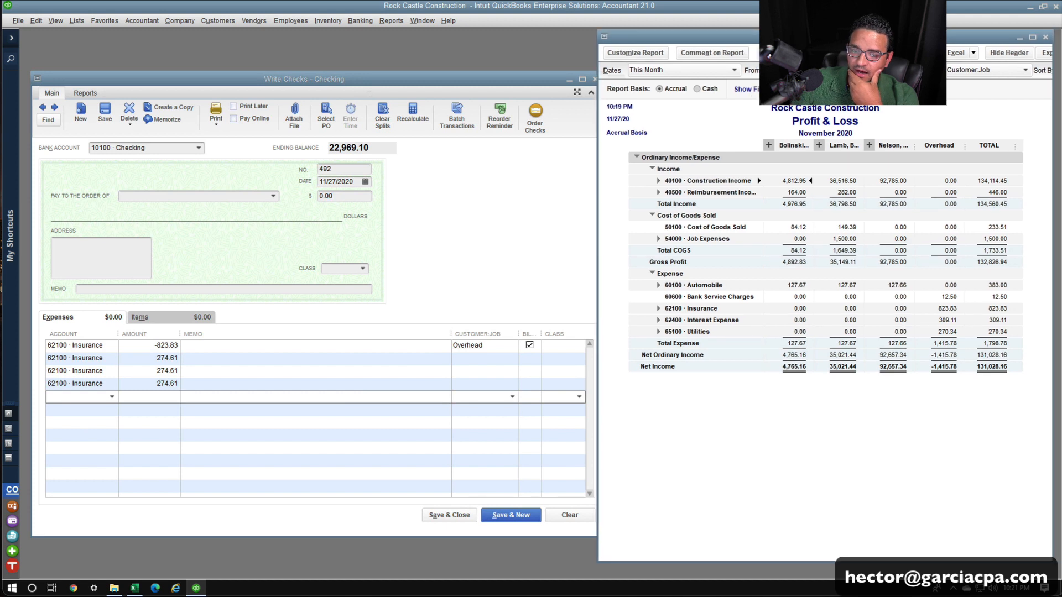
pyautogui.click(534, 236)
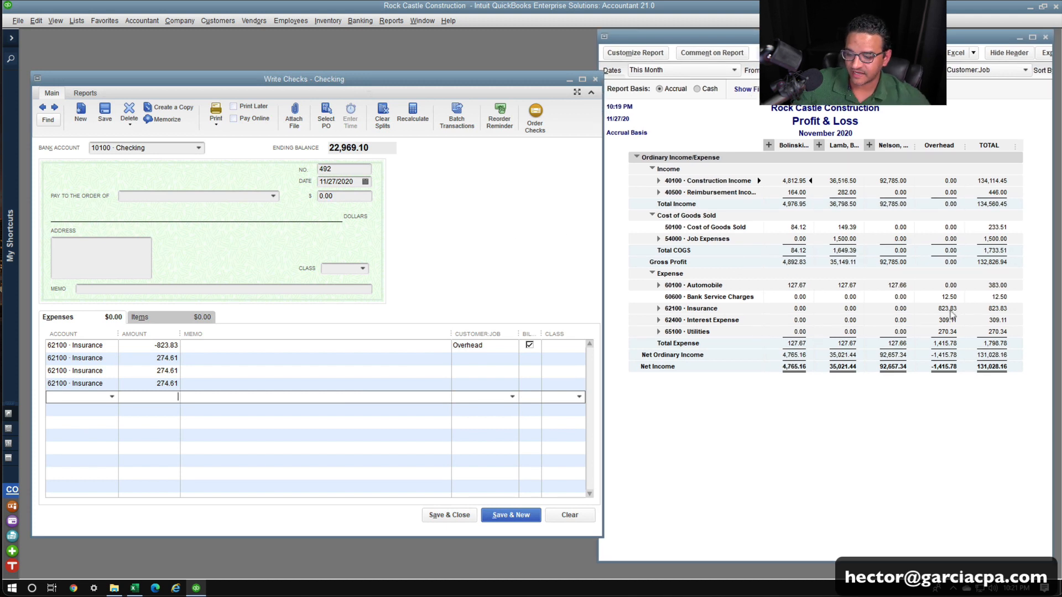
pyautogui.press('ctrl')
pyautogui.press('ctrl')
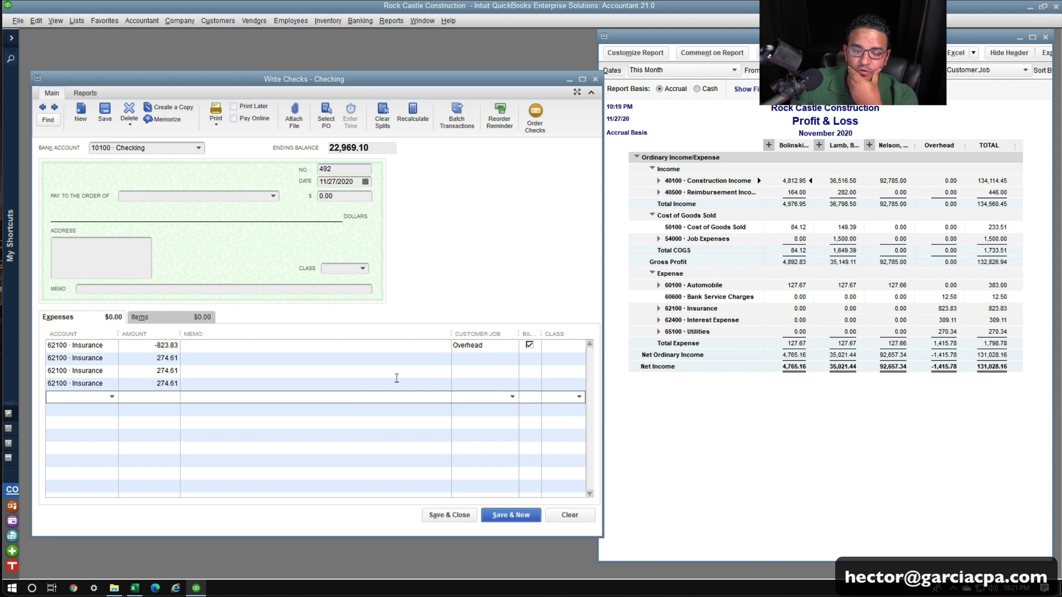
# Assign the report's first customer to the second Insurance line of the check.
pyautogui.click(504, 359)
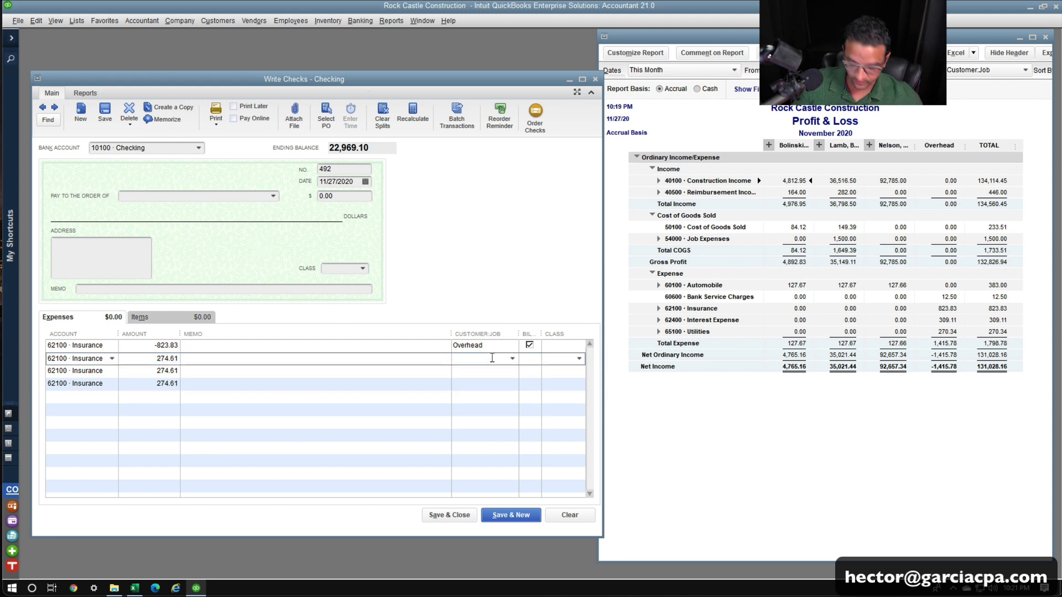
pyautogui.write('Bo')
pyautogui.press('Tab')
pyautogui.press('Tab')
pyautogui.press('Tab')
pyautogui.press('Tab')
pyautogui.press('Tab')
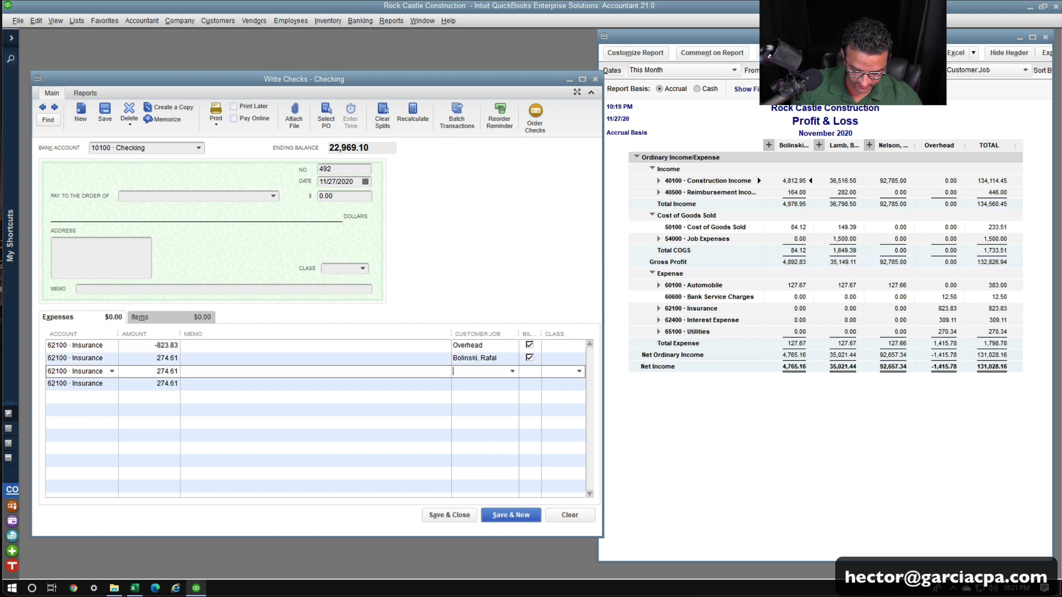
# Assign the report's second and third customers to the third and fourth Insurance lines of the check.
pyautogui.write('Lam')
pyautogui.press('Tab')
pyautogui.press('Tab')
pyautogui.press('Tab')
pyautogui.press('Tab')
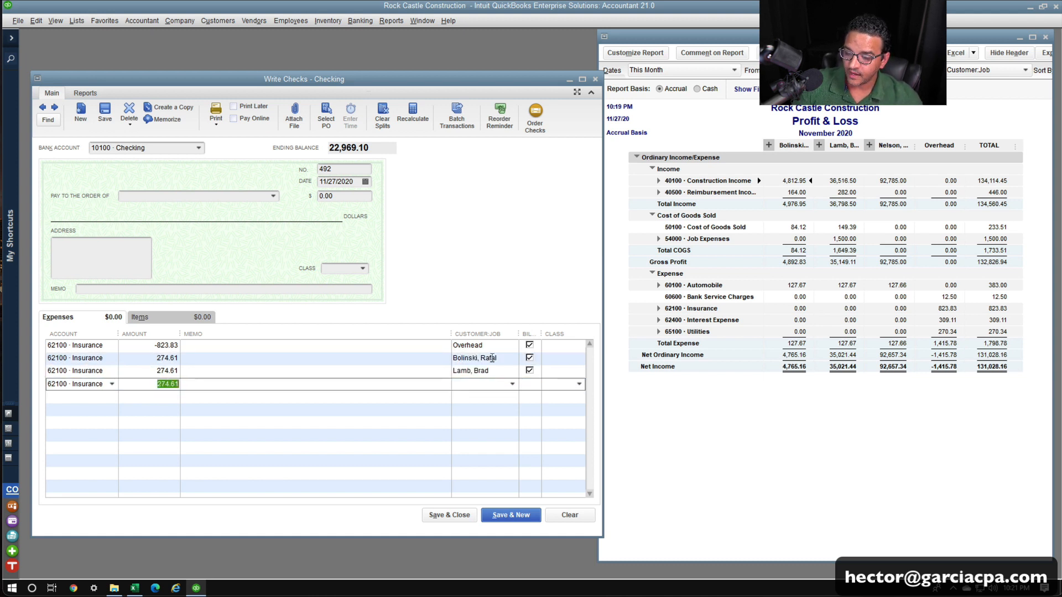
pyautogui.press('Tab')
pyautogui.press('Tab')
pyautogui.write('Nelso')
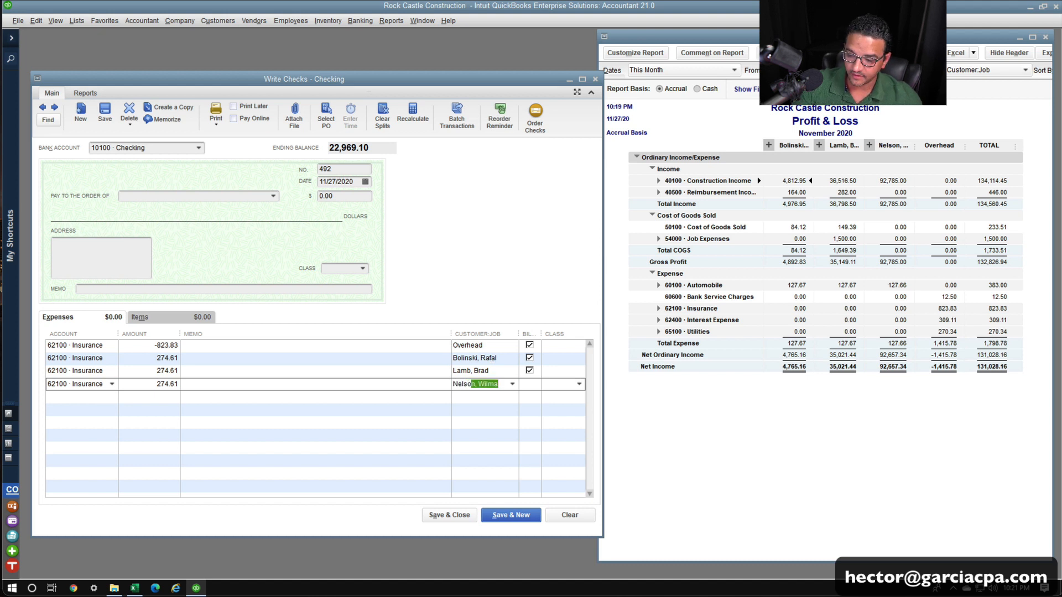
pyautogui.write('n')
pyautogui.press('Tab')
# Make all four Insurance lines of the check non-billable and save the check.
pyautogui.click(529, 345)
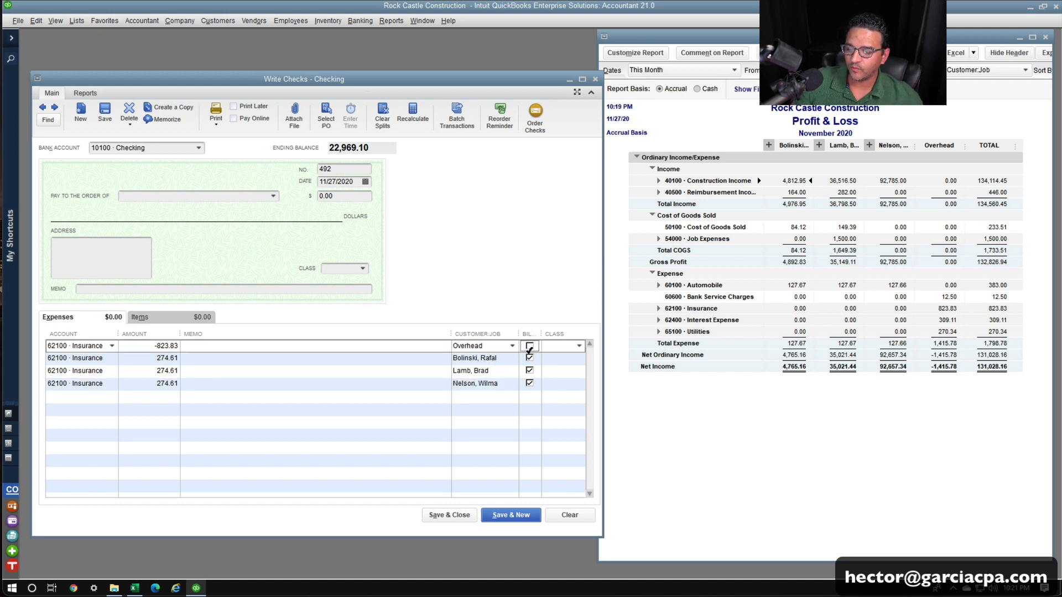
pyautogui.click(529, 357)
pyautogui.click(529, 371)
pyautogui.click(529, 383)
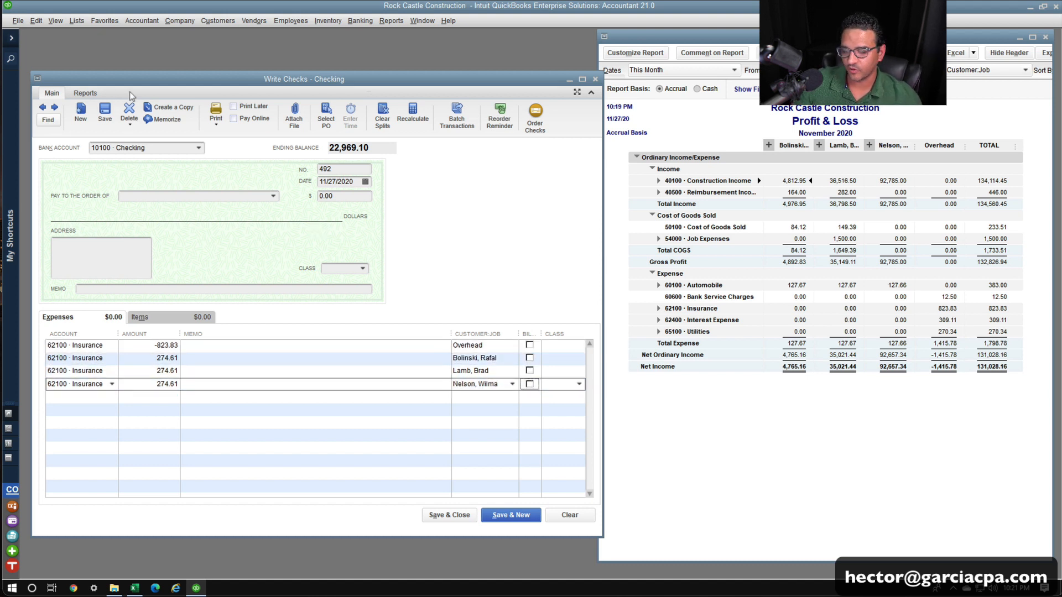
pyautogui.click(103, 115)
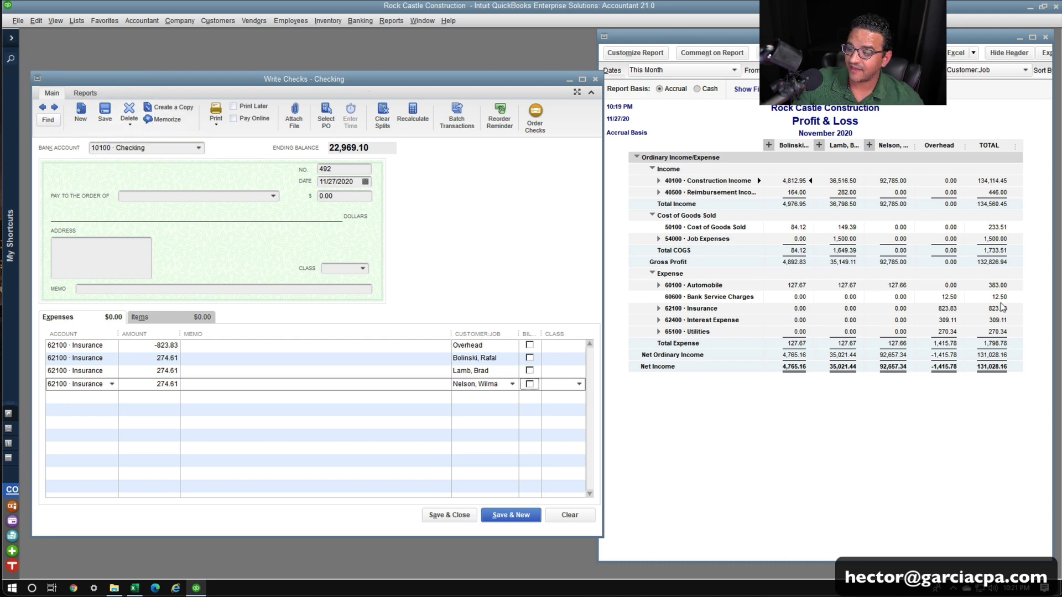
pyautogui.click(833, 297)
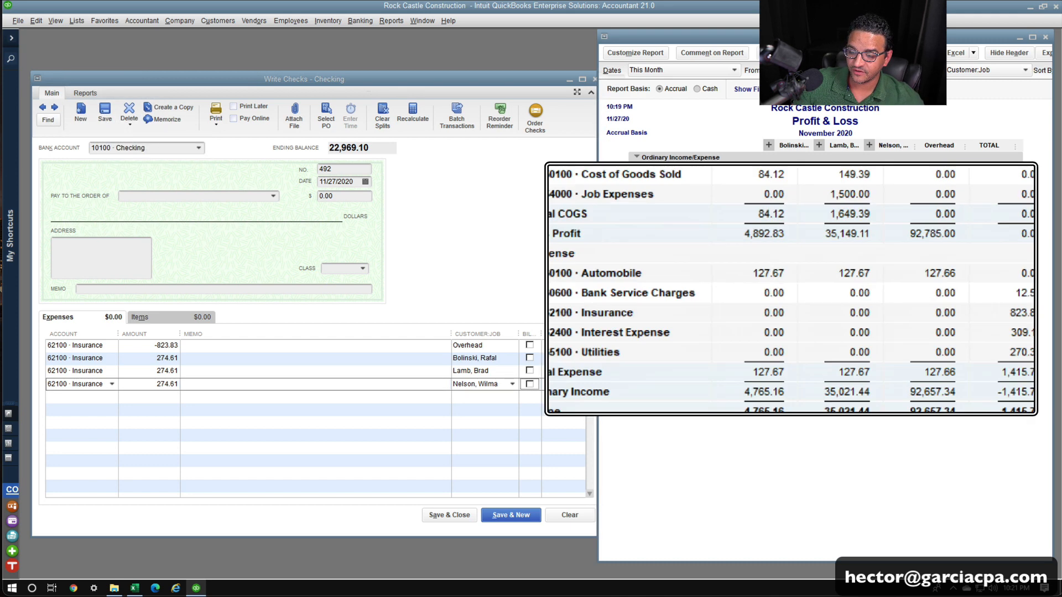
pyautogui.click(105, 105)
pyautogui.click(912, 343)
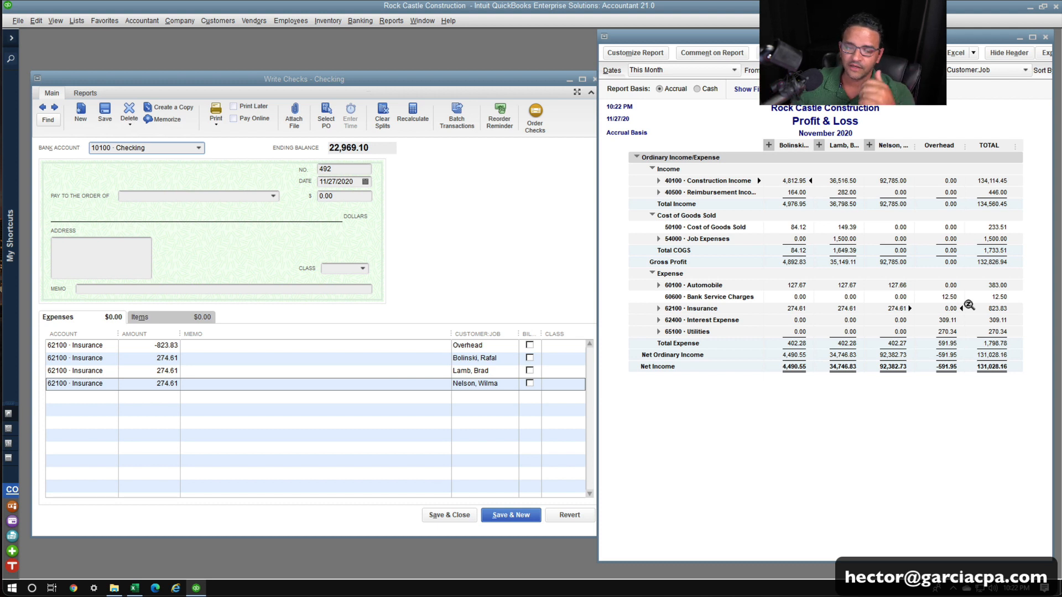
# Show the Profit & Loss report for last month with columns by class, and save and close the check.
pyautogui.click(657, 72)
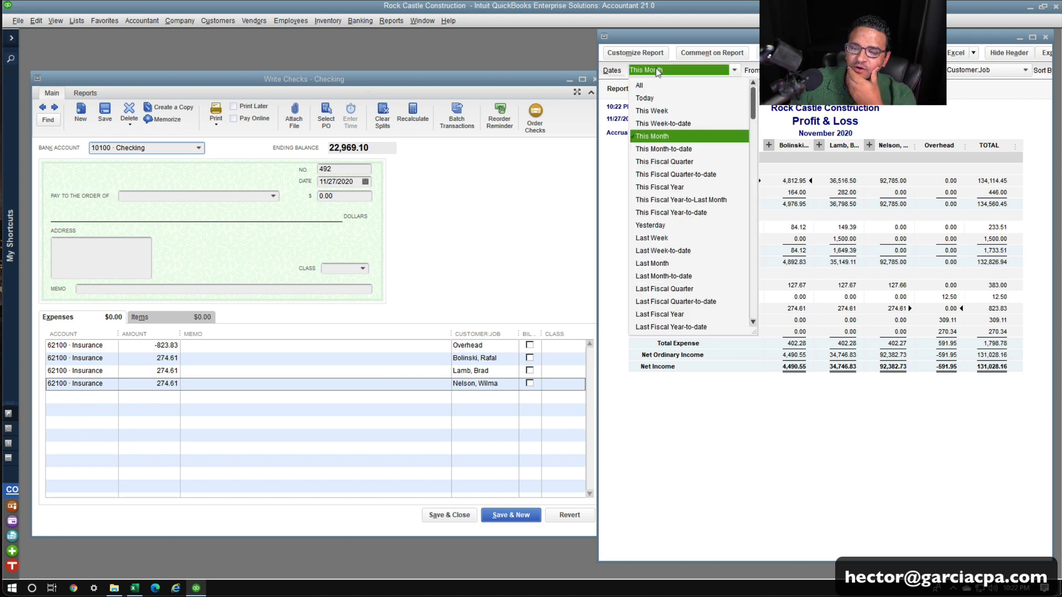
pyautogui.click(654, 264)
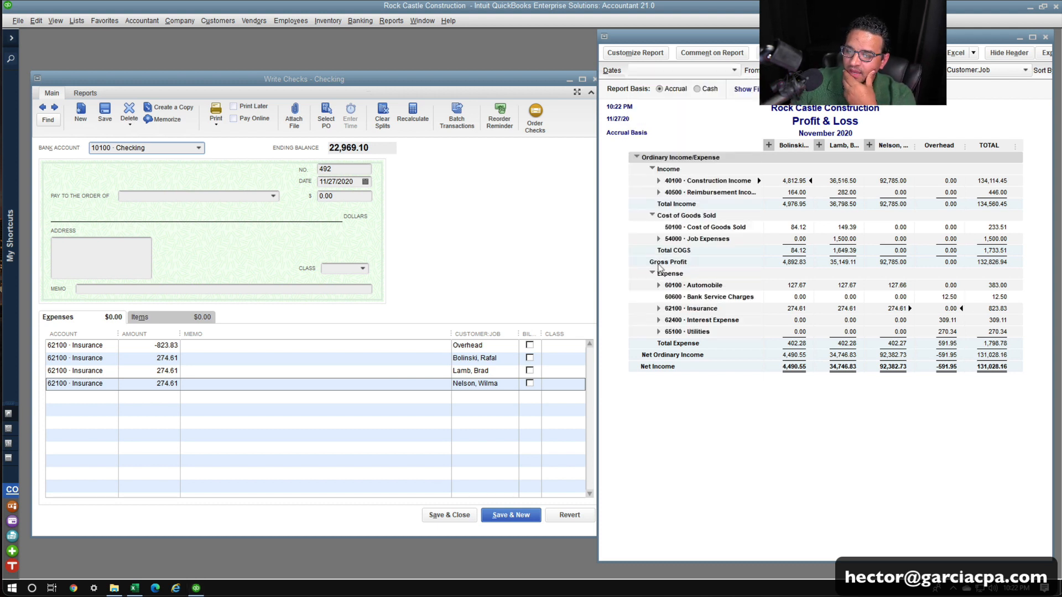
pyautogui.click(989, 72)
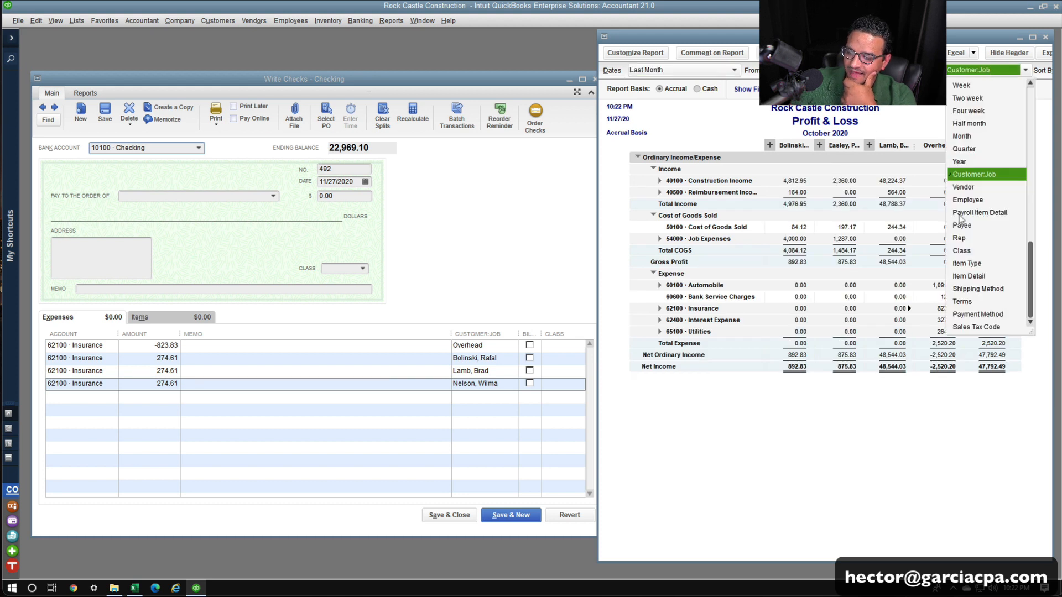
pyautogui.click(962, 253)
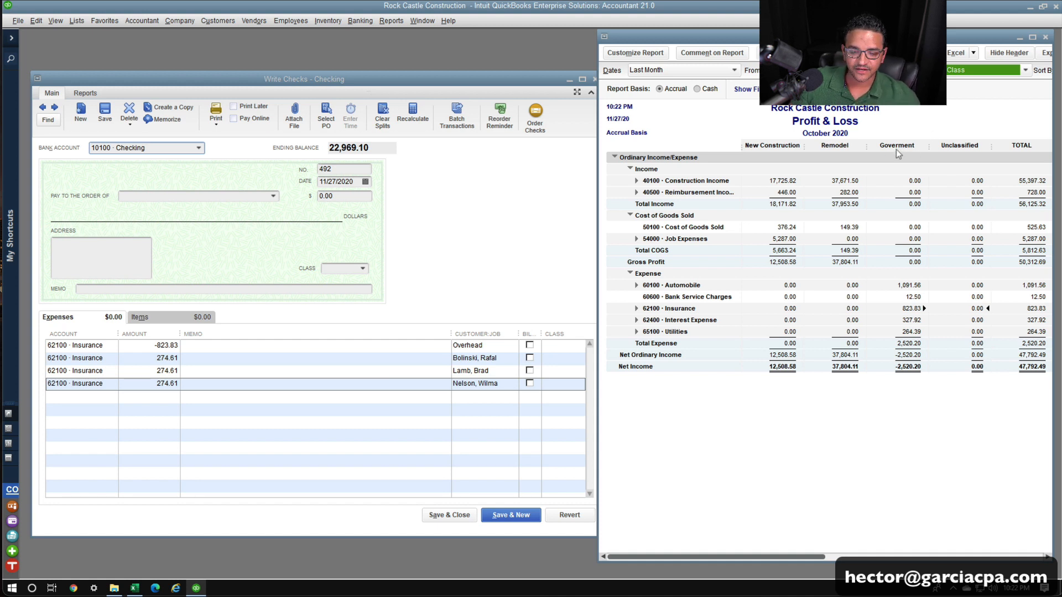
pyautogui.click(435, 514)
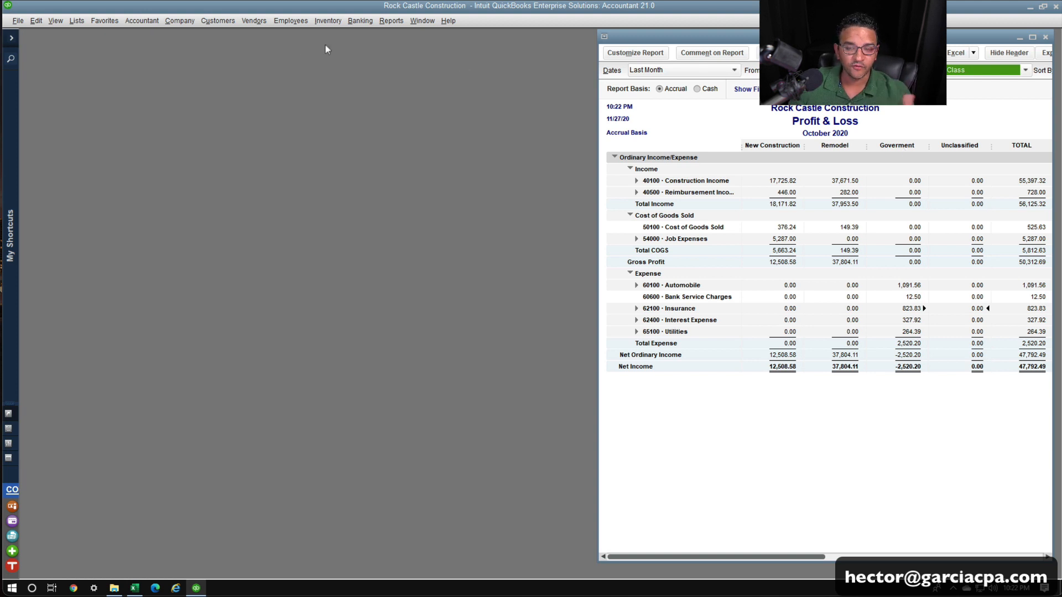
# Rename the Goverment class to OVERHEAD in the Class List and close the list.
pyautogui.click(76, 20)
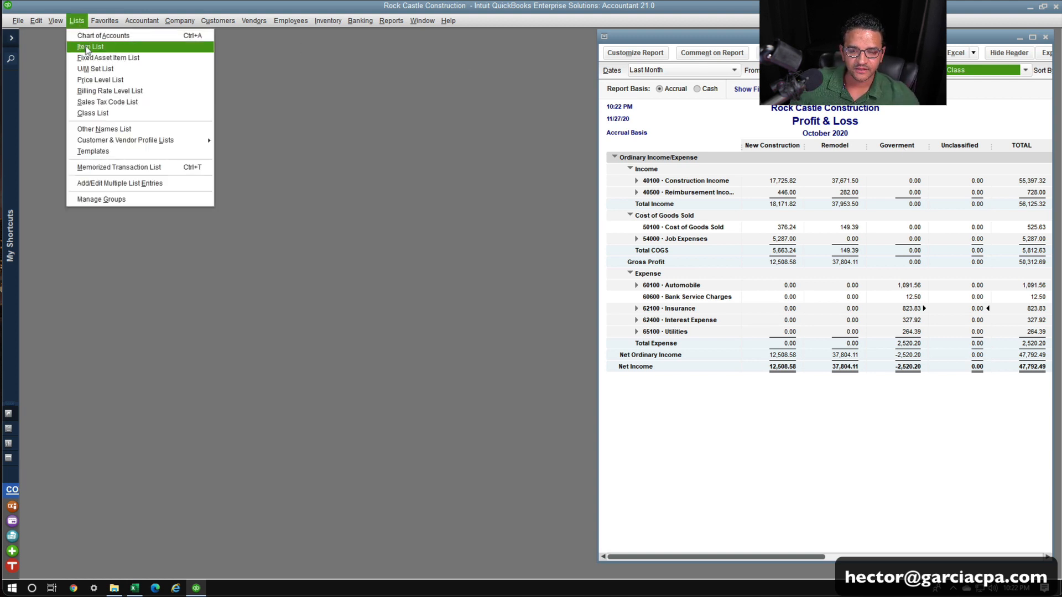
pyautogui.click(93, 112)
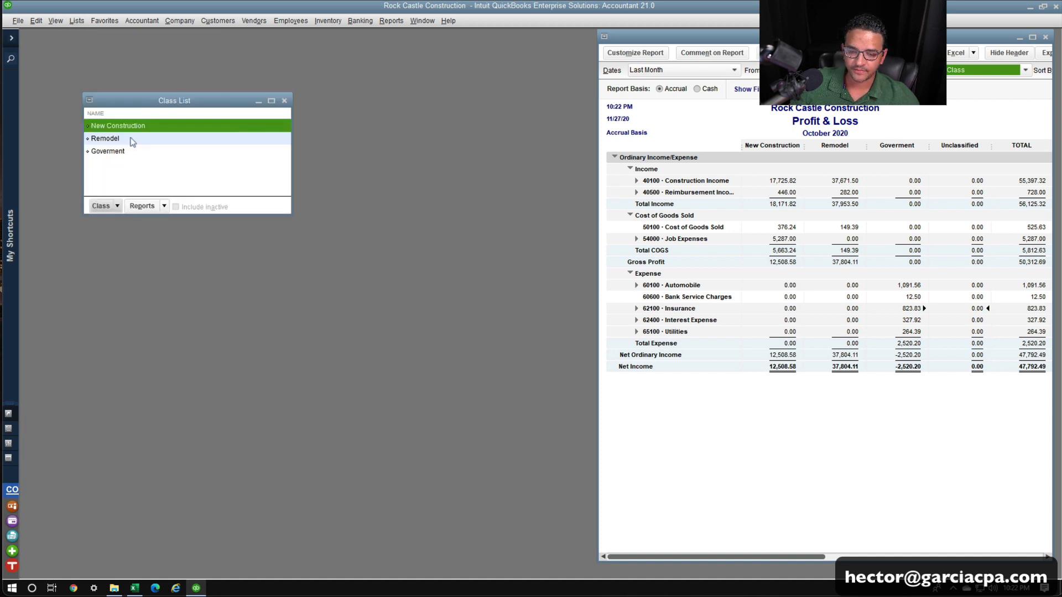
pyautogui.rightClick(127, 149)
pyautogui.click(155, 193)
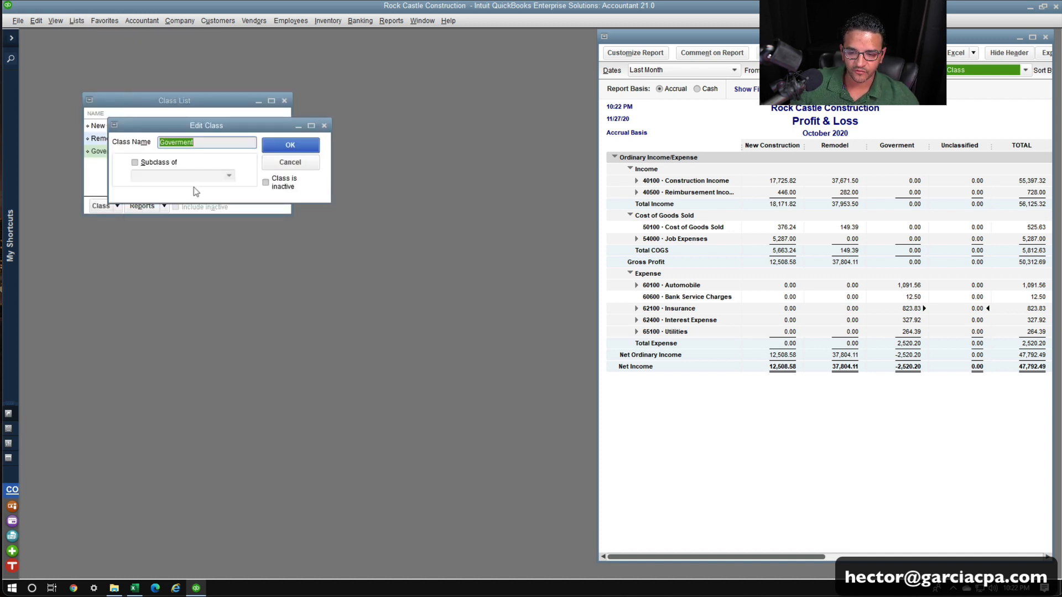
pyautogui.write('OVERHEAD')
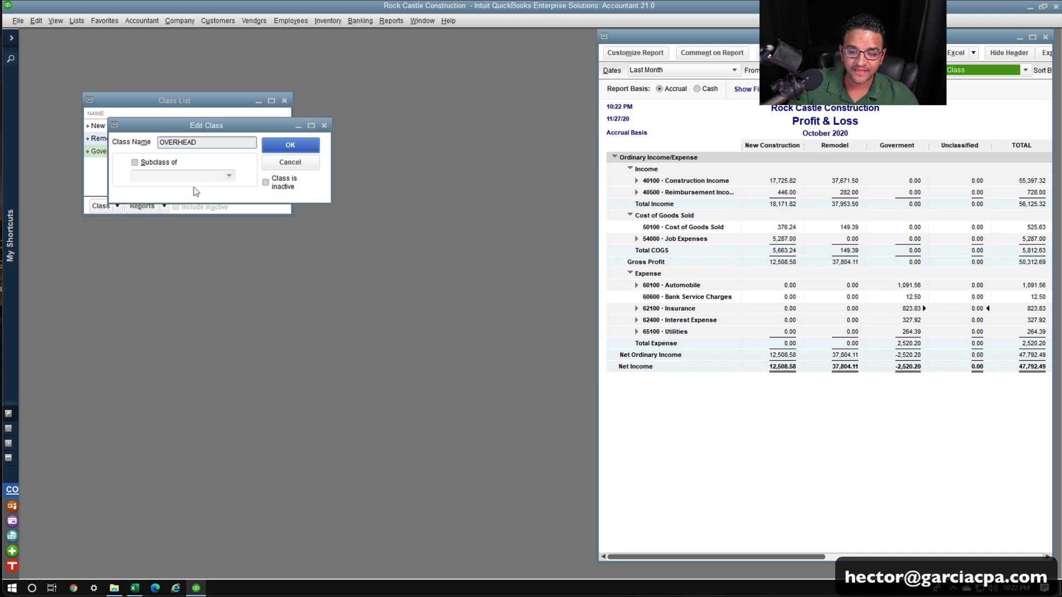
pyautogui.press('Return')
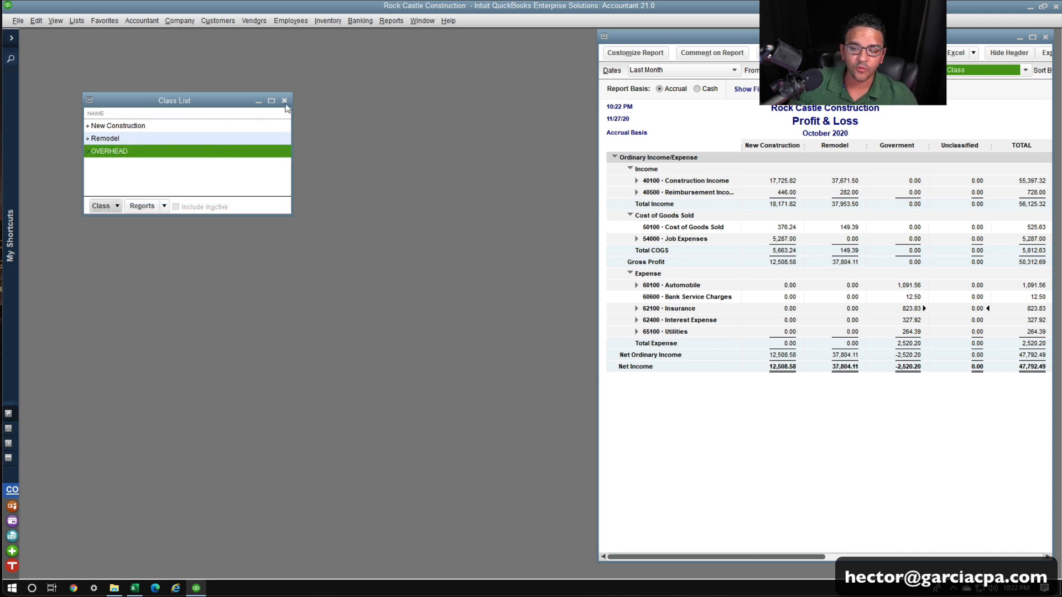
pyautogui.click(284, 100)
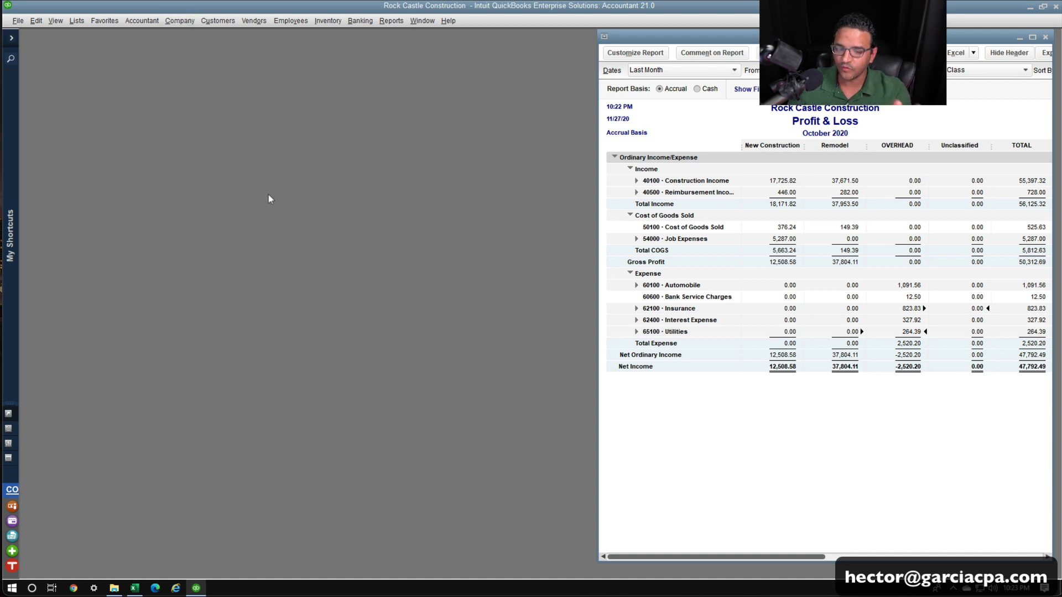
# Start a new Service item from the Item List and mark it as used in assemblies or performed by a subcontractor or partner.
pyautogui.click(76, 20)
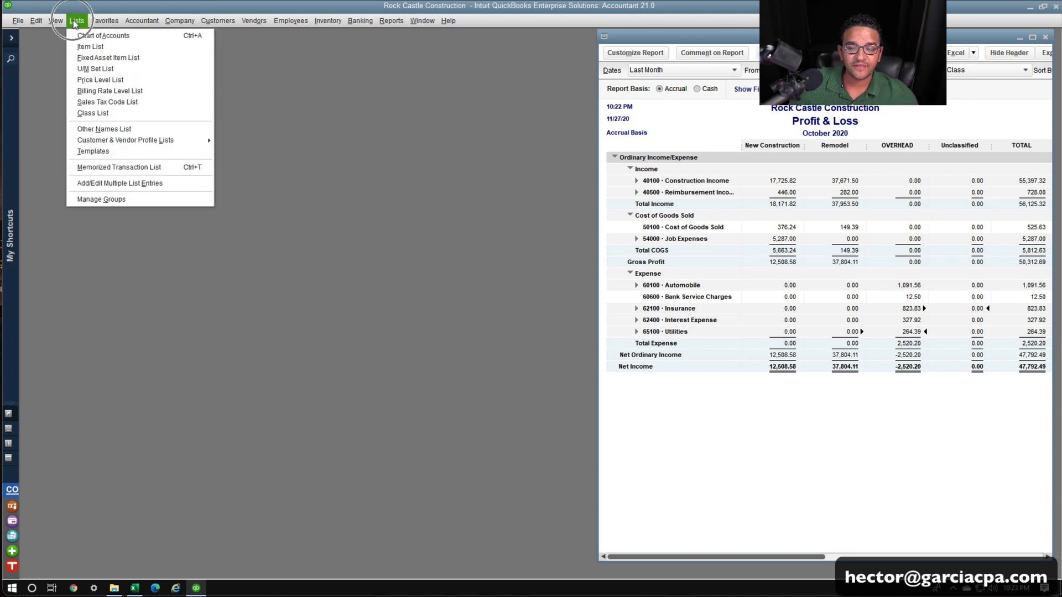
pyautogui.click(102, 48)
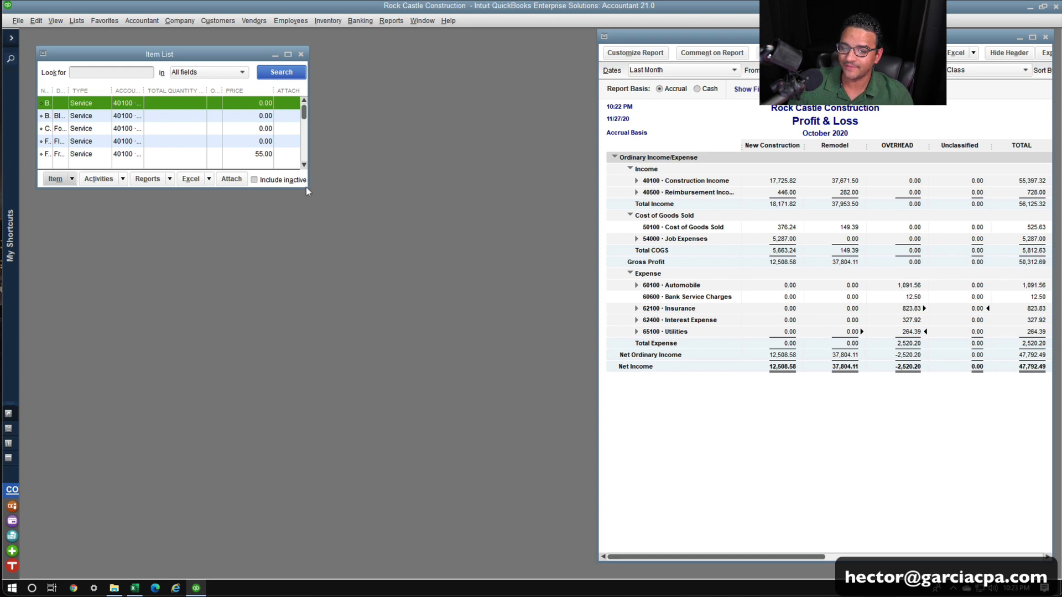
pyautogui.moveTo(304, 183); pyautogui.dragTo(624, 500)
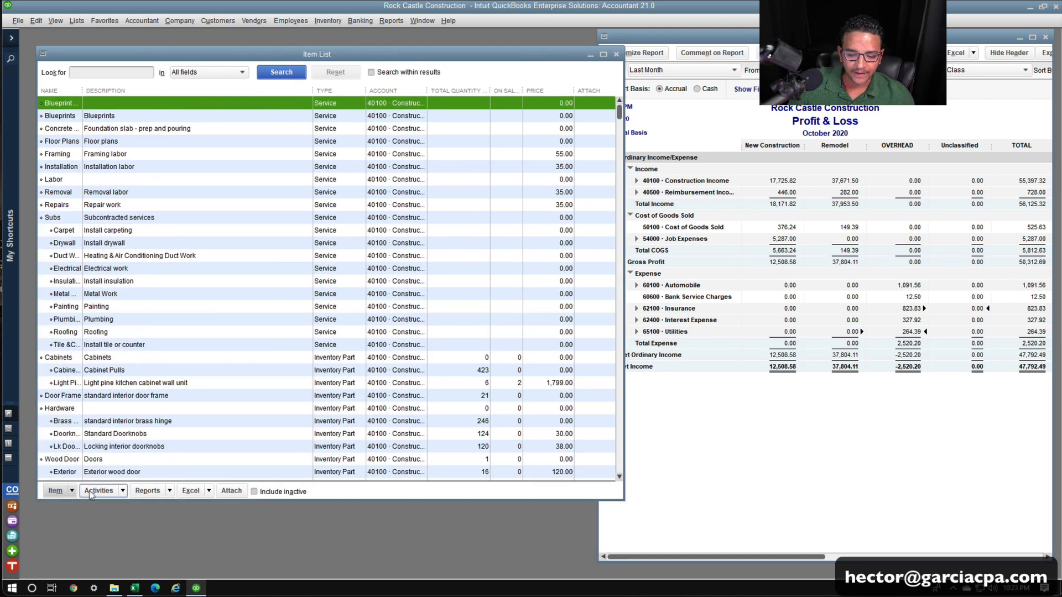
pyautogui.click(68, 491)
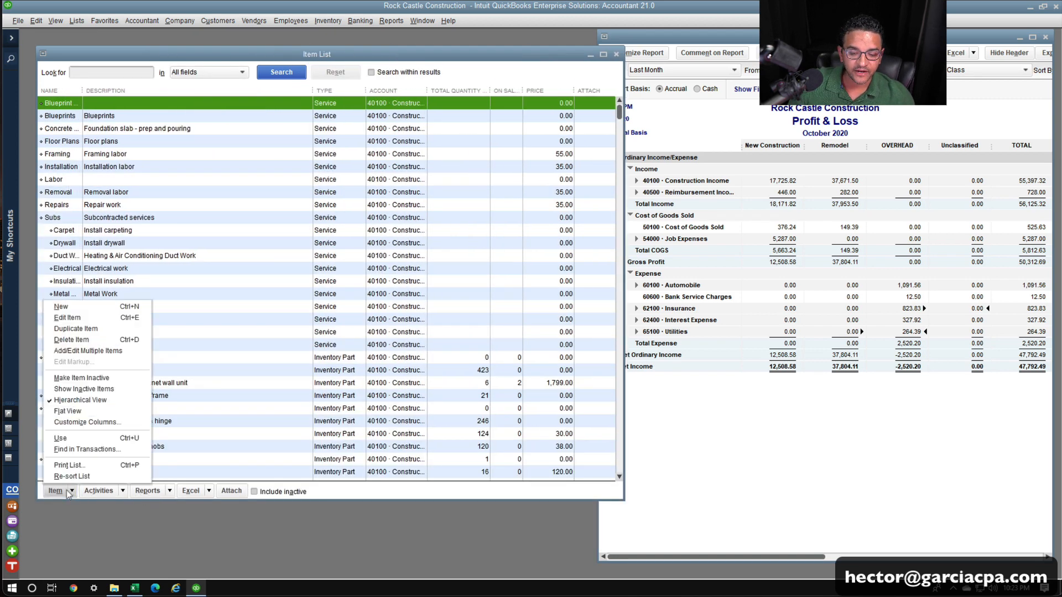
pyautogui.click(65, 307)
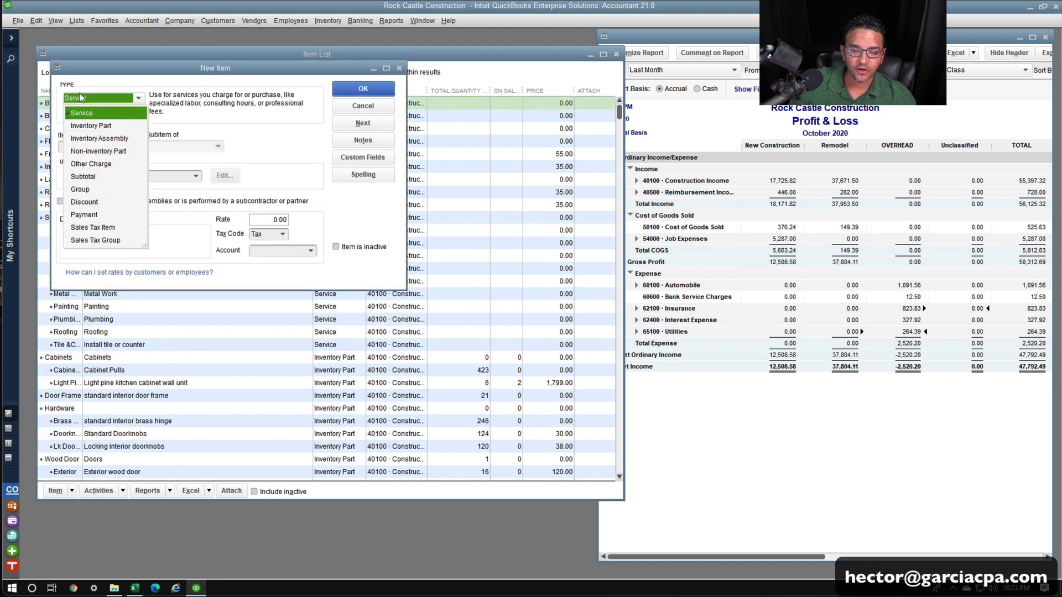
pyautogui.click(89, 116)
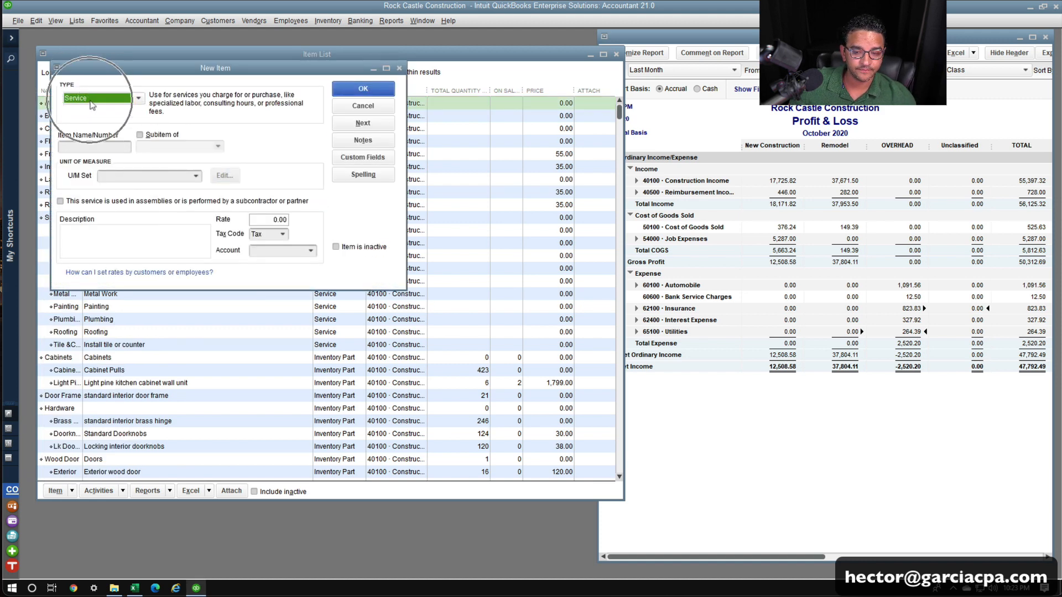
pyautogui.click(61, 201)
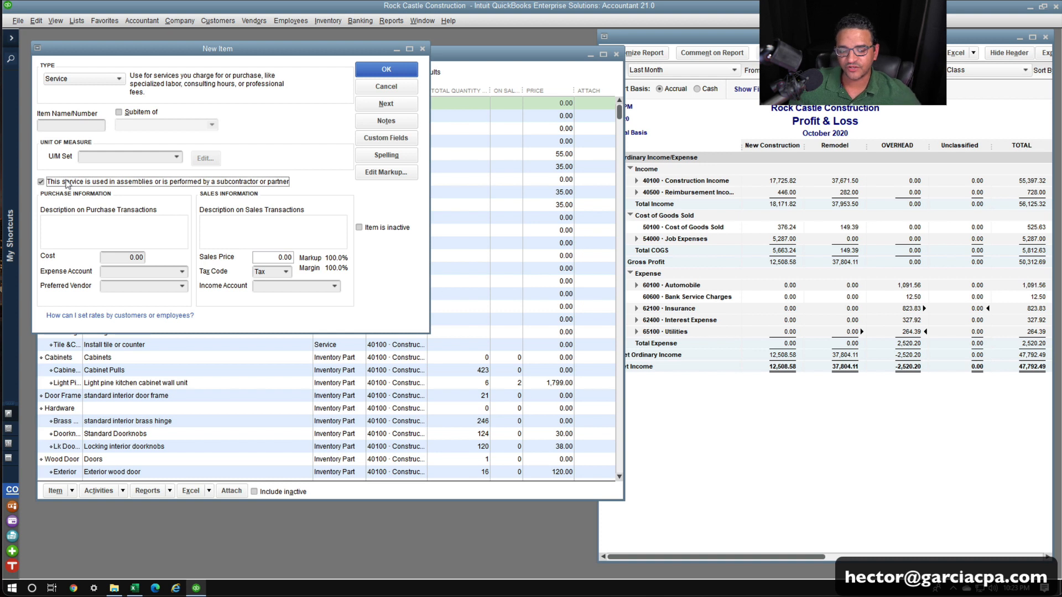
# Set both the expense and income accounts of the new item to 60100 Automobile, with a cost of 1.
pyautogui.click(131, 271)
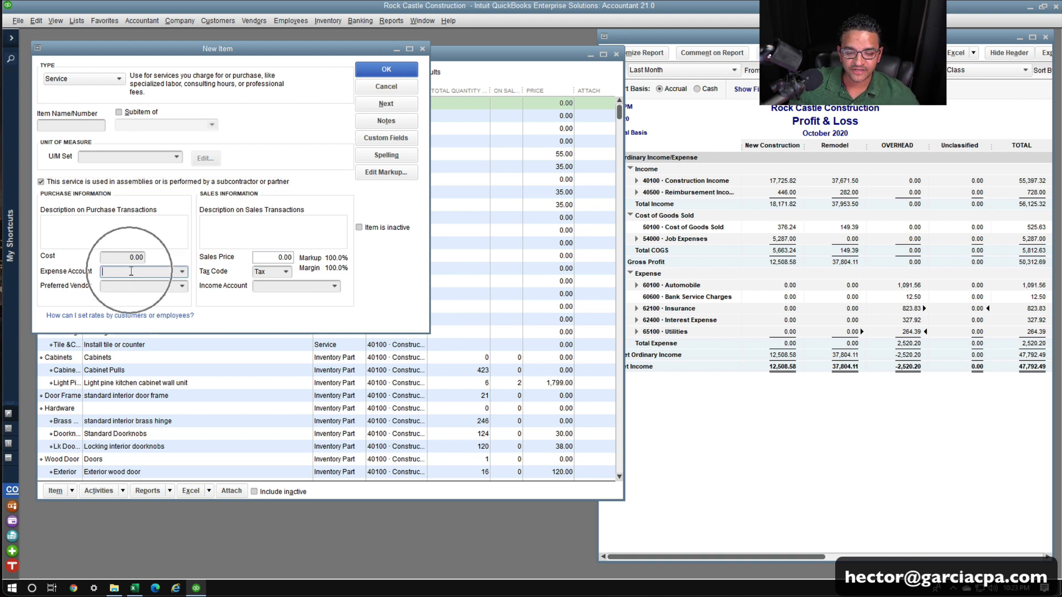
pyautogui.write('aut')
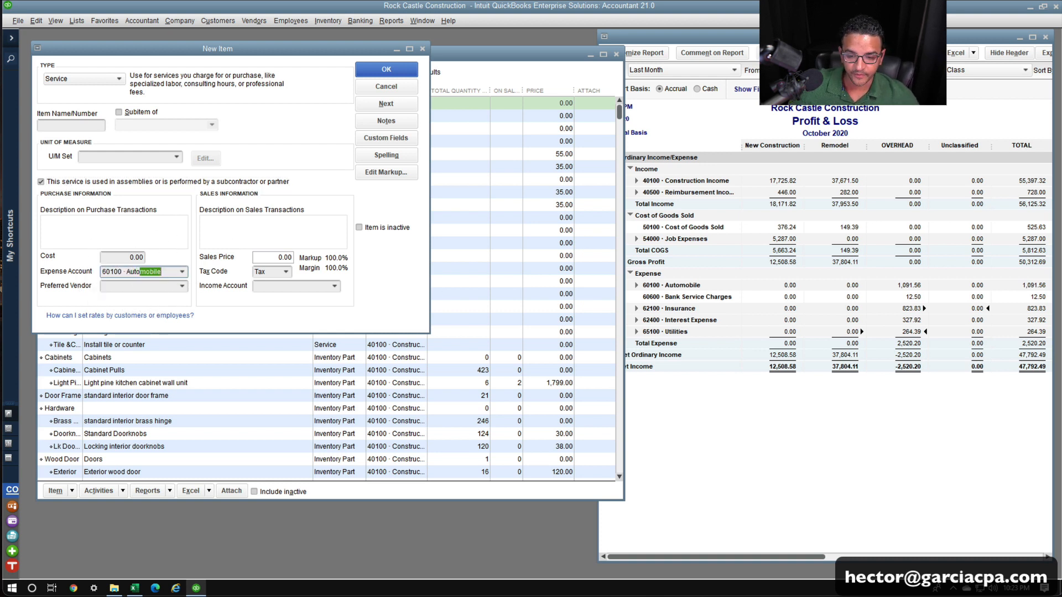
pyautogui.moveTo(170, 271); pyautogui.dragTo(91, 269)
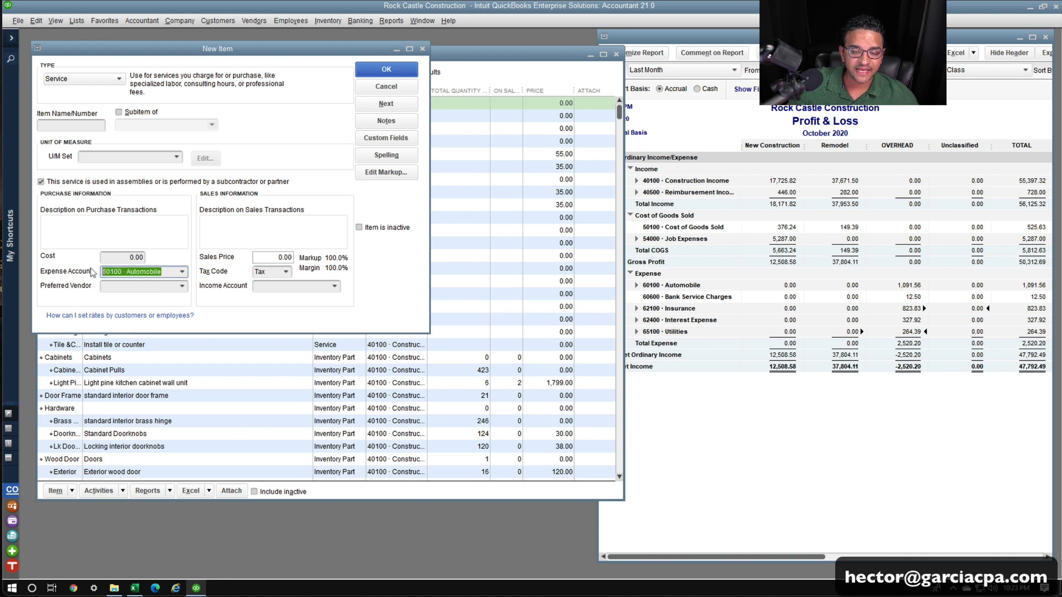
pyautogui.click(287, 286)
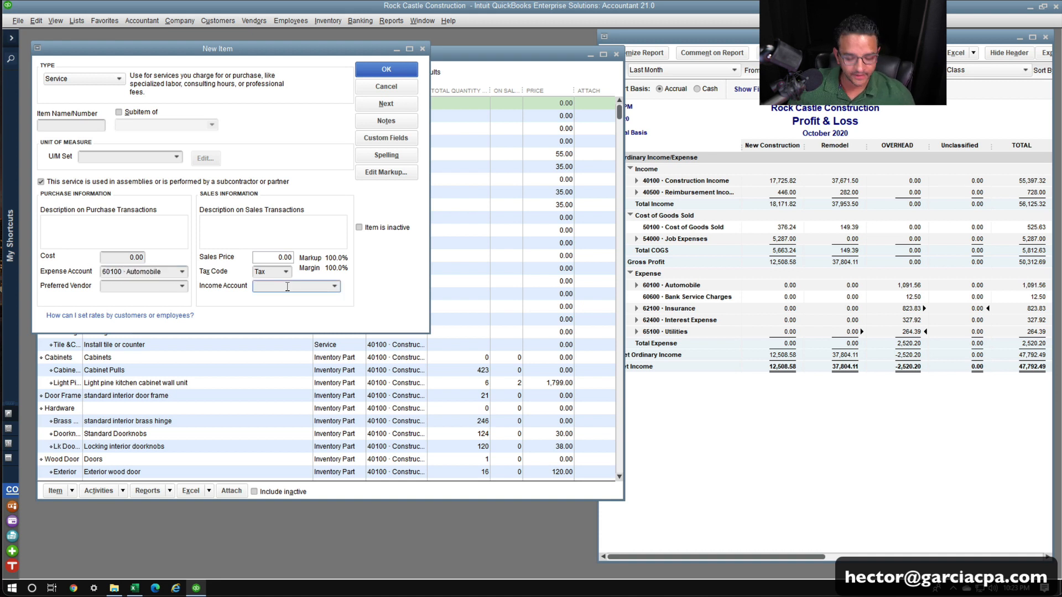
pyautogui.write('auto')
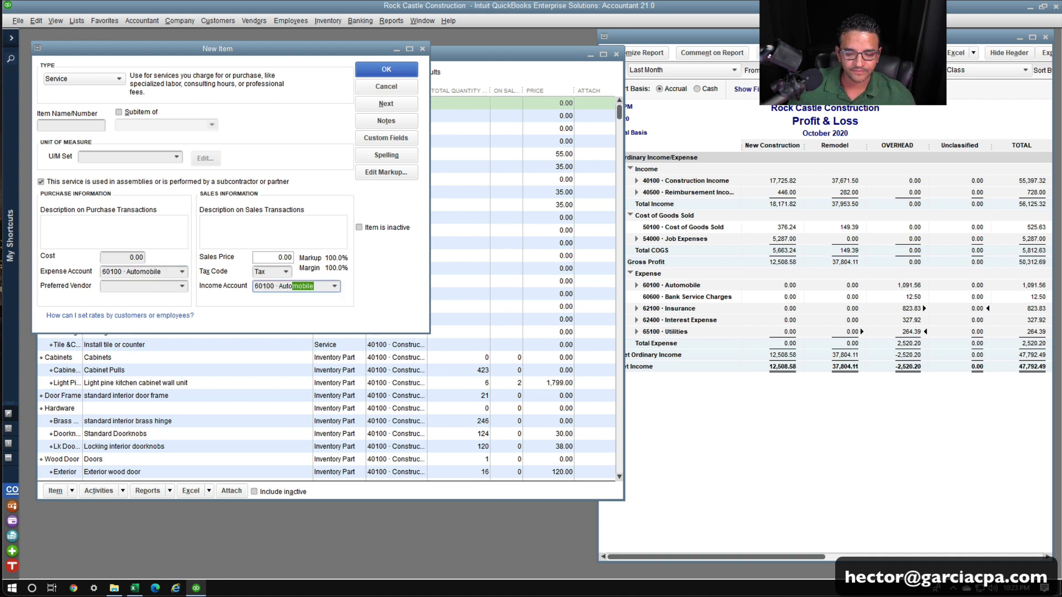
pyautogui.press('Tab')
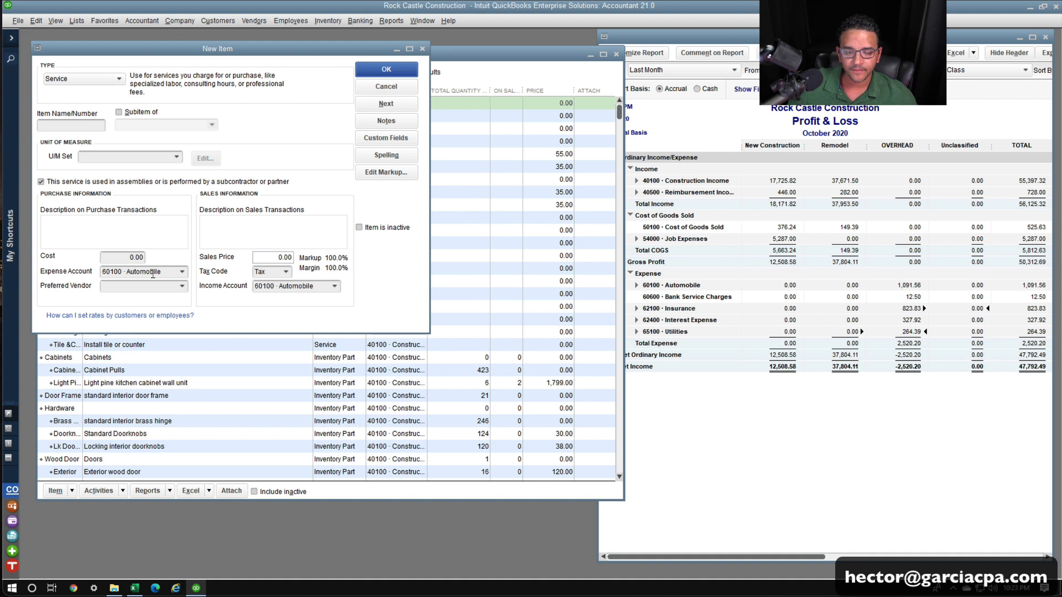
pyautogui.click(124, 257)
pyautogui.write('1')
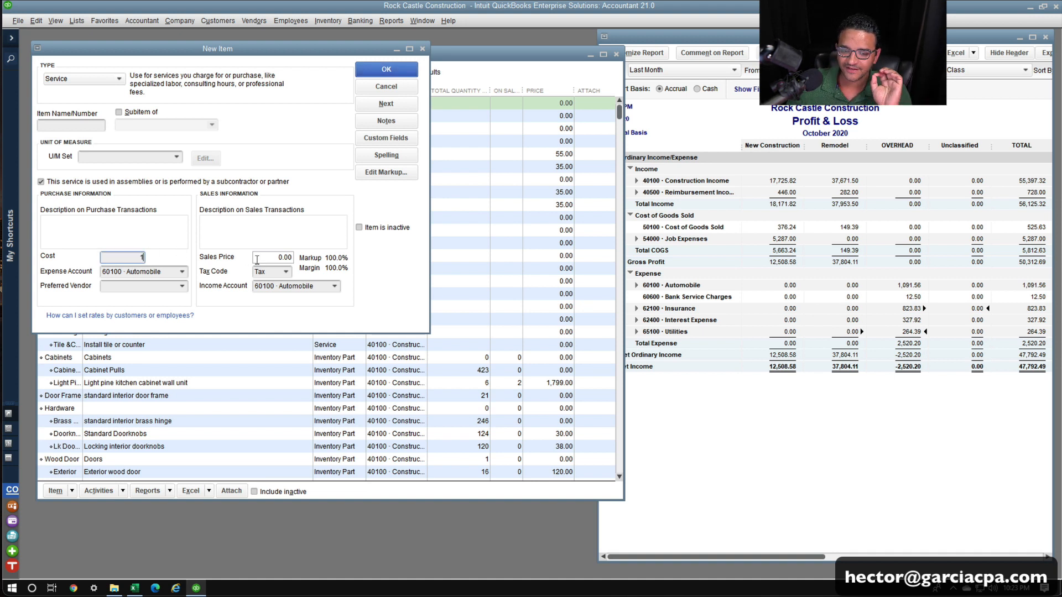
# Name the new service item Automobile Allocation.
pyautogui.click(53, 125)
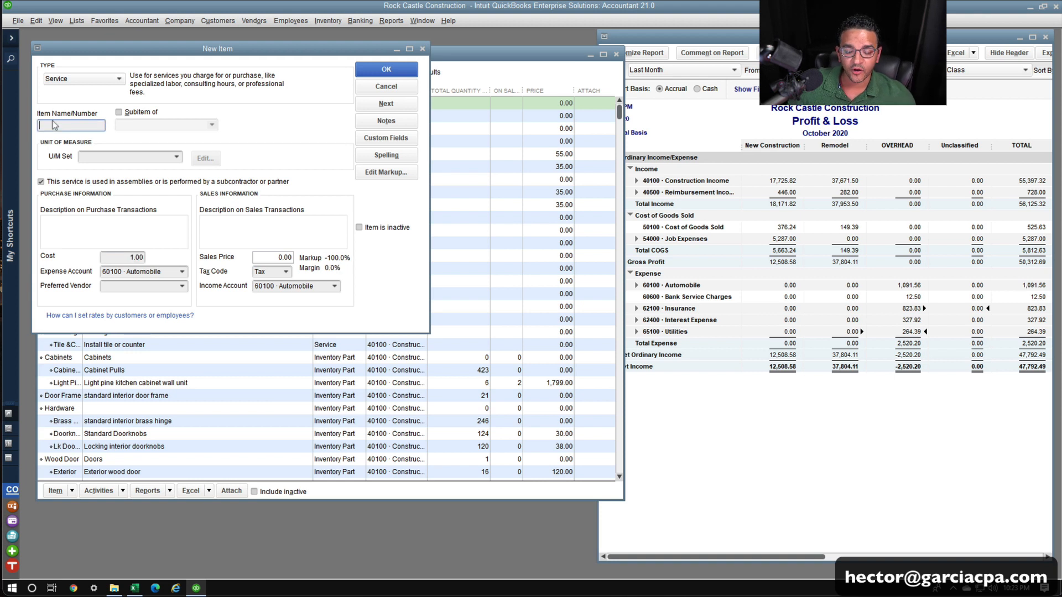
pyautogui.write('Automobile Alloc')
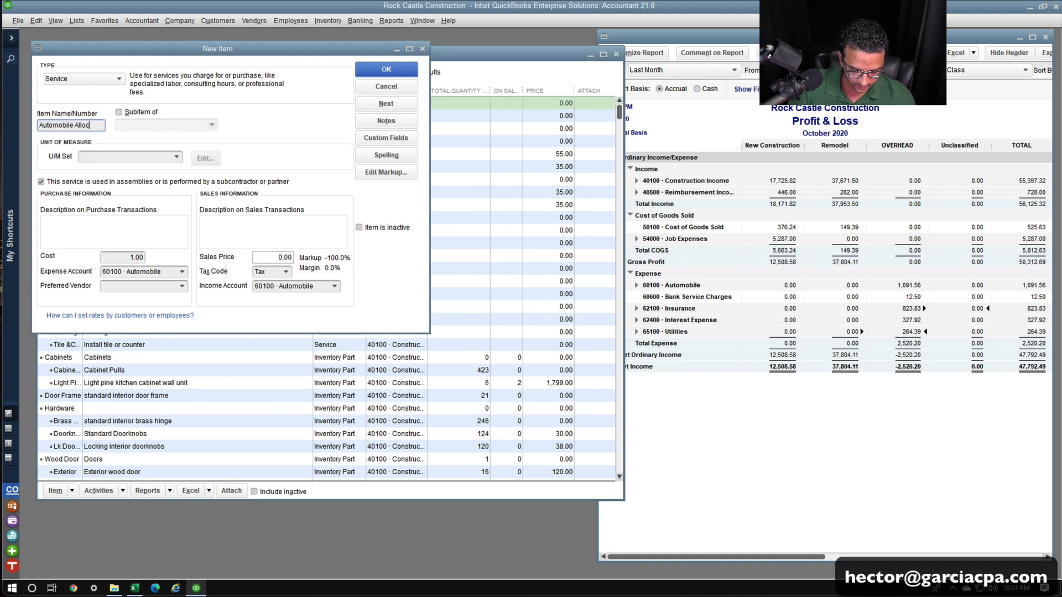
pyautogui.write('ation')
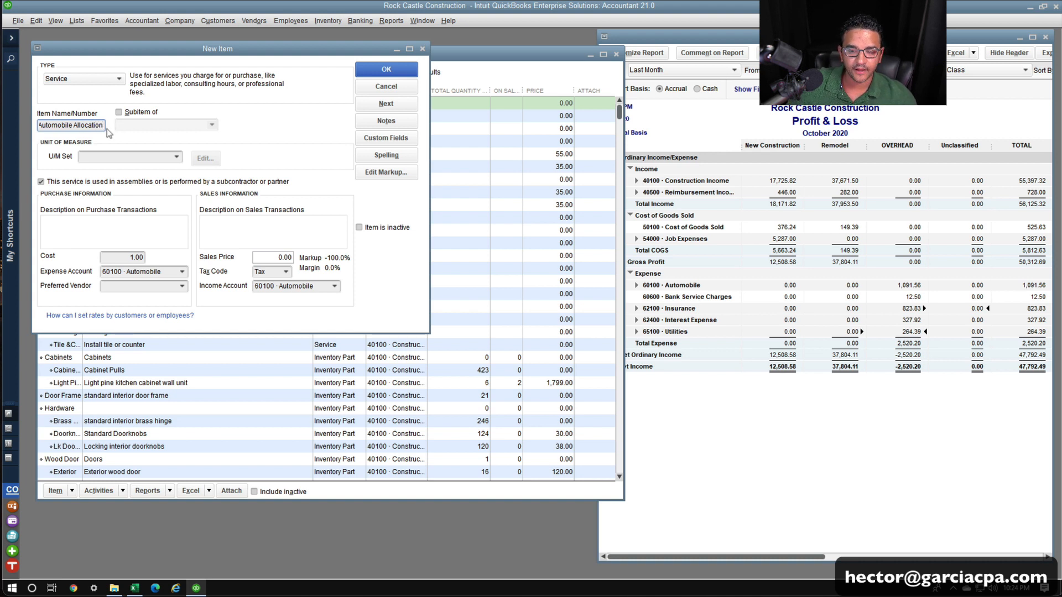
pyautogui.moveTo(104, 126); pyautogui.dragTo(3, 118)
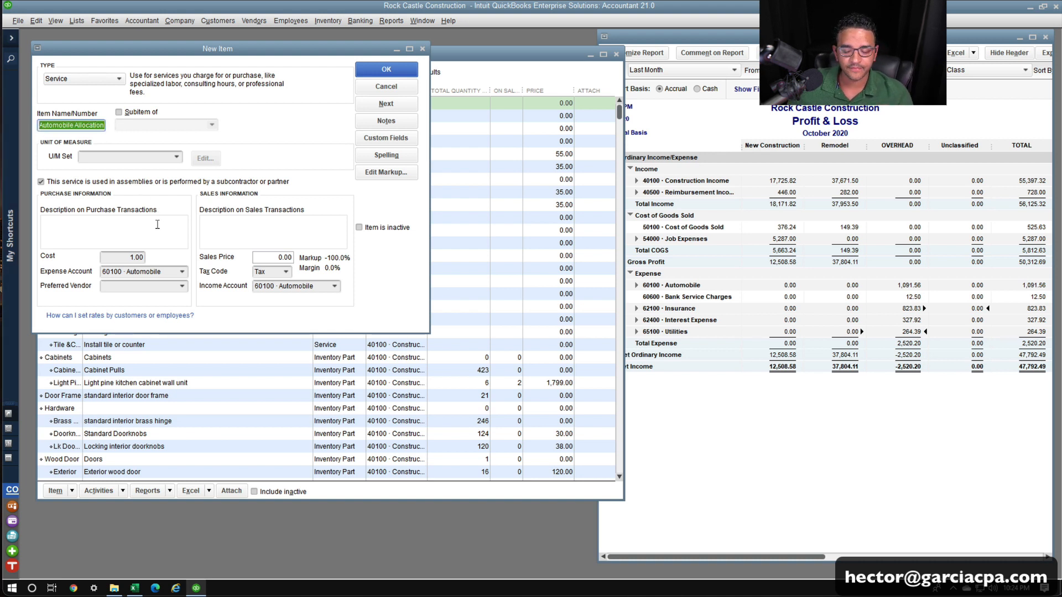
pyautogui.click(74, 125)
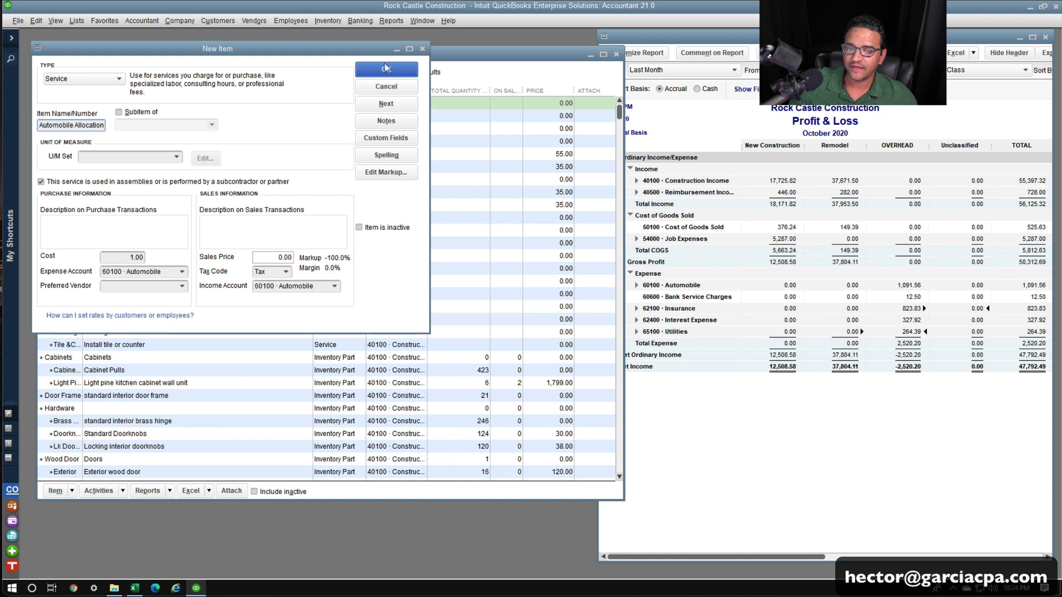
# Save the new Automobile Allocation service item.
pyautogui.press('ctrl')
pyautogui.press('ctrl')
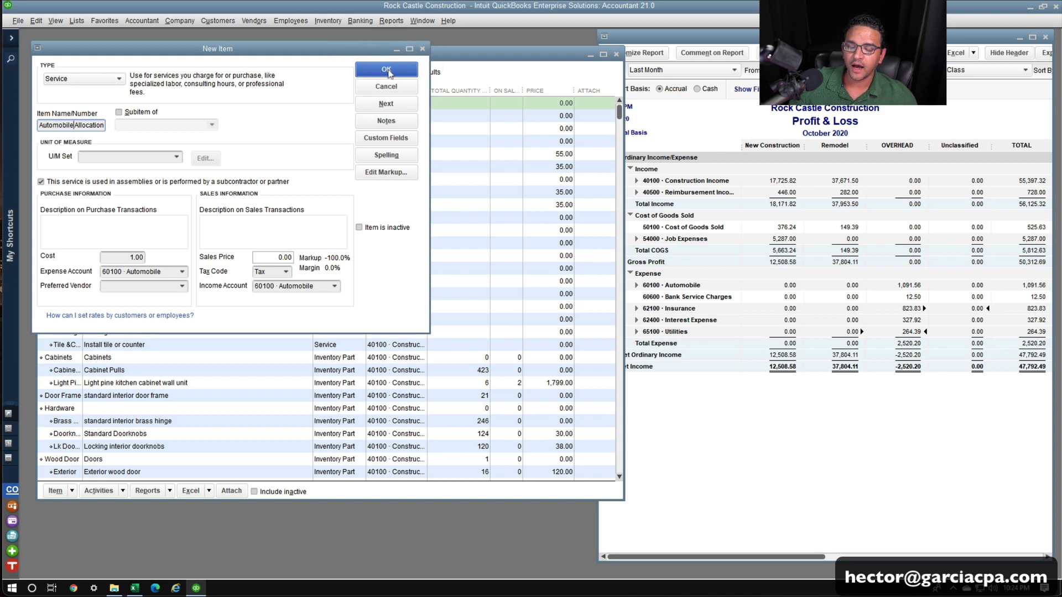
pyautogui.press('ctrl')
pyautogui.click(386, 69)
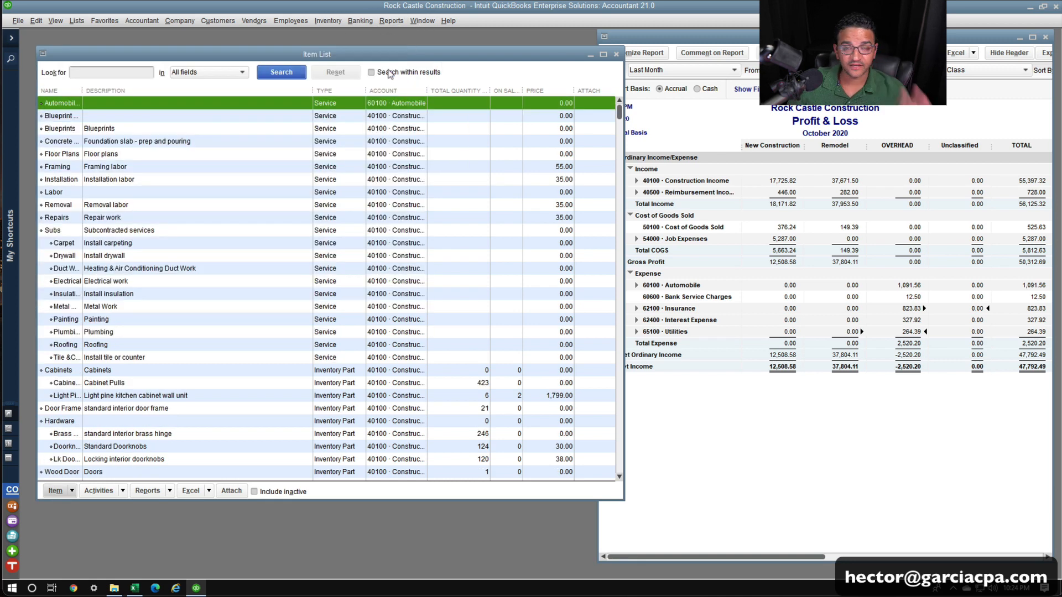
# Start a new Group item from the Item List and name it REALLOCATION-AUTO.
pyautogui.click(72, 491)
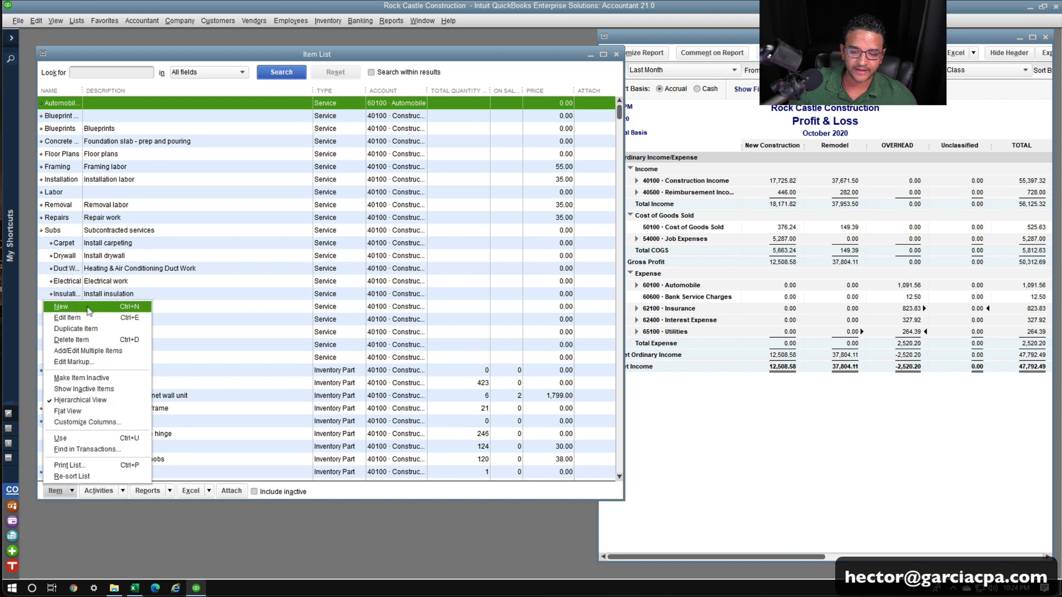
pyautogui.click(88, 307)
pyautogui.click(58, 162)
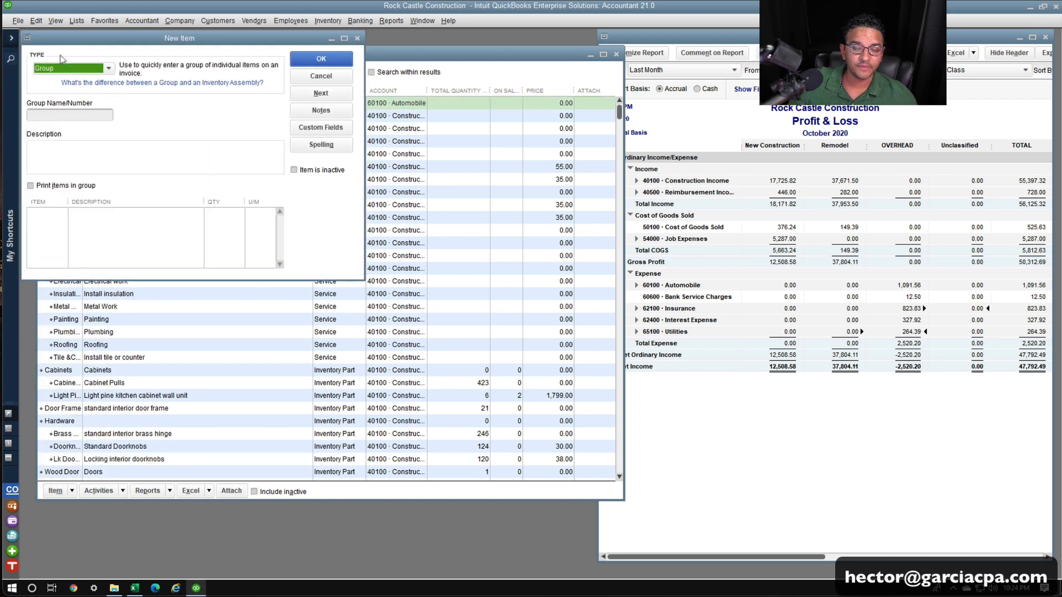
pyautogui.click(60, 114)
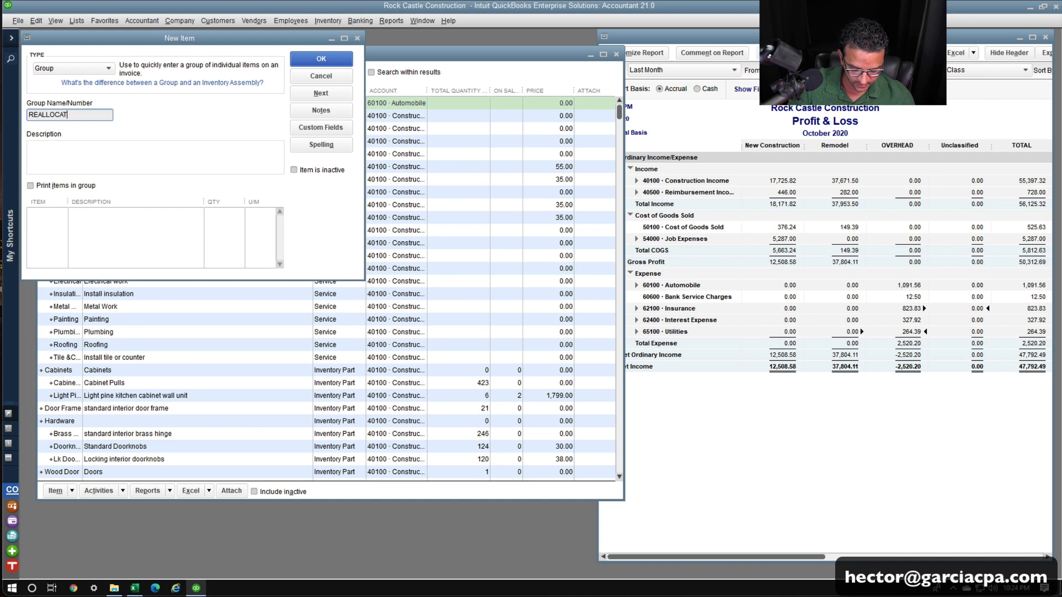
pyautogui.write('REALLOCATION-AUTO')
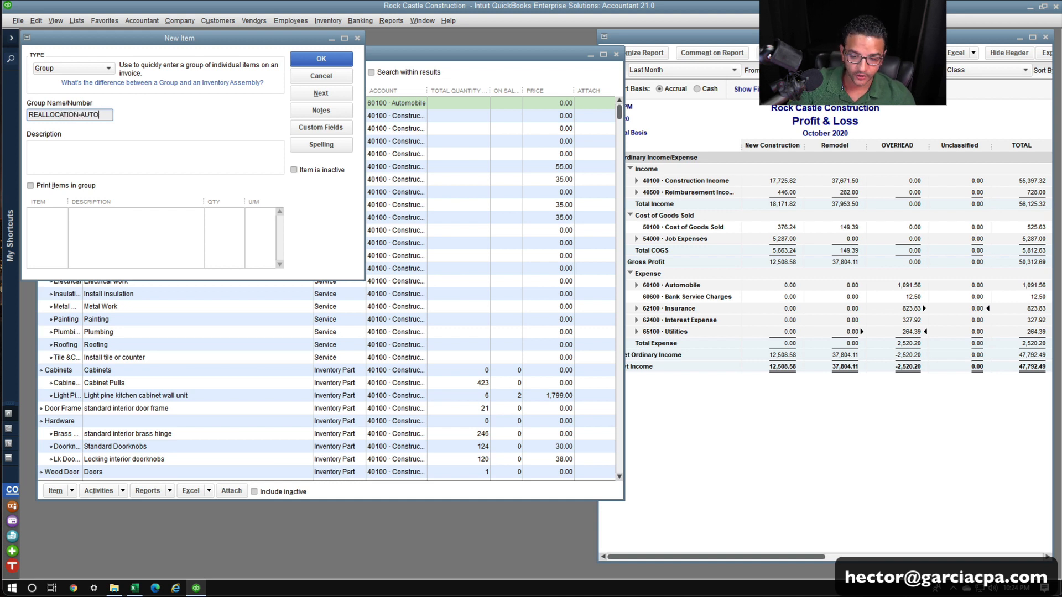
pyautogui.moveTo(113, 115); pyautogui.dragTo(5, 103)
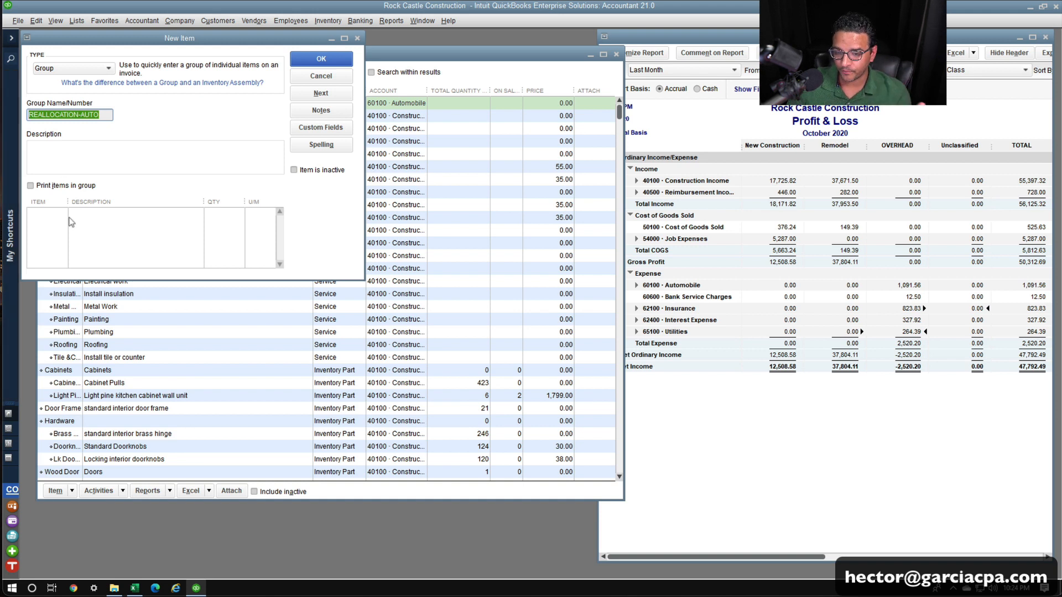
# Add Automobile Allocation on three lines of the group and adjust the item column's width to show the full names.
pyautogui.click(61, 215)
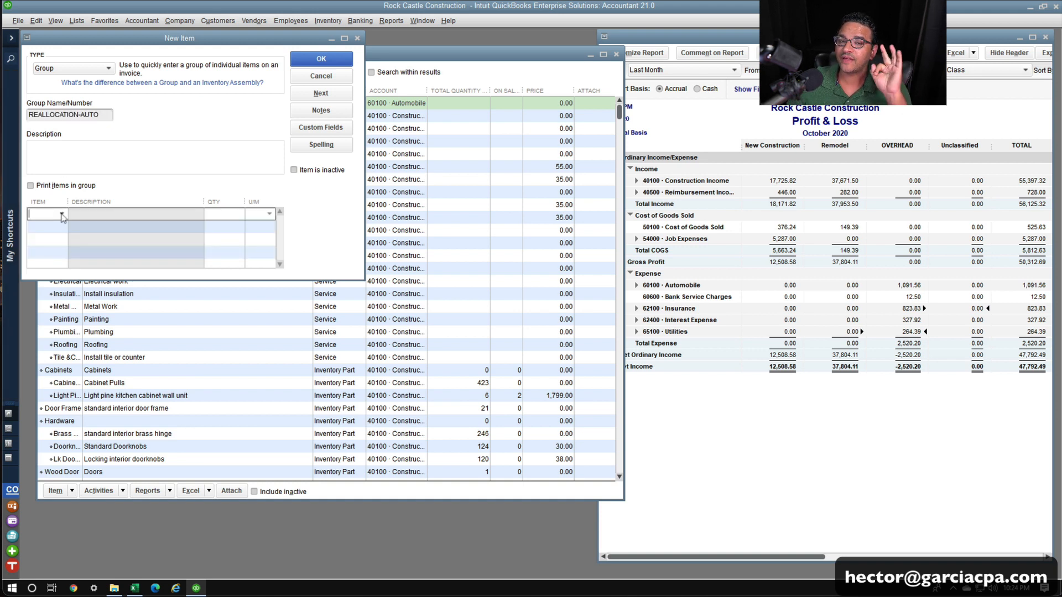
pyautogui.write('ation')
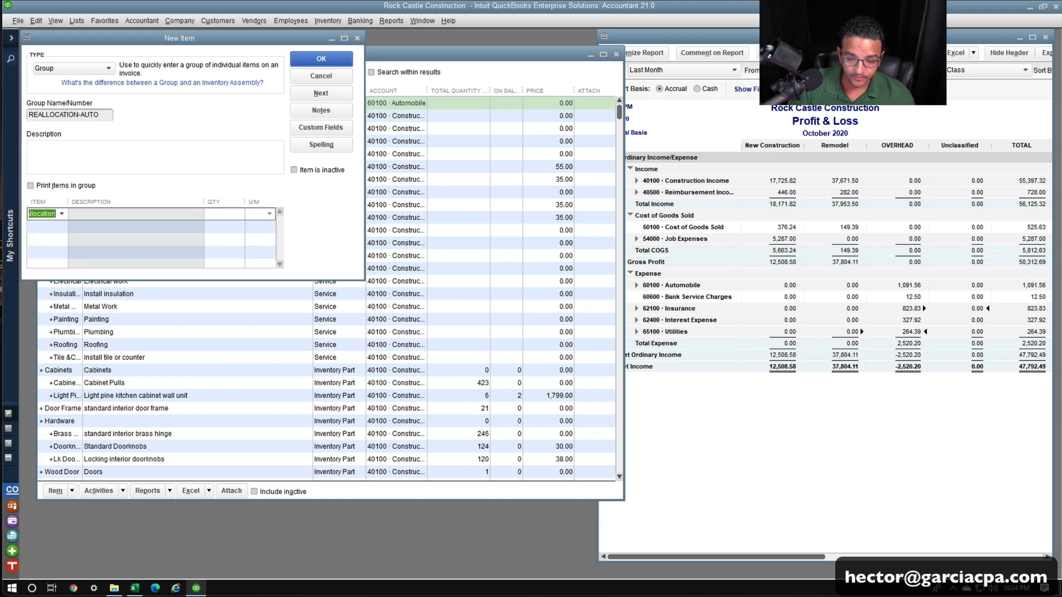
pyautogui.click(55, 227)
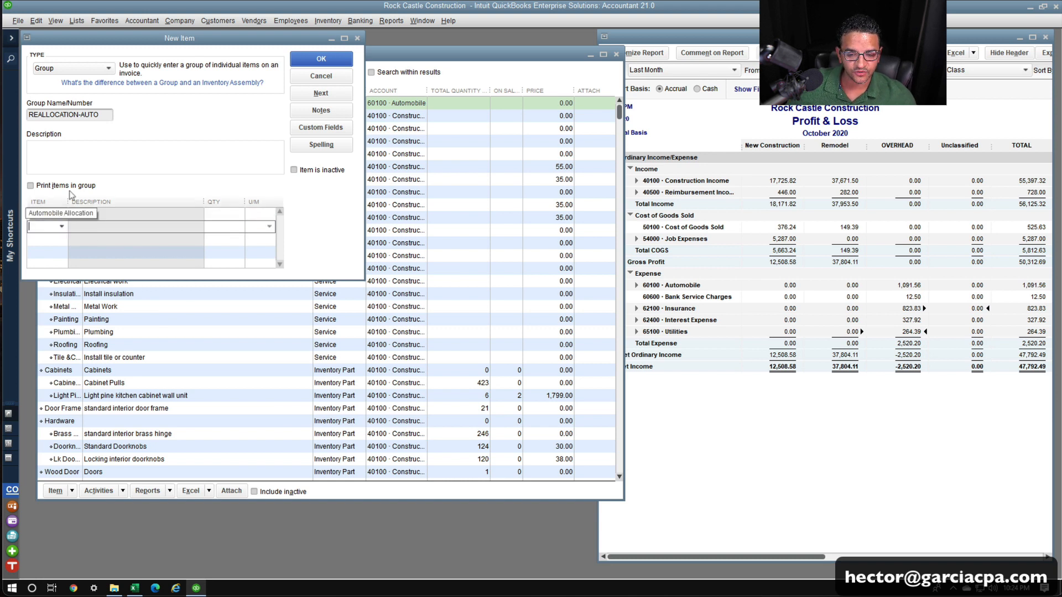
pyautogui.moveTo(68, 200); pyautogui.dragTo(171, 193)
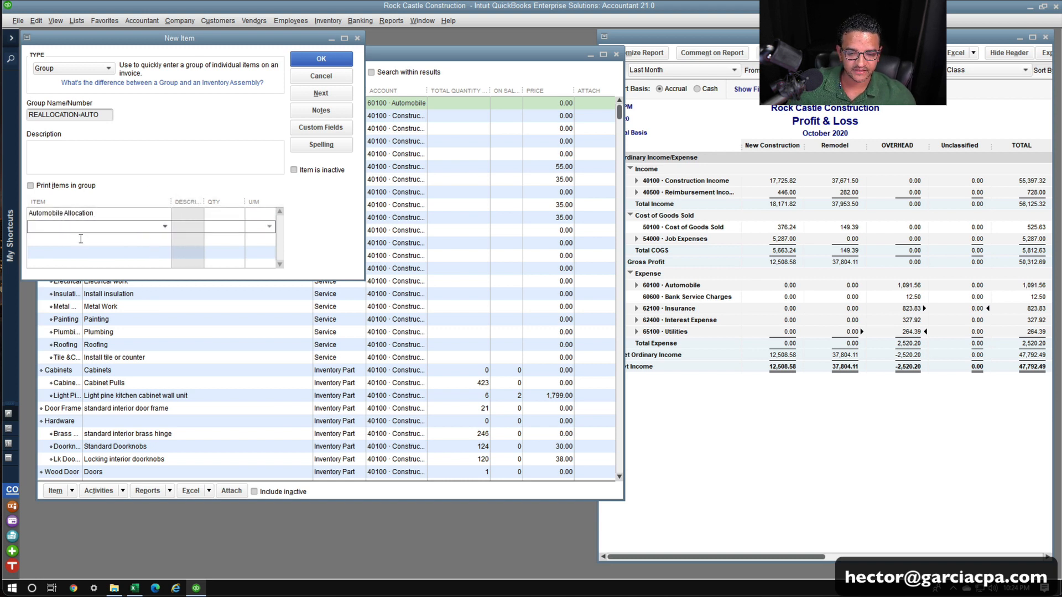
pyautogui.write('auti')
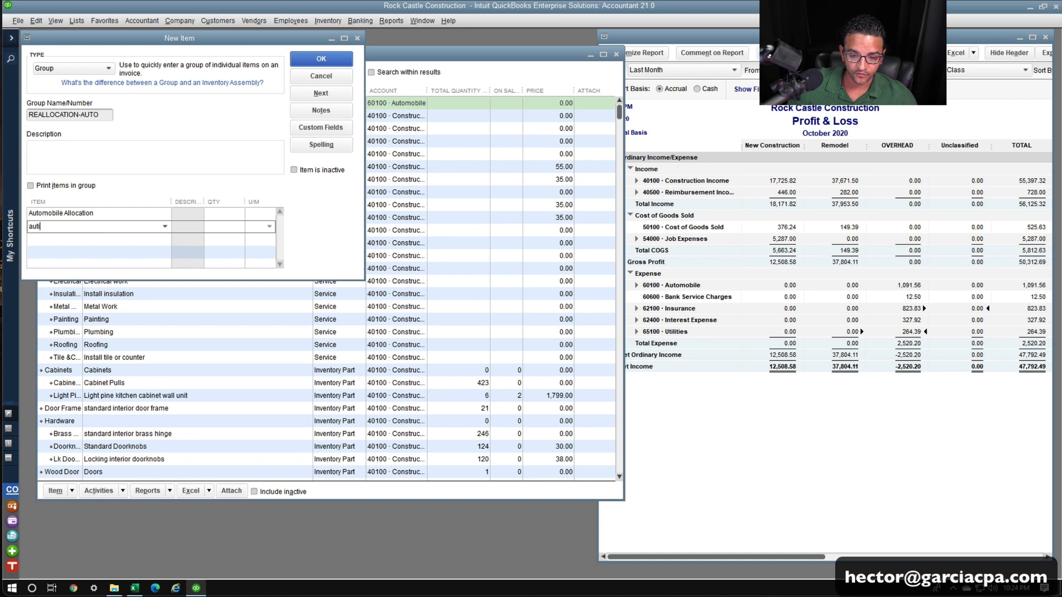
pyautogui.press('BackSpace')
pyautogui.press('BackSpace')
pyautogui.write('tomobile Allocation')
pyautogui.press('Tab')
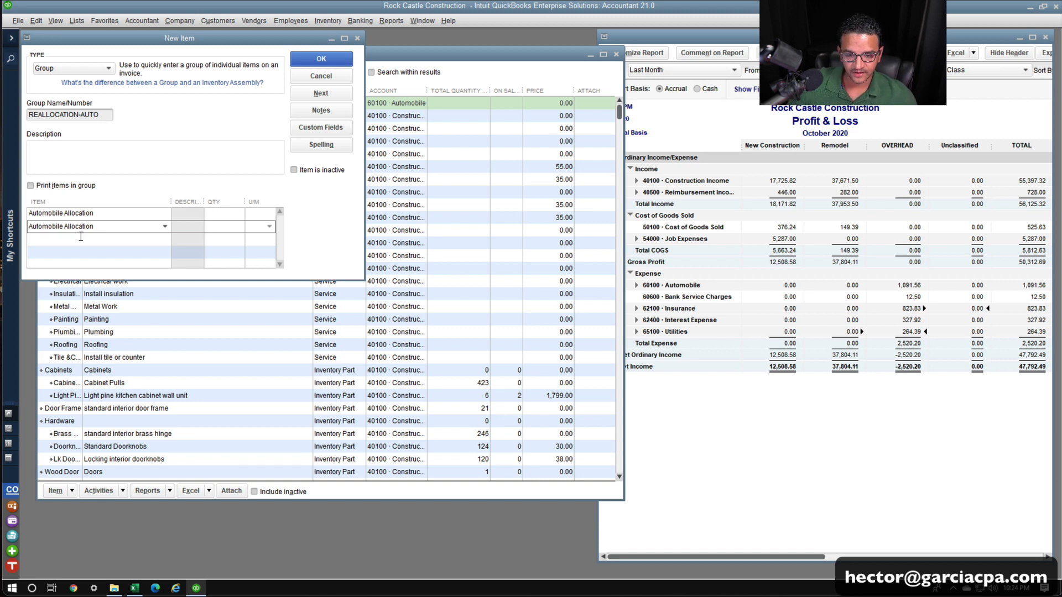
pyautogui.click(81, 240)
pyautogui.write('Automobile Allocation')
pyautogui.press('Tab')
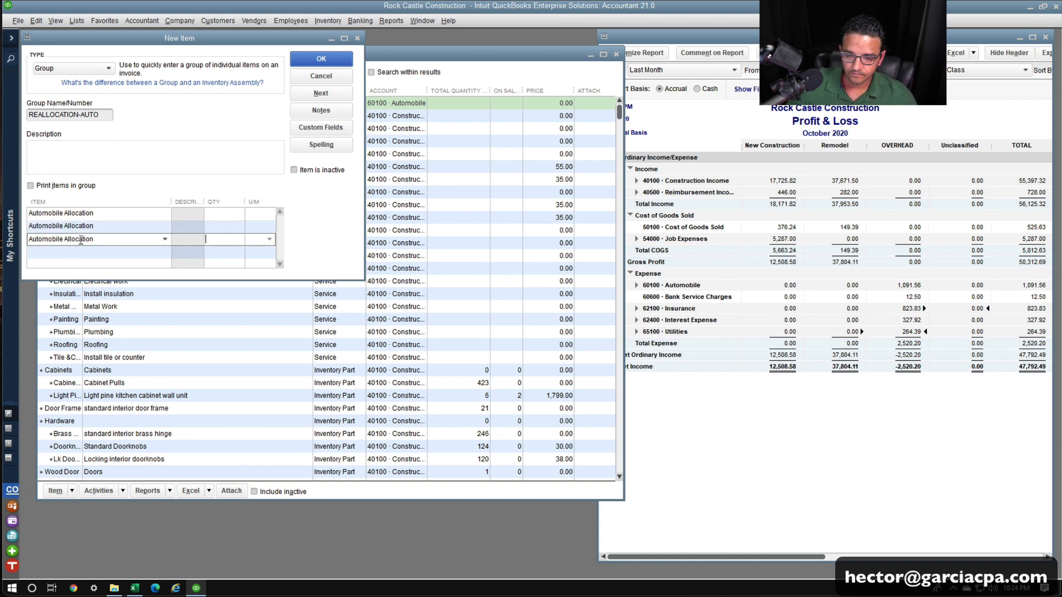
pyautogui.moveTo(172, 201); pyautogui.dragTo(111, 195)
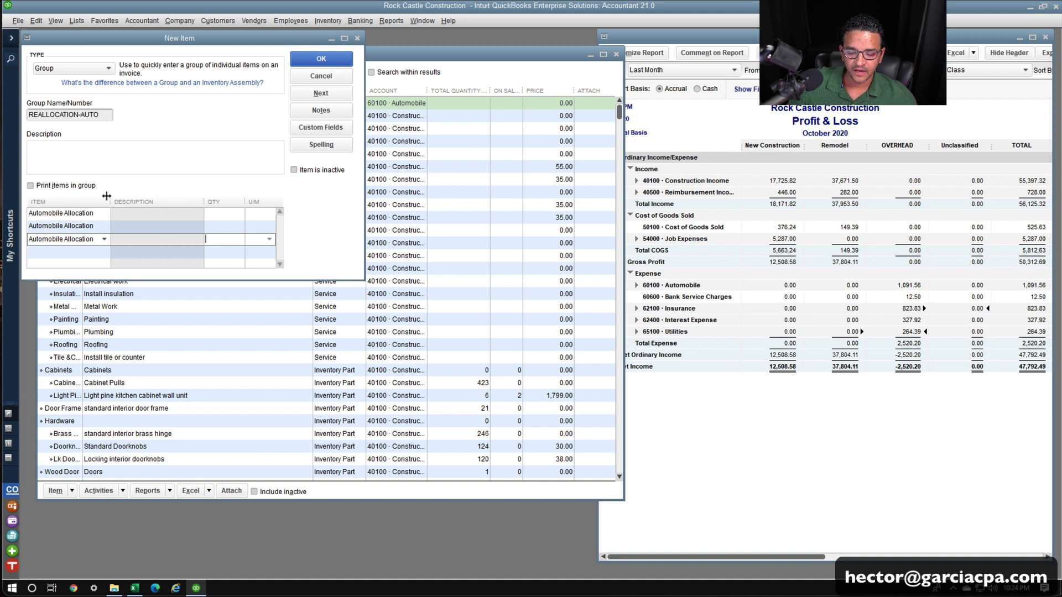
# Set the quantities of the three Automobile Allocation lines to -1, 0.7 and 0.3, and save the group item.
pyautogui.click(210, 215)
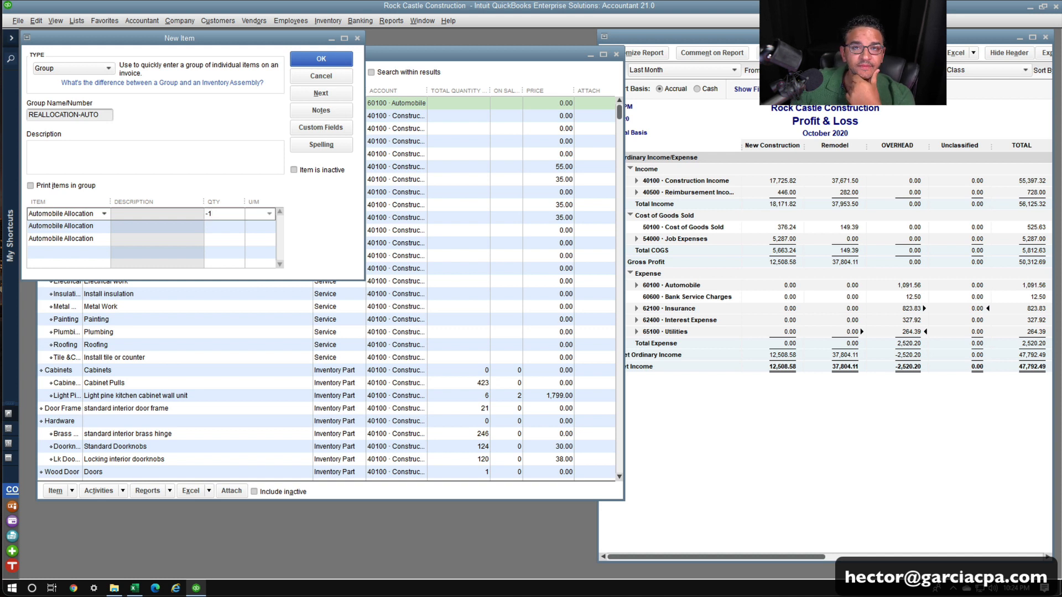
pyautogui.click(219, 227)
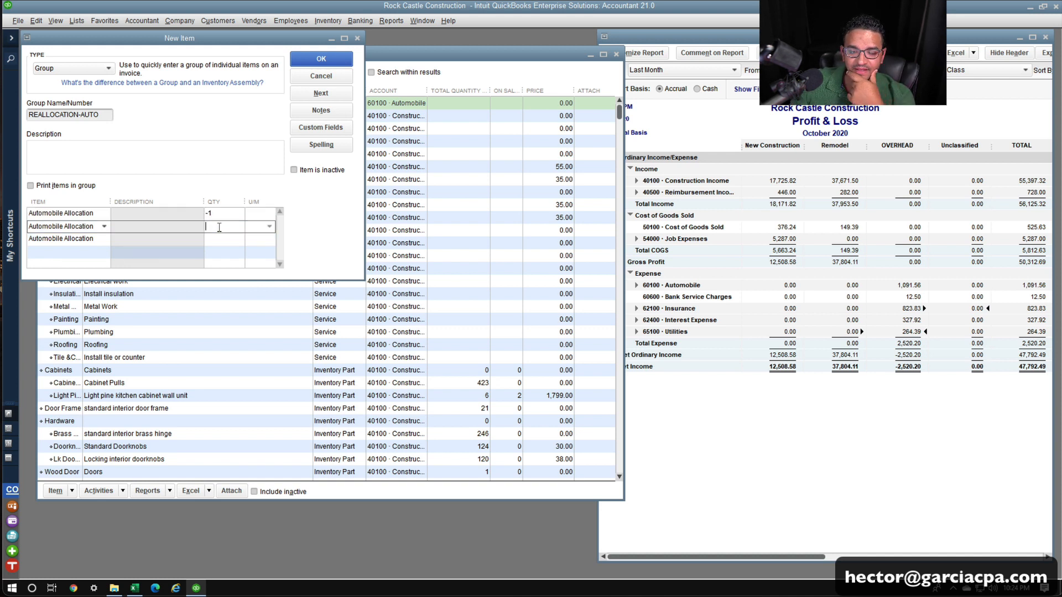
pyautogui.press('Tab')
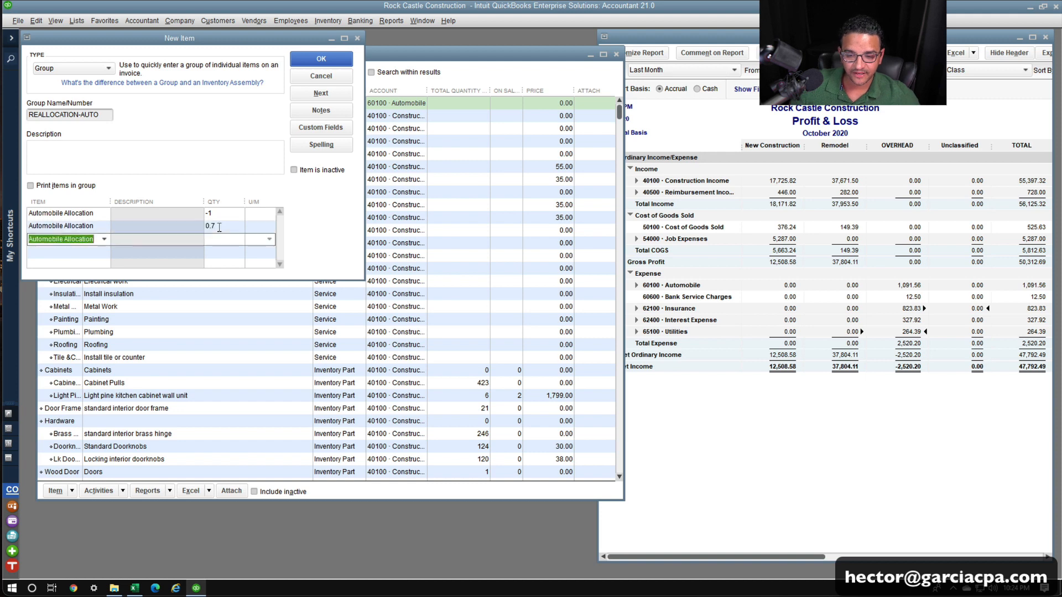
pyautogui.click(222, 240)
pyautogui.write('0.3')
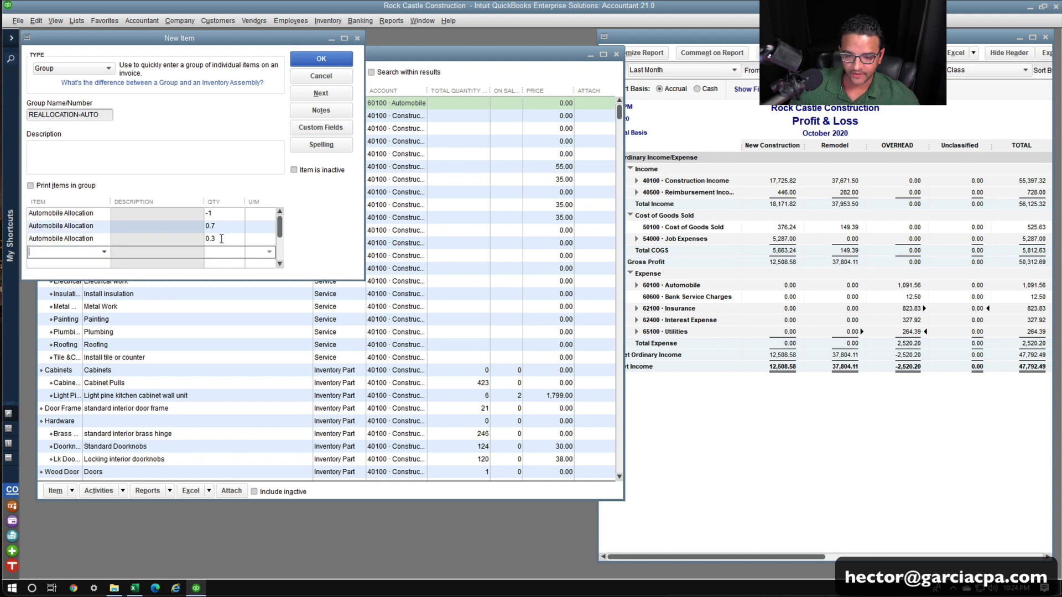
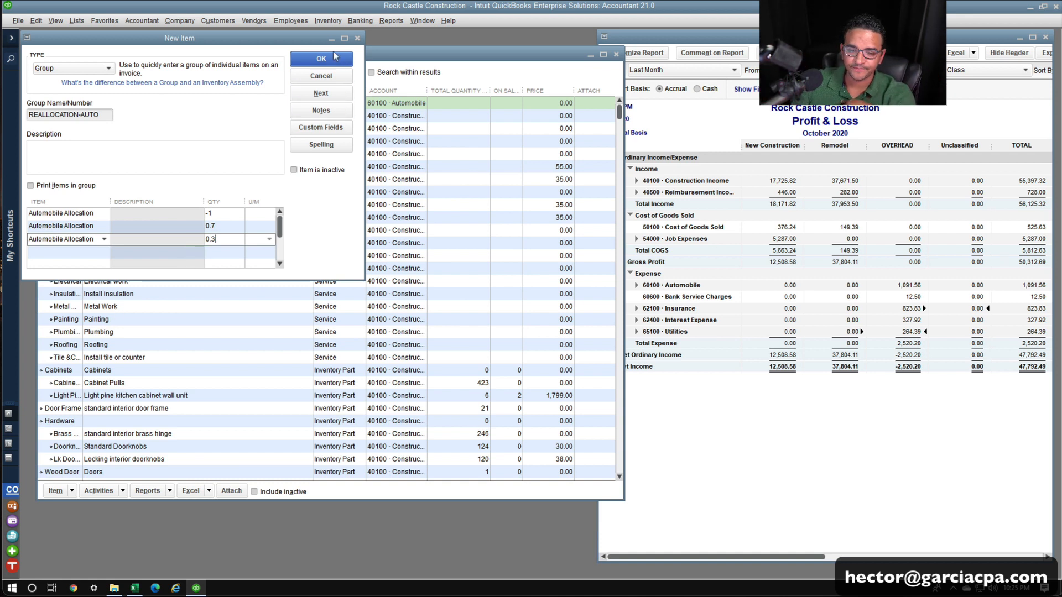
pyautogui.click(321, 59)
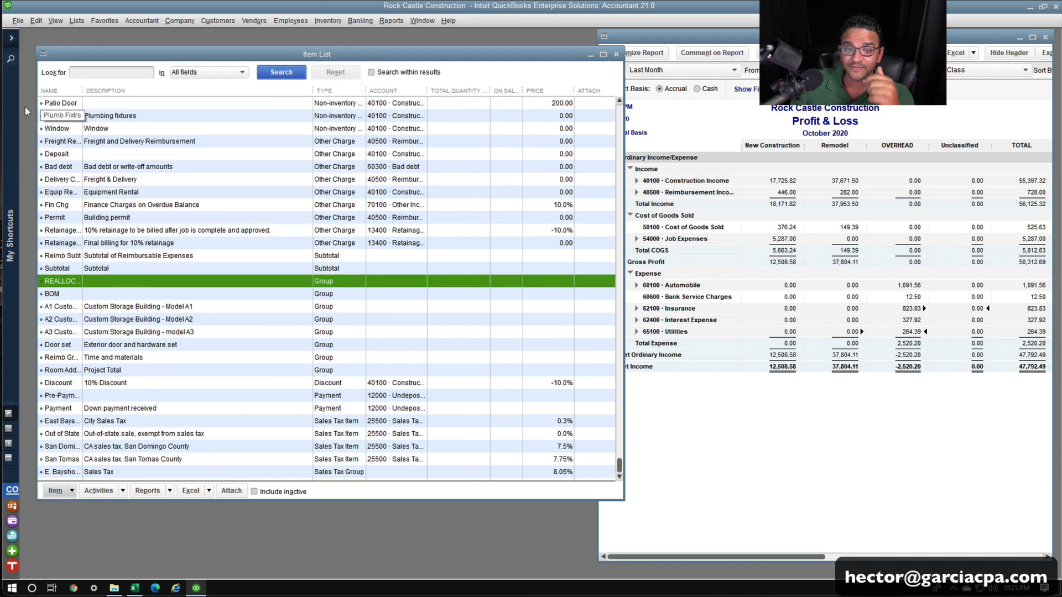
# Close the Item List after widening its name column, and open a new check on the 10100 Checking account.
pyautogui.moveTo(82, 90); pyautogui.dragTo(99, 90)
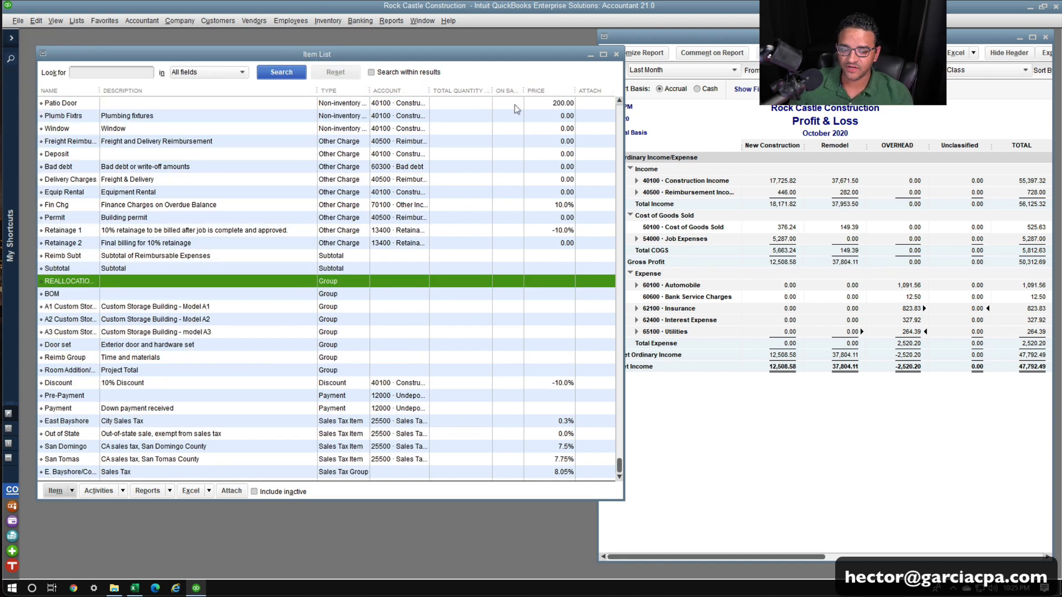
pyautogui.click(615, 55)
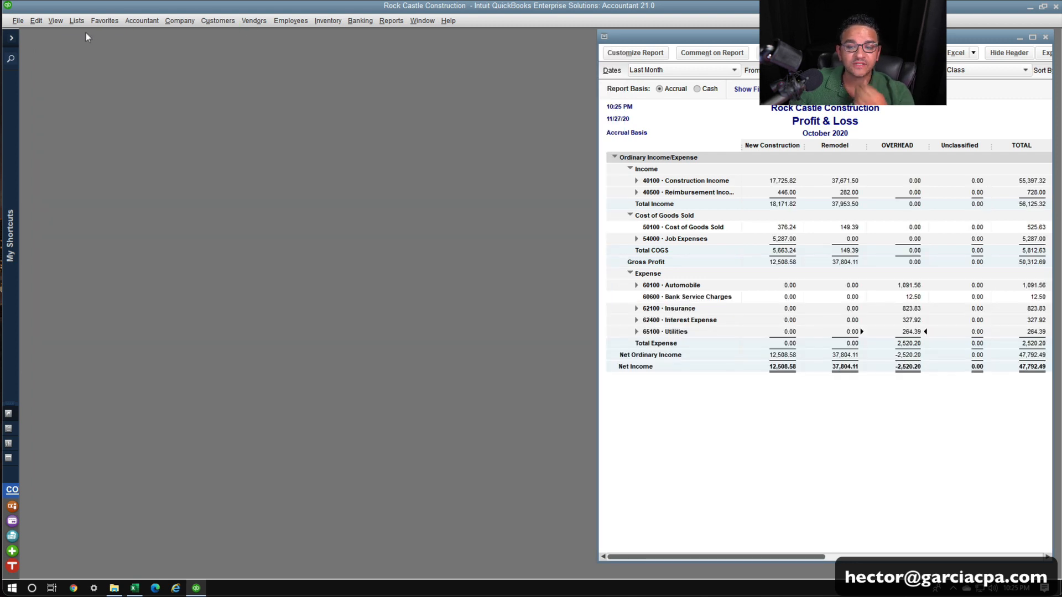
pyautogui.click(362, 23)
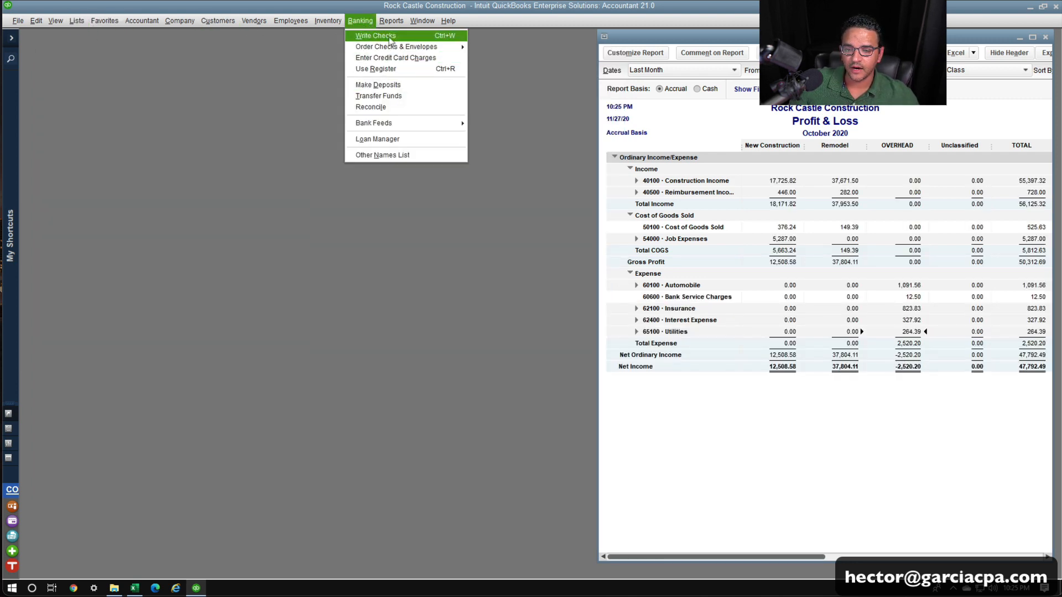
pyautogui.click(387, 36)
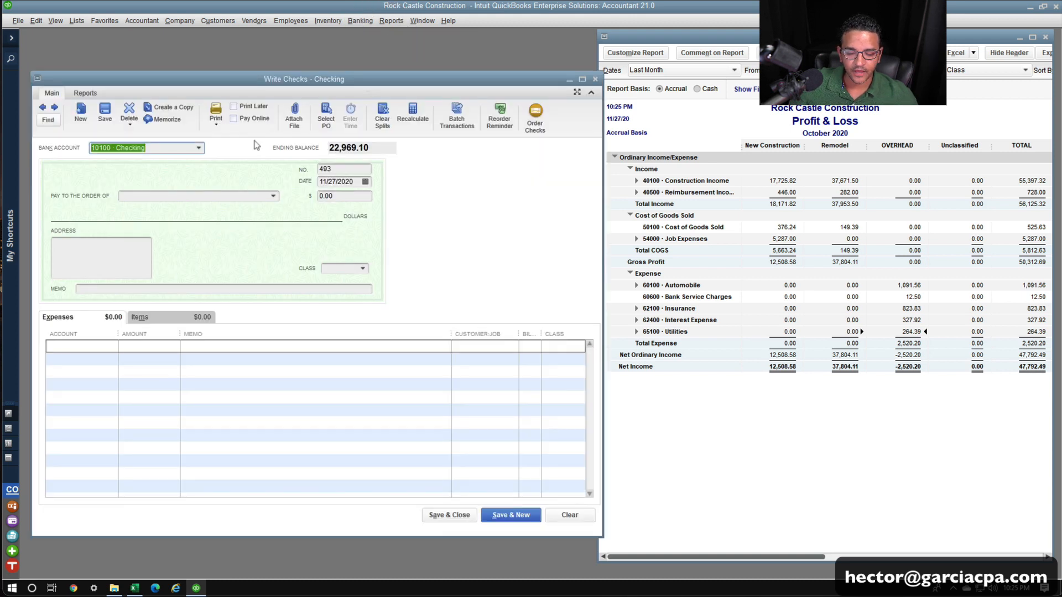
# Enter REALLOCATION ZERO NET CHECK as the check's payee and quick-add it as a vendor.
pyautogui.click(165, 197)
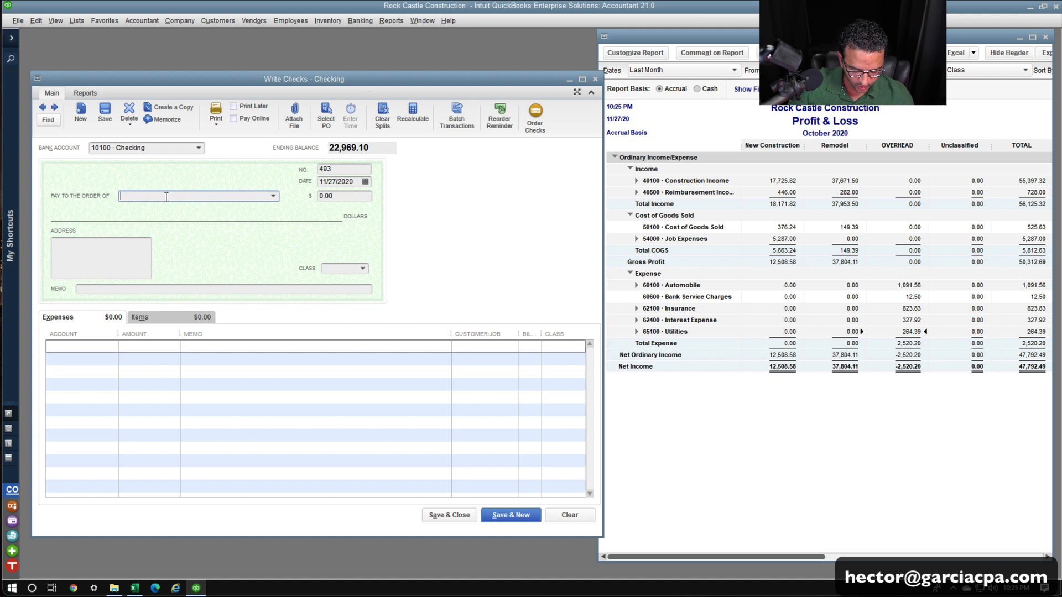
pyautogui.write('REALLOCATION ZERO')
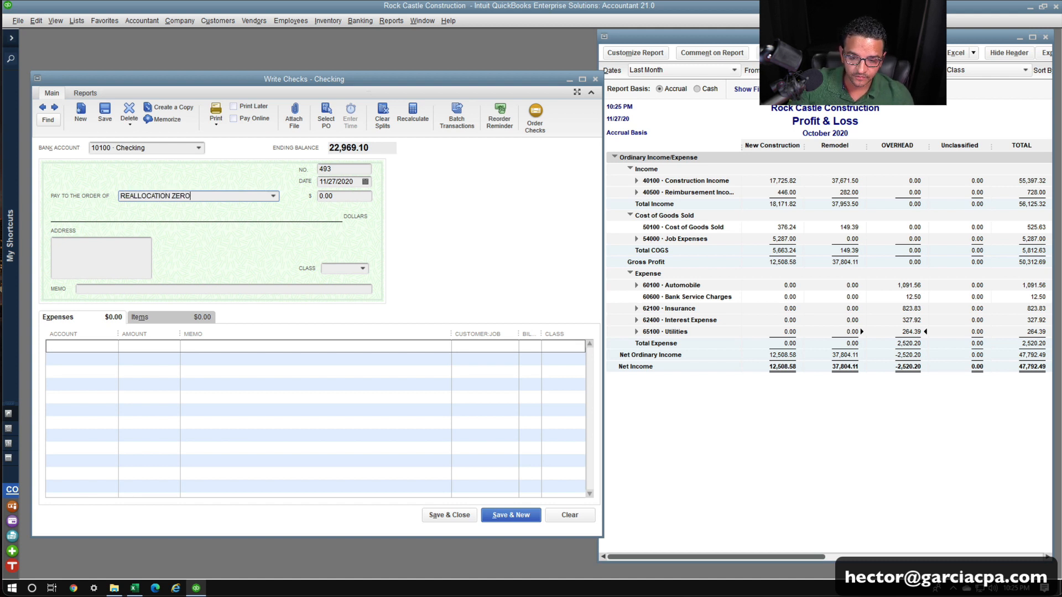
pyautogui.write(' NET CHECK')
pyautogui.press('Tab')
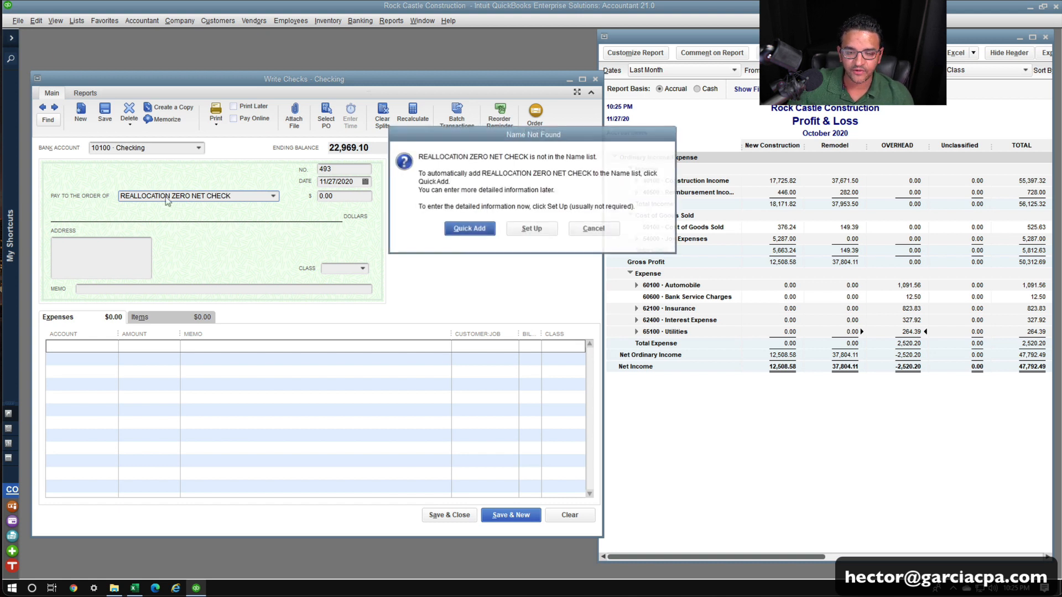
pyautogui.click(464, 236)
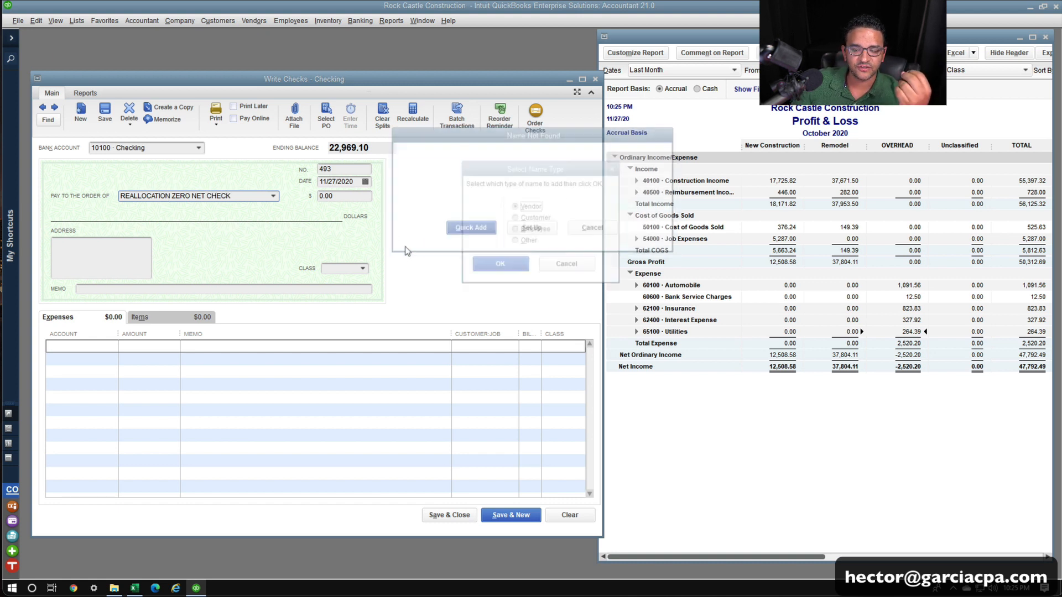
pyautogui.click(494, 266)
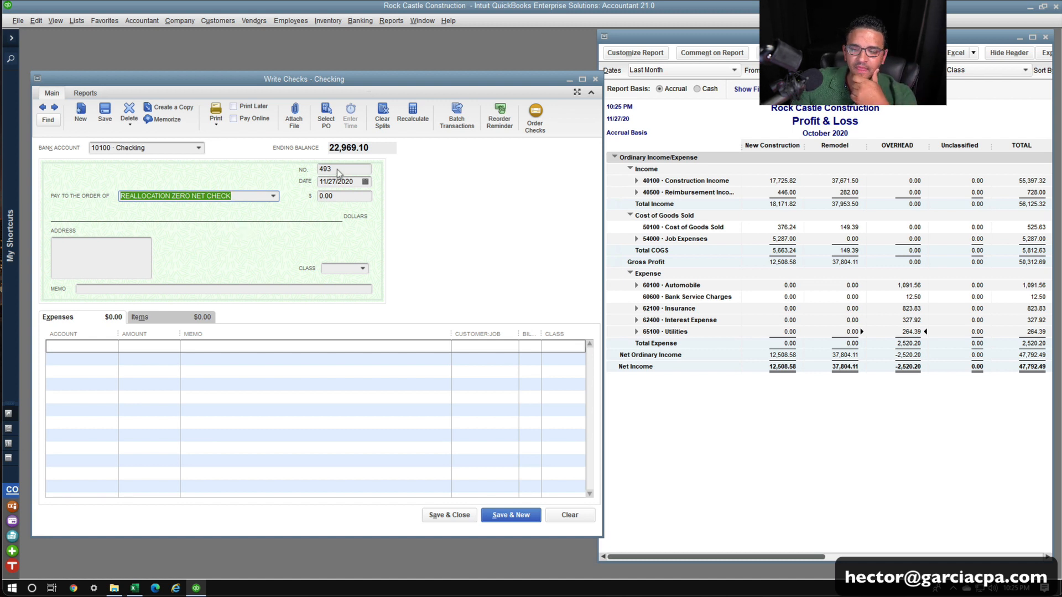
# Clear the check number and switch the check's detail area to item lines.
pyautogui.click(333, 169)
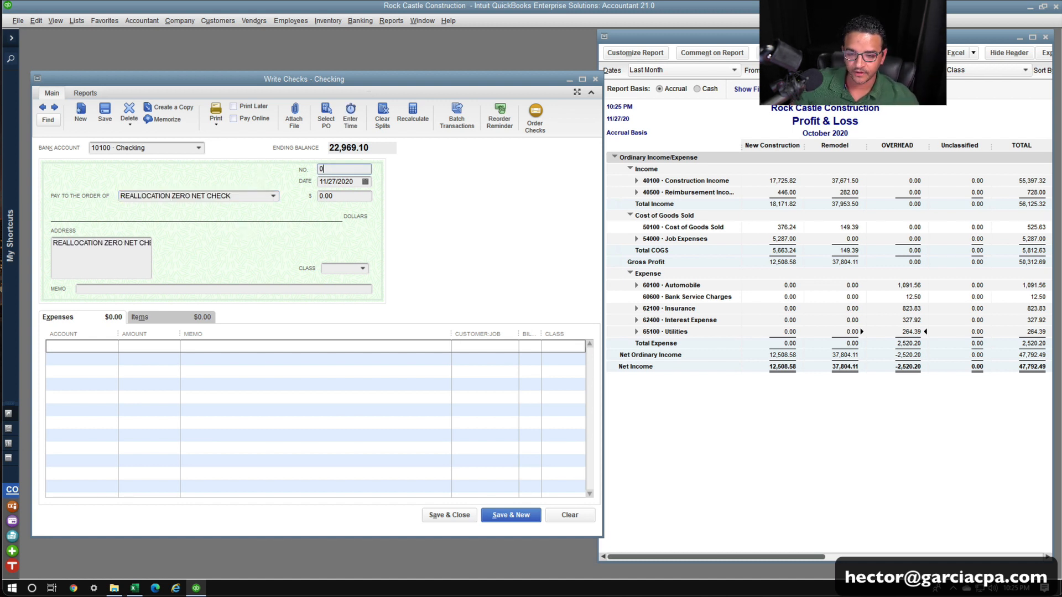
pyautogui.write('0')
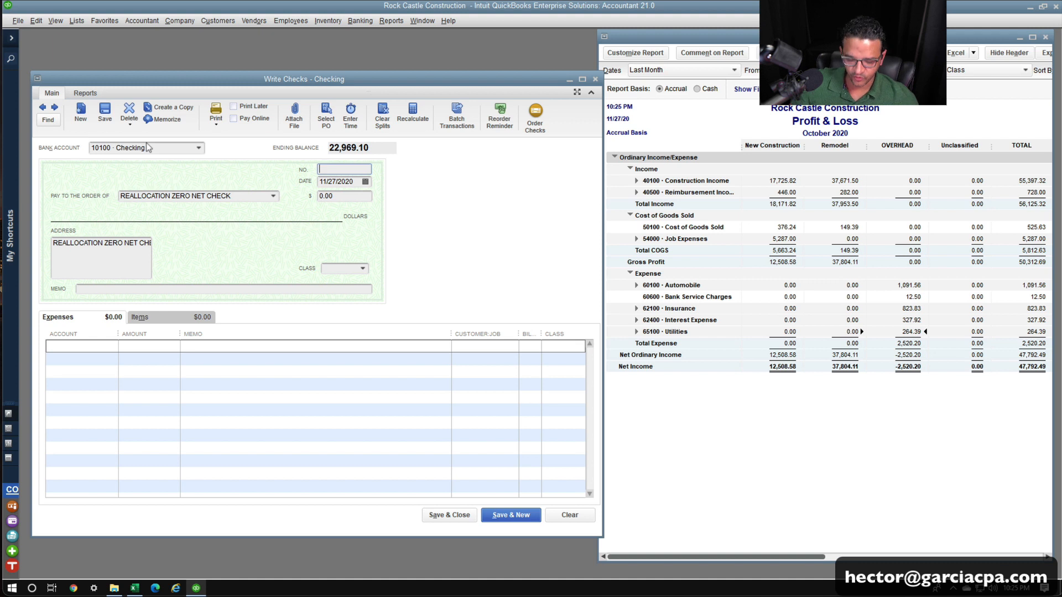
pyautogui.press('Tab')
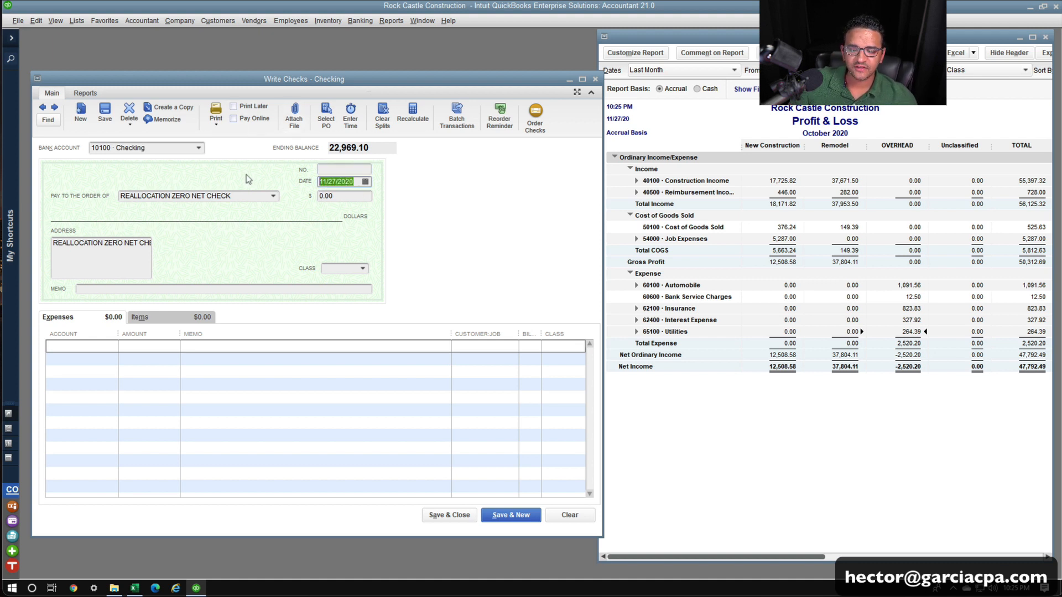
pyautogui.click(173, 321)
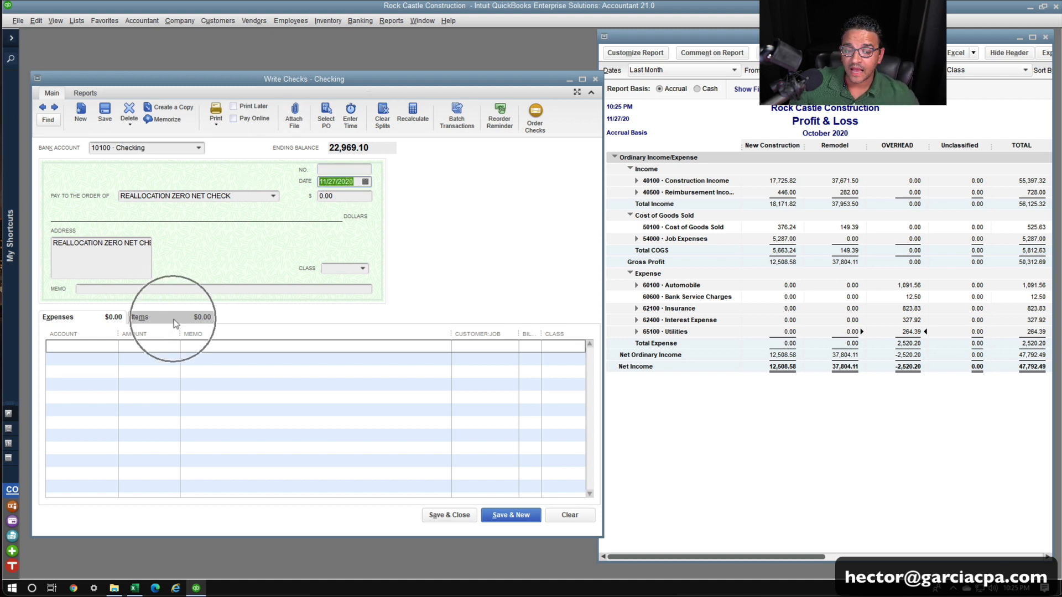
pyautogui.click(173, 318)
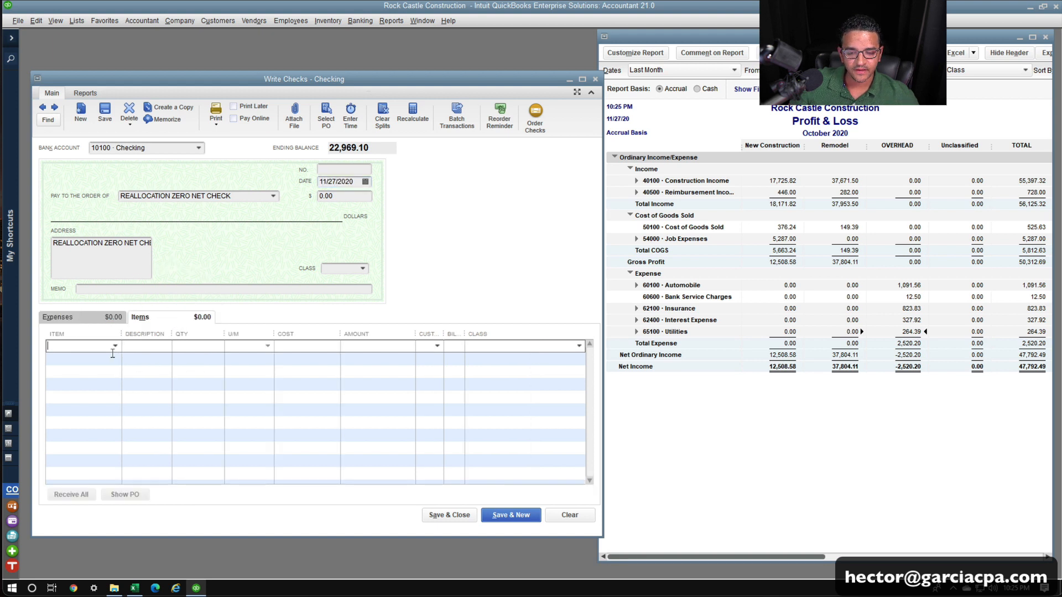
# Add the REALLOCATION-AUTO group item to the check's item lines and adjust the item column's width.
pyautogui.write('rea')
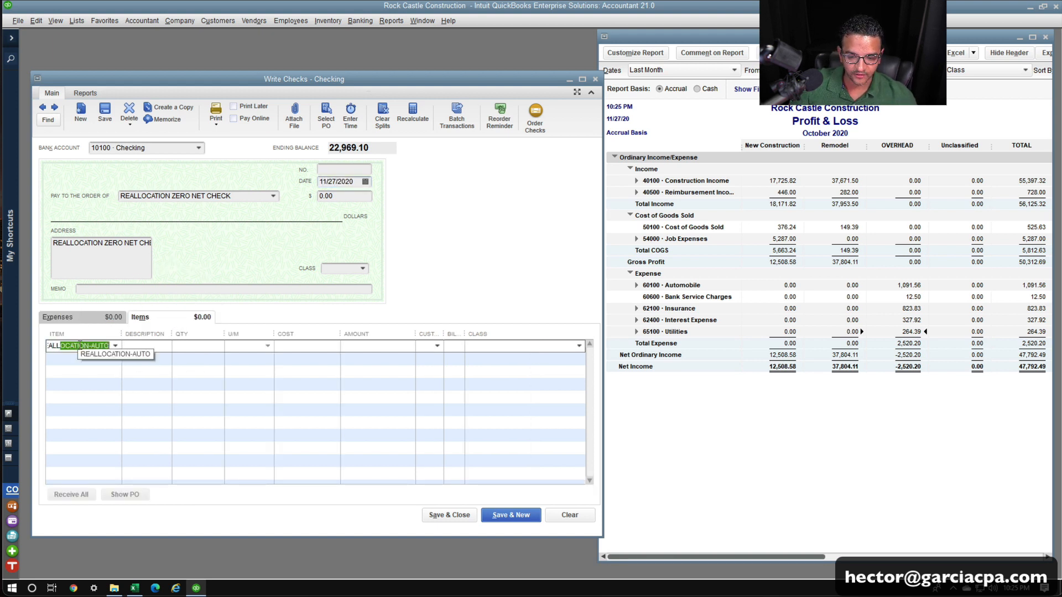
pyautogui.moveTo(120, 334); pyautogui.dragTo(188, 333)
pyautogui.click(181, 346)
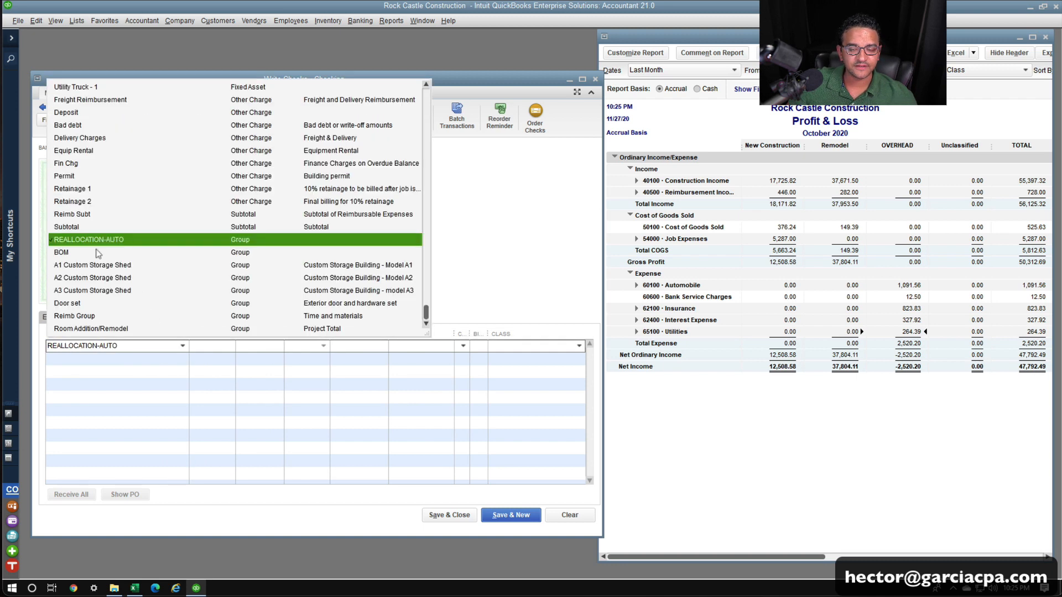
pyautogui.click(242, 240)
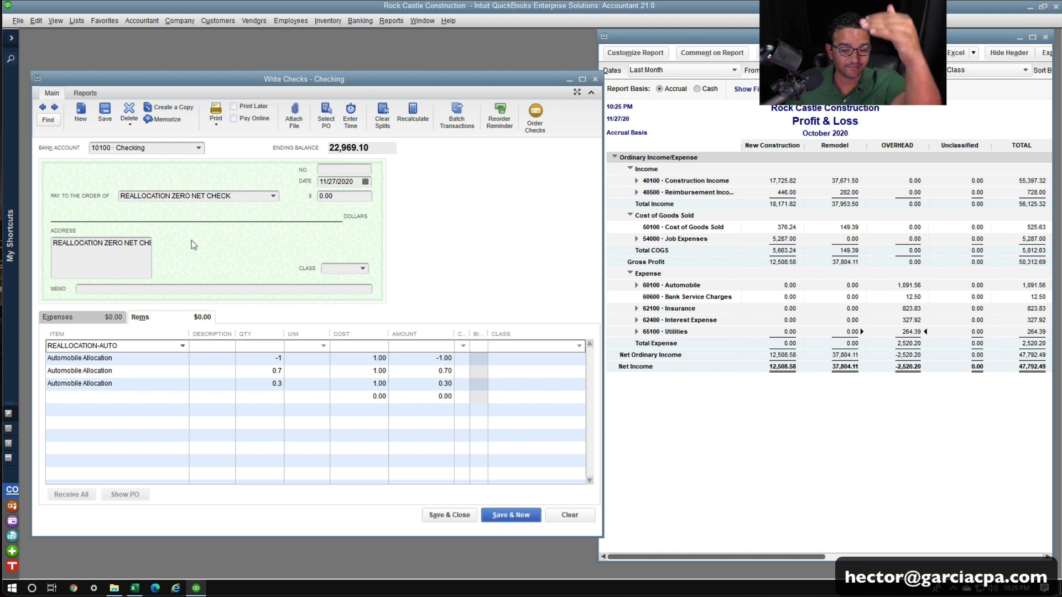
pyautogui.moveTo(189, 334); pyautogui.dragTo(135, 322)
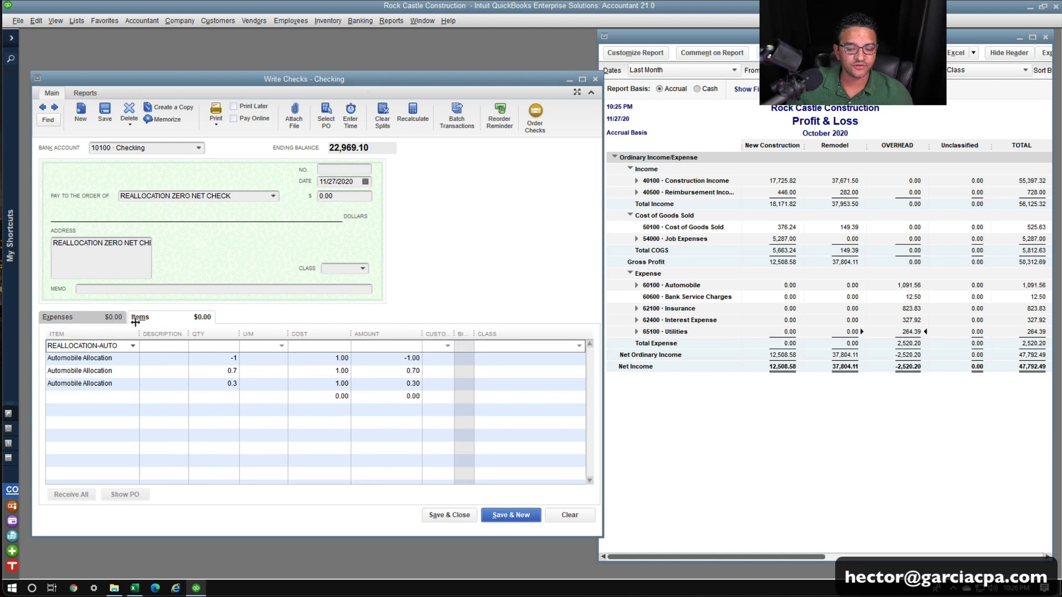
pyautogui.click(219, 359)
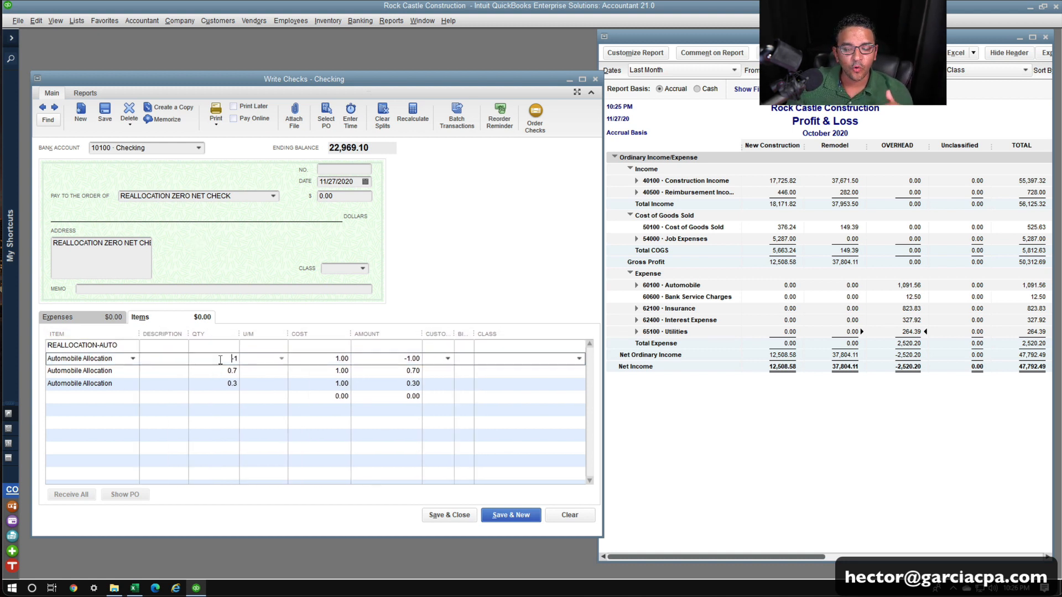
pyautogui.click(220, 370)
pyautogui.click(222, 383)
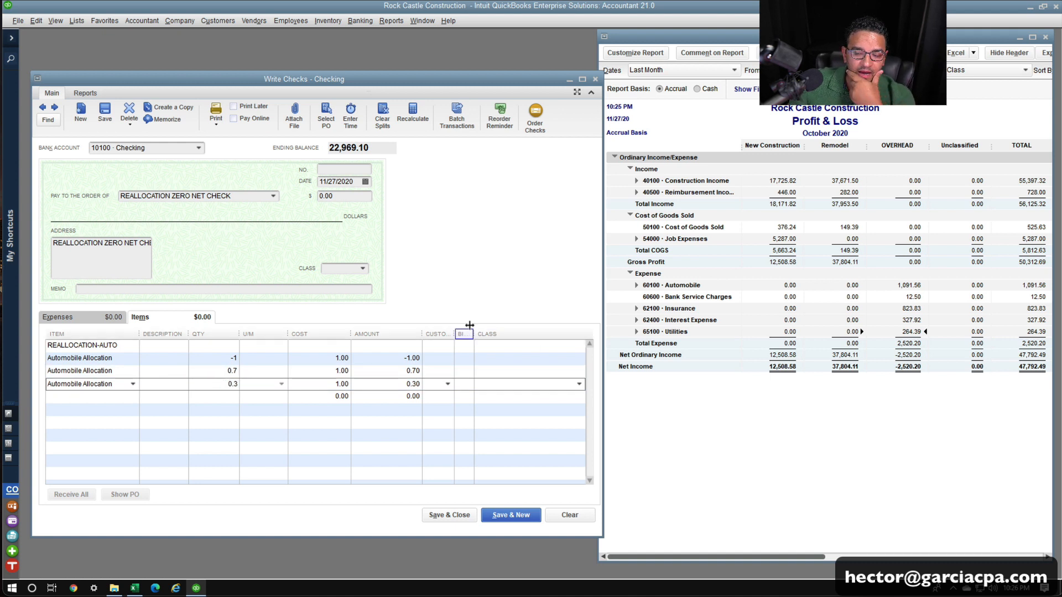
# Assign class OVERHEAD to the -1 quantity line, New Construction to the 0.7 line and Remodel to the 0.3 line.
pyautogui.moveTo(470, 328); pyautogui.dragTo(477, 328)
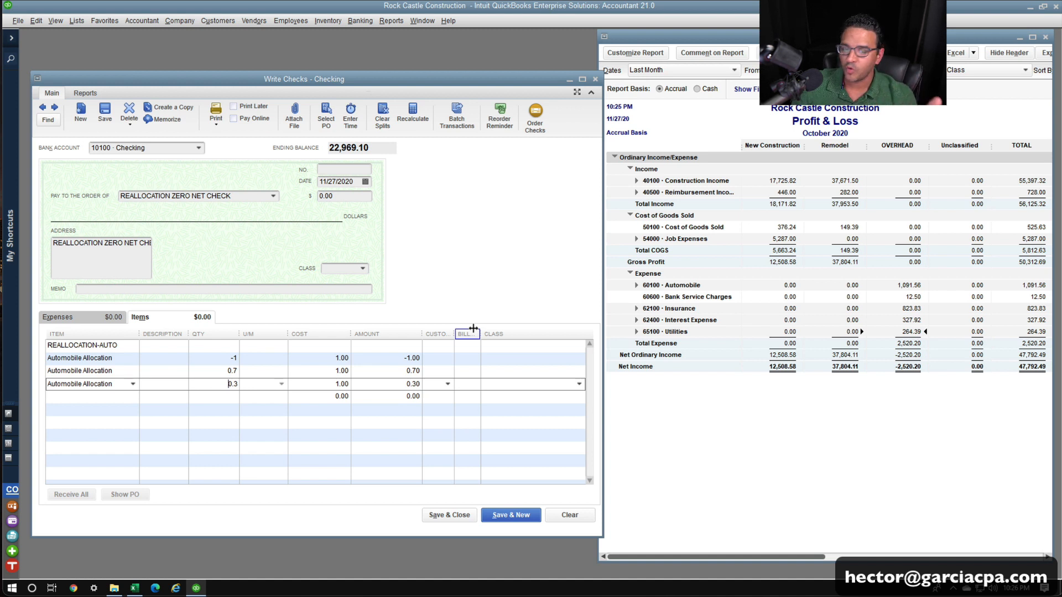
pyautogui.click(541, 370)
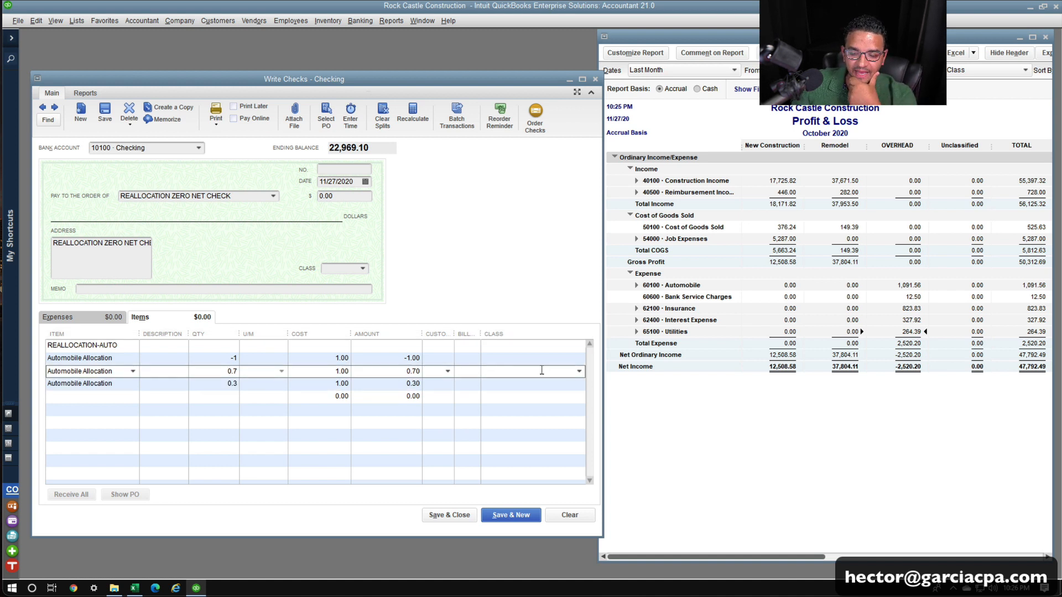
pyautogui.click(541, 358)
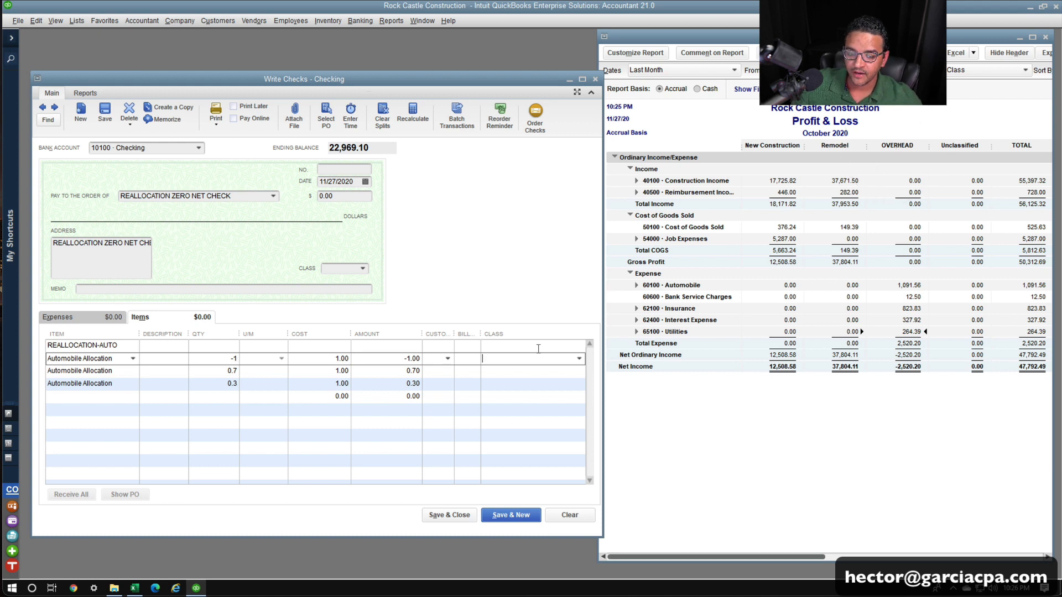
pyautogui.write('RHEAD')
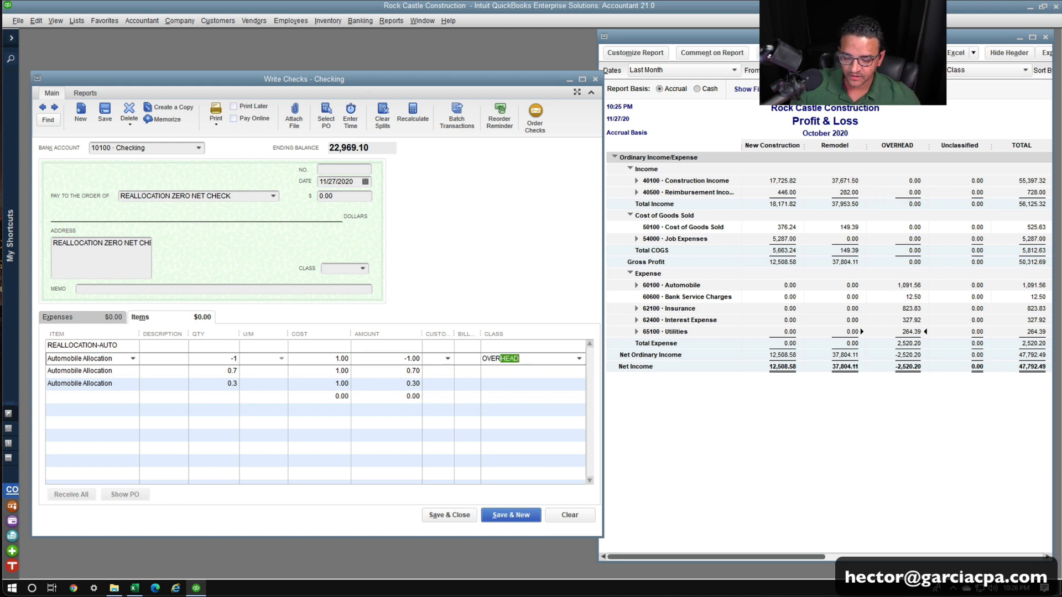
pyautogui.click(503, 374)
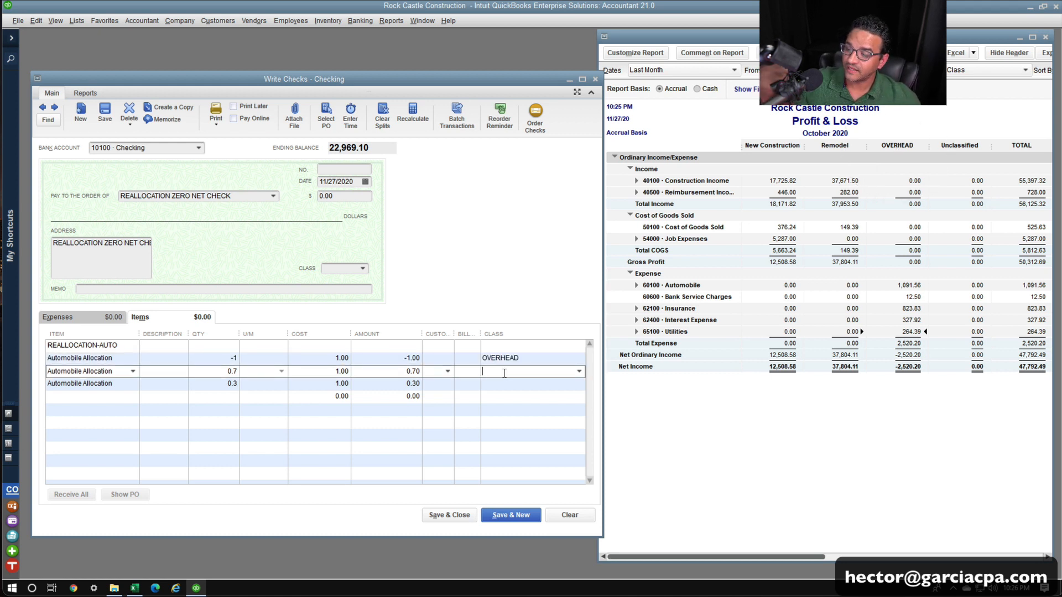
pyautogui.write('Ne')
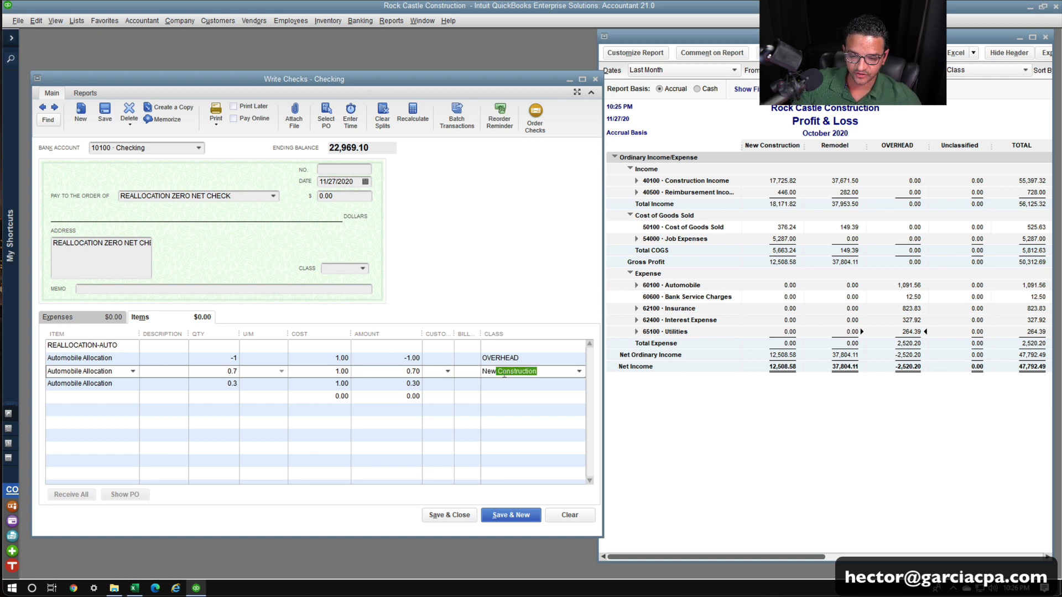
pyautogui.write('w')
pyautogui.press('Down')
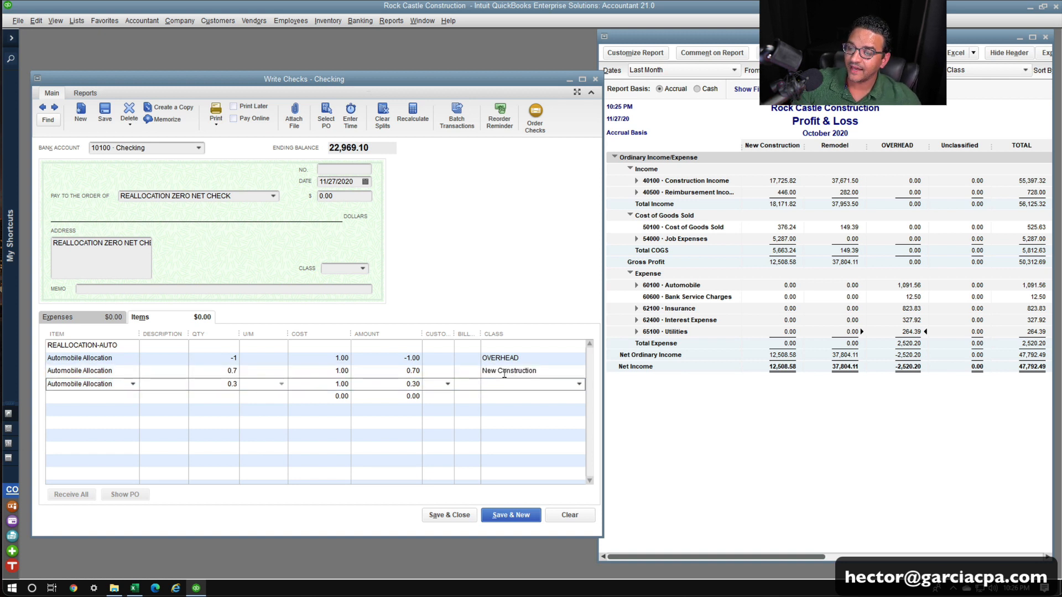
pyautogui.write('Remodel')
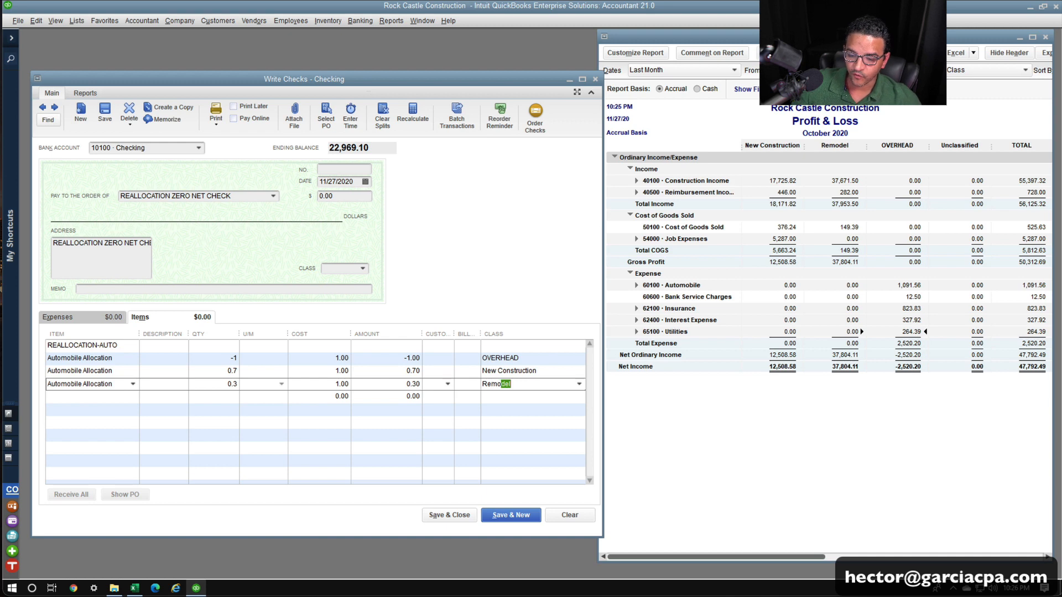
pyautogui.press('Down')
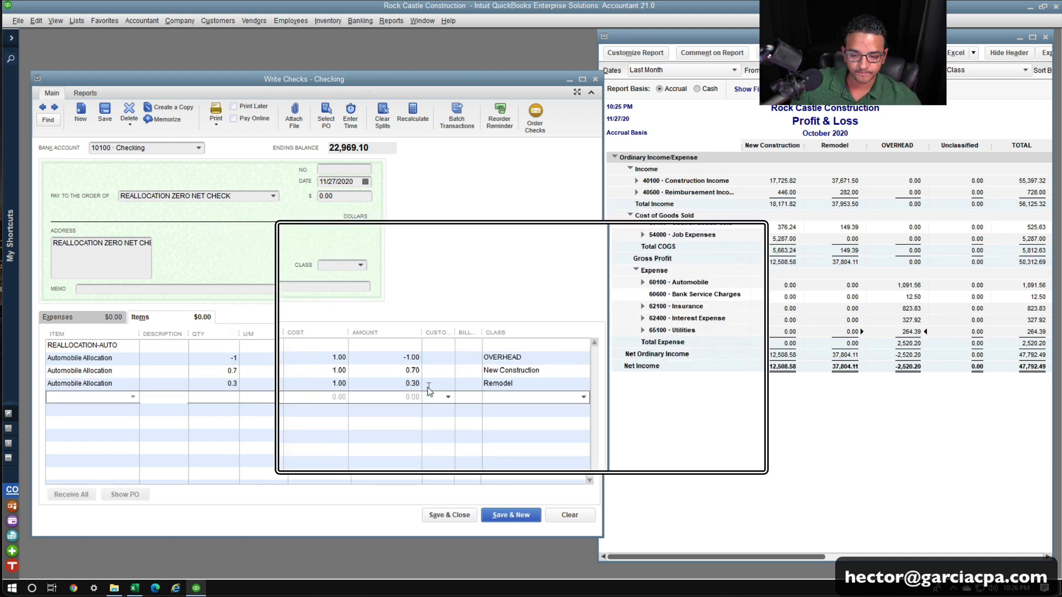
# Set the quantity of the REALLOCATION-AUTO group line to 1.
pyautogui.click(354, 411)
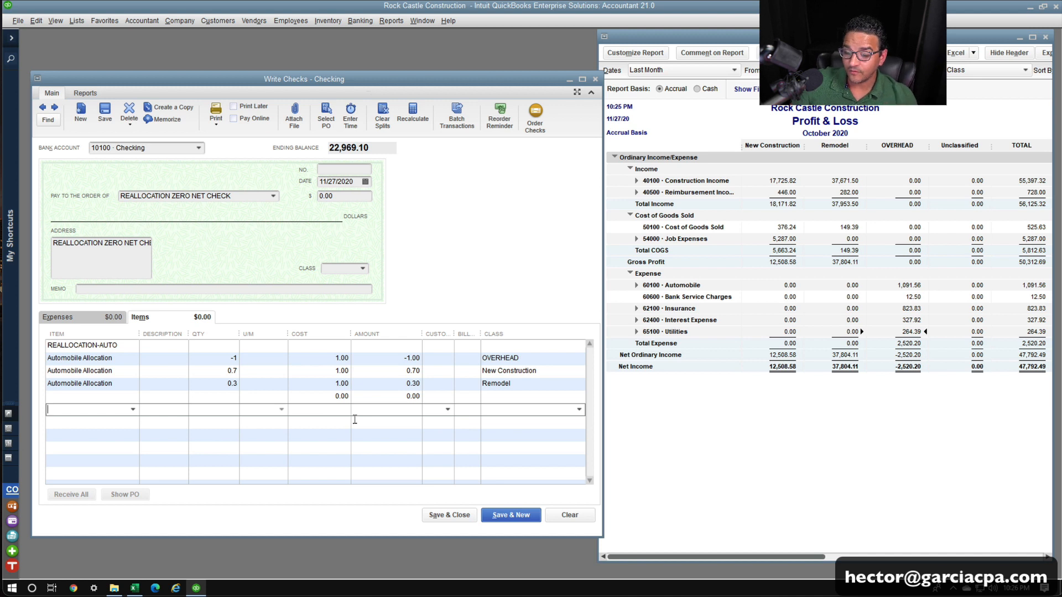
pyautogui.click(225, 344)
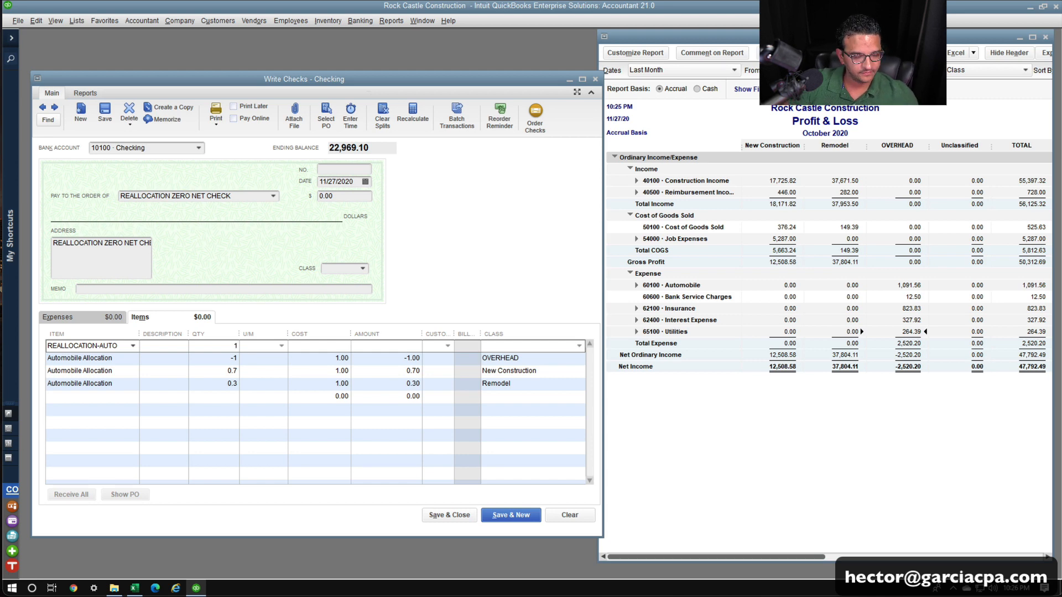
pyautogui.press('Down')
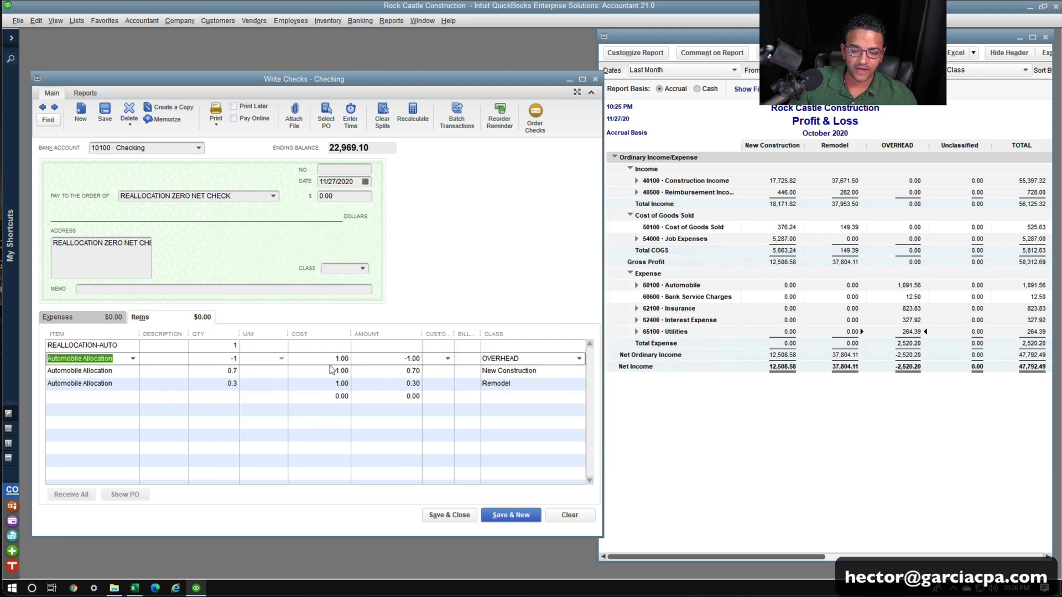
# Describe the group's blank closing line as "Replace number "1" under QTY of the first line with the total $ amount to be reallocated".
pyautogui.click(175, 396)
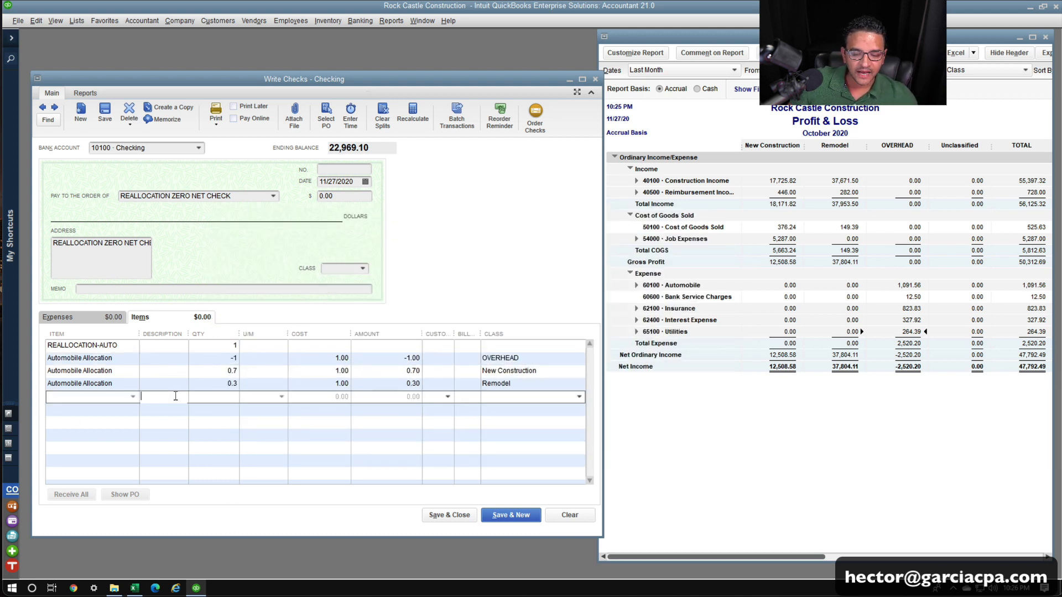
pyautogui.moveTo(188, 334); pyautogui.dragTo(267, 334)
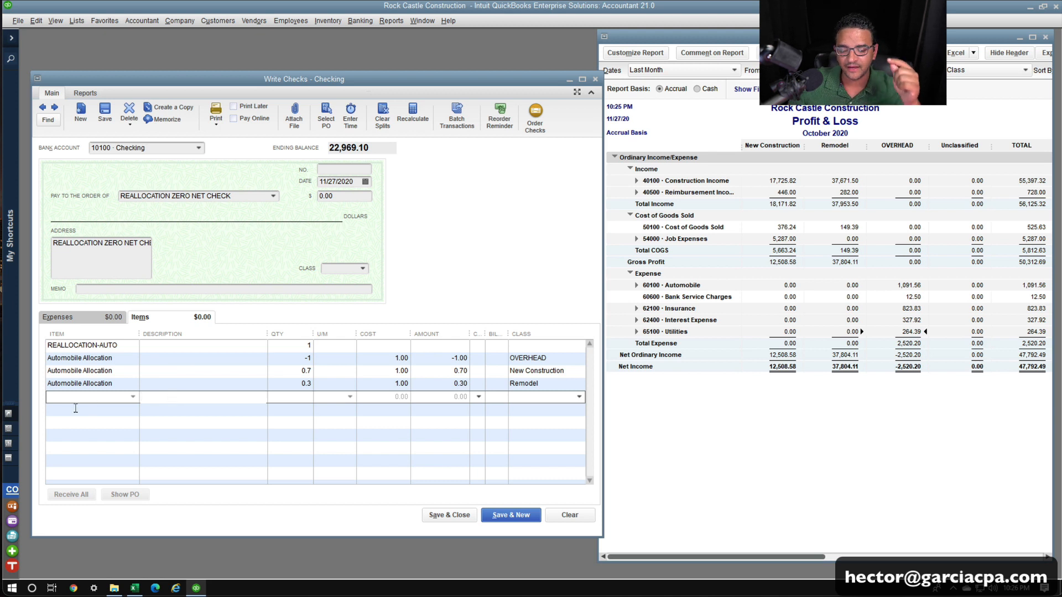
pyautogui.click(194, 399)
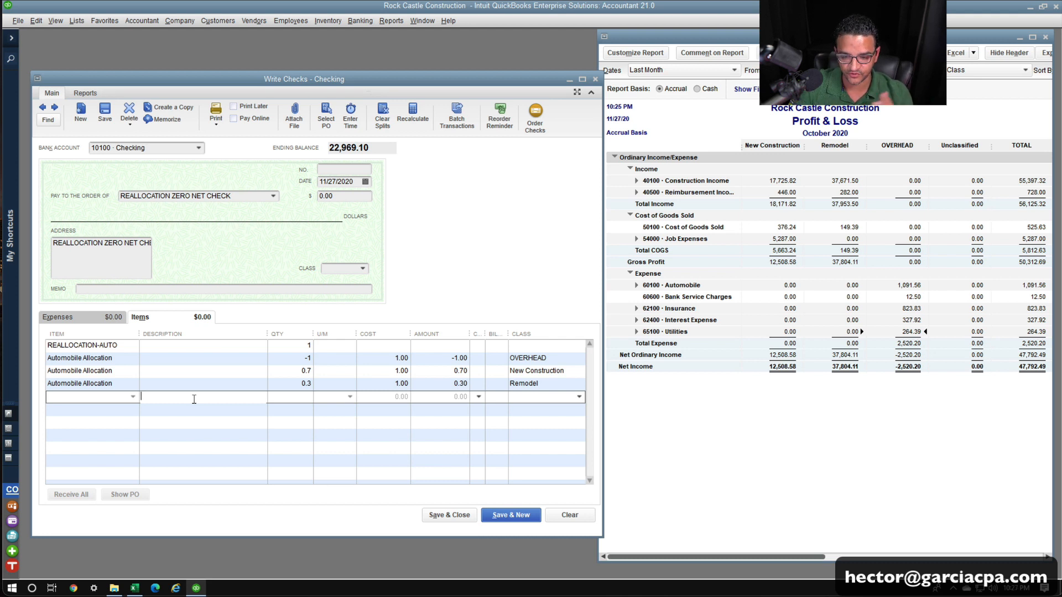
pyautogui.write('Replace ')
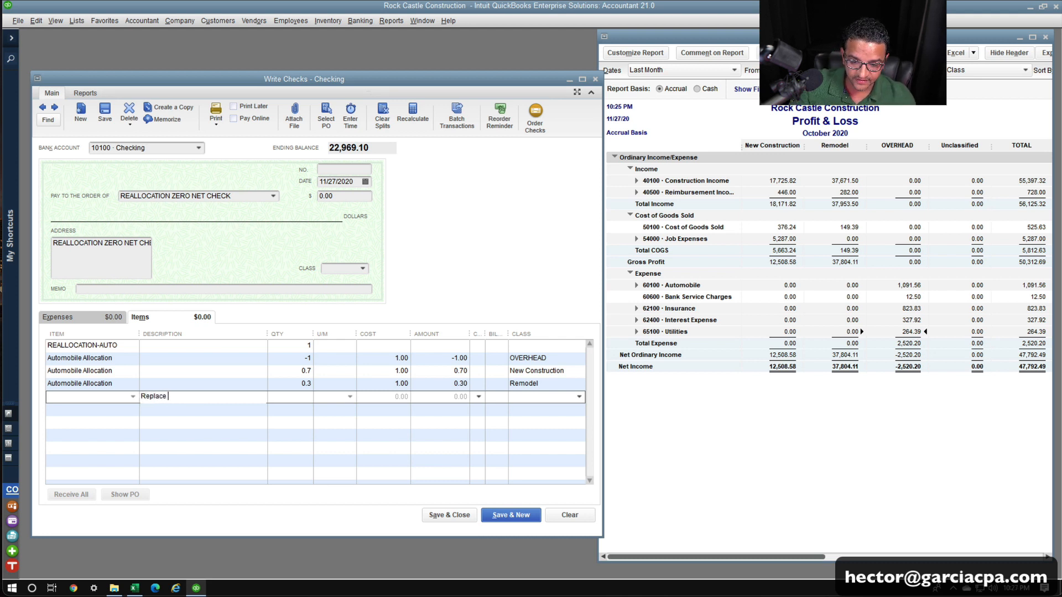
pyautogui.write('number 1')
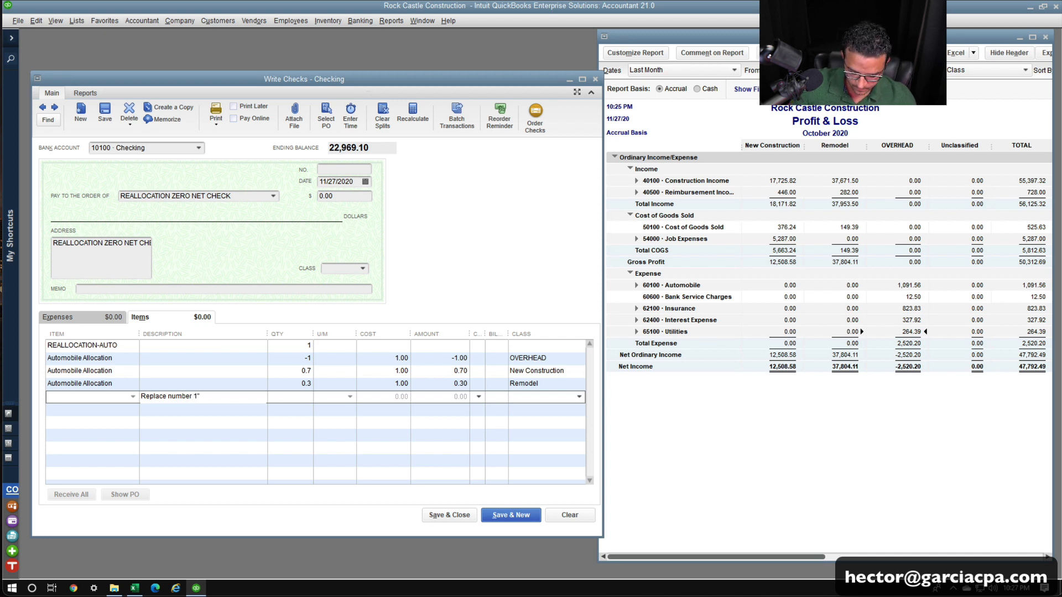
pyautogui.write(' under')
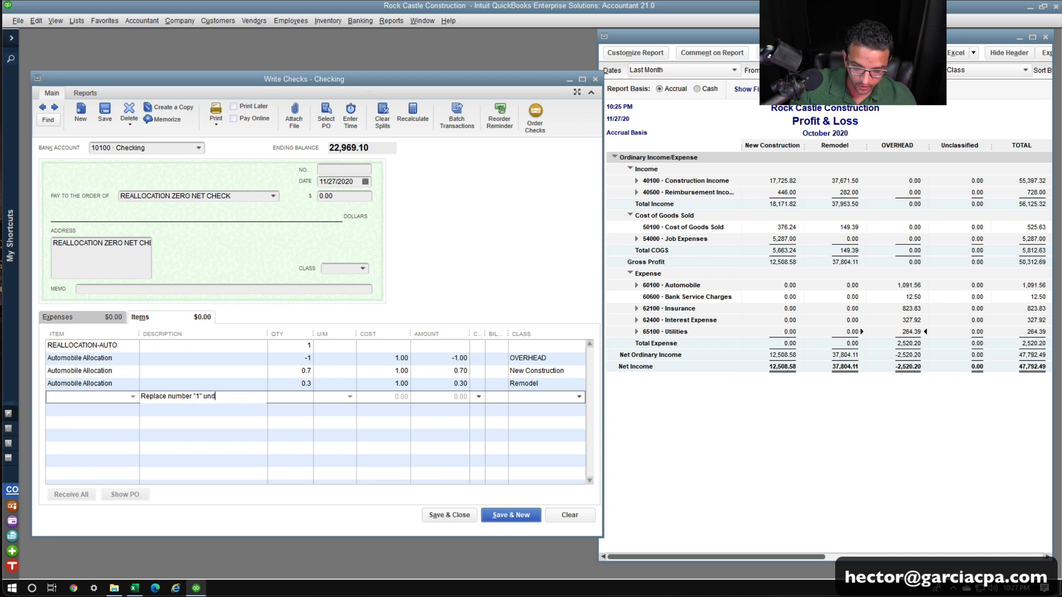
pyautogui.press('BackSpace')
pyautogui.press('BackSpace')
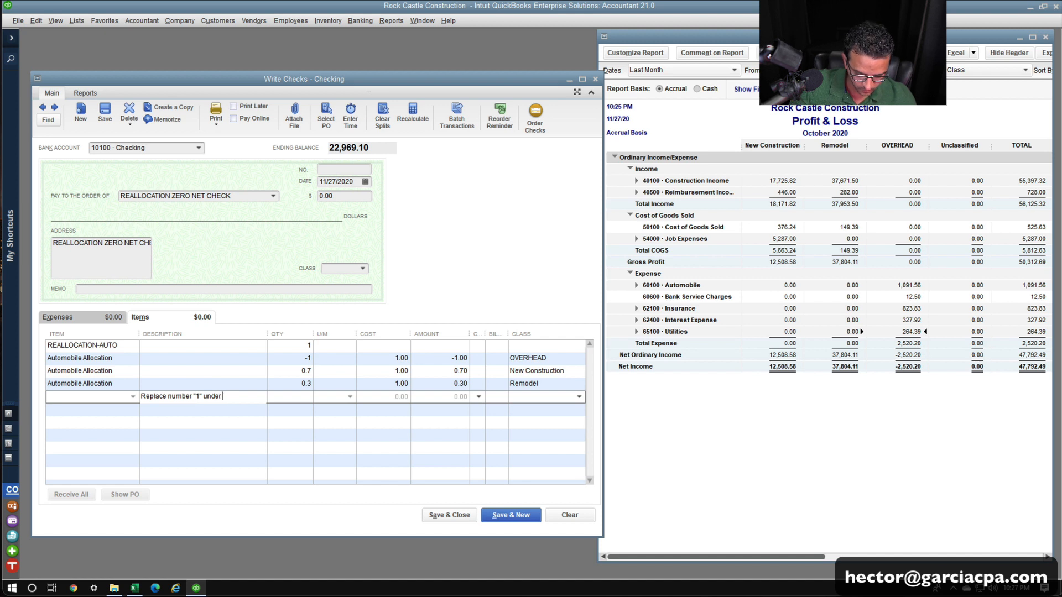
pyautogui.write('r QTY of')
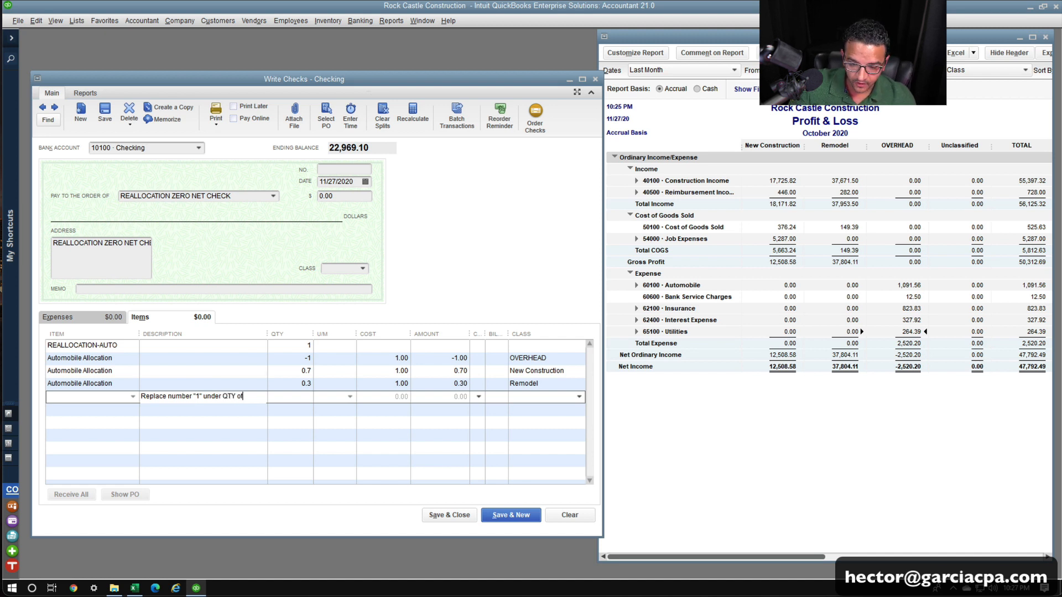
pyautogui.write(' the first line')
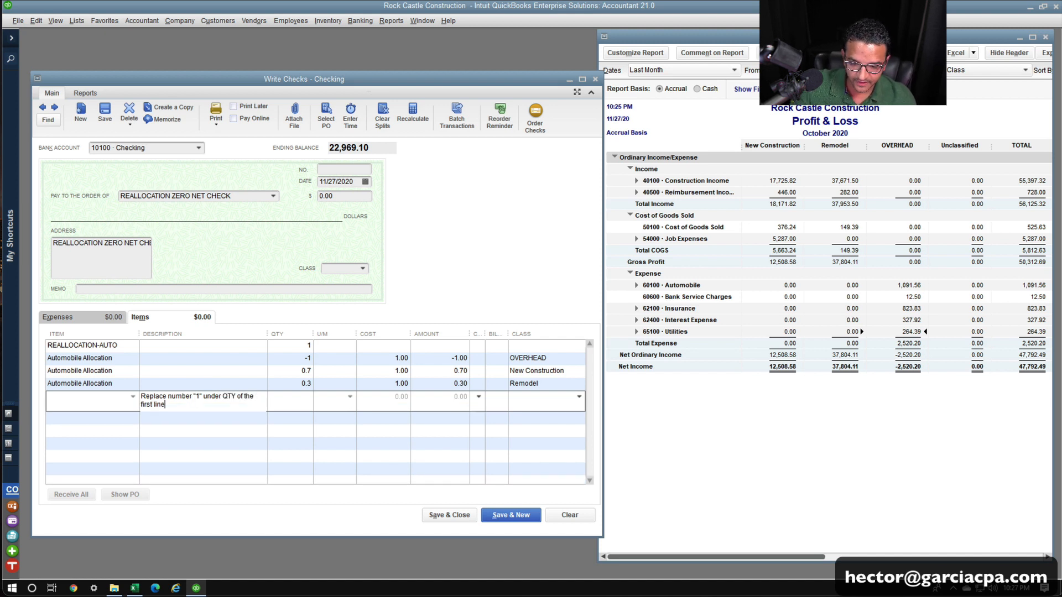
pyautogui.write(' with the')
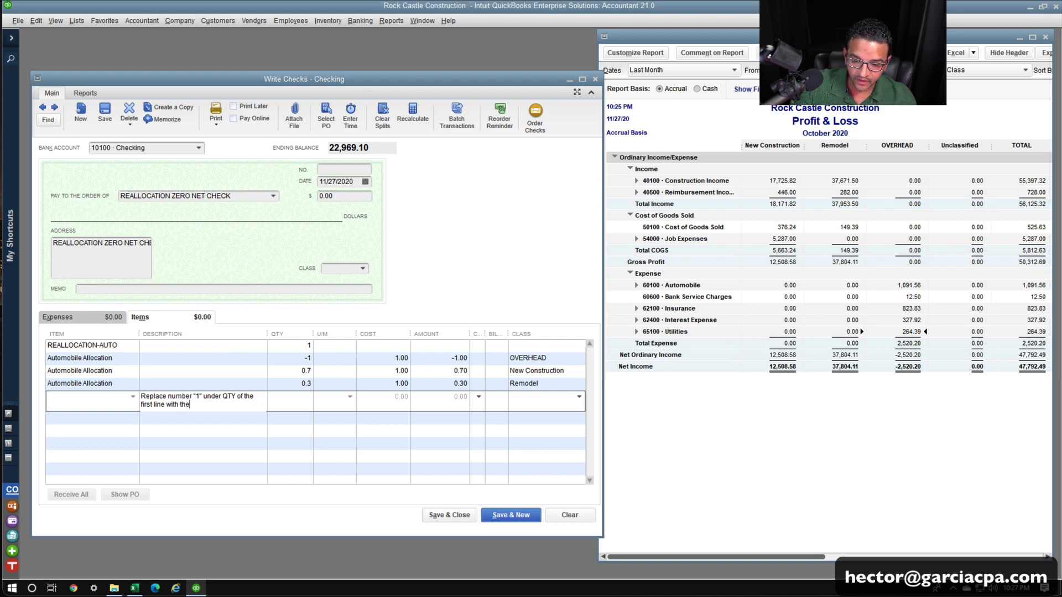
pyautogui.write(' total ')
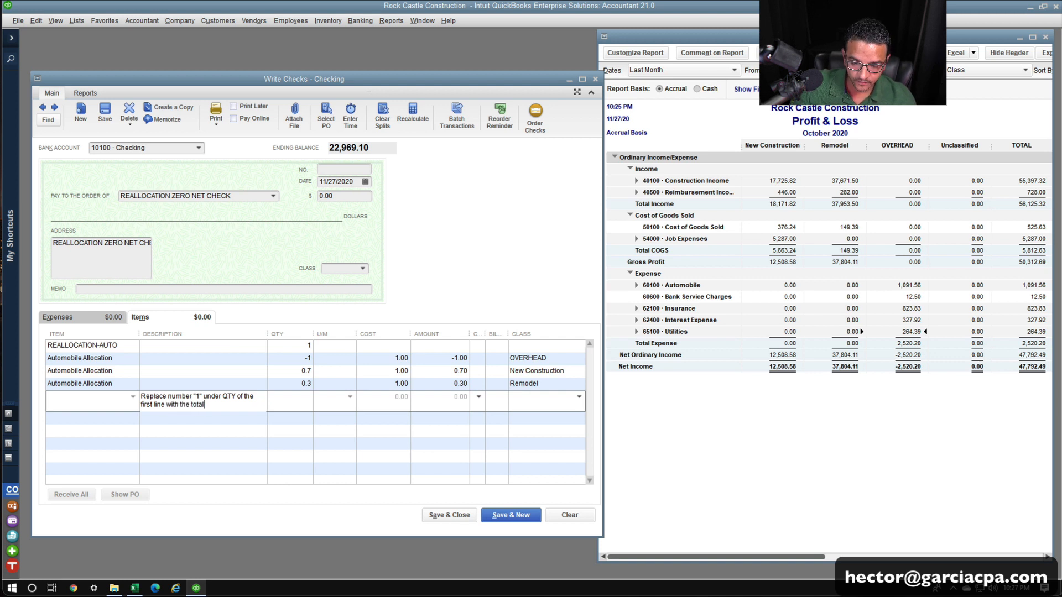
pyautogui.write('$ amount t')
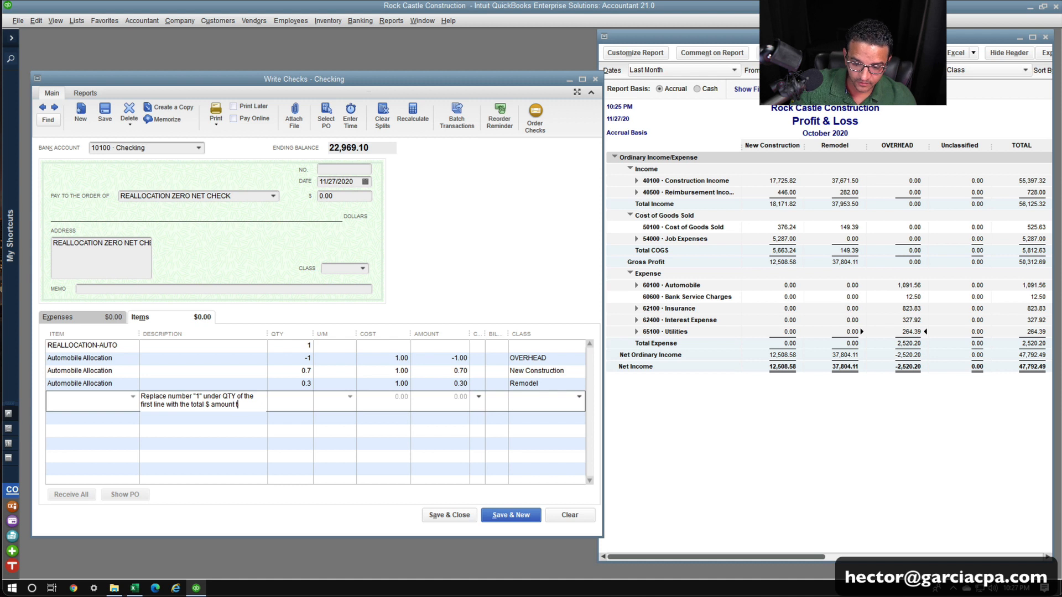
pyautogui.write('o be realloc')
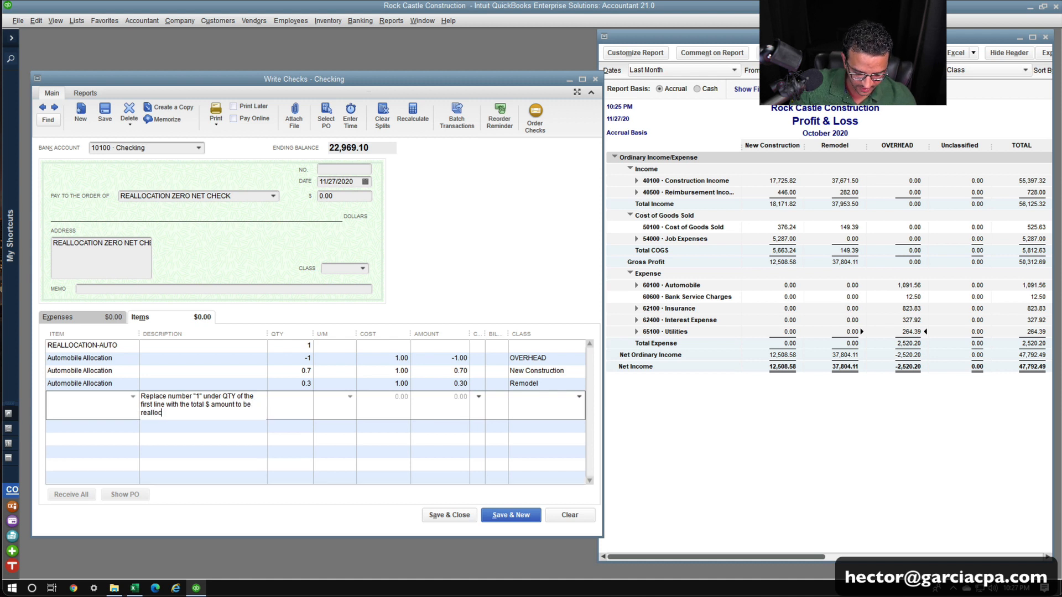
pyautogui.write('ated')
pyautogui.click(173, 440)
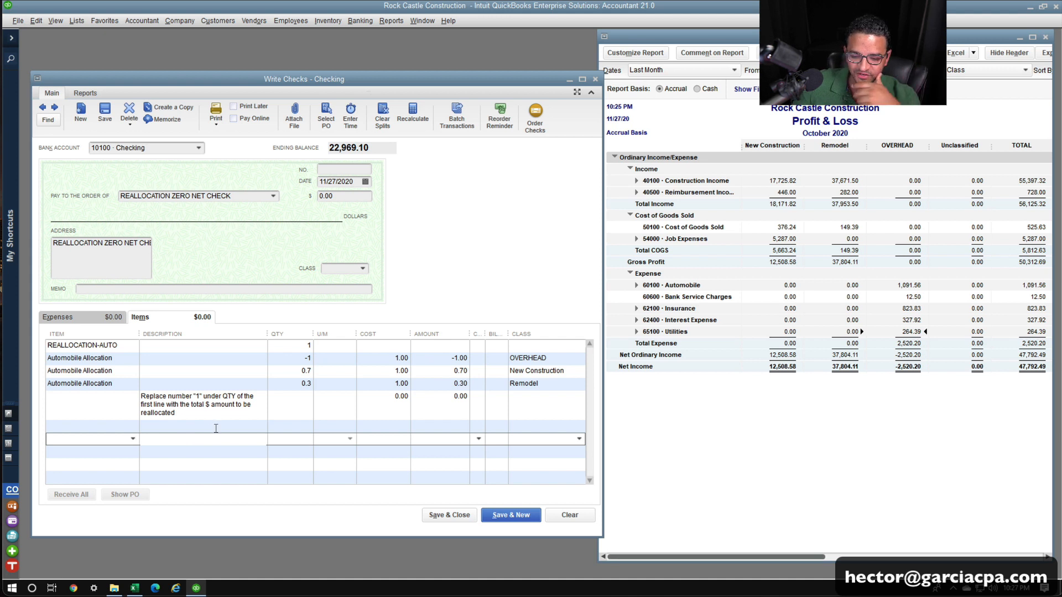
pyautogui.click(196, 416)
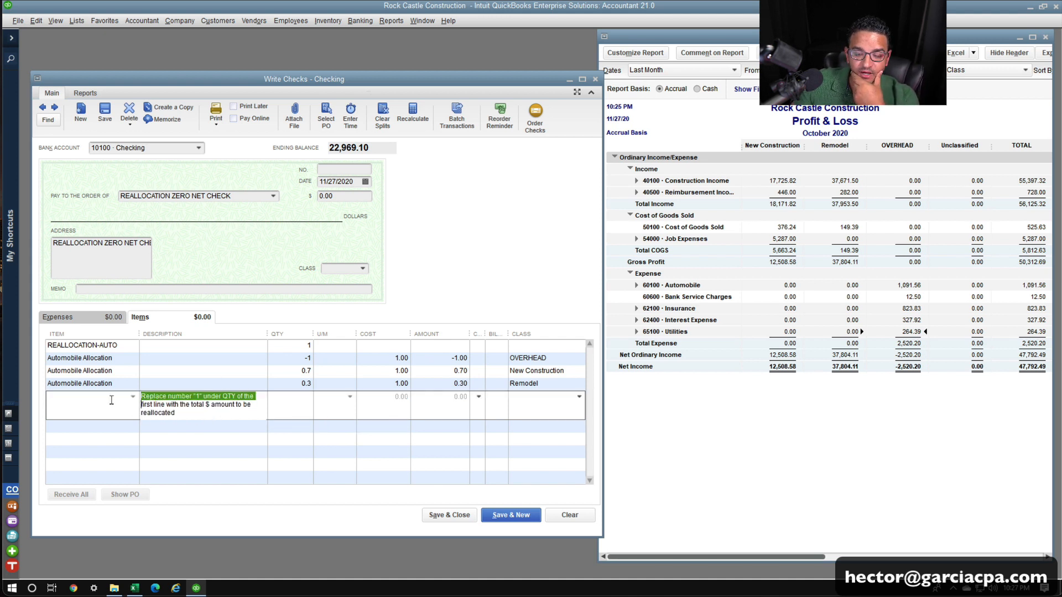
pyautogui.click(219, 409)
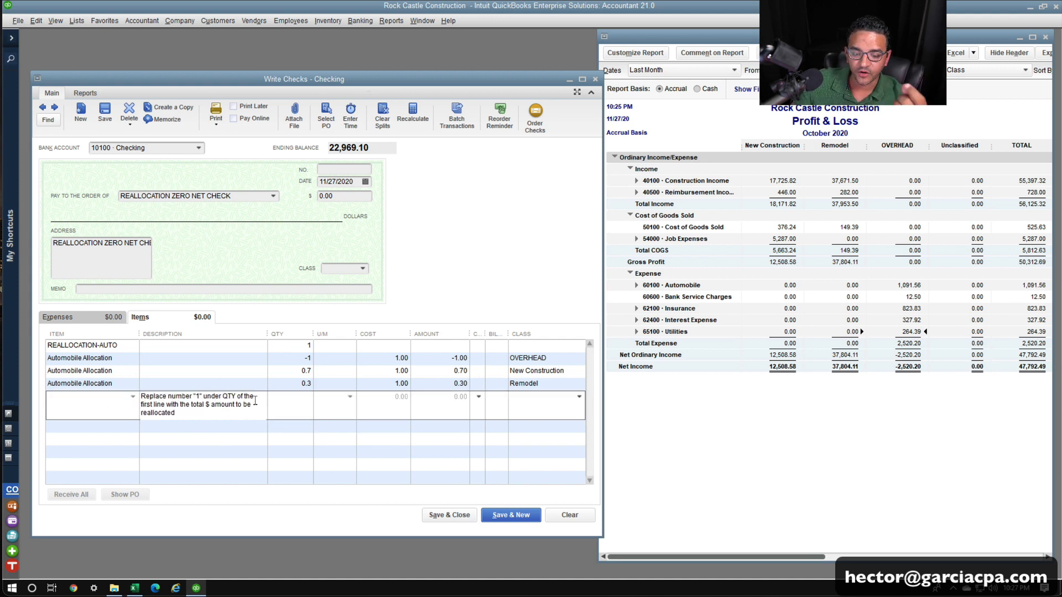
pyautogui.moveTo(174, 406); pyautogui.dragTo(146, 405)
pyautogui.click(212, 412)
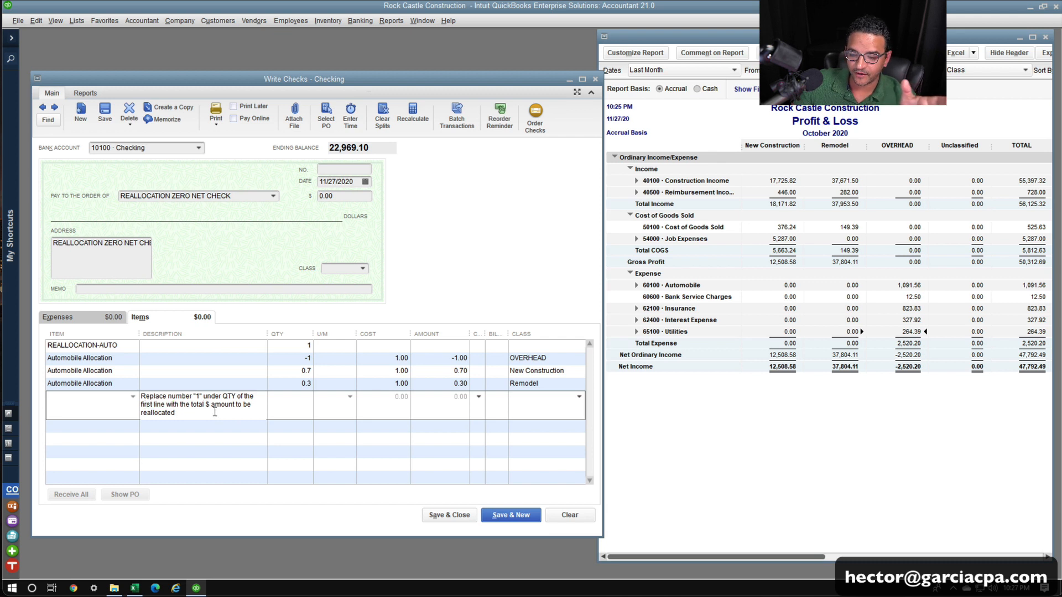
# Describe each of the three Automobile Allocation lines as "DO NOT TOUCH".
pyautogui.click(182, 360)
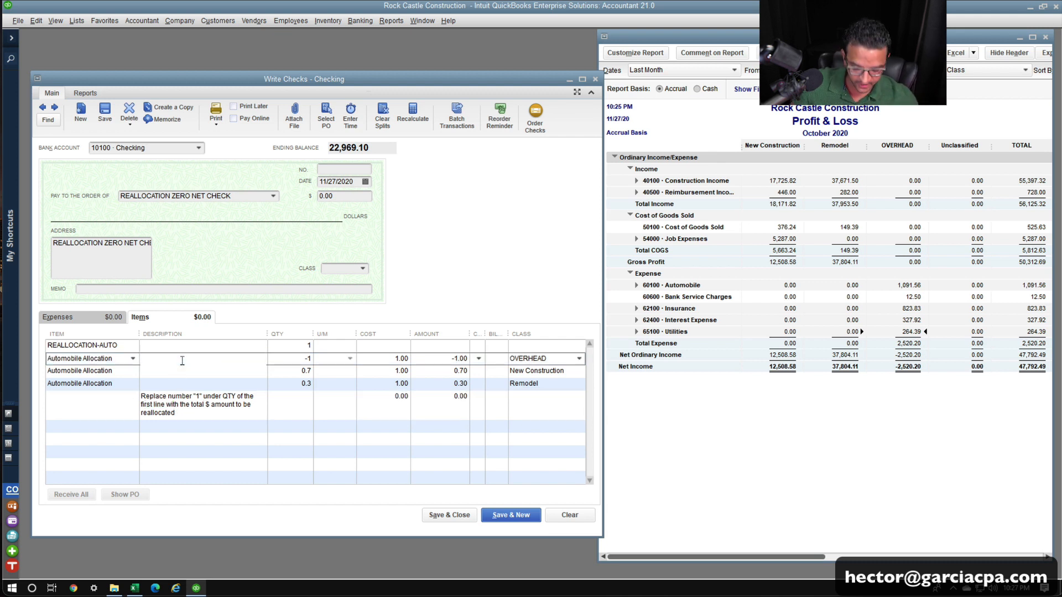
pyautogui.write('DO NOT ')
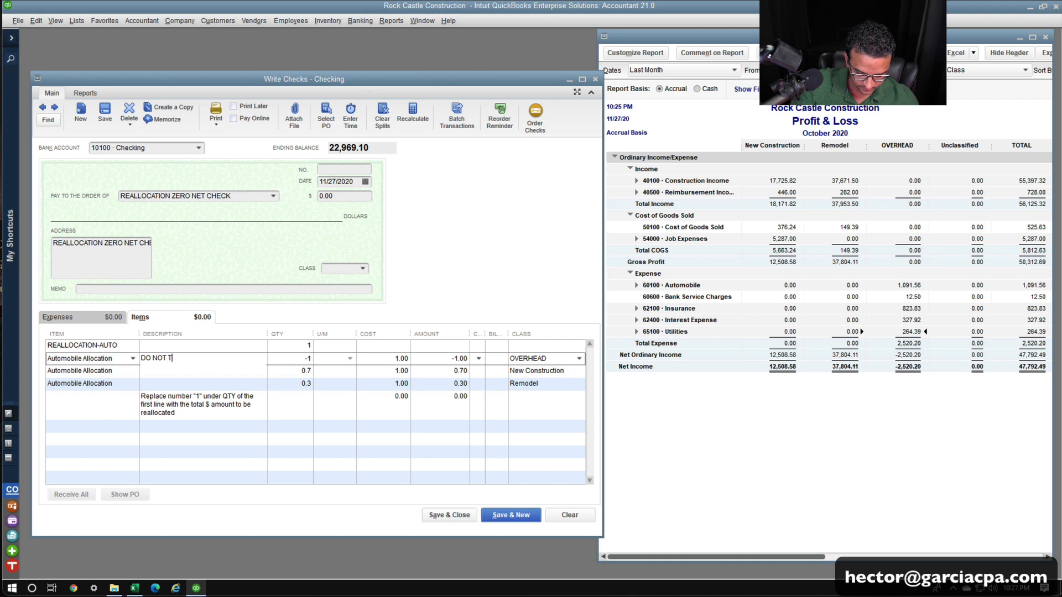
pyautogui.write('TOUCH')
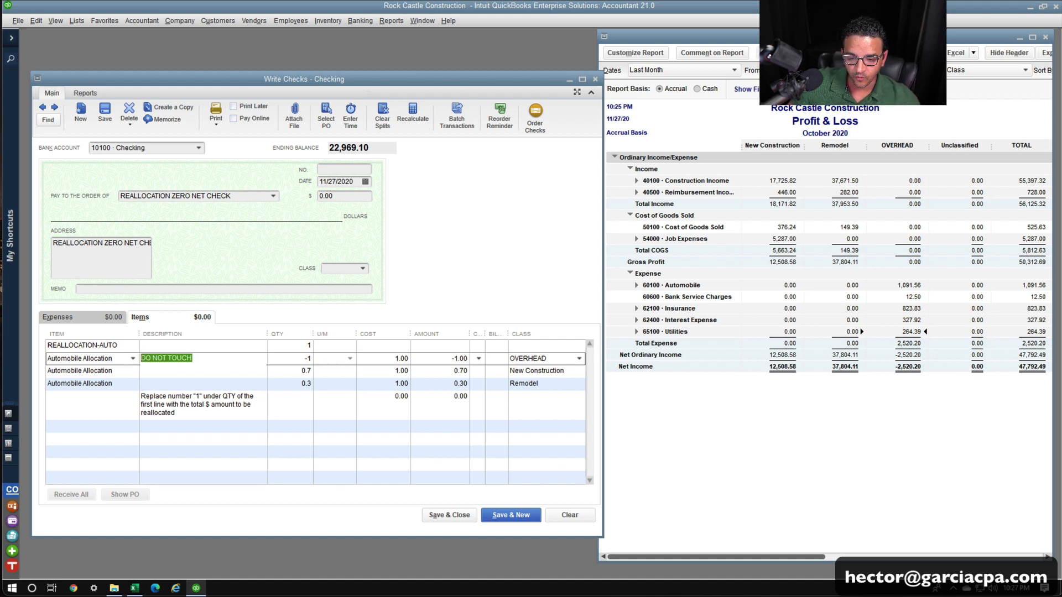
pyautogui.press('Down')
pyautogui.write('DO NOT TOUCH')
pyautogui.press('Down')
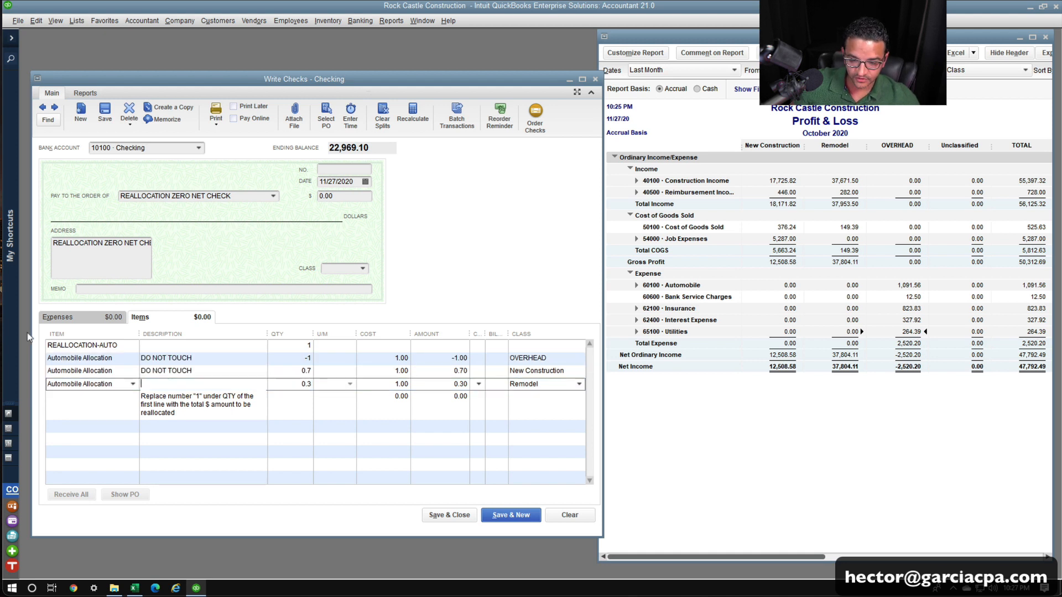
pyautogui.write('DO NOT TOUCH')
pyautogui.press('Down')
# Review the quantities on the check's item lines and the Automobile expense under OVERHEAD in the Profit & Loss report.
pyautogui.click(308, 358)
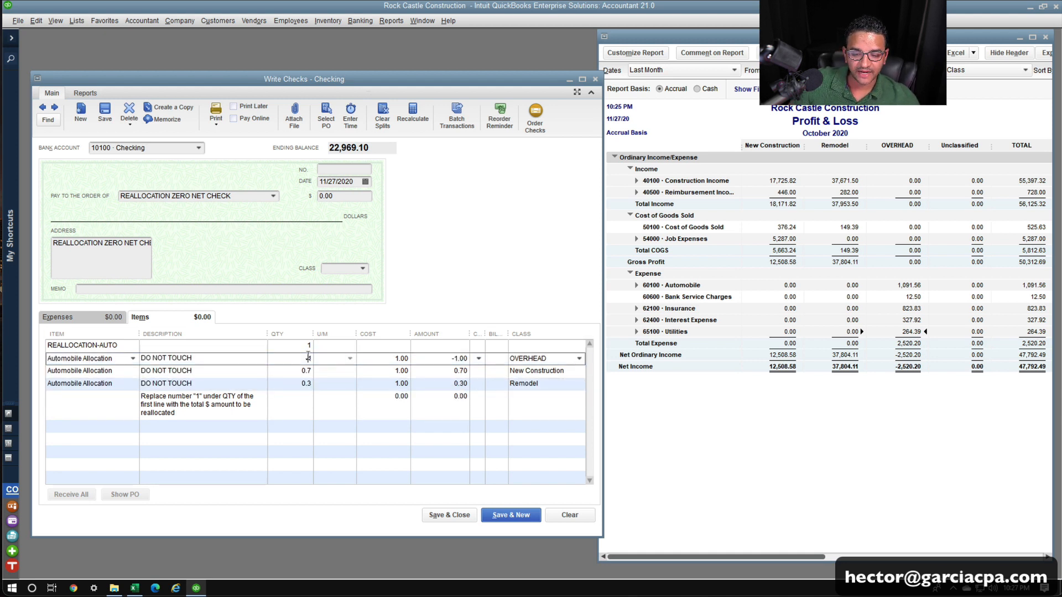
pyautogui.press('Down')
pyautogui.press('Down')
pyautogui.press('Down')
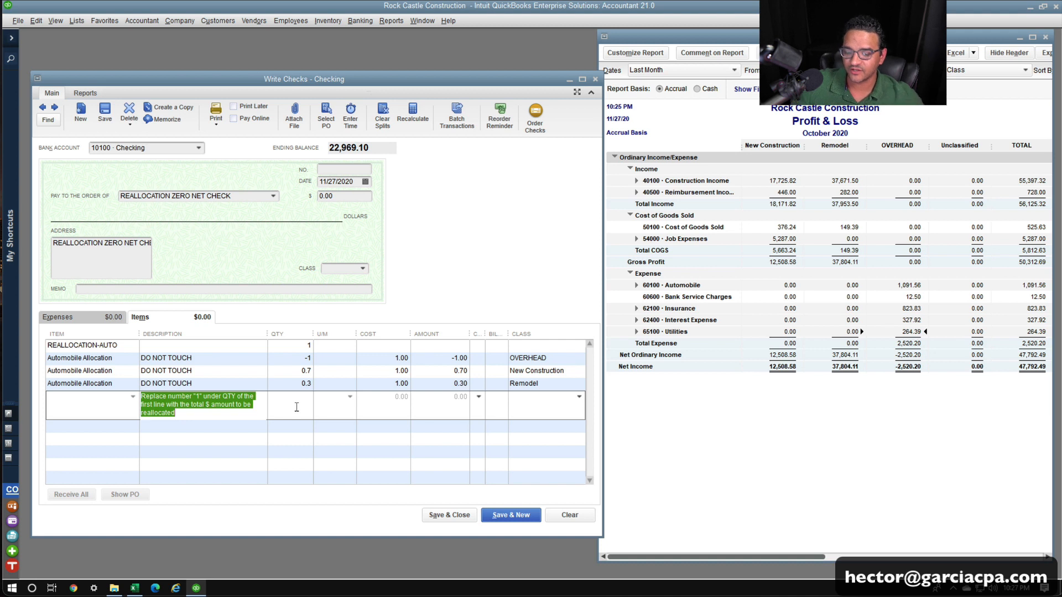
pyautogui.click(310, 345)
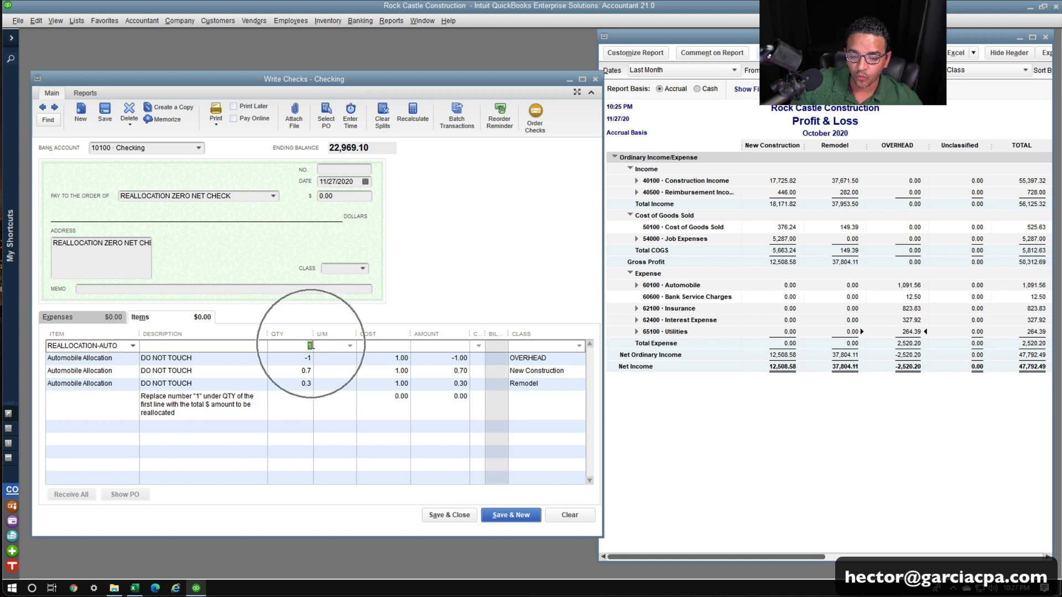
pyautogui.click(946, 338)
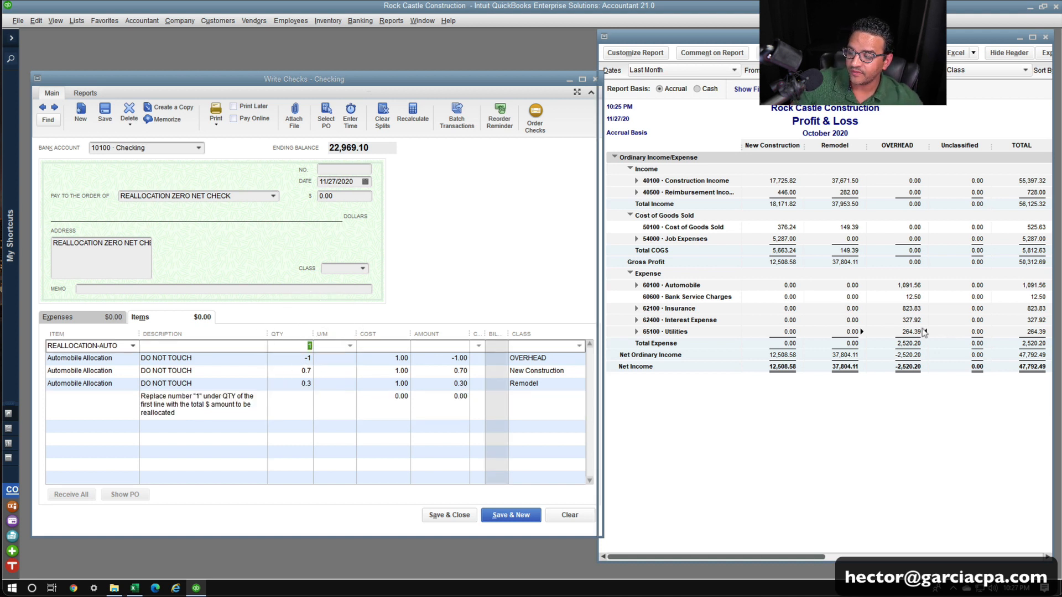
pyautogui.click(908, 284)
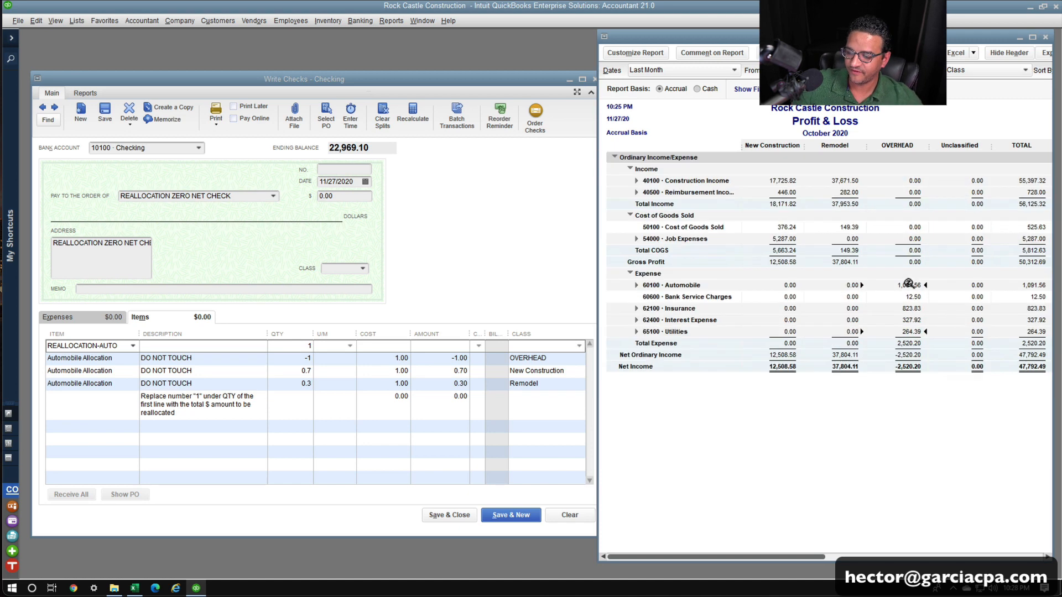
pyautogui.click(507, 273)
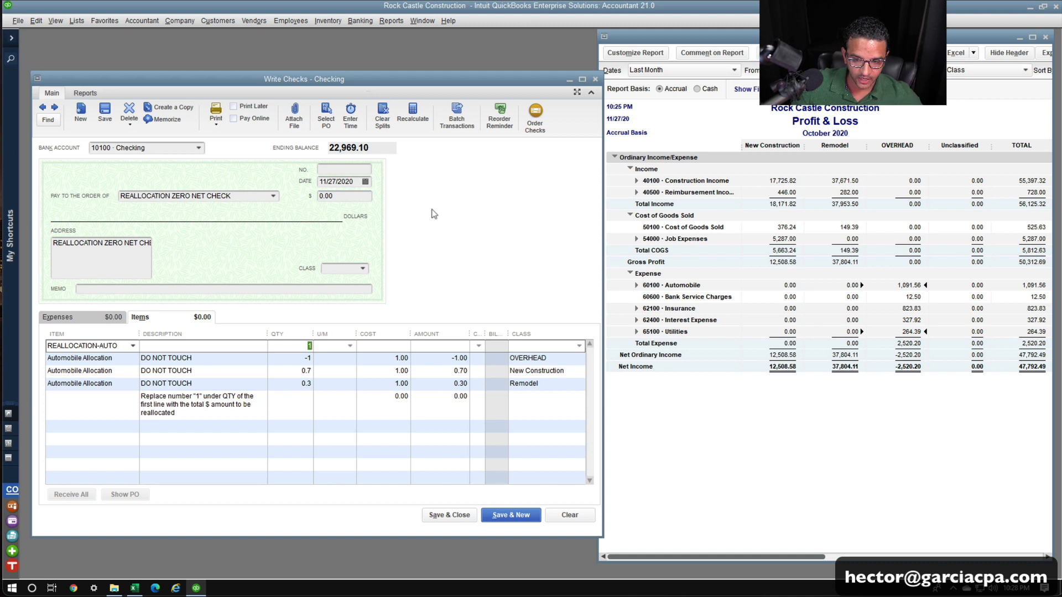
# Memorize the check as "REALLOCATION (AUTO)" with Do Not Remind Me, and close it without recording the transaction.
pyautogui.hotkey('ctrl', 'm')
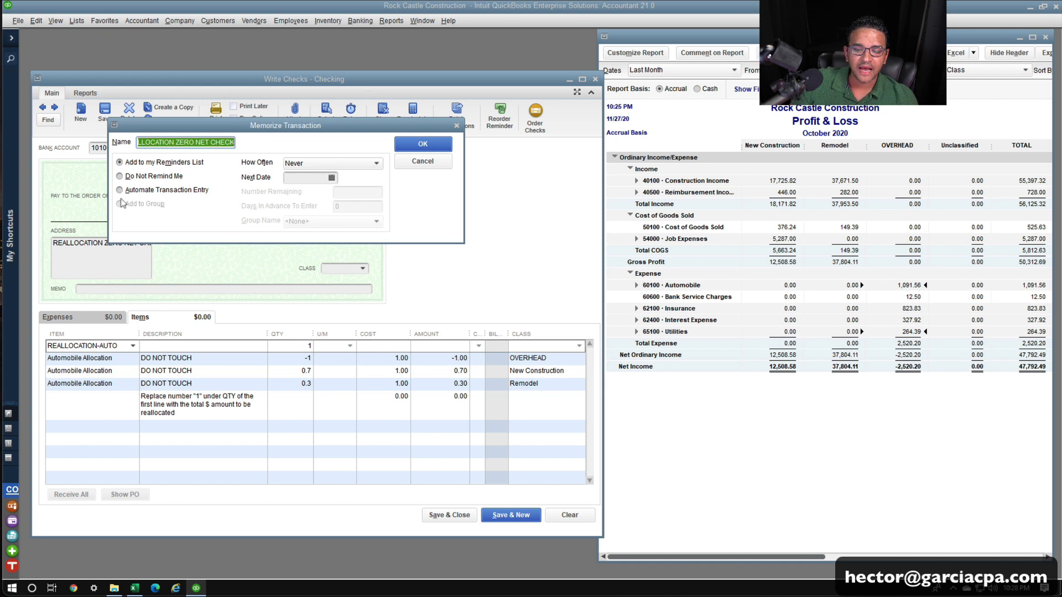
pyautogui.click(140, 176)
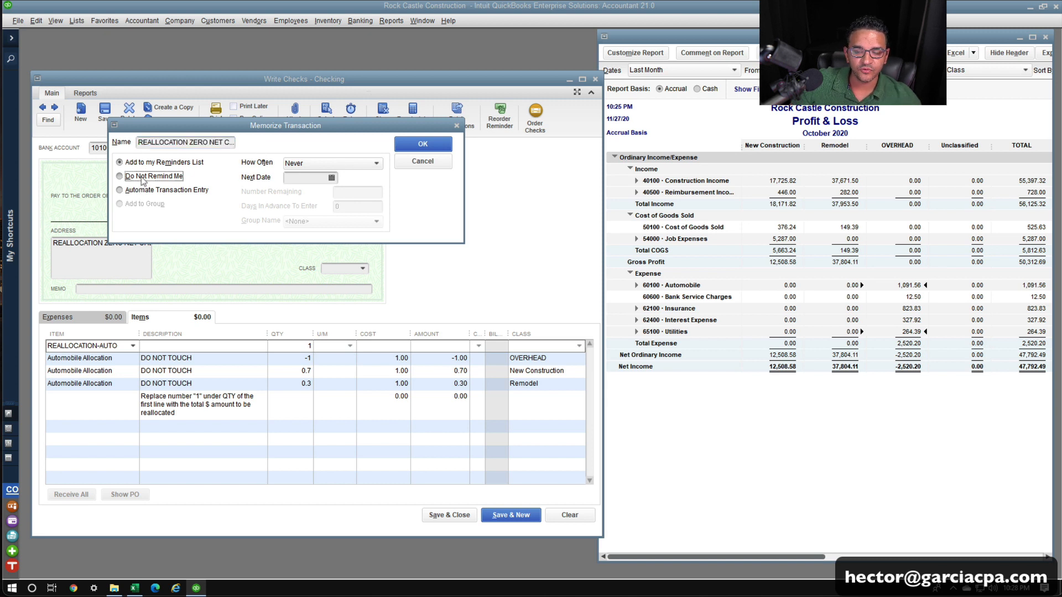
pyautogui.click(149, 144)
pyautogui.moveTo(157, 142); pyautogui.dragTo(264, 143)
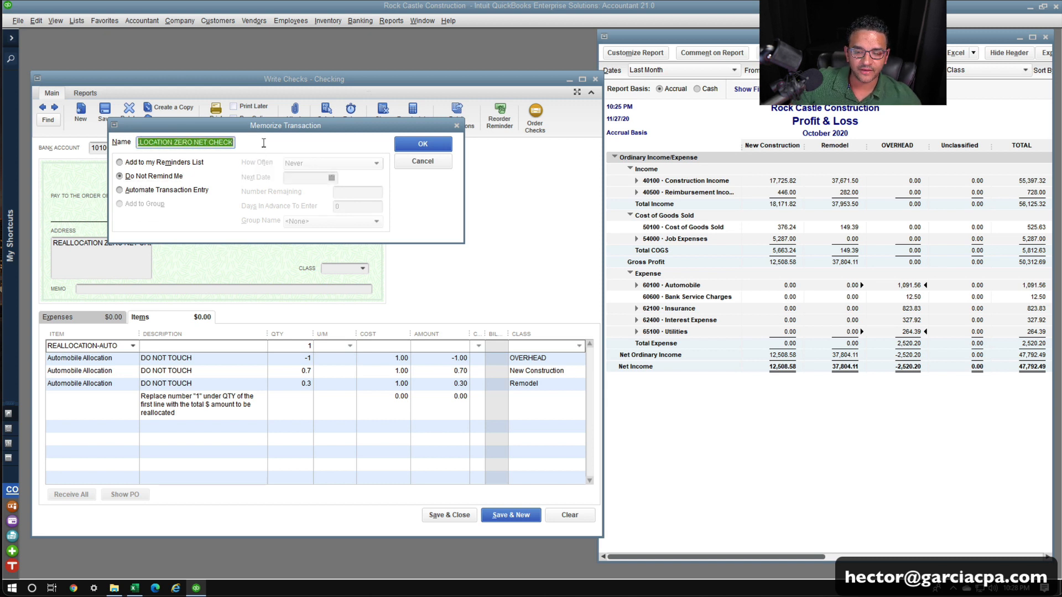
pyautogui.click(230, 141)
pyautogui.write('(AU')
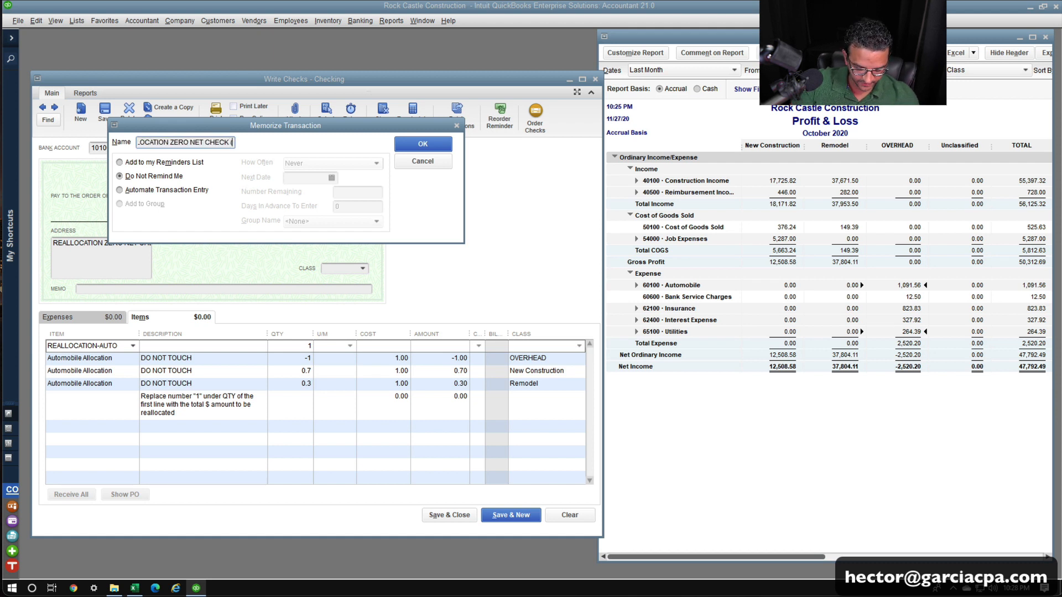
pyautogui.press('BackSpace')
pyautogui.press('BackSpace')
pyautogui.press('BackSpace')
pyautogui.press('BackSpace')
pyautogui.press('BackSpace')
pyautogui.press('BackSpace')
pyautogui.press('BackSpace')
pyautogui.press('BackSpace')
pyautogui.press('BackSpace')
pyautogui.press('BackSpace')
pyautogui.press('BackSpace')
pyautogui.press('BackSpace')
pyautogui.press('BackSpace')
pyautogui.press('BackSpace')
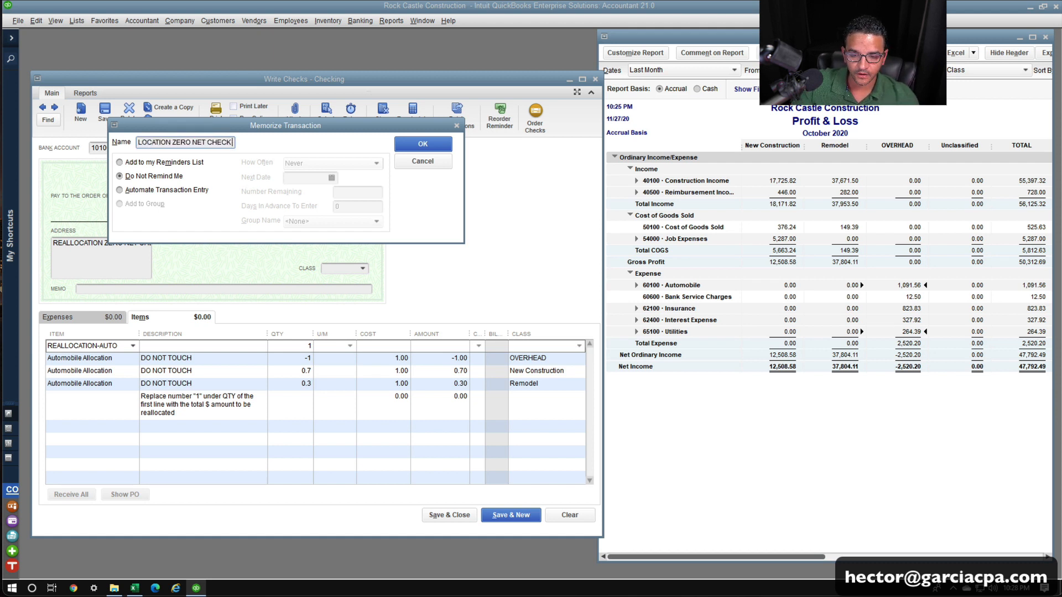
pyautogui.press('BackSpace')
pyautogui.press('BackSpace')
pyautogui.press('BackSpace')
pyautogui.press('BackSpace')
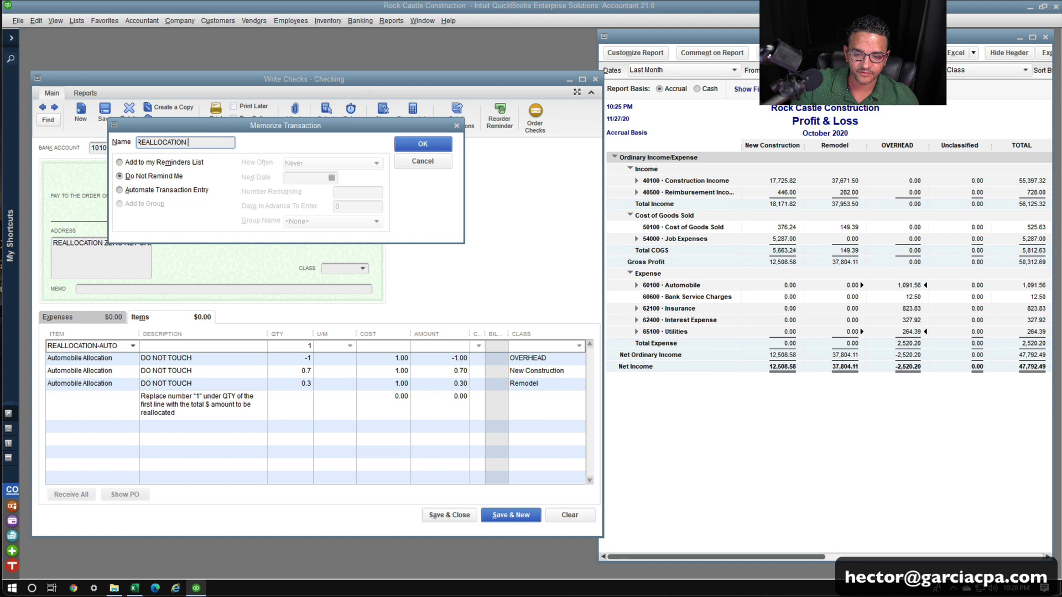
pyautogui.write('AUTO')
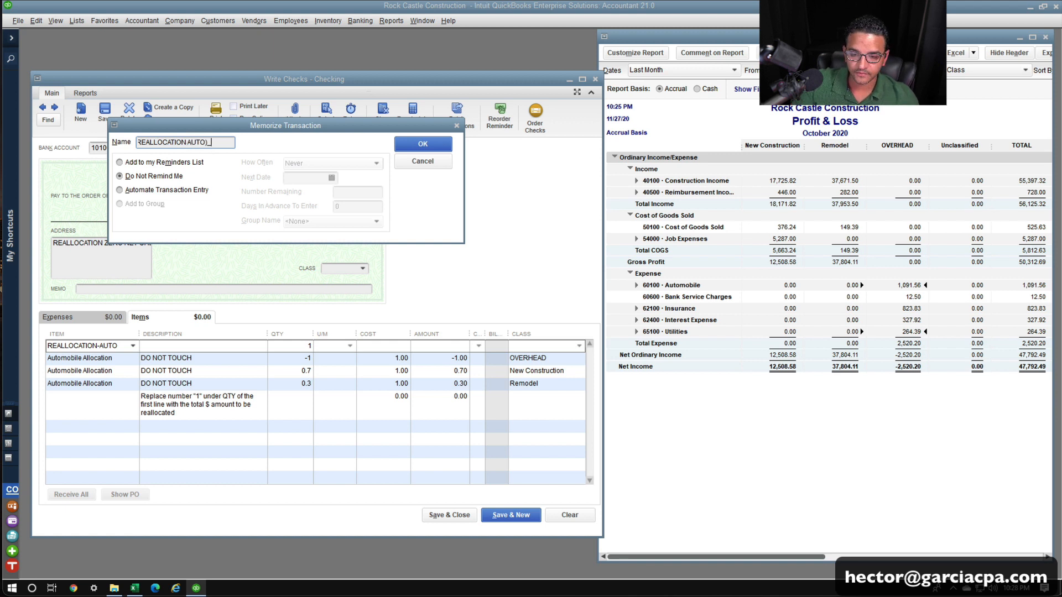
pyautogui.write(')_')
pyautogui.press('BackSpace')
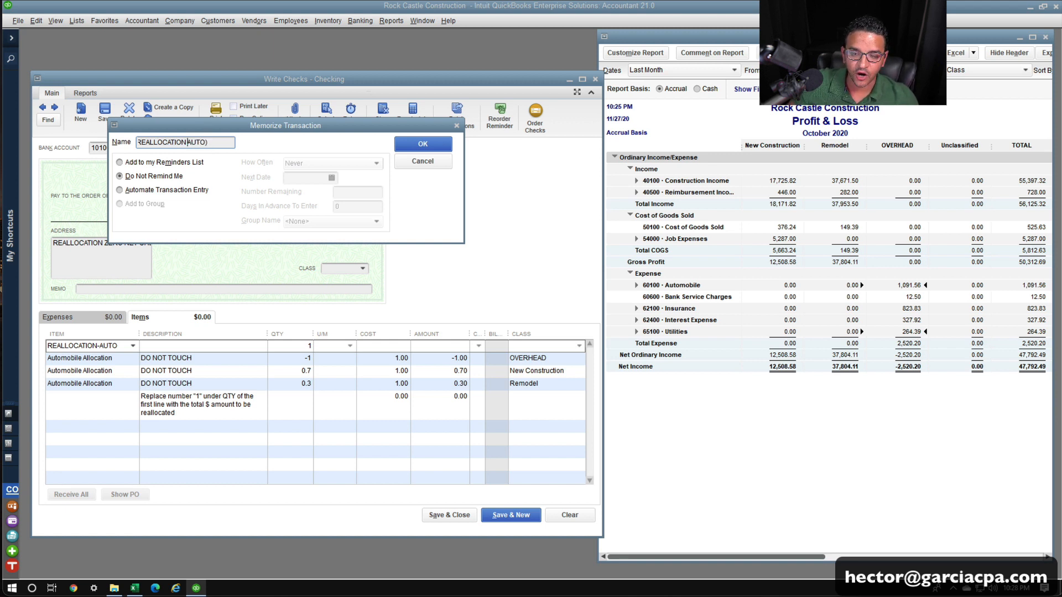
pyautogui.click(440, 144)
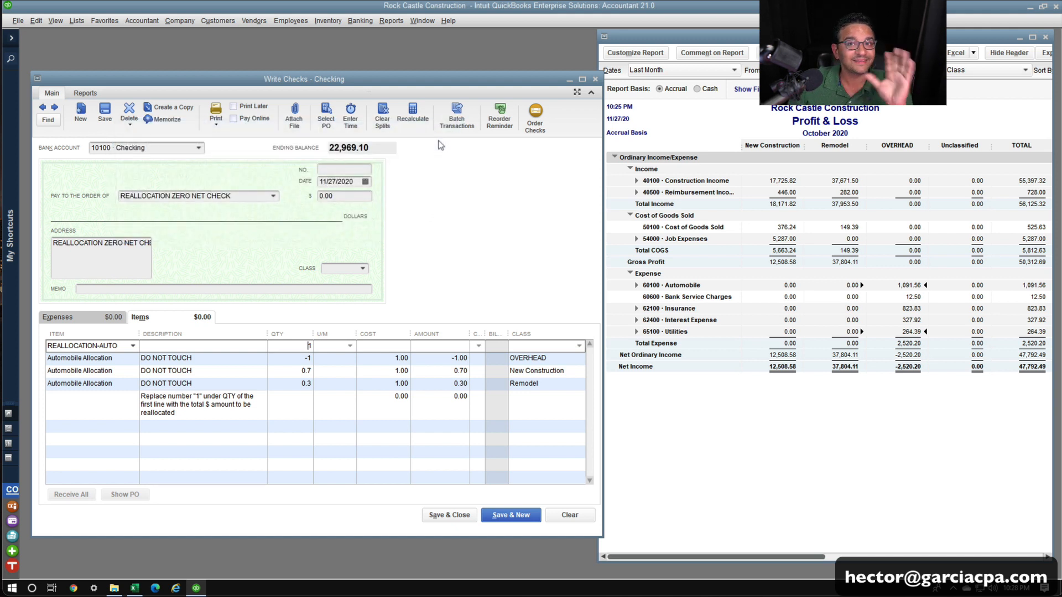
pyautogui.click(596, 79)
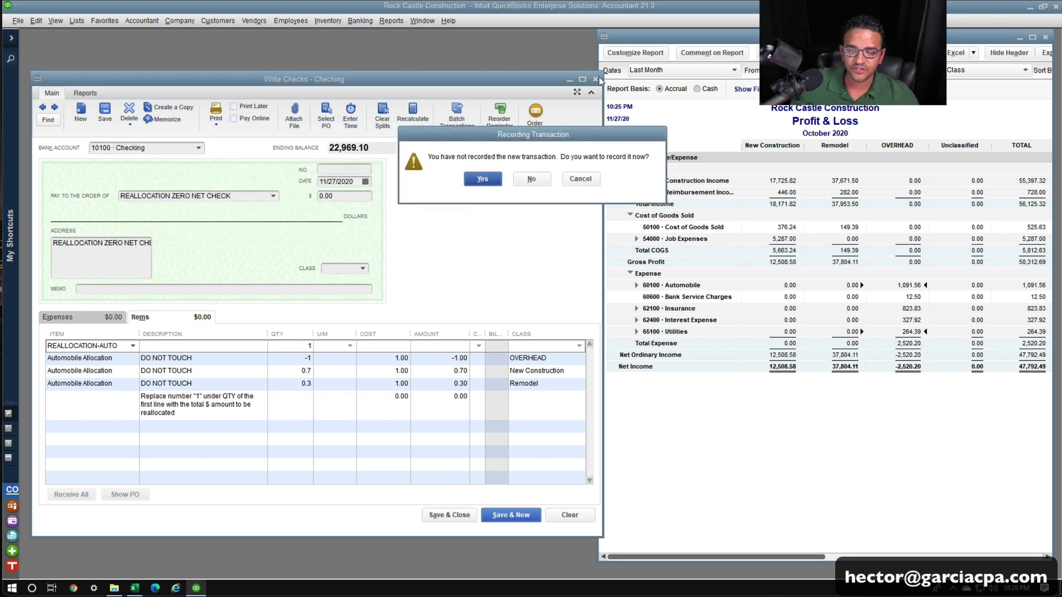
pyautogui.click(531, 179)
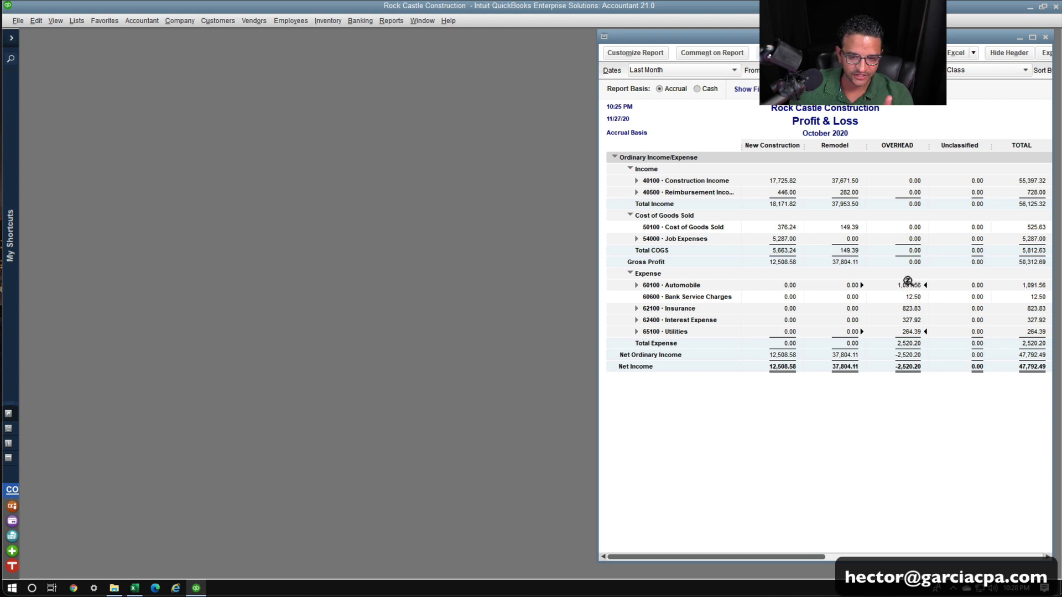
# Enlarge the Memorized Transaction List and open a new check from the memorized REALLOCATION (AUTO) transaction.
pyautogui.click(78, 22)
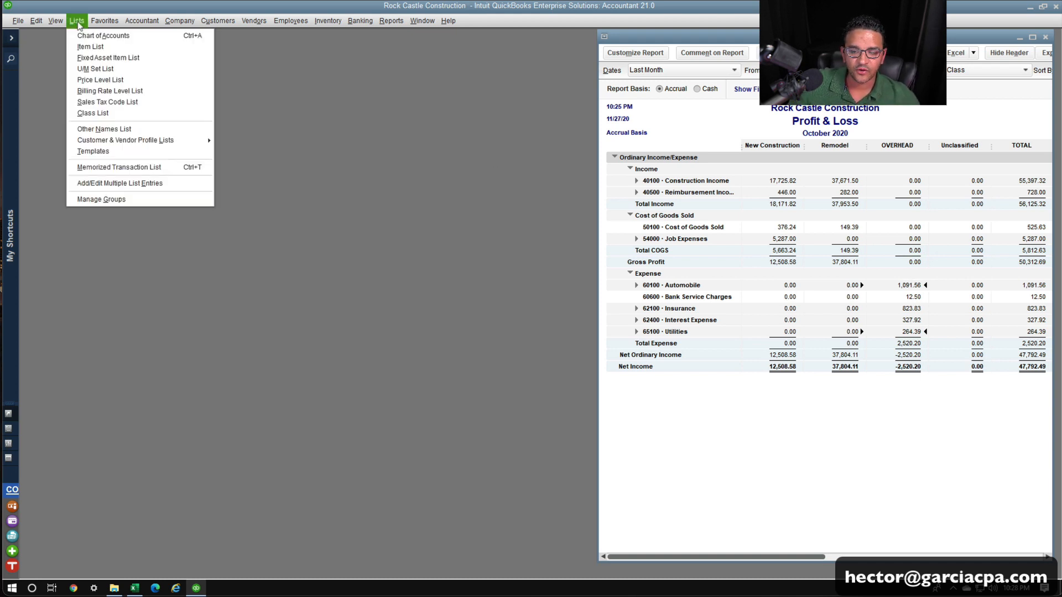
pyautogui.click(136, 169)
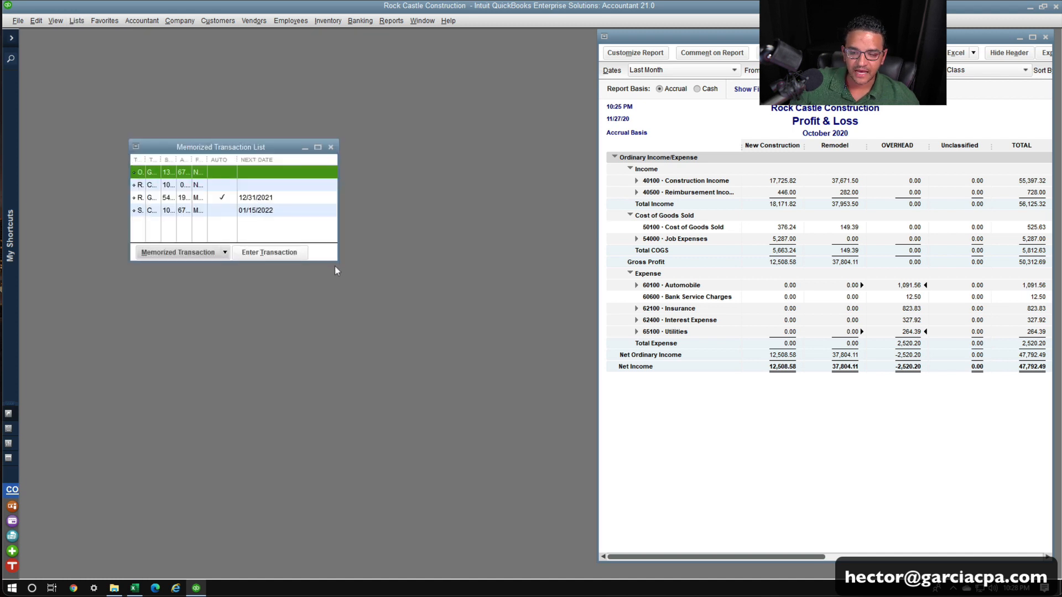
pyautogui.moveTo(338, 264); pyautogui.dragTo(684, 465)
pyautogui.moveTo(318, 151); pyautogui.dragTo(226, 89)
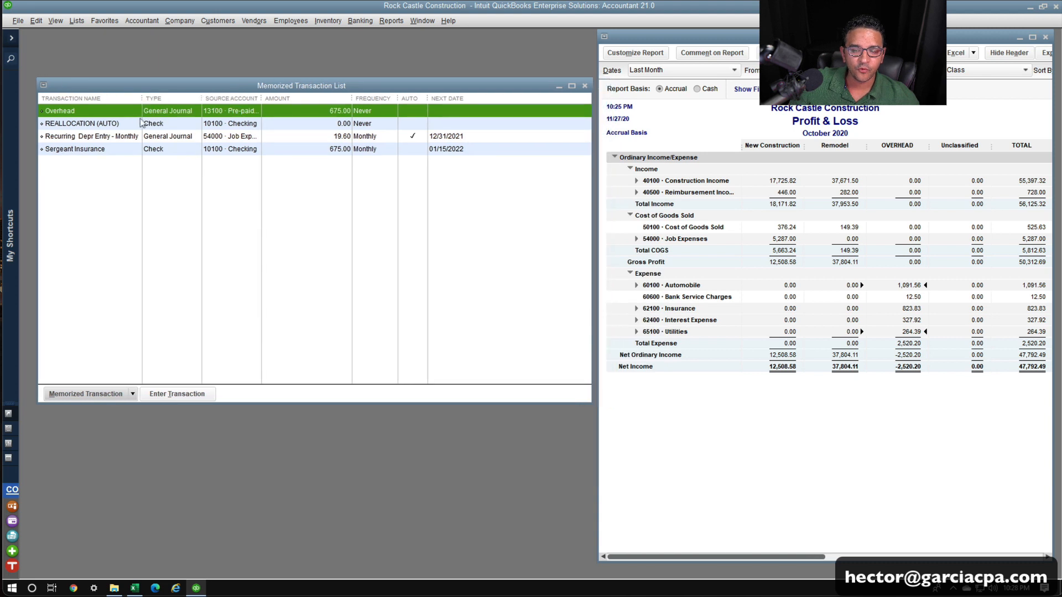
pyautogui.click(110, 124)
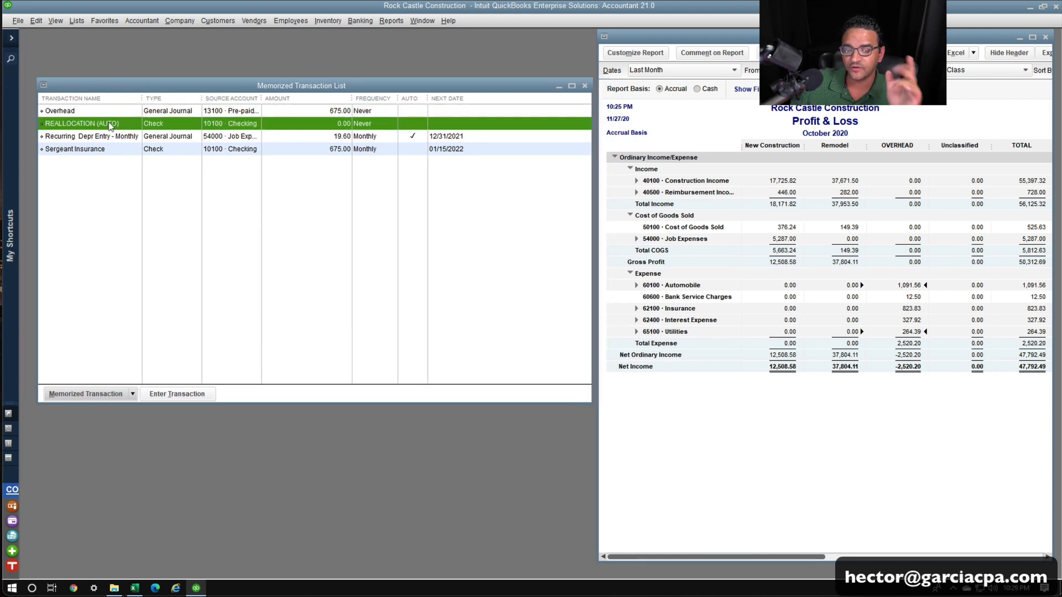
pyautogui.doubleClick(110, 124)
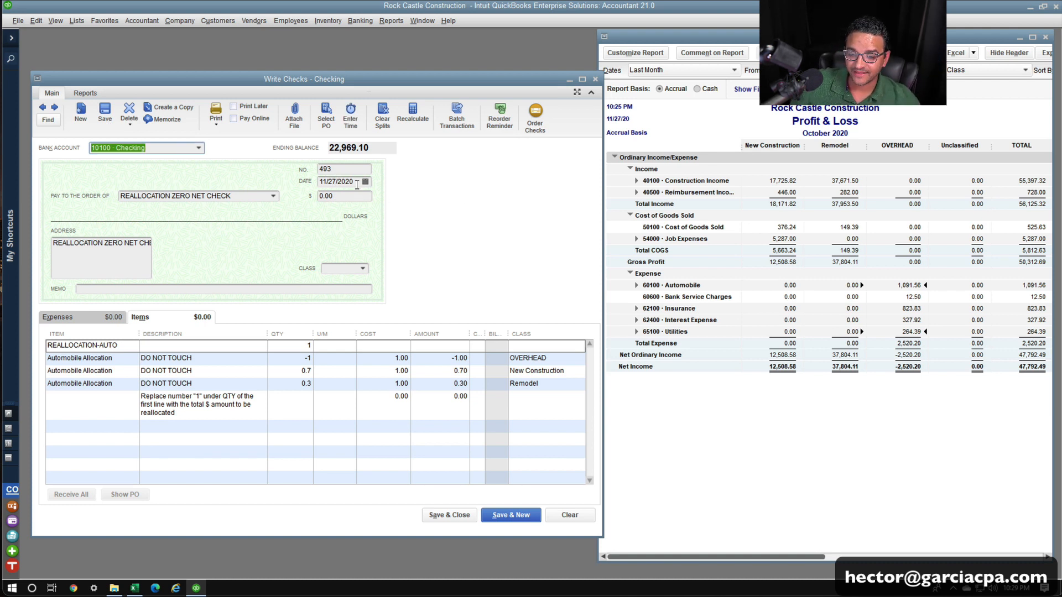
# Set the check's date to 10/31/2020 to match the month of the Profit & Loss report.
pyautogui.click(337, 181)
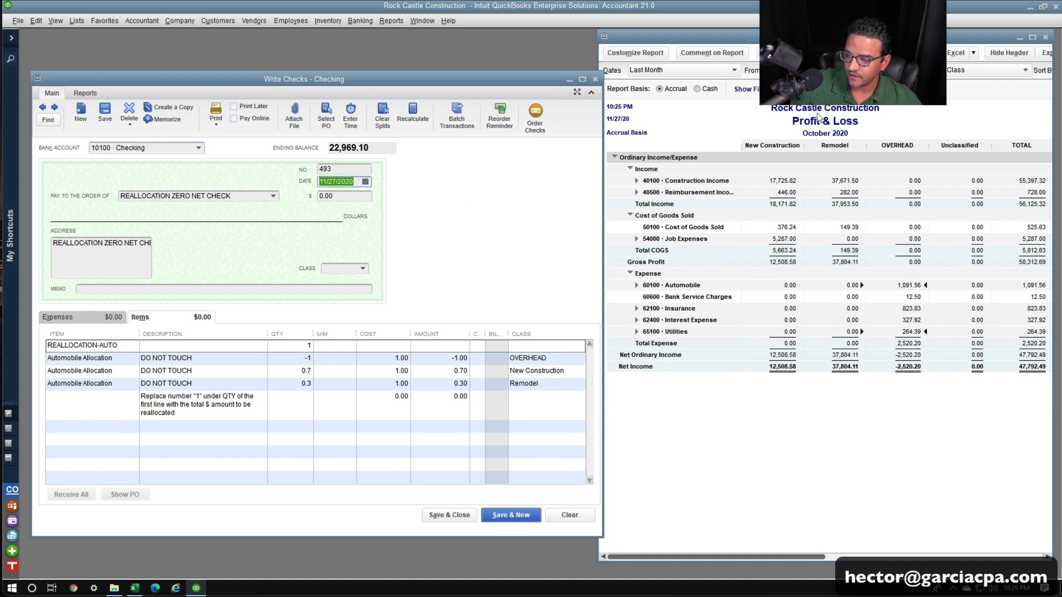
pyautogui.click(840, 136)
pyautogui.hscroll(1, 840, 136)
pyautogui.press('super+plus')
pyautogui.press('super+Escape')
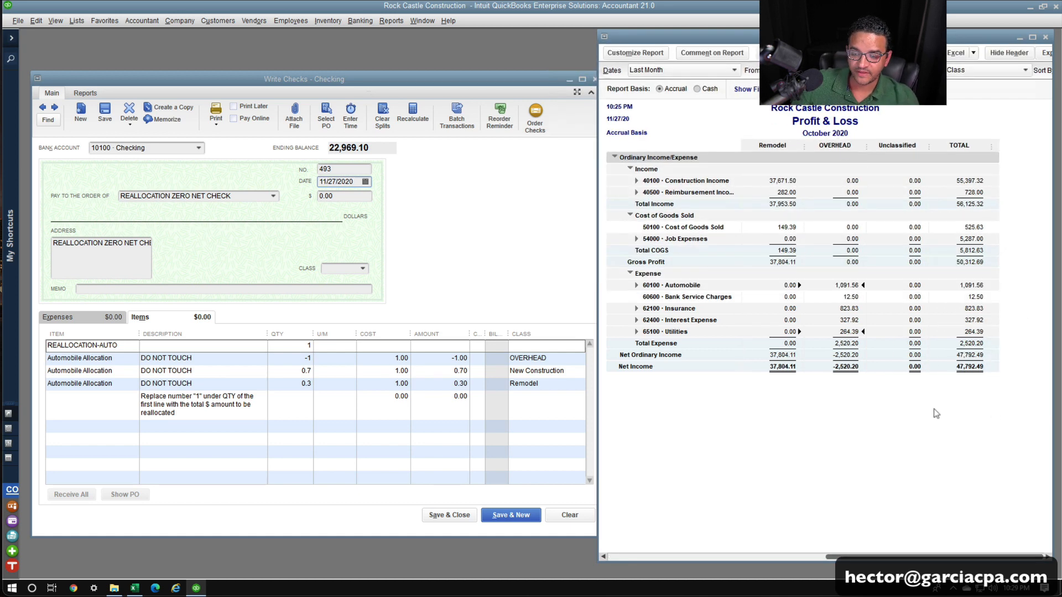
pyautogui.moveTo(830, 556); pyautogui.dragTo(617, 555)
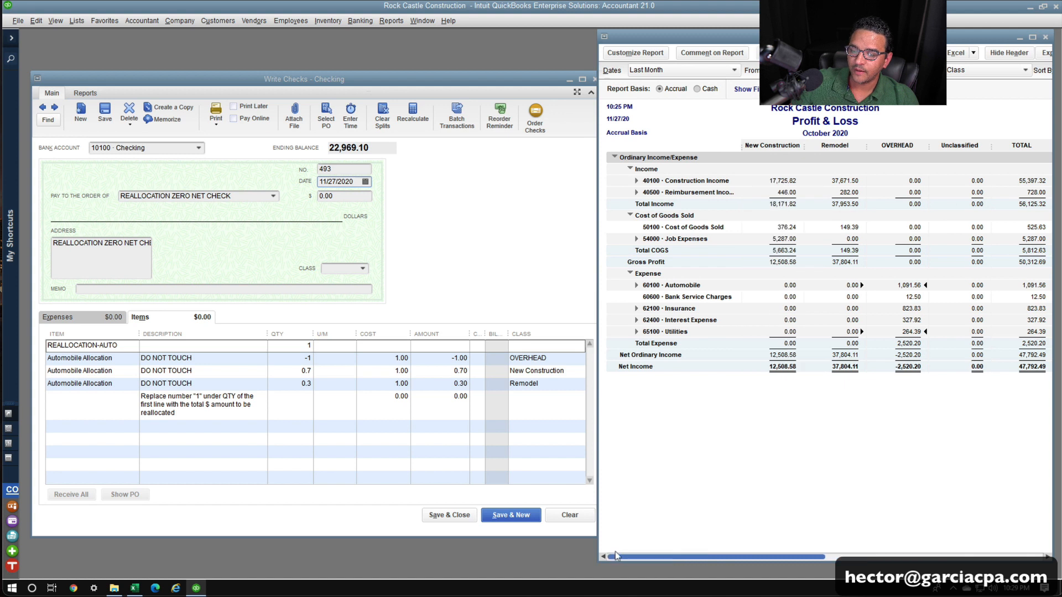
pyautogui.click(353, 180)
pyautogui.write('1')
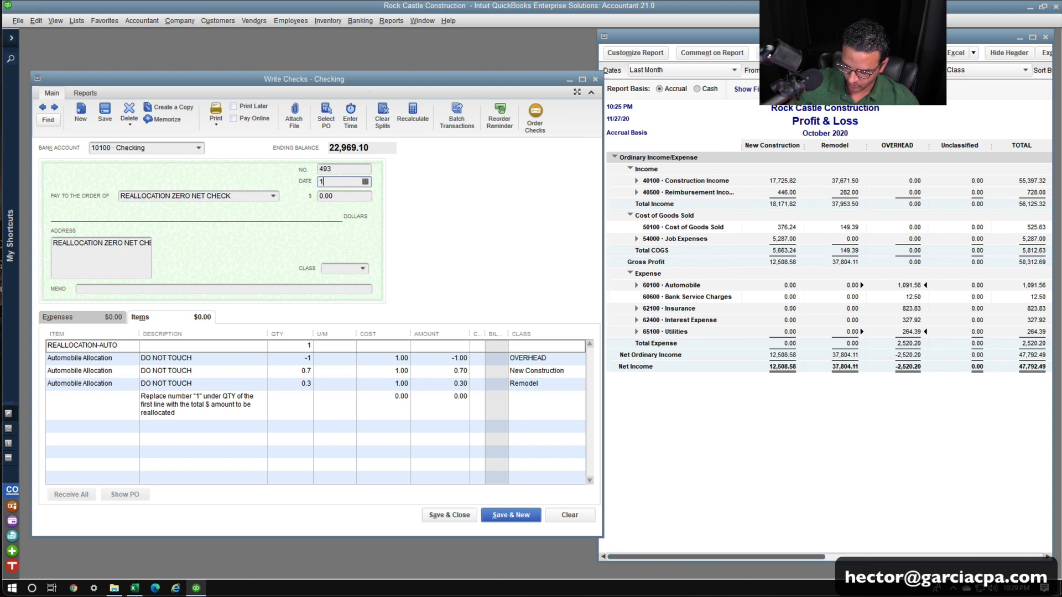
pyautogui.write('0/31/2')
pyautogui.write('0312020')
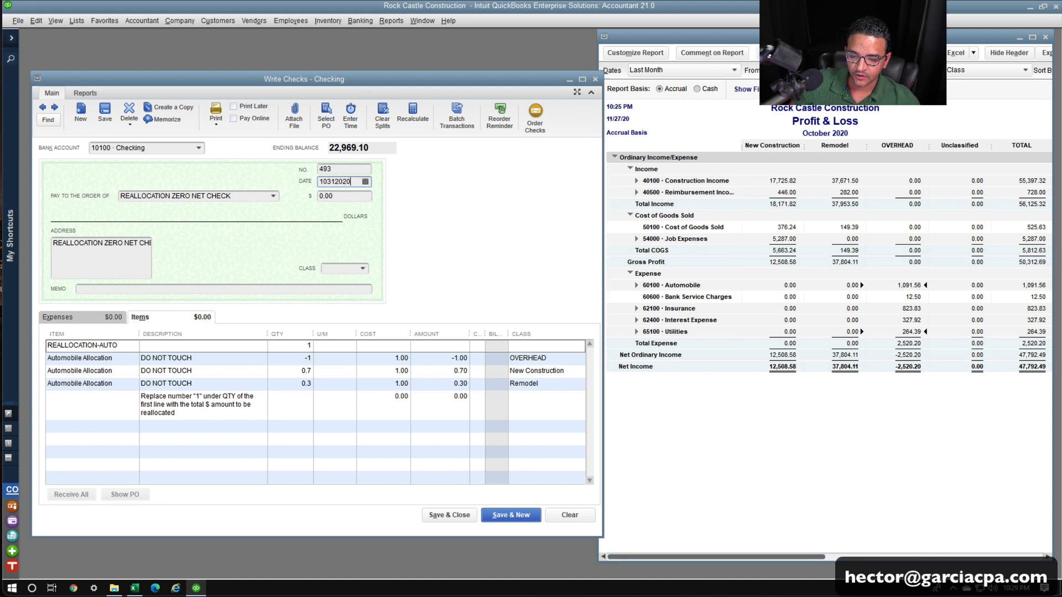
pyautogui.press('Tab')
# Following the replacement instruction in the check's last line, set the REALLOCATION-AUTO quantity to 1,091.56, October's OVERHEAD automobile expense.
pyautogui.click(277, 347)
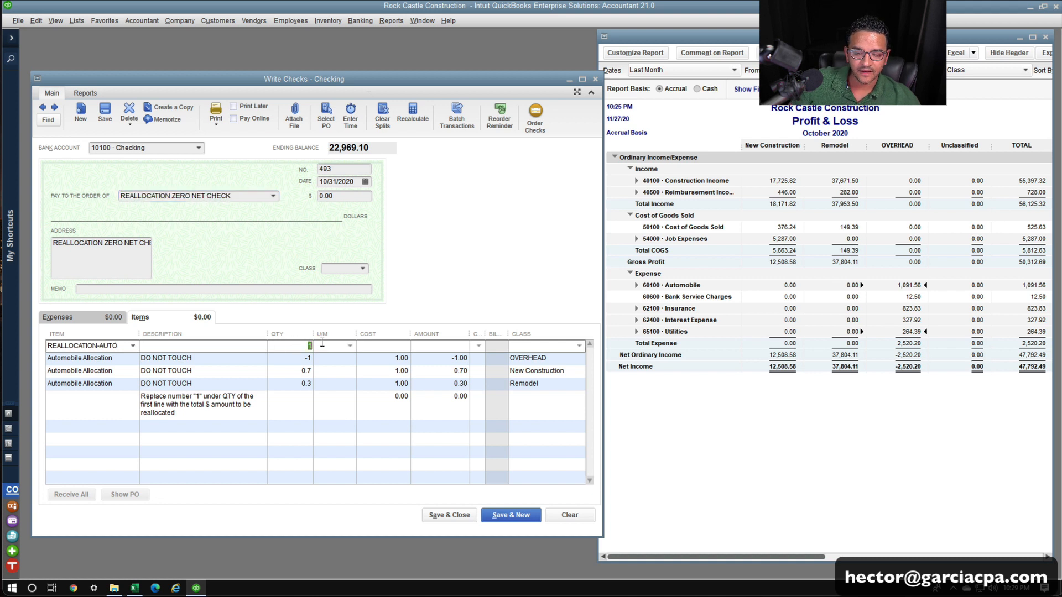
pyautogui.click(197, 415)
pyautogui.moveTo(141, 396); pyautogui.dragTo(217, 433)
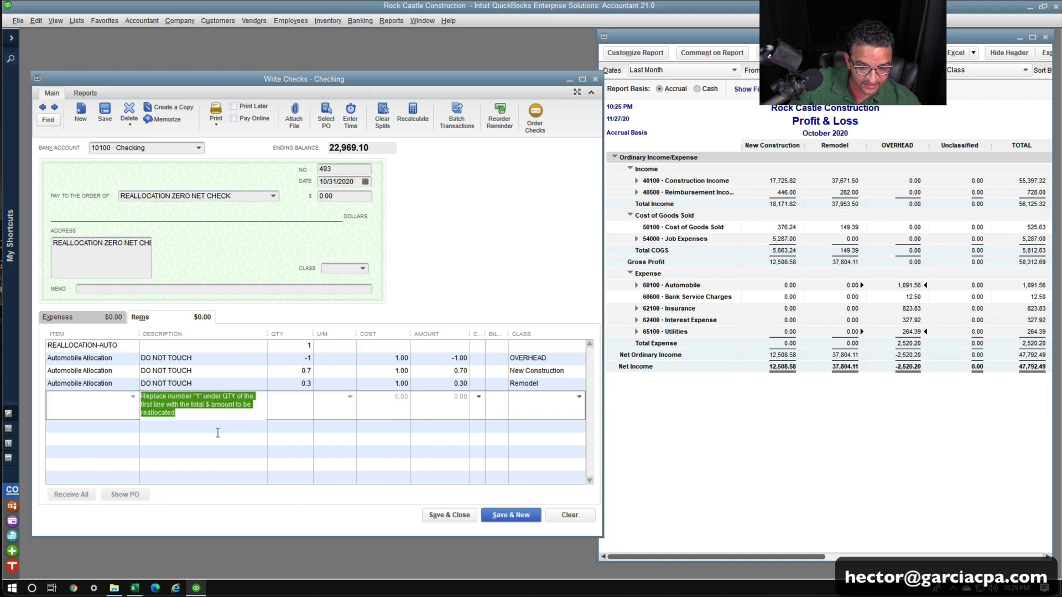
pyautogui.click(218, 419)
pyautogui.click(310, 346)
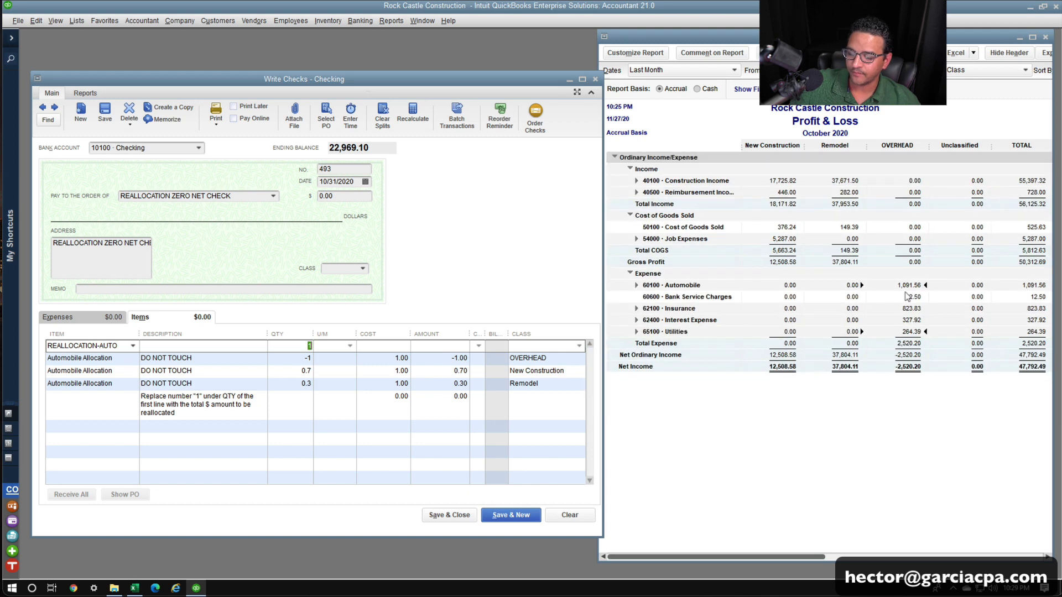
pyautogui.write('1,')
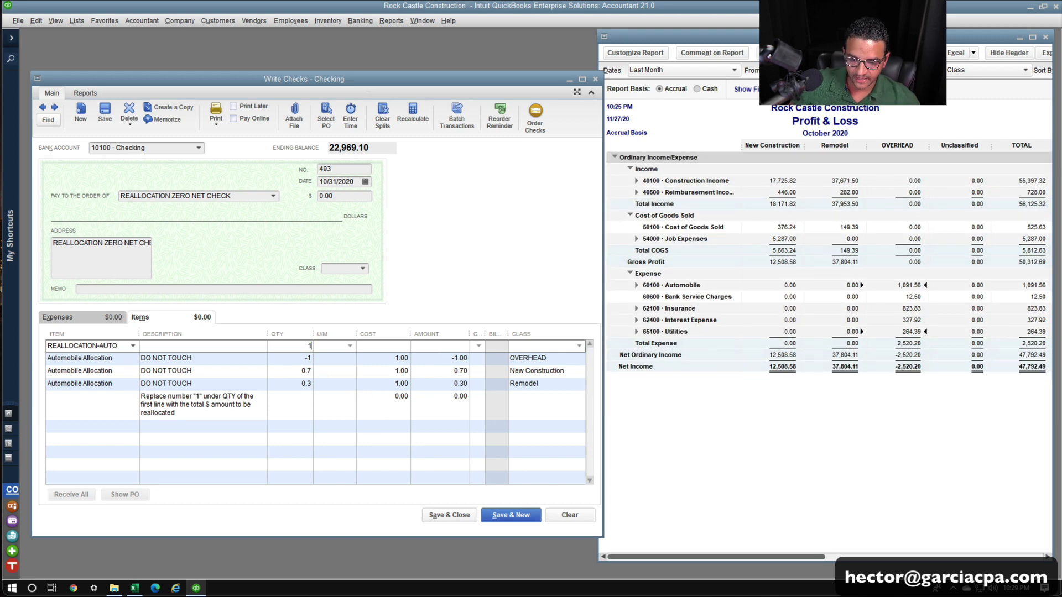
pyautogui.write('091.56')
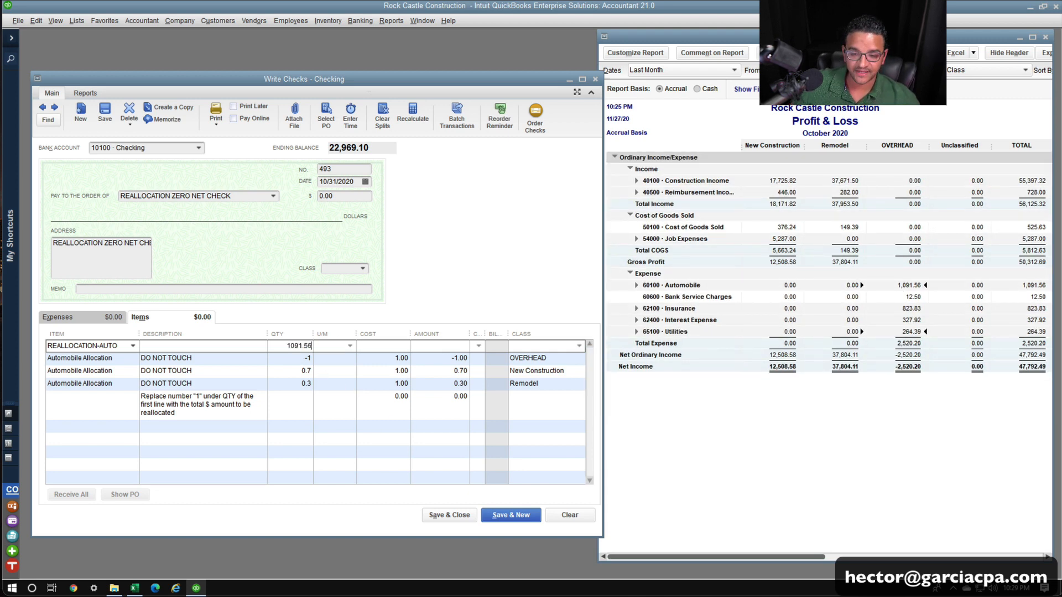
pyautogui.click(302, 358)
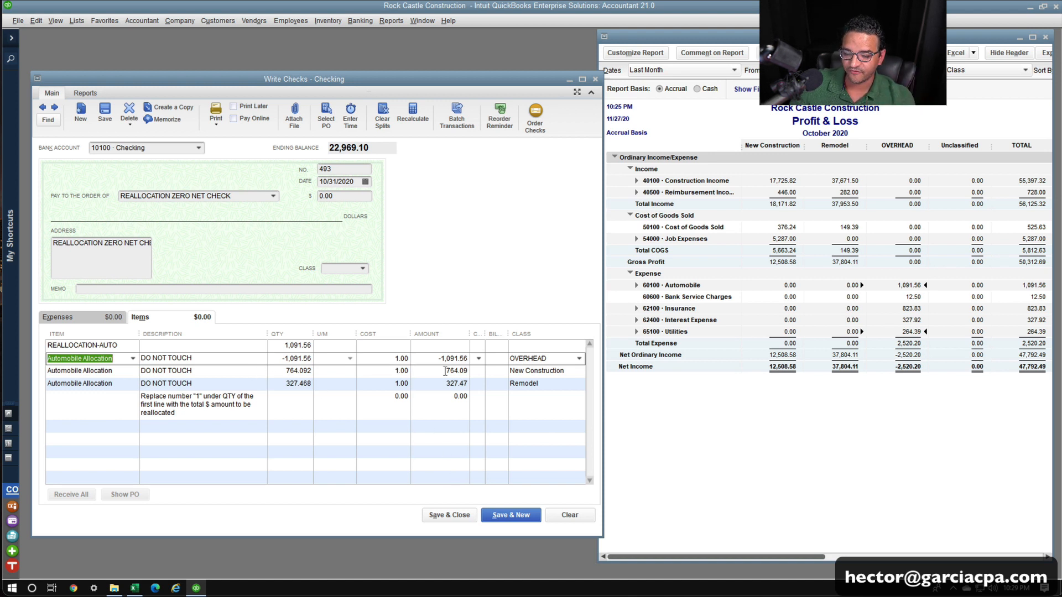
# Save the reallocation check and compare its item lines with the Automobile expense by class in the Profit & Loss report.
pyautogui.click(274, 345)
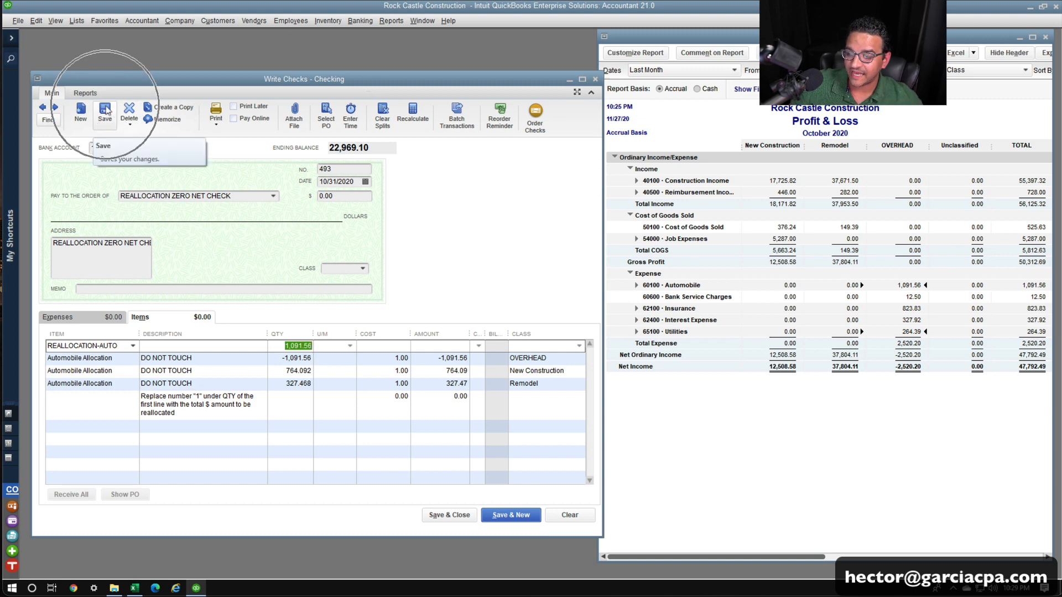
pyautogui.click(818, 284)
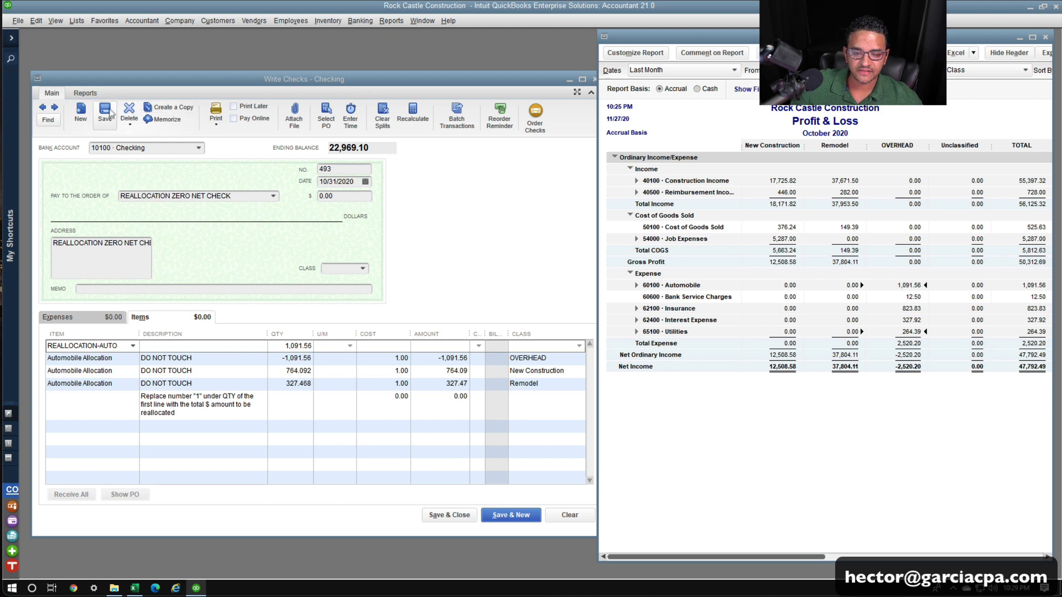
pyautogui.click(106, 112)
pyautogui.click(852, 421)
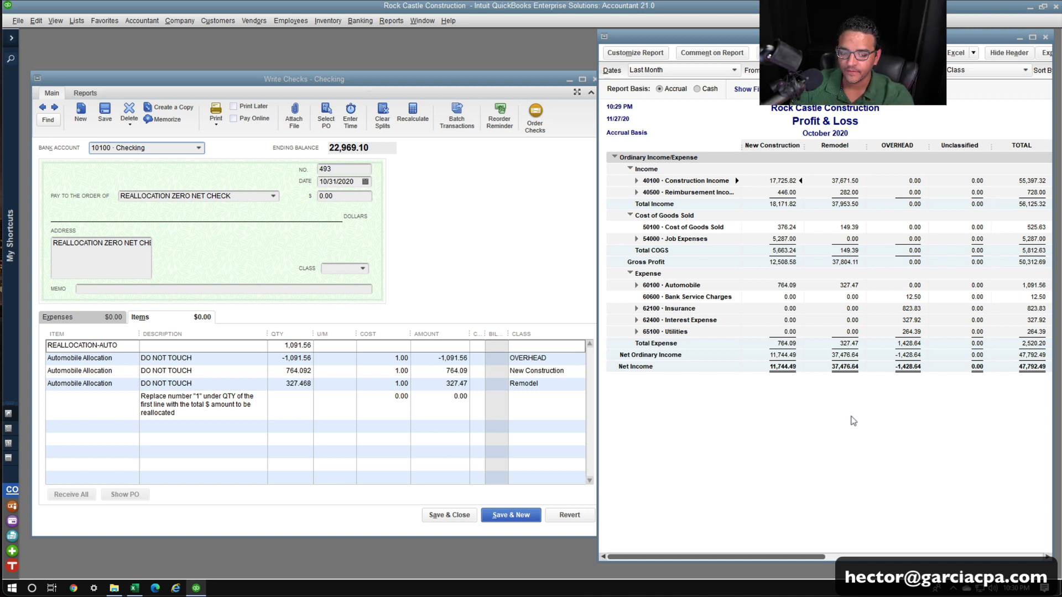
pyautogui.click(124, 350)
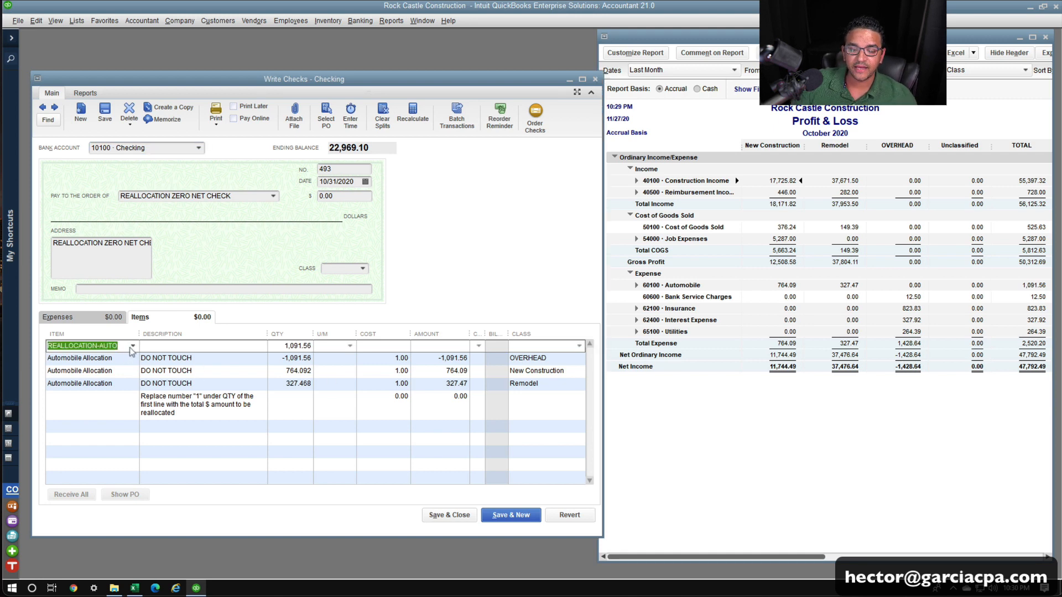
pyautogui.click(133, 346)
pyautogui.click(226, 424)
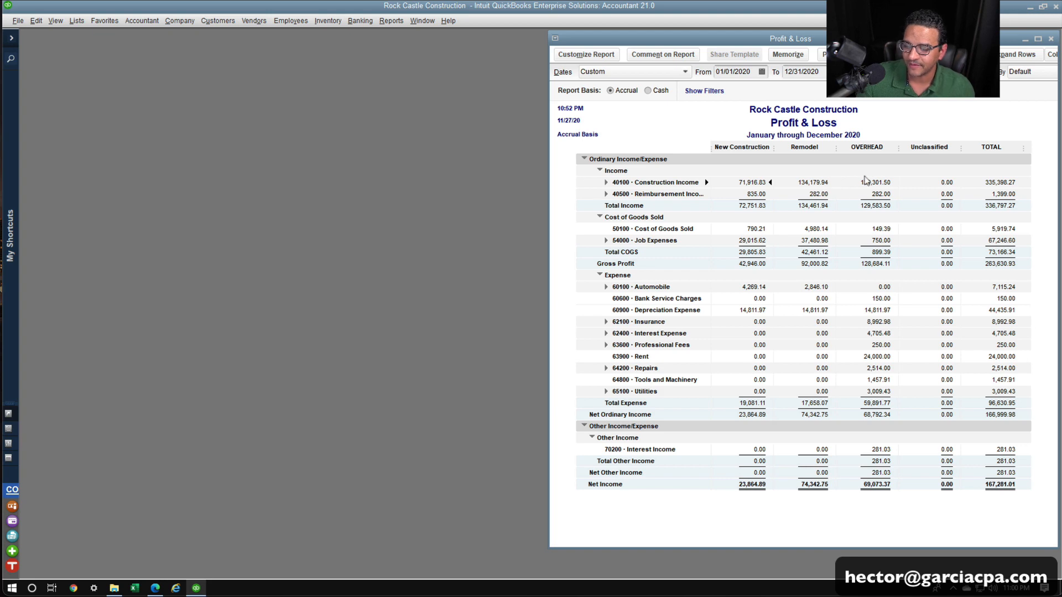
pyautogui.press('super+plus')
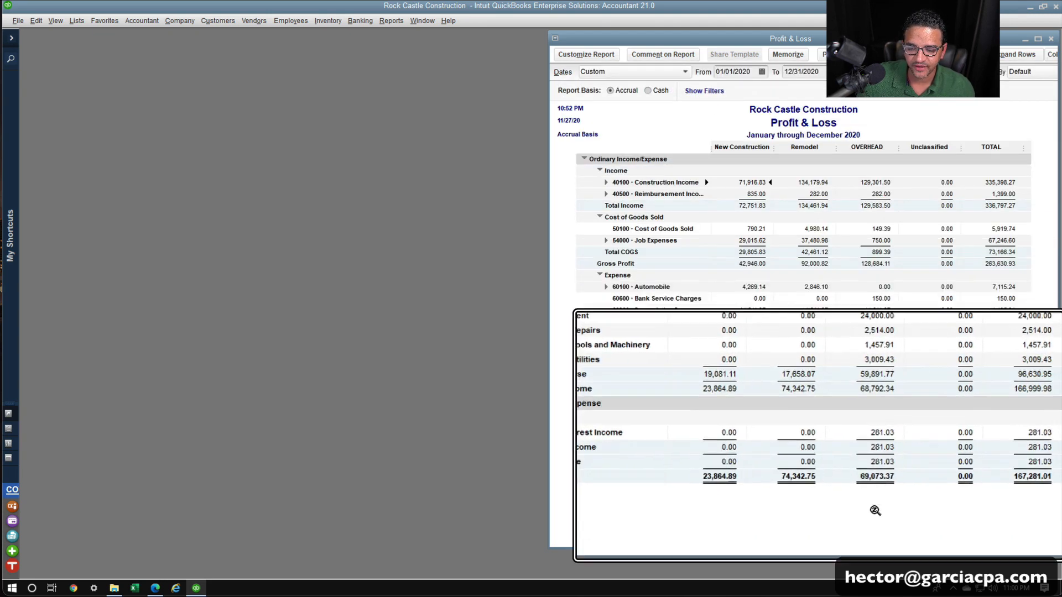
pyautogui.press('super+Escape')
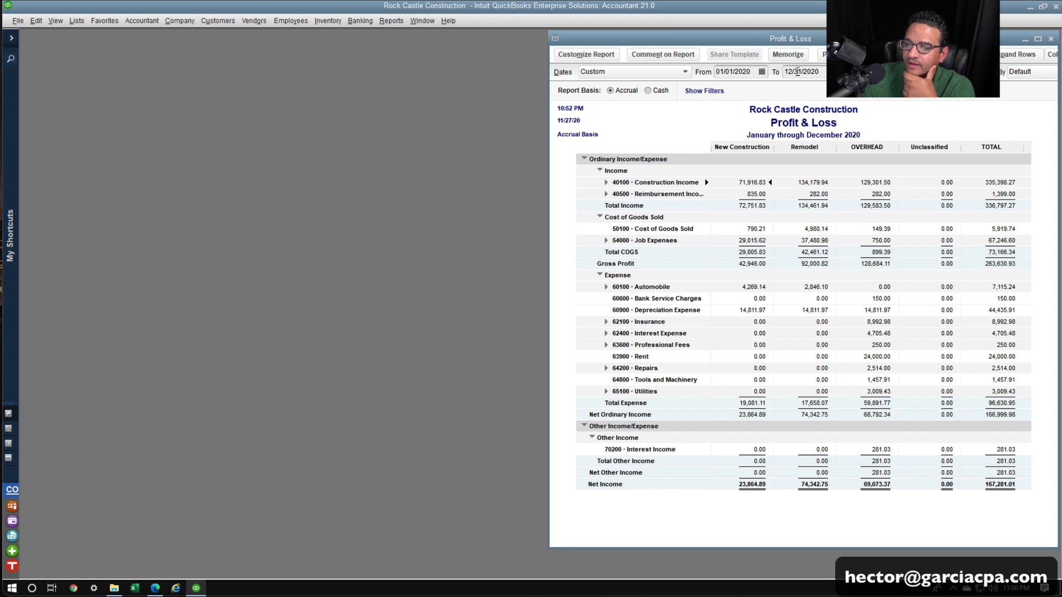
# Export the January through December 2020 Profit & Loss report to a new Excel workbook and switch to that workbook.
pyautogui.click(946, 69)
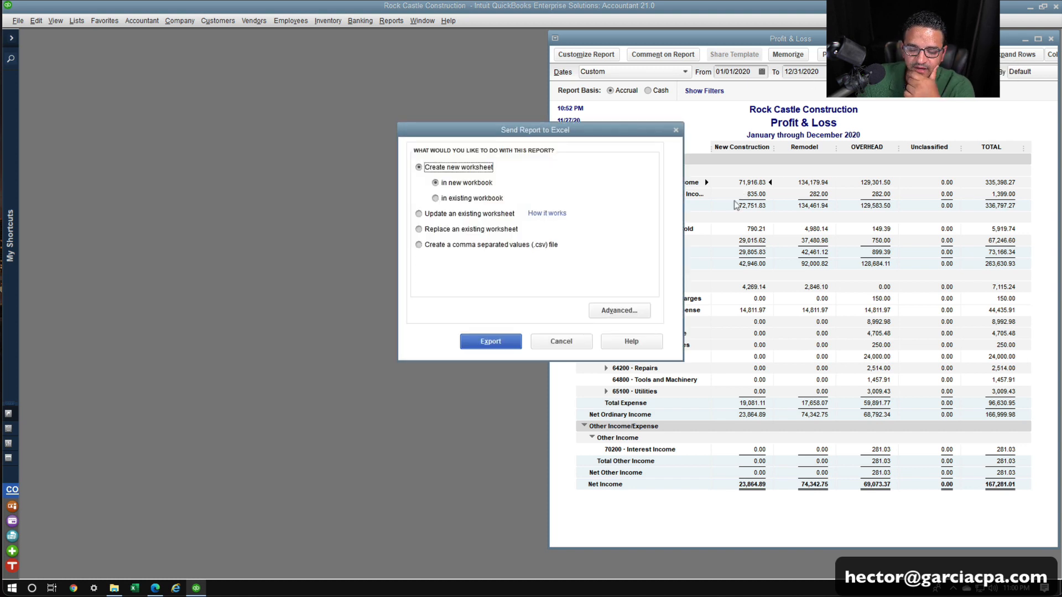
pyautogui.click(495, 345)
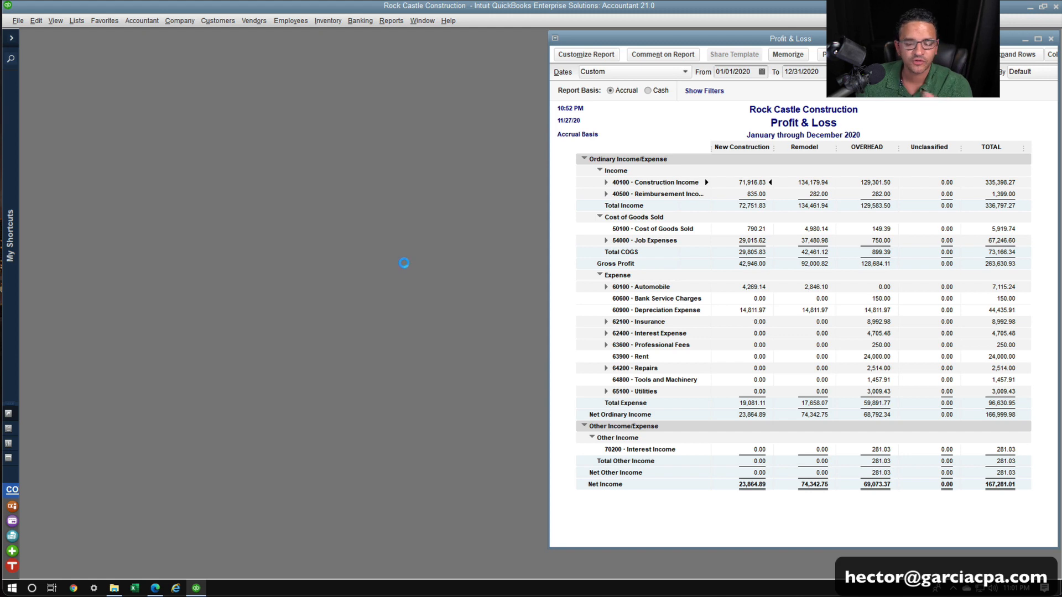
pyautogui.click(135, 588)
pyautogui.click(483, 351)
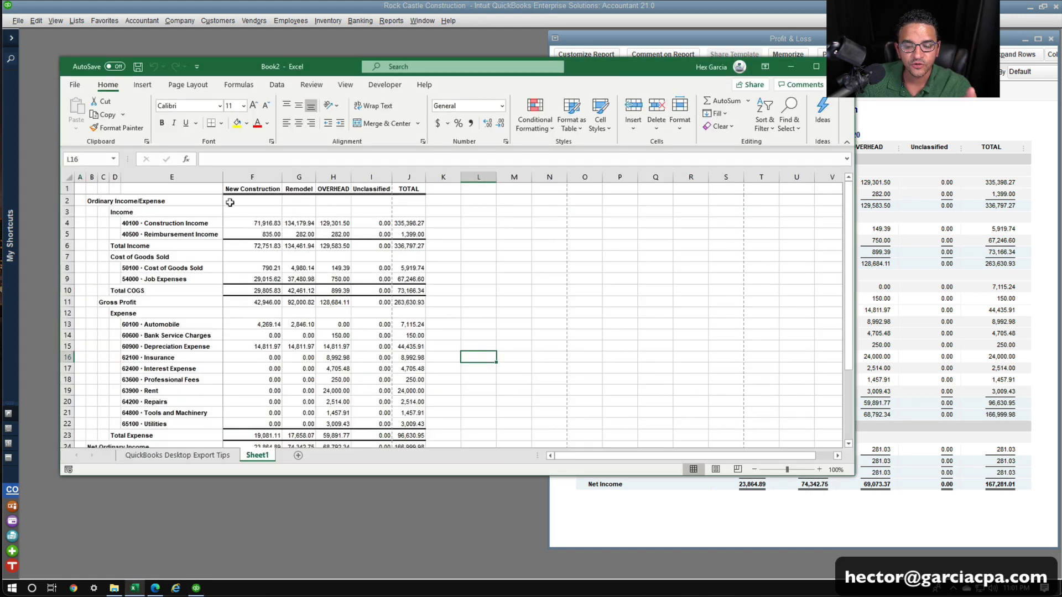
# Maximize the workbook window and enlarge the worksheet display with a custom zoom percentage.
pyautogui.doubleClick(607, 62)
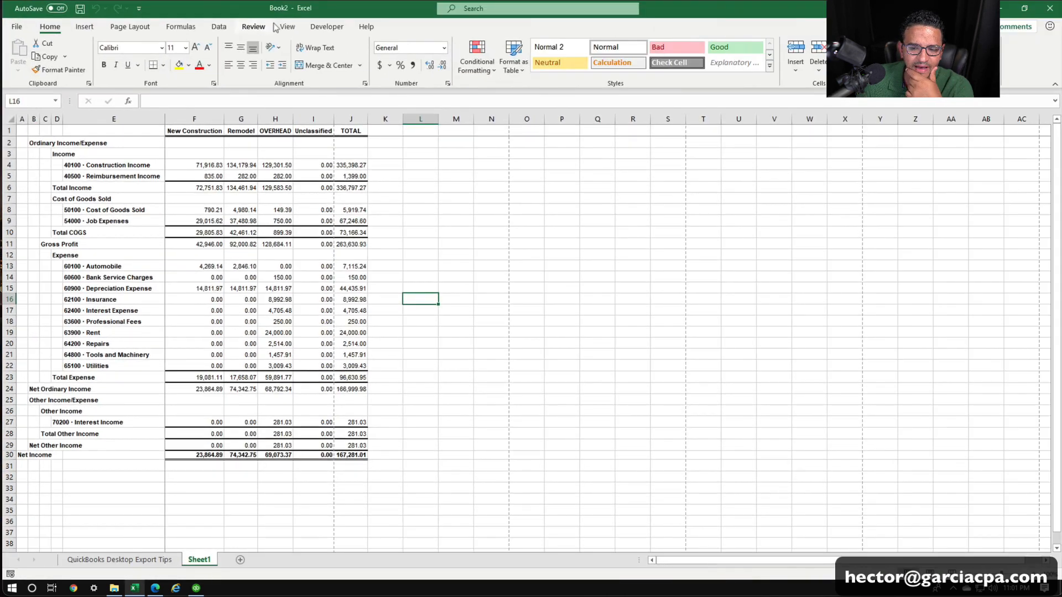
pyautogui.click(277, 27)
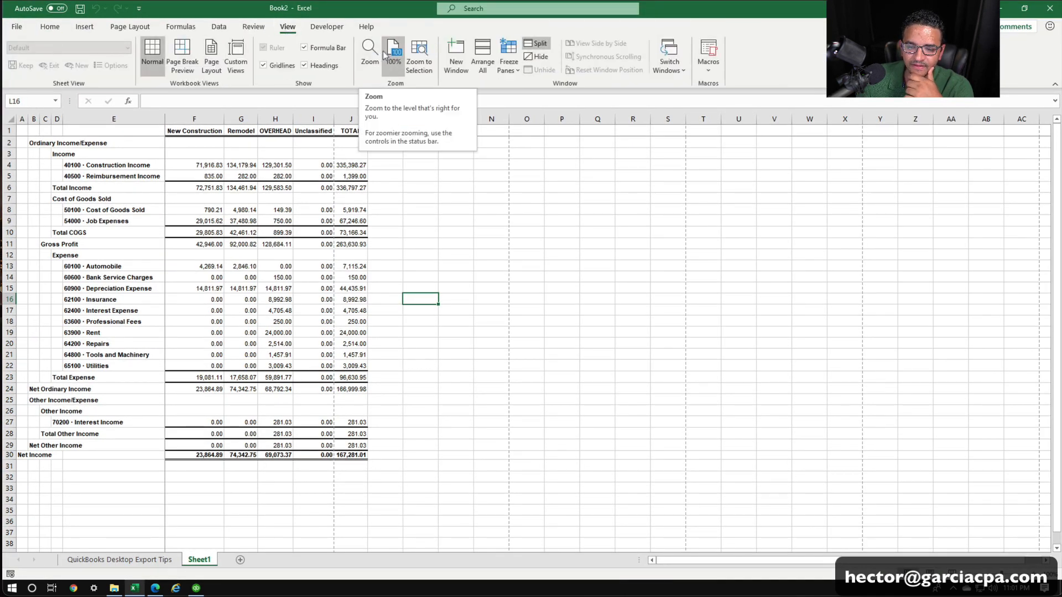
pyautogui.click(370, 54)
pyautogui.doubleClick(661, 406)
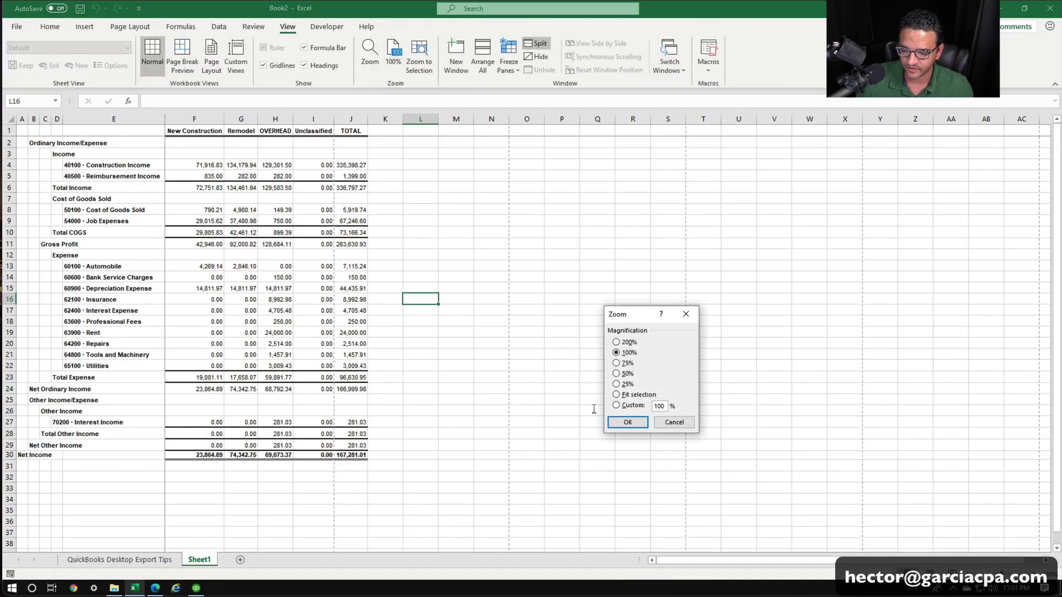
pyautogui.press('Return')
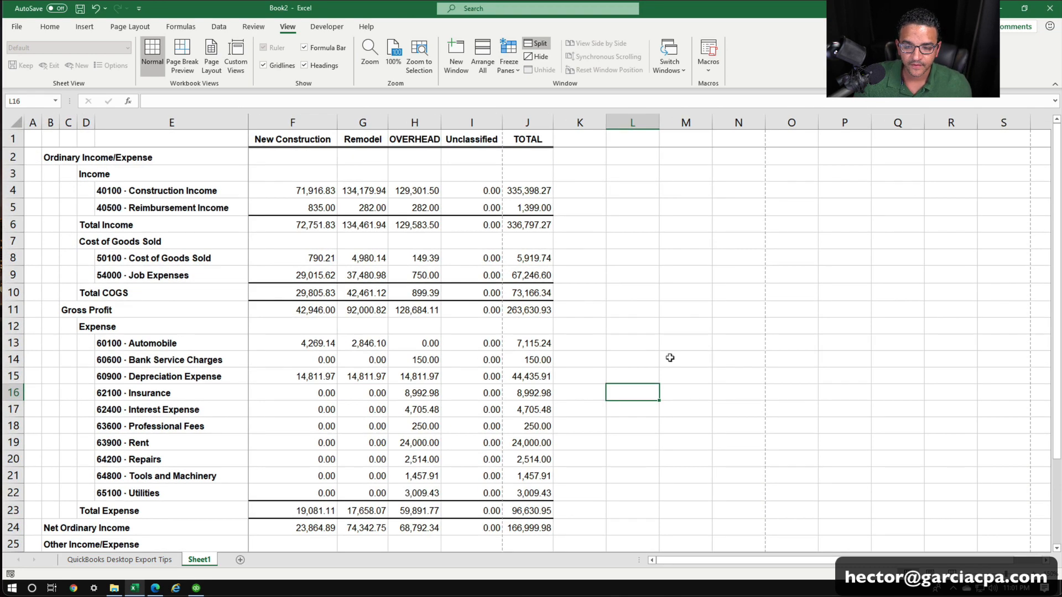
# Widen the Remodel and OVERHEAD columns and insert a blank row above Cost of Goods Sold.
pyautogui.click(673, 358)
pyautogui.moveTo(387, 126); pyautogui.dragTo(512, 122)
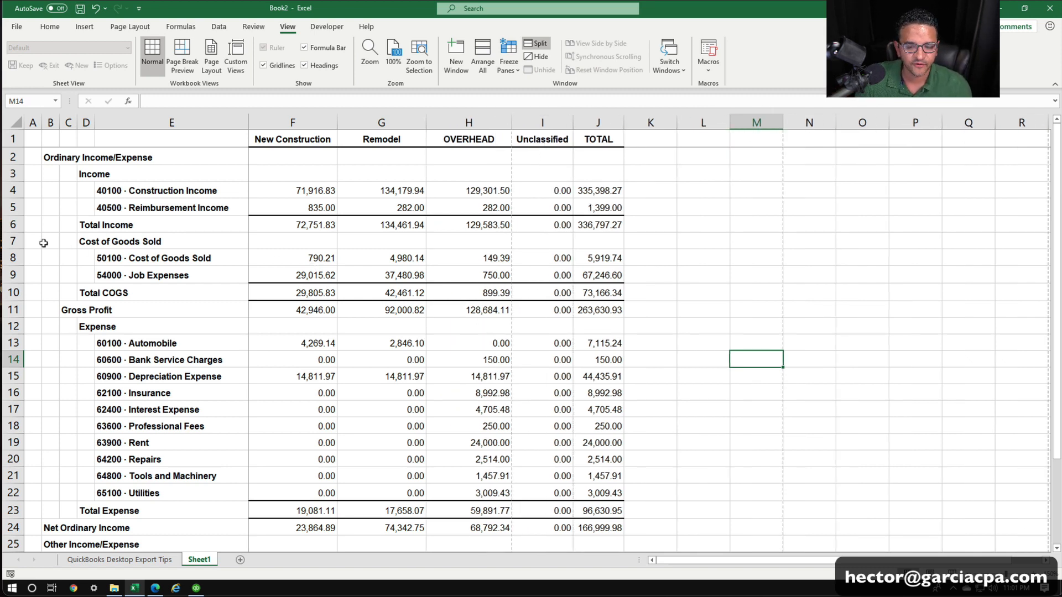
pyautogui.rightClick(17, 243)
pyautogui.click(84, 332)
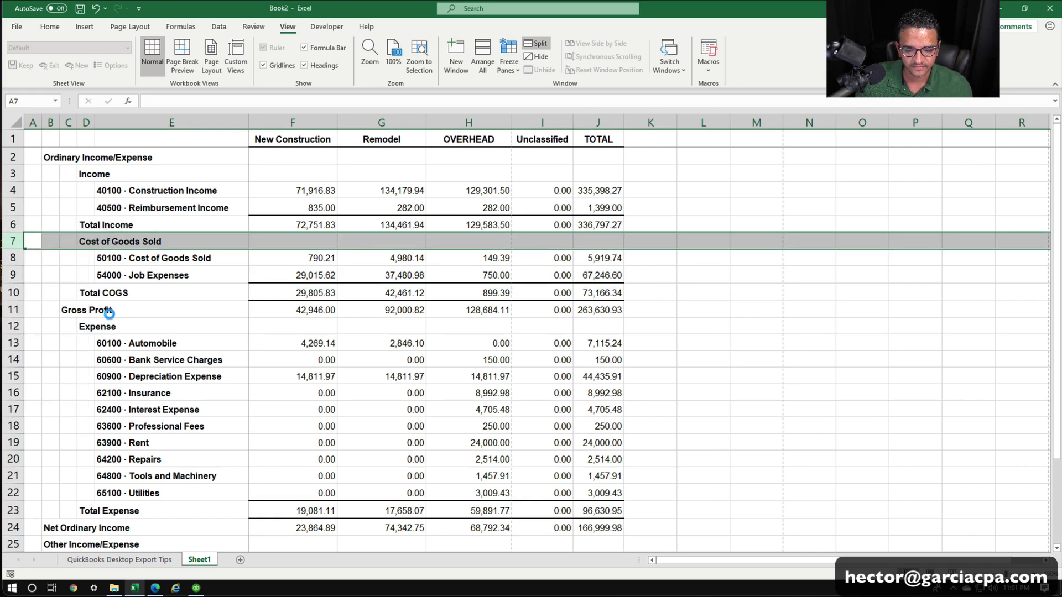
# Enter the formula =F6/$J$6 in F7, dividing New Construction's total income by the overall total income.
pyautogui.click(314, 239)
pyautogui.write('=')
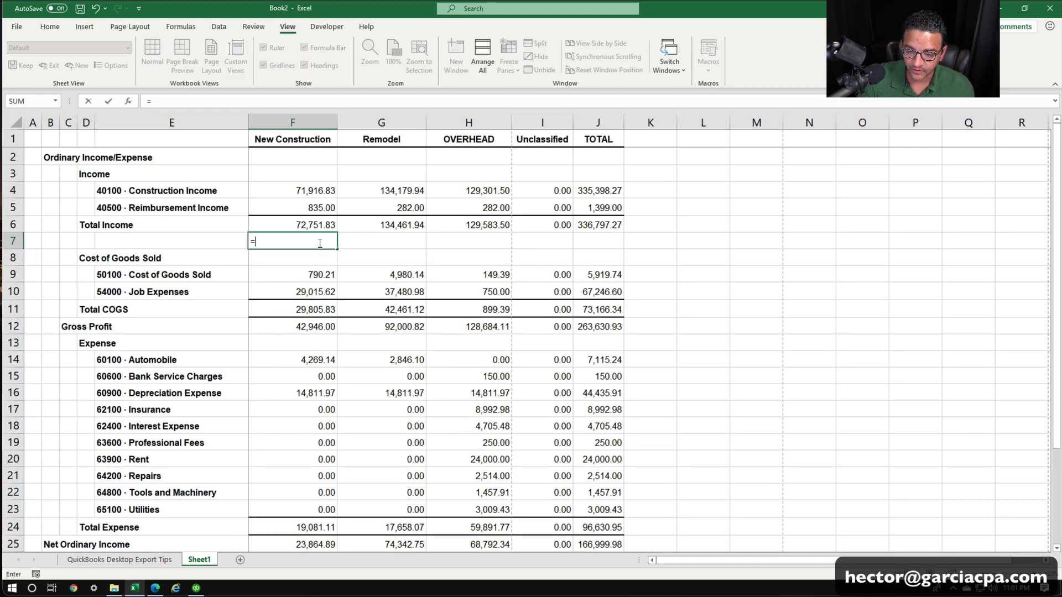
pyautogui.click(312, 222)
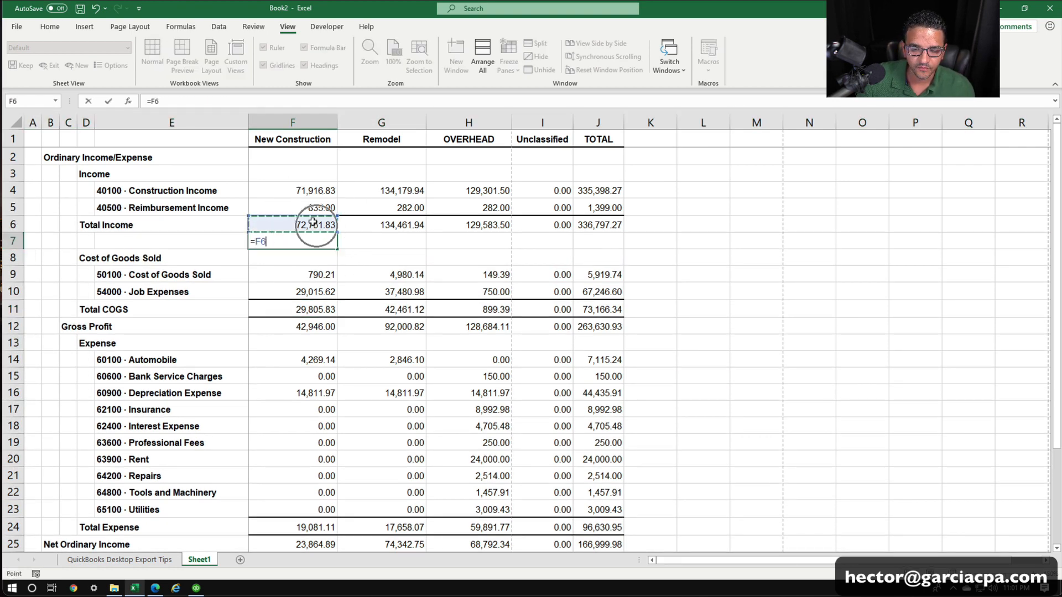
pyautogui.write('/')
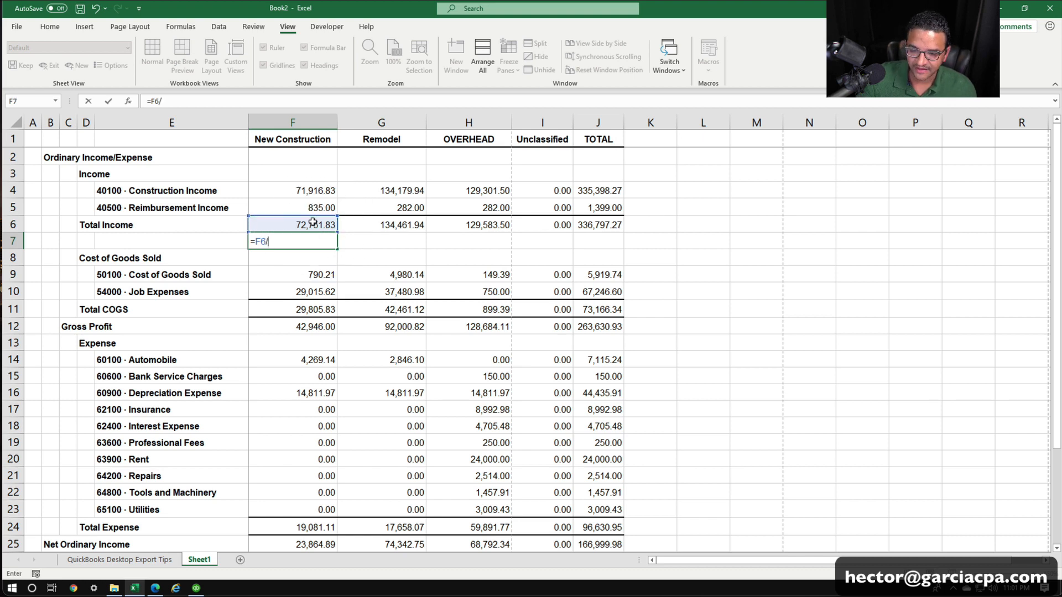
pyautogui.click(599, 219)
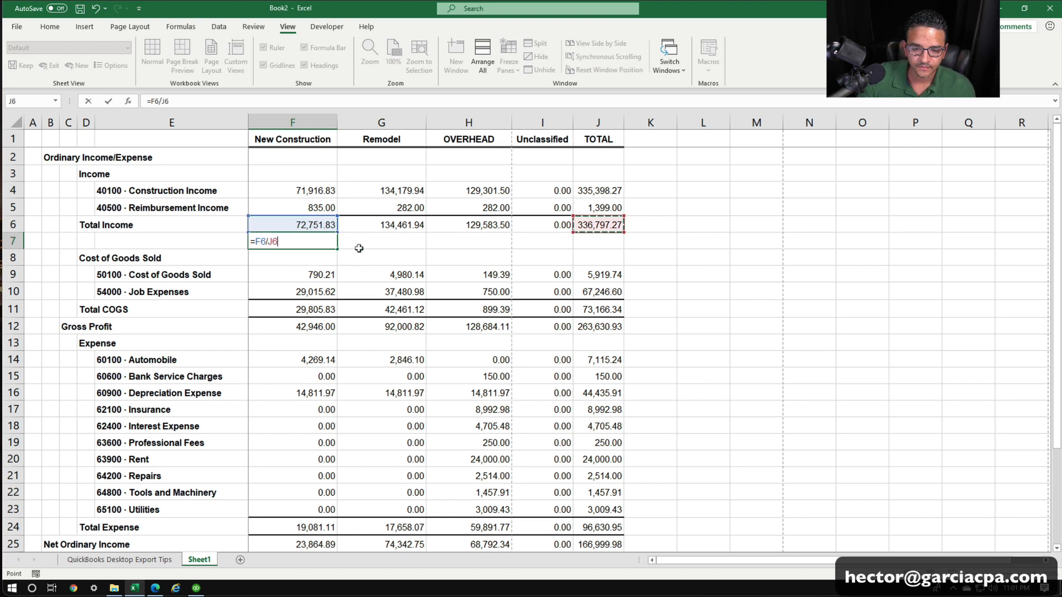
pyautogui.moveTo(277, 241); pyautogui.dragTo(209, 232)
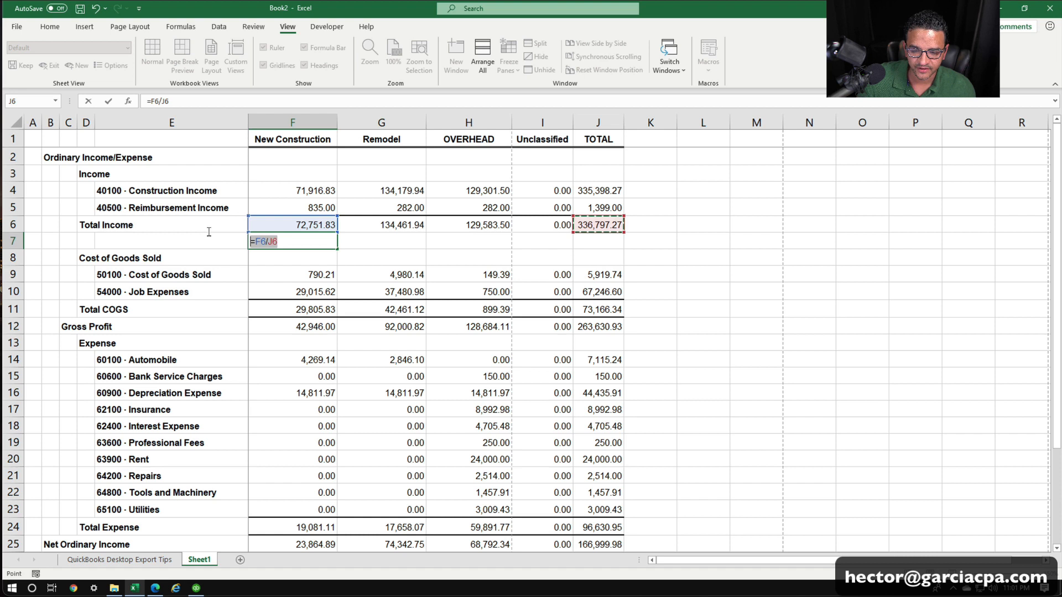
pyautogui.click(270, 243)
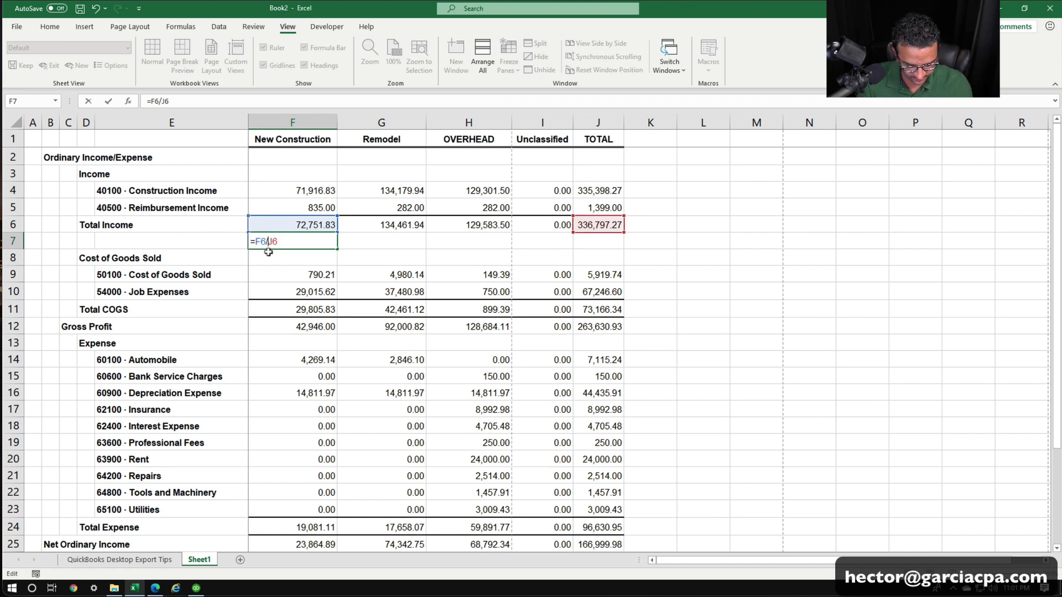
pyautogui.write('$J$')
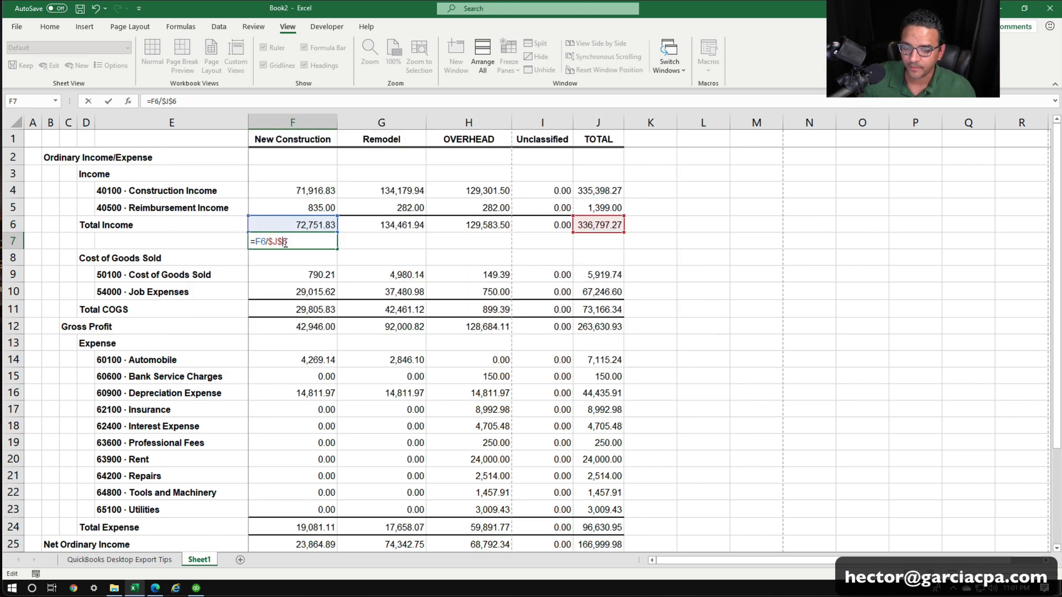
pyautogui.press('Return')
pyautogui.click(285, 241)
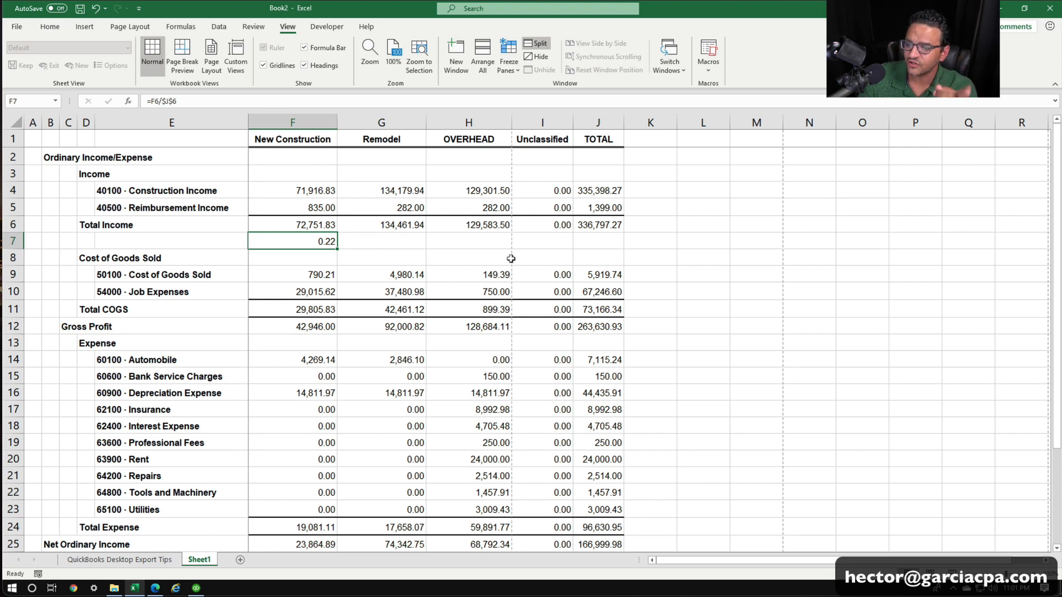
# Replace the divisor in F7's formula with sum(F6:G6), covering only the New Construction and Remodel total income.
pyautogui.click(590, 225)
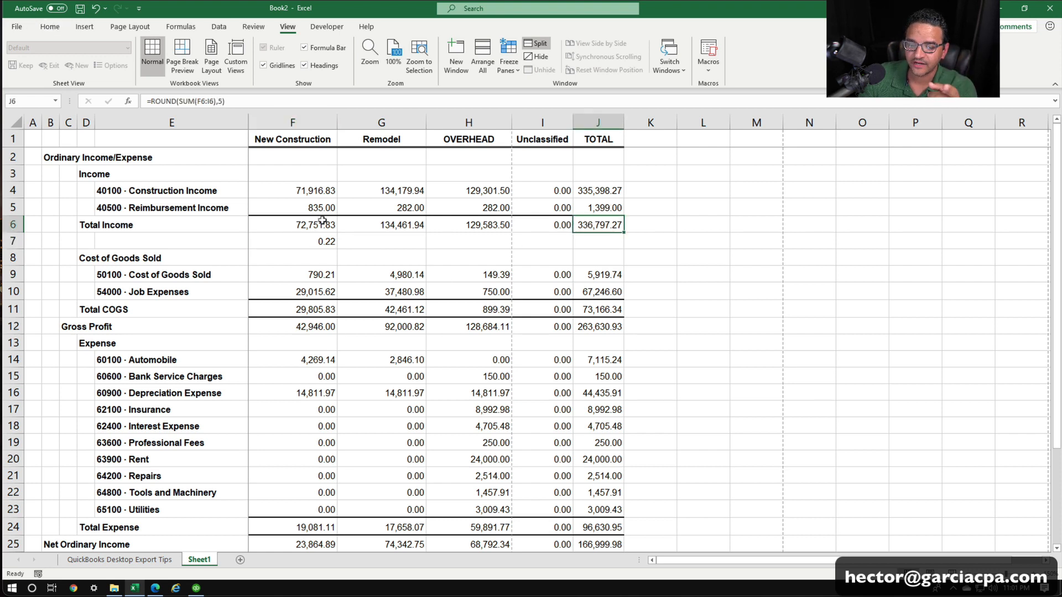
pyautogui.moveTo(307, 221); pyautogui.dragTo(421, 217)
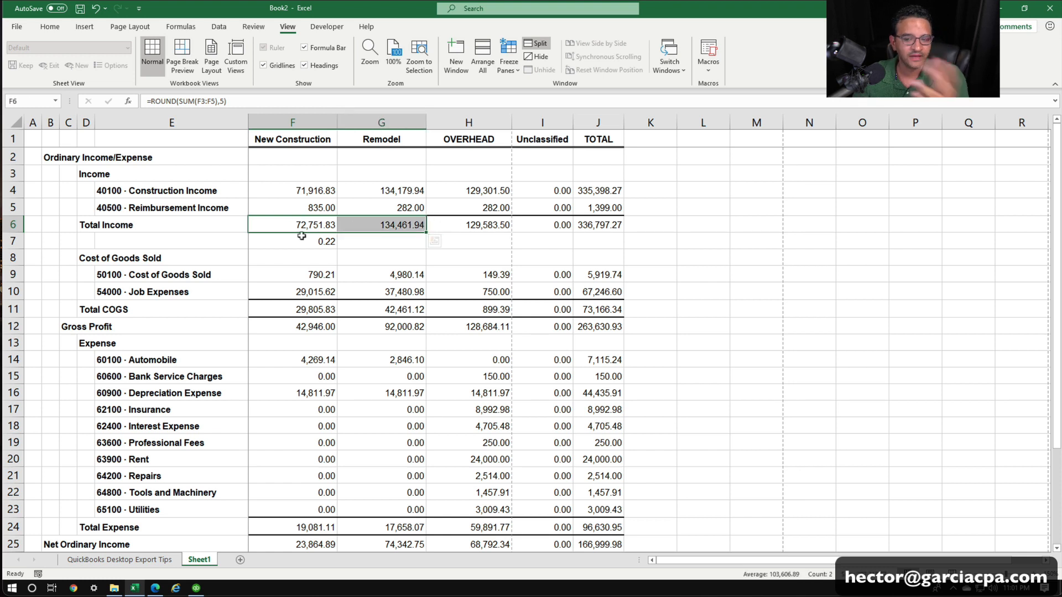
pyautogui.click(328, 287)
pyautogui.click(330, 237)
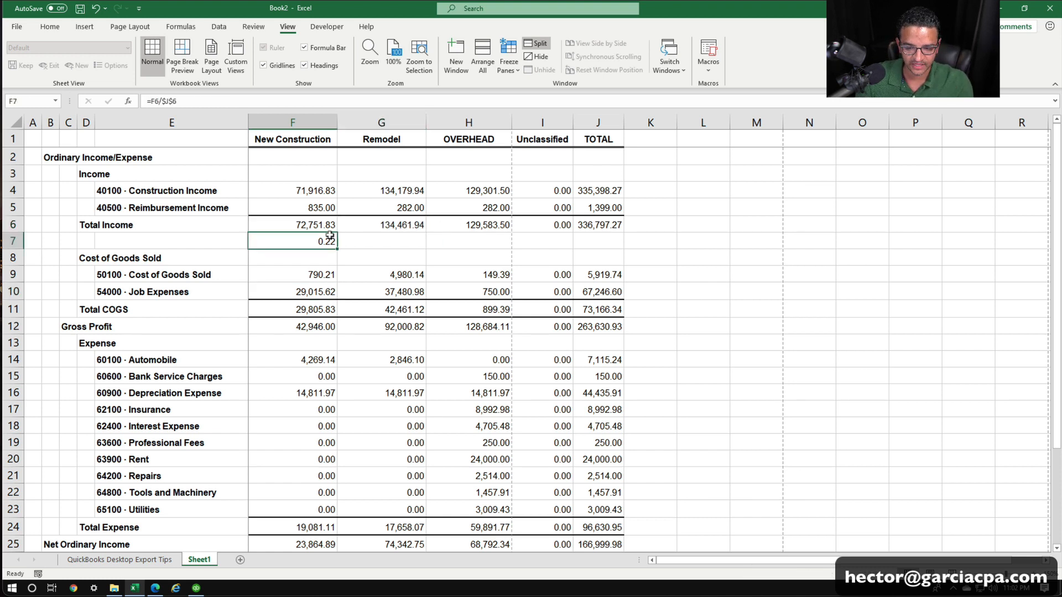
pyautogui.click(209, 104)
pyautogui.press('BackSpace')
pyautogui.press('BackSpace')
pyautogui.press('BackSpace')
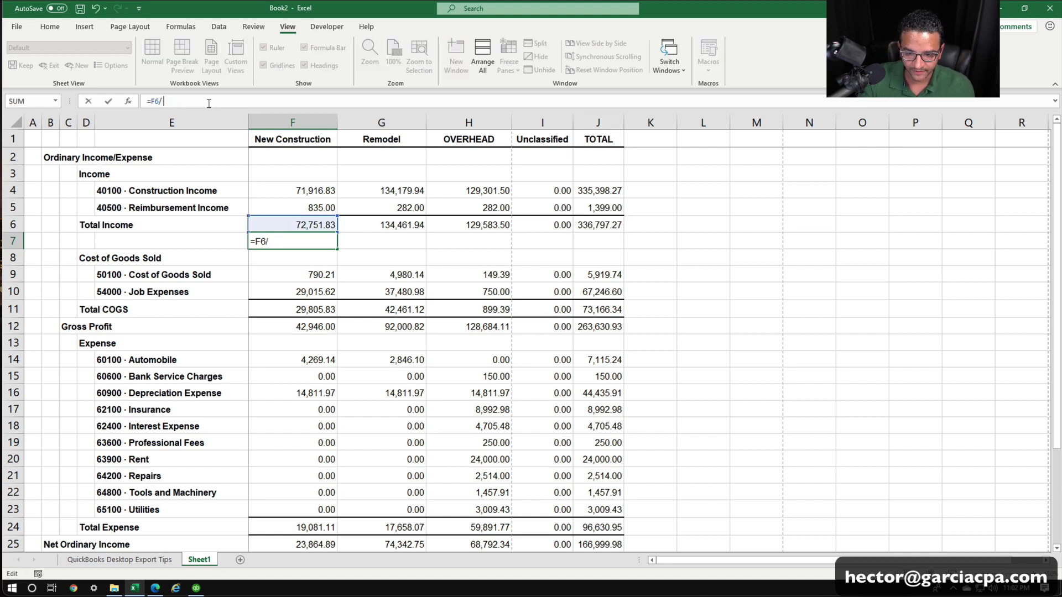
pyautogui.write('sum(')
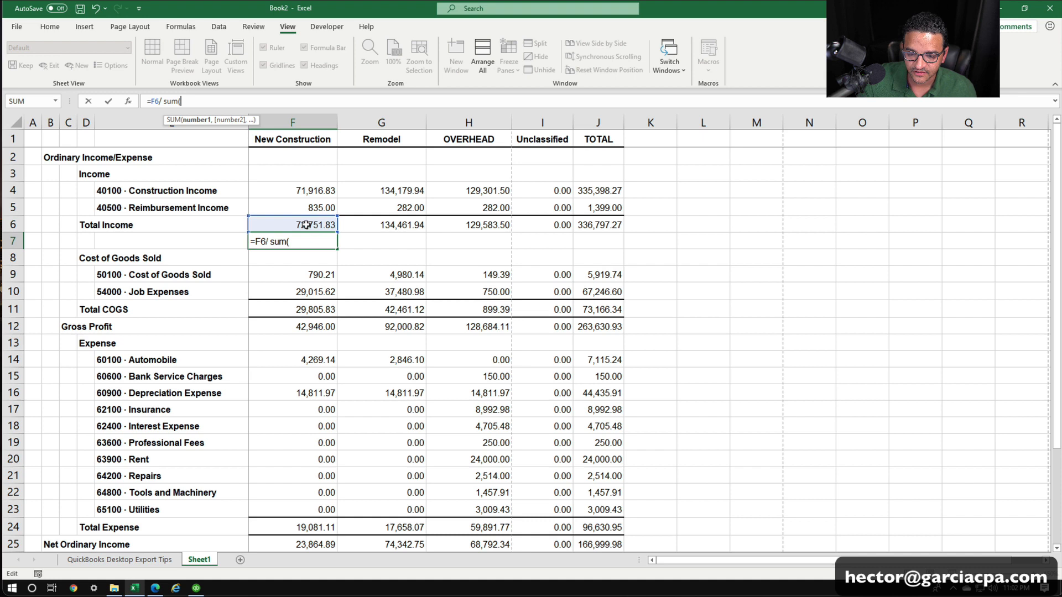
pyautogui.moveTo(304, 224); pyautogui.dragTo(372, 221)
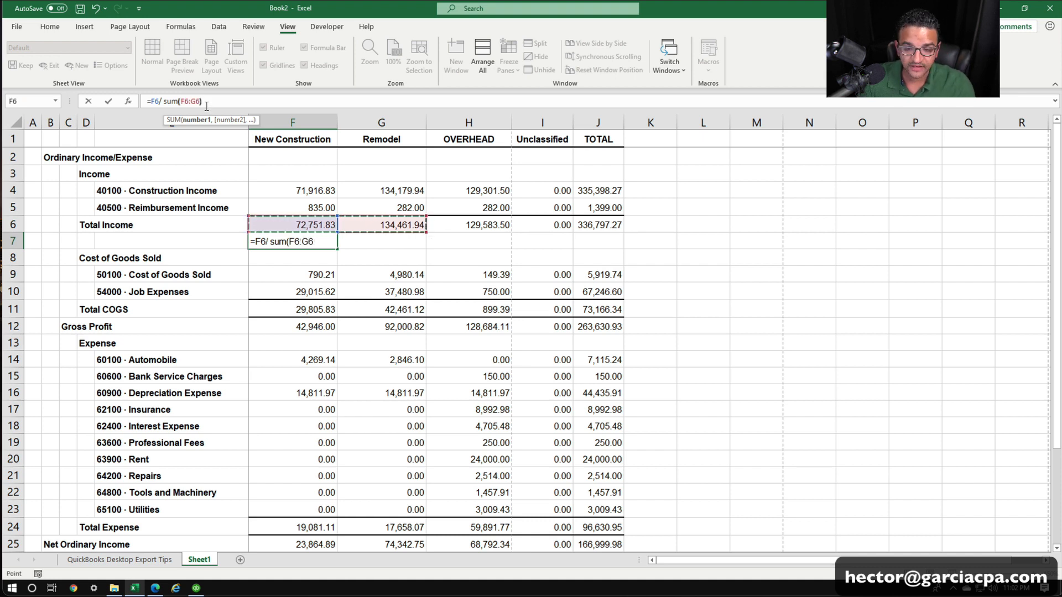
pyautogui.write(')')
# Make the summed range in F7's formula absolute so that it reads =F6/ SUM($F$6:$G$6).
pyautogui.click(190, 102)
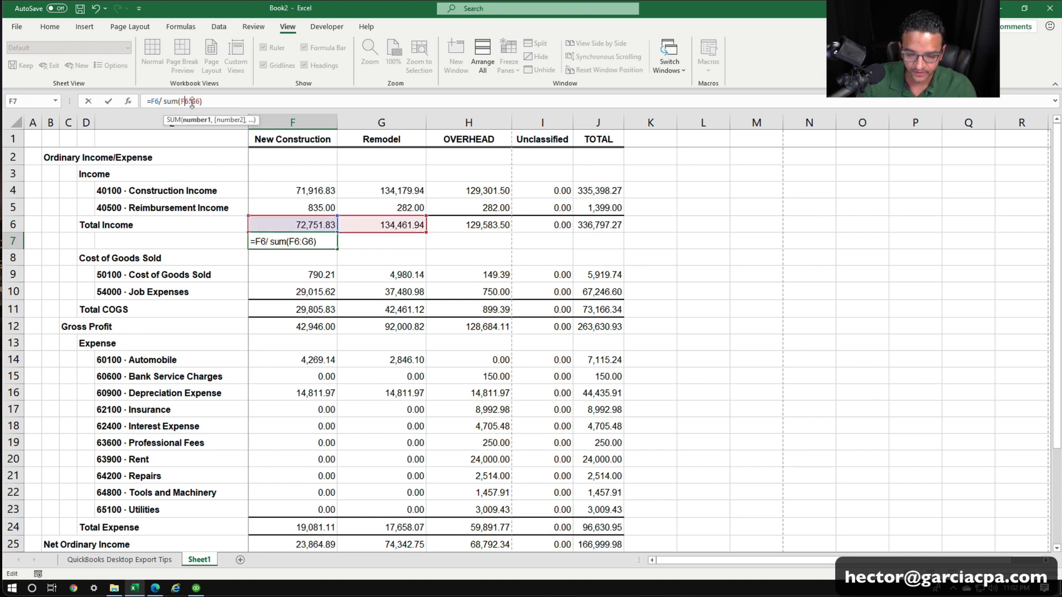
pyautogui.write('$')
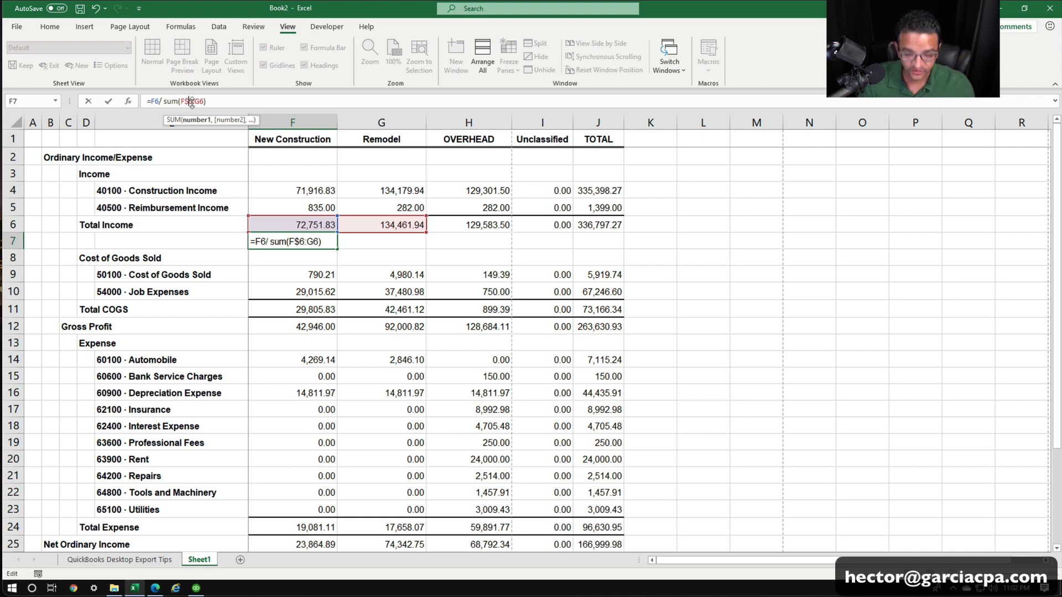
pyautogui.press('Left')
pyautogui.press('Left')
pyautogui.write('$')
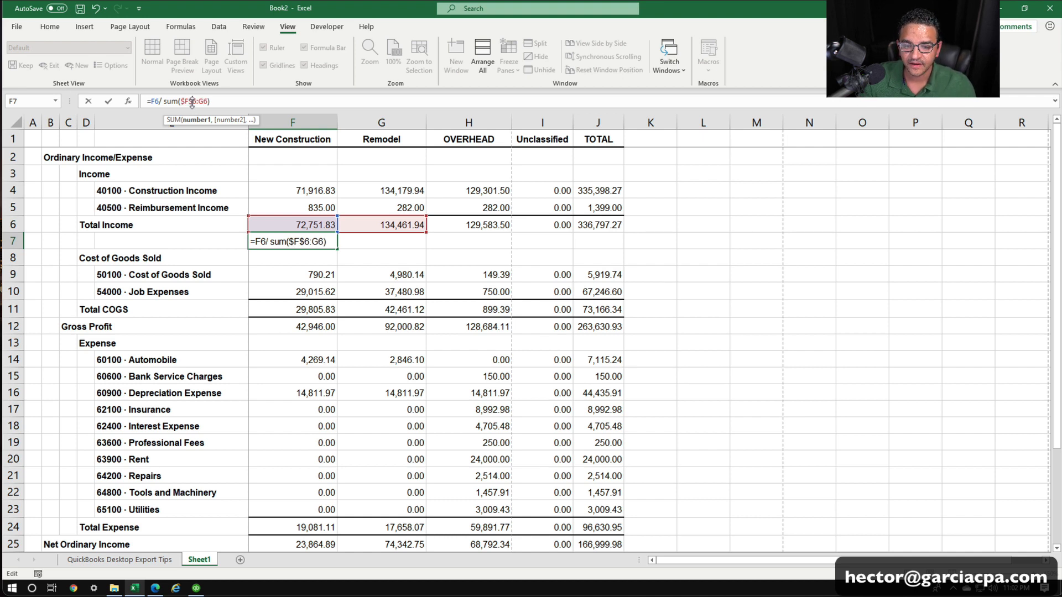
pyautogui.write('$')
pyautogui.press('Right')
pyautogui.write('$')
pyautogui.press('Return')
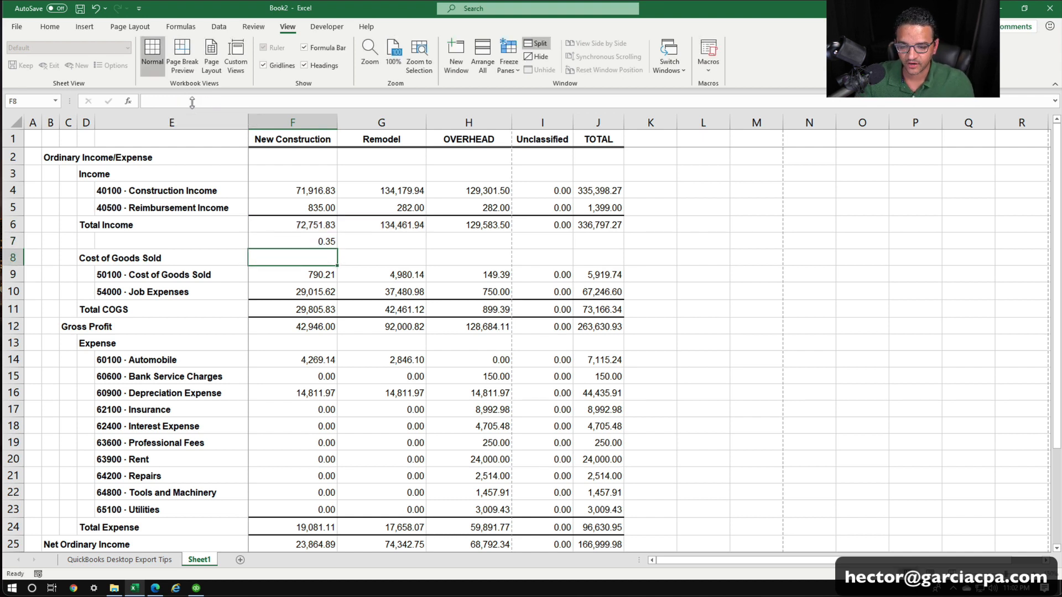
# Format the New Construction ratio in F7 as a percentage with two decimal places.
pyautogui.click(285, 241)
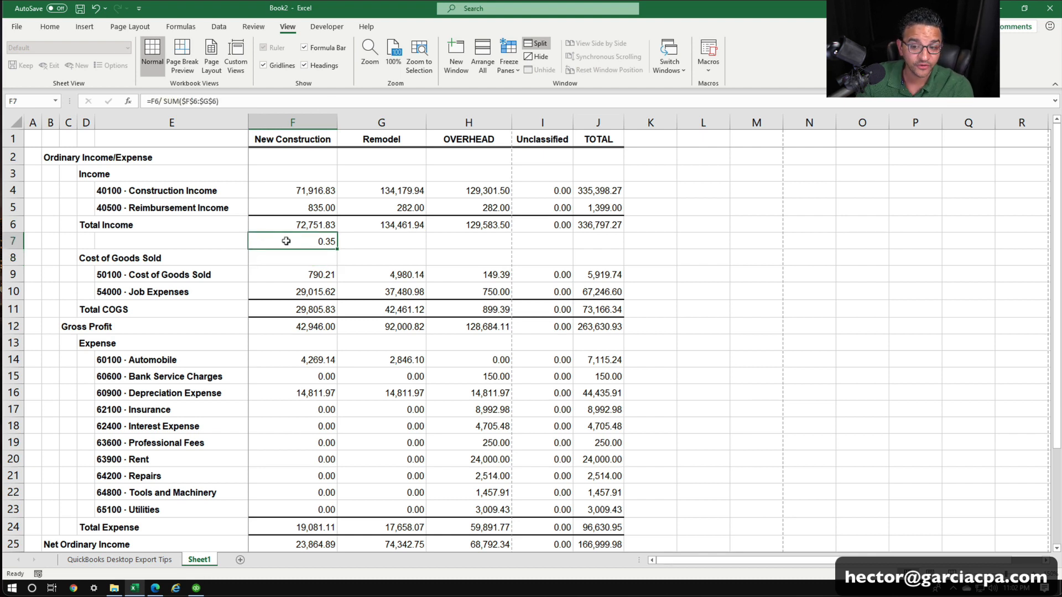
pyautogui.click(223, 29)
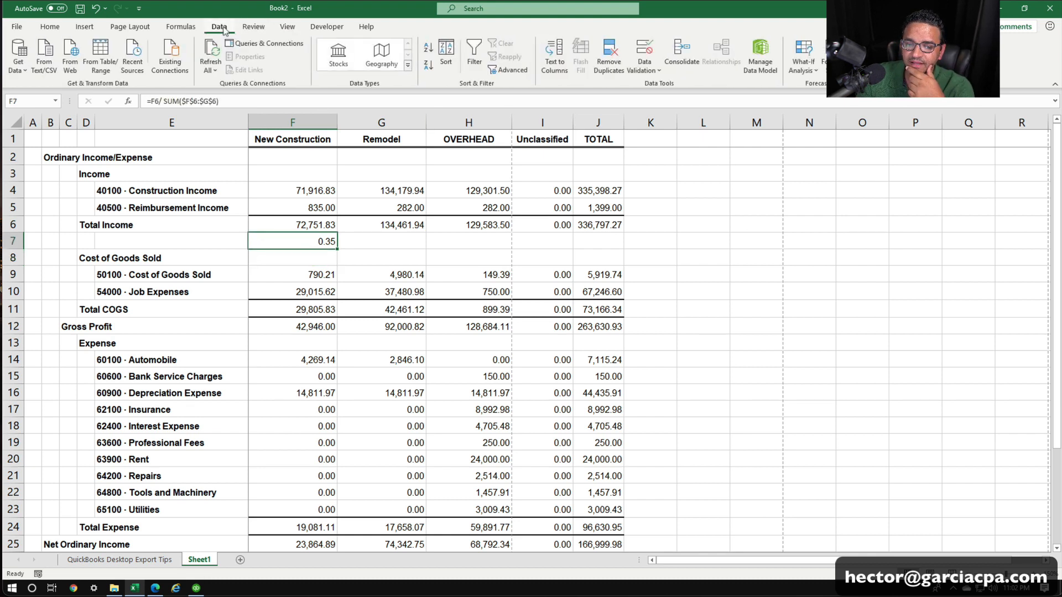
pyautogui.click(50, 27)
pyautogui.click(400, 66)
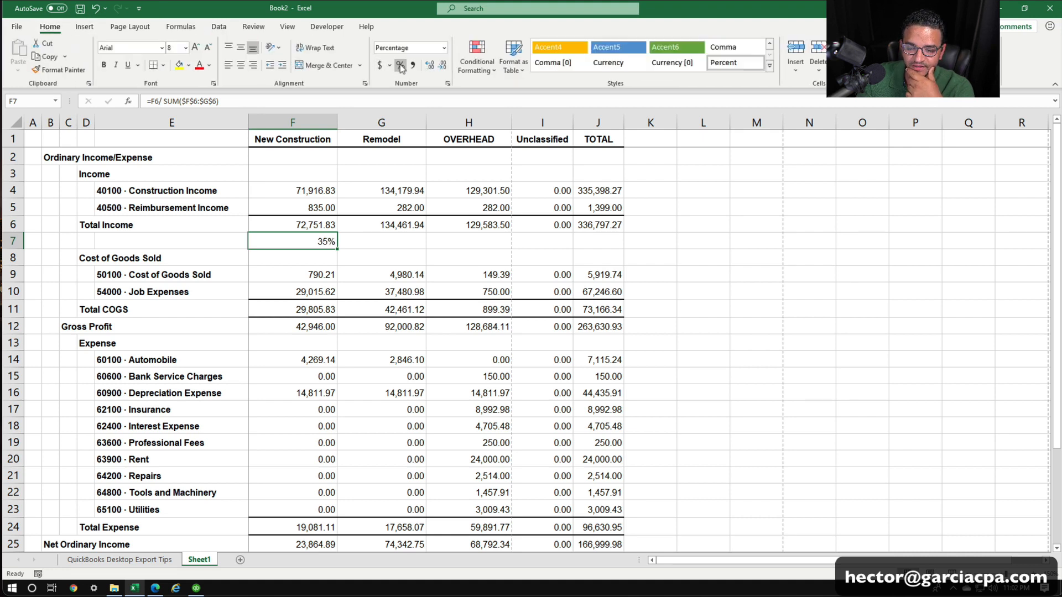
pyautogui.click(430, 66)
# Copy the percentage formula from F7 into G7 under the Remodel column.
pyautogui.click(430, 244)
pyautogui.click(310, 242)
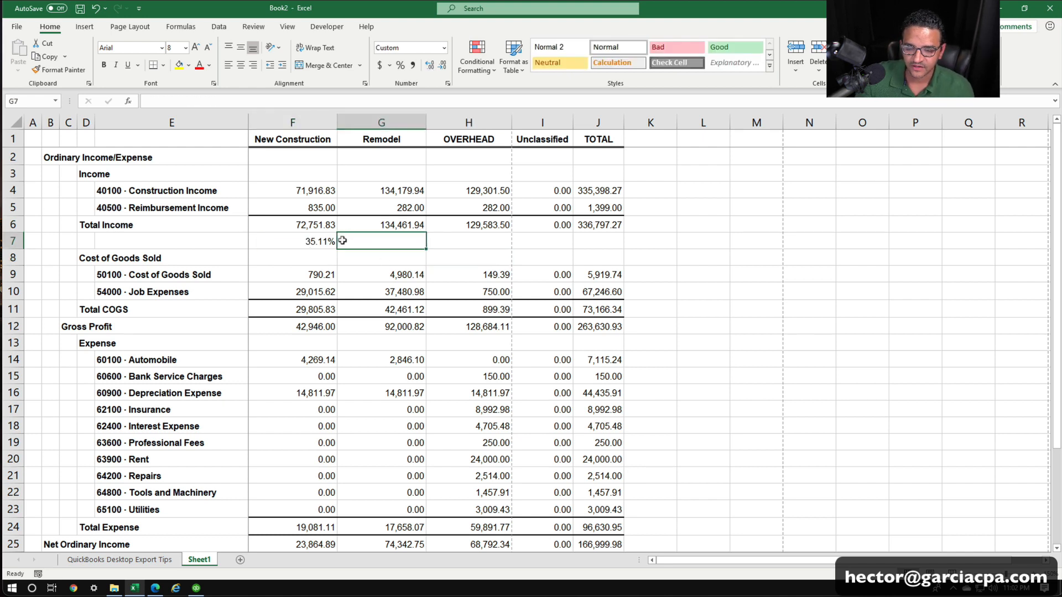
pyautogui.moveTo(336, 249); pyautogui.dragTo(394, 243)
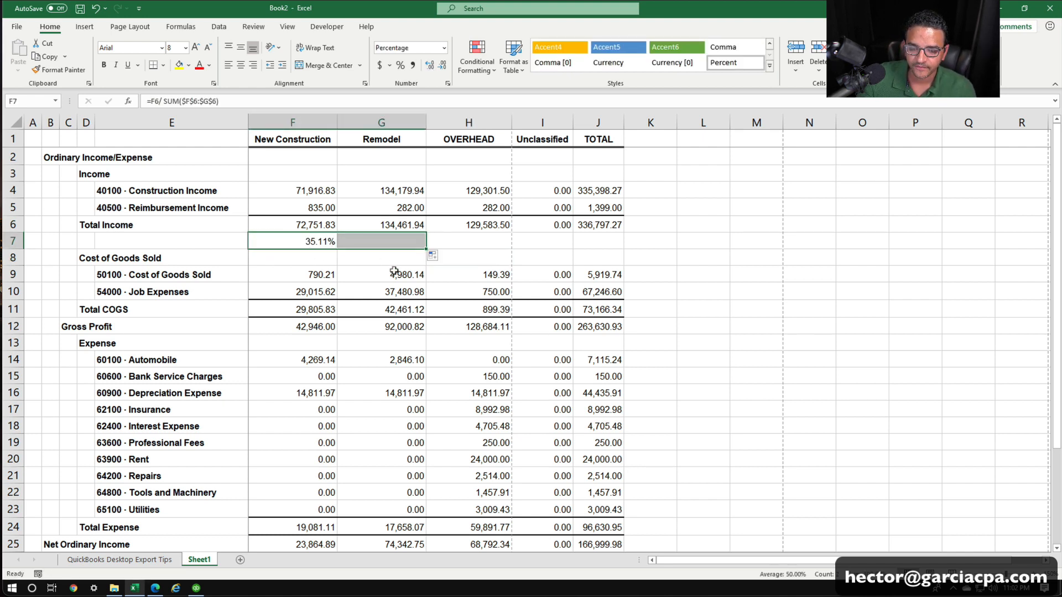
# Copy the New Construction and Remodel percentages in F7:G7 and paste them as values only into N2:O2.
pyautogui.click(401, 242)
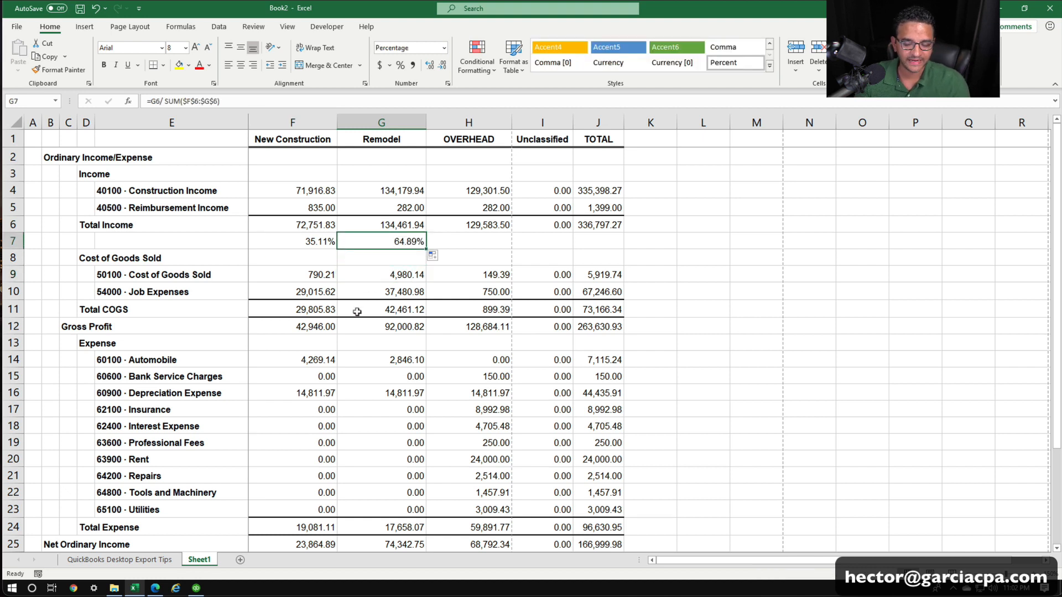
pyautogui.moveTo(322, 238); pyautogui.dragTo(410, 232)
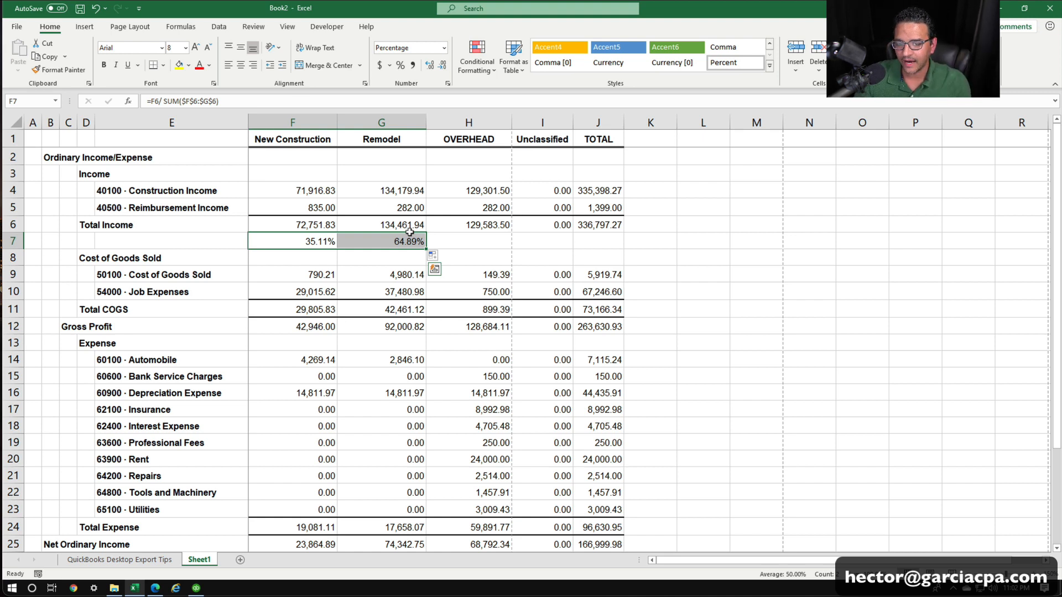
pyautogui.rightClick(318, 242)
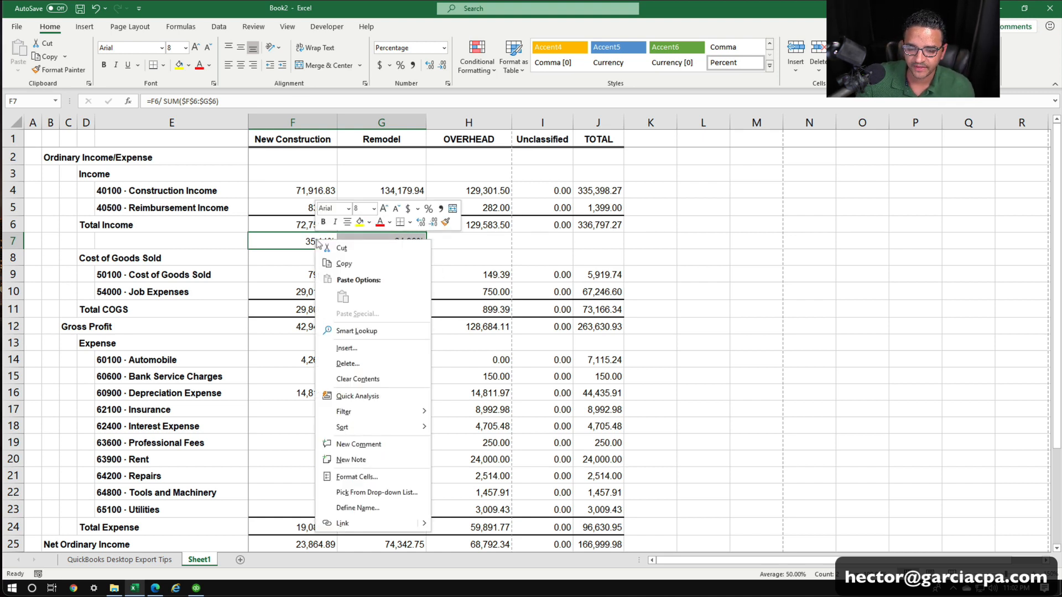
pyautogui.click(341, 264)
pyautogui.rightClick(797, 156)
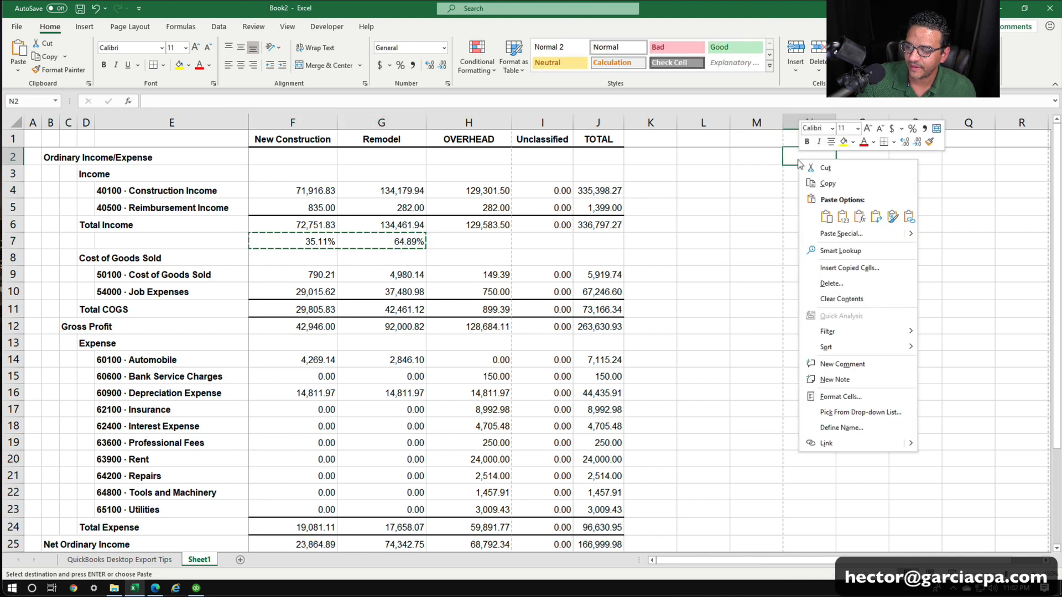
pyautogui.click(844, 216)
pyautogui.click(844, 218)
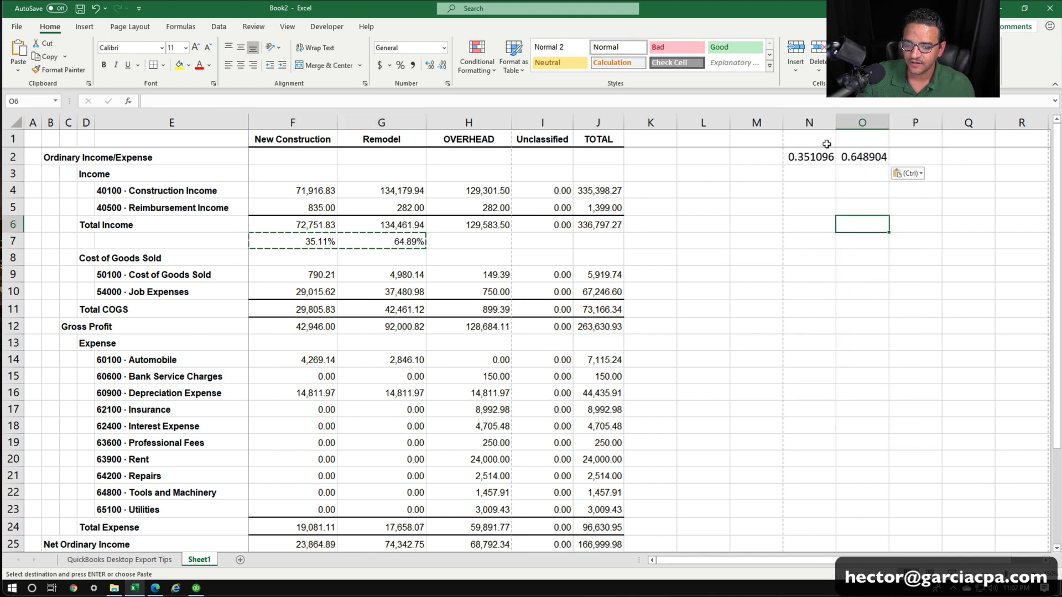
pyautogui.moveTo(826, 155); pyautogui.dragTo(850, 150)
pyautogui.click(387, 225)
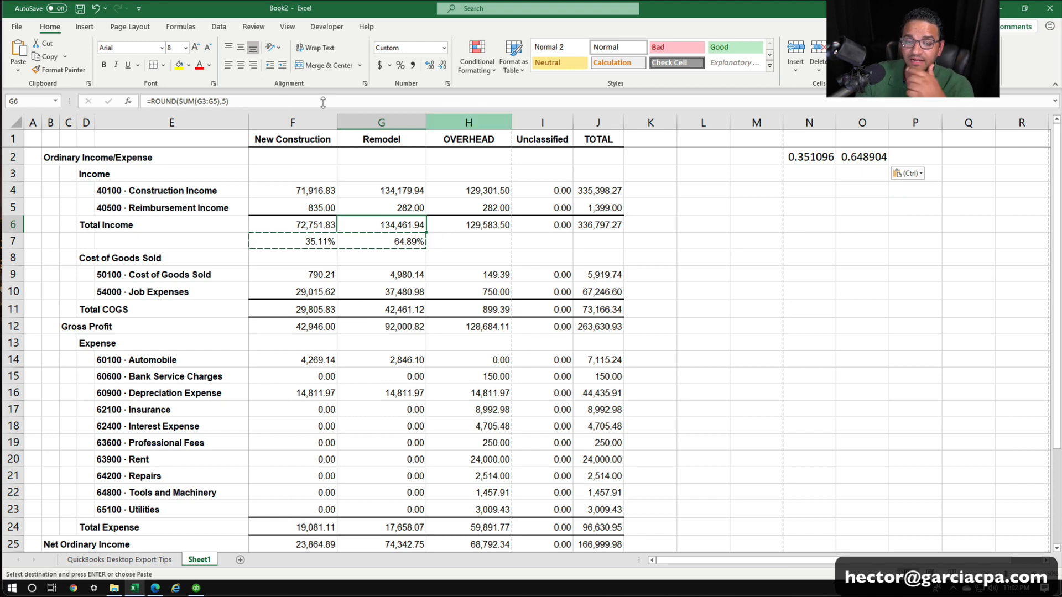
# Delete the New Construction, Remodel, Unclassified and TOTAL columns, keeping OVERHEAD as the only amount column.
pyautogui.moveTo(267, 119); pyautogui.dragTo(387, 118)
pyautogui.rightClick(393, 119)
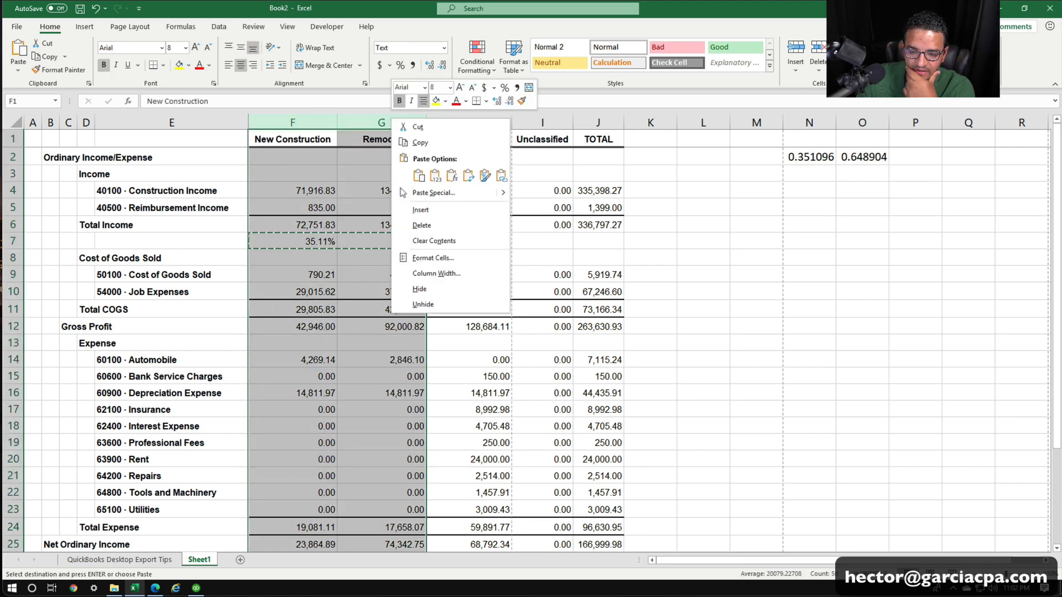
pyautogui.click(422, 225)
pyautogui.click(474, 326)
pyautogui.click(297, 144)
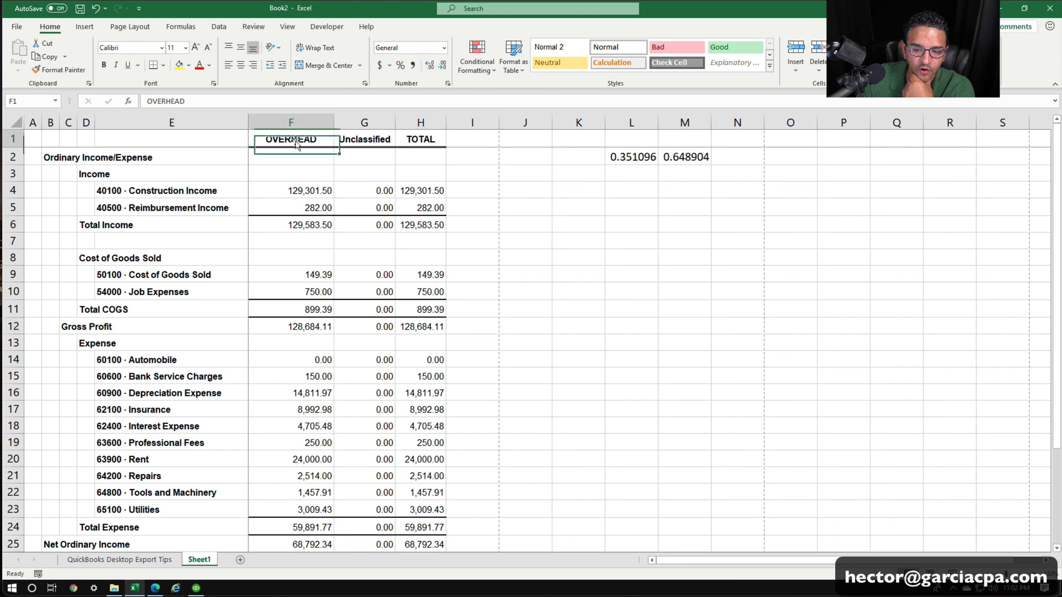
pyautogui.moveTo(354, 122); pyautogui.dragTo(422, 117)
pyautogui.rightClick(433, 121)
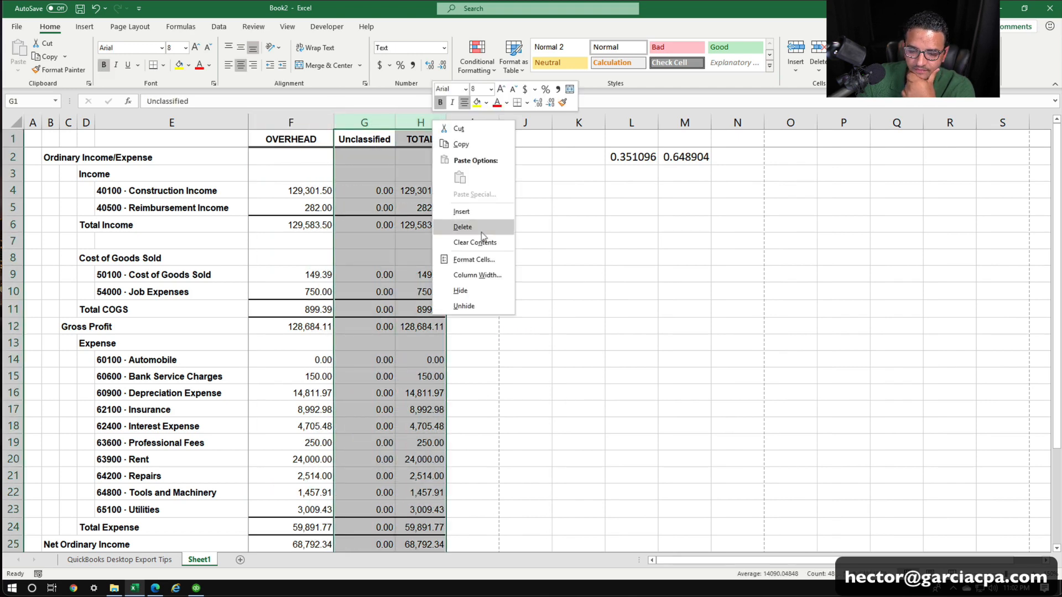
pyautogui.click(462, 227)
pyautogui.click(567, 288)
# Delete the rows from Total Income through the Cost of Goods Sold heading and from Total COGS through the Expense heading.
pyautogui.moveTo(13, 223); pyautogui.dragTo(22, 258)
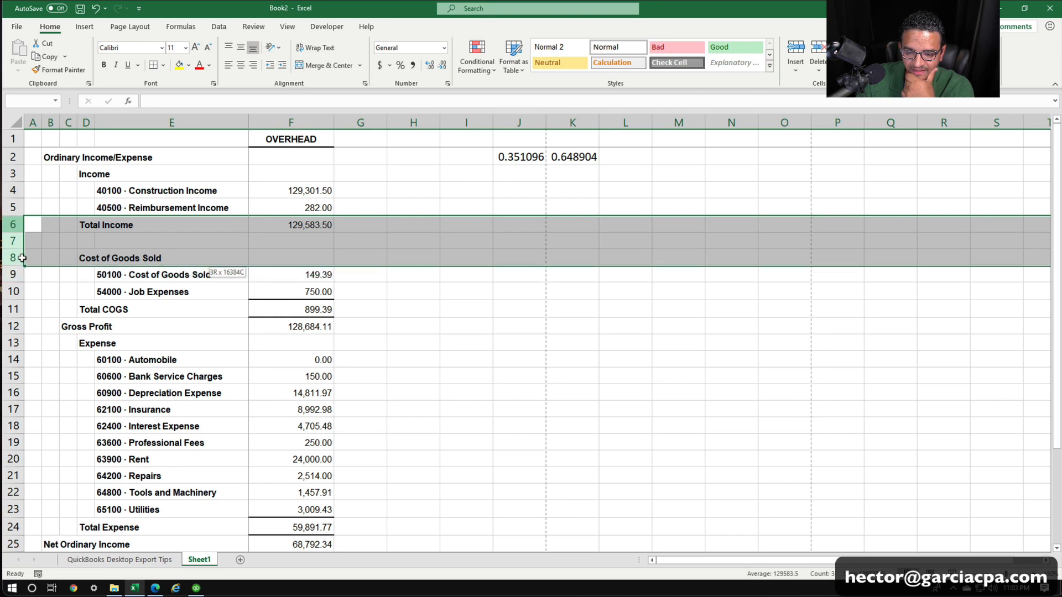
pyautogui.rightClick(169, 240)
pyautogui.click(216, 355)
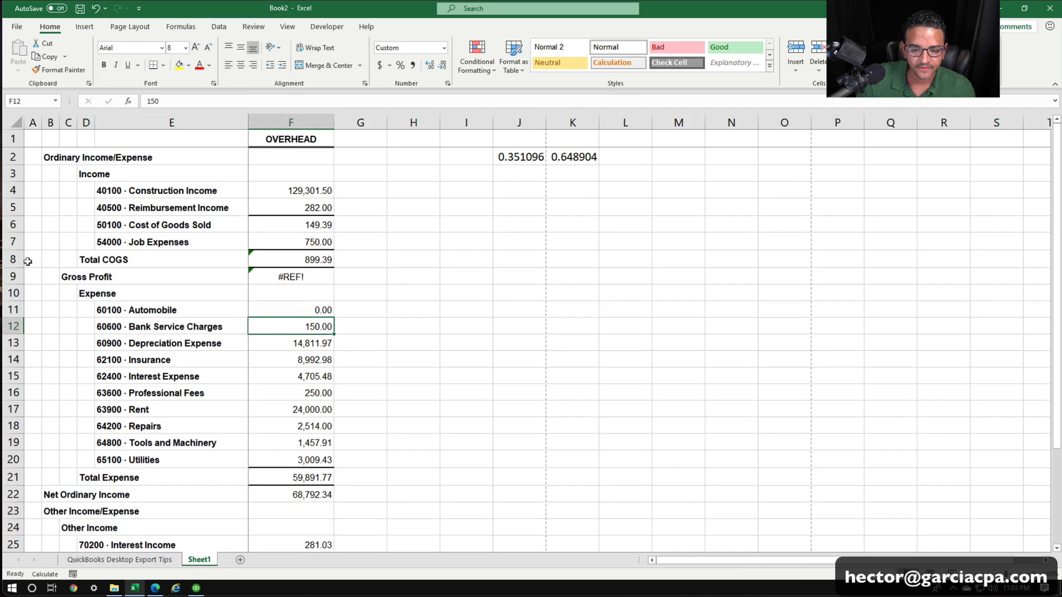
pyautogui.moveTo(13, 258); pyautogui.dragTo(18, 281)
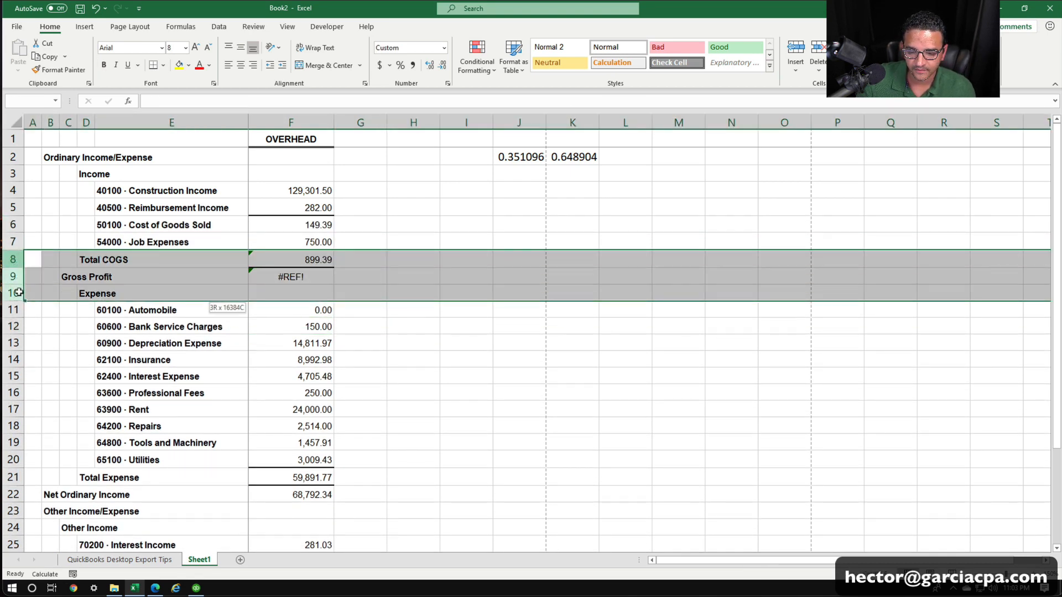
pyautogui.rightClick(195, 278)
pyautogui.click(247, 386)
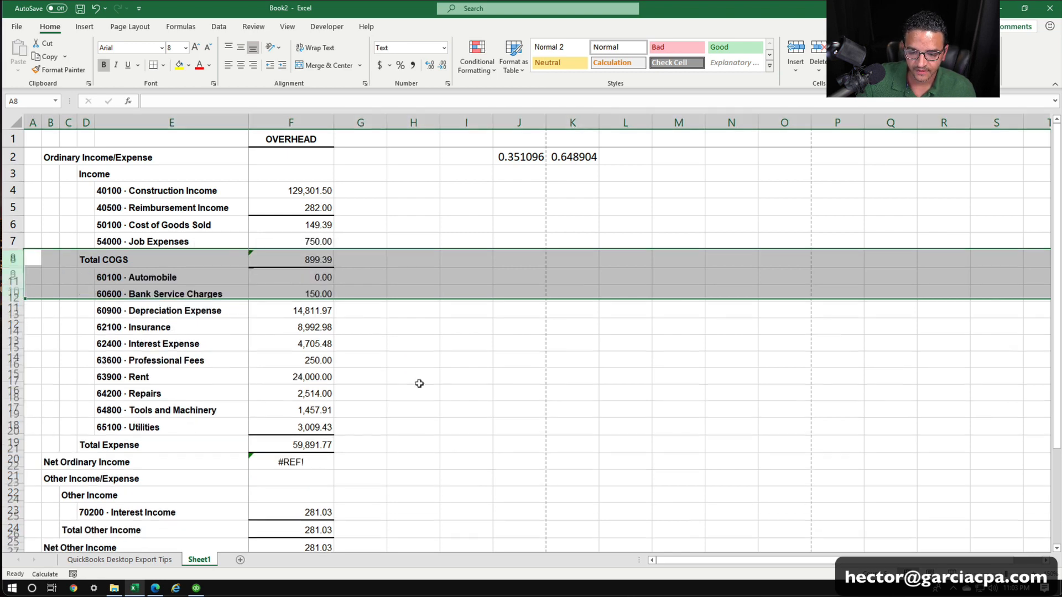
pyautogui.click(417, 387)
# Delete the rows from Total Expense through the Other Income heading and from Total Other Income through Net Income.
pyautogui.moveTo(15, 425); pyautogui.dragTo(16, 475)
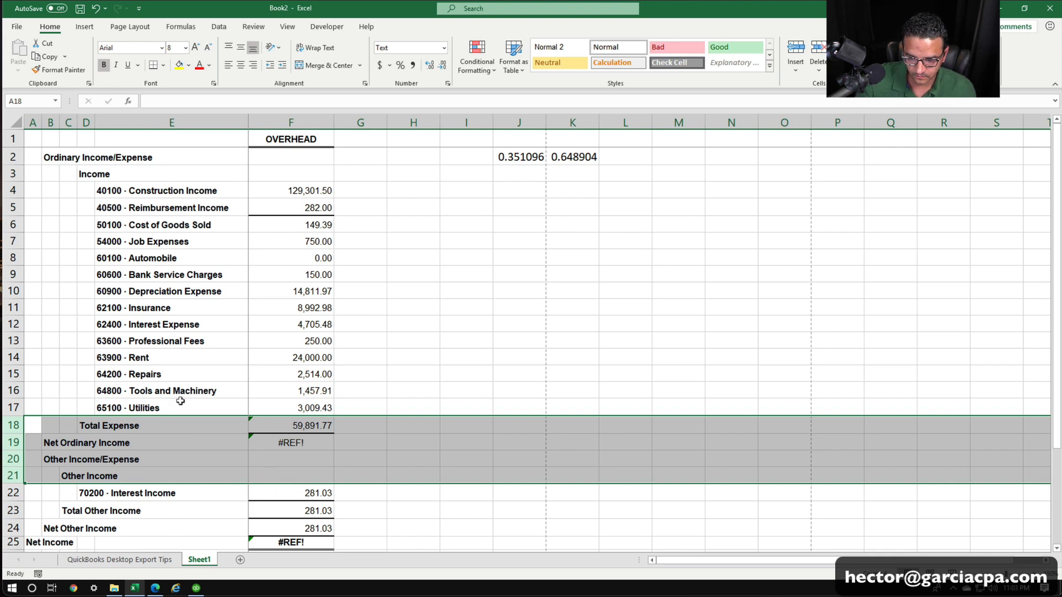
pyautogui.rightClick(179, 426)
pyautogui.click(213, 353)
pyautogui.click(169, 490)
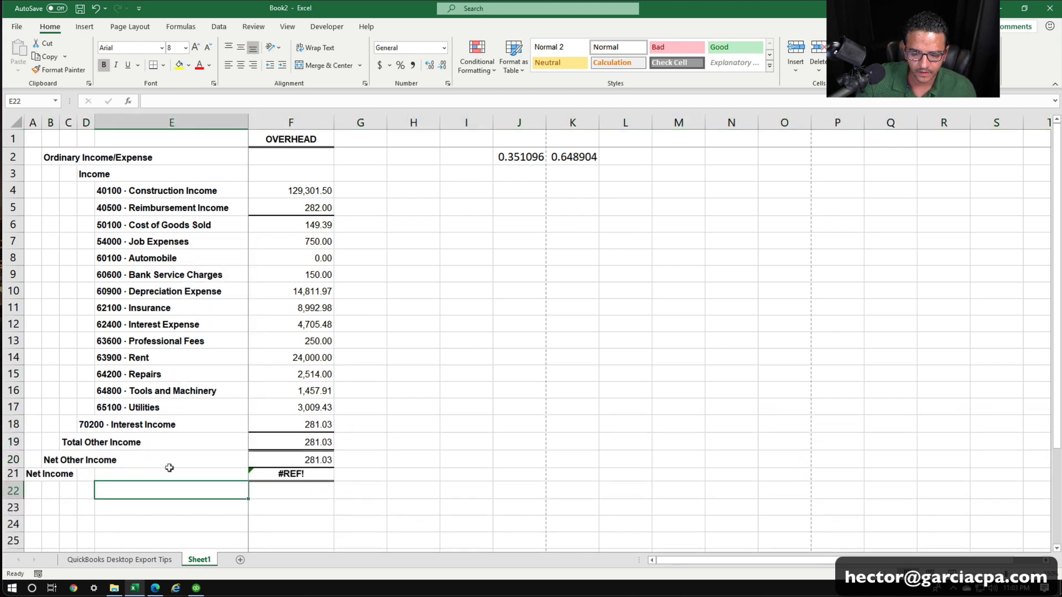
pyautogui.moveTo(12, 442); pyautogui.dragTo(13, 475)
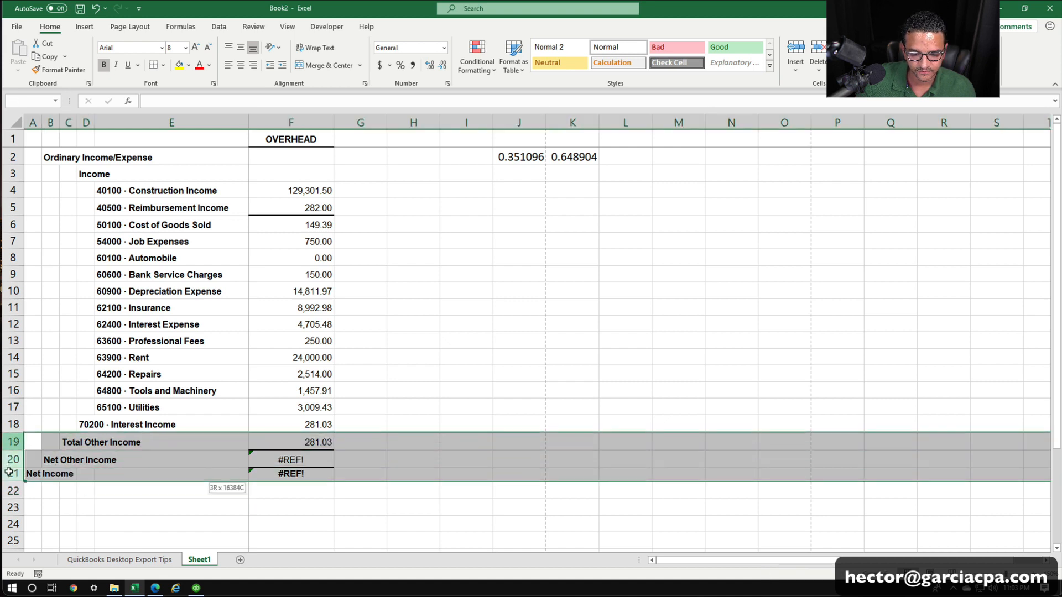
pyautogui.rightClick(146, 456)
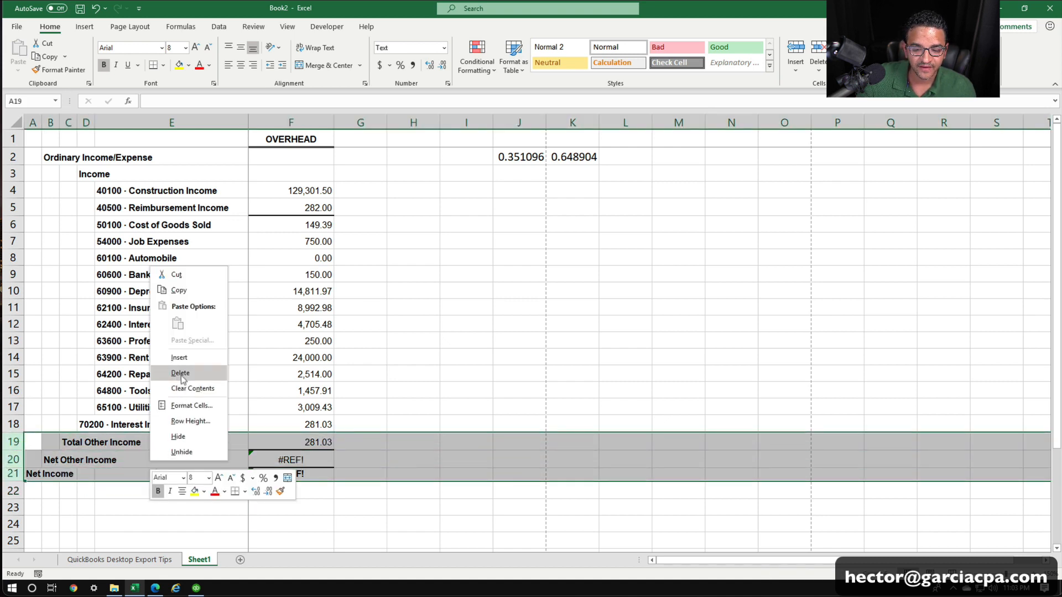
pyautogui.click(182, 380)
pyautogui.click(205, 484)
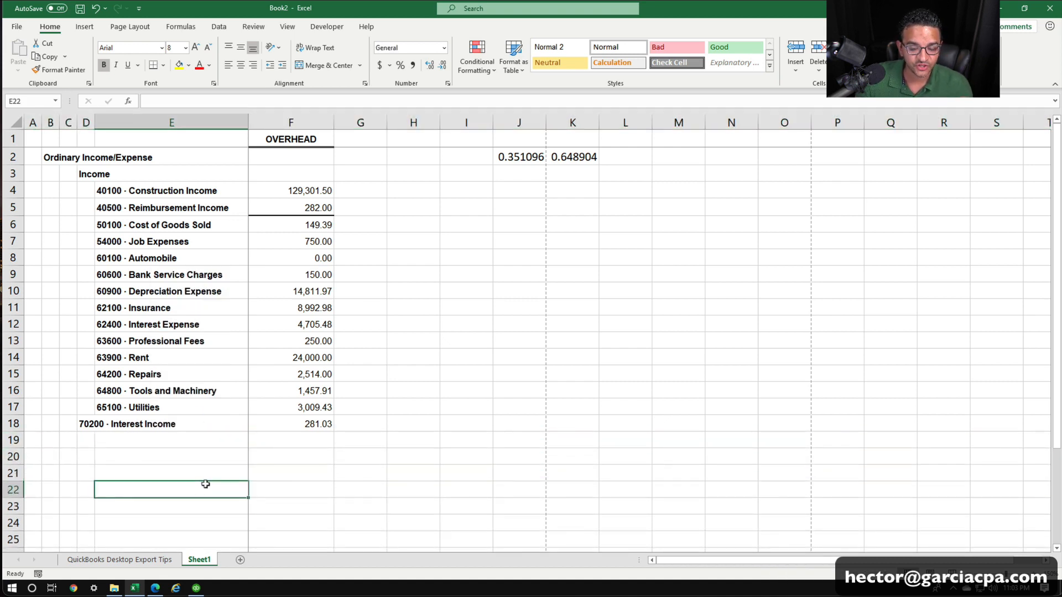
# Copy the 70200 Interest Income label from D18 into E18 to align it with the other account names.
pyautogui.click(86, 423)
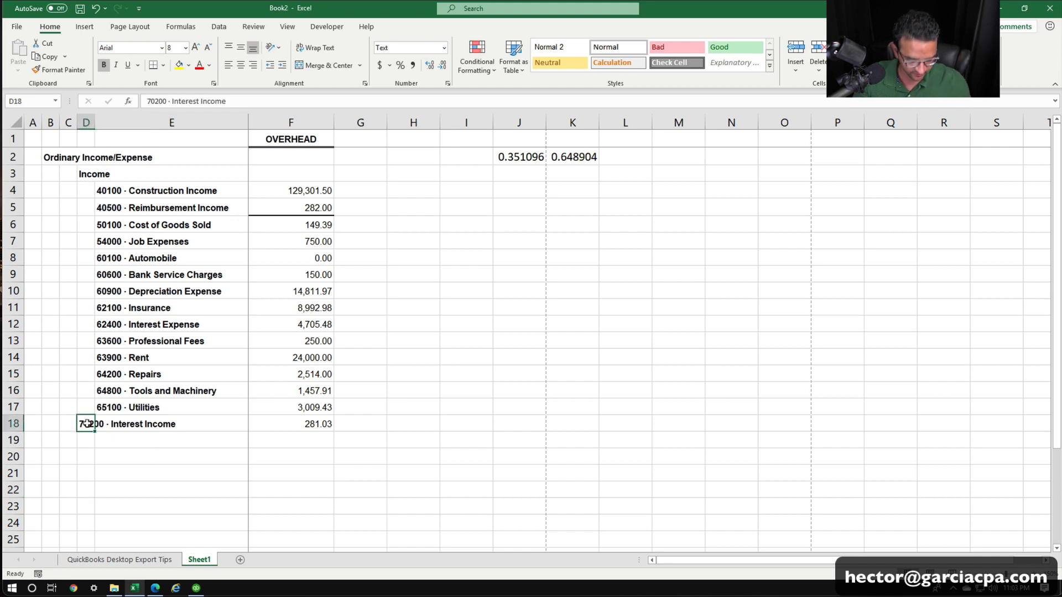
pyautogui.hotkey('ctrl', 'c')
pyautogui.click(149, 424)
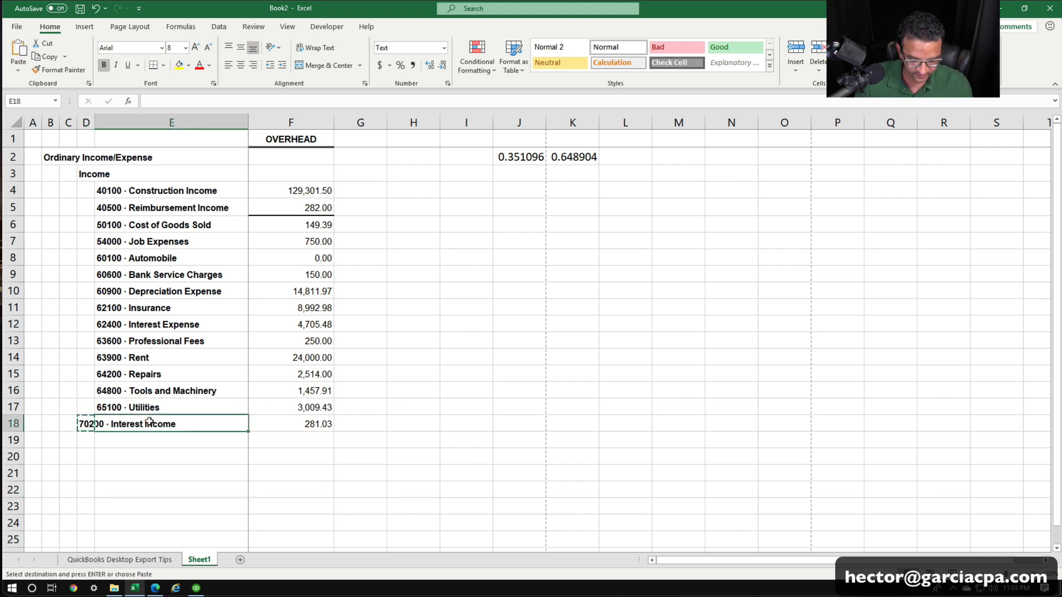
pyautogui.press('Return')
pyautogui.click(138, 489)
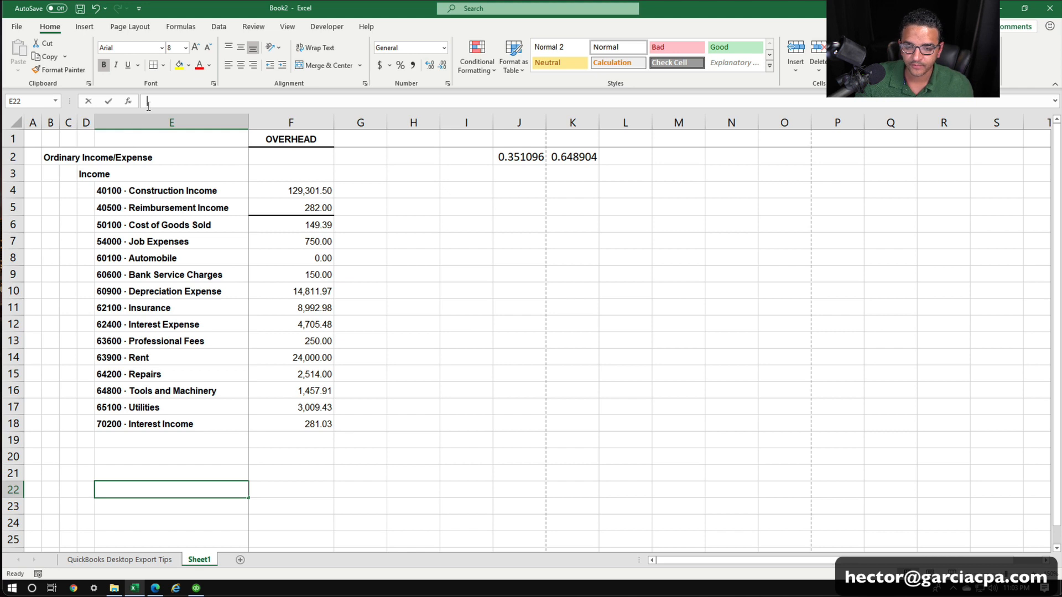
# Highlight the 40100 Construction Income and 70200 Interest Income labels and amounts in yellow.
pyautogui.click(165, 122)
pyautogui.click(164, 359)
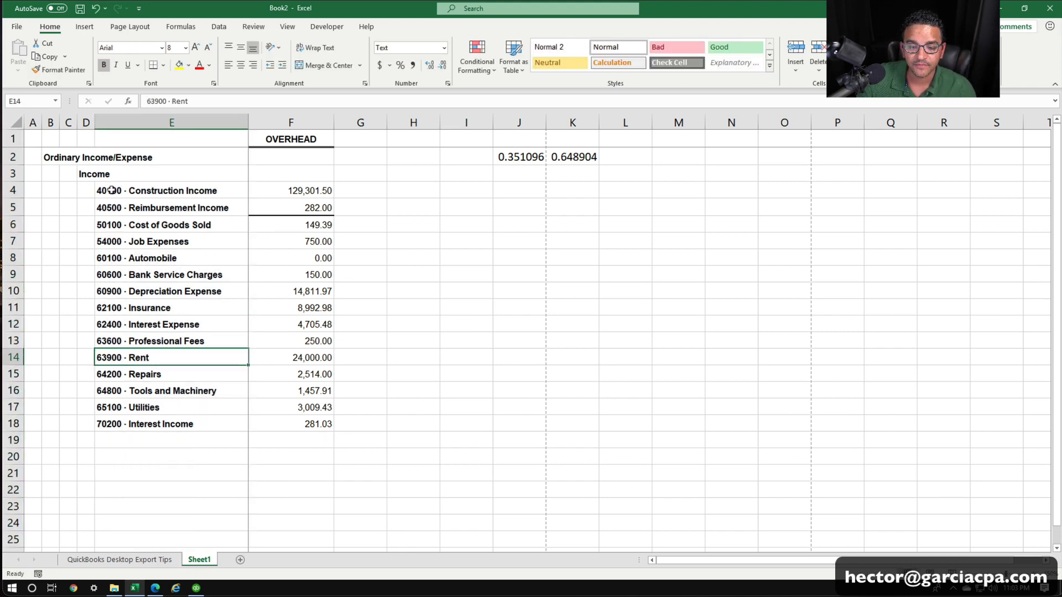
pyautogui.click(192, 183)
pyautogui.moveTo(192, 182); pyautogui.dragTo(293, 190)
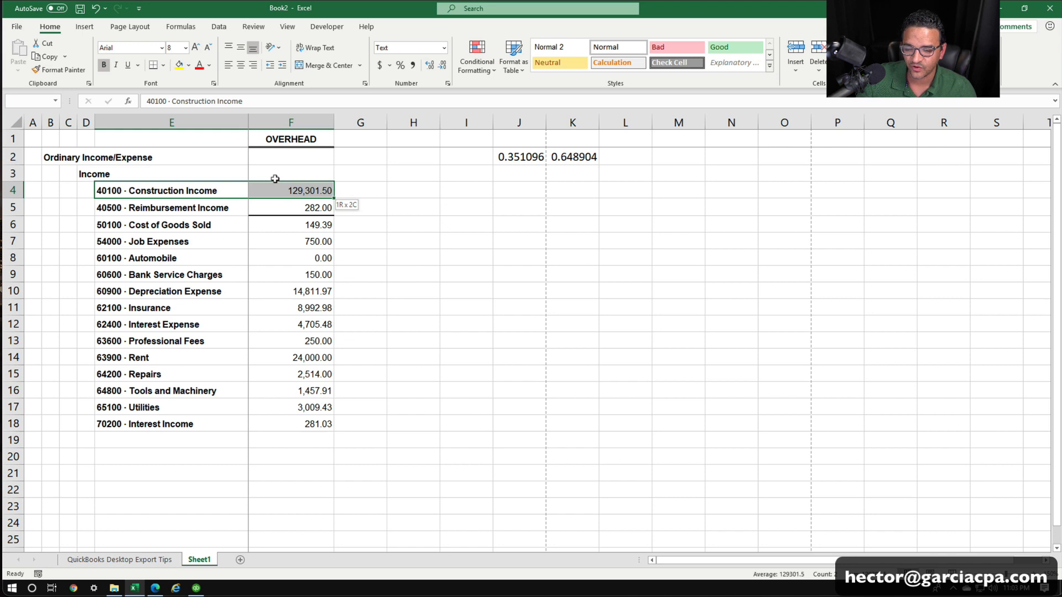
pyautogui.click(179, 65)
pyautogui.moveTo(141, 424); pyautogui.dragTo(293, 424)
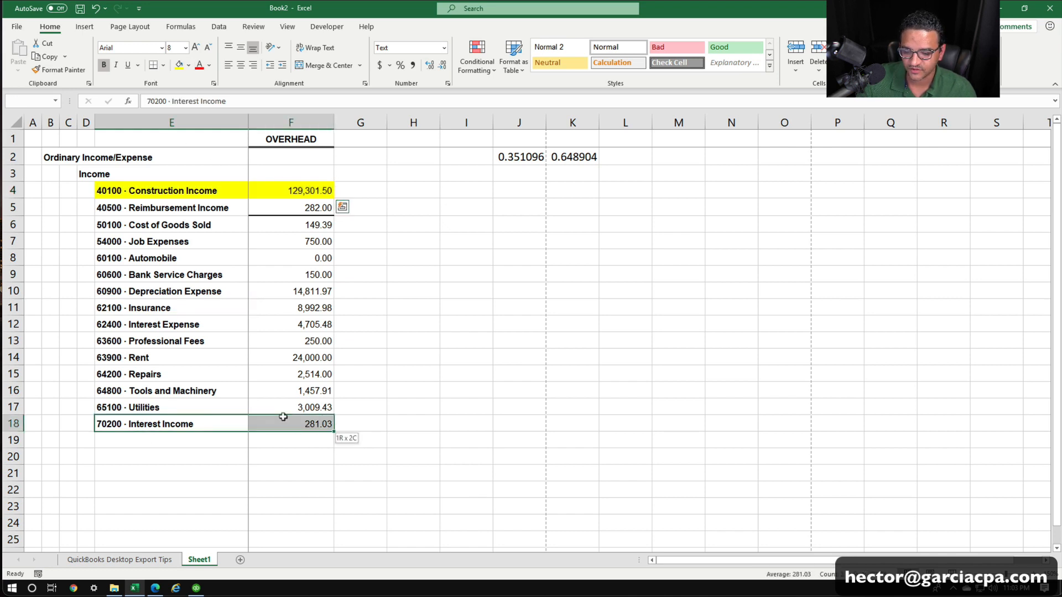
pyautogui.click(179, 67)
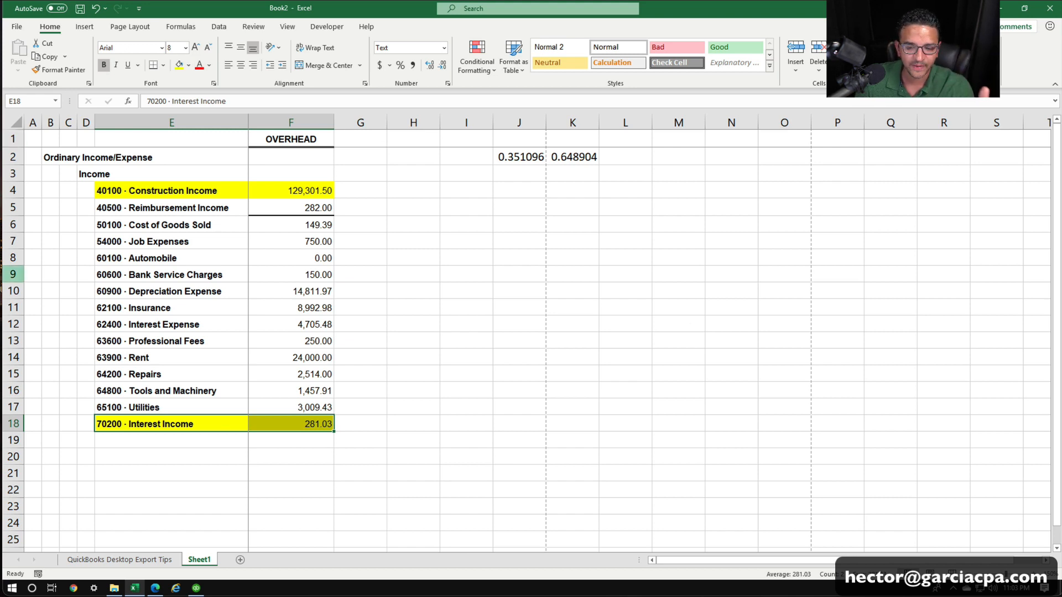
# Apply the same yellow highlight to the 40500 Reimbursement Income label and amount.
pyautogui.click(93, 203)
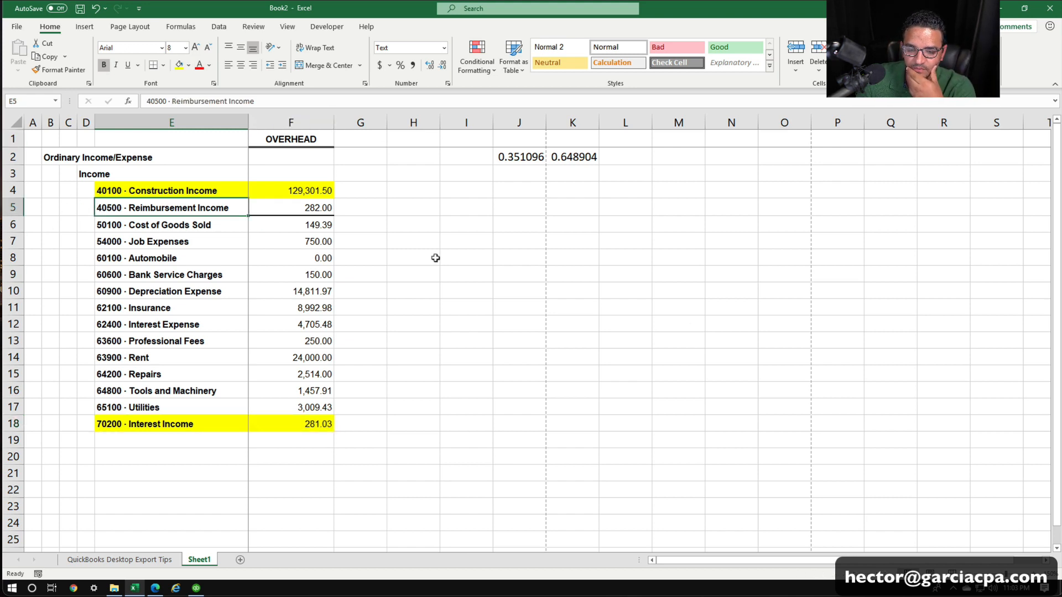
pyautogui.click(312, 208)
pyautogui.hotkey('shift', 'Left')
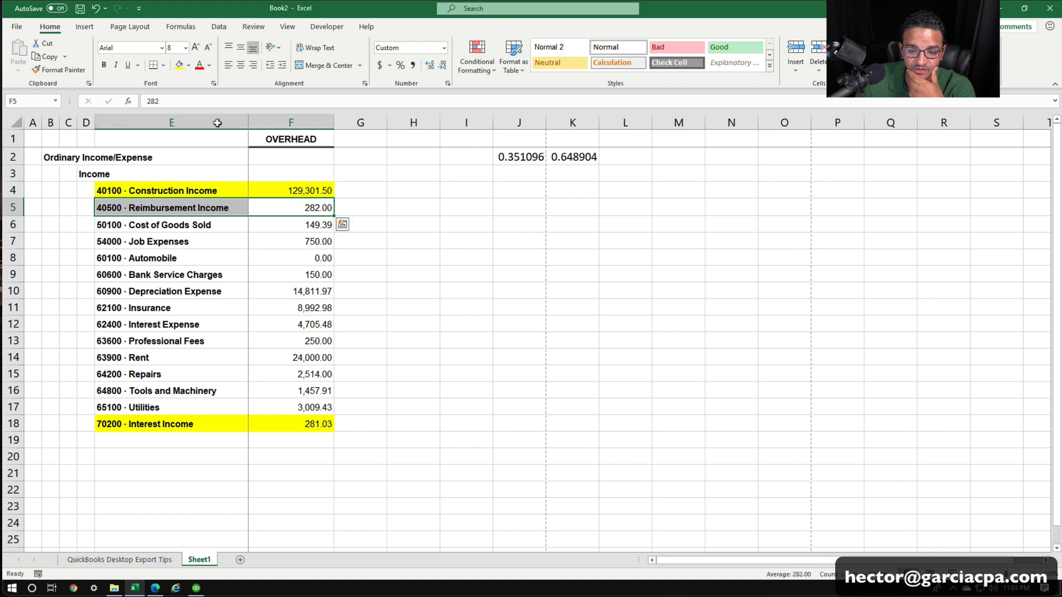
pyautogui.press('F4')
pyautogui.click(314, 241)
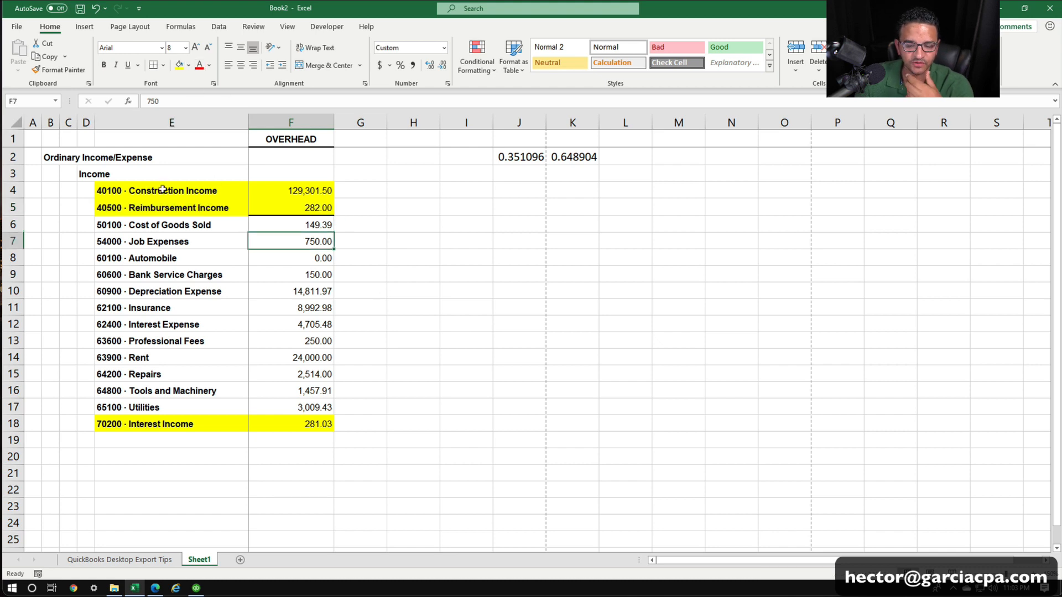
# Delete columns A through D so the account names start in the first column.
pyautogui.click(29, 118)
pyautogui.moveTo(29, 117); pyautogui.dragTo(86, 118)
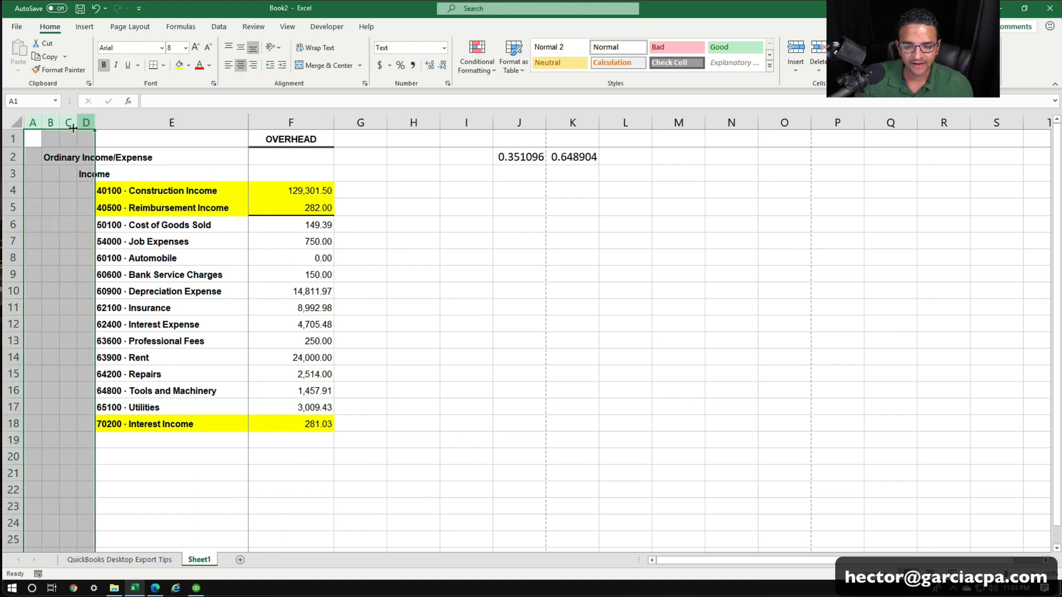
pyautogui.rightClick(70, 156)
pyautogui.click(114, 262)
pyautogui.click(185, 270)
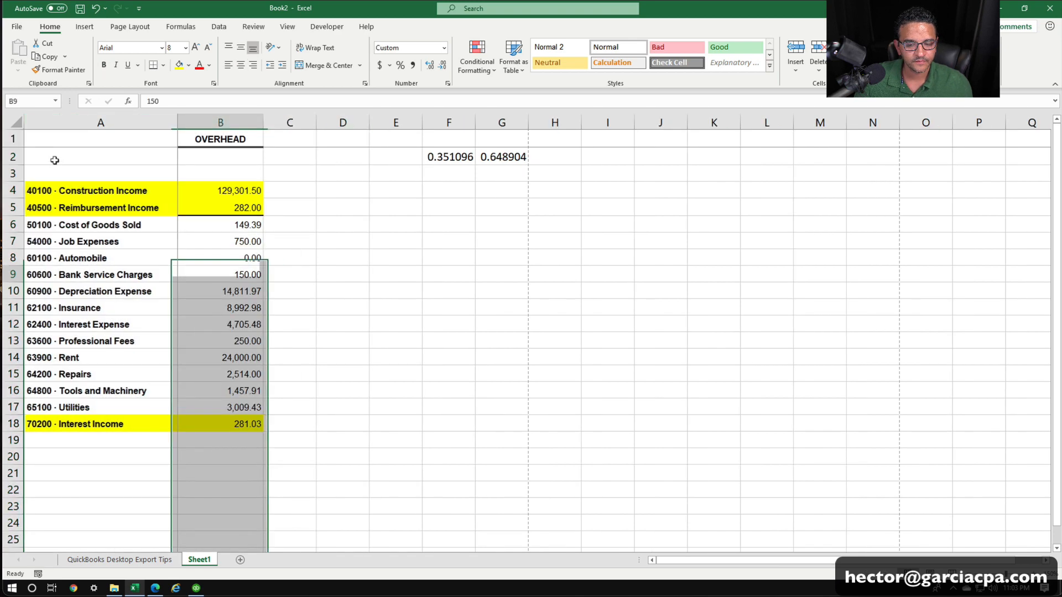
# Delete rows 2 and 3 between the OVERHEAD header and 40100 Construction Income.
pyautogui.moveTo(13, 157); pyautogui.dragTo(12, 173)
pyautogui.rightClick(175, 164)
pyautogui.click(205, 274)
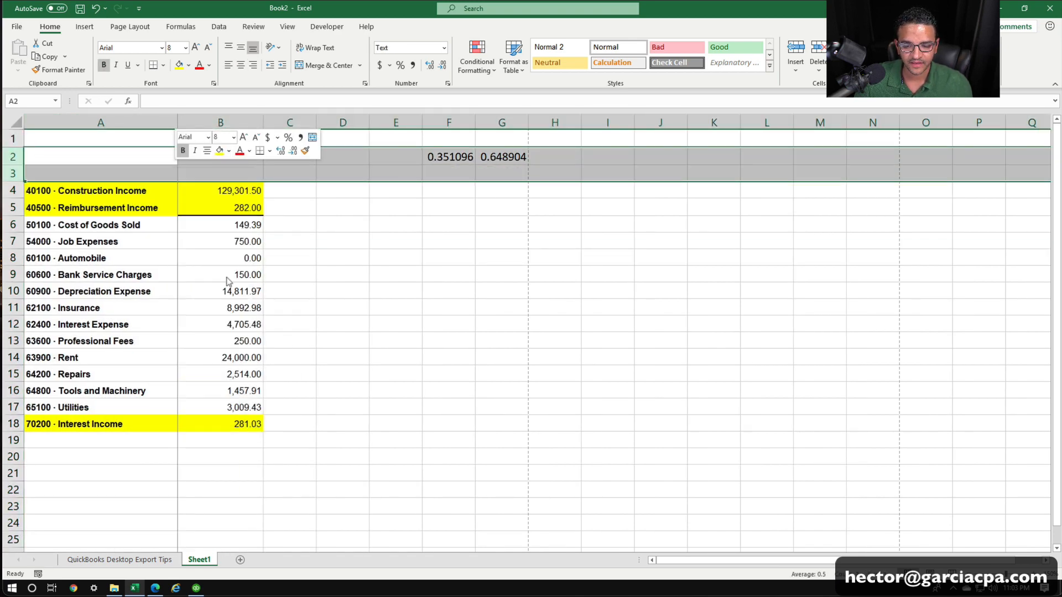
pyautogui.click(441, 317)
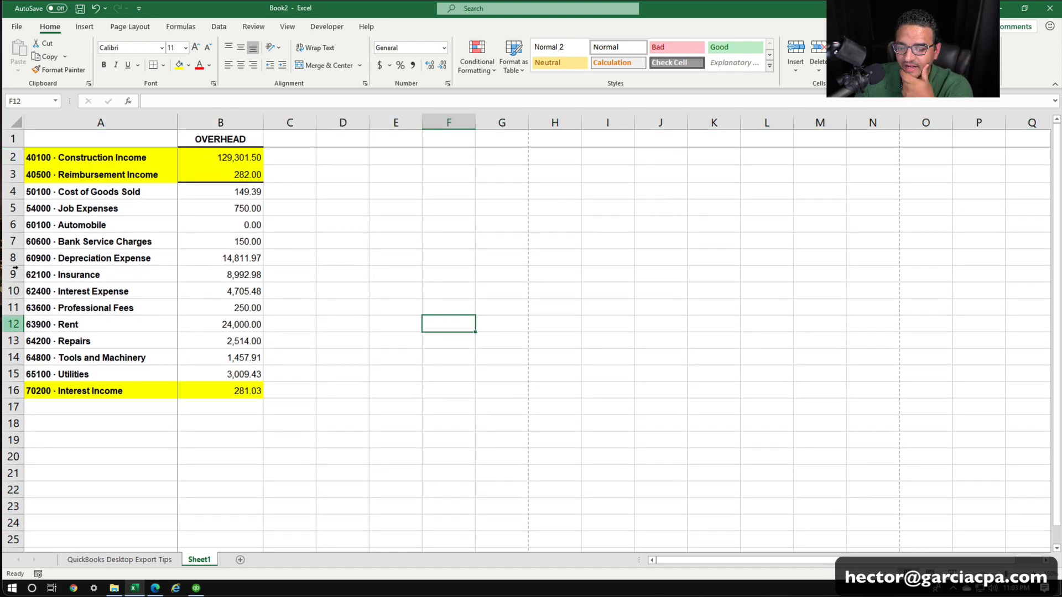
# Copy the account names in A2:A16 and paste them twice below the list, starting at A17 and A32.
pyautogui.moveTo(121, 156); pyautogui.dragTo(245, 384)
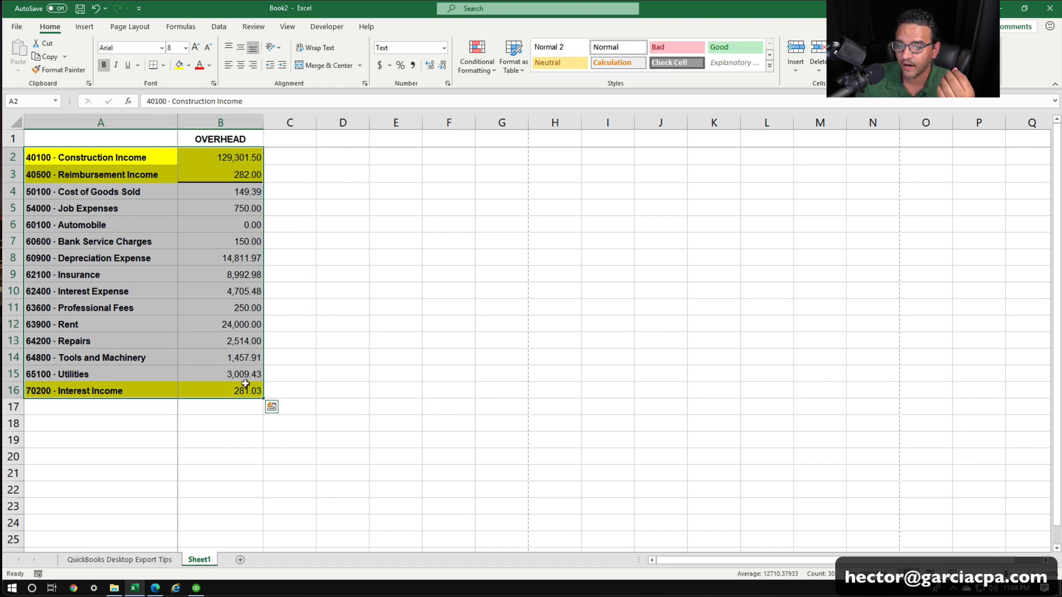
pyautogui.click(148, 270)
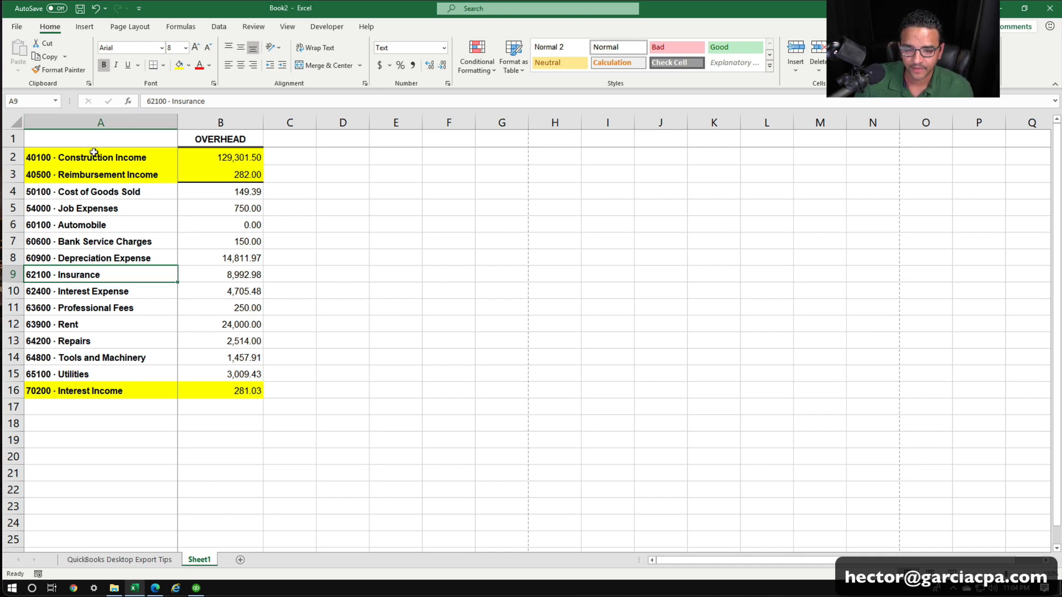
pyautogui.moveTo(92, 157); pyautogui.dragTo(92, 381)
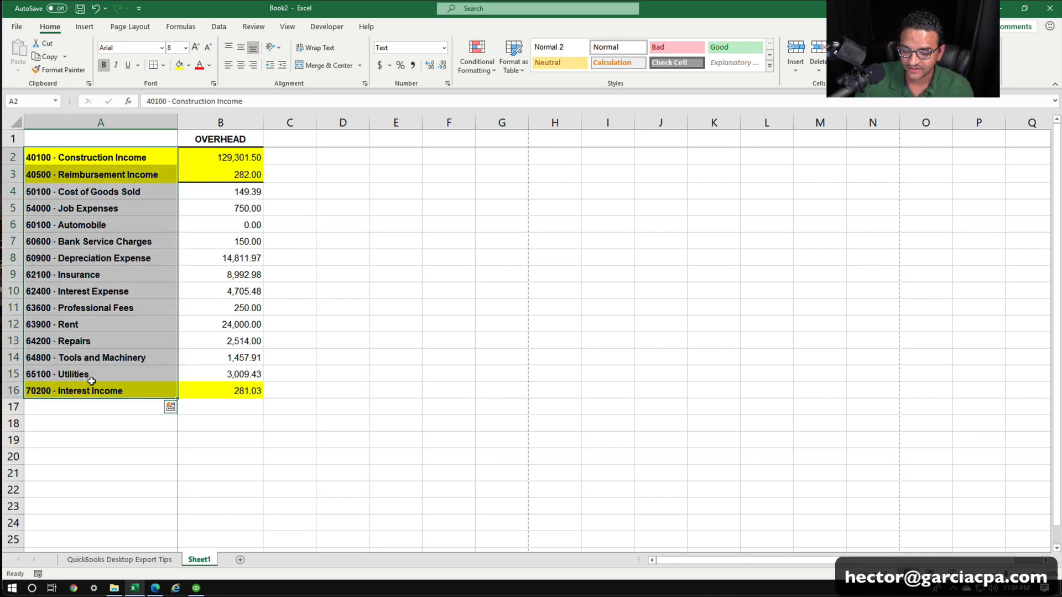
pyautogui.hotkey('ctrl', 'c')
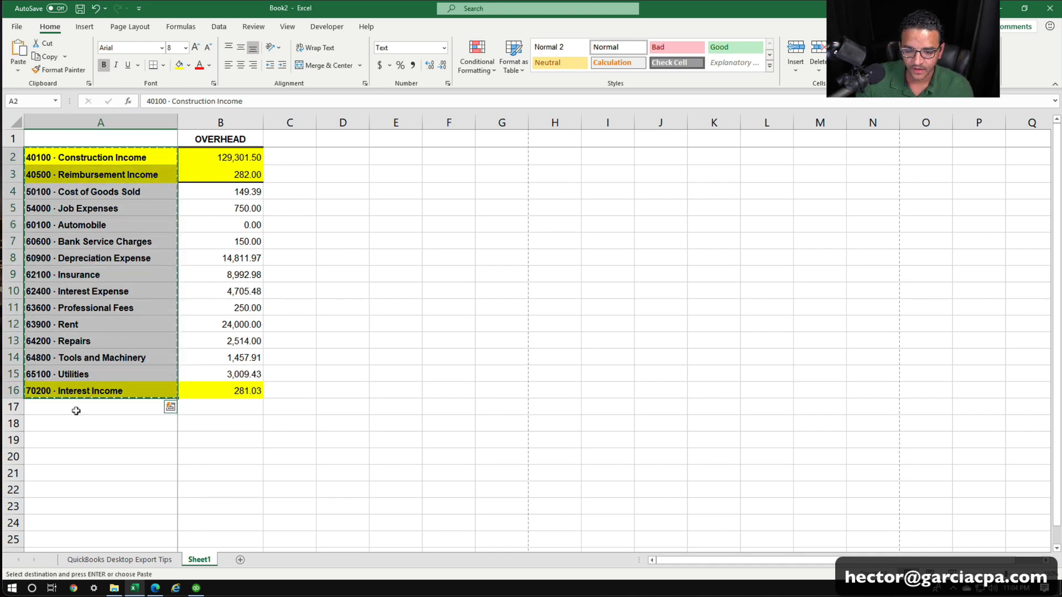
pyautogui.click(76, 409)
pyautogui.hotkey('ctrl', 'v')
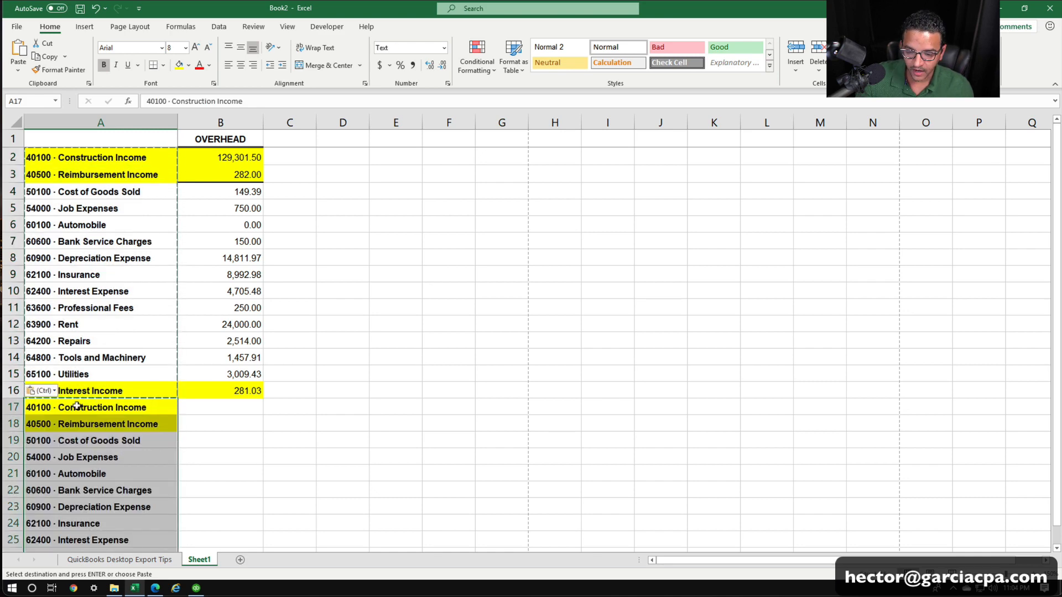
pyautogui.click(222, 403)
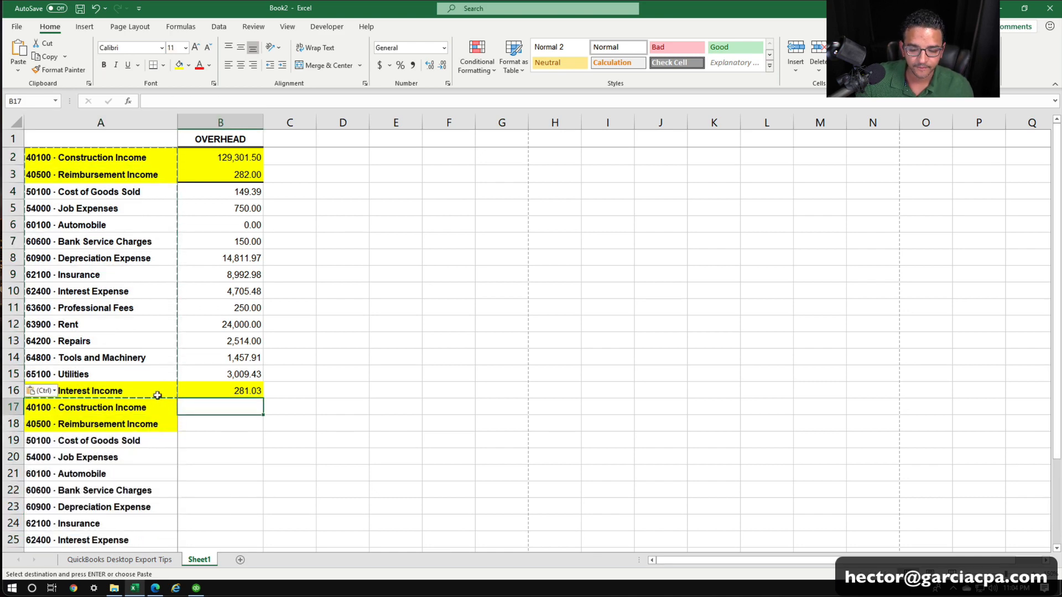
pyautogui.scroll(-6, 157, 395)
pyautogui.click(78, 354)
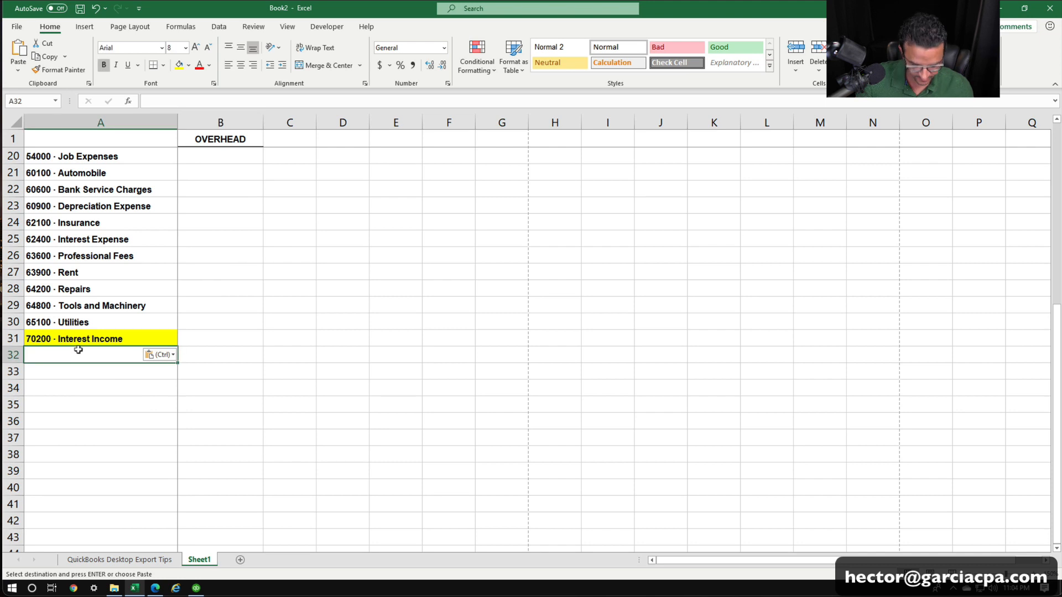
pyautogui.hotkey('ctrl', 'v')
pyautogui.click(245, 352)
pyautogui.scroll(6, 270, 348)
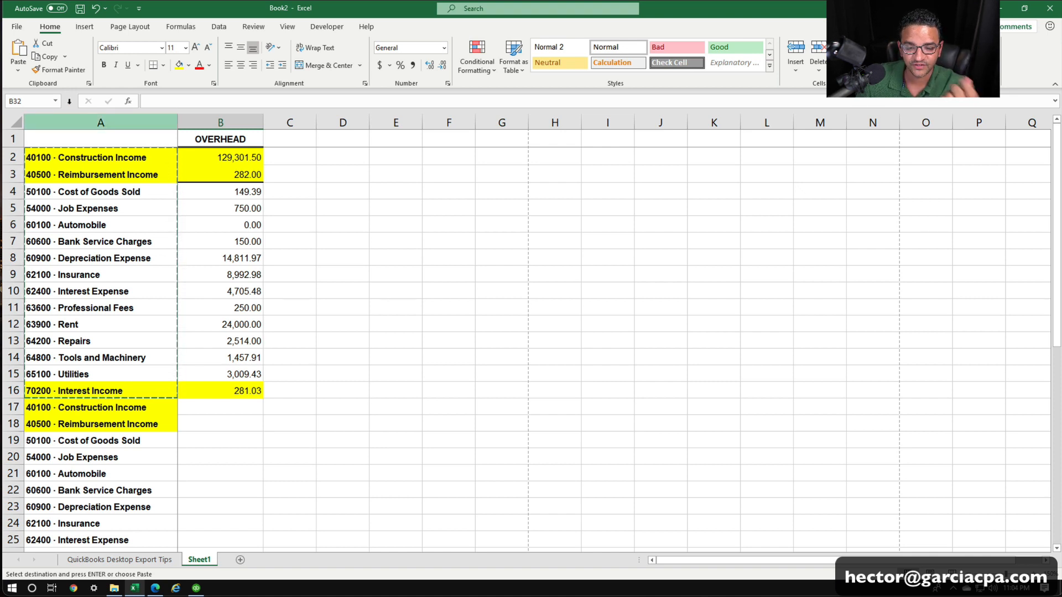
# Sort columns A and B by Column A on cell values from A to Z, treating the first row as headers.
pyautogui.click(73, 119)
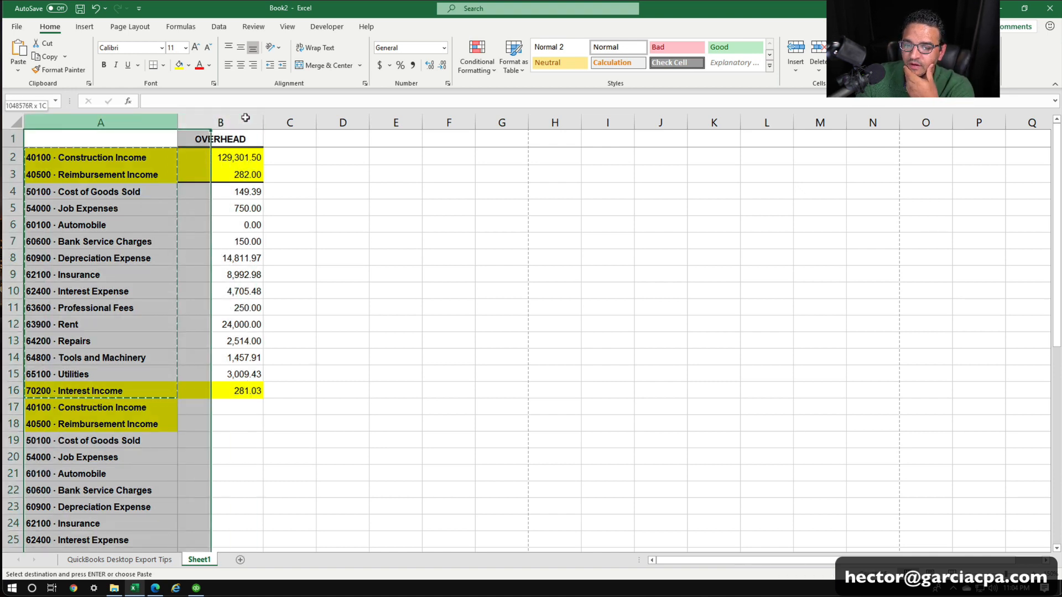
pyautogui.click(387, 213)
pyautogui.press('Escape')
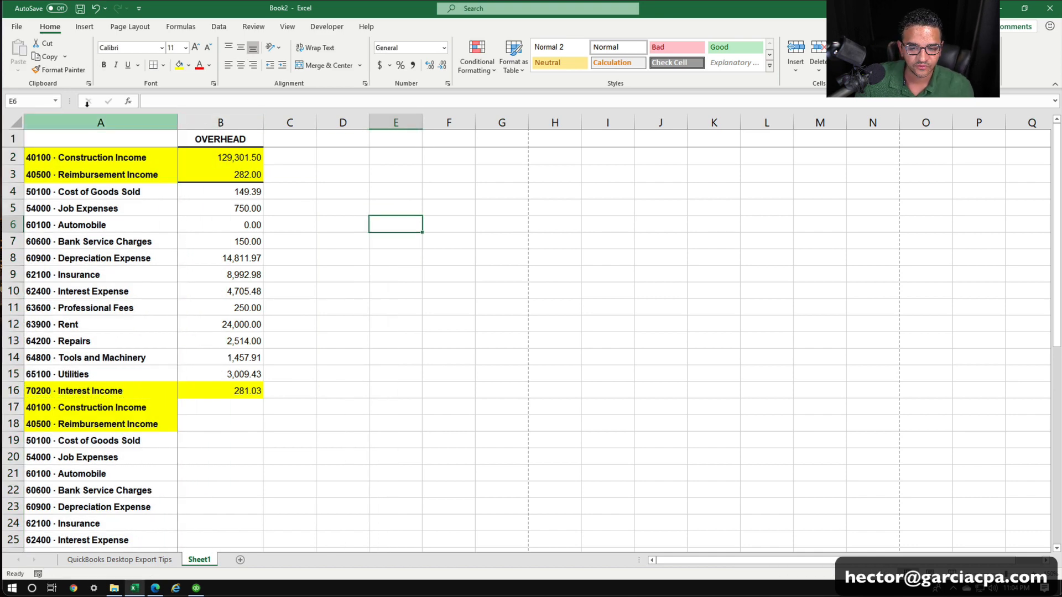
pyautogui.moveTo(101, 122); pyautogui.dragTo(221, 116)
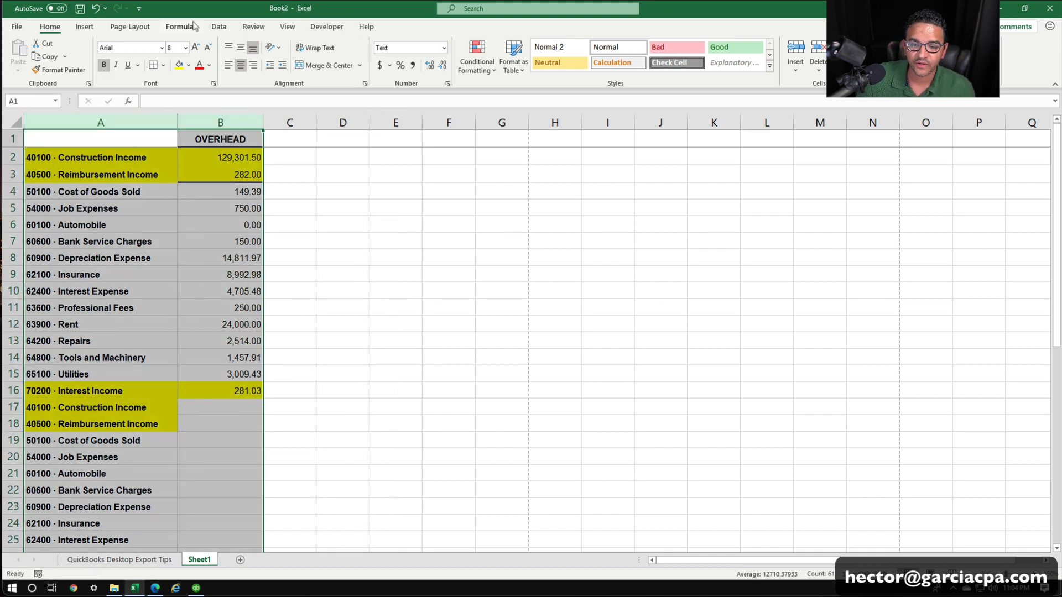
pyautogui.click(224, 31)
pyautogui.click(446, 55)
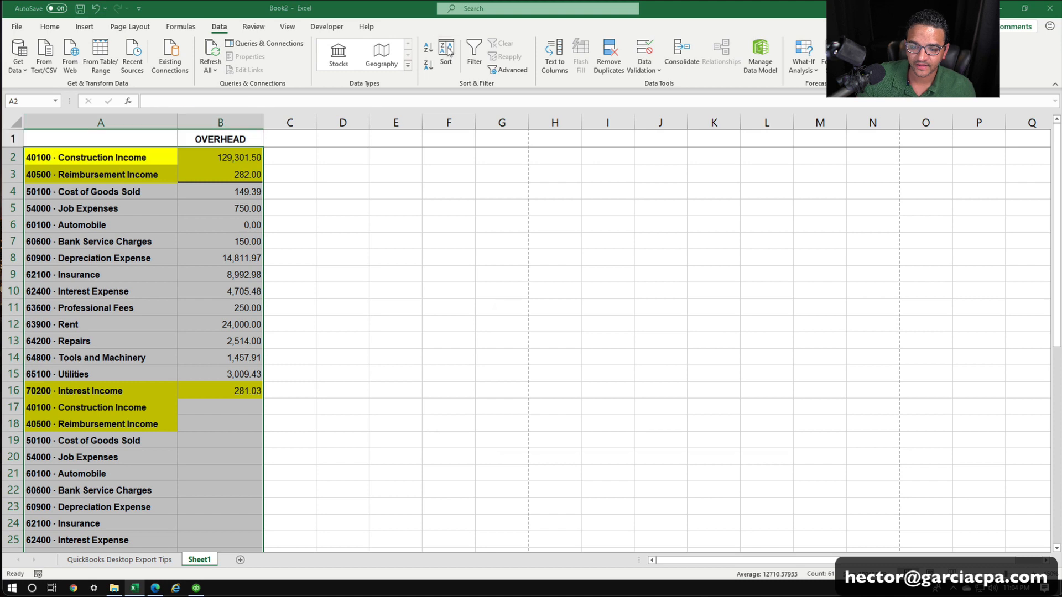
pyautogui.click(588, 357)
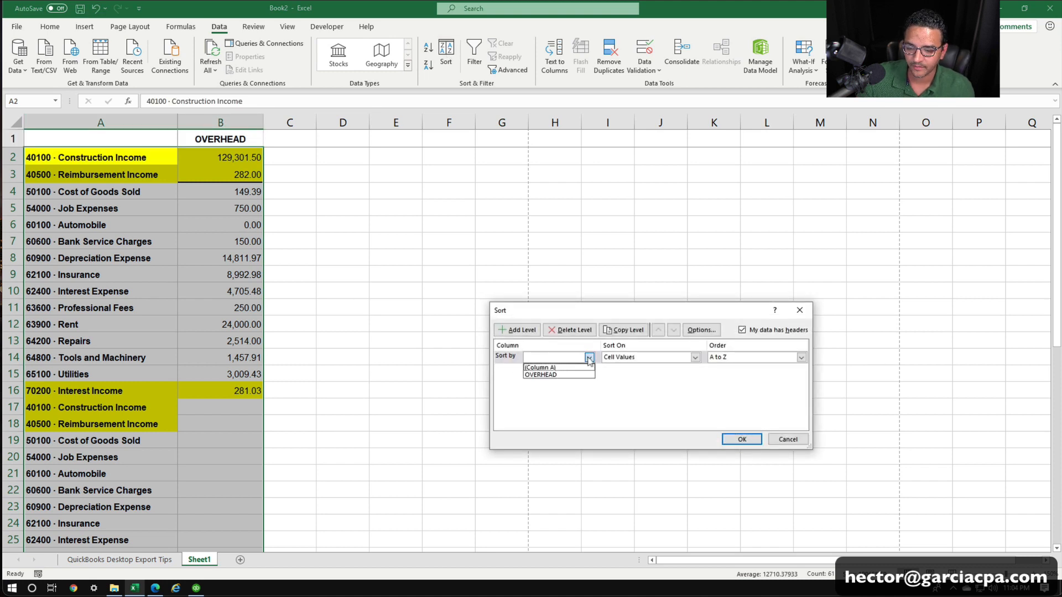
pyautogui.click(562, 367)
pyautogui.click(741, 439)
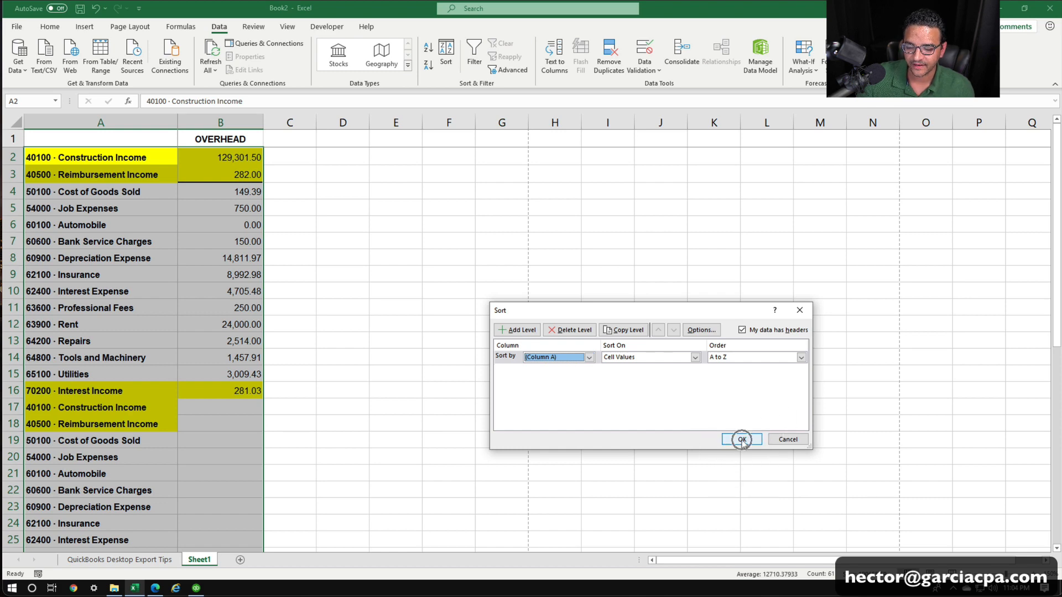
pyautogui.click(337, 289)
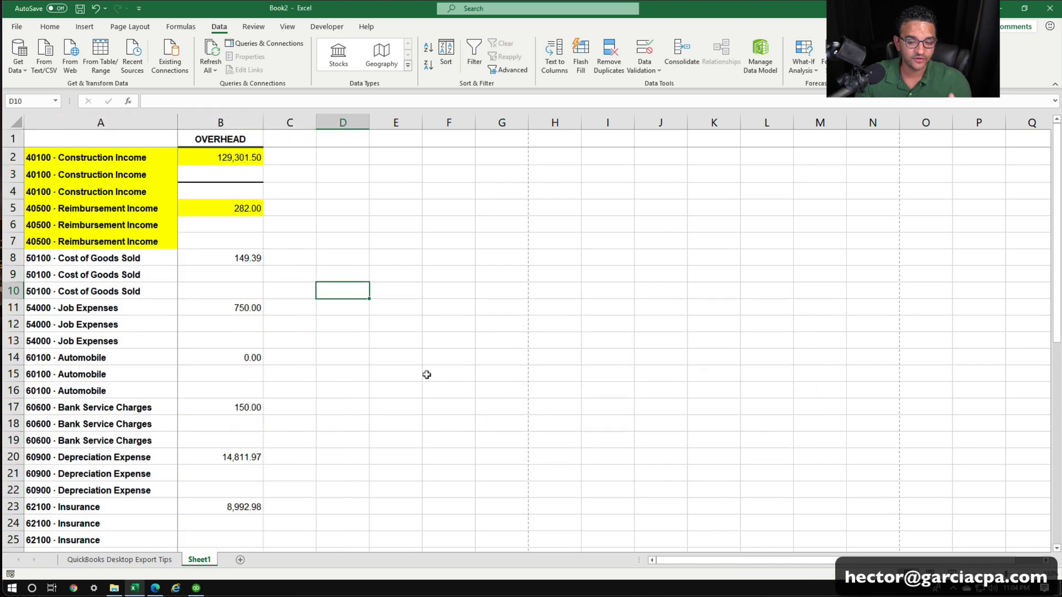
pyautogui.moveTo(142, 155); pyautogui.dragTo(142, 241)
pyautogui.click(327, 174)
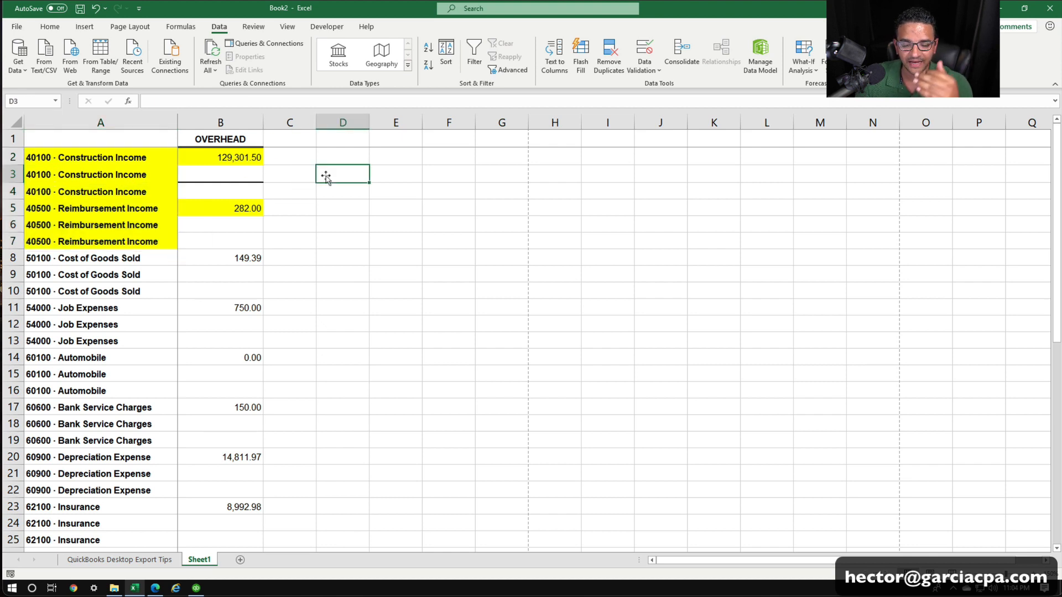
pyautogui.moveTo(213, 169); pyautogui.dragTo(236, 287)
pyautogui.click(310, 322)
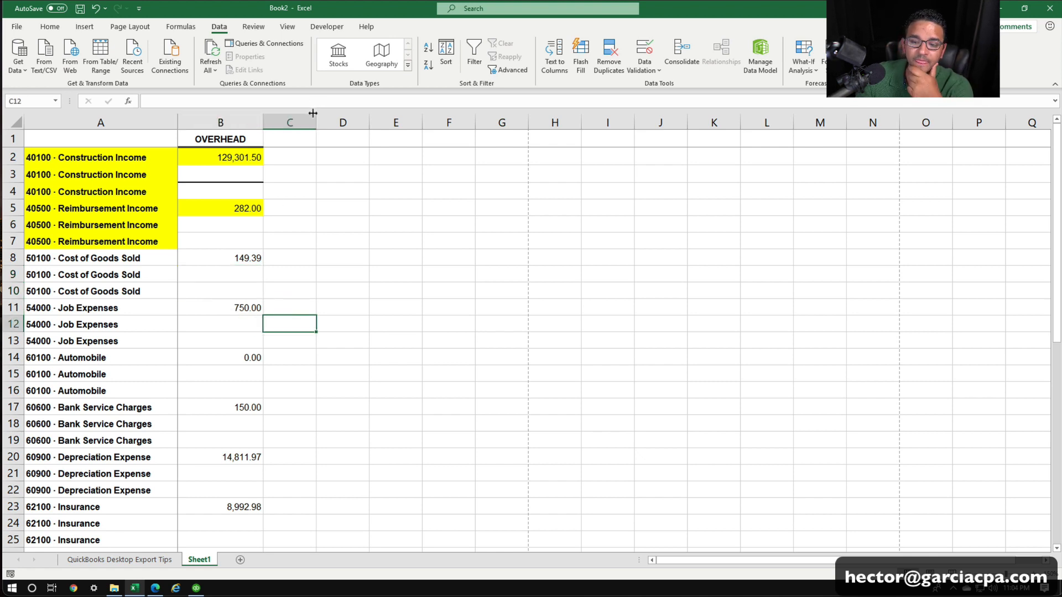
# Widen column C slightly, then enter the heading Classes in C1 and Overhead in C2.
pyautogui.moveTo(315, 113); pyautogui.dragTo(327, 139)
pyautogui.click(307, 139)
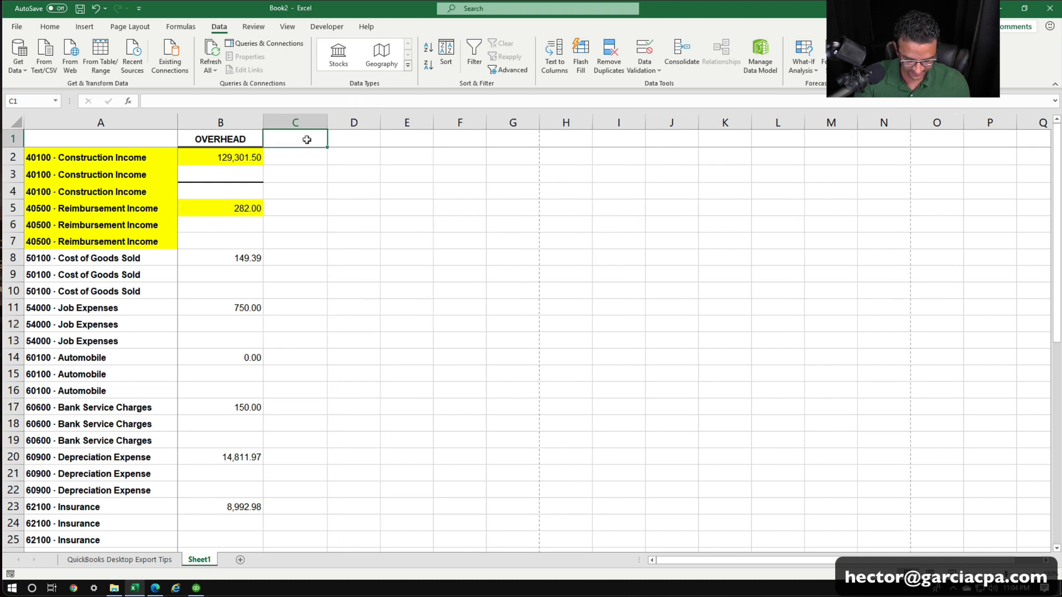
pyautogui.write('Classes')
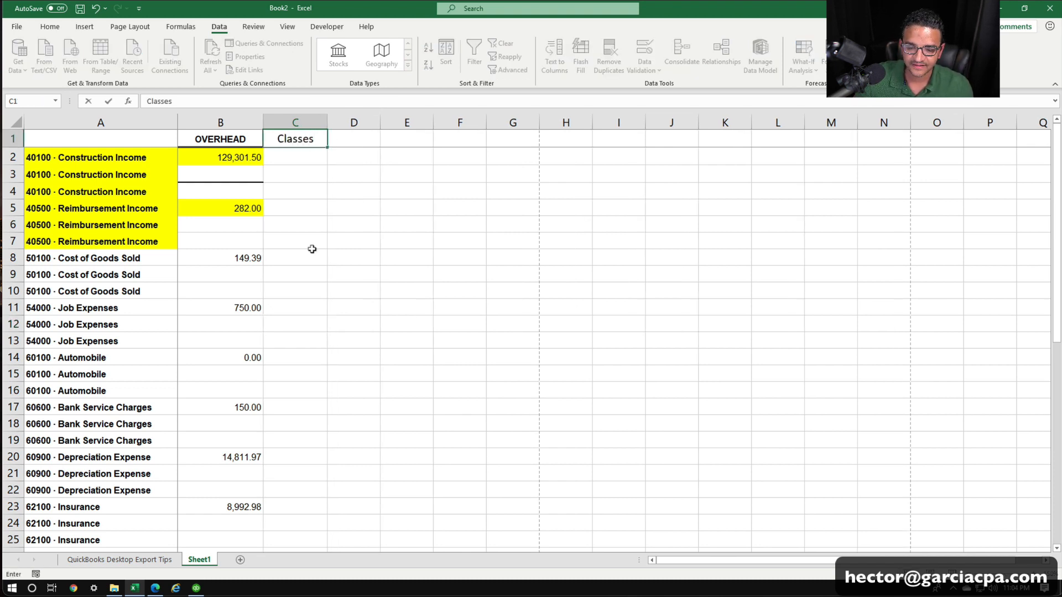
pyautogui.click(312, 250)
pyautogui.click(308, 158)
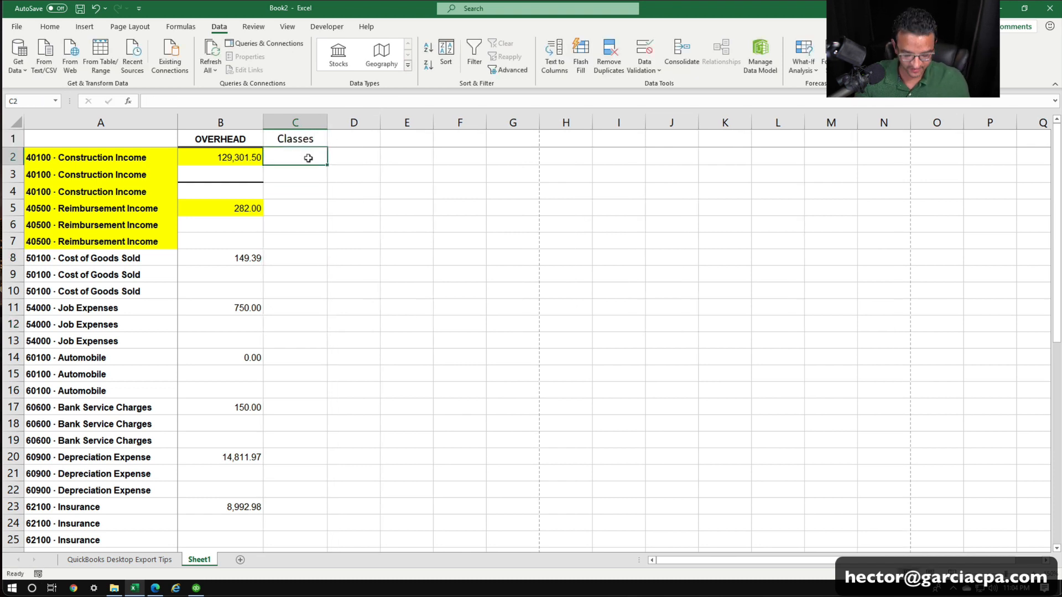
pyautogui.write('Overhead')
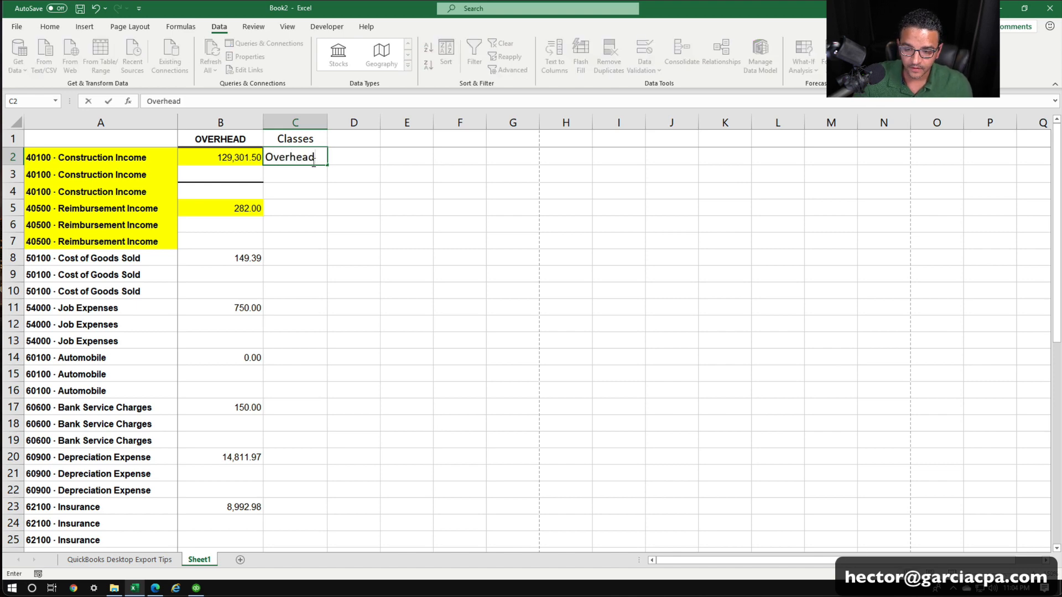
pyautogui.click(368, 189)
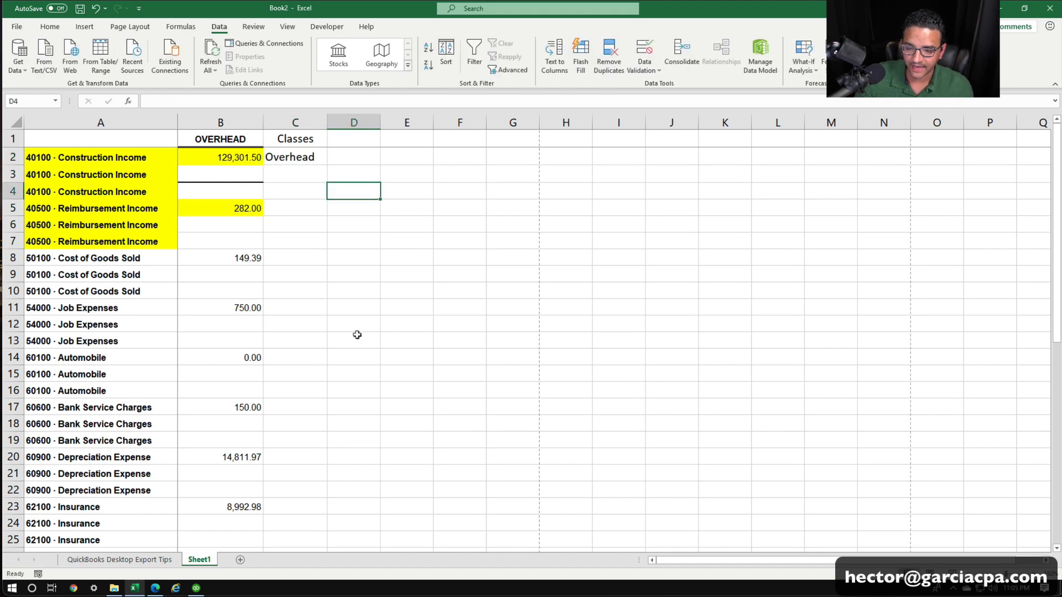
pyautogui.scroll(-9, 357, 335)
pyautogui.scroll(9, 363, 333)
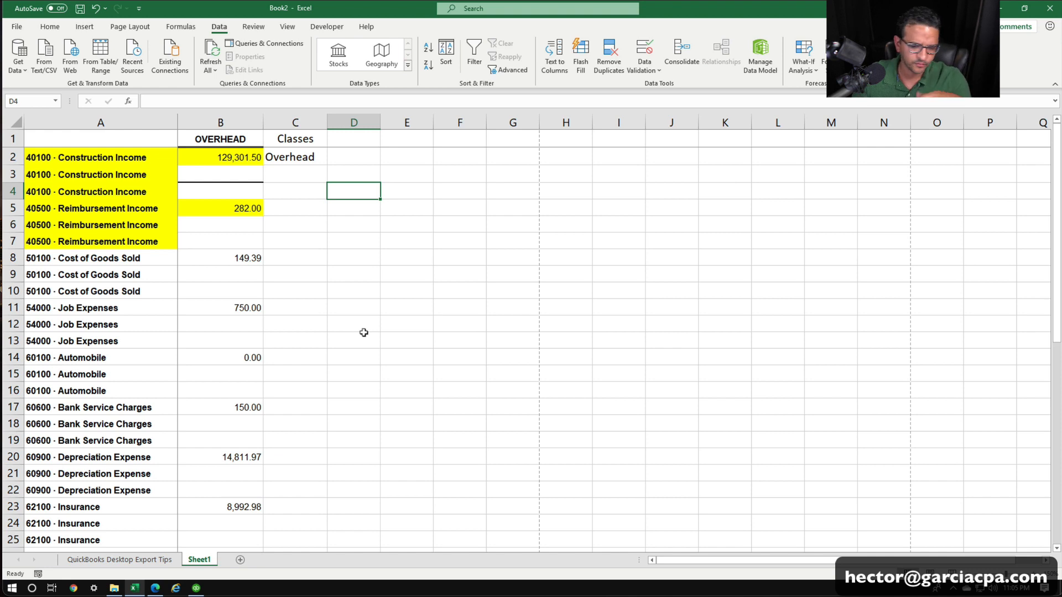
# Check the class names in the QuickBooks Profit & Loss report, enter New Construction in C3 and Remodel in C4, and widen column C to fit.
pyautogui.click(288, 167)
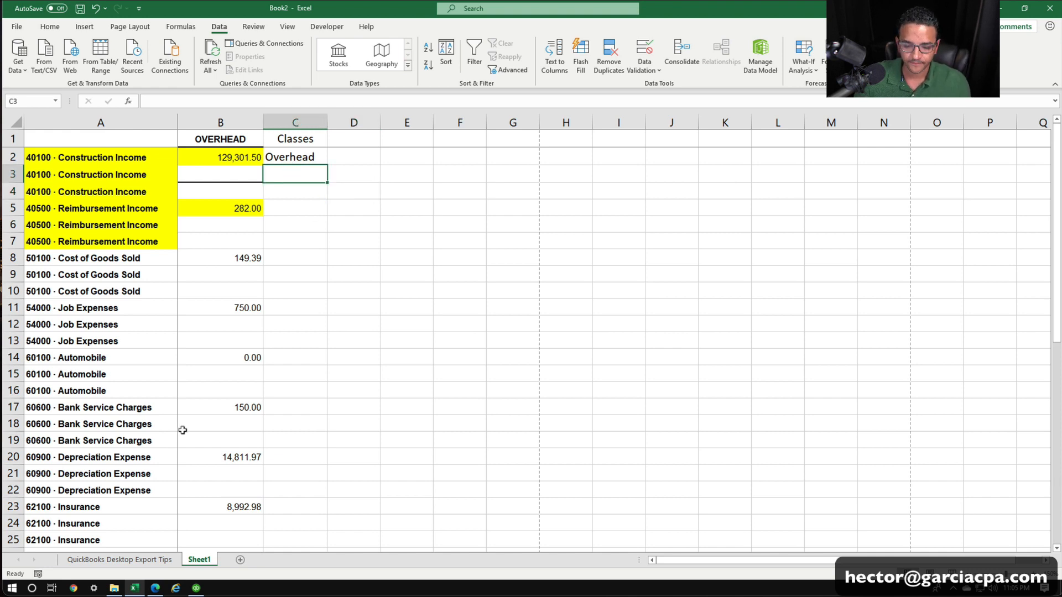
pyautogui.click(196, 589)
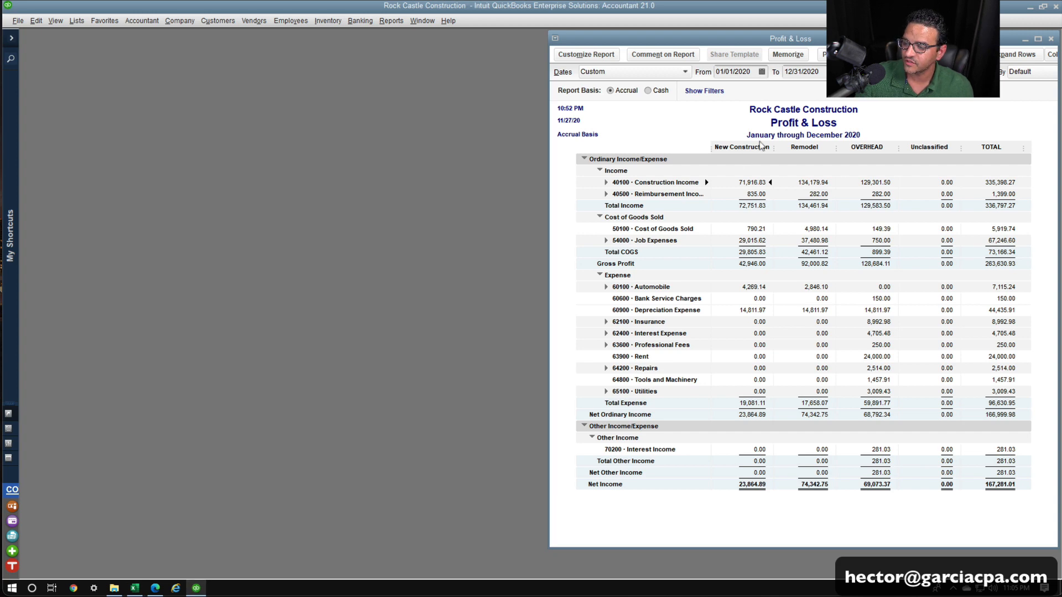
pyautogui.click(134, 588)
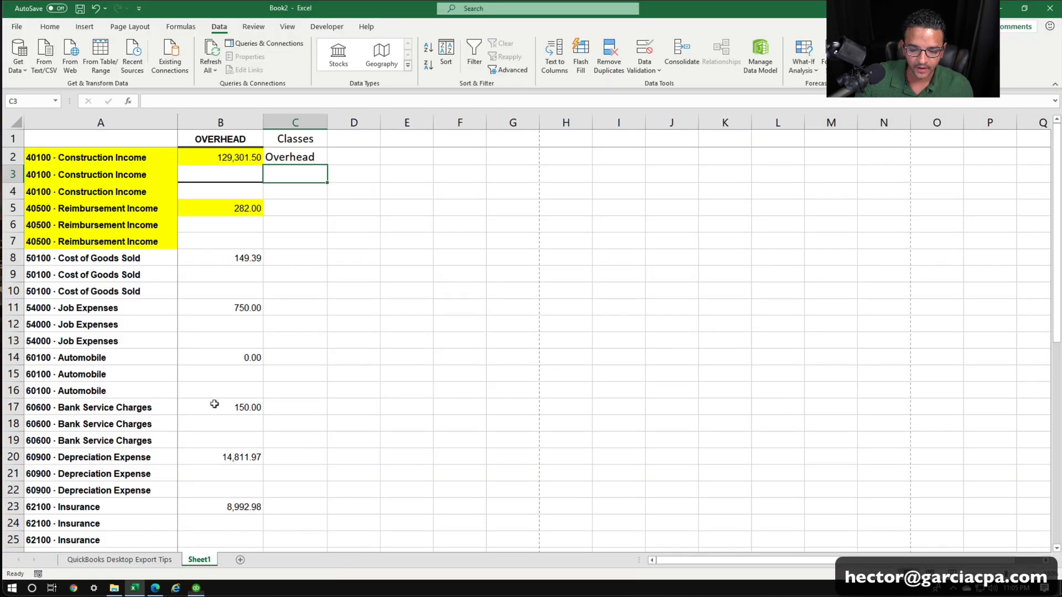
pyautogui.write('New C')
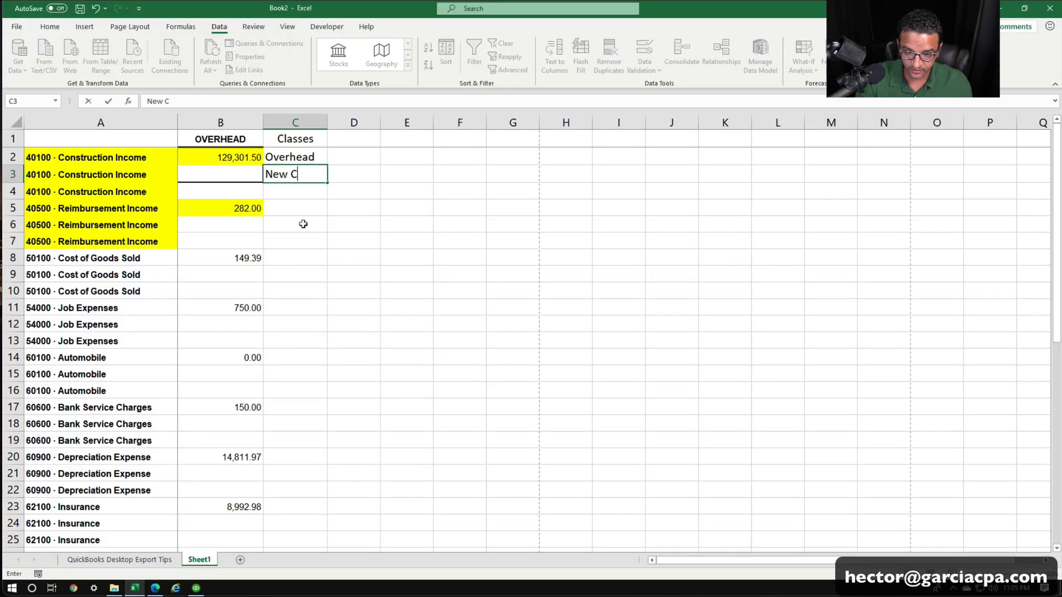
pyautogui.write('onstruction')
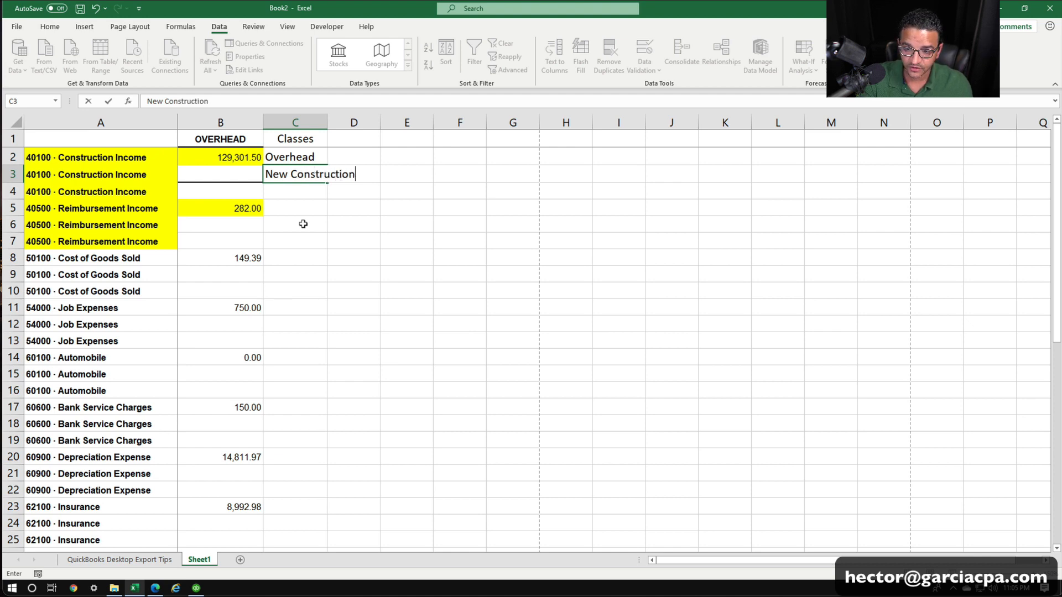
pyautogui.press('Return')
pyautogui.write('Remodel')
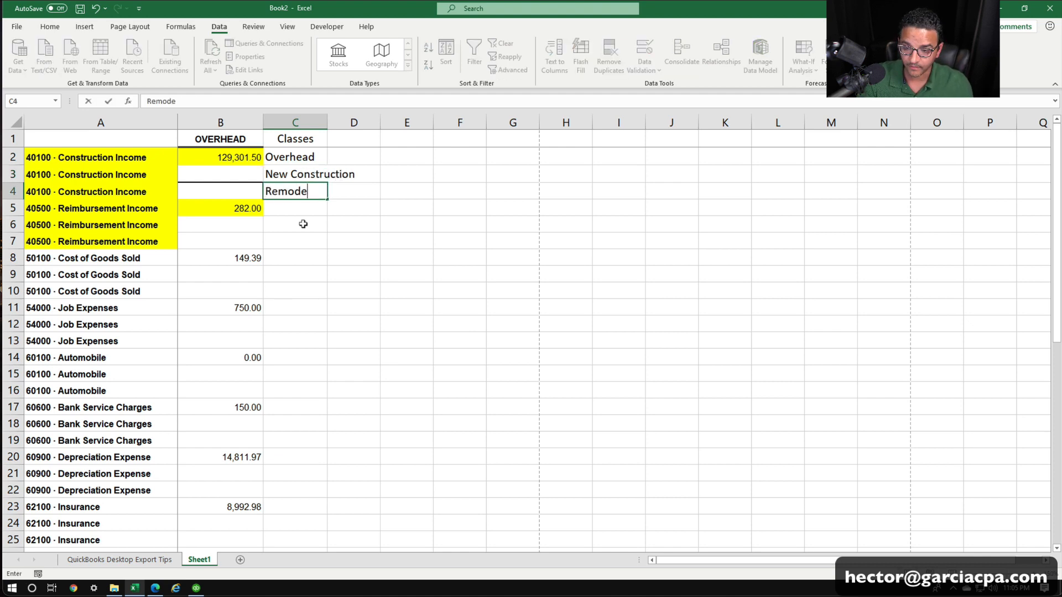
pyautogui.press('Return')
pyautogui.click(449, 255)
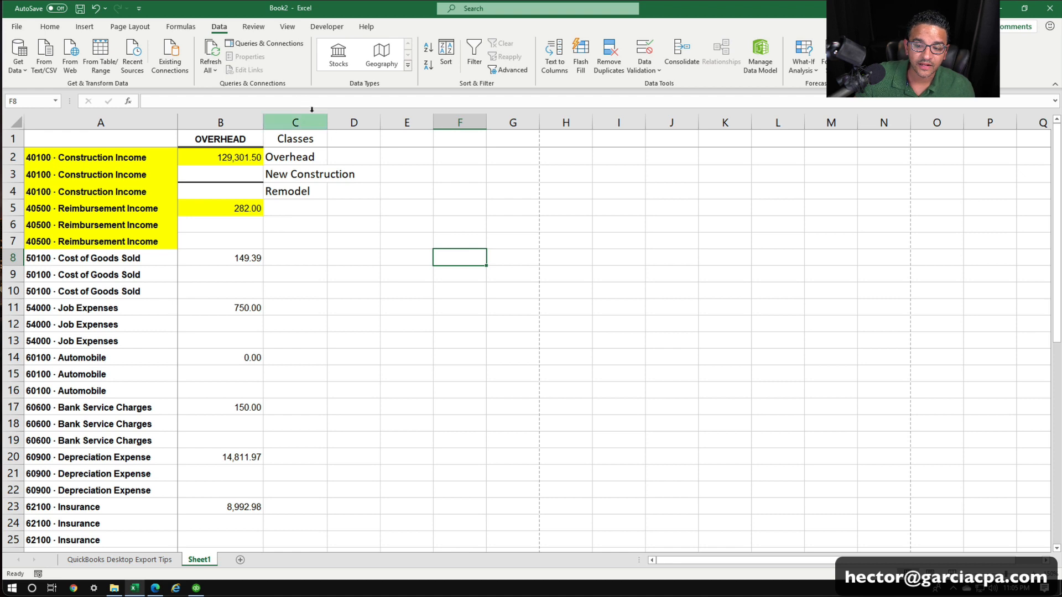
pyautogui.moveTo(327, 122); pyautogui.dragTo(380, 123)
# Add the heading Allocation in D1 and widen column D slightly to fit it.
pyautogui.click(398, 136)
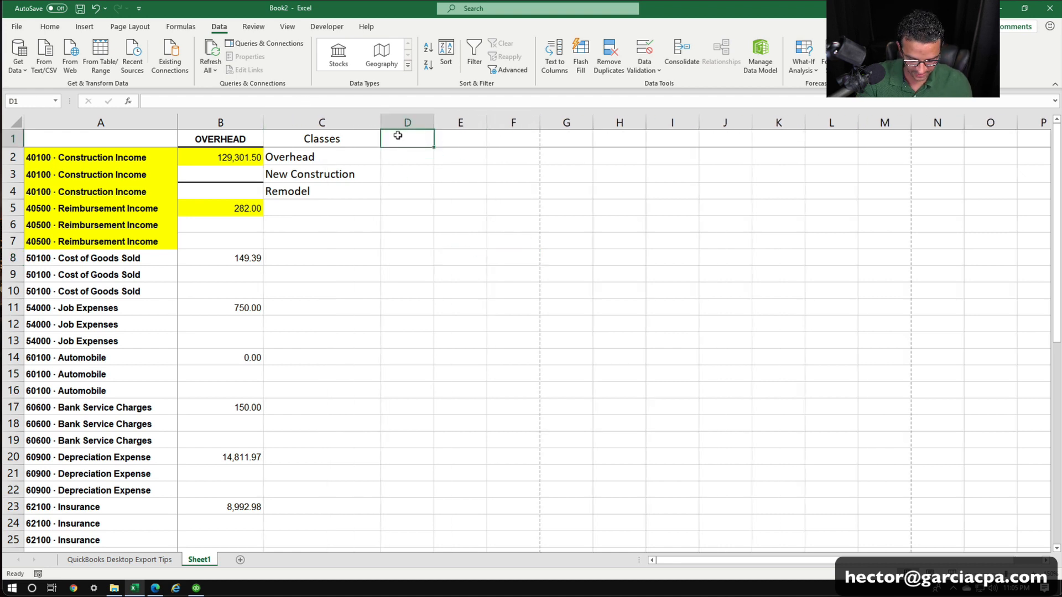
pyautogui.write('Allocation')
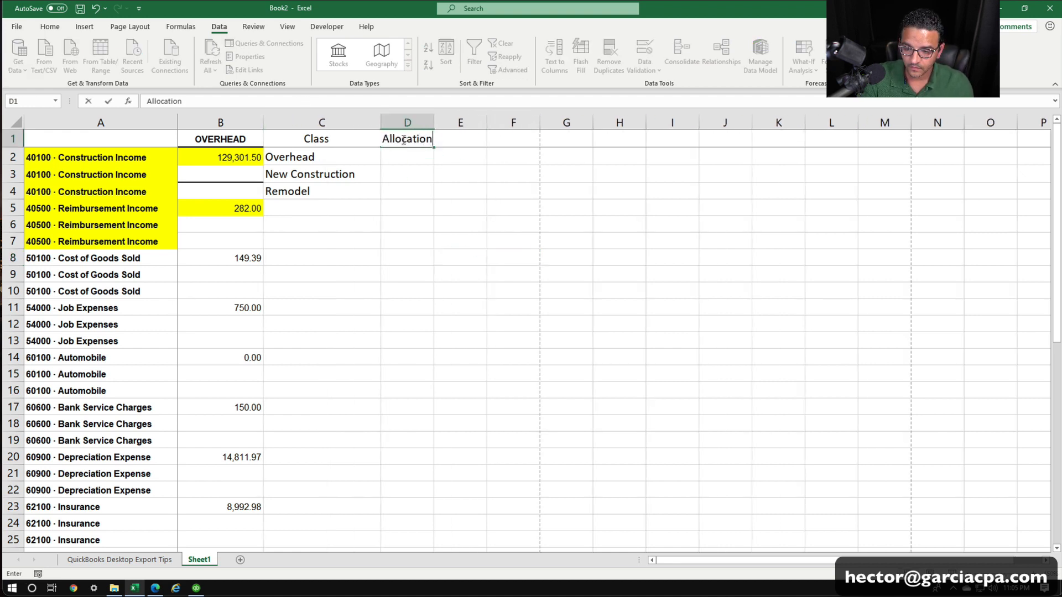
pyautogui.press('Return')
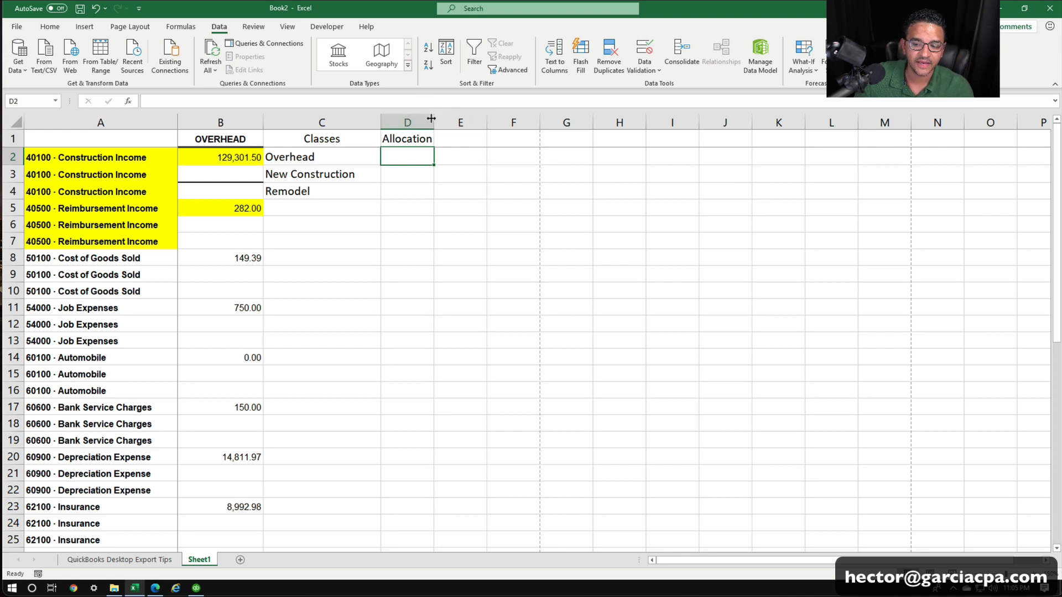
pyautogui.moveTo(431, 116); pyautogui.dragTo(443, 116)
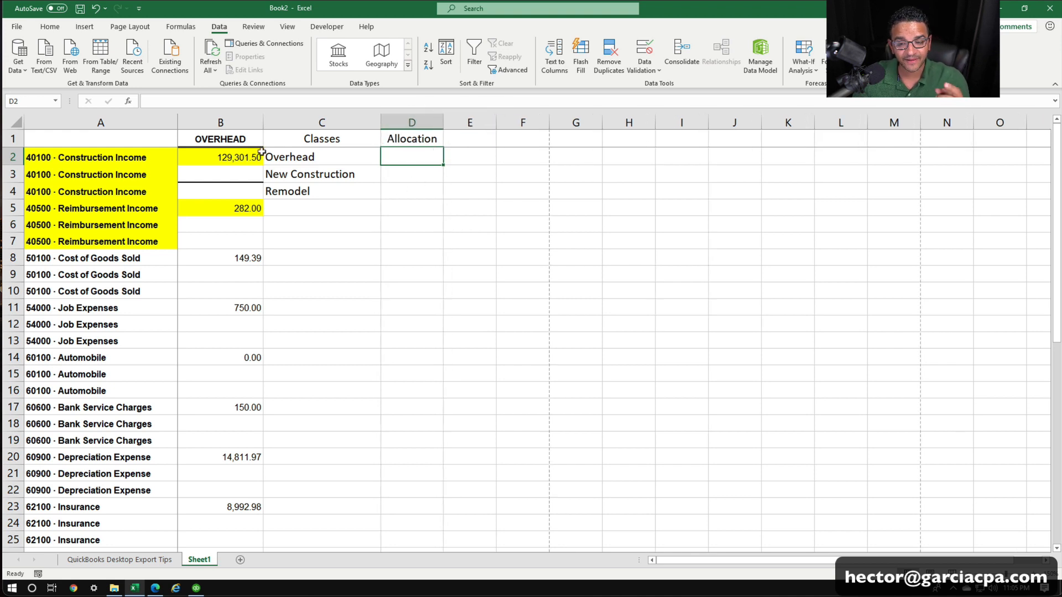
pyautogui.click(224, 152)
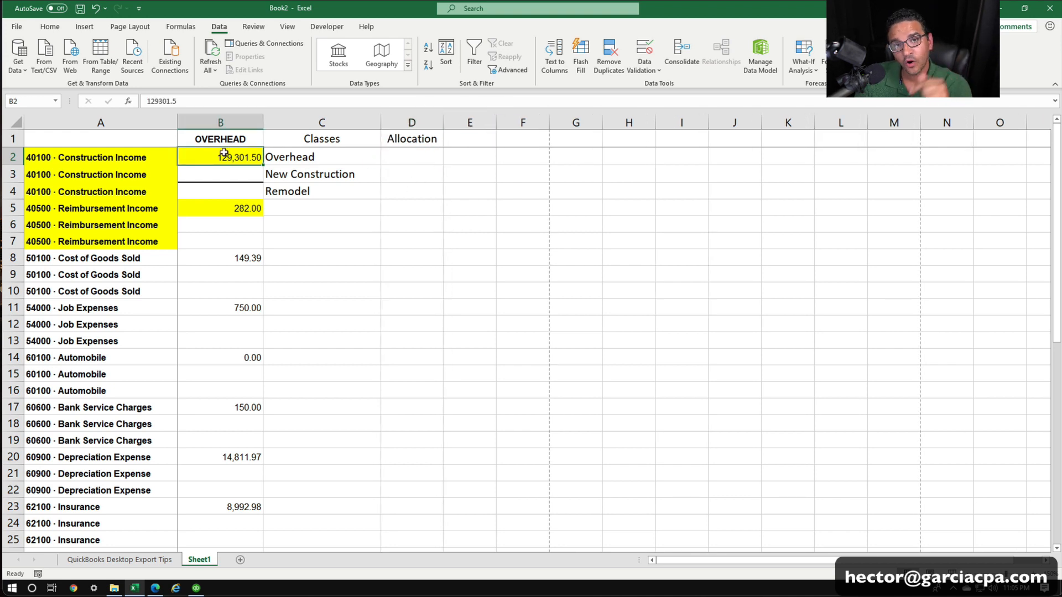
# Enter the Construction Income allocations: 1 for Overhead in D2, -0.3511 for New Construction in D3, and -0.6889 for Remodel in D4.
pyautogui.click(402, 152)
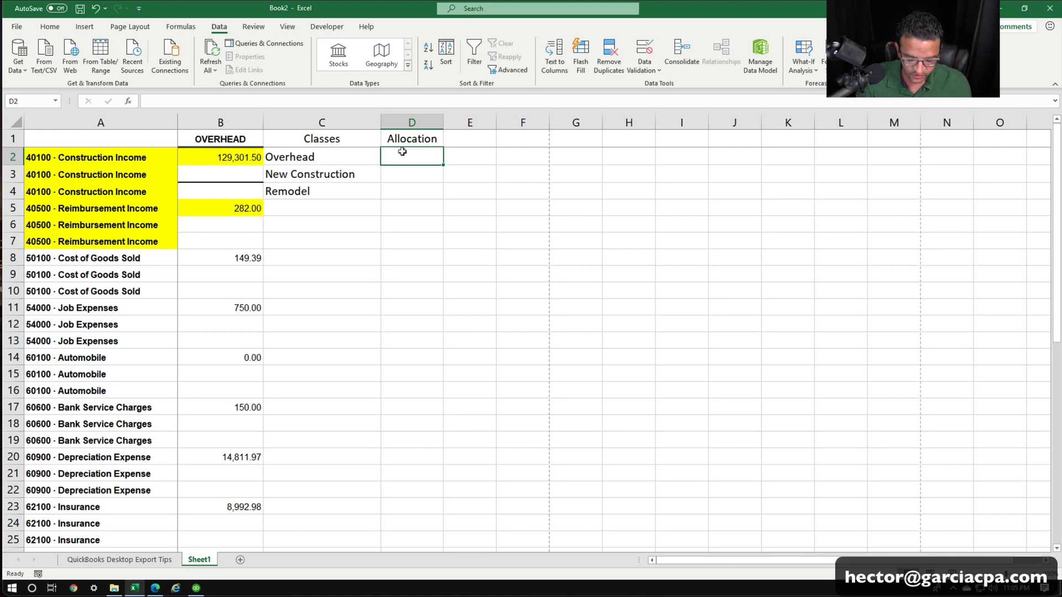
pyautogui.write('1')
pyautogui.press('Return')
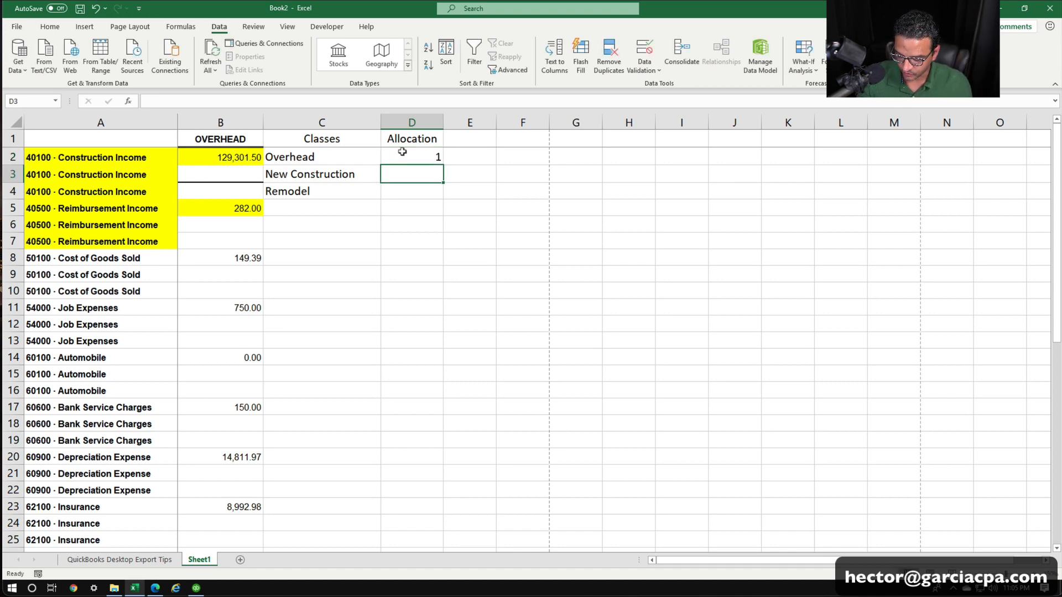
pyautogui.write('-0.3511')
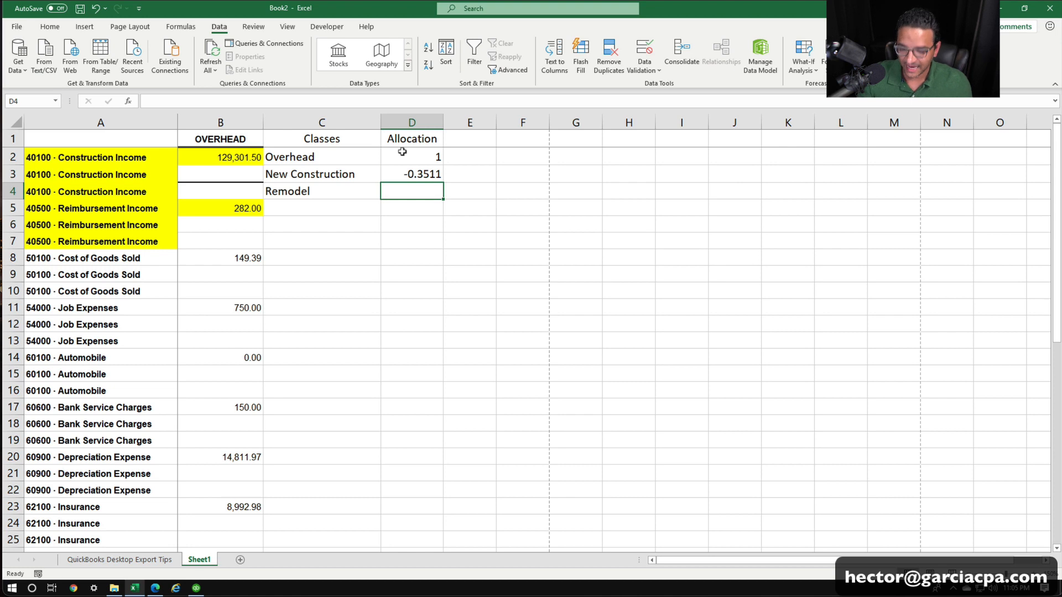
pyautogui.write('-0.')
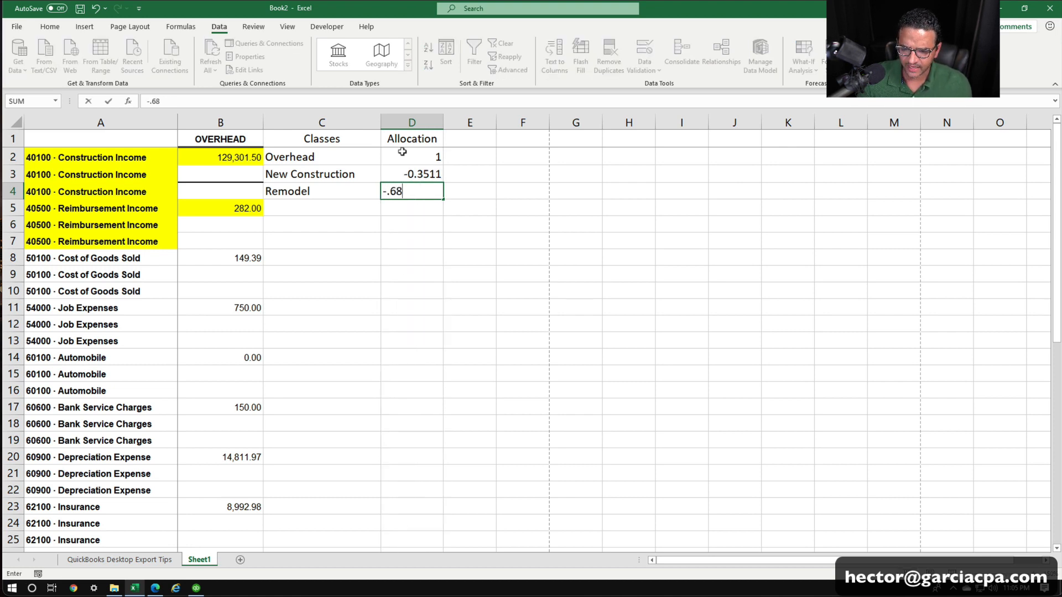
pyautogui.write('6889')
pyautogui.press('Tab')
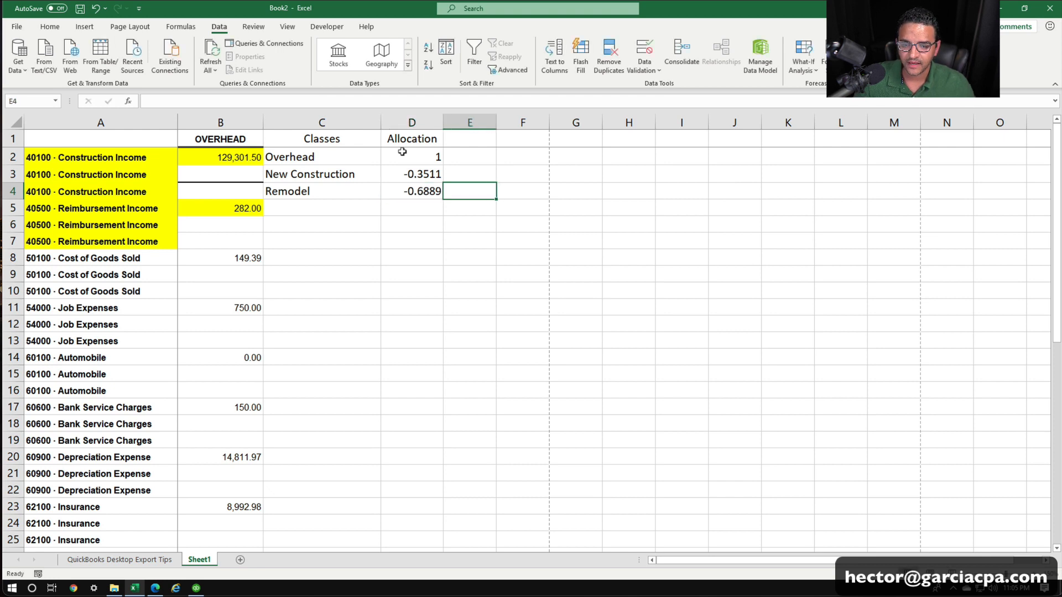
# Check the sum of the allocations in D2:D4 and correct the Remodel allocation in D4 to -0.6489.
pyautogui.click(402, 152)
pyautogui.moveTo(412, 173); pyautogui.dragTo(421, 196)
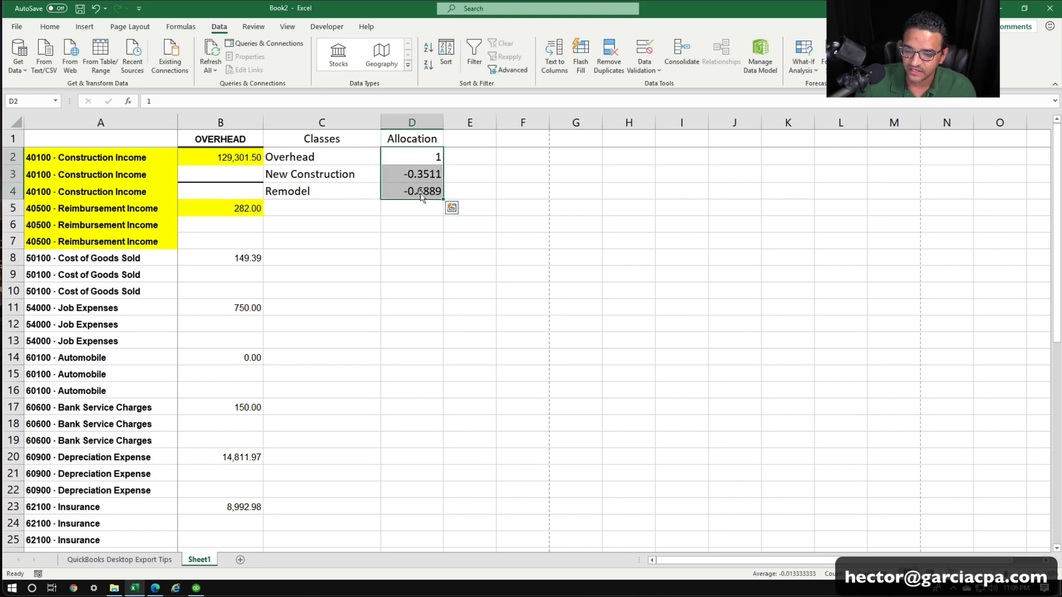
pyautogui.doubleClick(422, 193)
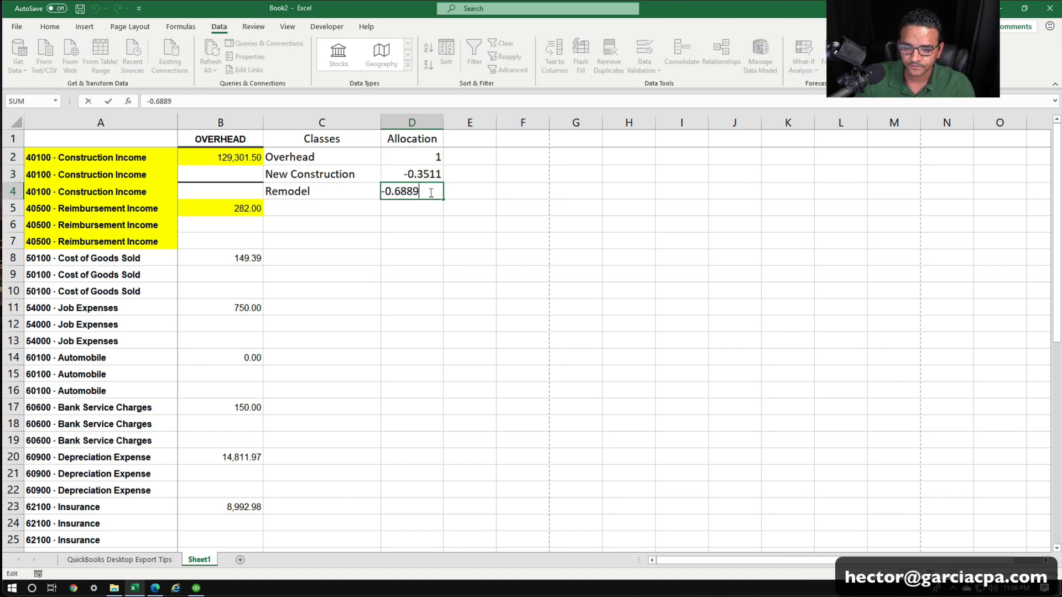
pyautogui.press('BackSpace')
pyautogui.write('4')
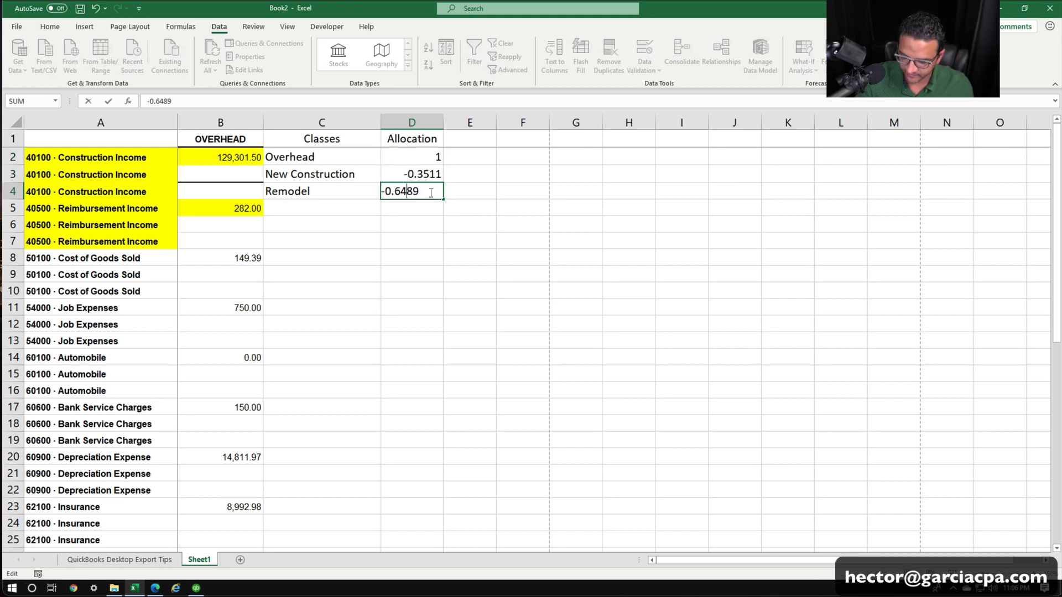
pyautogui.press('Tab')
# Recheck the sum of the three allocation values in D2:D4.
pyautogui.click(434, 271)
pyautogui.moveTo(423, 154); pyautogui.dragTo(423, 192)
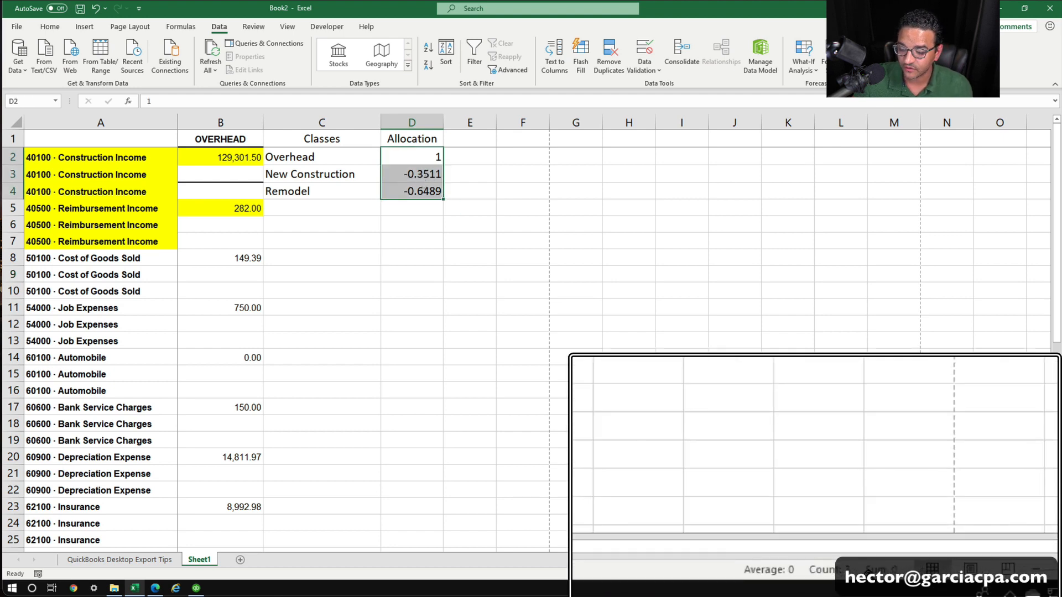
pyautogui.press('super+Escape')
pyautogui.press('ctrl')
pyautogui.click(557, 189)
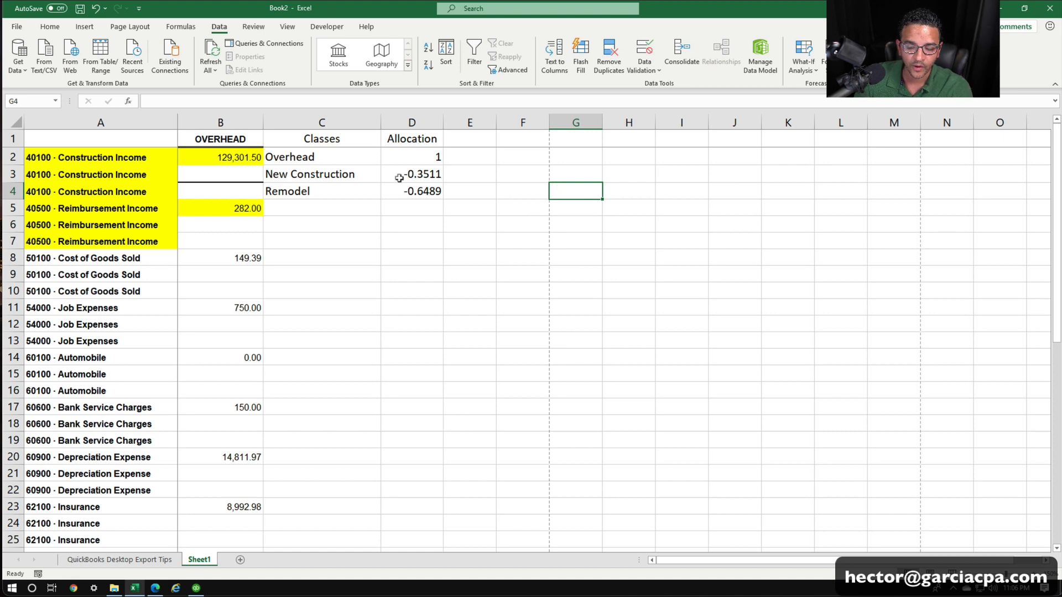
# Copy the allocation values in D2:D4 to the Reimbursement Income rows in D5:D7.
pyautogui.moveTo(413, 156); pyautogui.dragTo(395, 186)
pyautogui.hotkey('ctrl', 'c')
pyautogui.click(409, 207)
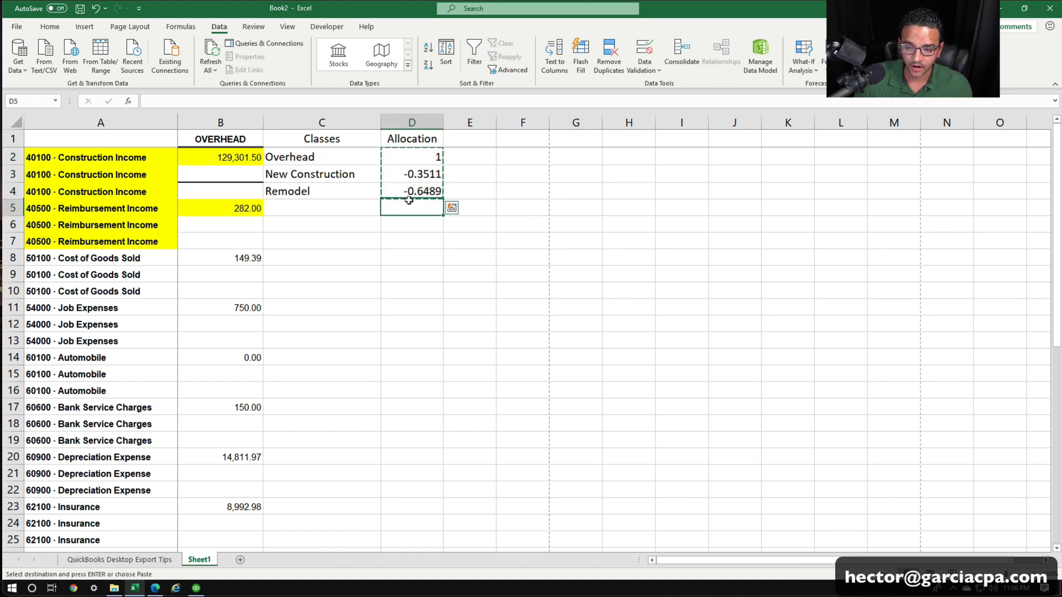
pyautogui.hotkey('ctrl', 'v')
pyautogui.click(499, 218)
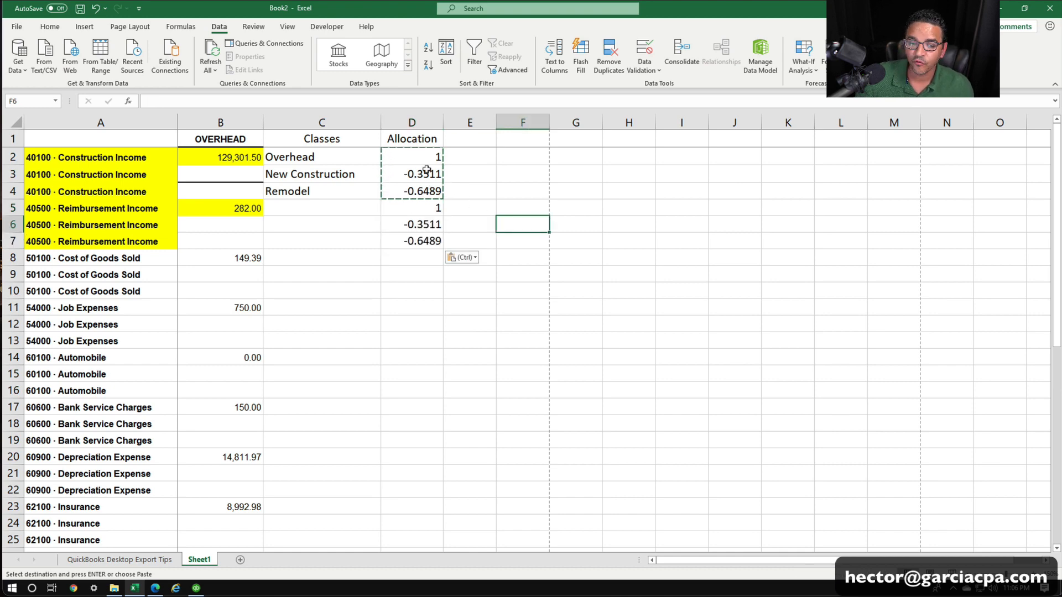
# Paste the same copied allocation values into the Interest Income rows in D44:D46 and end the copy selection.
pyautogui.scroll(-12, 415, 332)
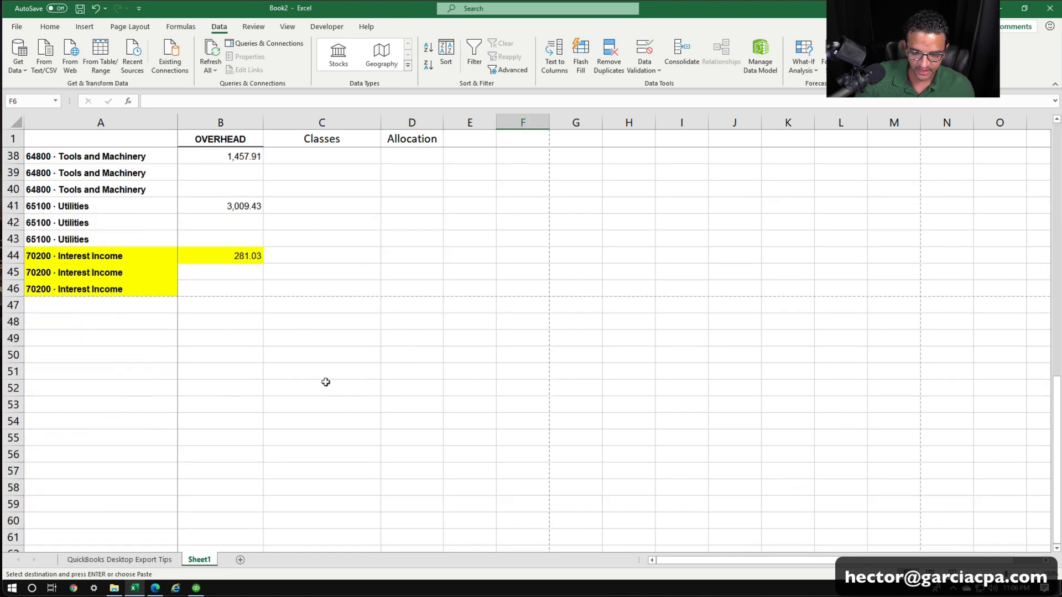
pyautogui.click(410, 249)
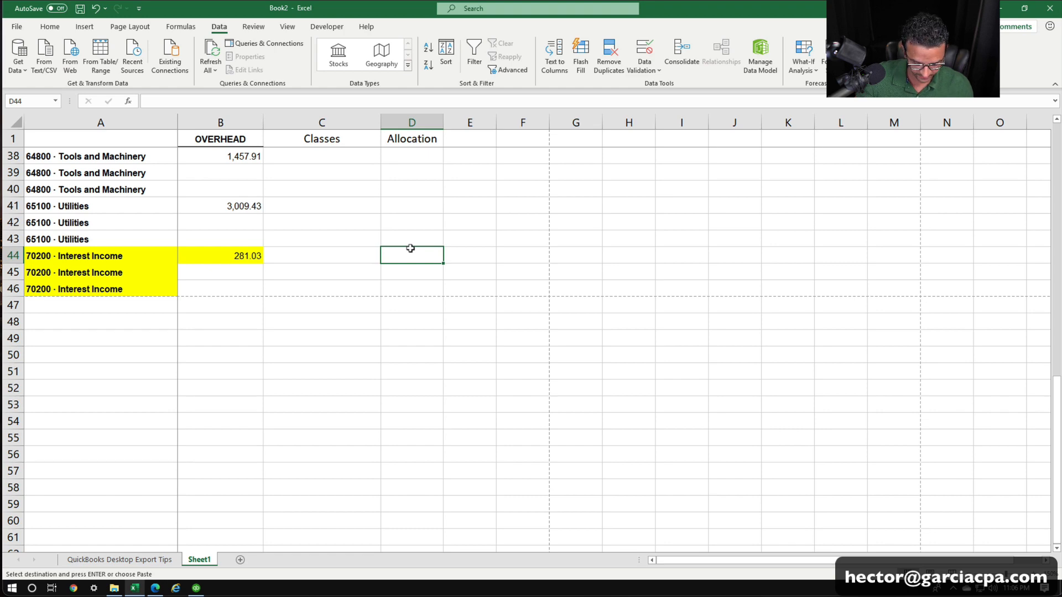
pyautogui.hotkey('ctrl', 'v')
pyautogui.click(504, 274)
pyautogui.scroll(12, 504, 275)
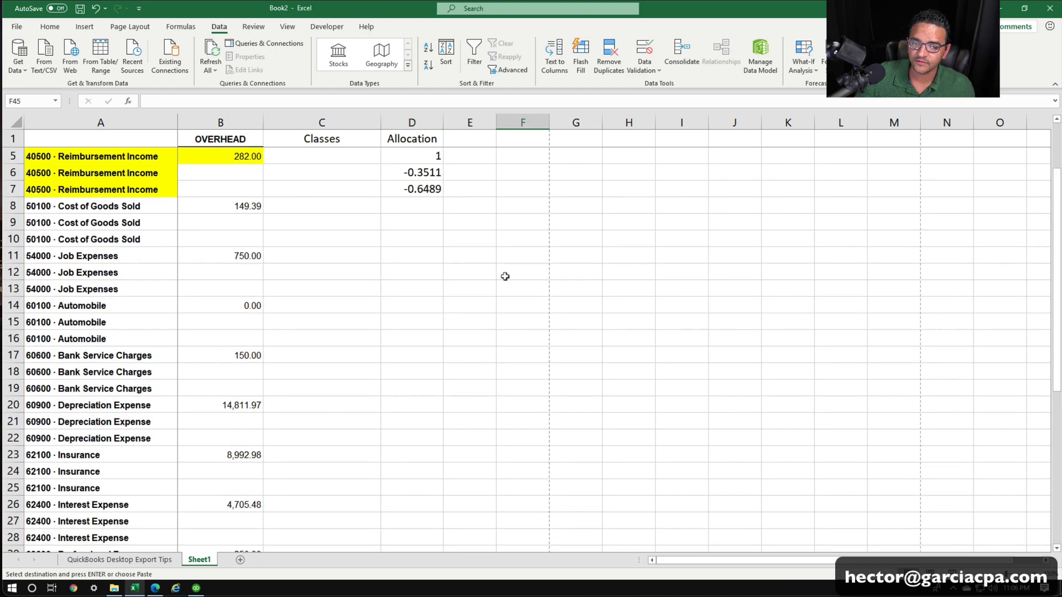
pyautogui.click(480, 290)
pyautogui.press('Escape')
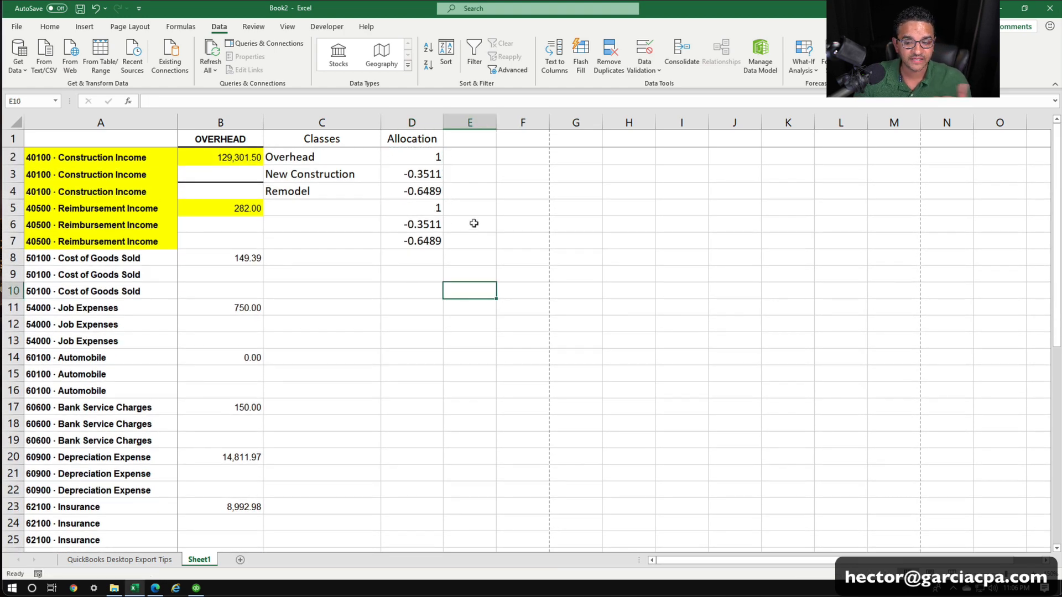
# Copy the Reimbursement Income allocations in D5:D7 to the Cost of Goods Sold rows in D8:D10.
pyautogui.moveTo(428, 201); pyautogui.dragTo(423, 243)
pyautogui.hotkey('ctrl', 'c')
pyautogui.click(423, 258)
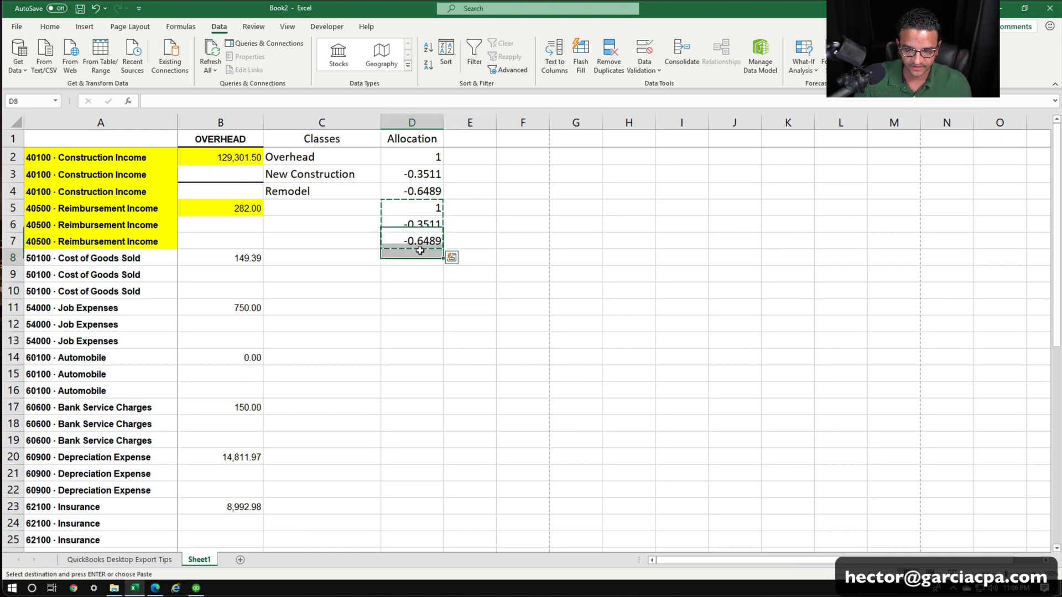
pyautogui.hotkey('ctrl', 'v')
pyautogui.press('Escape')
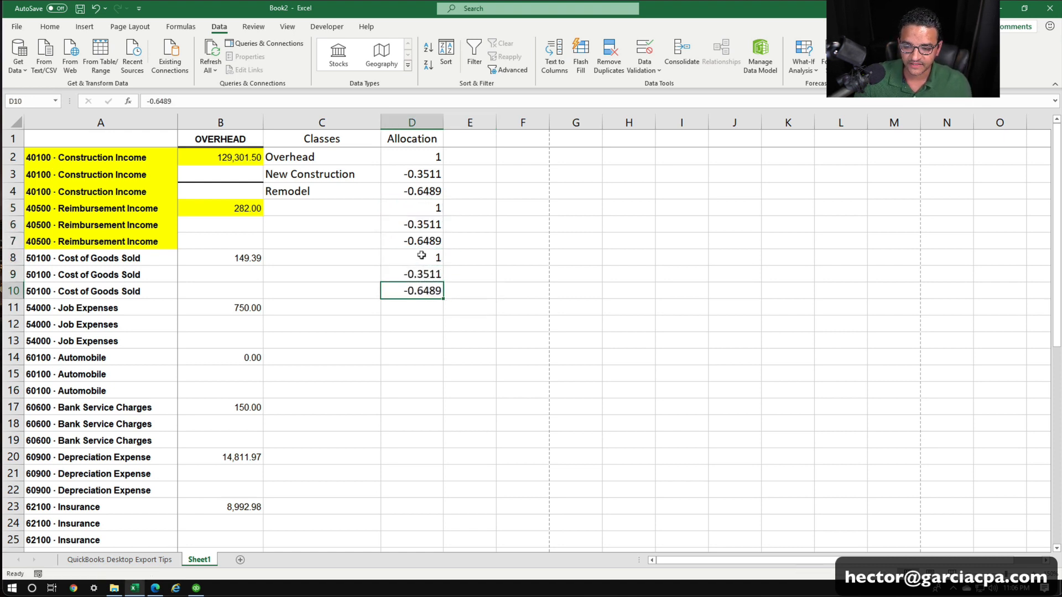
pyautogui.doubleClick(426, 259)
pyautogui.write('-')
pyautogui.click(485, 272)
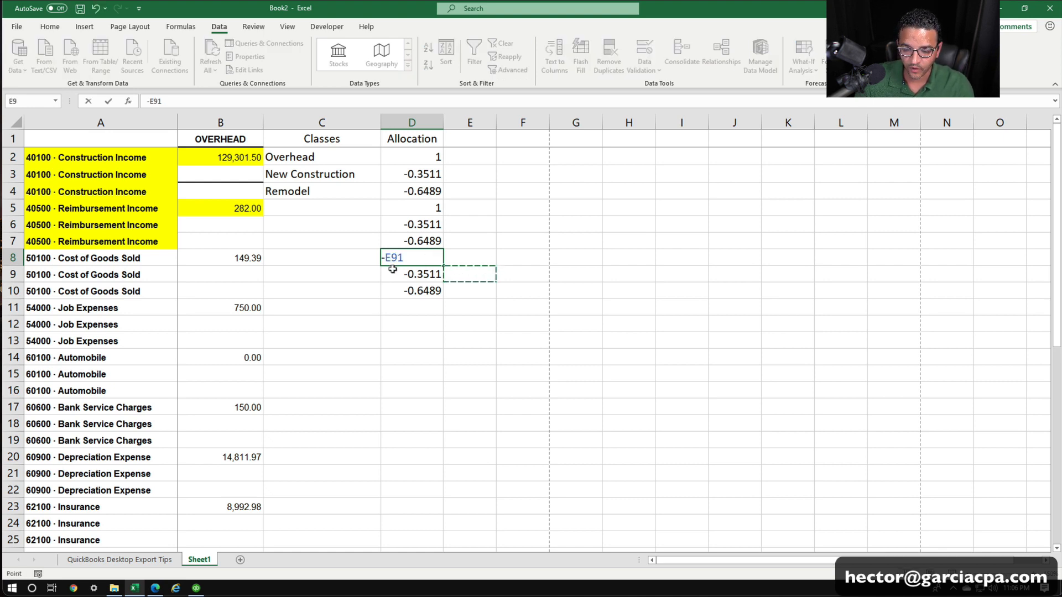
pyautogui.press('BackSpace')
pyautogui.press('BackSpace')
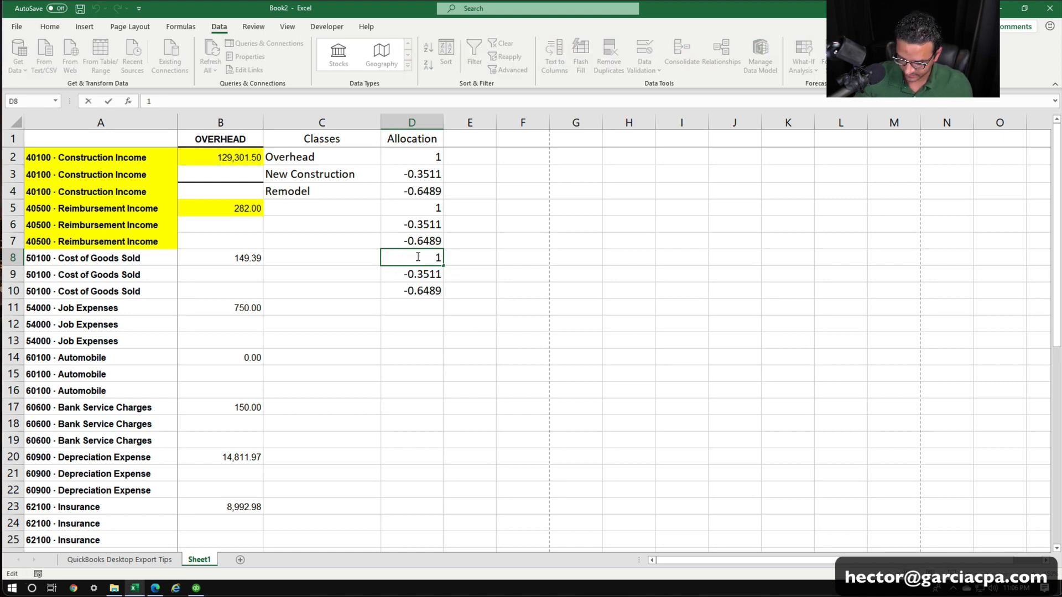
pyautogui.click(405, 270)
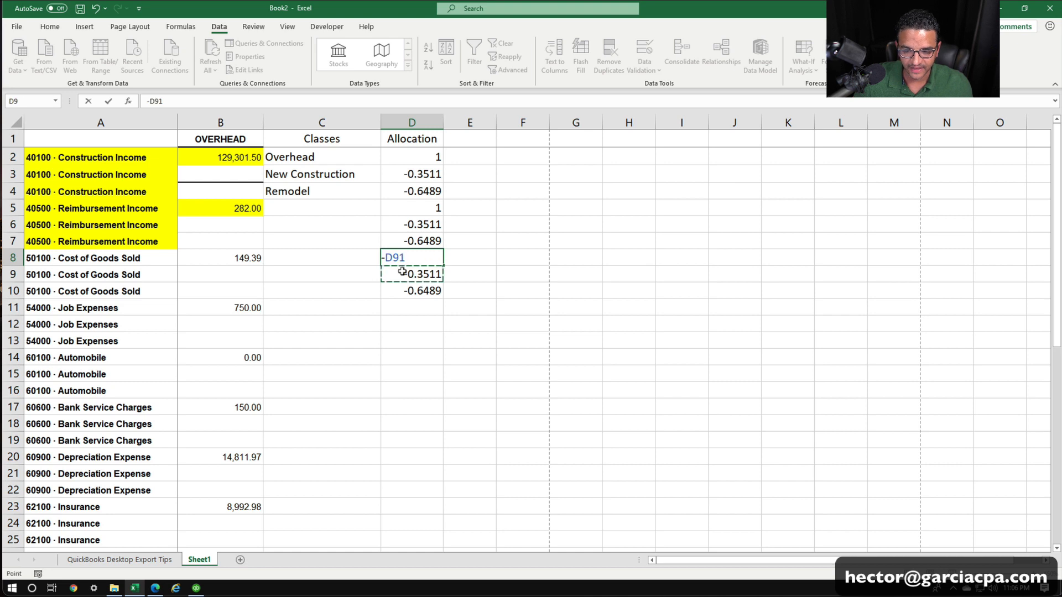
pyautogui.press('Escape')
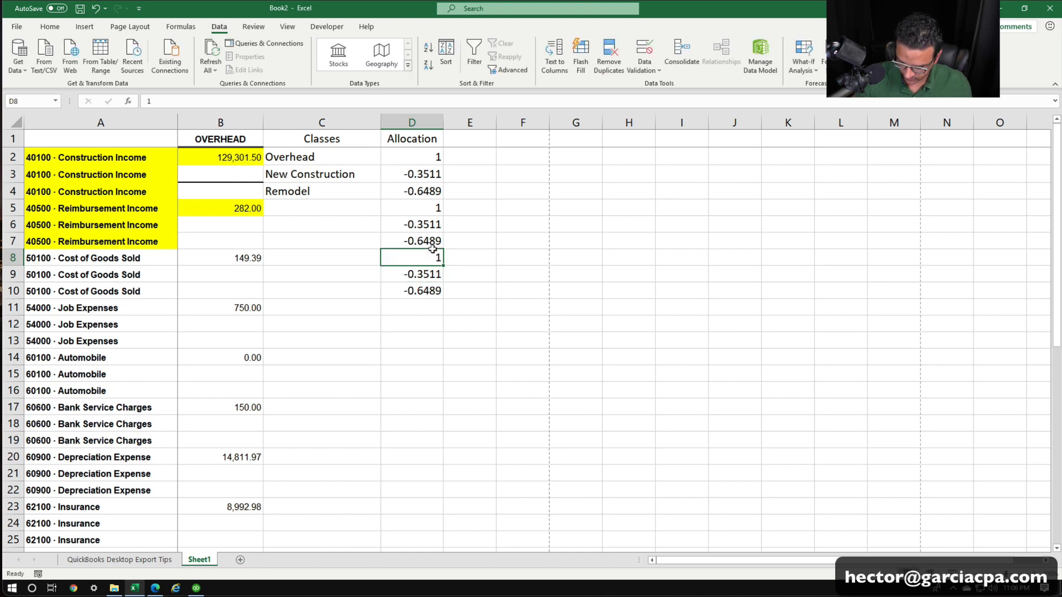
# Reverse the signs of the Cost of Goods Sold allocations: -1 in D8, 0.3511 in D9, and 0.6489 in D10.
pyautogui.write('-1')
pyautogui.press('Return')
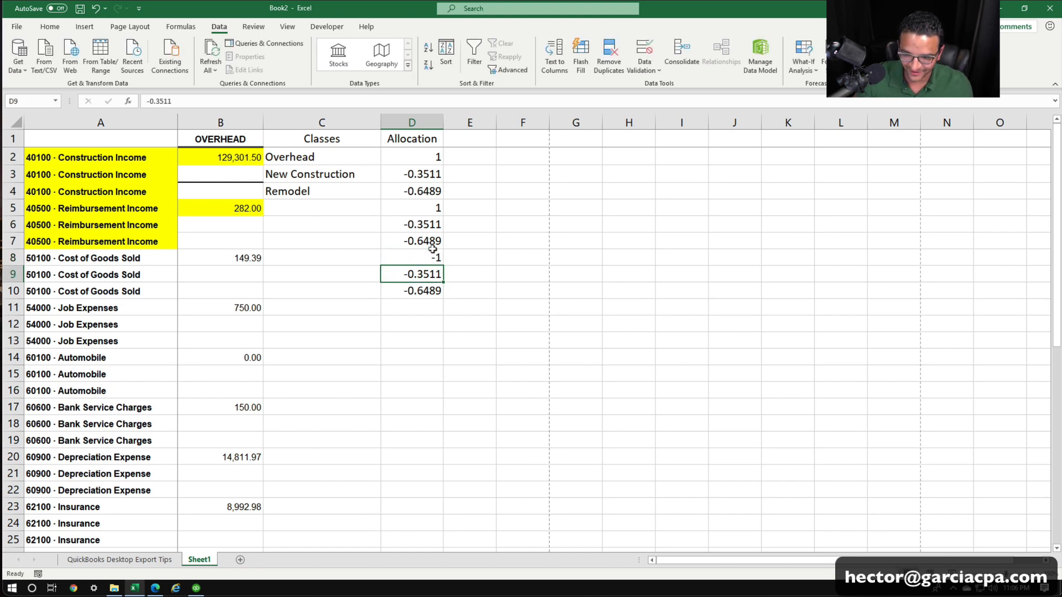
pyautogui.doubleClick(400, 274)
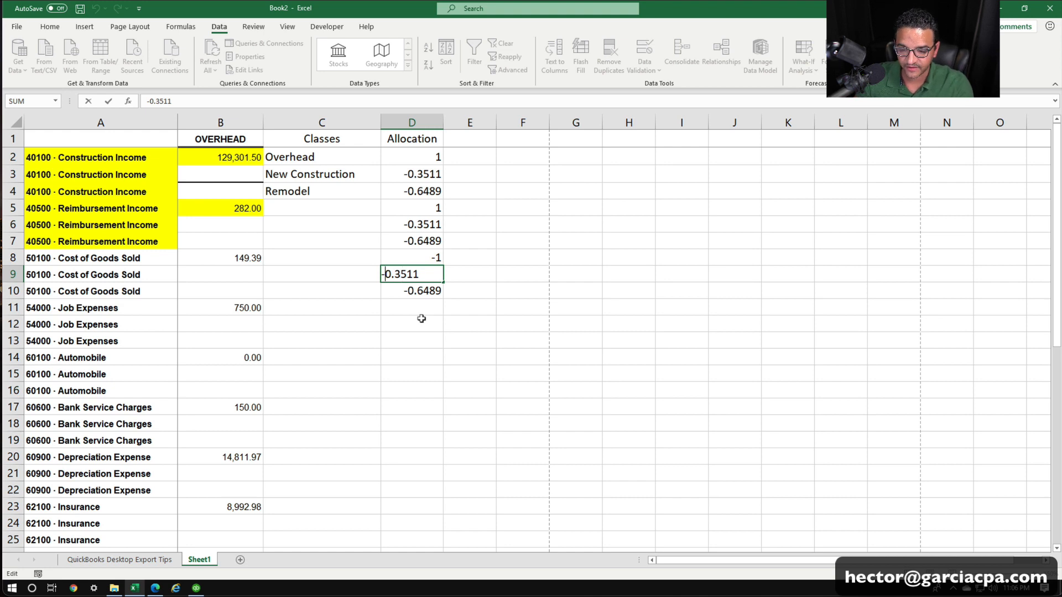
pyautogui.press('BackSpace')
pyautogui.press('Return')
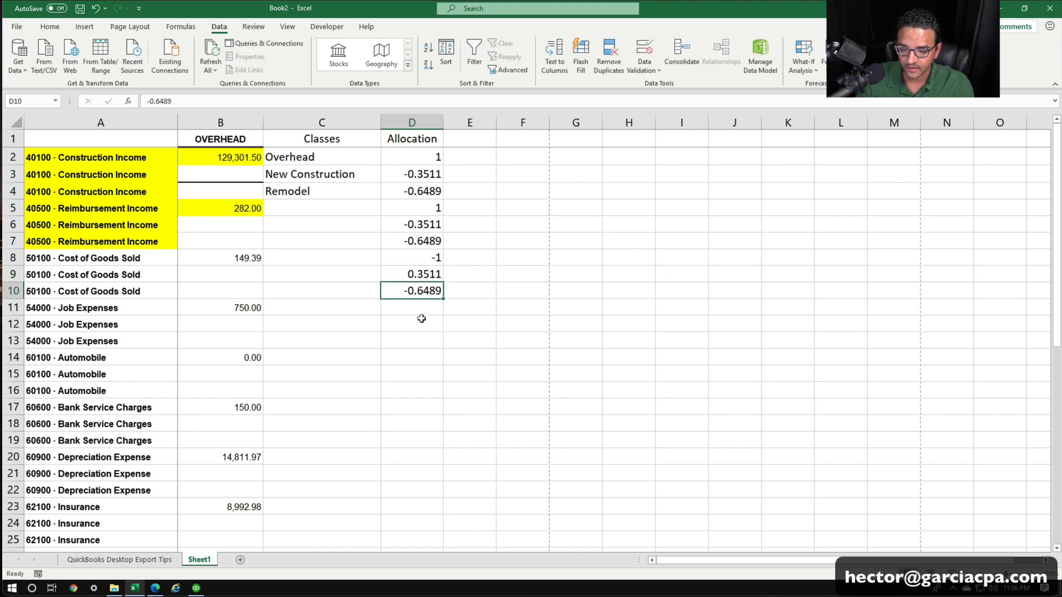
pyautogui.doubleClick(404, 285)
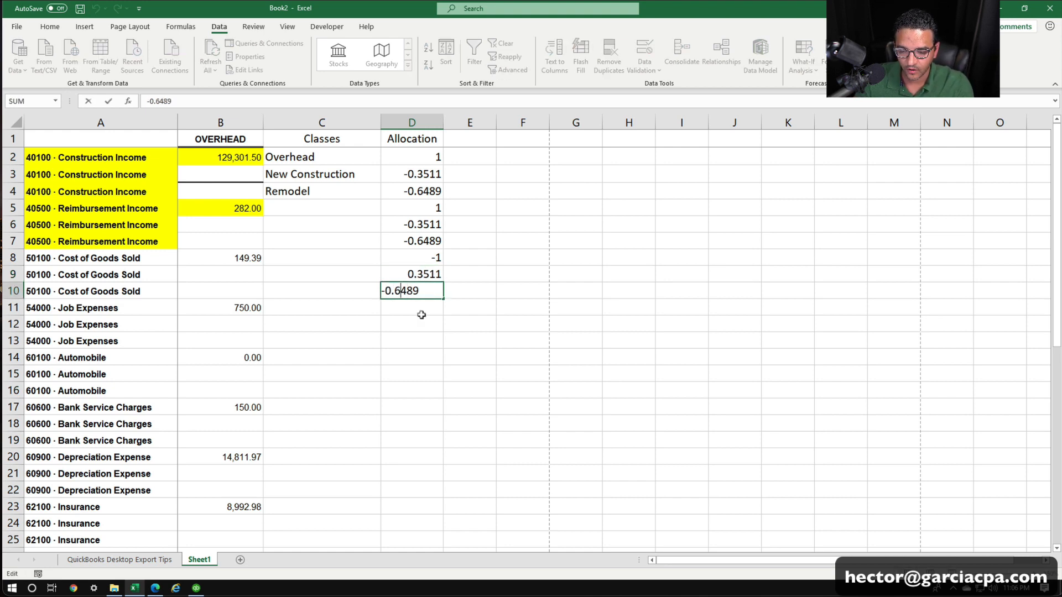
pyautogui.press('BackSpace')
pyautogui.press('Return')
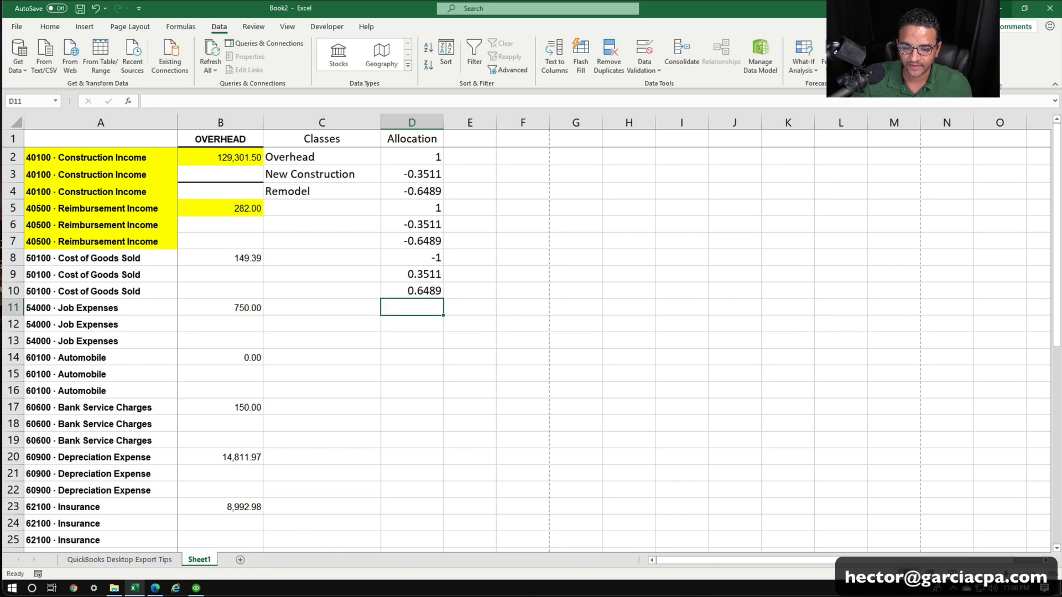
# Copy the sign-reversed allocations in D8:D10 to the Job Expenses rows in D11:D13 and the Automobile rows in D14:D16.
pyautogui.moveTo(416, 251); pyautogui.dragTo(423, 290)
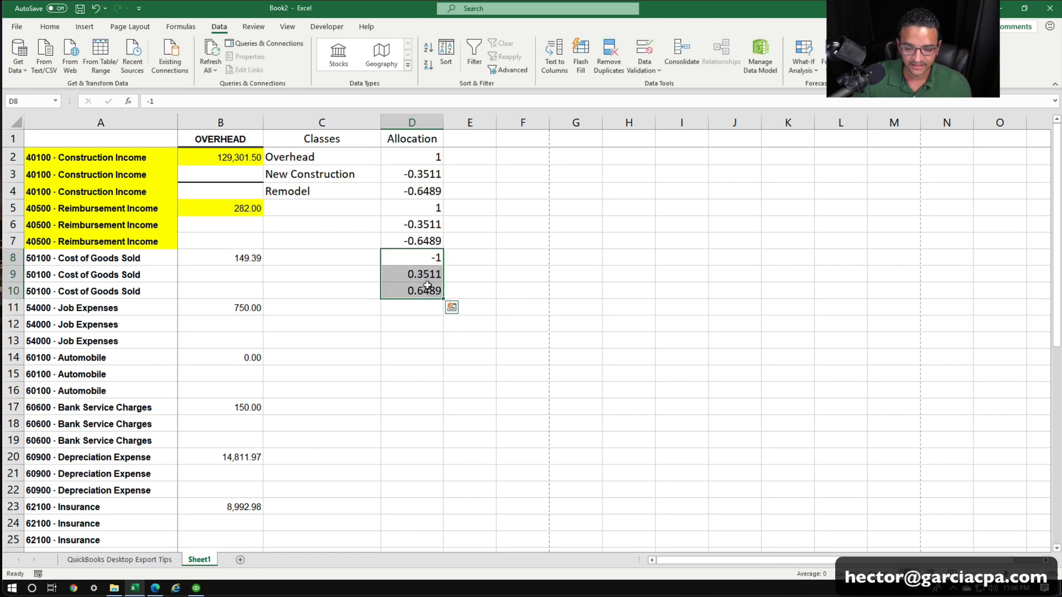
pyautogui.hotkey('ctrl', 'c')
pyautogui.click(426, 279)
pyautogui.press('Down')
pyautogui.press('Down')
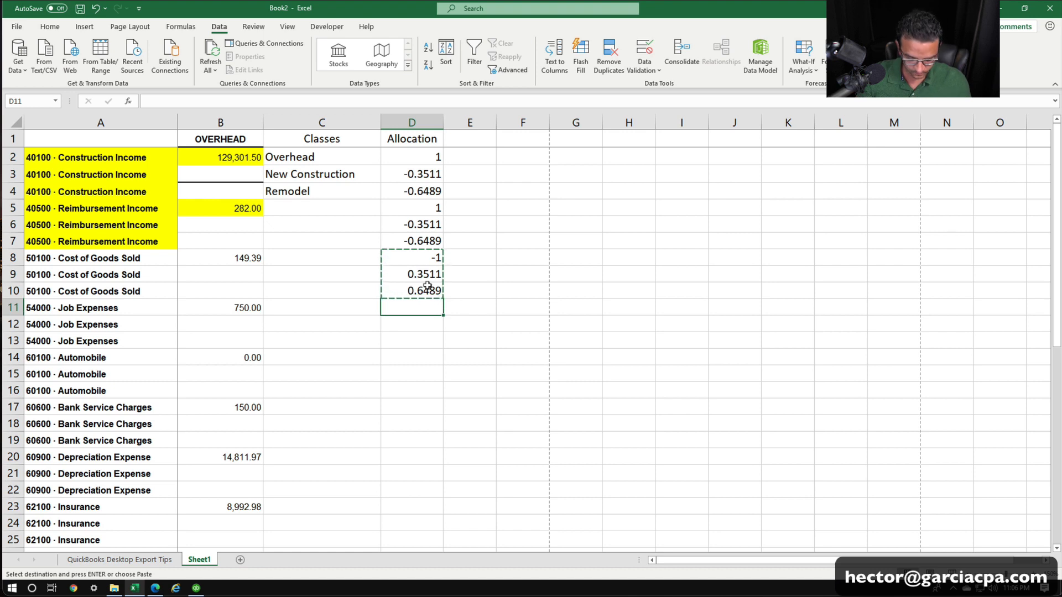
pyautogui.hotkey('ctrl', 'v')
pyautogui.press('Down')
pyautogui.press('Down')
pyautogui.press('Down')
pyautogui.press('Down')
pyautogui.press('Up')
pyautogui.hotkey('ctrl', 'v')
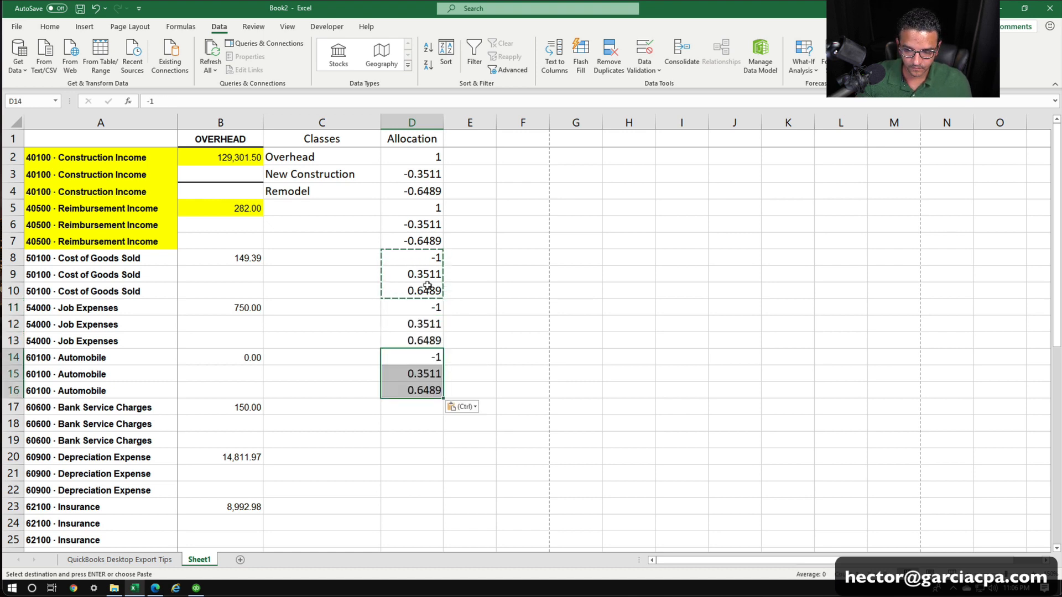
# Paste the copied expense allocations into the Bank Service Charges rows in D17:D19 and the Depreciation Expense rows in D20:D22.
pyautogui.press('Down')
pyautogui.press('Down')
pyautogui.press('Down')
pyautogui.hotkey('ctrl', 'v')
pyautogui.press('Down')
pyautogui.press('Down')
pyautogui.press('Down')
pyautogui.hotkey('ctrl', 'v')
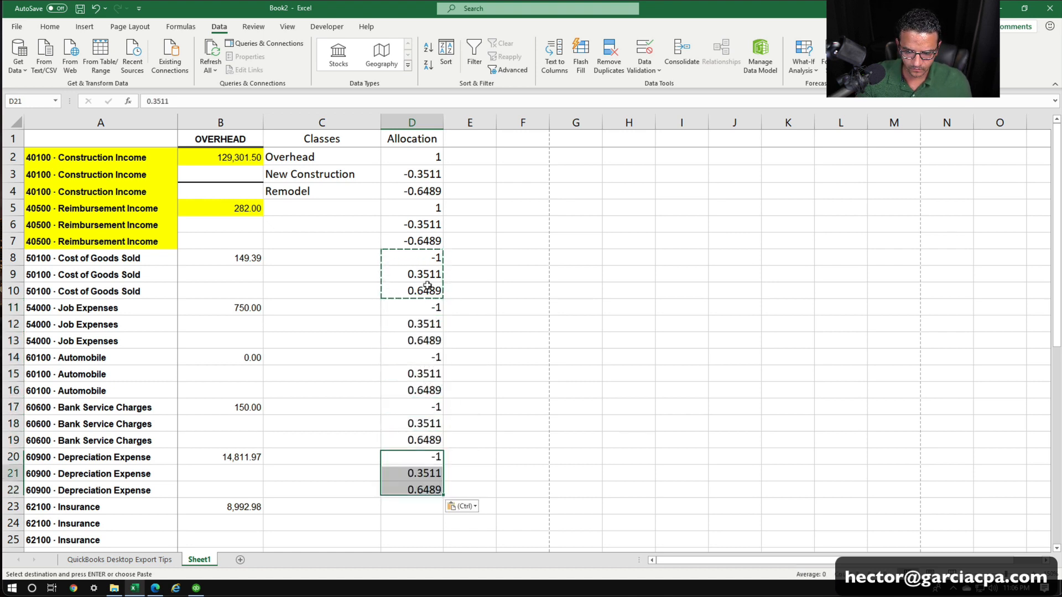
# Paste the copied expense allocations into the Insurance rows in D23:D25 and the Interest Expense rows in D26:D28.
pyautogui.press('Down')
pyautogui.press('Down')
pyautogui.press('Down')
pyautogui.press('Down')
pyautogui.press('Up')
pyautogui.hotkey('ctrl', 'v')
pyautogui.press('Down')
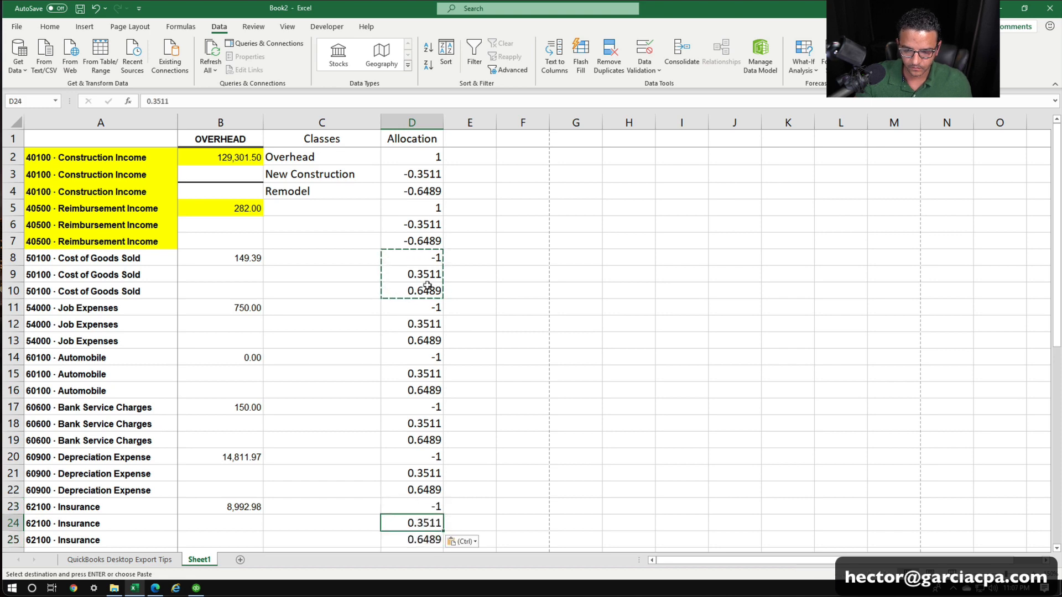
pyautogui.scroll(-8, 515, 409)
pyautogui.scroll(3, 514, 410)
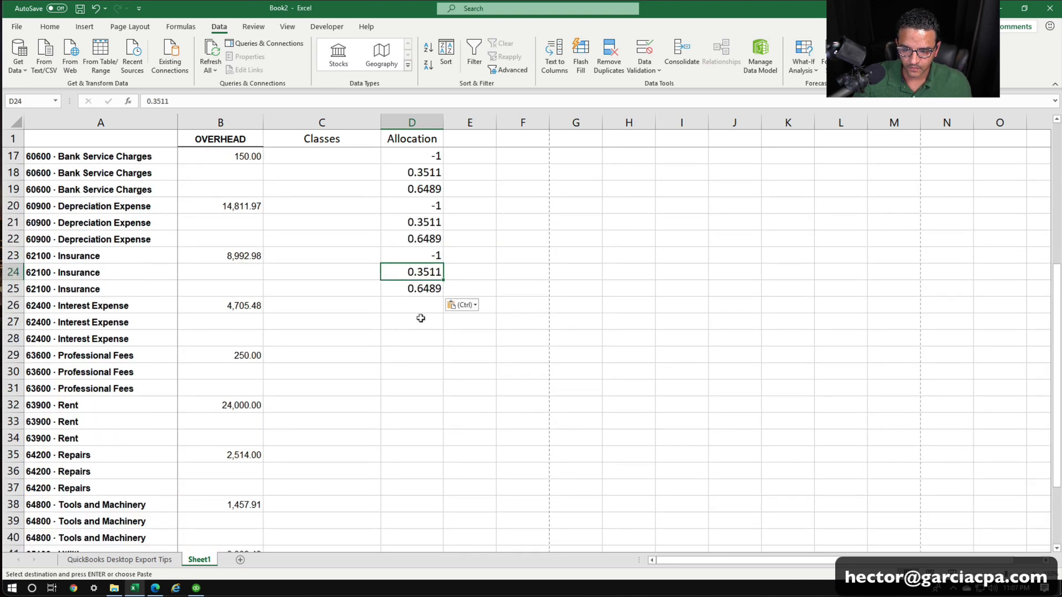
pyautogui.click(415, 303)
pyautogui.hotkey('ctrl', 'v')
# Paste the copied expense allocations into the Professional Fees rows in D29:D31 and the Rent rows in D32:D34.
pyautogui.press('Down')
pyautogui.press('Down')
pyautogui.press('Down')
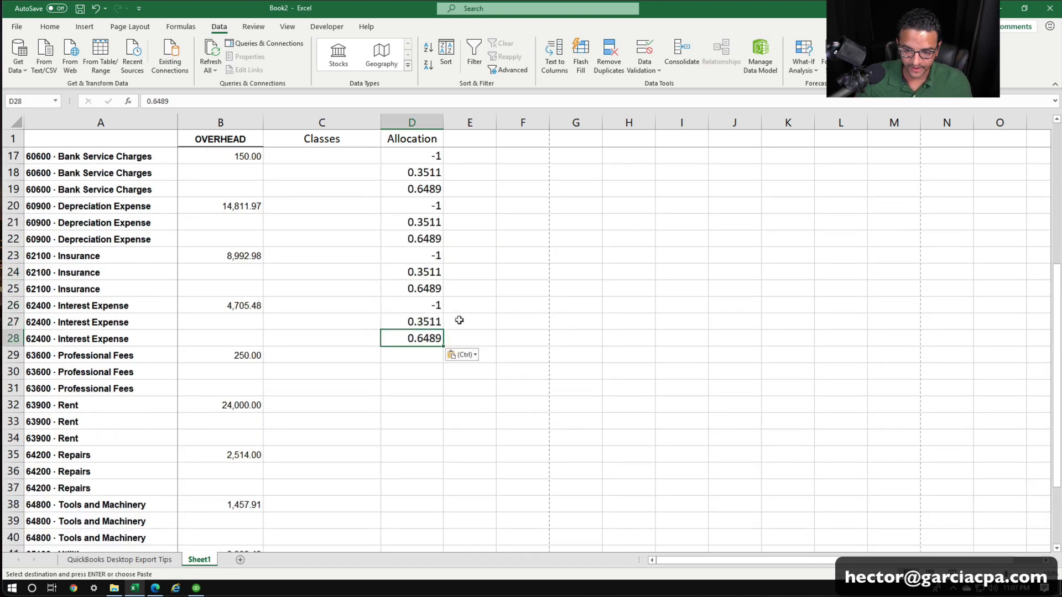
pyautogui.hotkey('ctrl', 'v')
pyautogui.press('Down')
pyautogui.press('Down')
pyautogui.press('Down')
pyautogui.hotkey('ctrl', 'v')
pyautogui.press('Down')
pyautogui.press('Down')
pyautogui.press('Down')
pyautogui.press('Down')
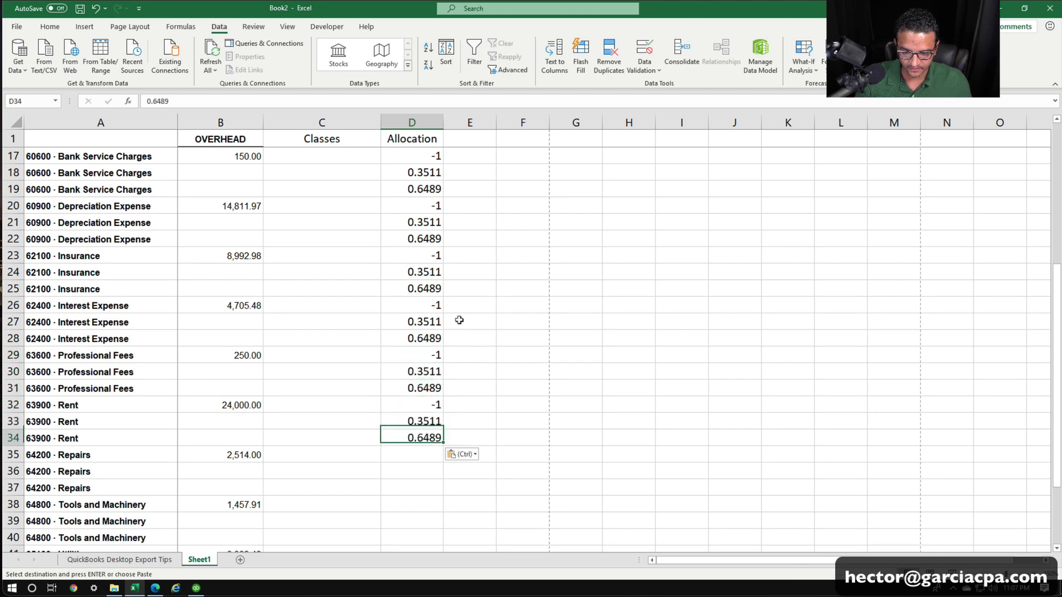
# Paste the copied expense allocations into the Repairs rows in D35:D37 and the Tools and Machinery rows in D38:D40.
pyautogui.press('Up')
pyautogui.hotkey('ctrl', 'v')
pyautogui.press('Down')
pyautogui.press('Down')
pyautogui.press('Down')
pyautogui.hotkey('ctrl', 'v')
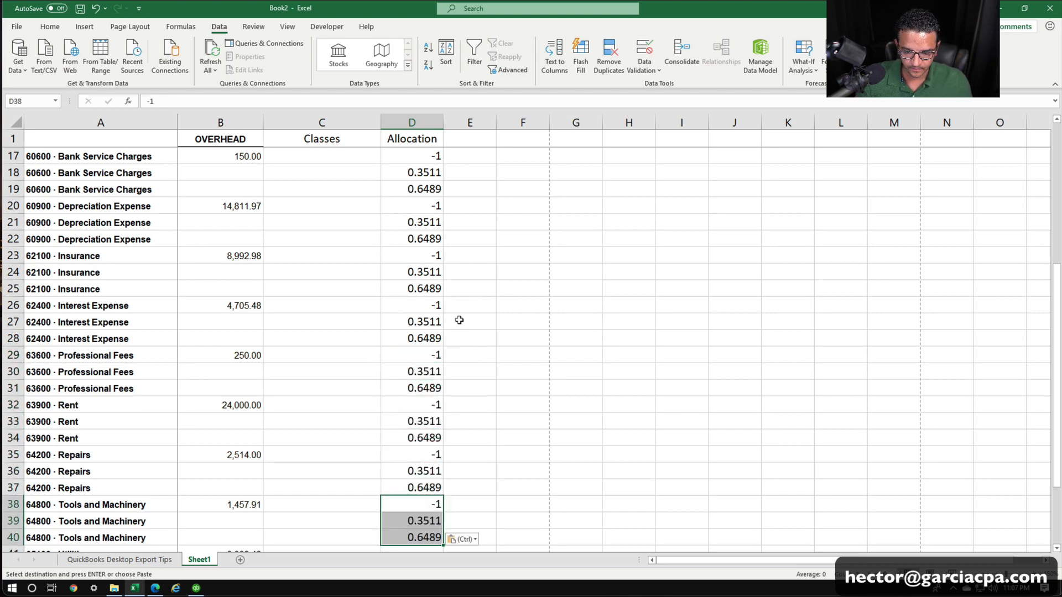
# Paste the copied expense allocations into the Utilities rows in D41:D43 and leave copy mode.
pyautogui.press('Down')
pyautogui.press('Down')
pyautogui.press('Down')
pyautogui.hotkey('ctrl', 'v')
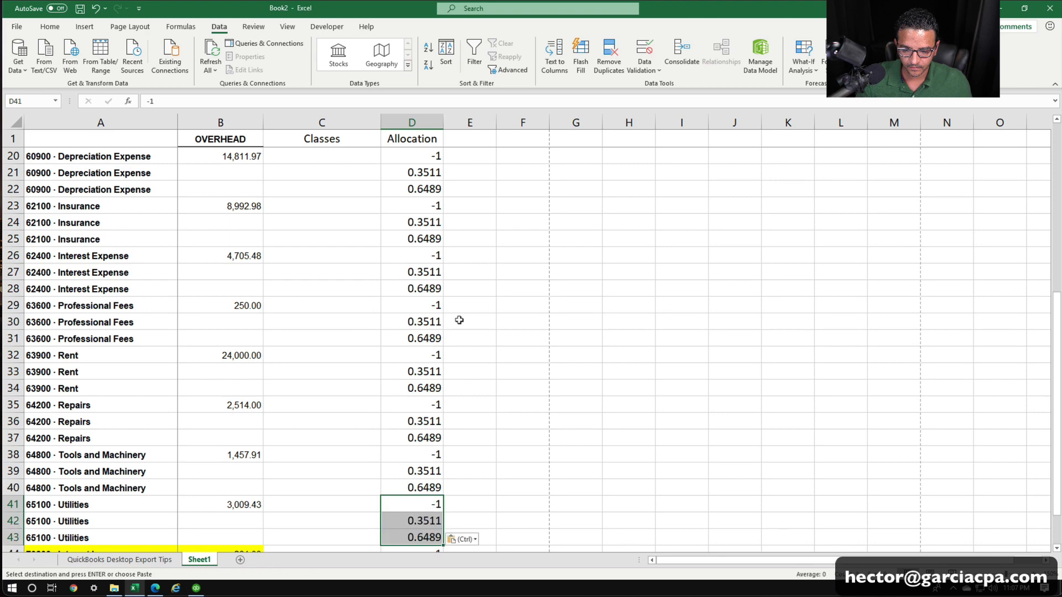
pyautogui.press('Down')
pyautogui.press('Down')
pyautogui.press('Down')
pyautogui.scroll(-3, 545, 289)
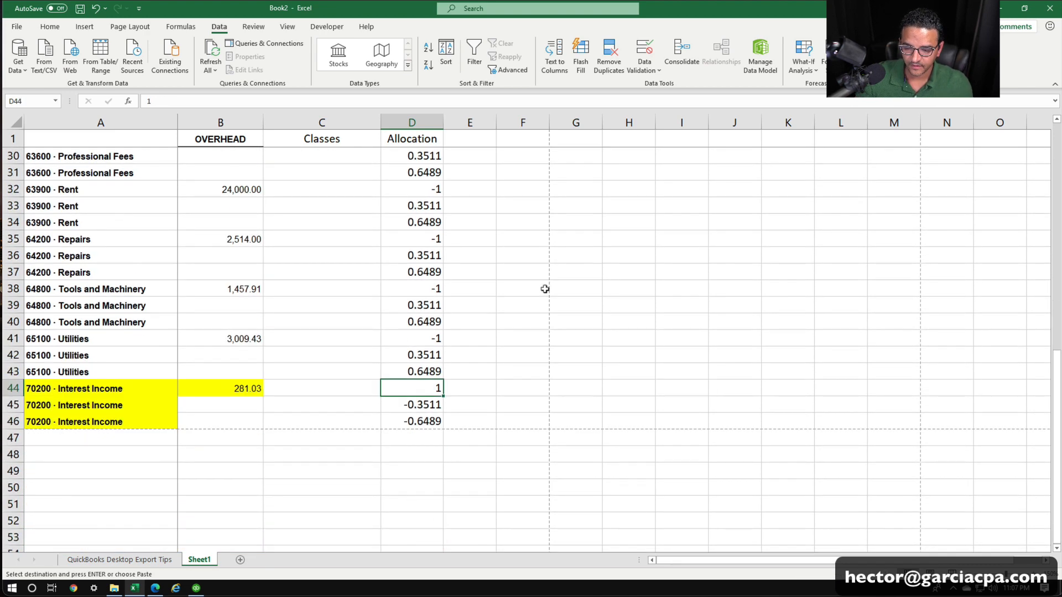
pyautogui.scroll(10, 545, 289)
pyautogui.click(328, 245)
pyautogui.press('Escape')
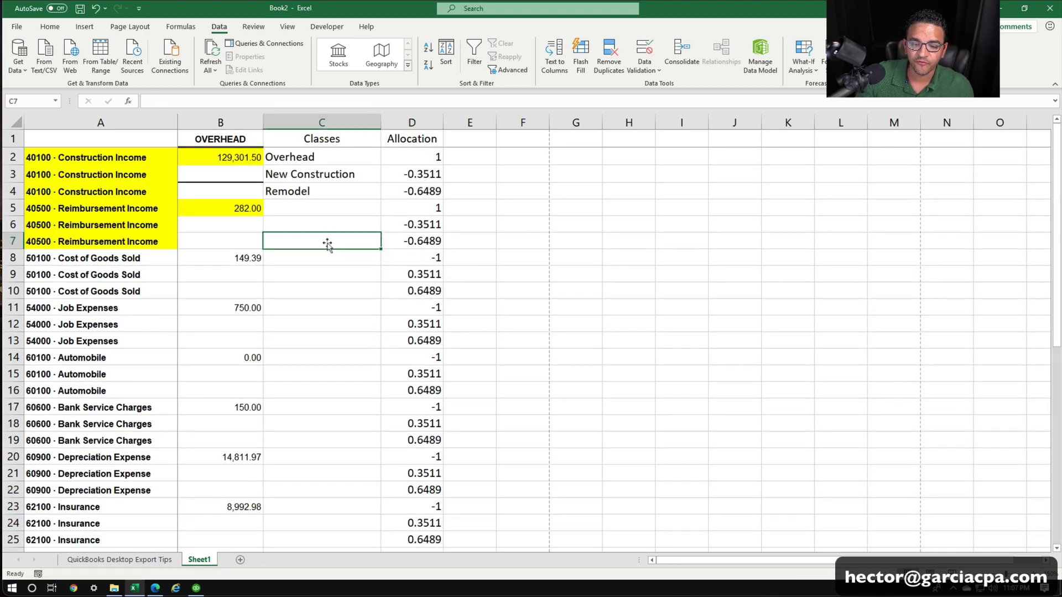
pyautogui.moveTo(239, 173); pyautogui.dragTo(236, 576)
pyautogui.scroll(5, 255, 351)
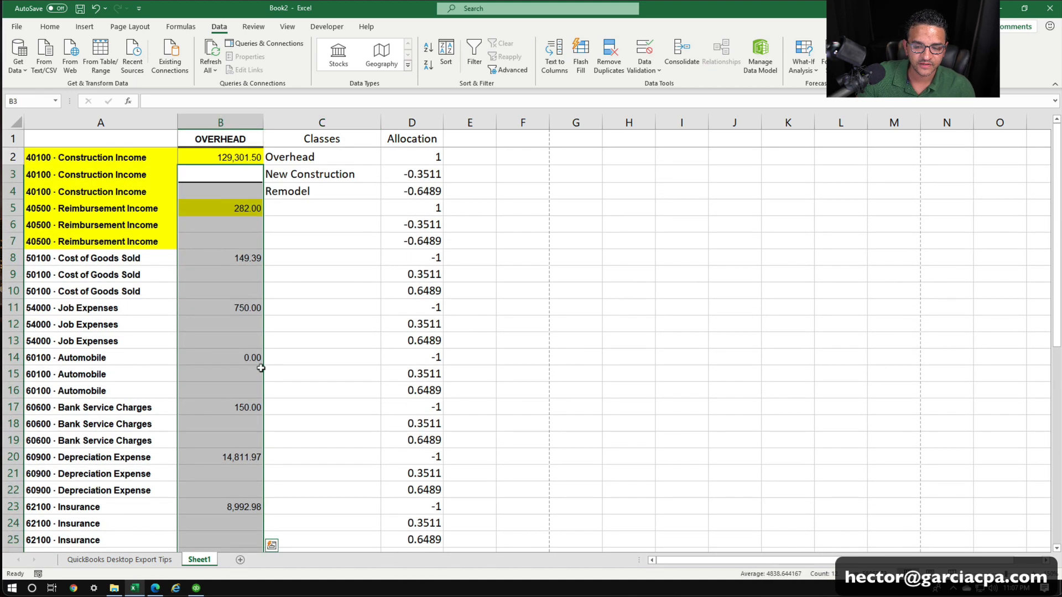
pyautogui.click(244, 274)
# Select all blank cells in the OVERHEAD column with Go To Special and fill them with the amount above using =B2.
pyautogui.click(224, 117)
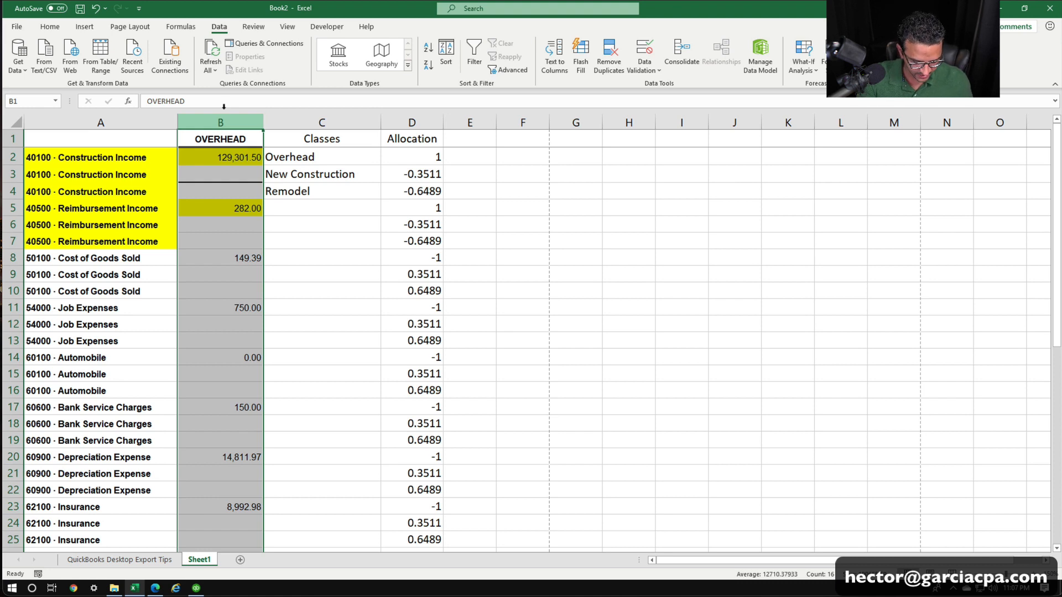
pyautogui.press('F5')
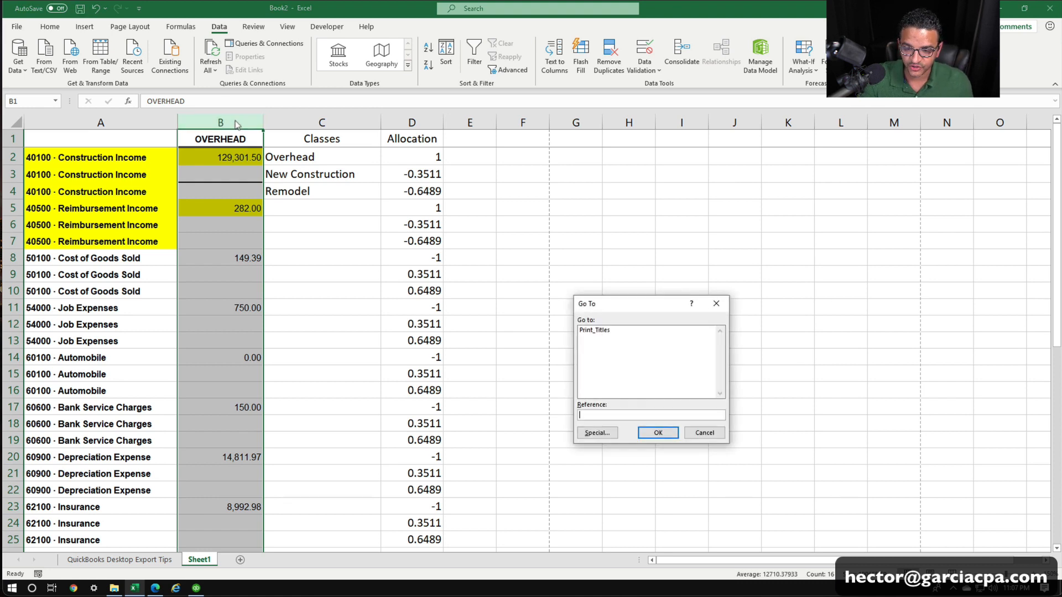
pyautogui.click(601, 433)
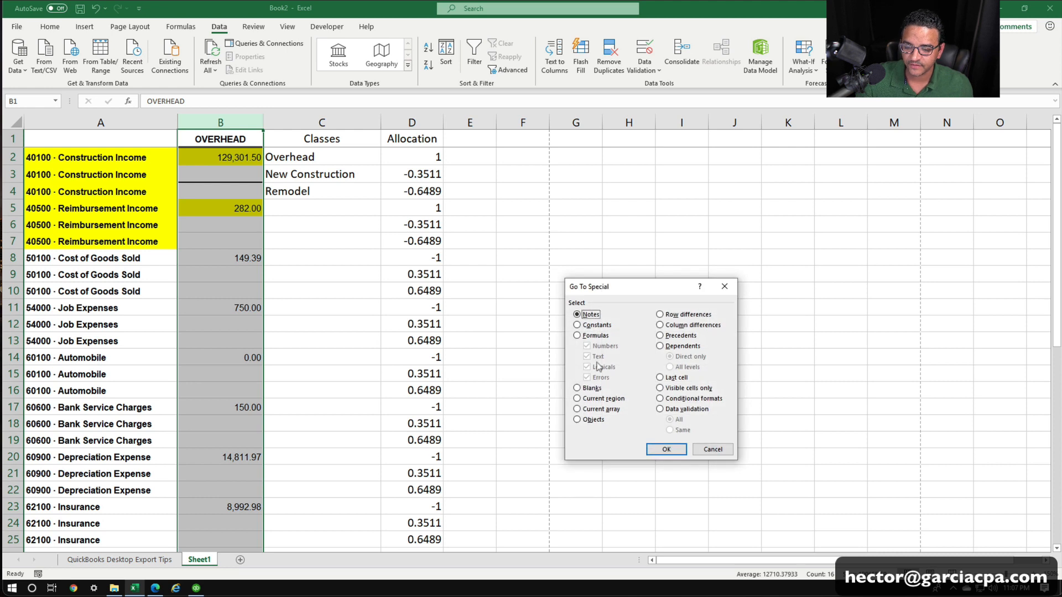
pyautogui.click(592, 388)
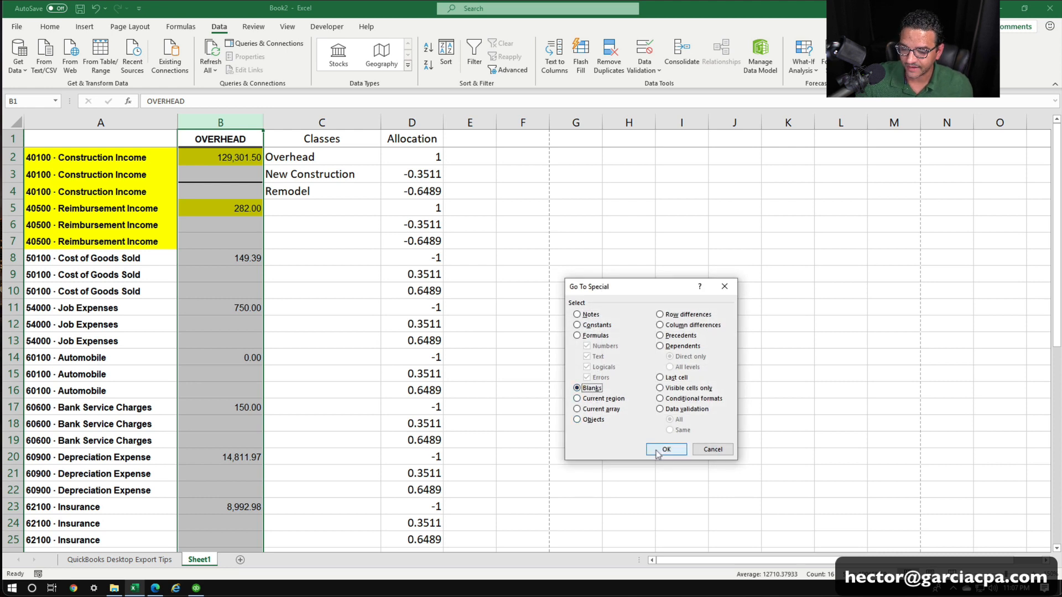
pyautogui.click(666, 449)
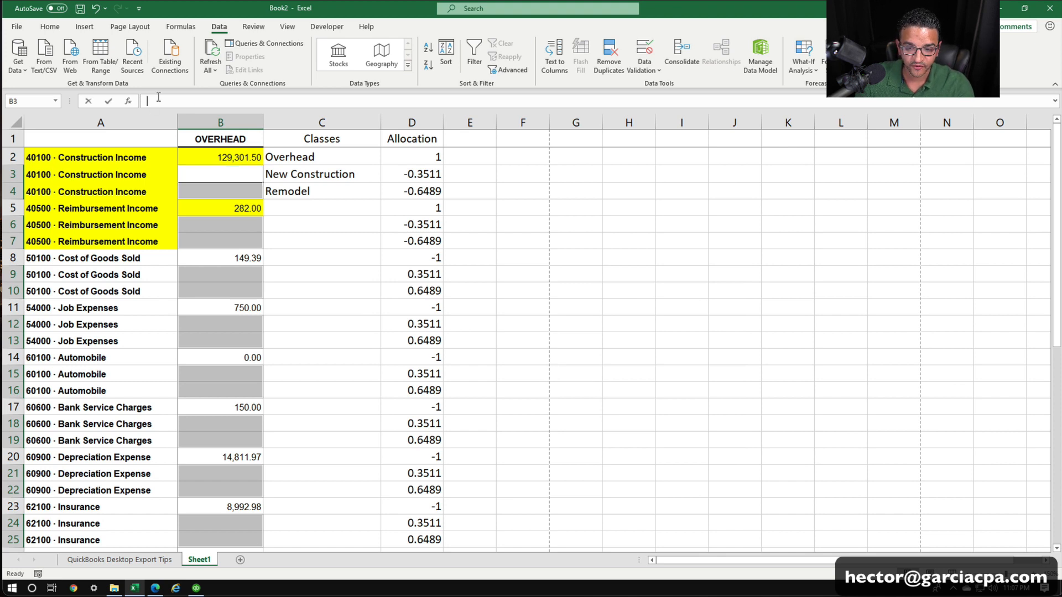
pyautogui.click(158, 97)
pyautogui.write('=')
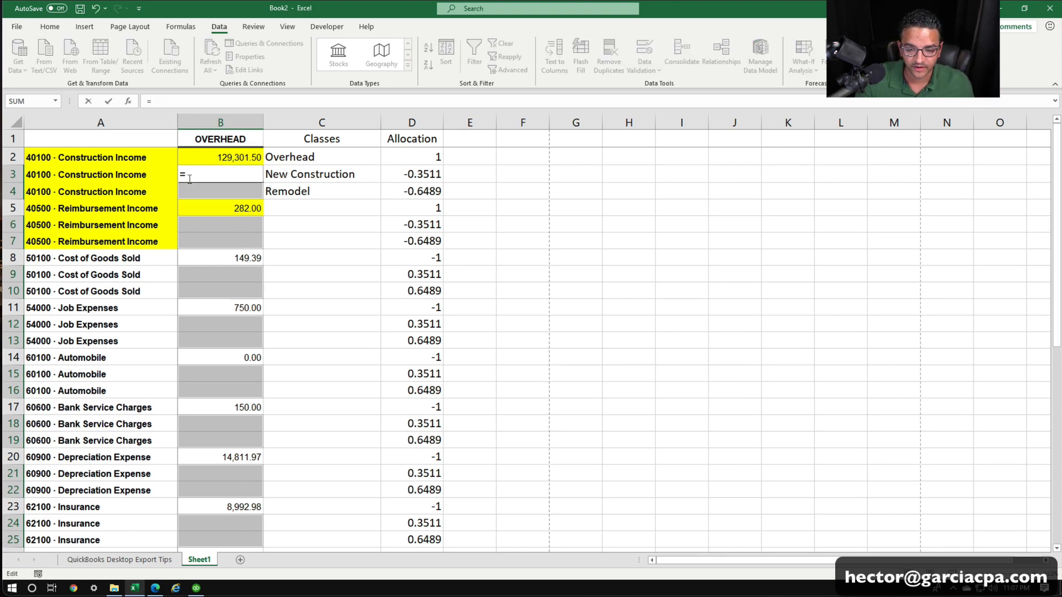
pyautogui.click(216, 156)
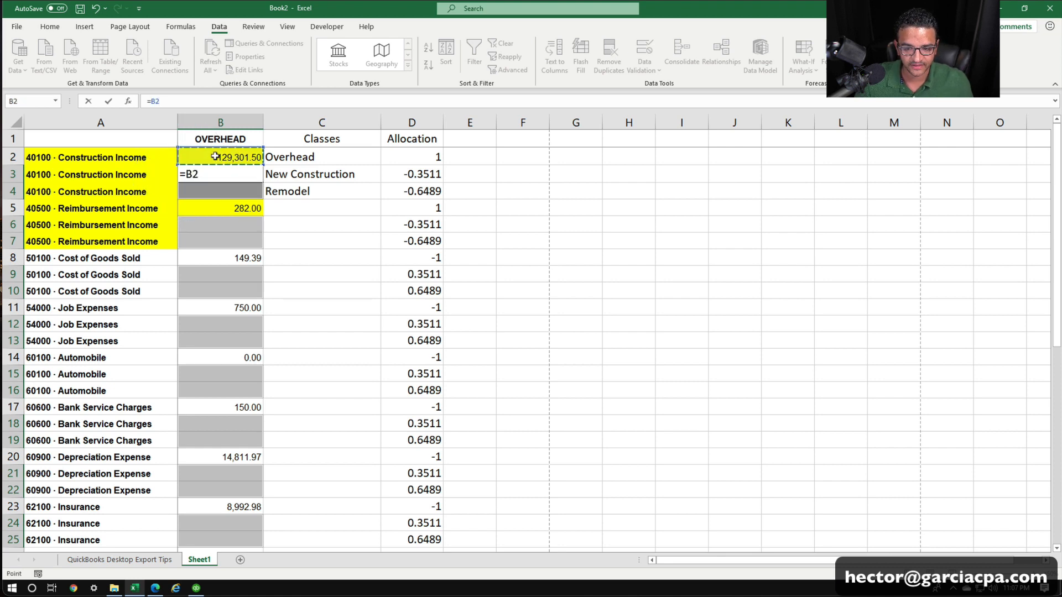
pyautogui.hotkey('ctrl', 'Return')
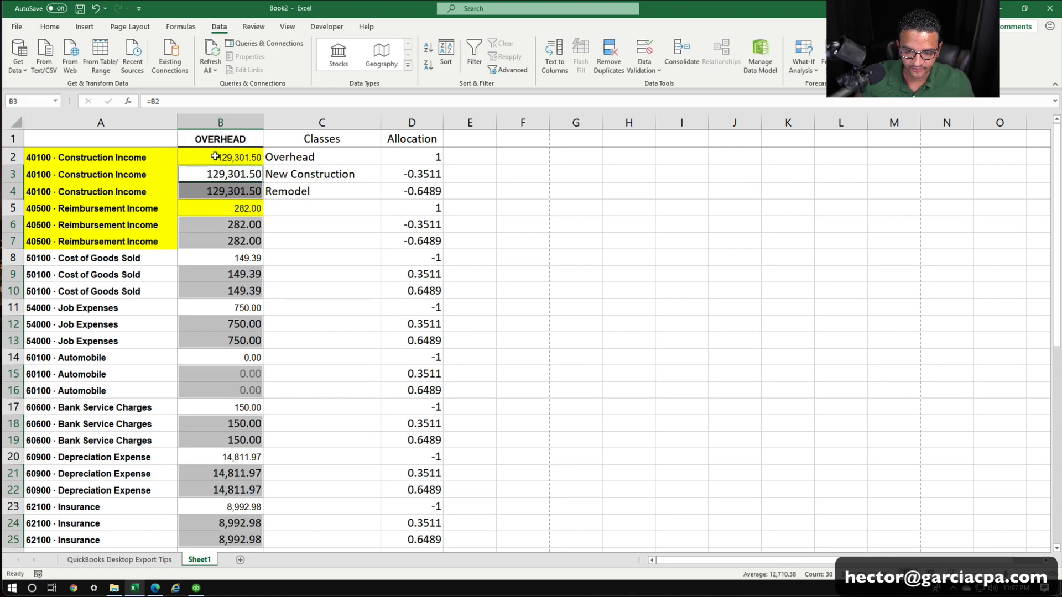
pyautogui.click(302, 259)
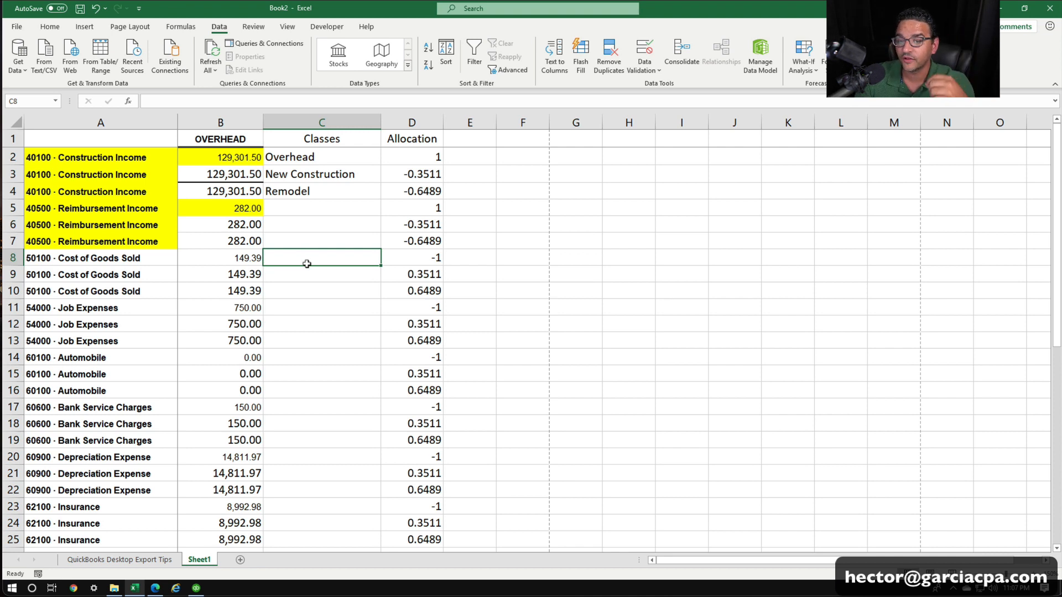
# Repeat the Overhead, New Construction, Remodel class sequence from C2:C4 down the Classes column for the remaining account rows.
pyautogui.moveTo(308, 157); pyautogui.dragTo(348, 511)
pyautogui.click(326, 283)
pyautogui.scroll(8, 325, 293)
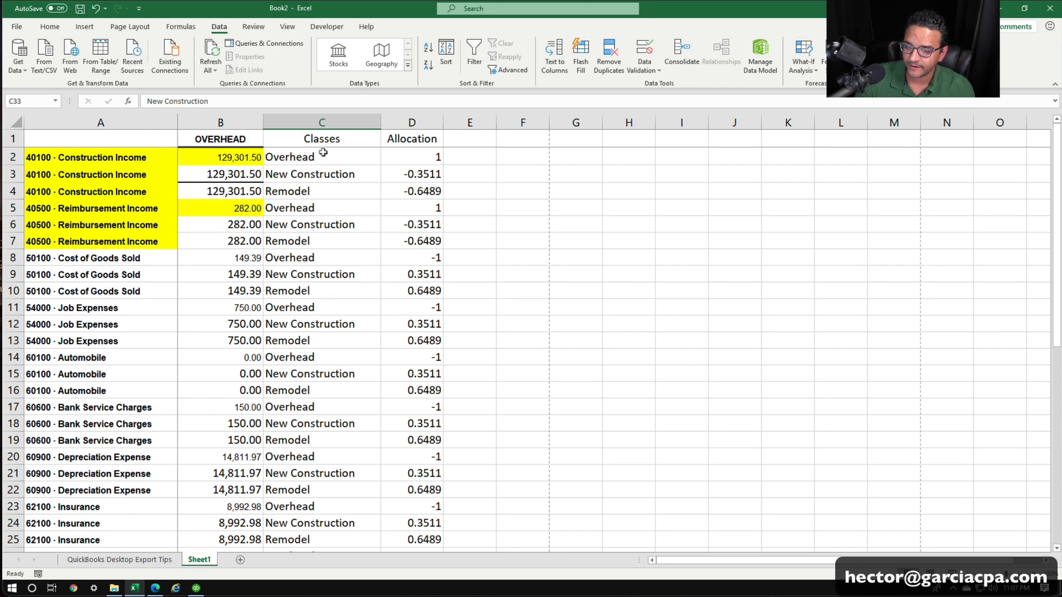
# Widen column E and enter the formula =B2*D2 in E2 to multiply the overhead amount by its allocation.
pyautogui.moveTo(496, 121); pyautogui.dragTo(526, 121)
pyautogui.click(496, 120)
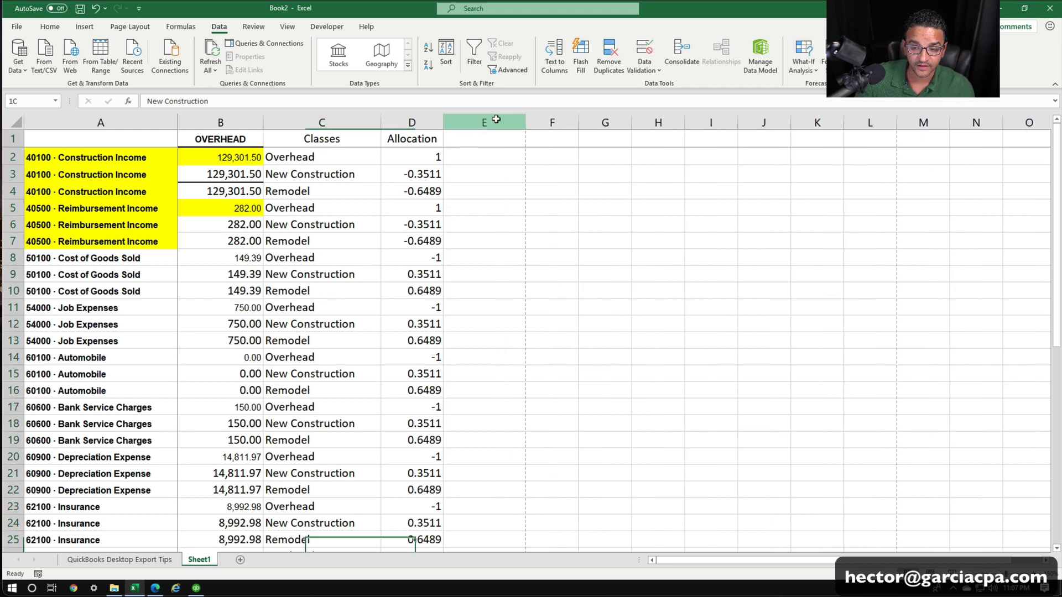
pyautogui.click(501, 158)
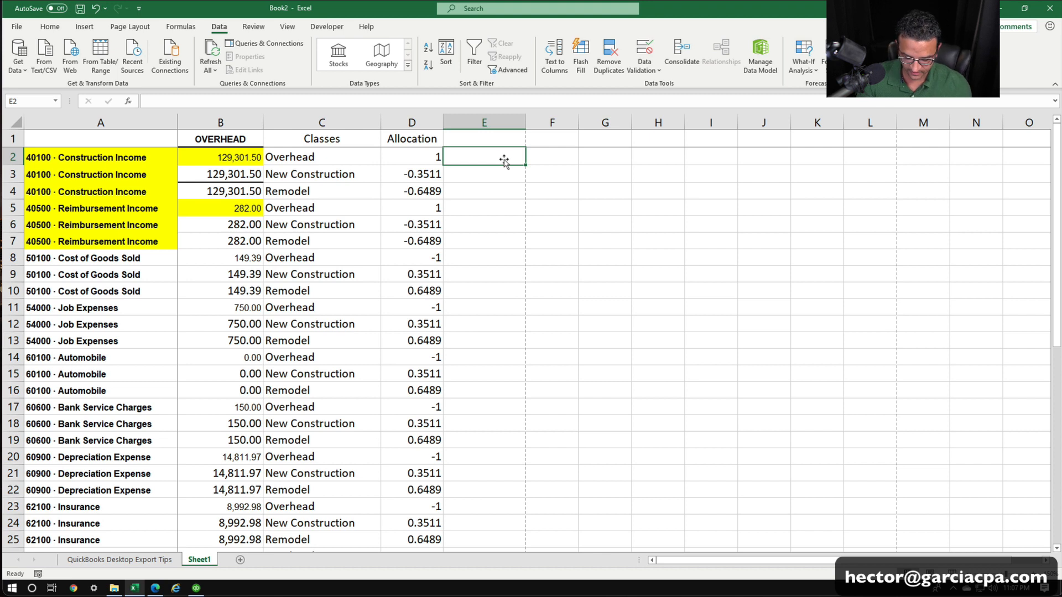
pyautogui.write('=')
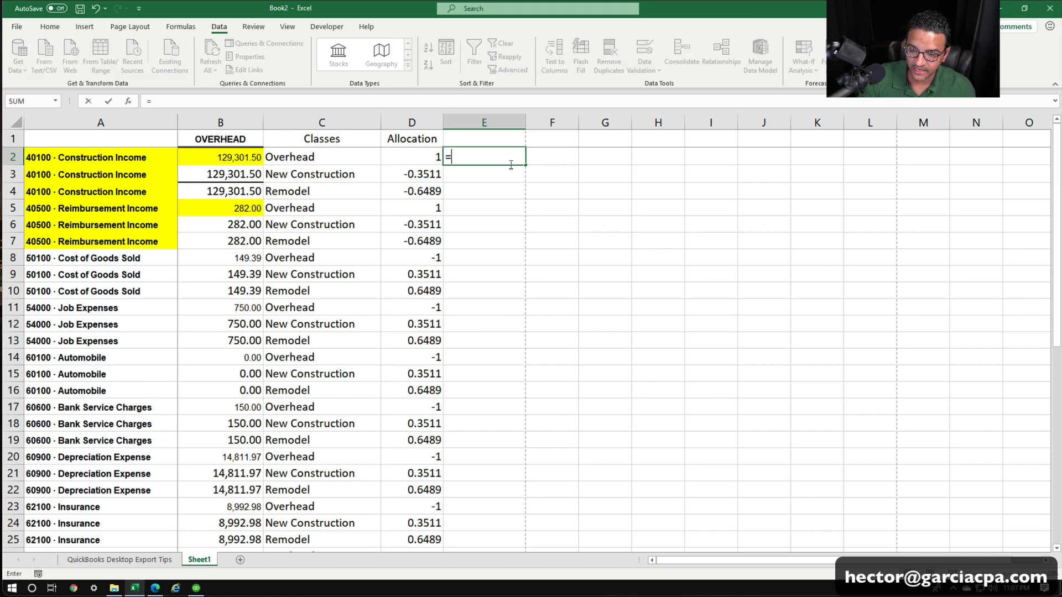
pyautogui.click(229, 153)
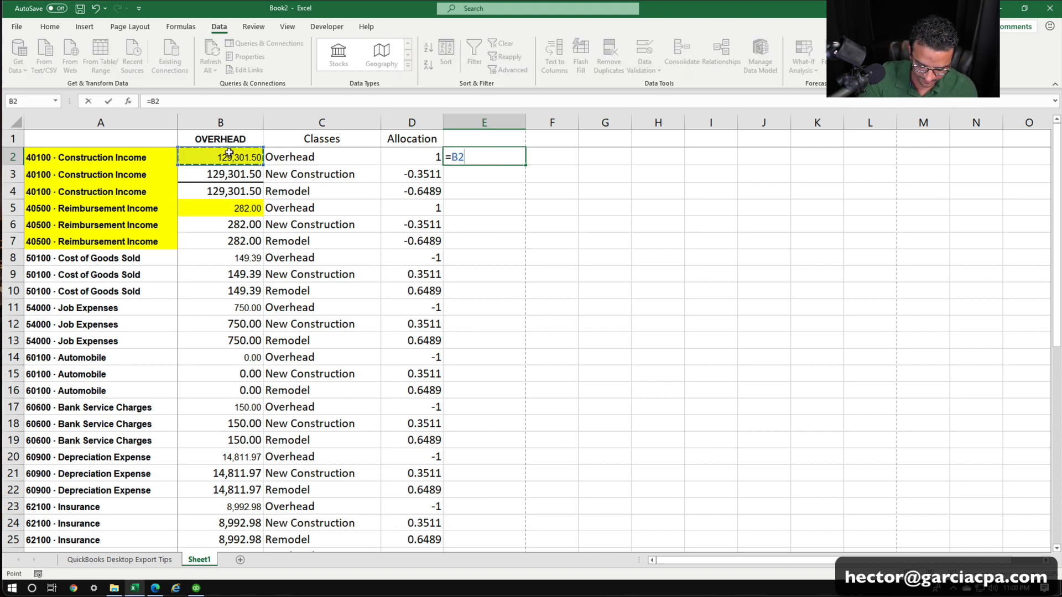
pyautogui.write('*')
pyautogui.click(408, 155)
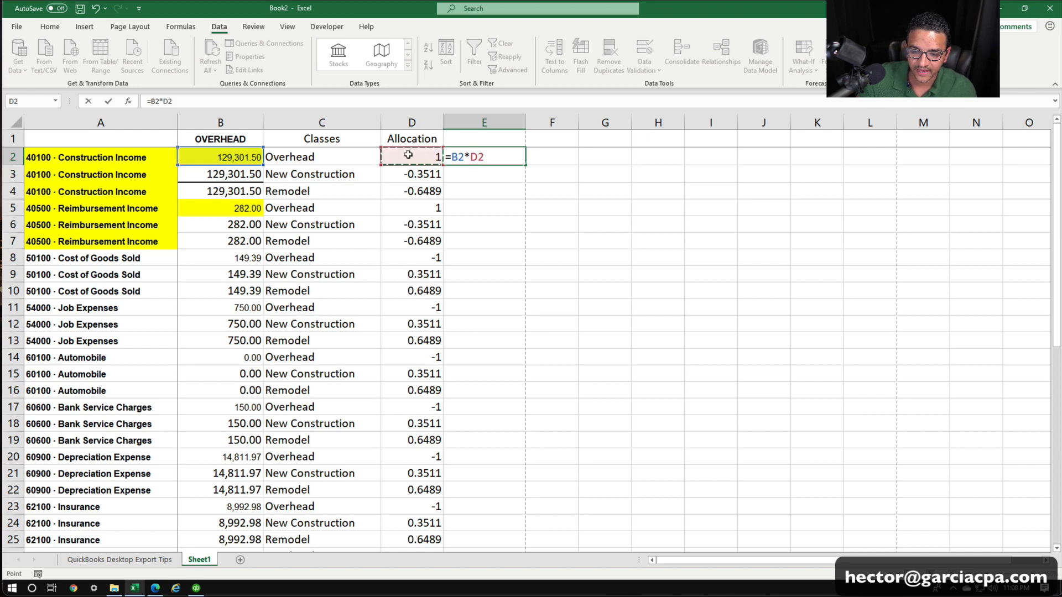
pyautogui.press('Return')
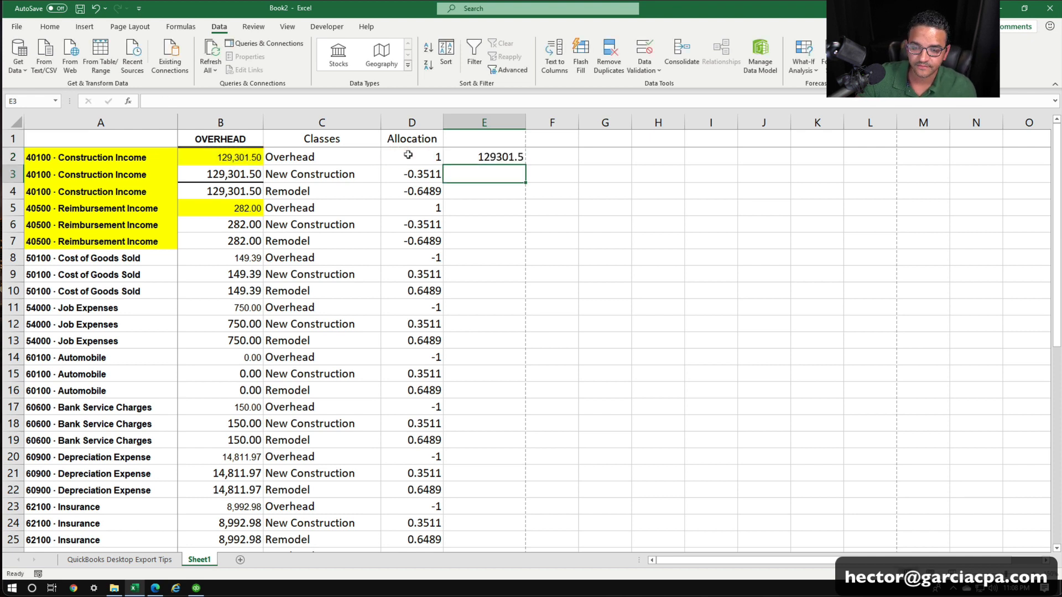
# Try filling the unrounded formula in E2 down column E, and undo the fill and the column widening.
pyautogui.click(511, 158)
pyautogui.doubleClick(522, 162)
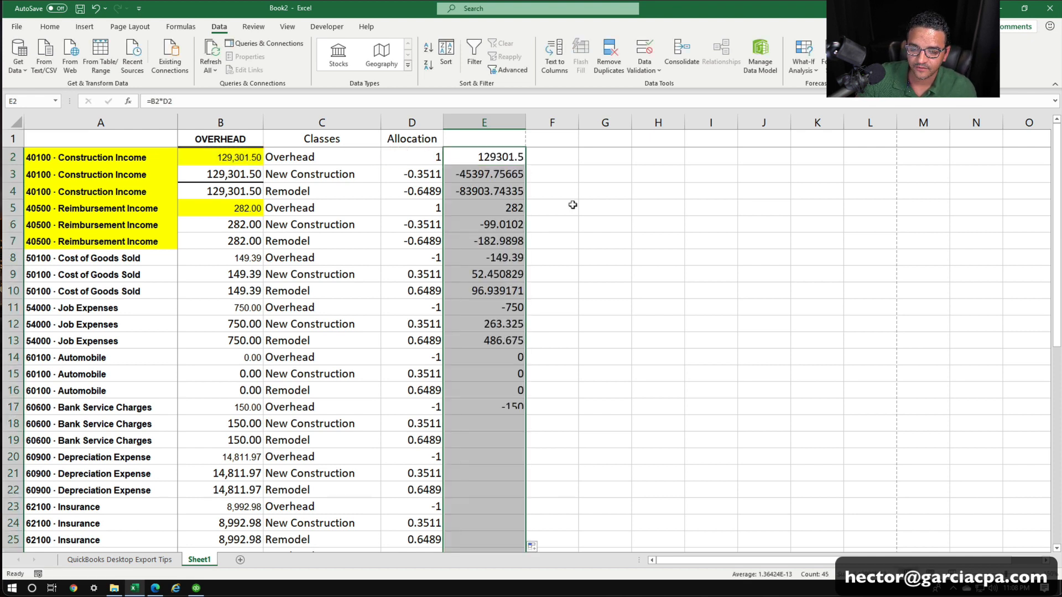
pyautogui.click(658, 240)
pyautogui.moveTo(527, 119); pyautogui.dragTo(562, 118)
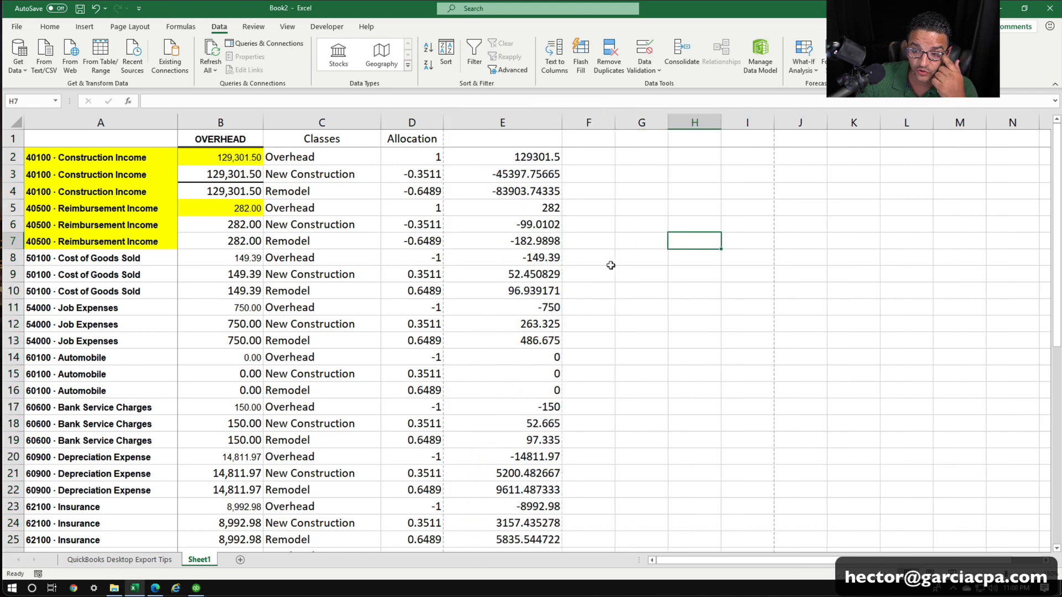
pyautogui.click(617, 271)
pyautogui.hotkey('ctrl', 'z')
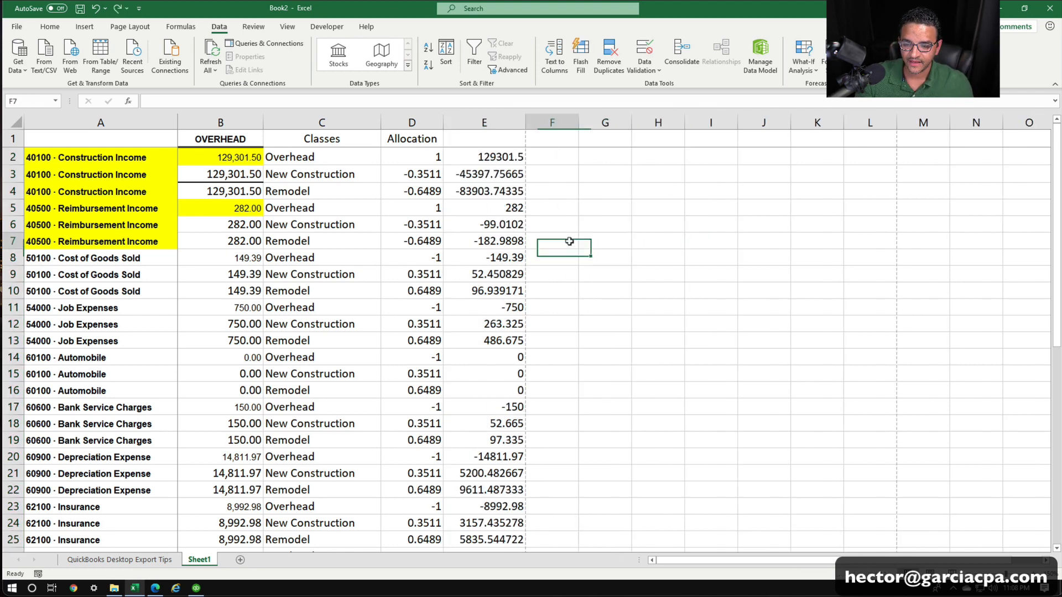
pyautogui.hotkey('ctrl', 'z')
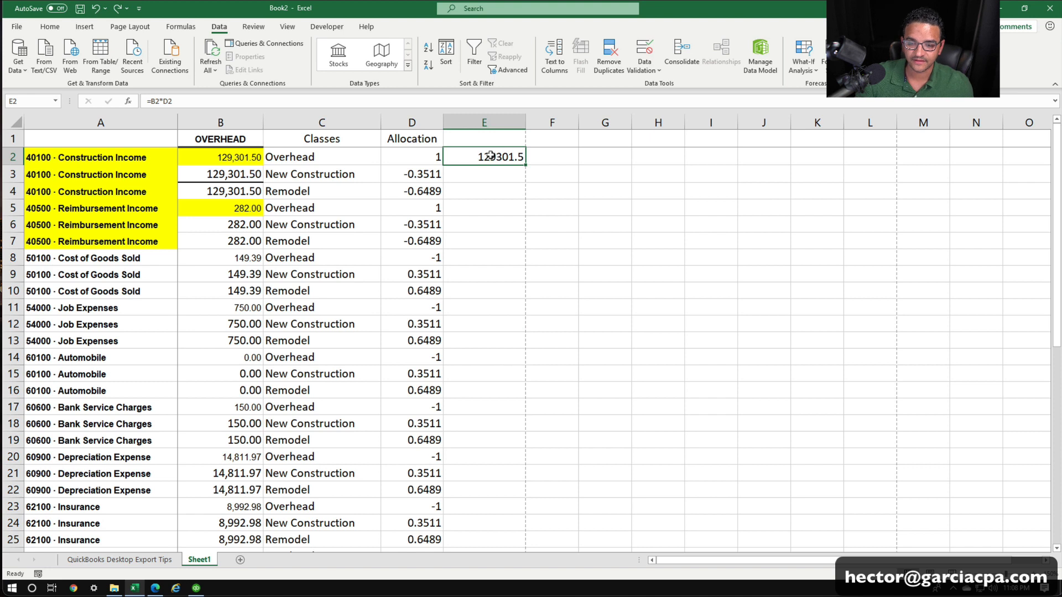
# Round the allocated amount in E2 to two decimals by changing its formula to =ROUND(B2*D2,2).
pyautogui.click(149, 101)
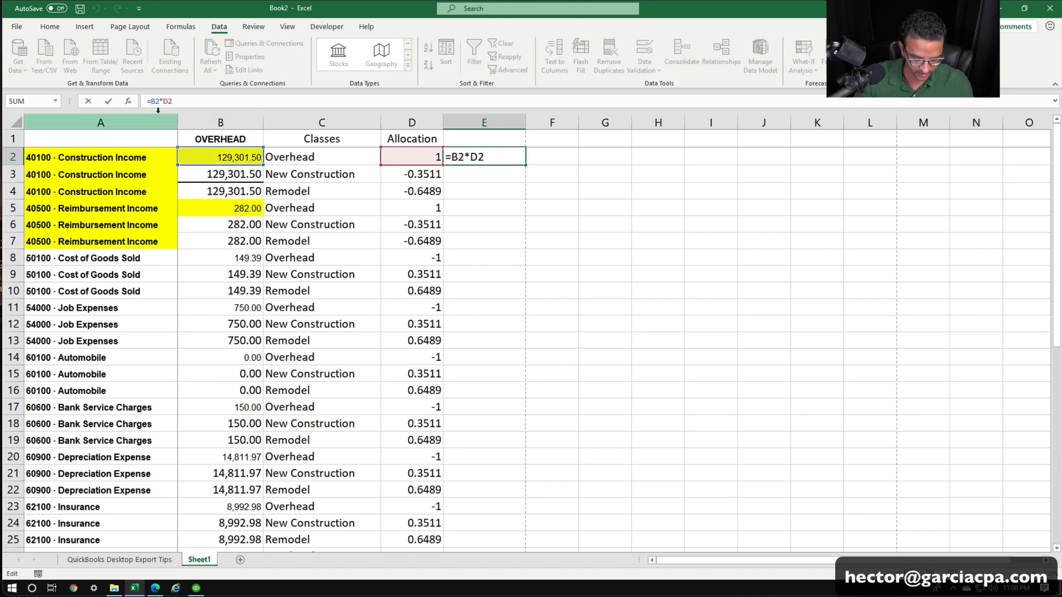
pyautogui.write('round(')
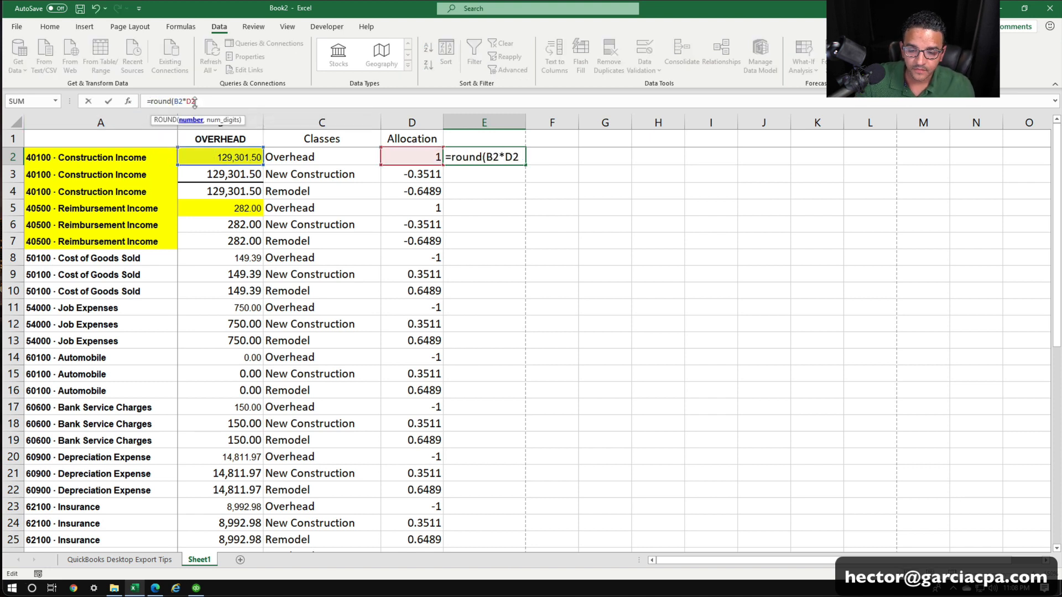
pyautogui.click(214, 100)
pyautogui.write(',2)')
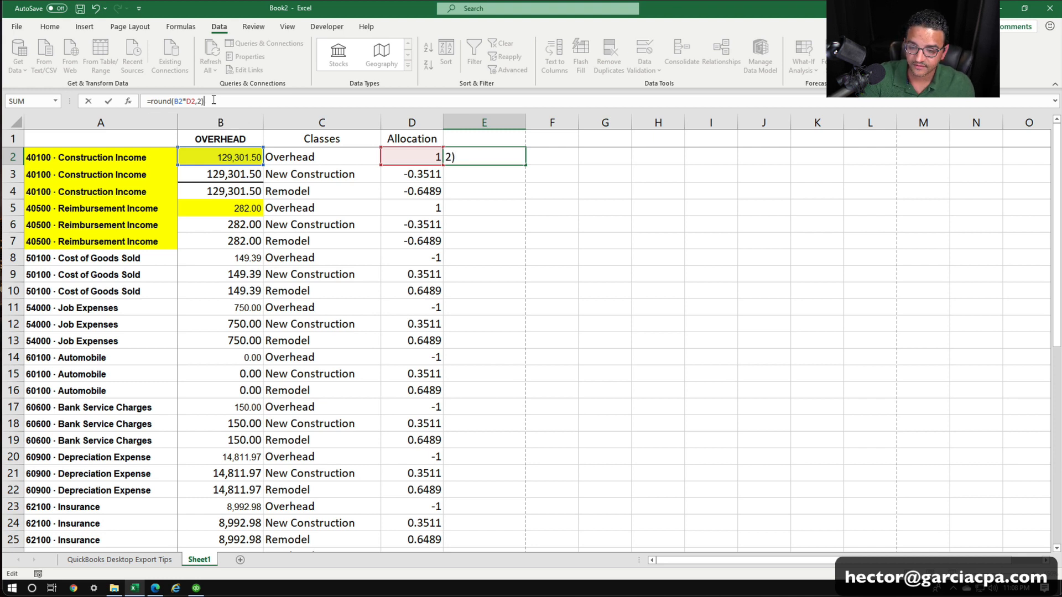
pyautogui.press('Return')
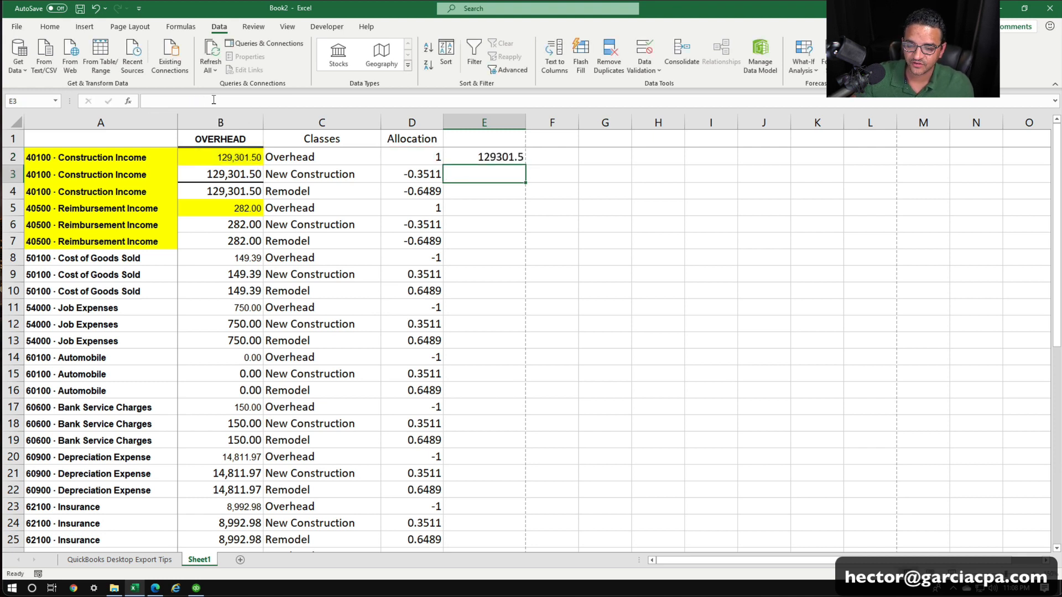
# Fill the rounded formula in E2 down column E for all account rows and widen the column slightly.
pyautogui.click(490, 154)
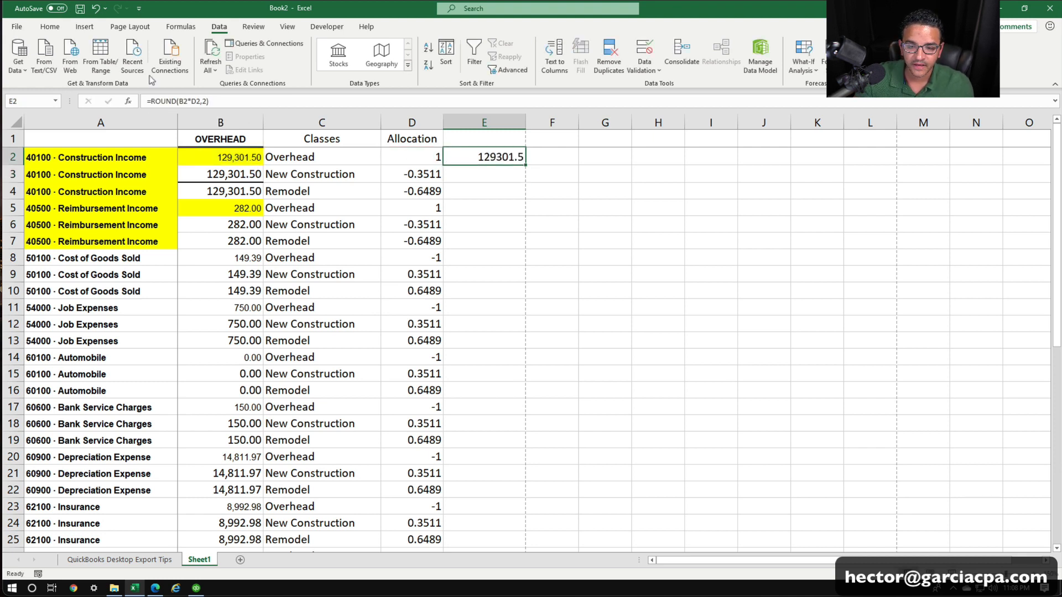
pyautogui.doubleClick(467, 157)
pyautogui.moveTo(482, 157); pyautogui.dragTo(574, 168)
pyautogui.press('Escape')
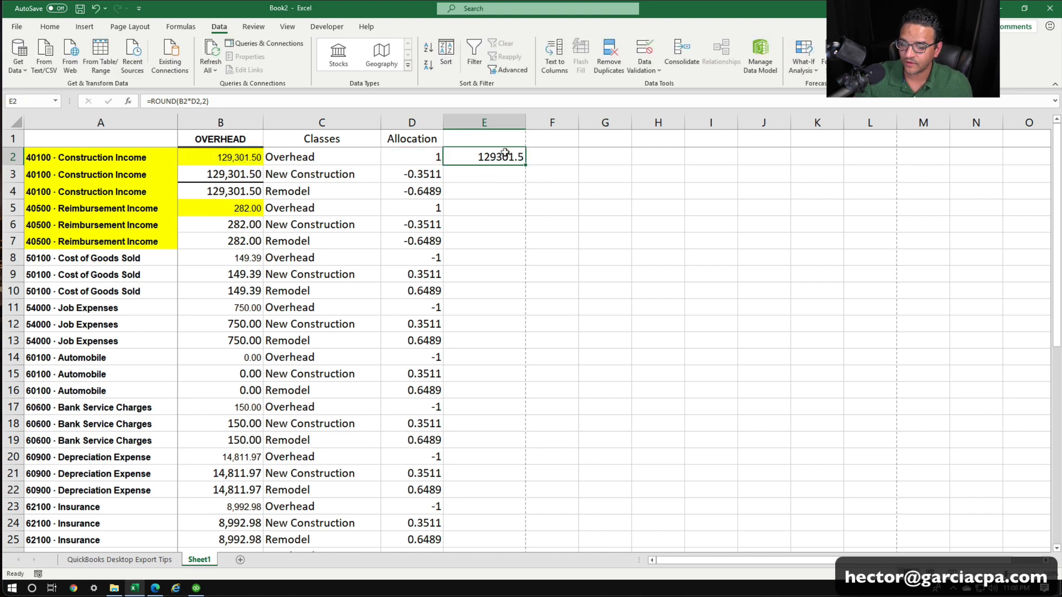
pyautogui.doubleClick(520, 158)
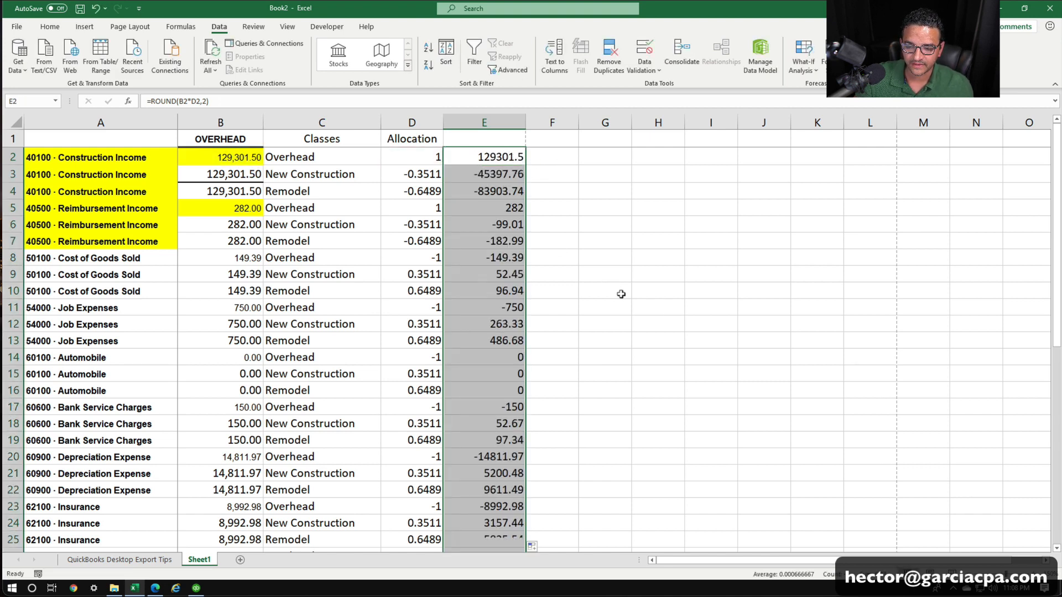
pyautogui.moveTo(523, 119); pyautogui.dragTo(547, 119)
pyautogui.click(626, 258)
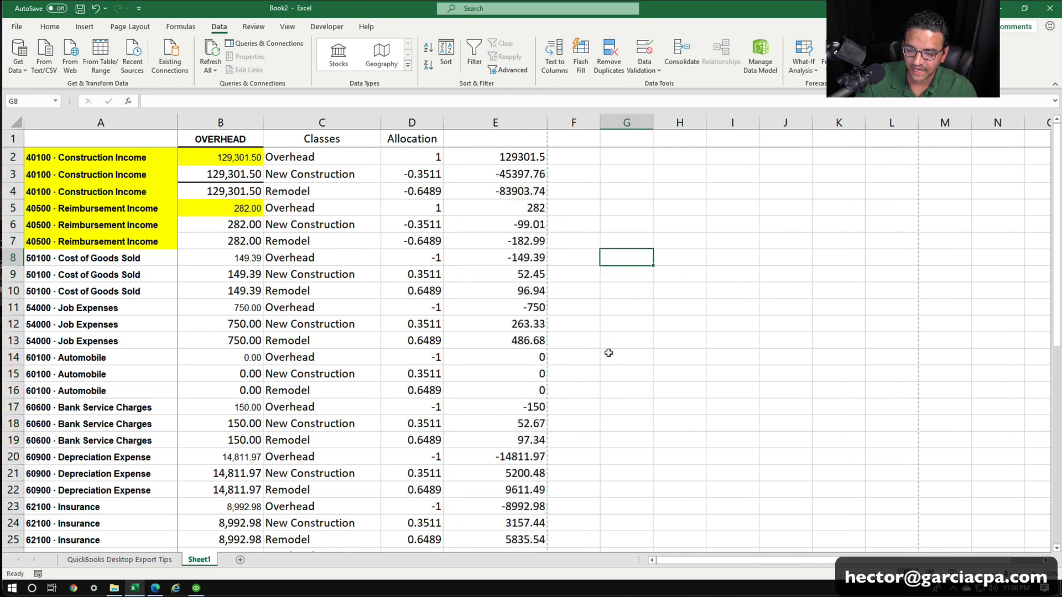
# Check the total of the allocated amounts in column E and review its rows down to the last account.
pyautogui.click(501, 104)
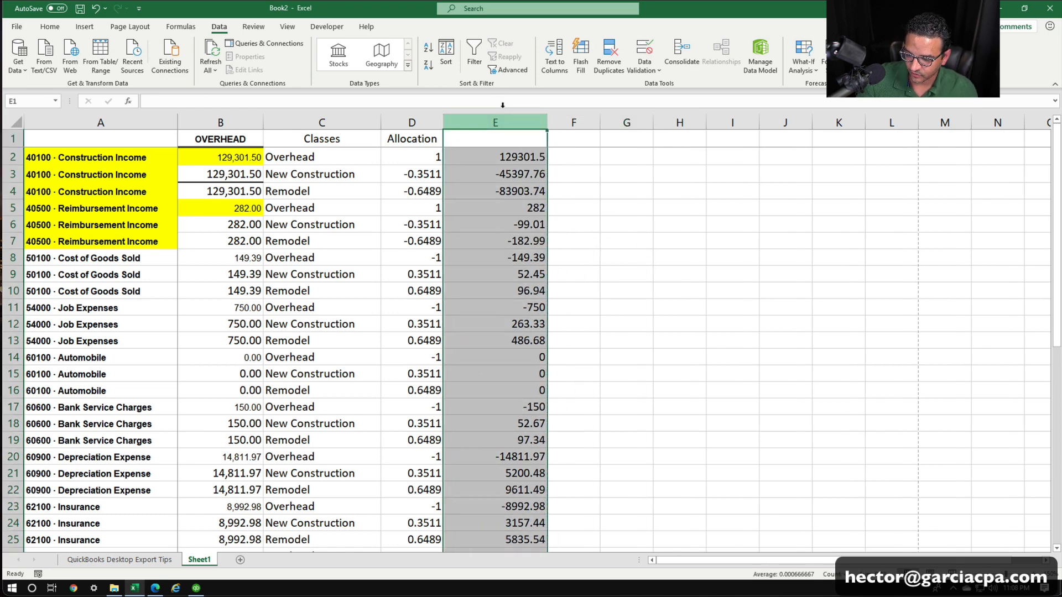
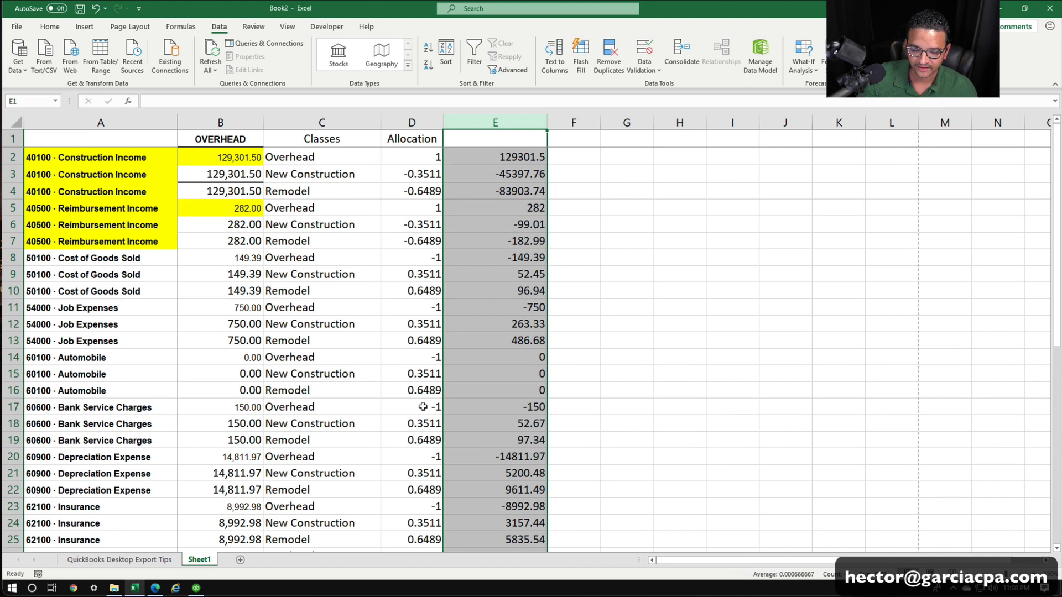
pyautogui.click(481, 378)
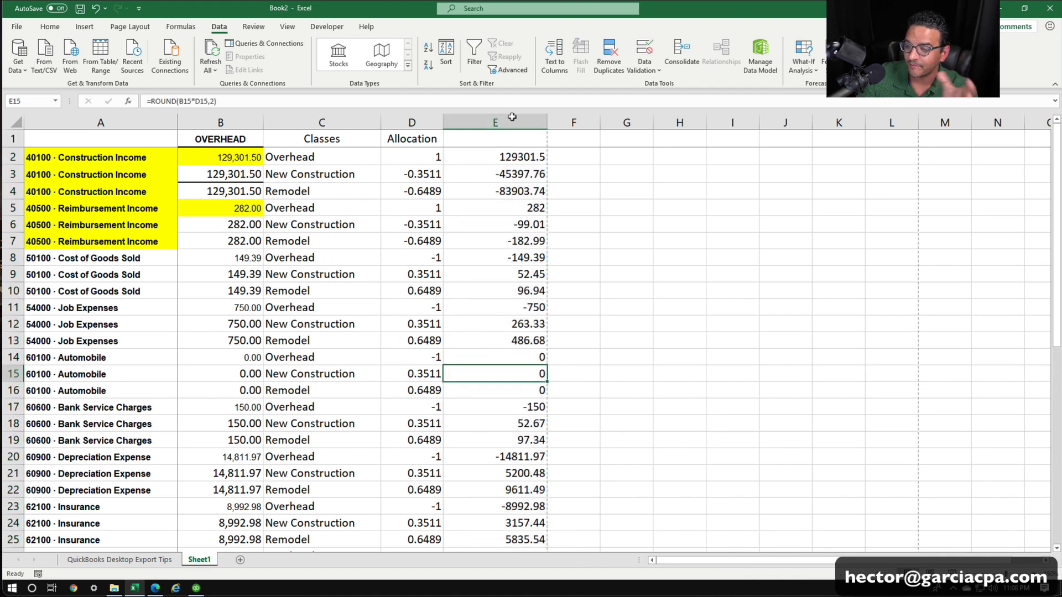
pyautogui.click(512, 123)
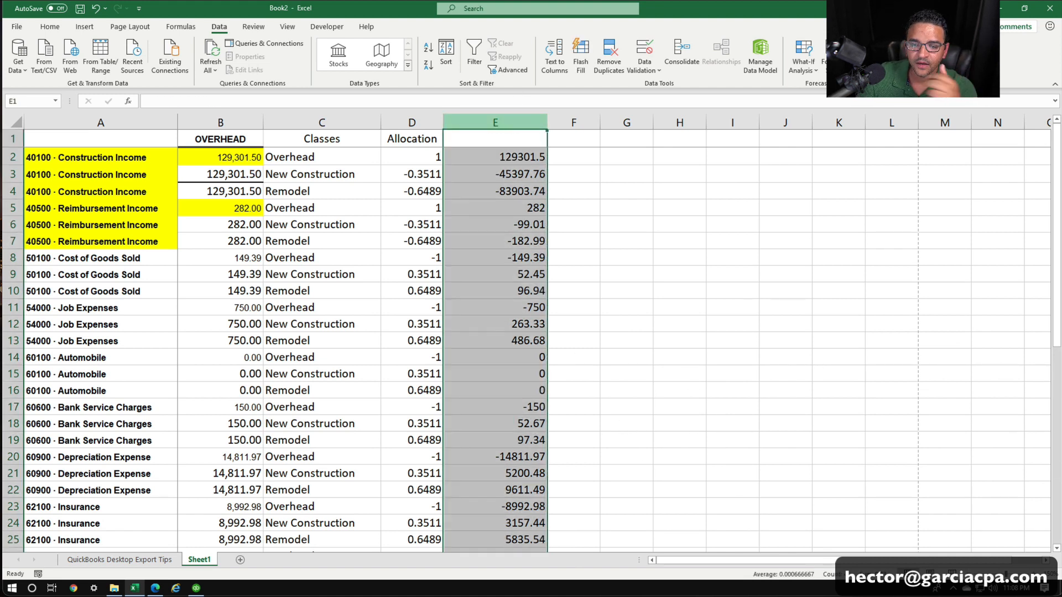
pyautogui.click(49, 26)
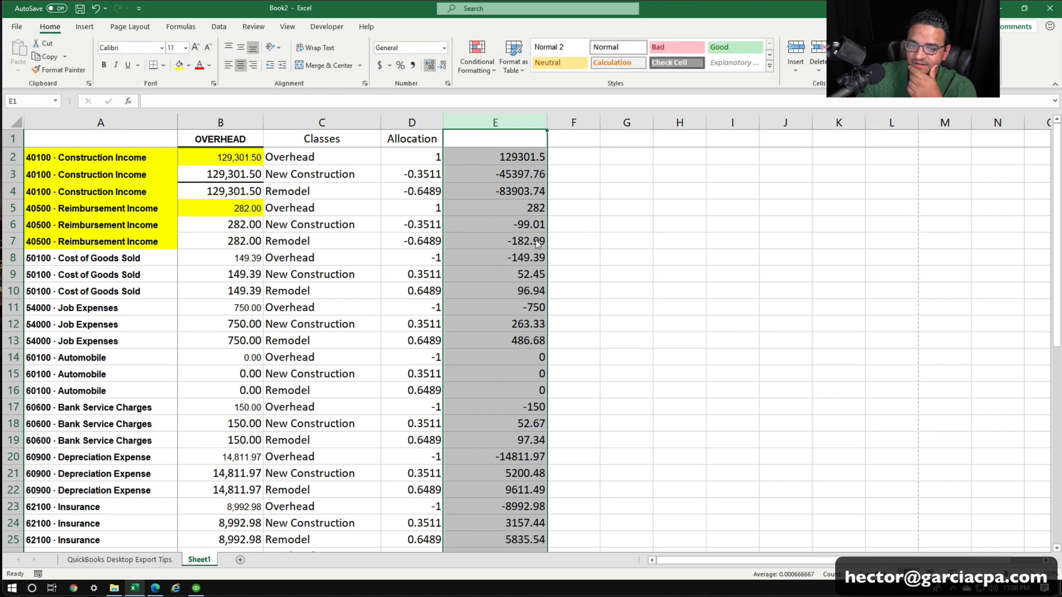
pyautogui.scroll(-8, 573, 393)
pyautogui.scroll(-8, 553, 426)
pyautogui.scroll(9, 522, 379)
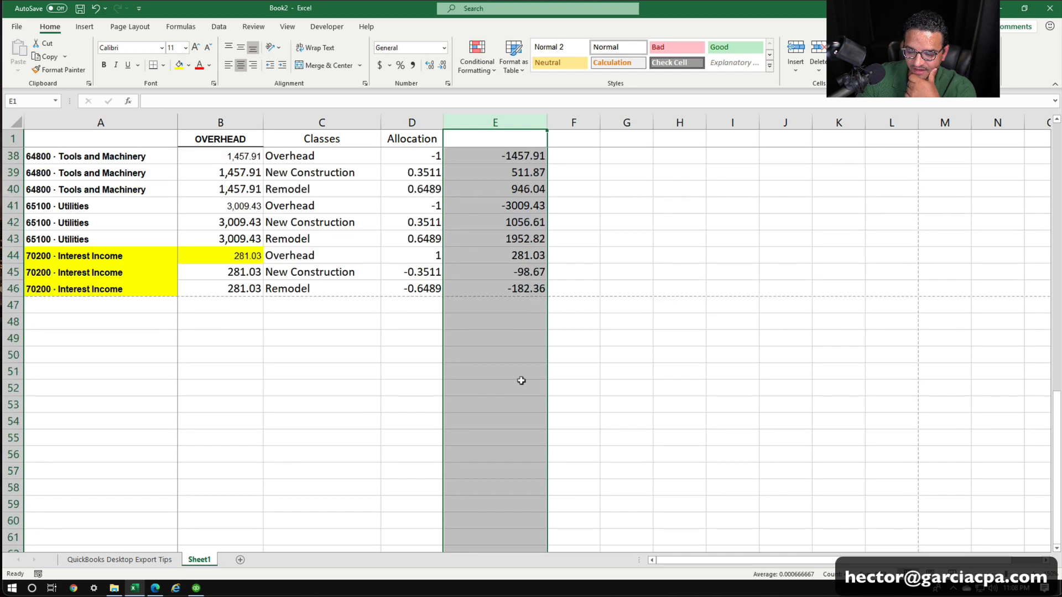
# Replace the formula in E46, the Remodel row of Interest Income, with its calculated value.
pyautogui.click(525, 471)
pyautogui.click(529, 487)
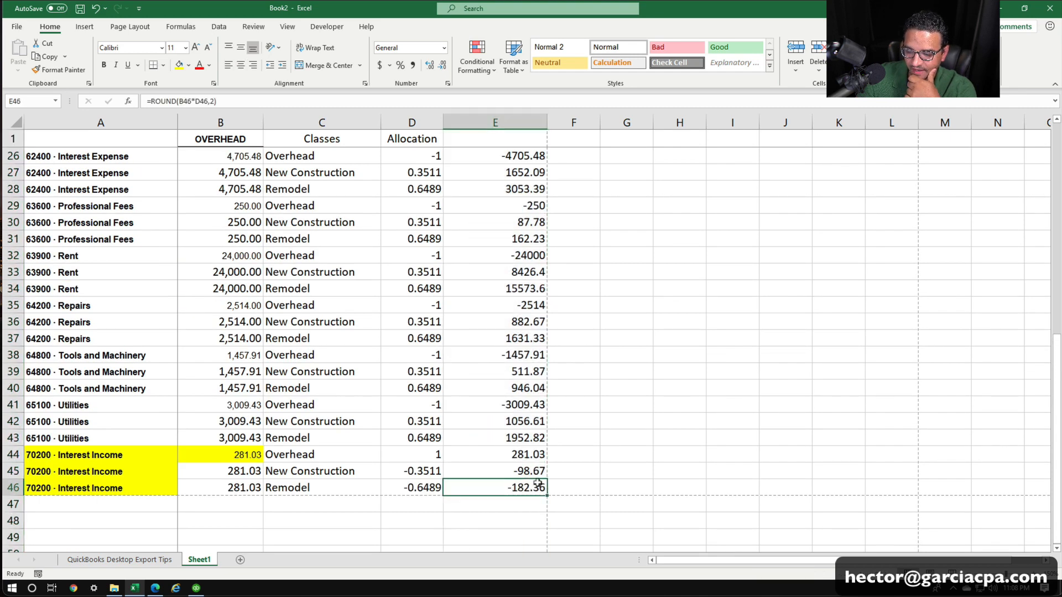
pyautogui.doubleClick(537, 484)
pyautogui.press('Escape')
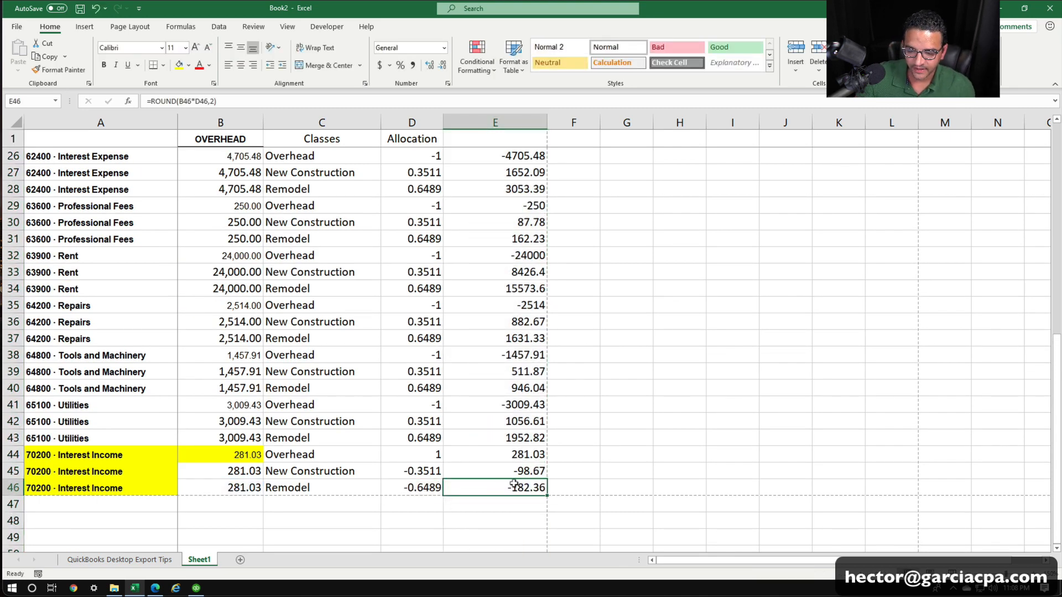
pyautogui.rightClick(520, 484)
pyautogui.click(581, 235)
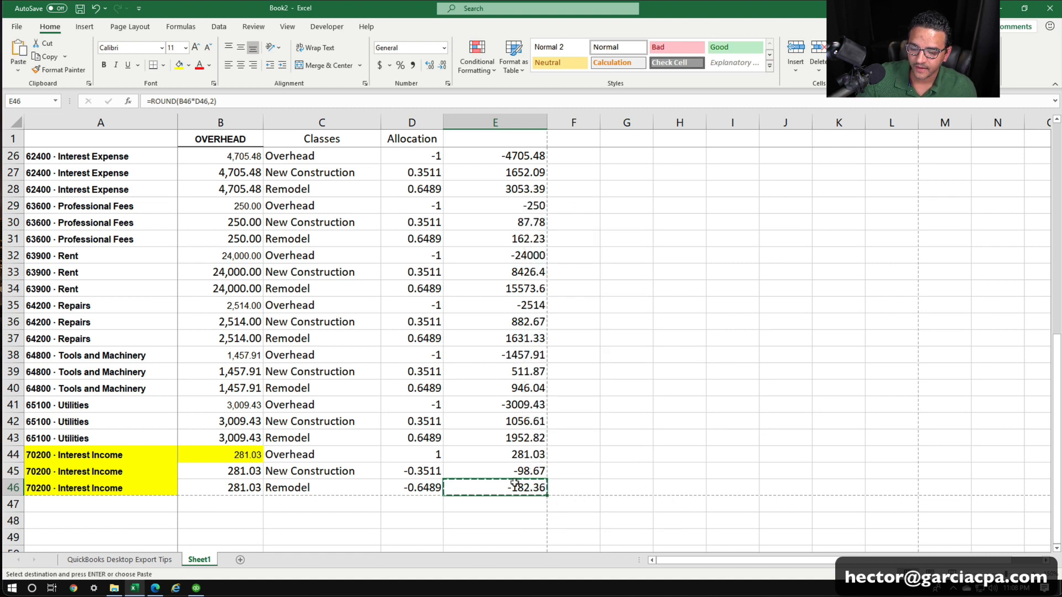
pyautogui.rightClick(522, 489)
pyautogui.click(567, 252)
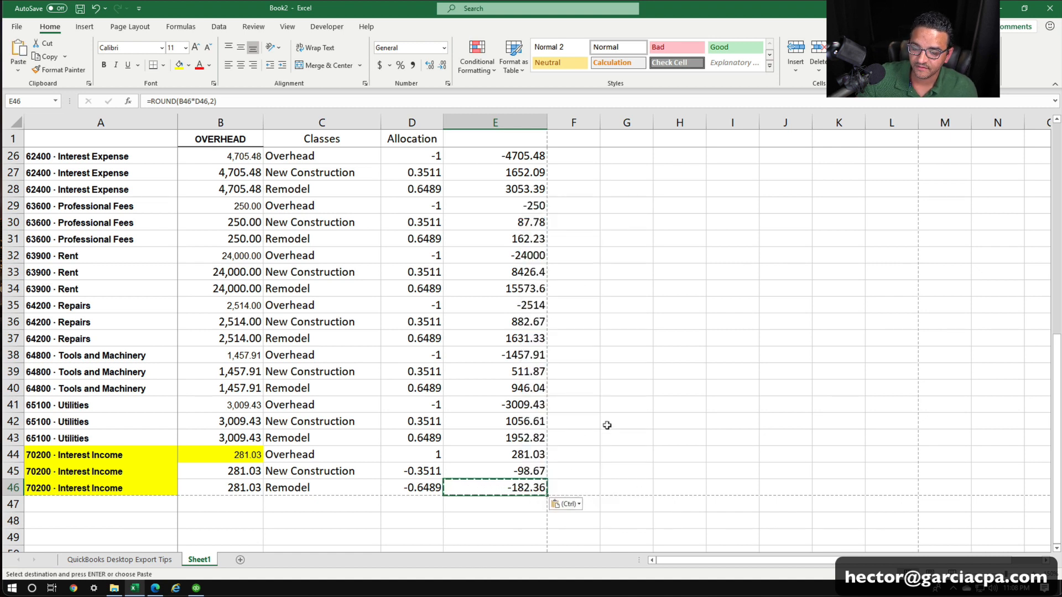
# Try adjusting the rounding by setting E46 to -182.33, and check the total of column E.
pyautogui.press('F2')
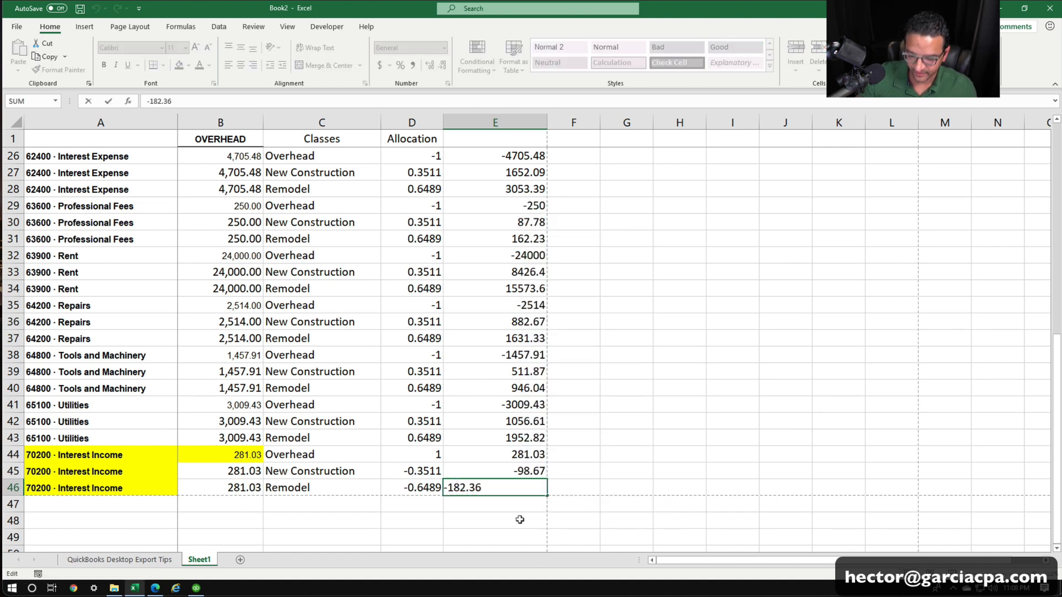
pyautogui.press('BackSpace')
pyautogui.write('3')
pyautogui.press('Return')
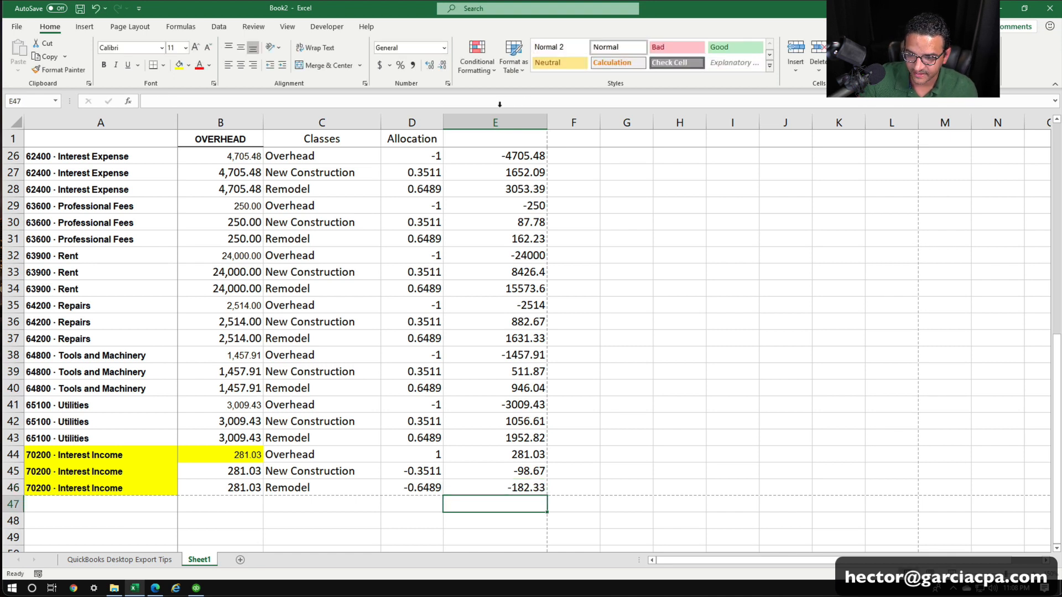
pyautogui.click(499, 116)
pyautogui.click(521, 486)
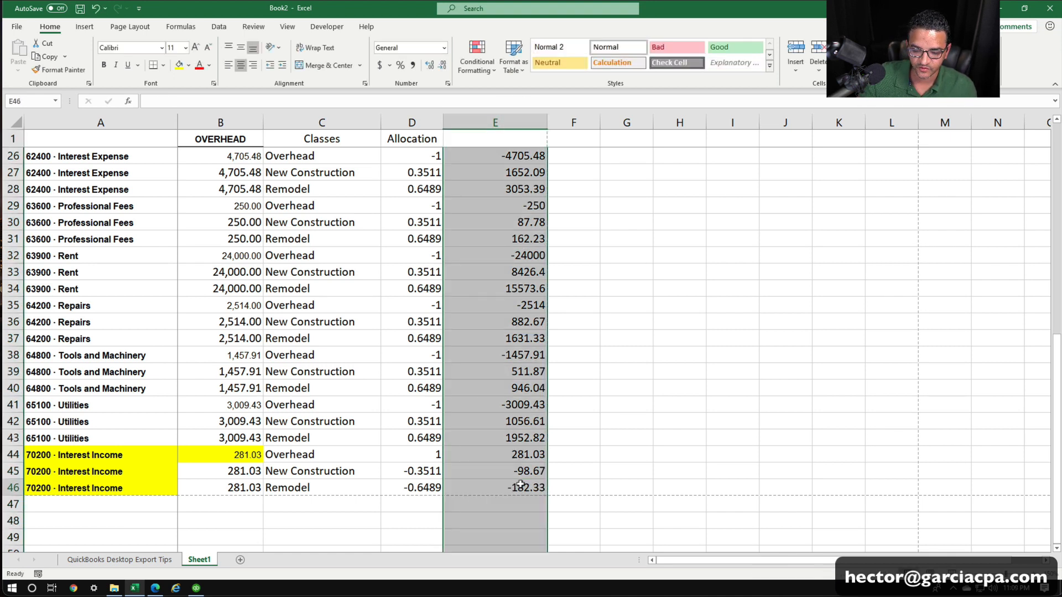
# Set the Remodel amount in E46 to -182.39 and check the total of E2:E46.
pyautogui.doubleClick(531, 490)
pyautogui.press('BackSpace')
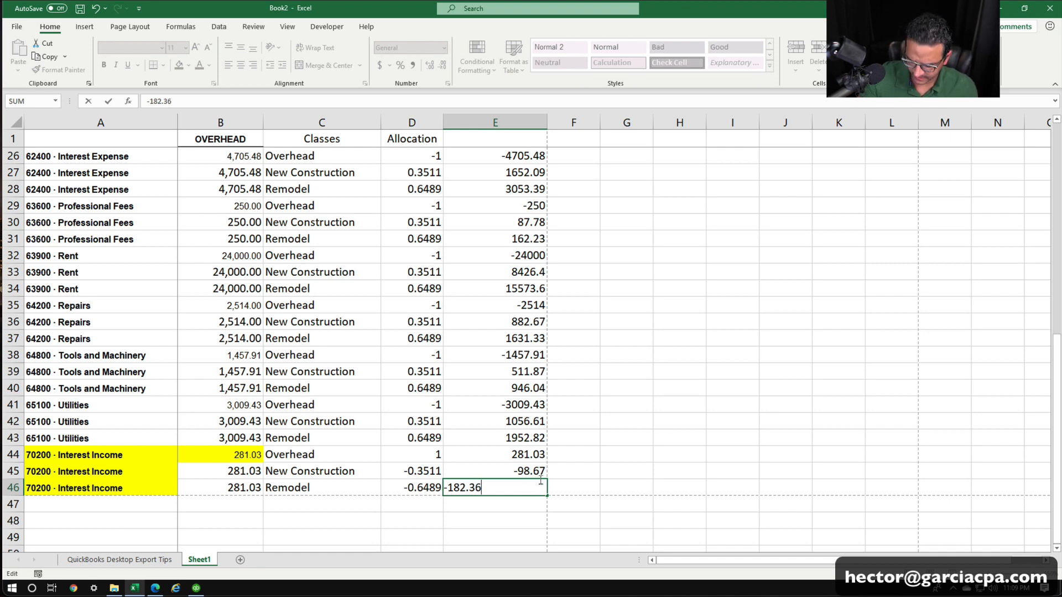
pyautogui.write('9')
pyautogui.press('Tab')
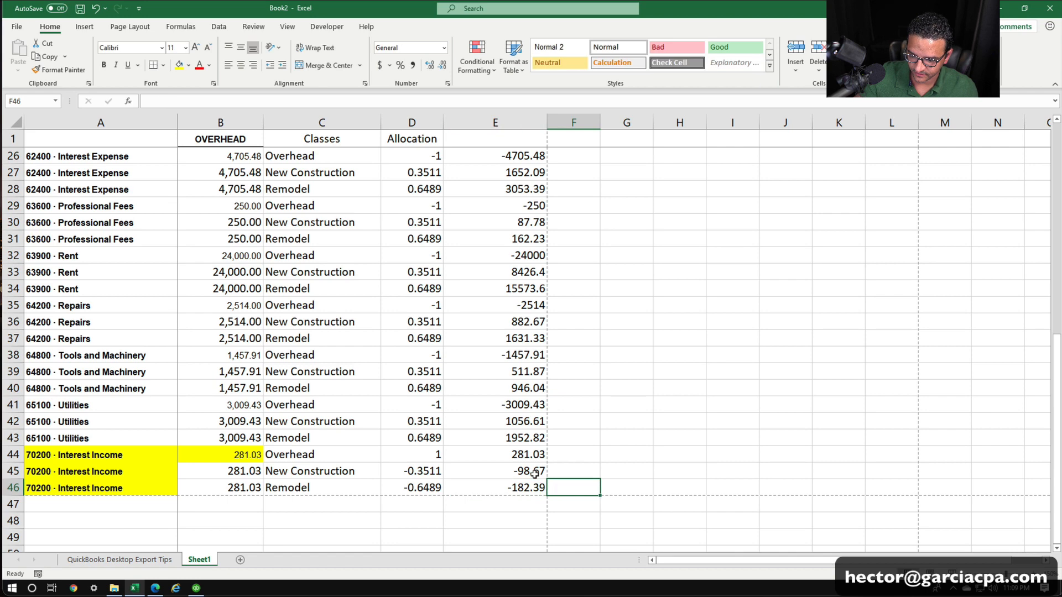
pyautogui.click(509, 115)
pyautogui.moveTo(534, 486); pyautogui.dragTo(495, 157)
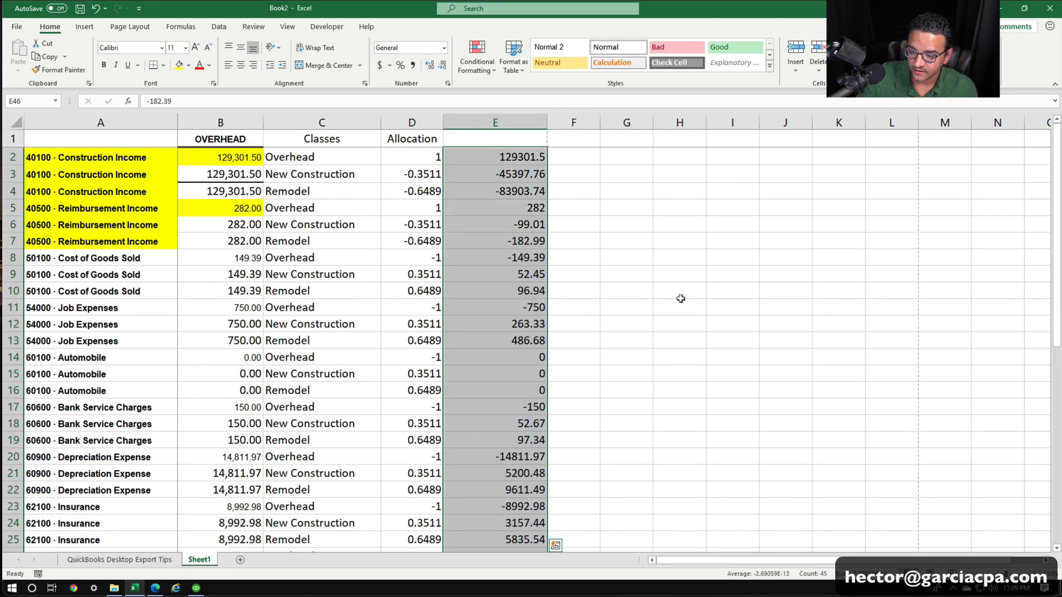
pyautogui.scroll(-4, 580, 437)
pyautogui.scroll(-8, 581, 438)
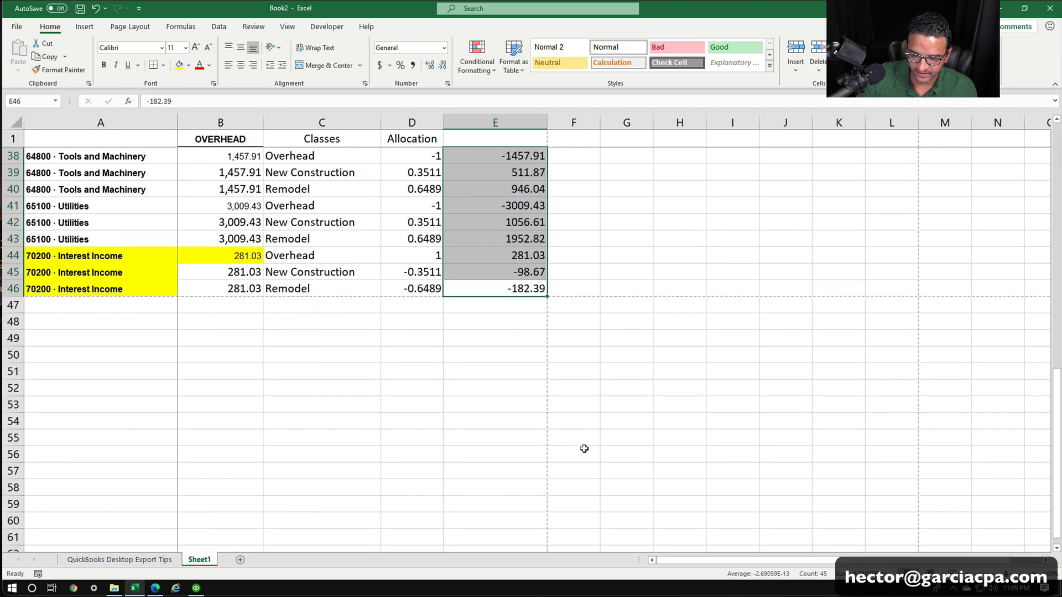
pyautogui.scroll(4, 580, 439)
pyautogui.click(672, 483)
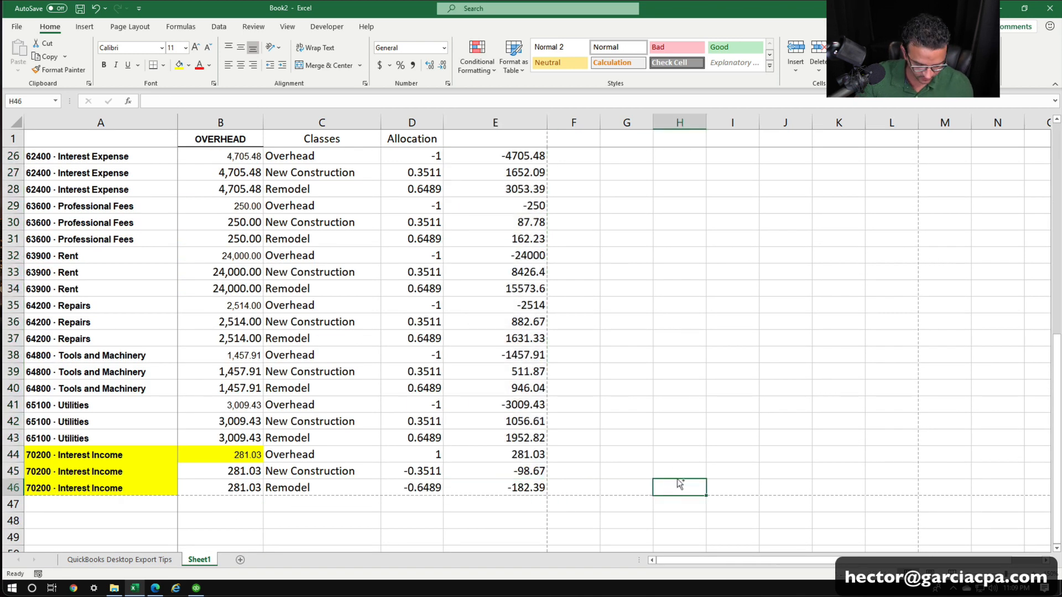
# Undo the last change to E46, recheck column E's total, and re-enter the amount as -182.36.
pyautogui.hotkey('ctrl', 'z')
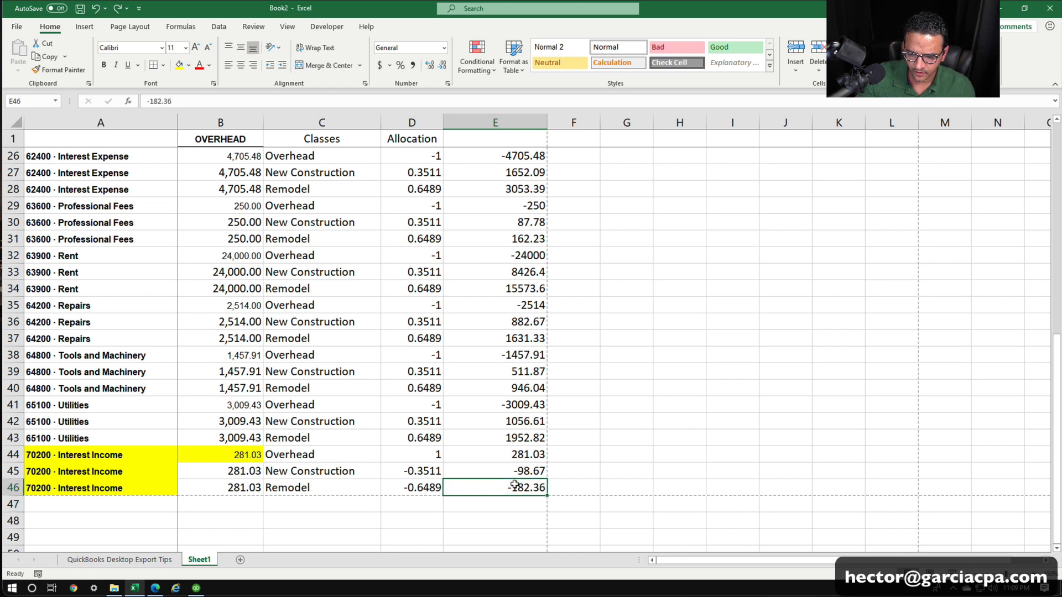
pyautogui.click(513, 122)
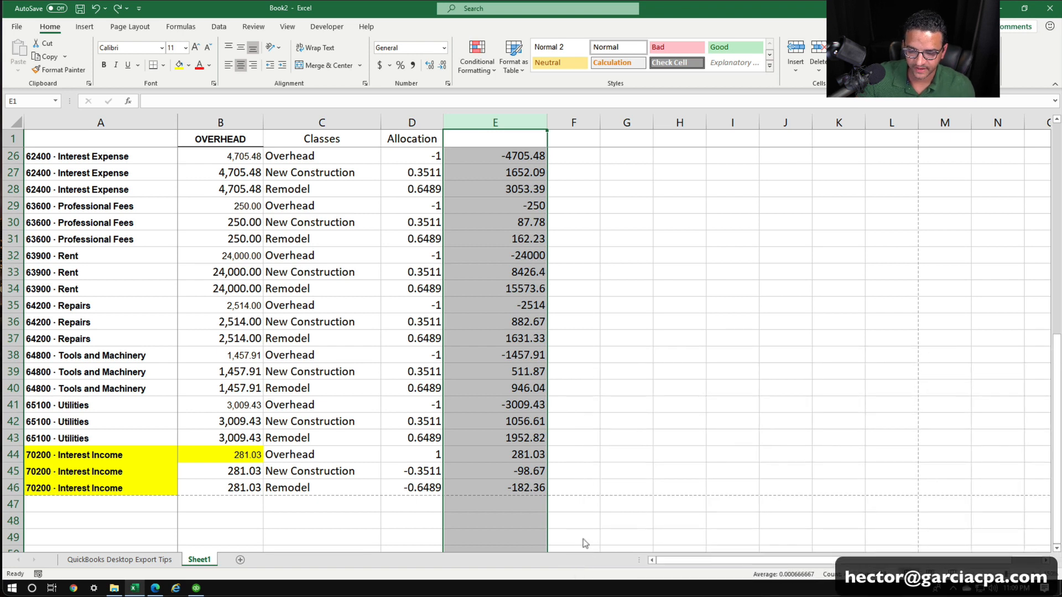
pyautogui.doubleClick(529, 488)
pyautogui.moveTo(531, 489); pyautogui.dragTo(315, 484)
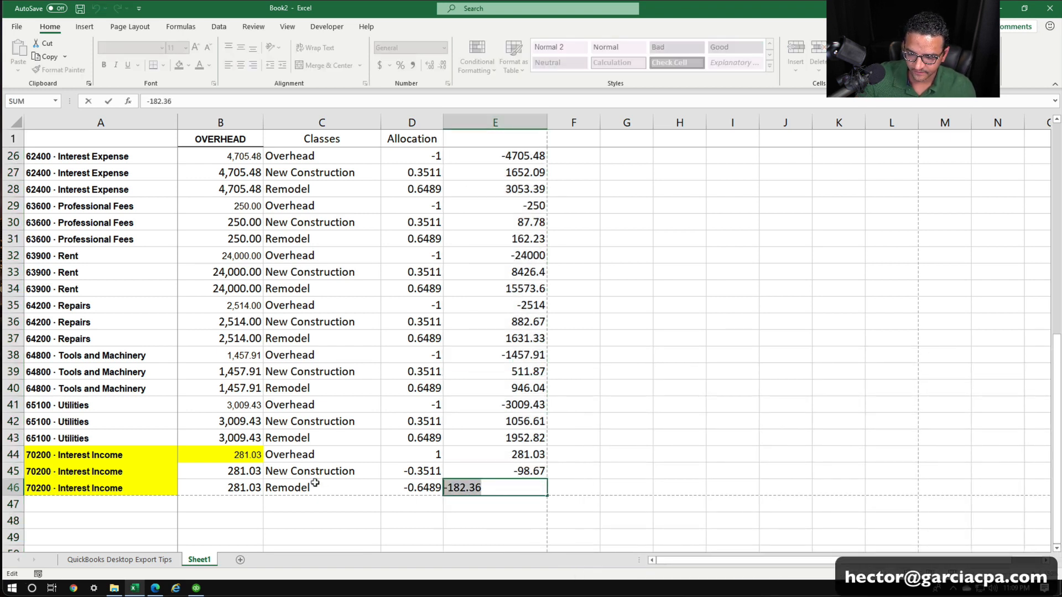
pyautogui.write('-182')
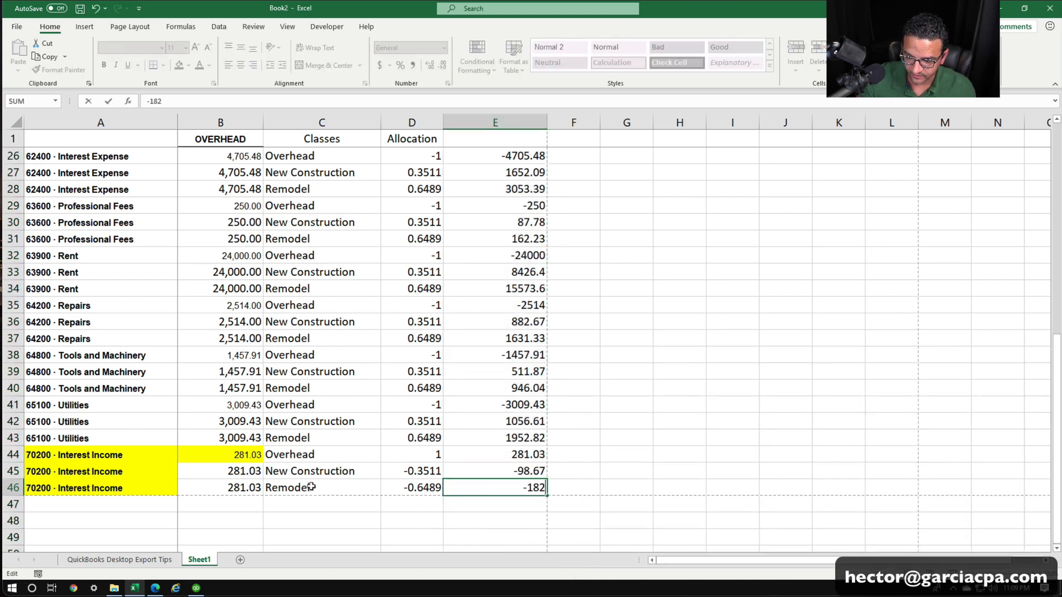
pyautogui.write('.36')
pyautogui.hotkey('ctrl', 'Return')
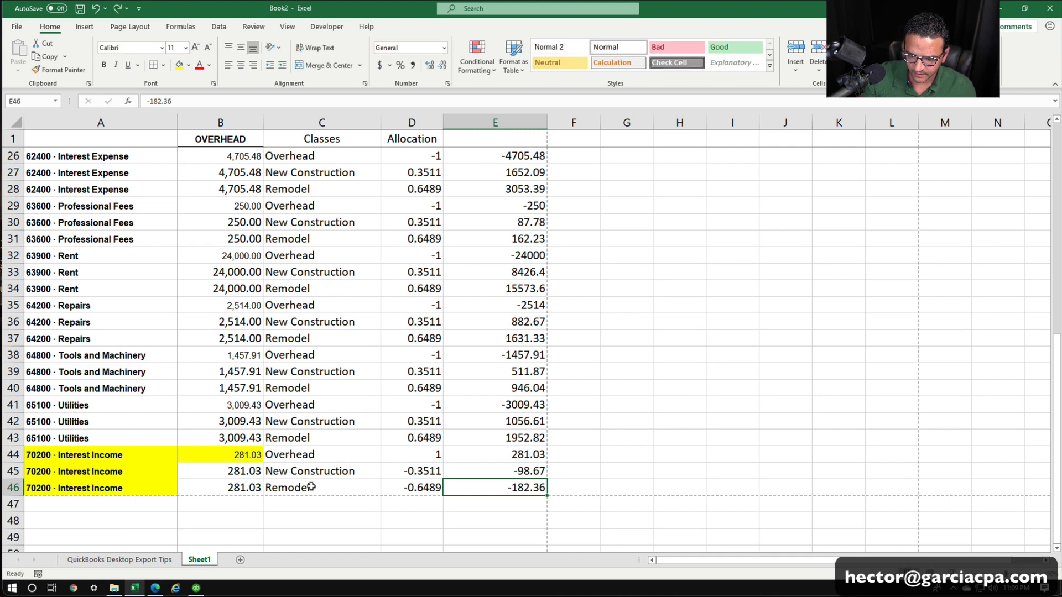
# Enter -182.39 as the Remodel Interest Income amount in E46 and check the total of column E.
pyautogui.doubleClick(481, 488)
pyautogui.moveTo(481, 488); pyautogui.dragTo(409, 484)
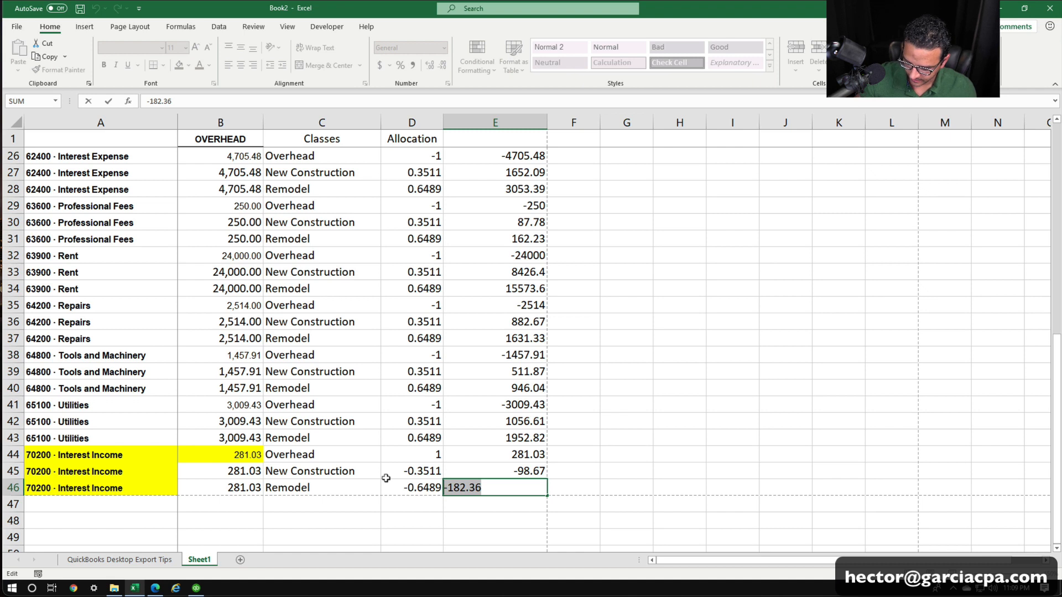
pyautogui.write('*')
pyautogui.press('Escape')
pyautogui.write('-')
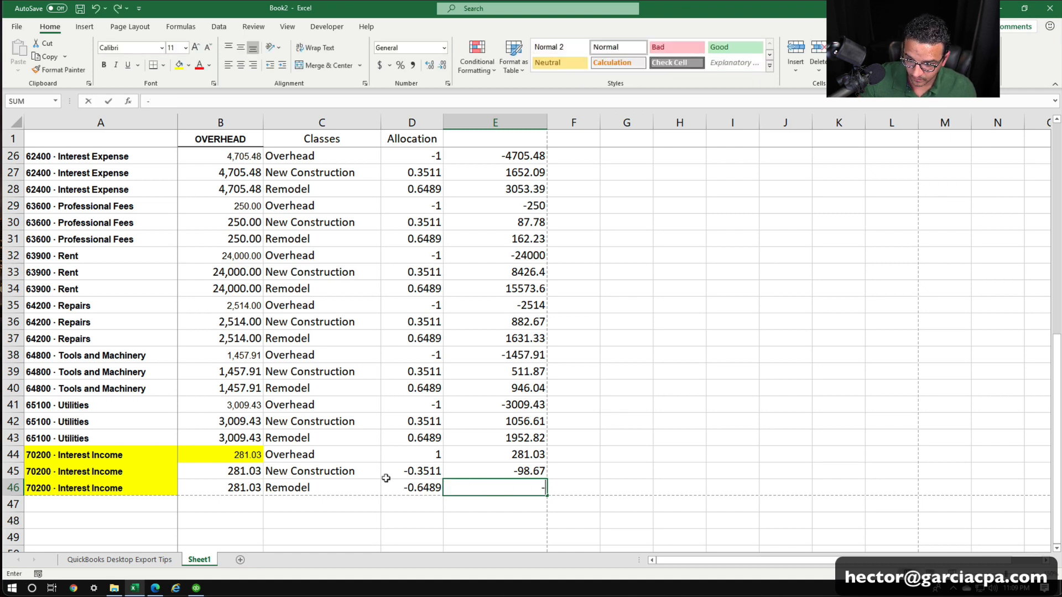
pyautogui.write('182.39')
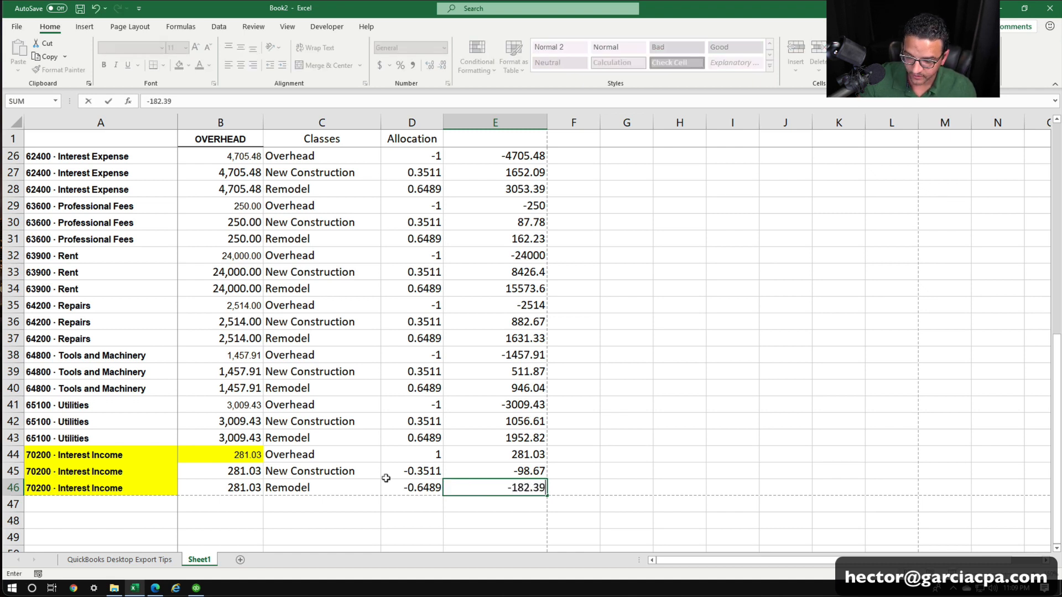
pyautogui.press('Return')
pyautogui.click(488, 122)
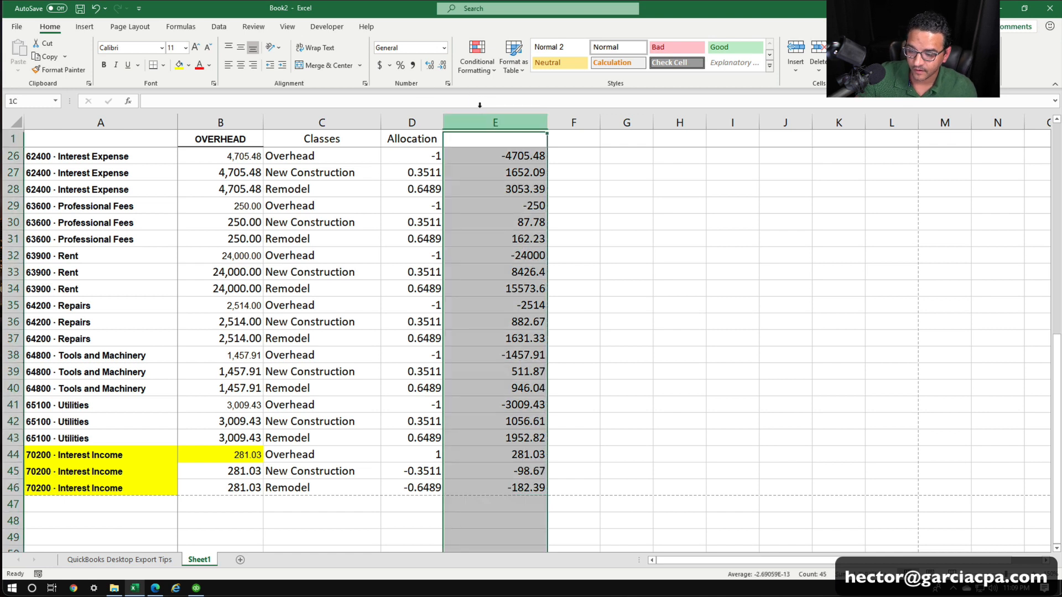
# Convert all of column E from formulas to fixed values by copying it and pasting values in place.
pyautogui.rightClick(506, 117)
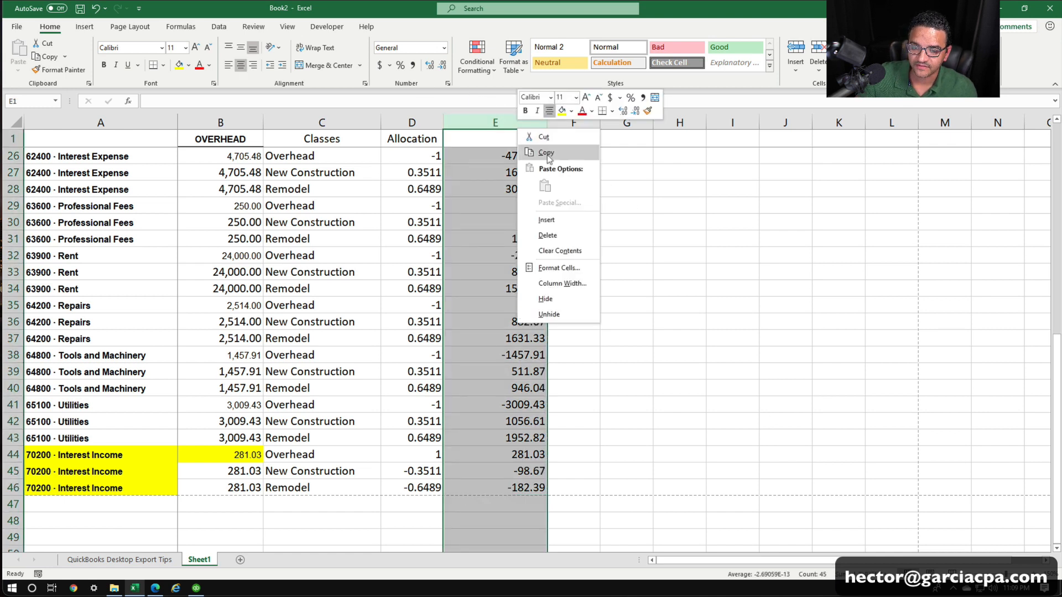
pyautogui.click(531, 136)
pyautogui.rightClick(518, 121)
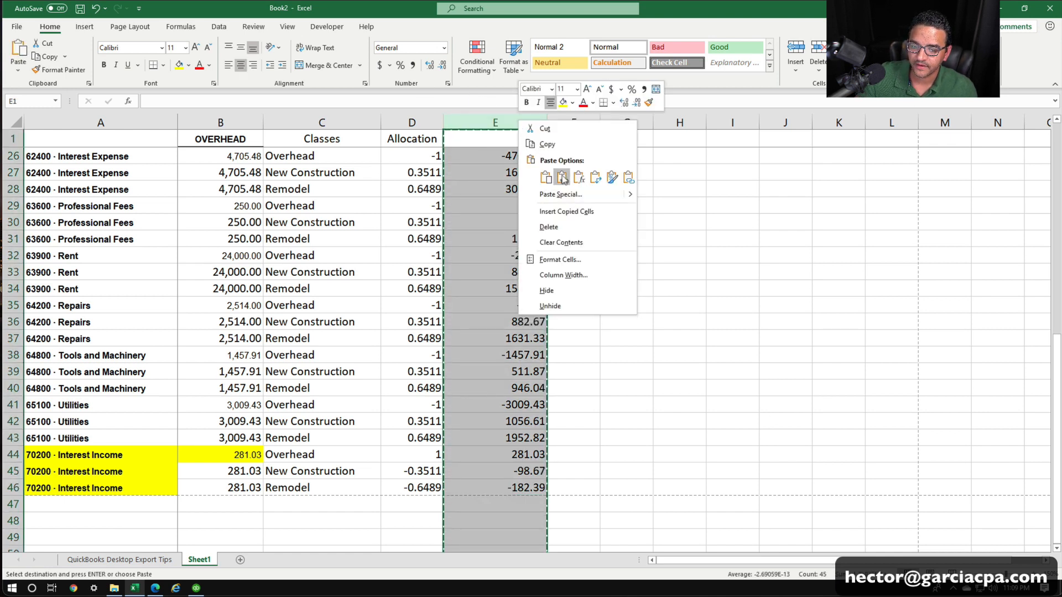
pyautogui.click(562, 178)
pyautogui.click(657, 248)
pyautogui.press('Escape')
# Examine the total of E2:E46 and review the fixed amounts through the last account row.
pyautogui.click(510, 108)
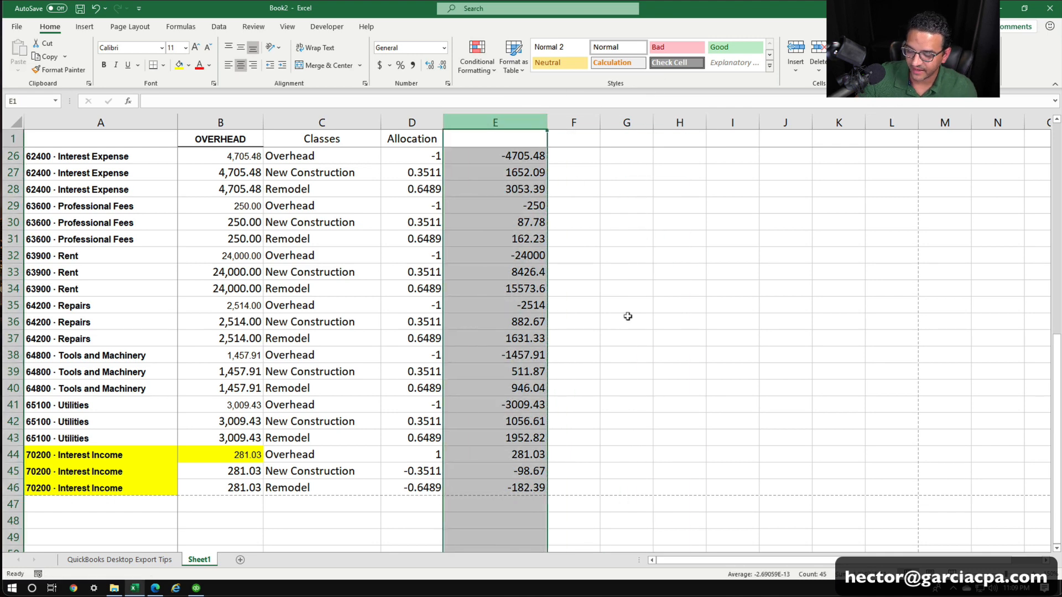
pyautogui.scroll(8, 483, 365)
pyautogui.moveTo(505, 156); pyautogui.dragTo(516, 515)
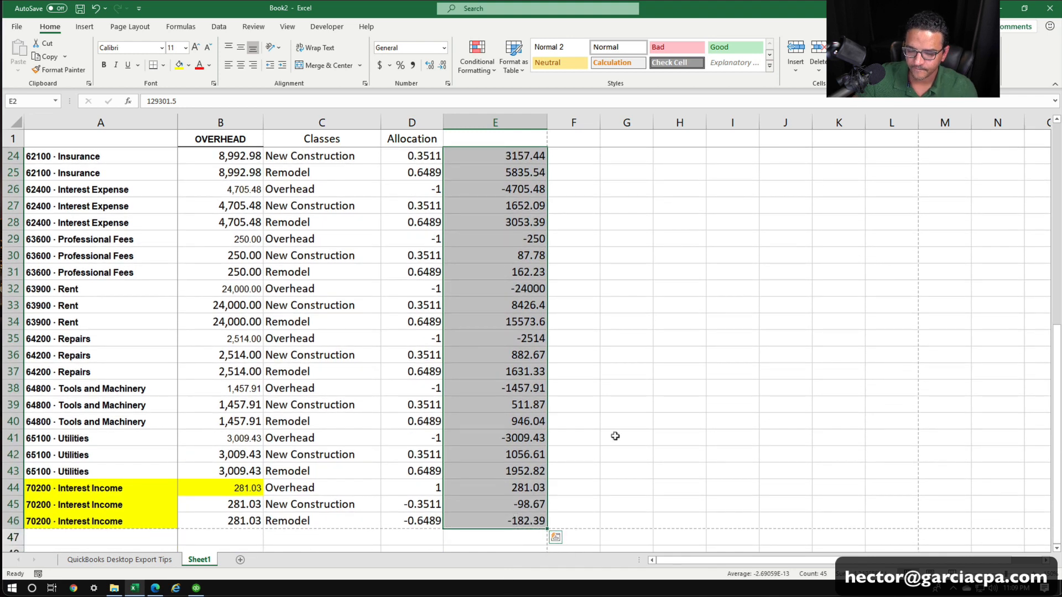
pyautogui.scroll(7, 592, 441)
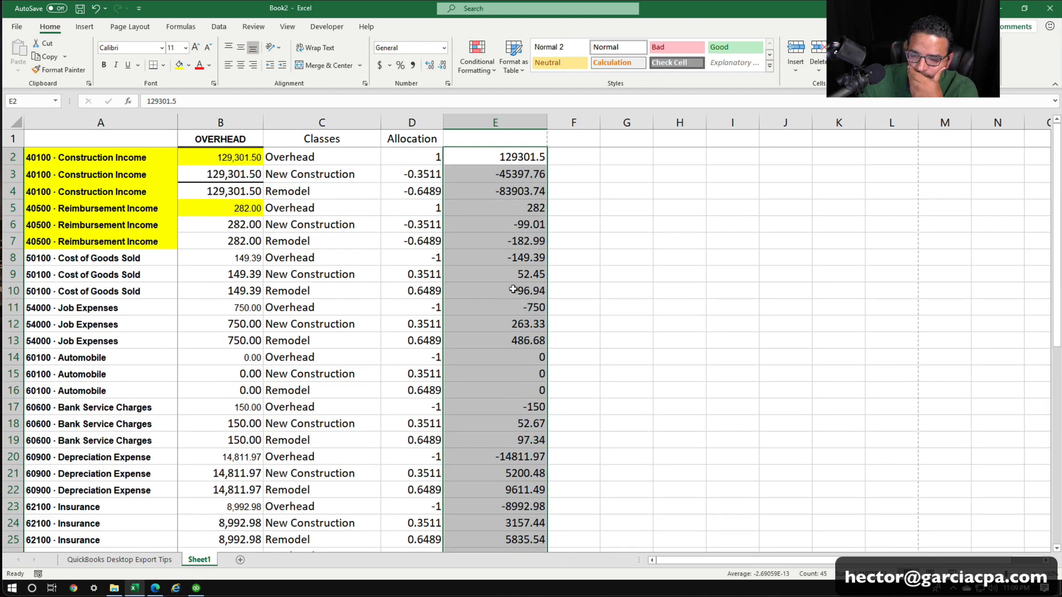
pyautogui.scroll(-9, 514, 289)
pyautogui.click(522, 402)
pyautogui.scroll(8, 522, 388)
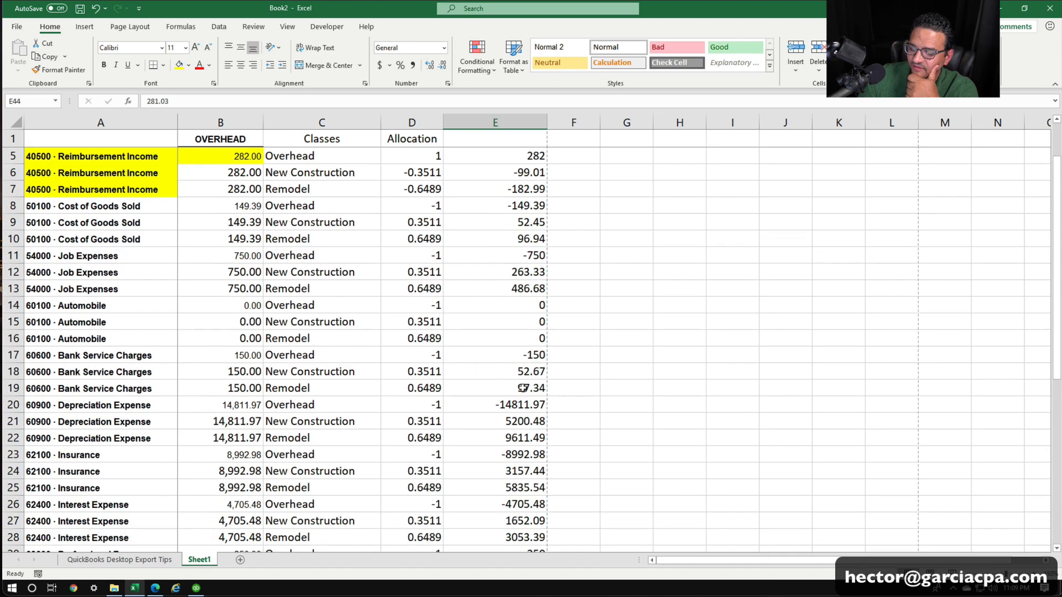
pyautogui.scroll(1, 522, 387)
pyautogui.scroll(-13, 684, 455)
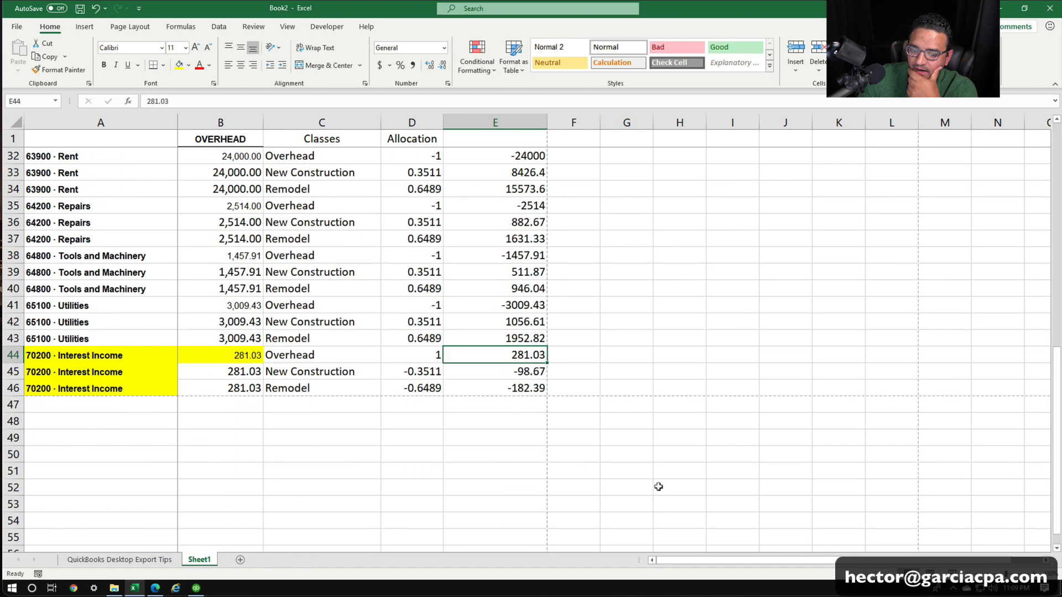
pyautogui.click(518, 251)
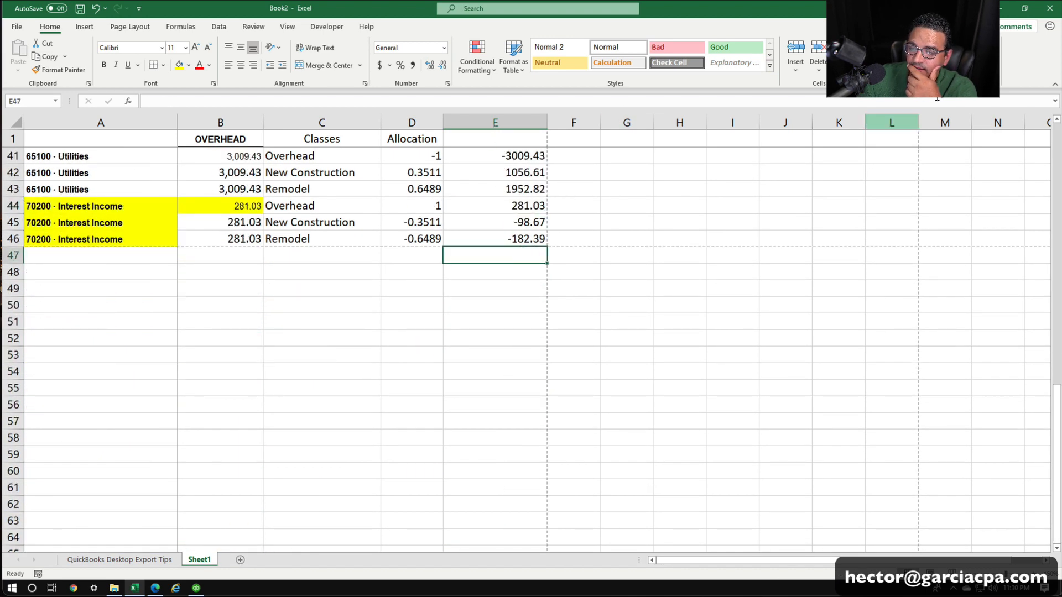
# Check the balance of E2:E46 with a sum in E47, and remove the sum.
pyautogui.hotkey('alt', '=')
pyautogui.press('Return')
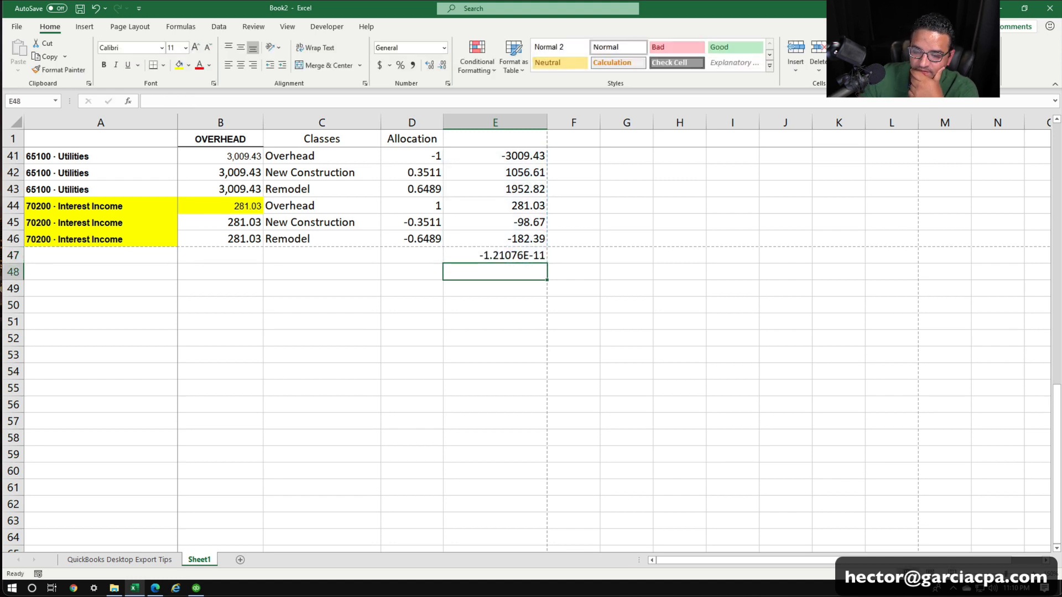
pyautogui.click(491, 256)
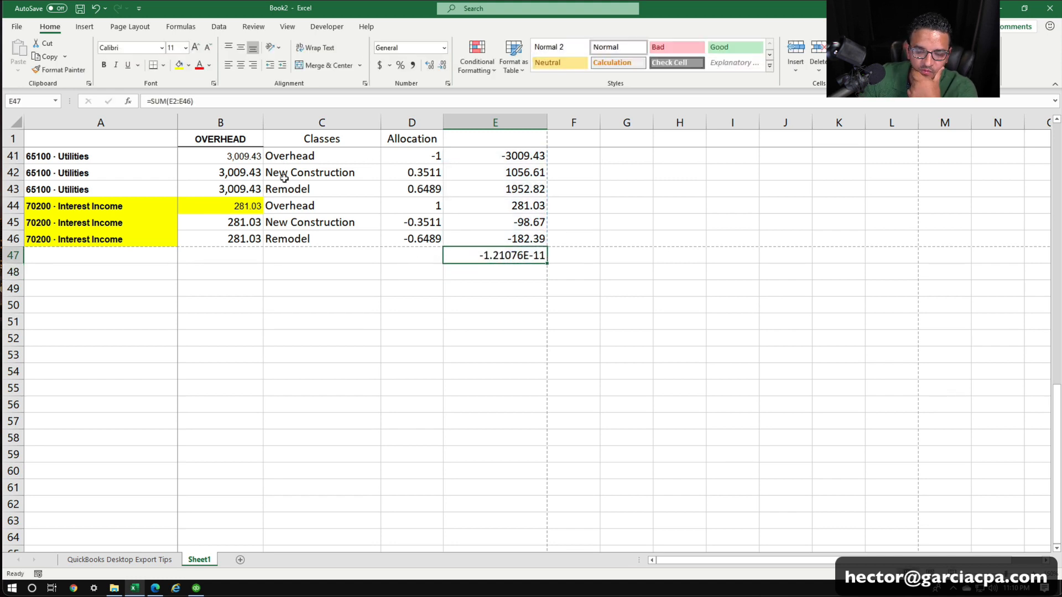
pyautogui.press('F2')
pyautogui.click(655, 306)
# Review the allocated amounts in column E, starting from the first account row.
pyautogui.scroll(13, 630, 225)
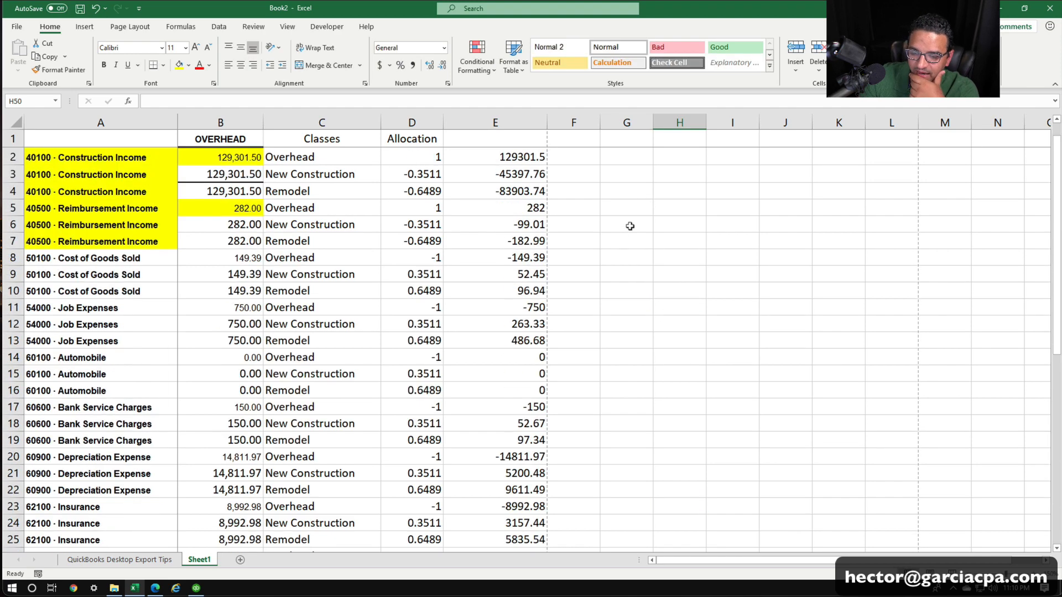
pyautogui.moveTo(496, 163); pyautogui.dragTo(514, 341)
pyautogui.click(635, 261)
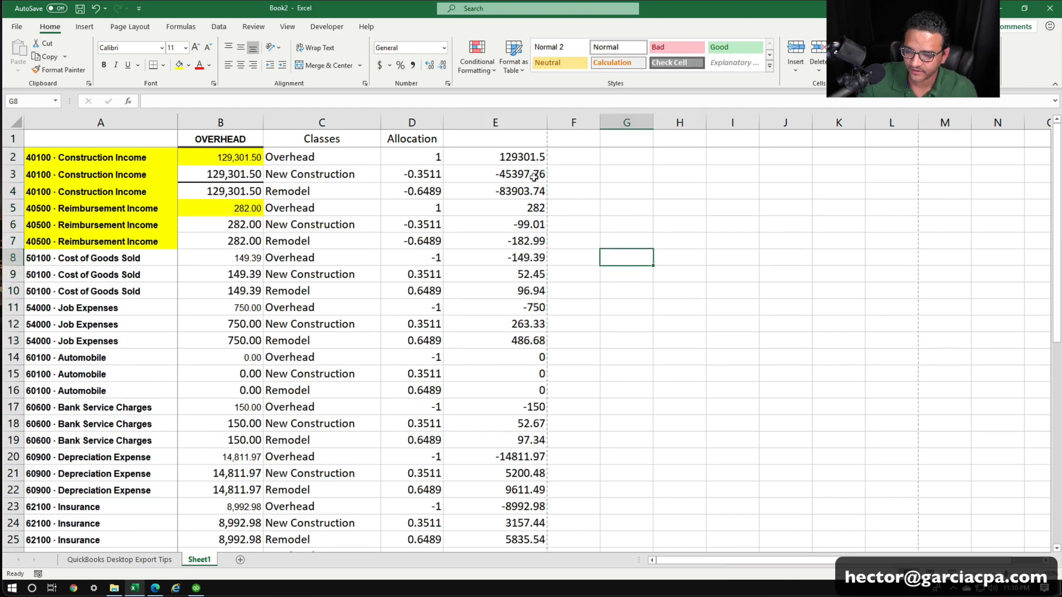
pyautogui.click(512, 149)
pyautogui.hotkey('ctrl', 'shift', 'Down')
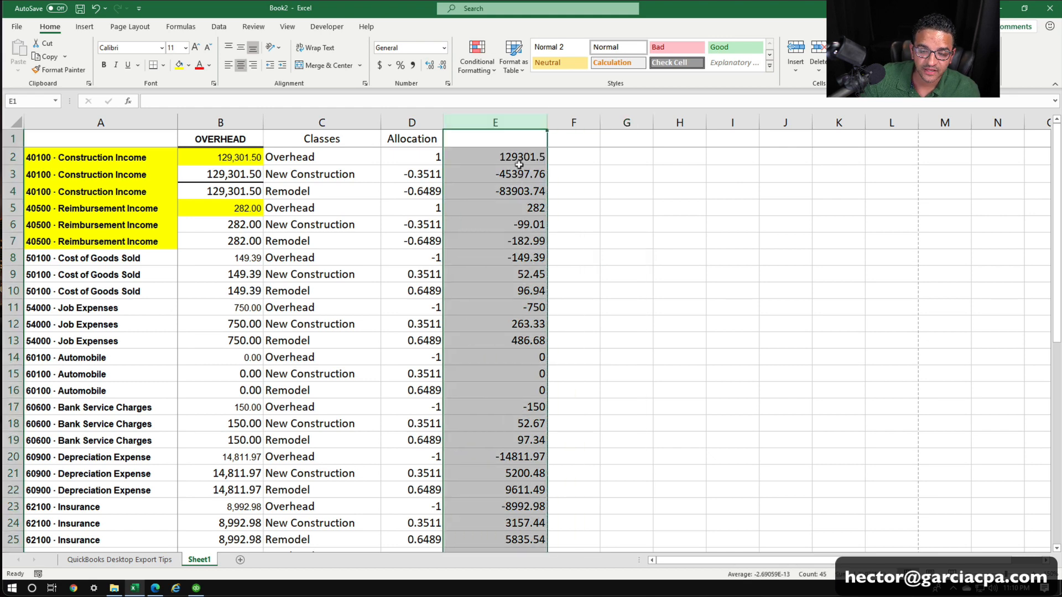
pyautogui.click(645, 321)
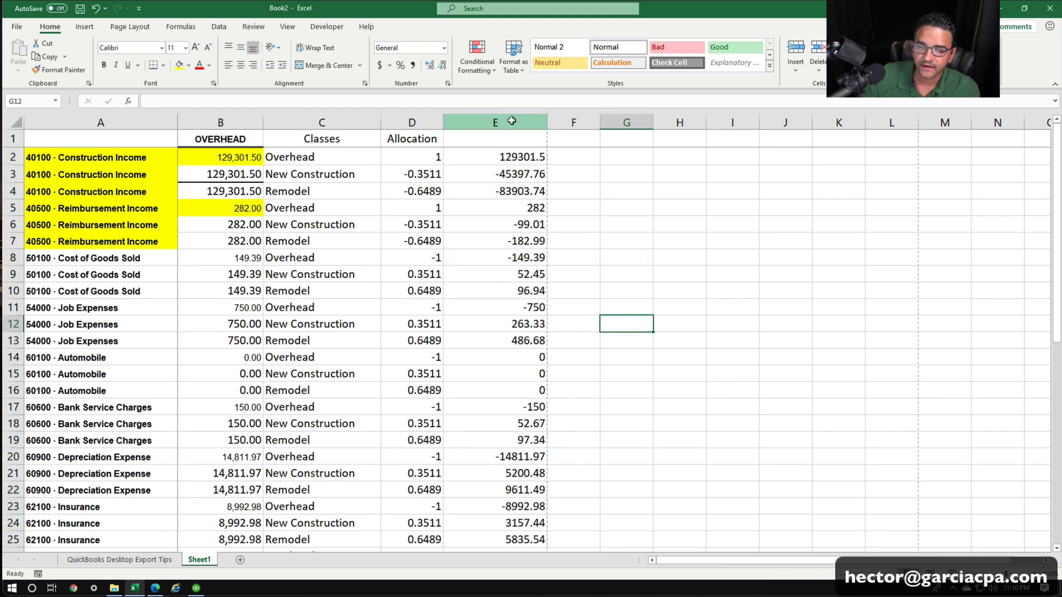
# Copy column E and paste it over itself as values only.
pyautogui.rightClick(520, 127)
pyautogui.click(548, 154)
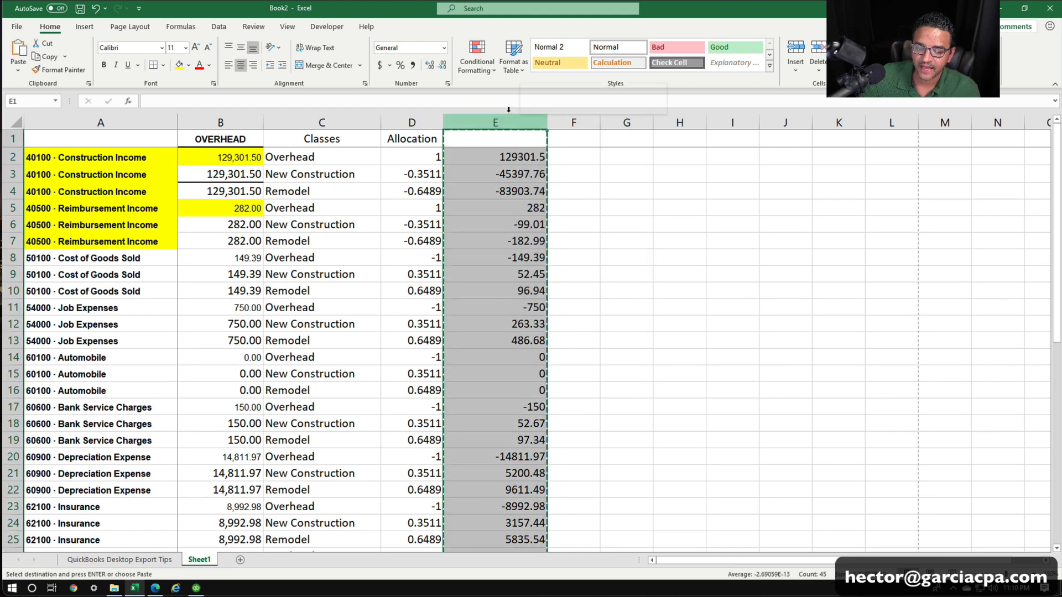
pyautogui.rightClick(522, 125)
pyautogui.click(566, 188)
pyautogui.click(676, 354)
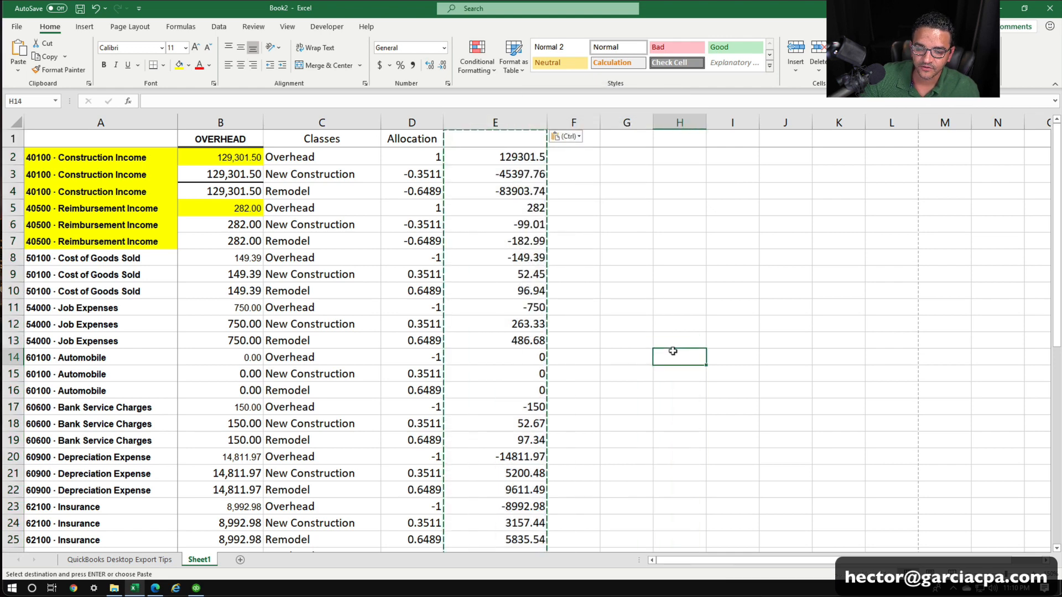
# Delete the Allocation and OVERHEAD columns, keeping only the account, class and amount columns.
pyautogui.click(398, 123)
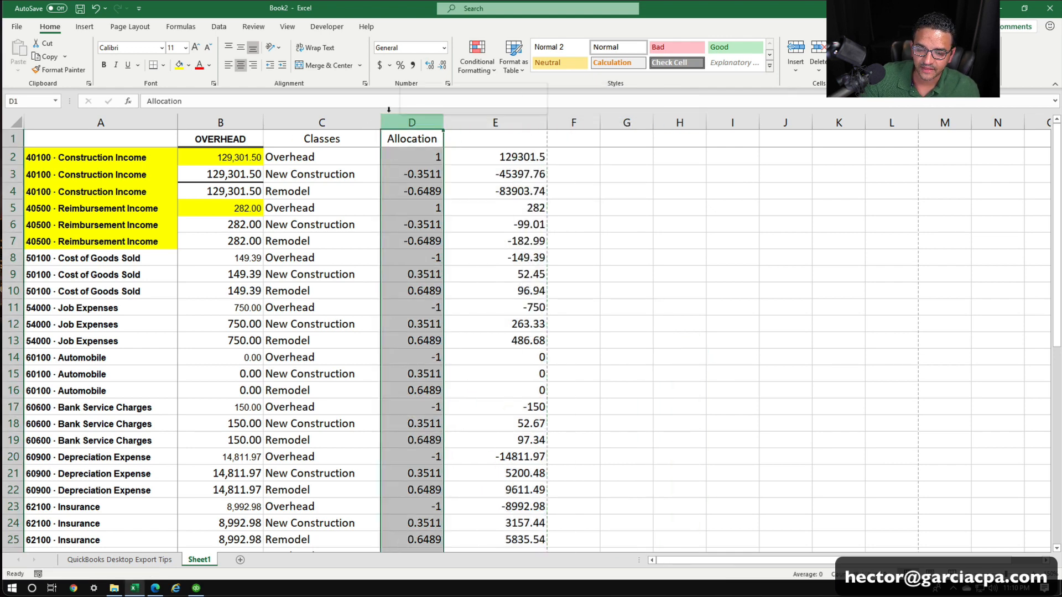
pyautogui.rightClick(402, 125)
pyautogui.click(431, 229)
pyautogui.click(564, 241)
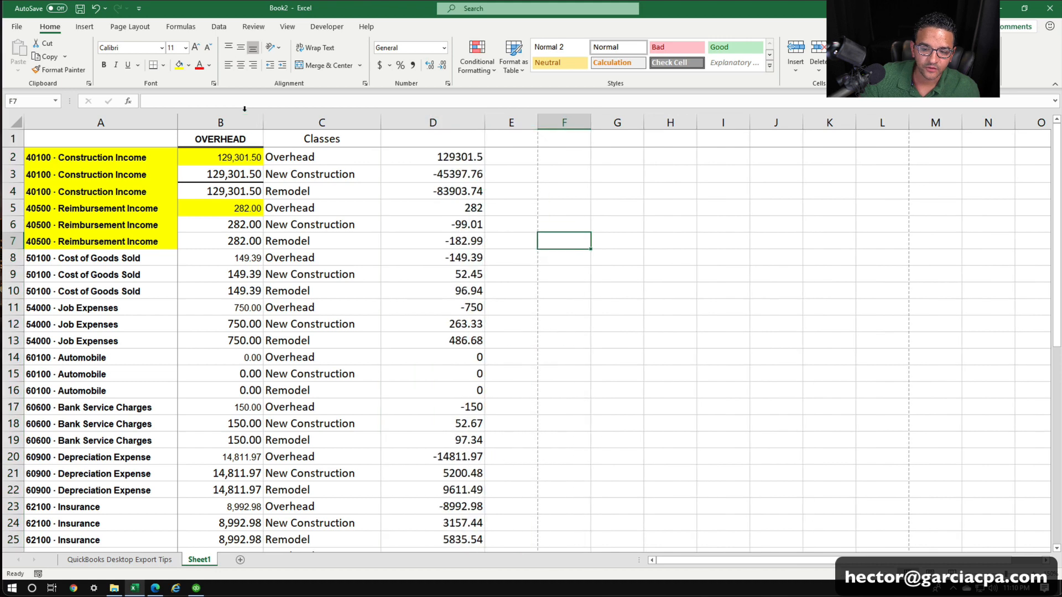
pyautogui.click(221, 123)
pyautogui.rightClick(231, 125)
pyautogui.click(259, 229)
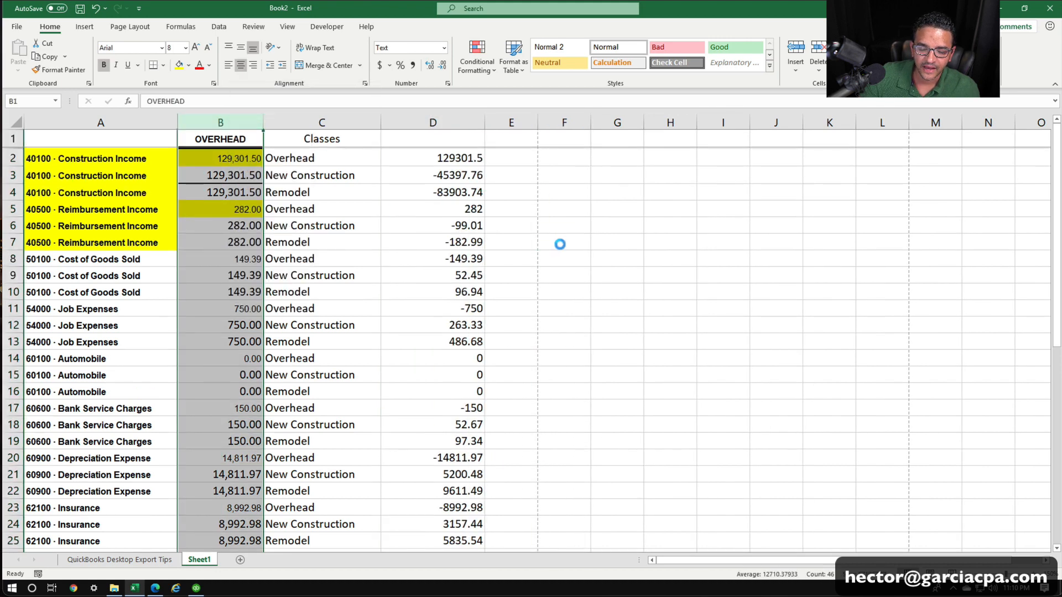
pyautogui.click(577, 253)
pyautogui.click(80, 108)
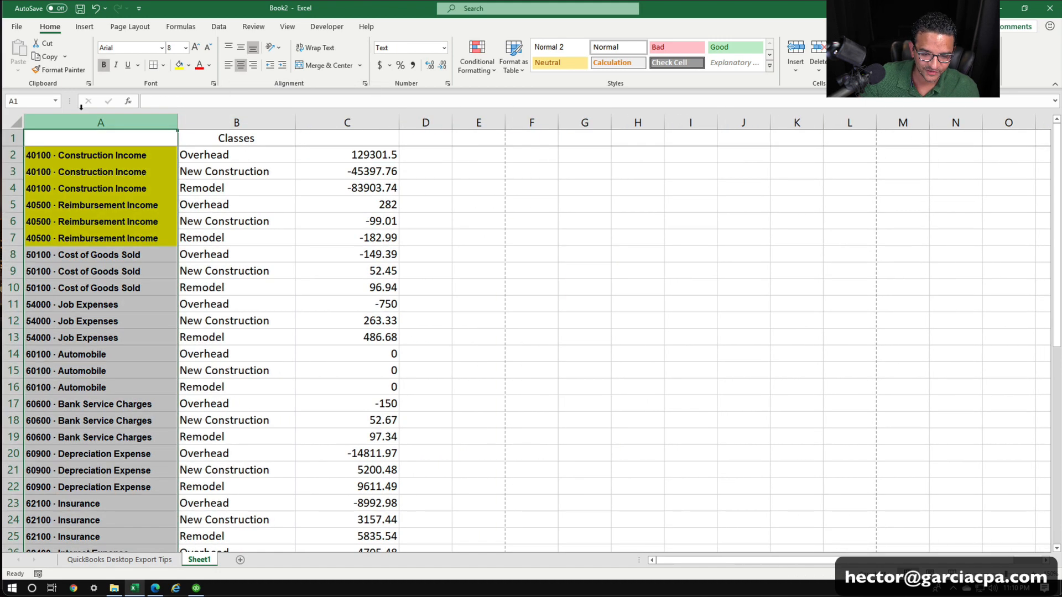
pyautogui.click(209, 118)
pyautogui.click(326, 119)
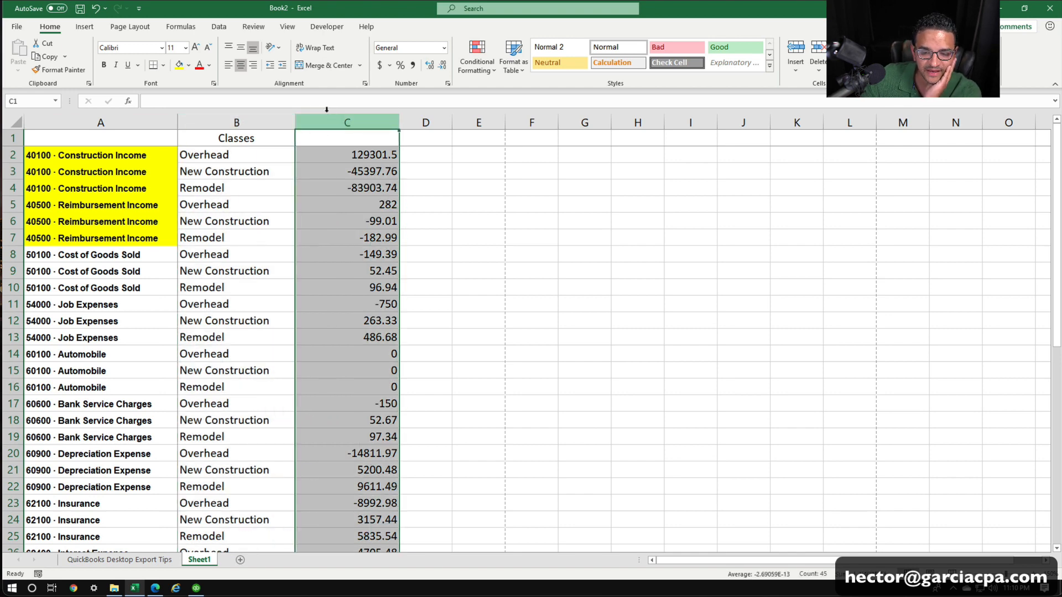
pyautogui.click(636, 287)
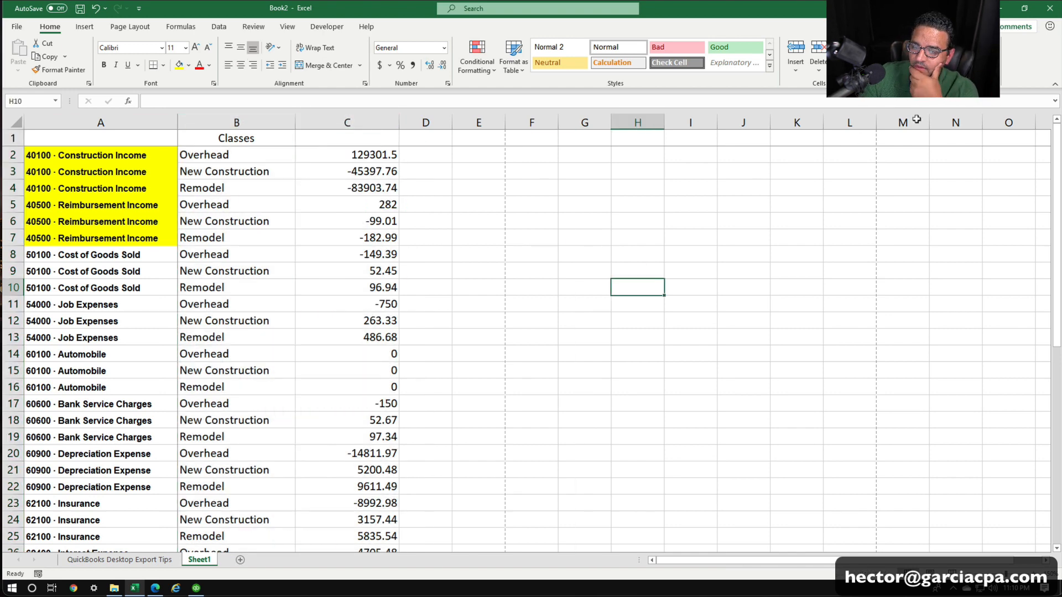
# Open the Multi Line - Journal Entry to IIF Single Amount column workbook from the JOURNAL ENTRY MACRO folder.
pyautogui.click(999, 8)
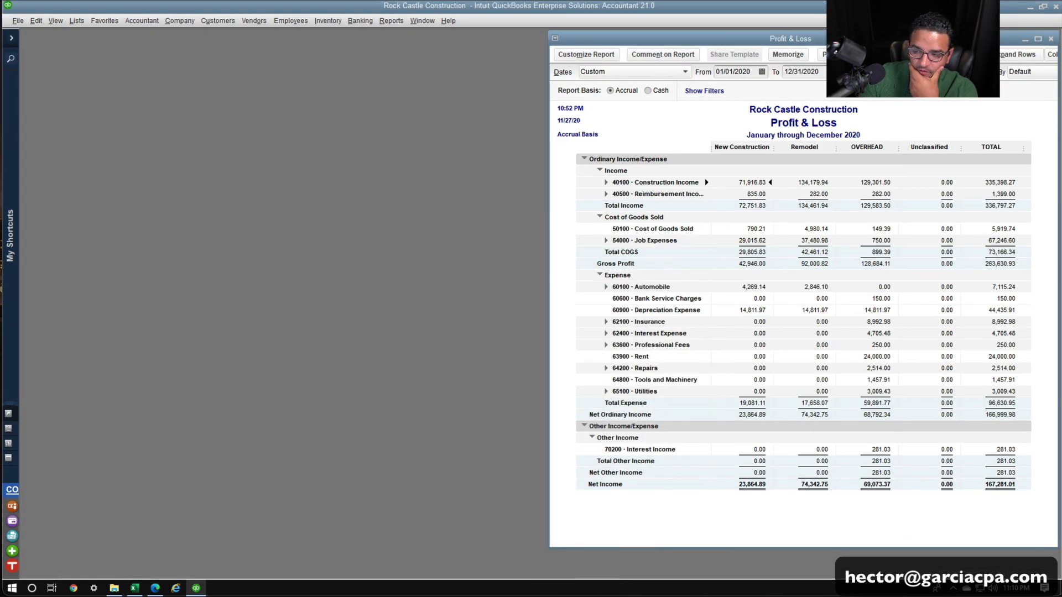
pyautogui.click(1029, 8)
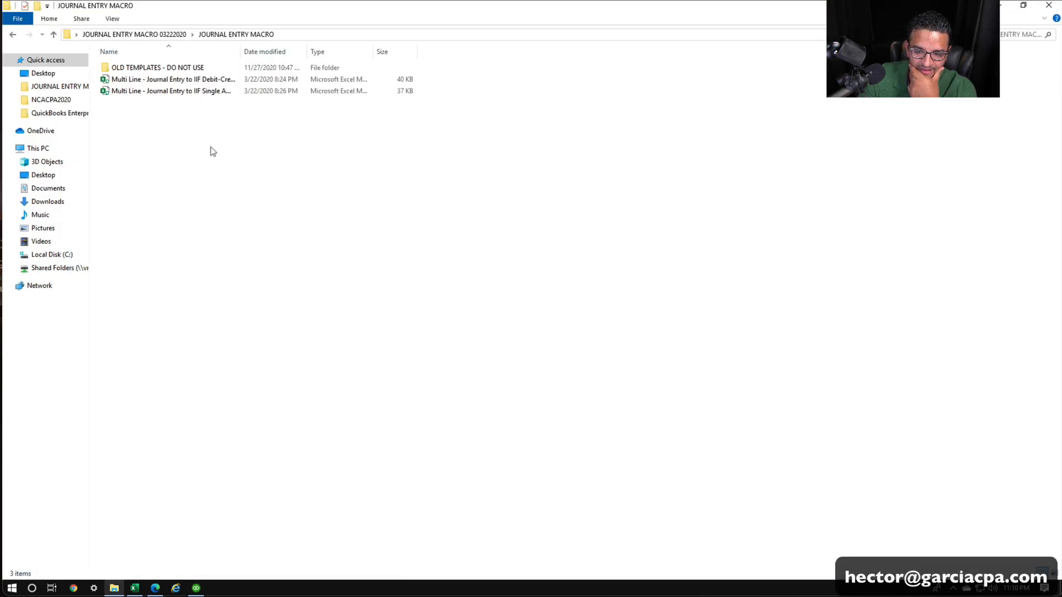
pyautogui.doubleClick(225, 91)
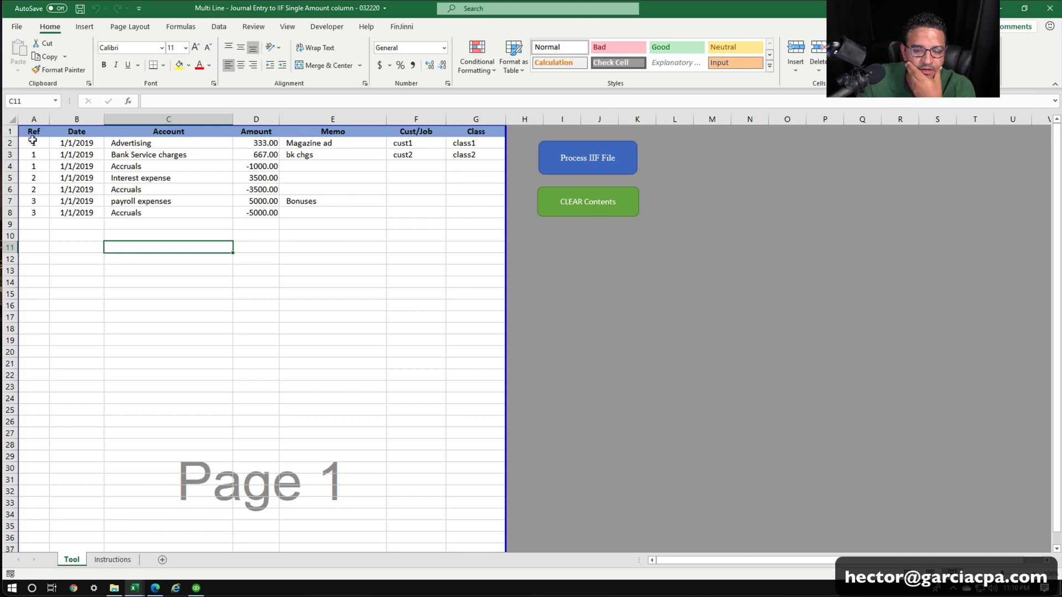
# Clear the sample journal entry contents in A2:G8 of the Tool sheet.
pyautogui.moveTo(32, 141); pyautogui.dragTo(450, 210)
pyautogui.rightClick(424, 208)
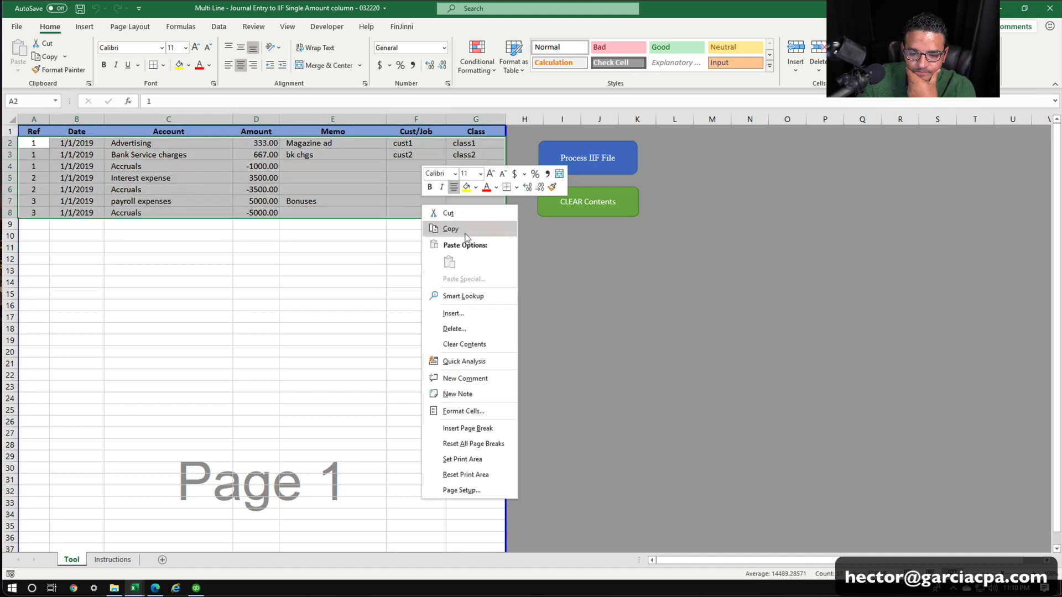
pyautogui.click(463, 344)
pyautogui.click(219, 474)
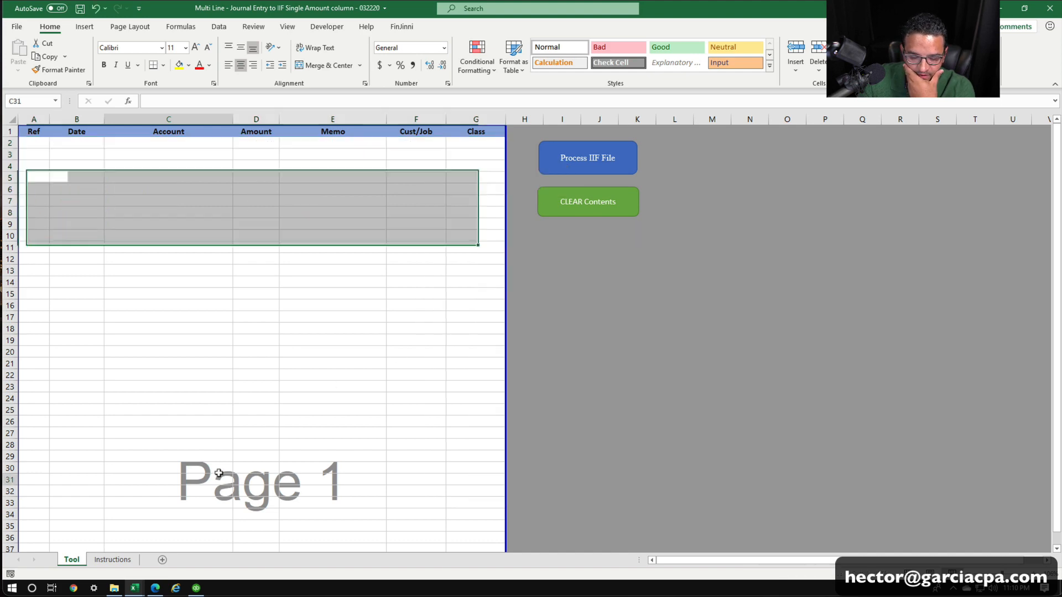
# Check the Profit & Loss report in QuickBooks and enter Date 12/31/2020 and Ref 1 in row 2 of the journal entry template.
pyautogui.click(196, 588)
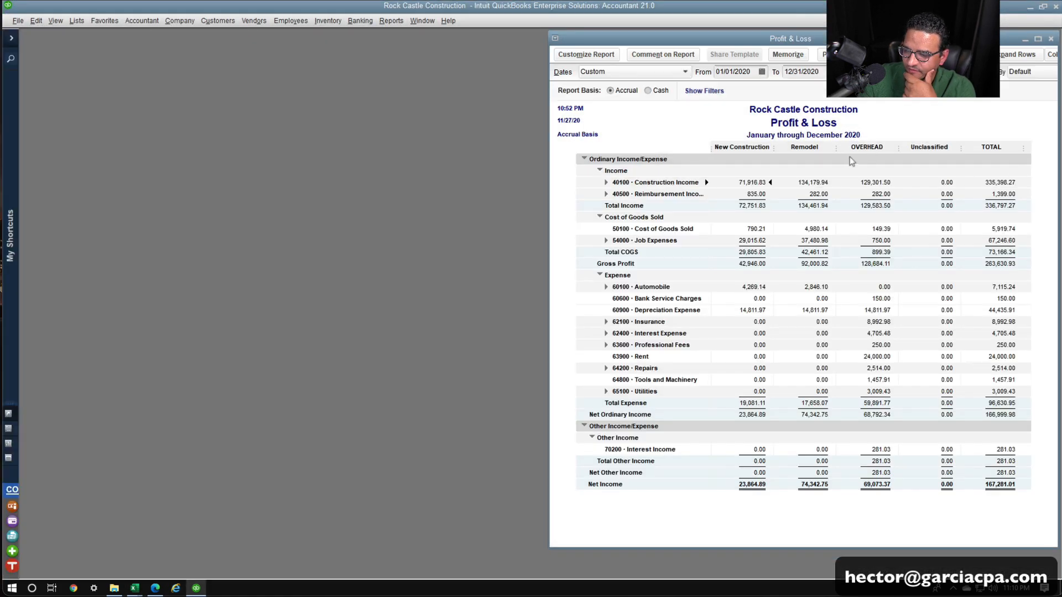
pyautogui.click(135, 588)
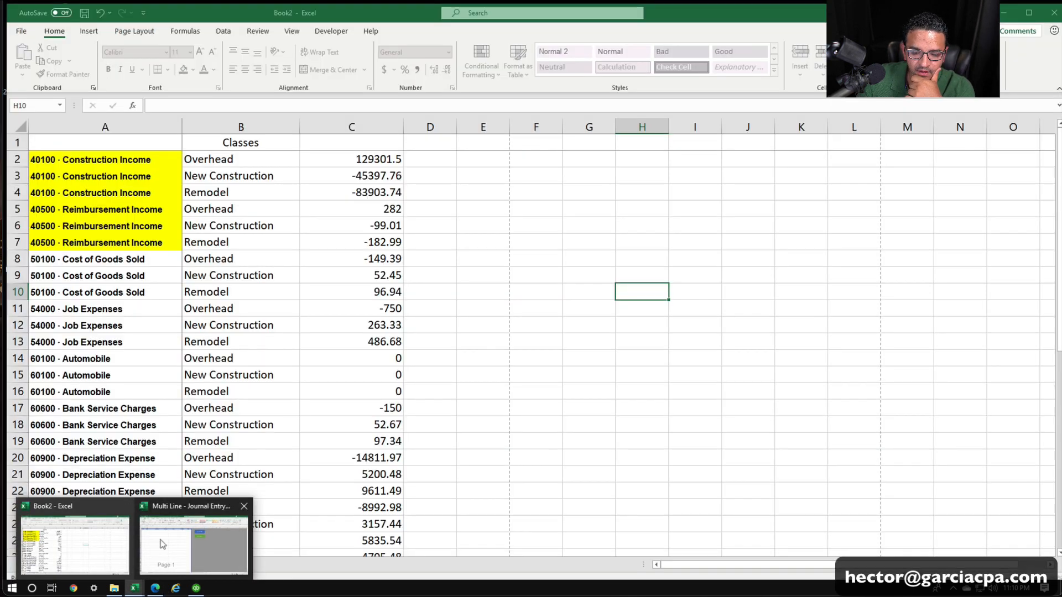
pyautogui.click(191, 545)
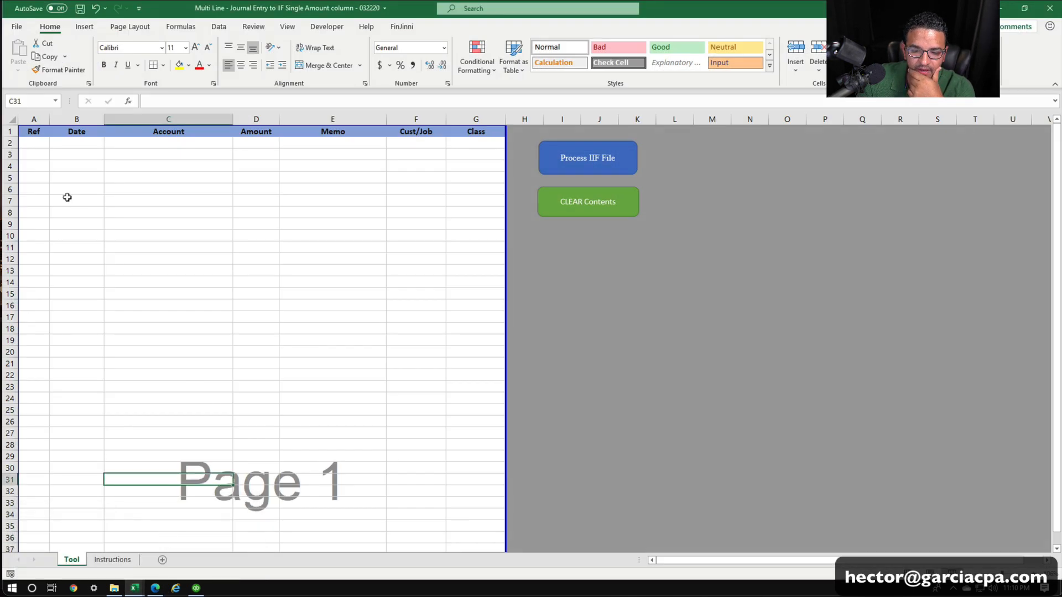
pyautogui.click(78, 147)
pyautogui.write('12/31/2020')
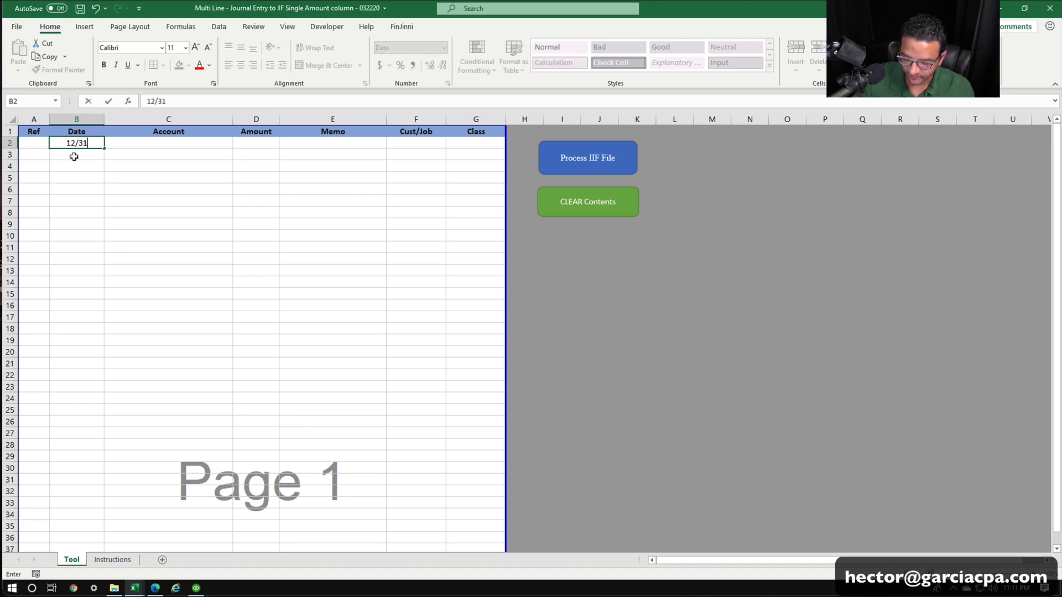
pyautogui.press('Return')
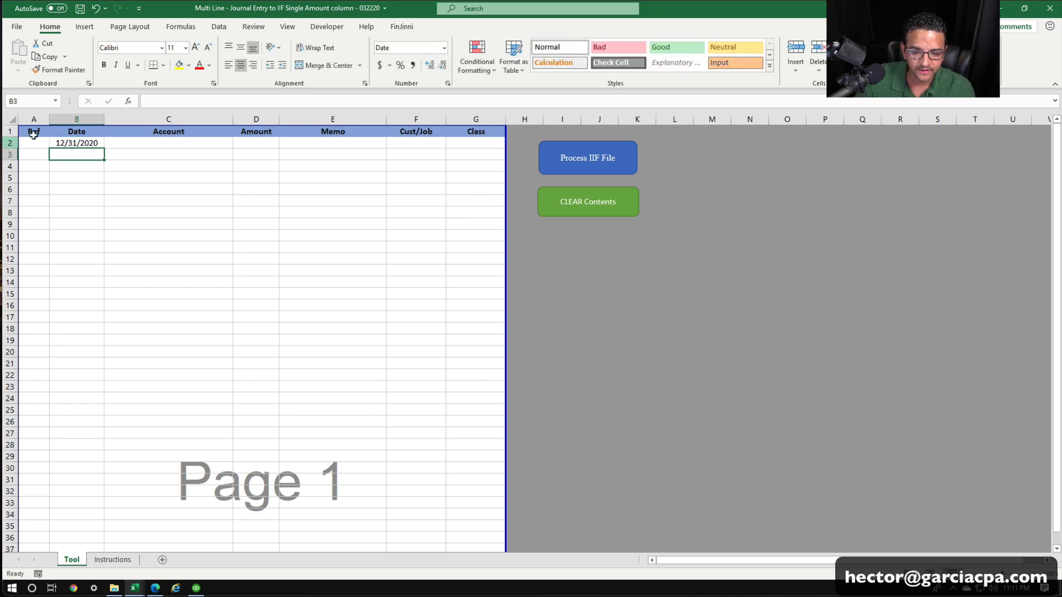
pyautogui.click(32, 142)
pyautogui.write('1')
pyautogui.press('Return')
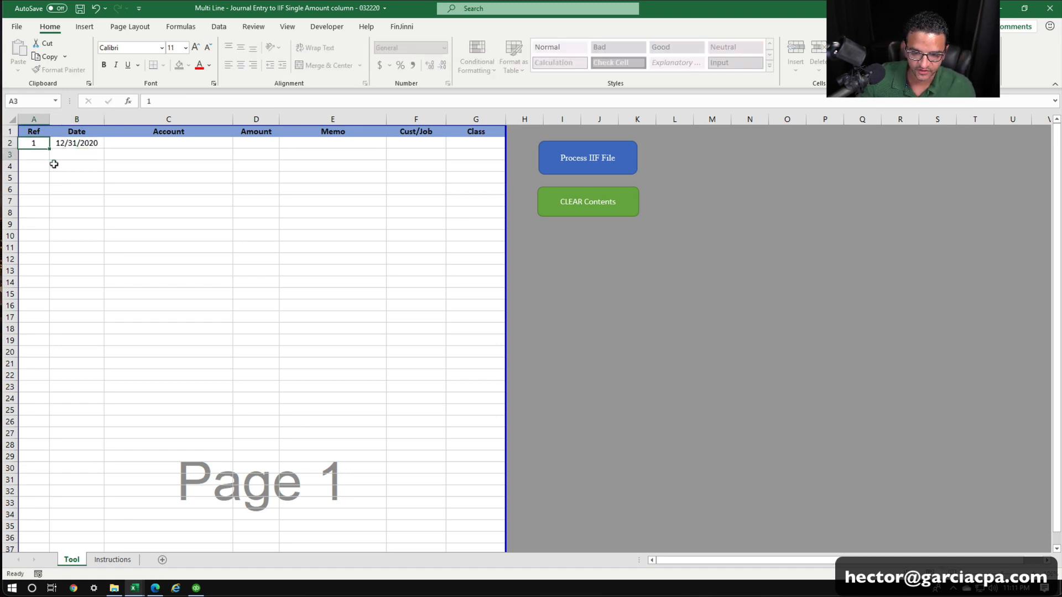
# Check the Account, Amount and Class columns of the template and switch back to the Book2 workbook.
pyautogui.click(171, 141)
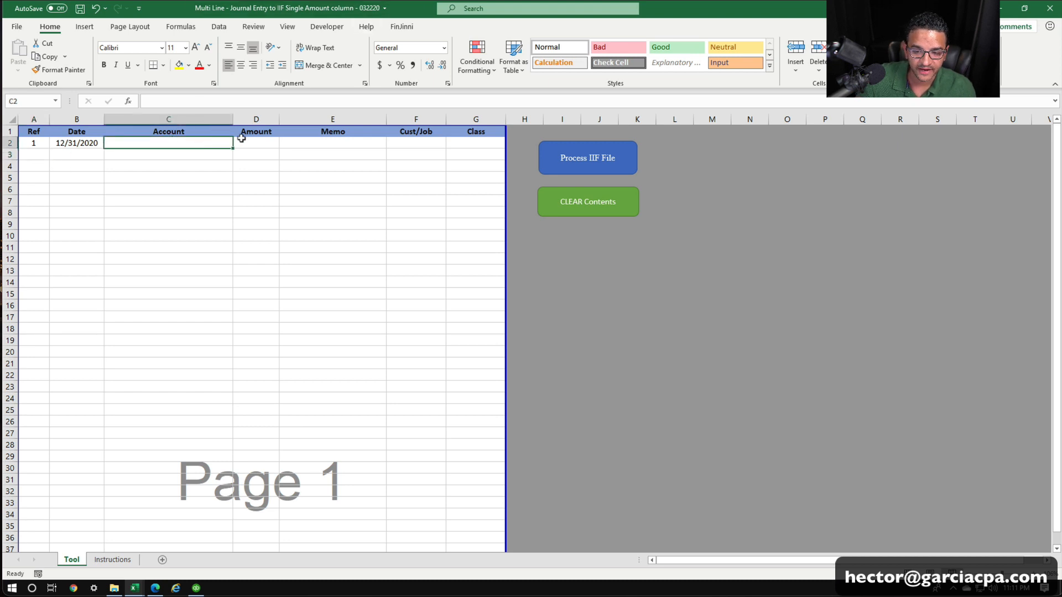
pyautogui.click(252, 139)
pyautogui.click(477, 143)
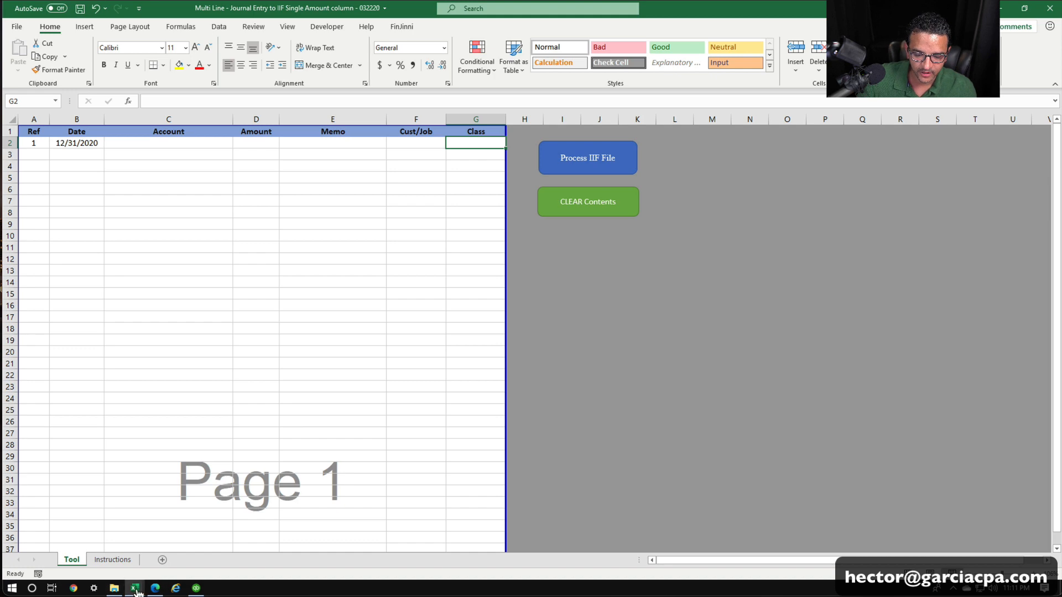
pyautogui.moveTo(134, 588)
pyautogui.click(61, 542)
pyautogui.click(419, 205)
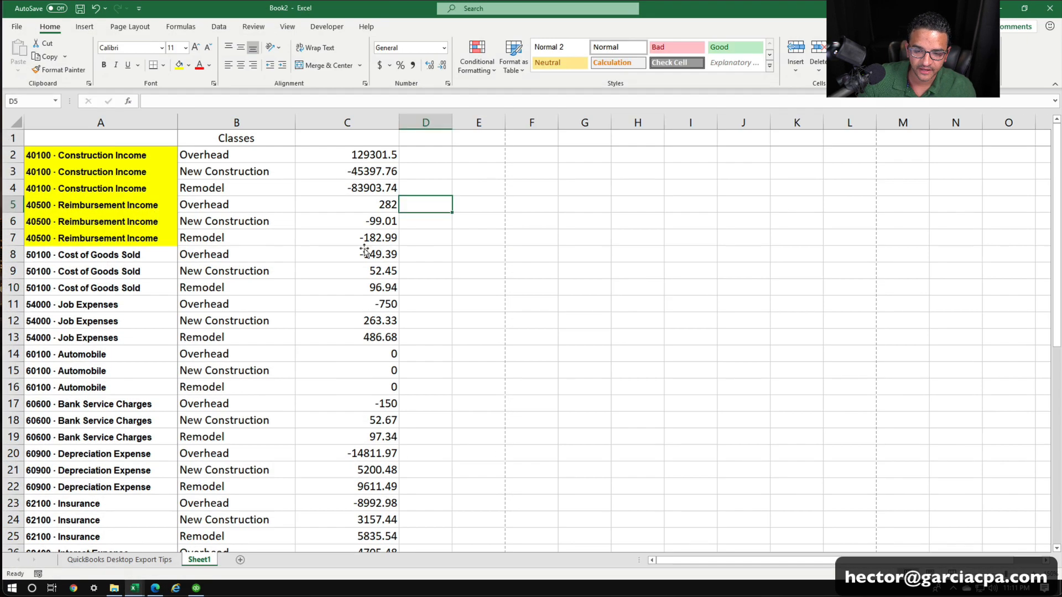
# Examine the numbered account names in column A through the last Interest Income row.
pyautogui.click(88, 167)
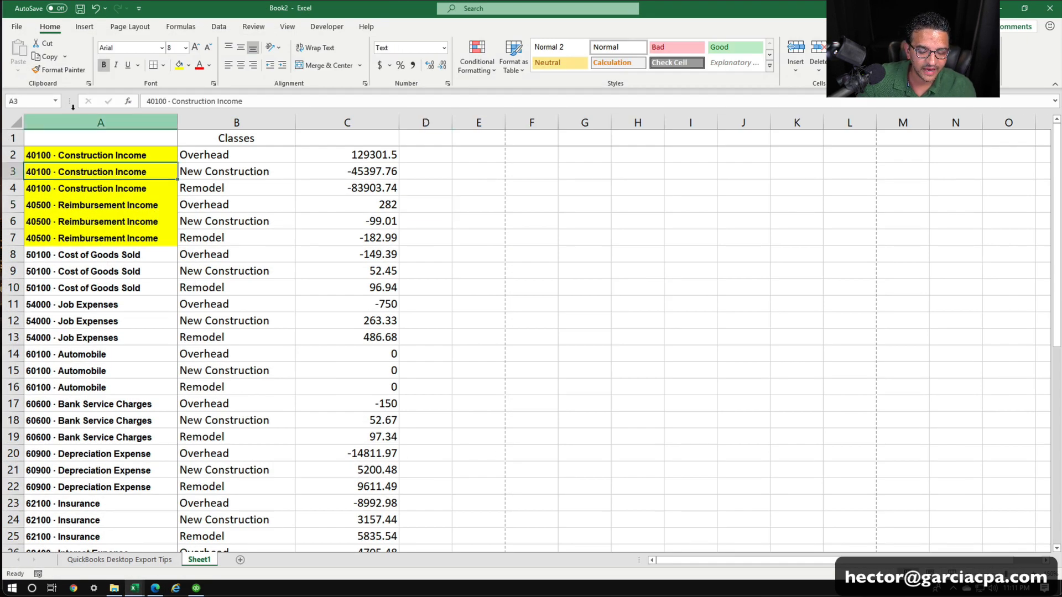
pyautogui.click(100, 202)
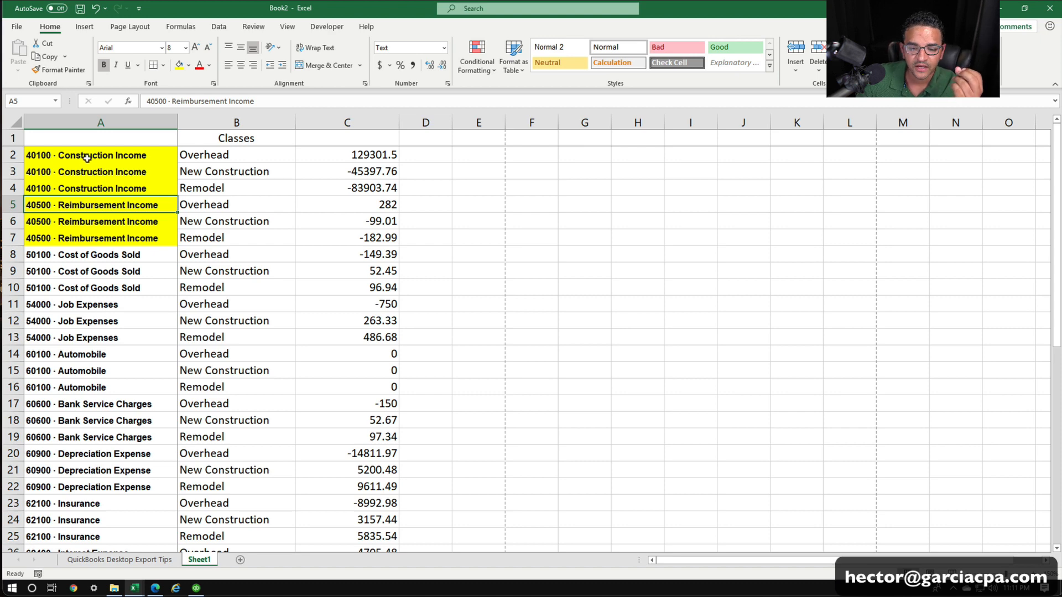
pyautogui.click(87, 118)
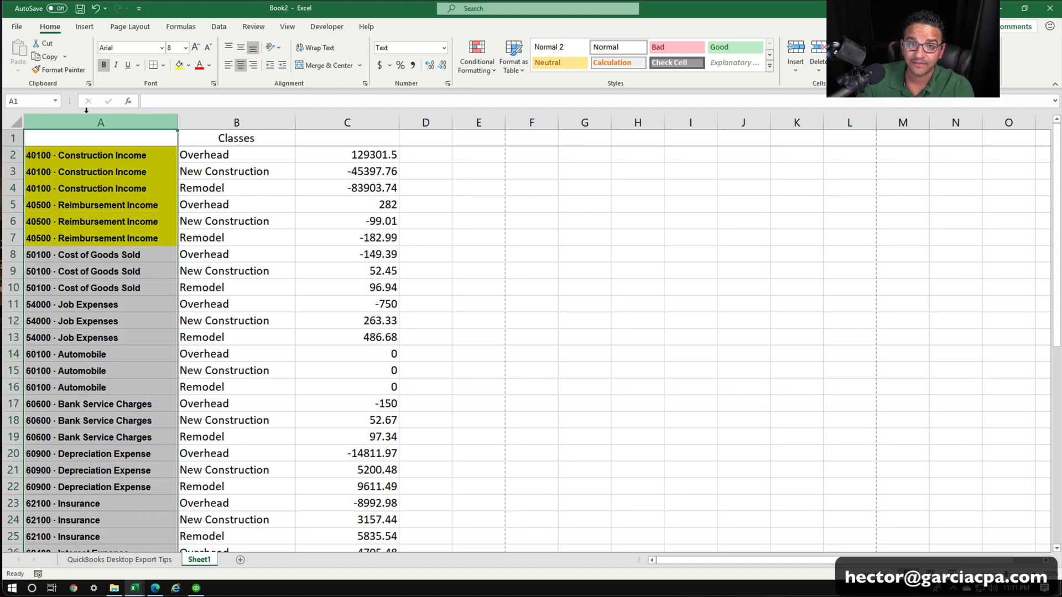
pyautogui.scroll(-13, 150, 337)
pyautogui.scroll(4, 153, 340)
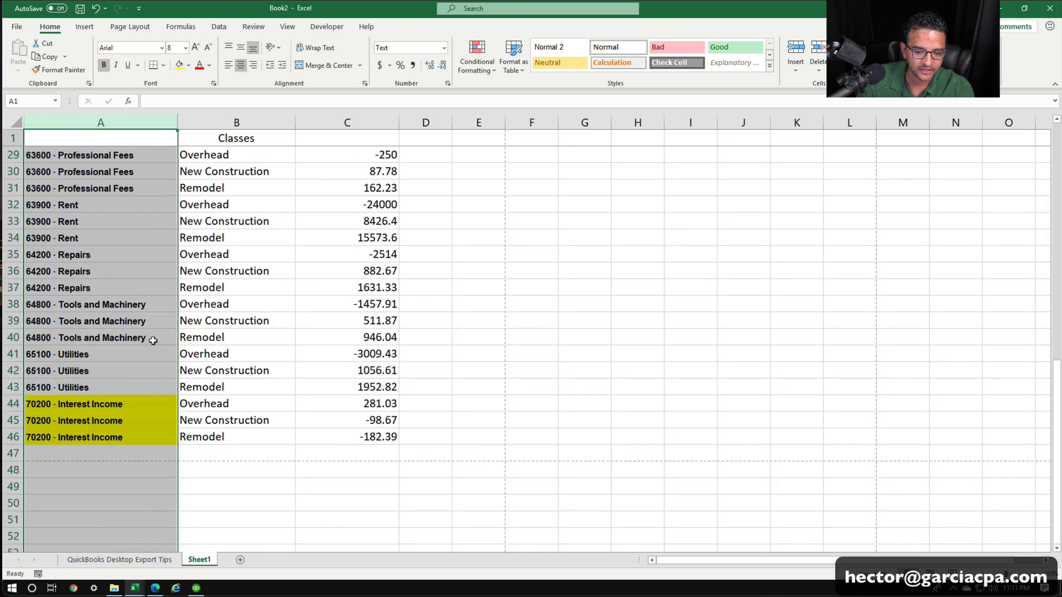
pyautogui.scroll(9, 152, 340)
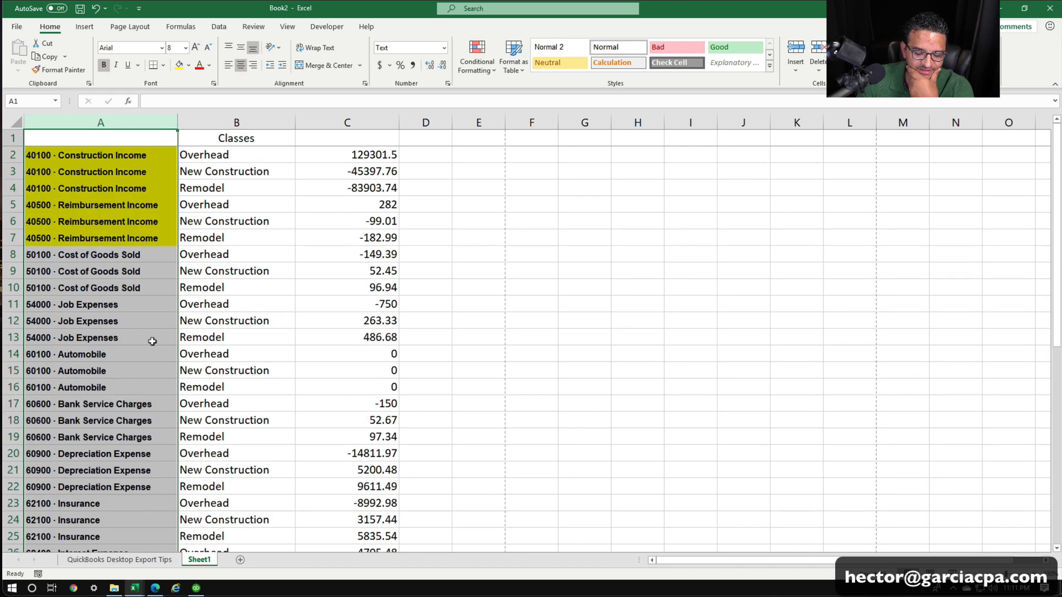
# Replace all " · *" in column A of Sheet1 with nothing, leaving only the account numbers.
pyautogui.click(86, 166)
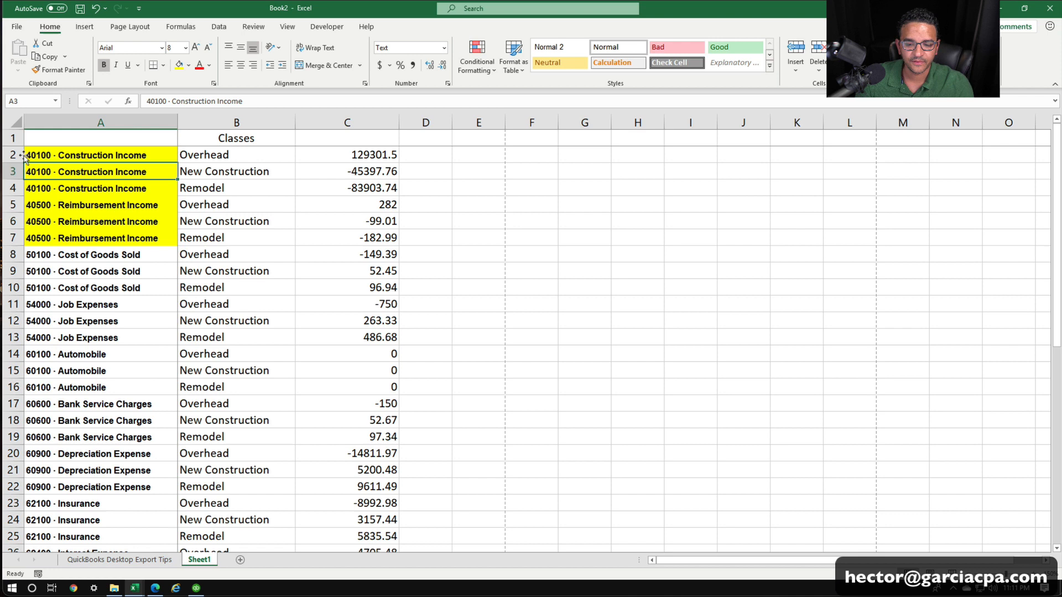
pyautogui.click(65, 146)
pyautogui.click(172, 101)
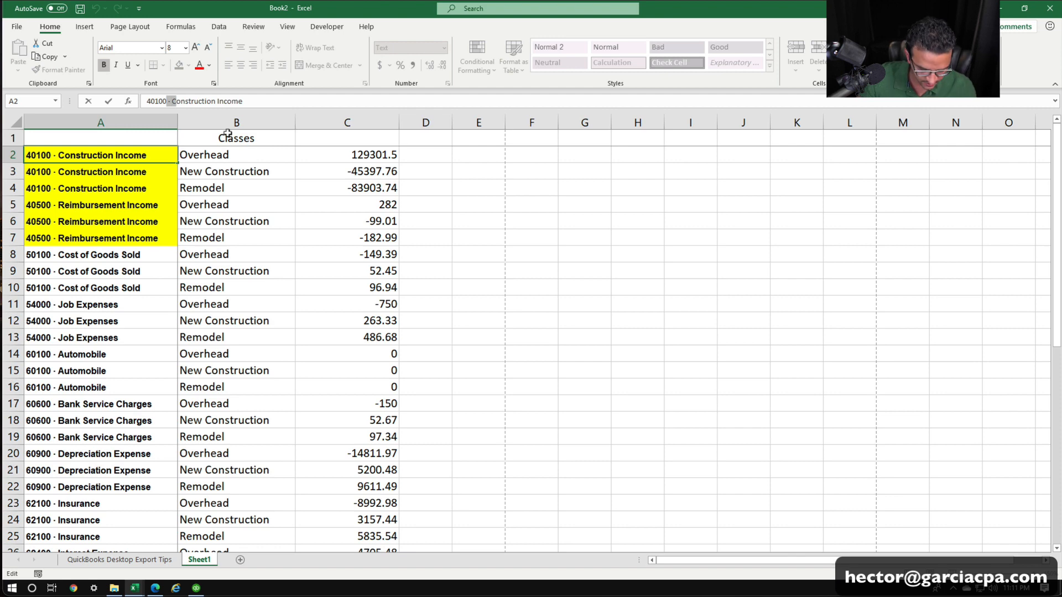
pyautogui.press('Escape')
pyautogui.click(101, 116)
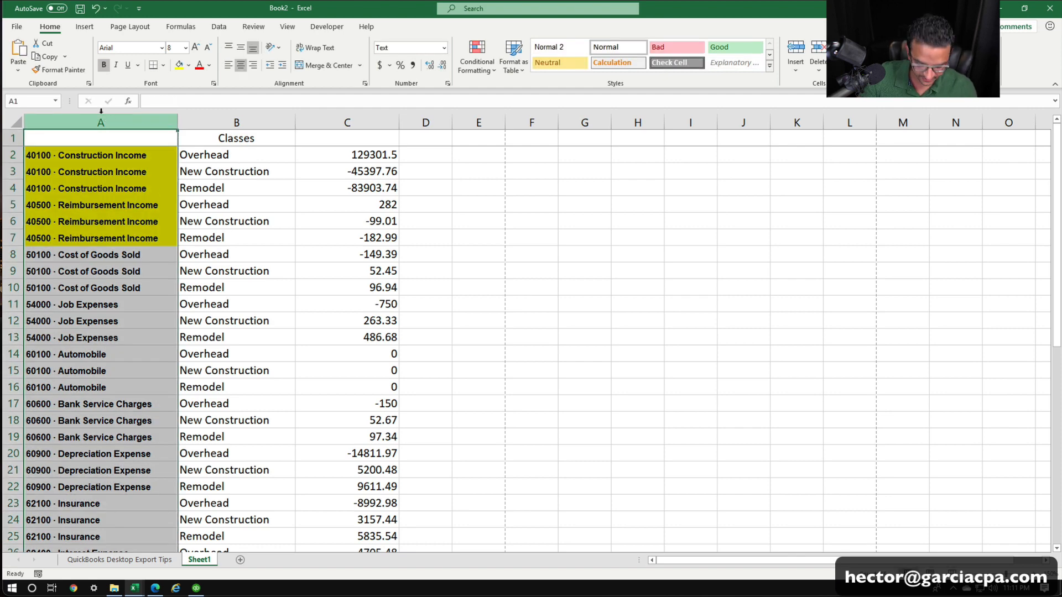
pyautogui.hotkey('ctrl', 'f')
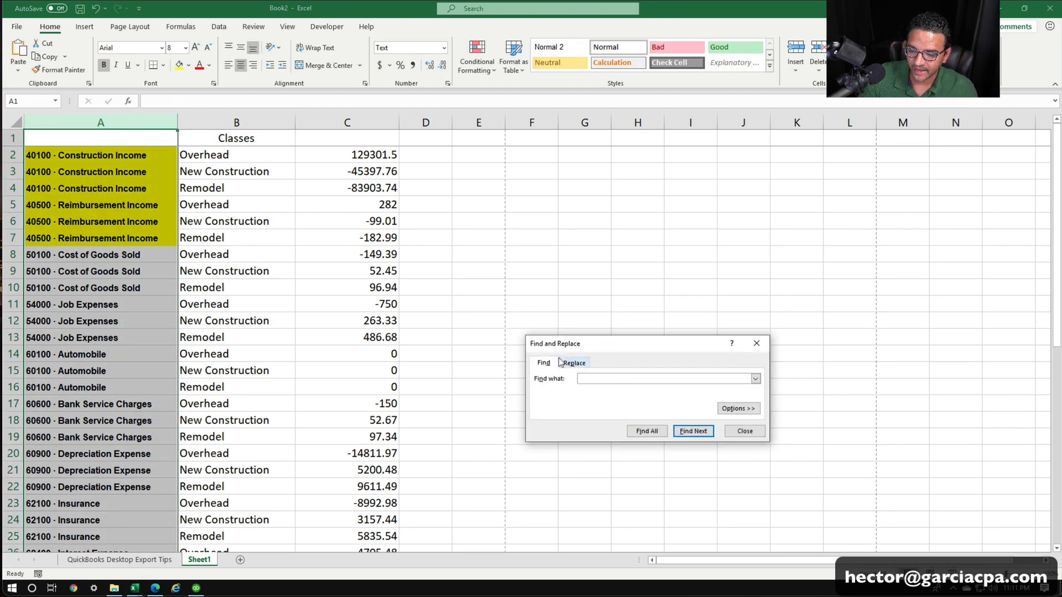
pyautogui.click(575, 364)
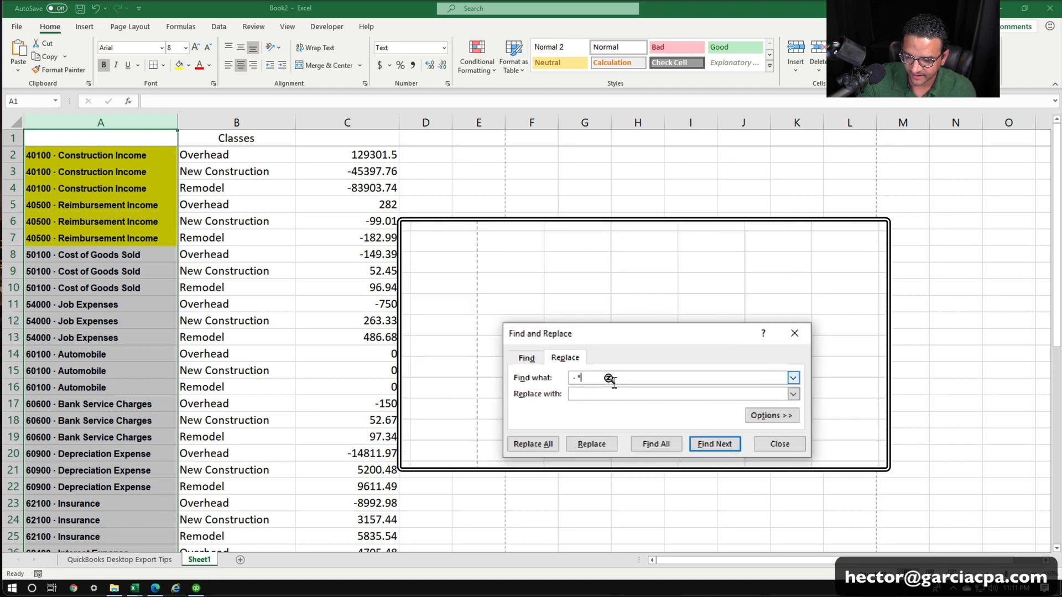
pyautogui.click(546, 431)
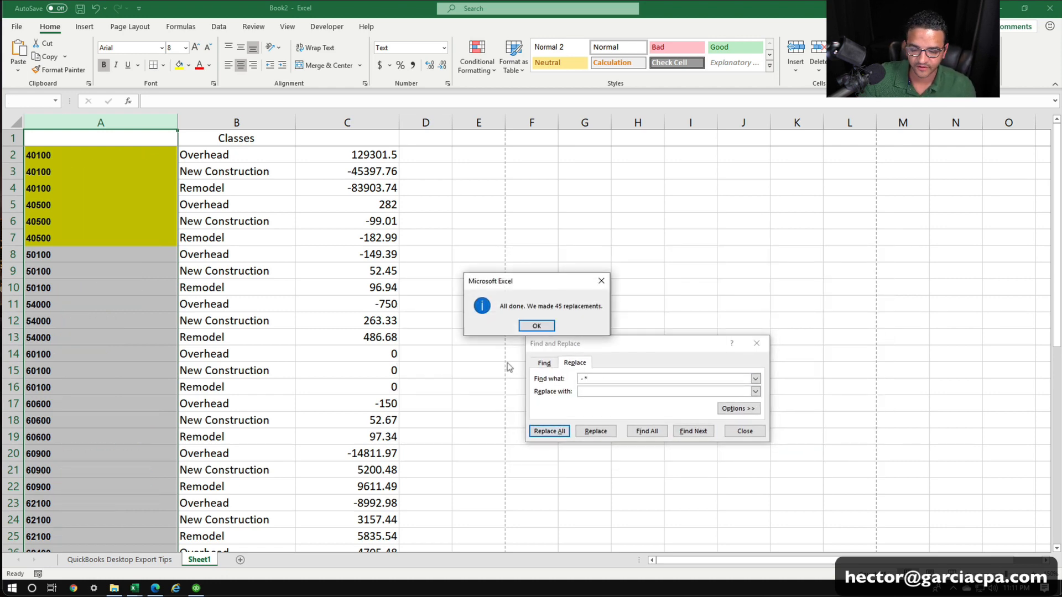
pyautogui.click(536, 326)
pyautogui.click(745, 430)
pyautogui.click(506, 260)
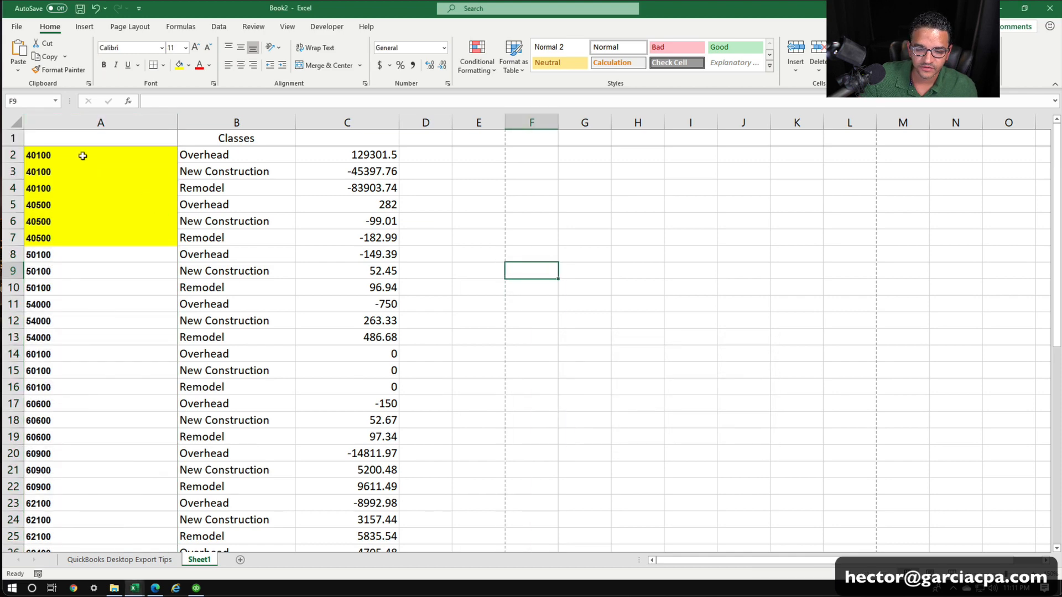
# Copy the account numbers in A2:A46 of Book2 into the Account column of the journal entry template, starting at C2.
pyautogui.moveTo(83, 157); pyautogui.dragTo(88, 481)
pyautogui.scroll(-6, 90, 483)
pyautogui.scroll(-7, 89, 483)
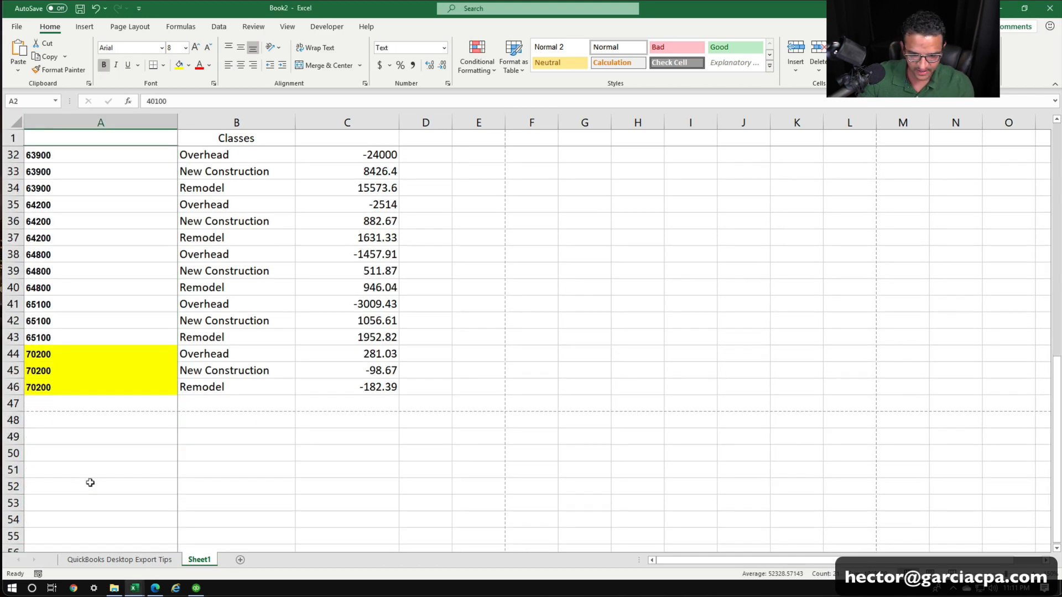
pyautogui.scroll(13, 90, 481)
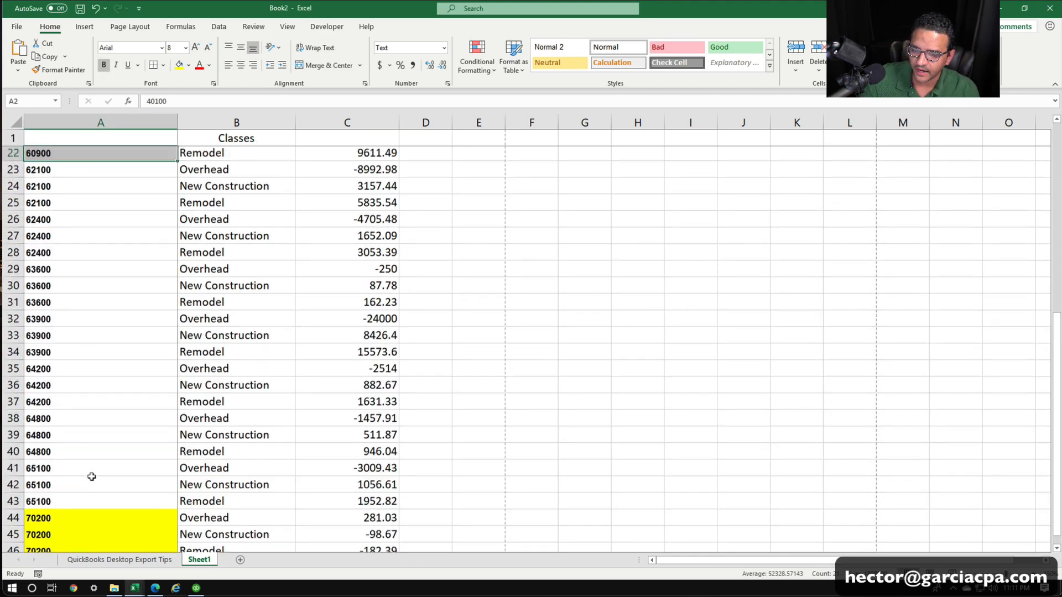
pyautogui.click(72, 154)
pyautogui.moveTo(90, 430); pyautogui.dragTo(94, 539)
pyautogui.moveTo(93, 501); pyautogui.dragTo(91, 499)
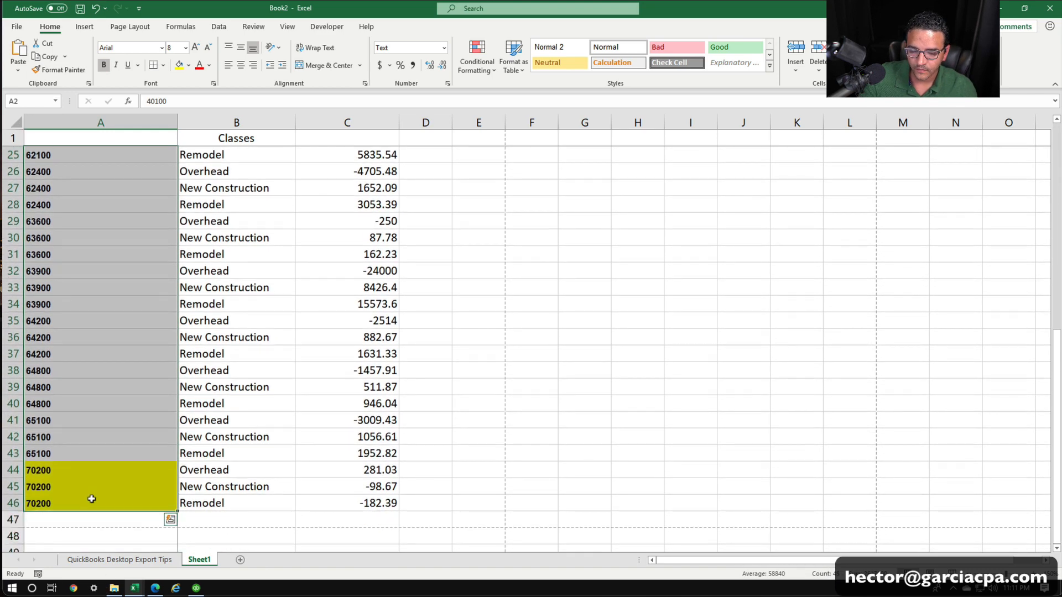
pyautogui.click(134, 587)
pyautogui.click(149, 553)
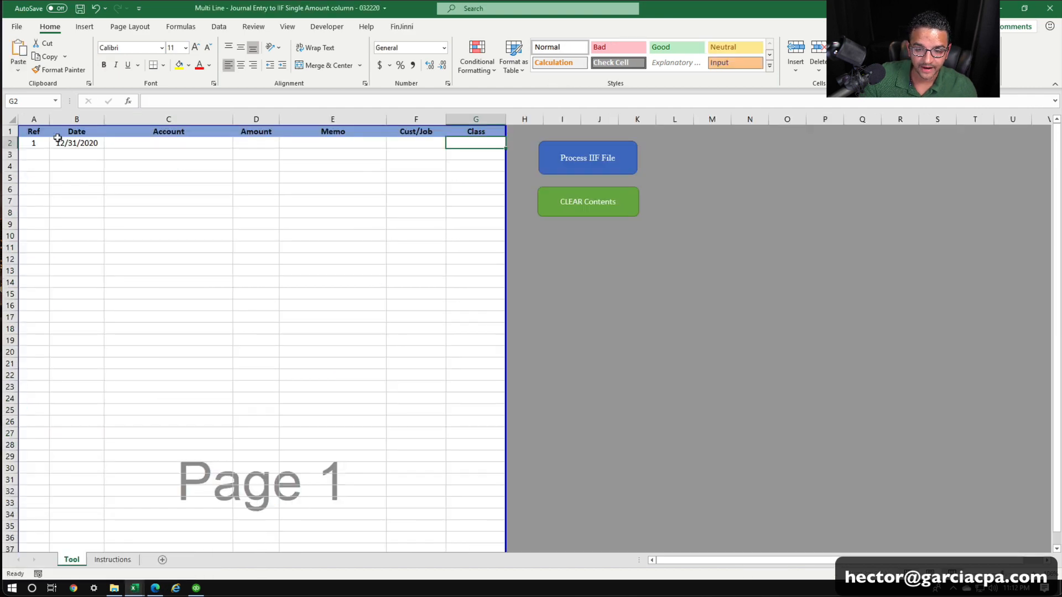
pyautogui.click(191, 143)
pyautogui.hotkey('ctrl', 'v')
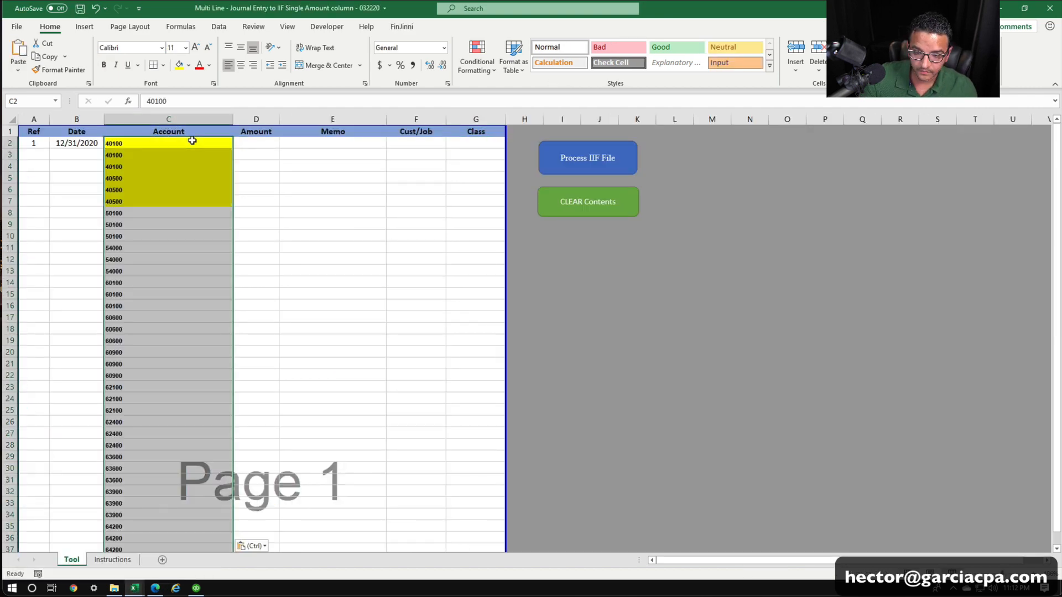
pyautogui.click(187, 236)
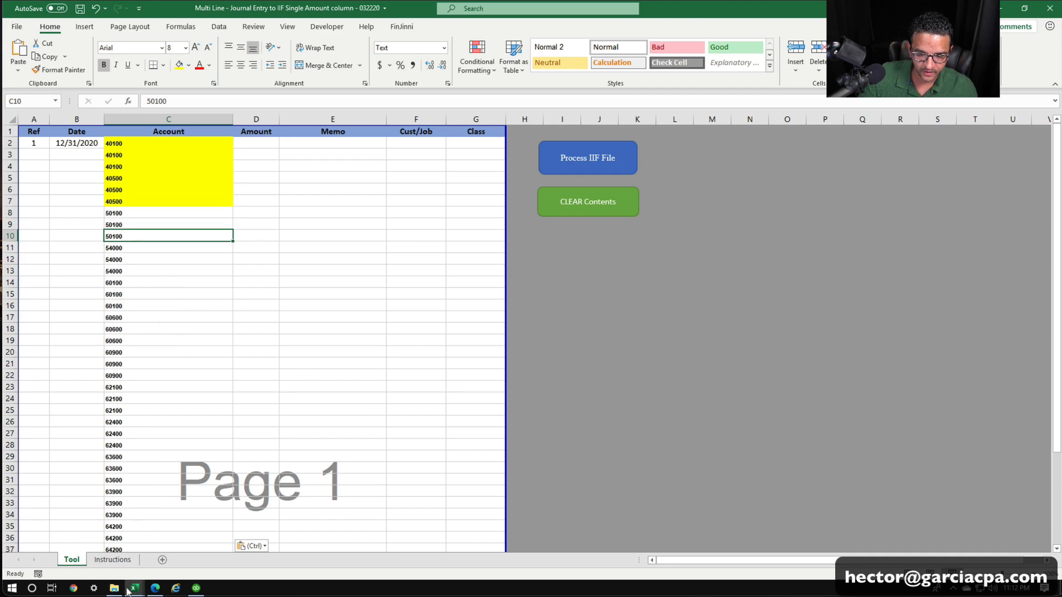
# Switch back to Book2 and copy the allocation amounts in C2:C46.
pyautogui.moveTo(133, 590)
pyautogui.click(84, 539)
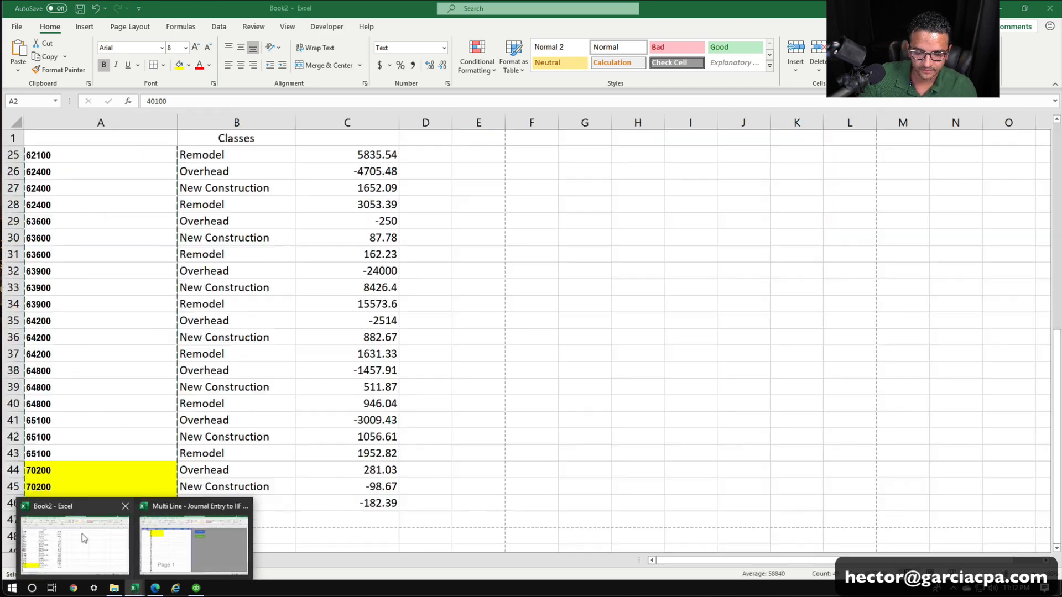
pyautogui.click(375, 281)
pyautogui.moveTo(369, 500); pyautogui.dragTo(382, 157)
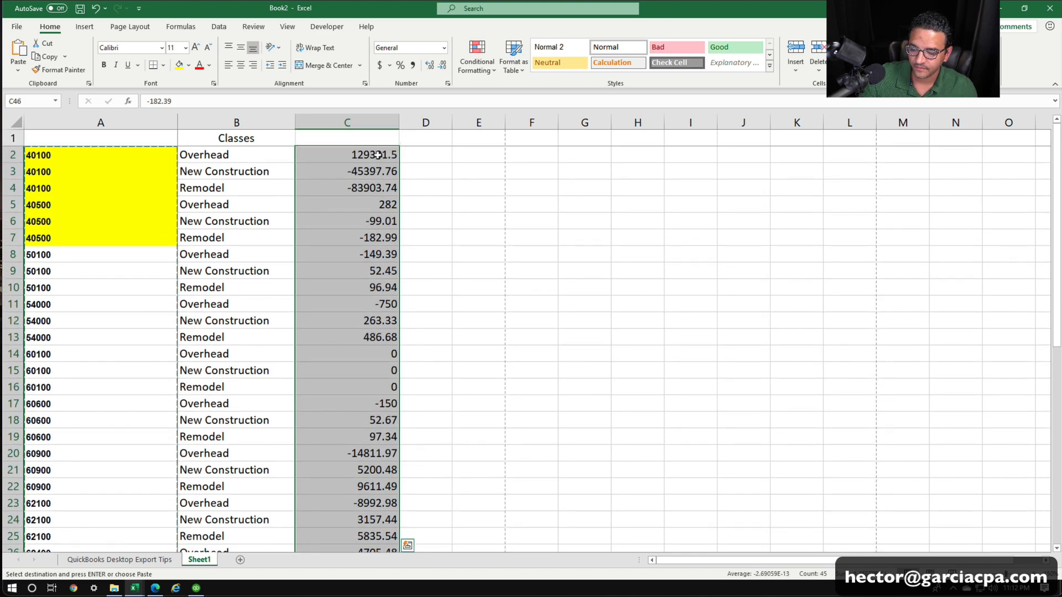
pyautogui.rightClick(383, 160)
pyautogui.click(417, 183)
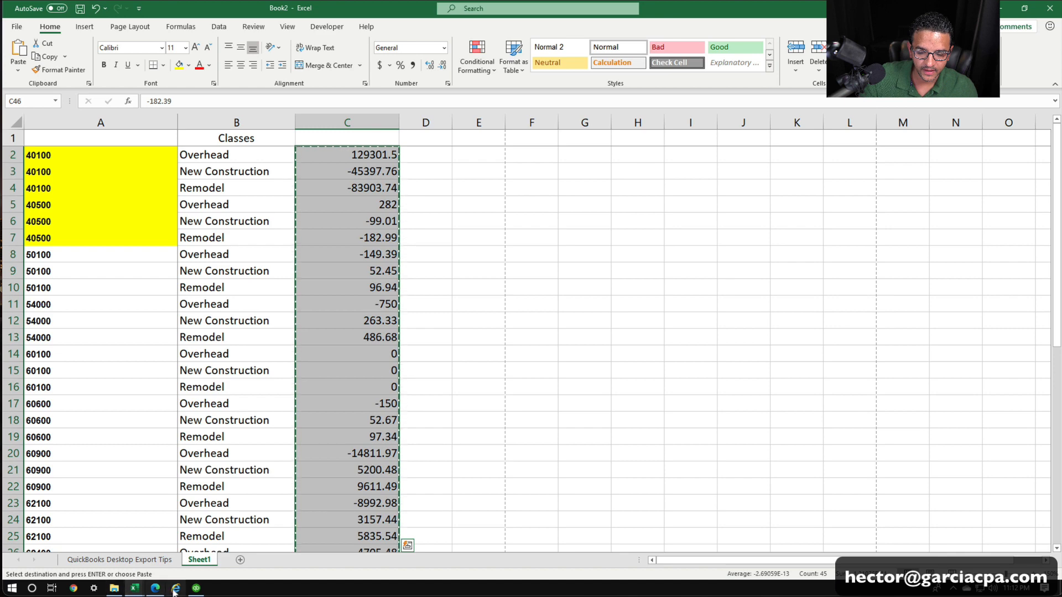
# Paste the copied amounts into the Amount column of the journal entry template, starting at D2.
pyautogui.moveTo(145, 590)
pyautogui.click(145, 528)
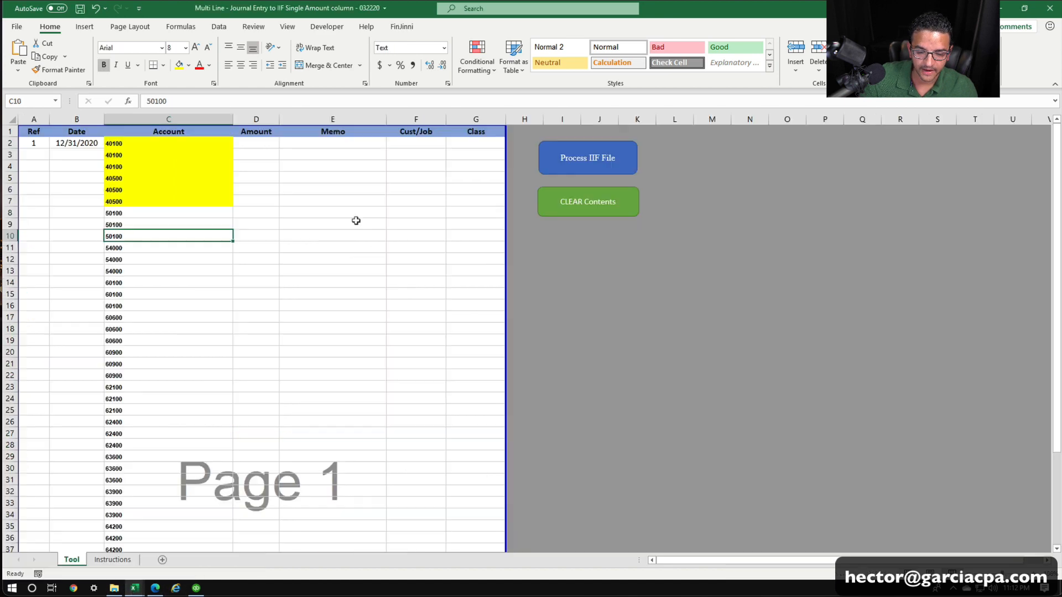
pyautogui.rightClick(239, 143)
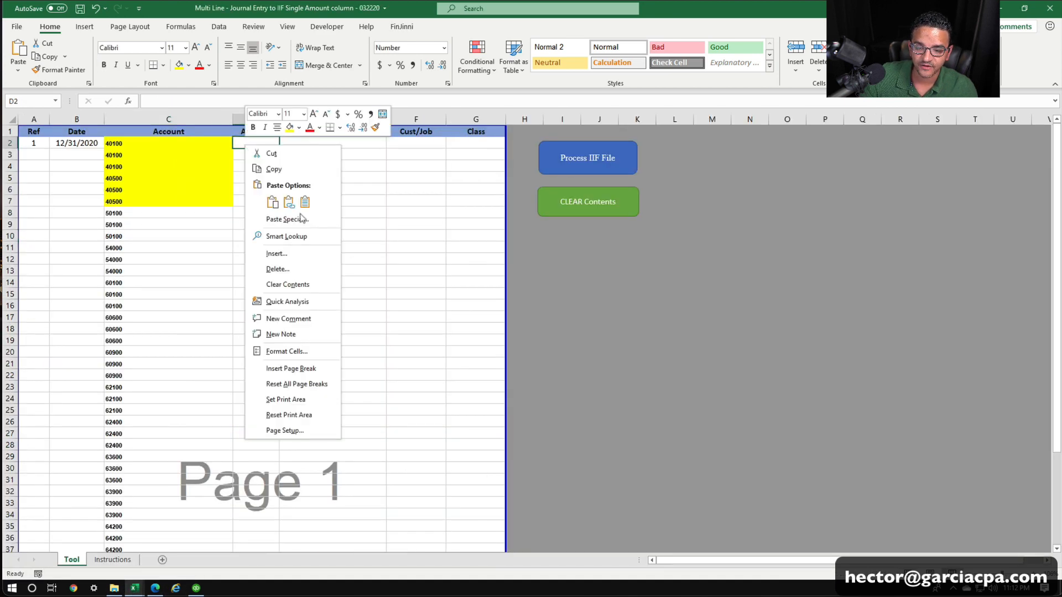
pyautogui.click(280, 220)
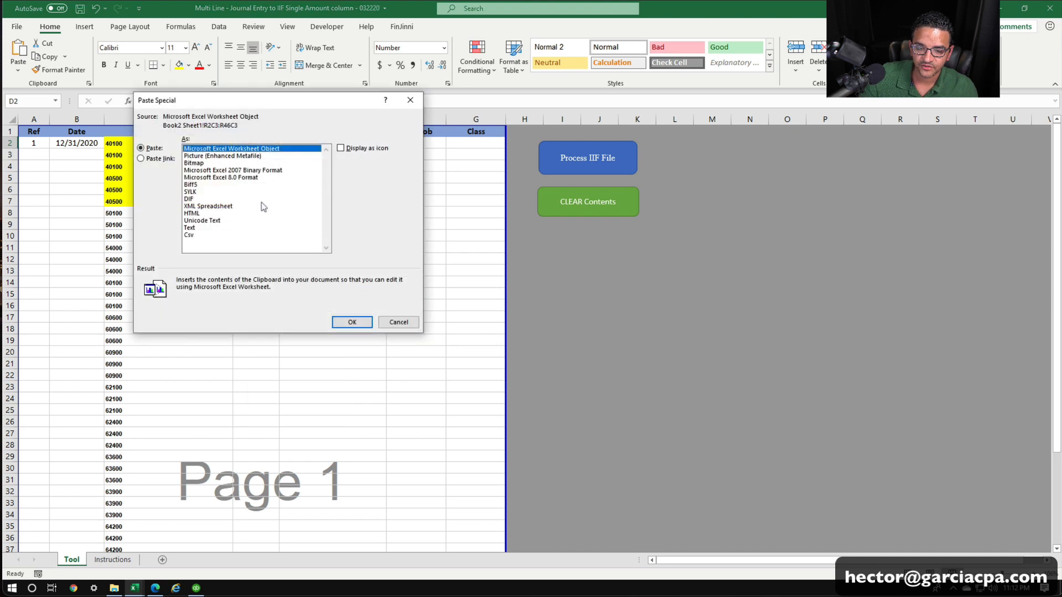
pyautogui.click(396, 322)
pyautogui.click(307, 180)
pyautogui.click(244, 142)
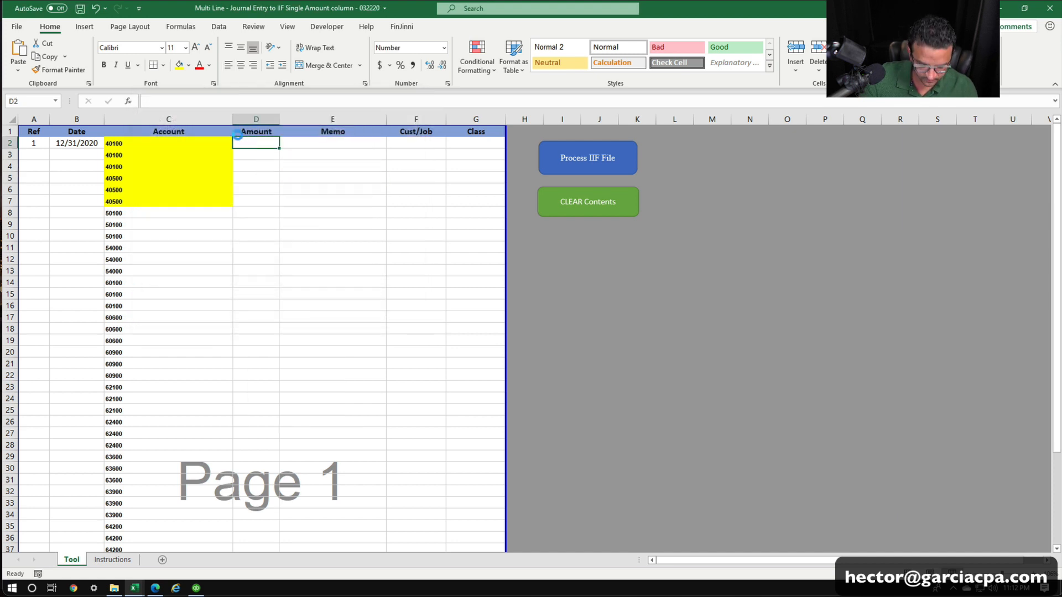
pyautogui.hotkey('ctrl', 'v')
pyautogui.click(338, 246)
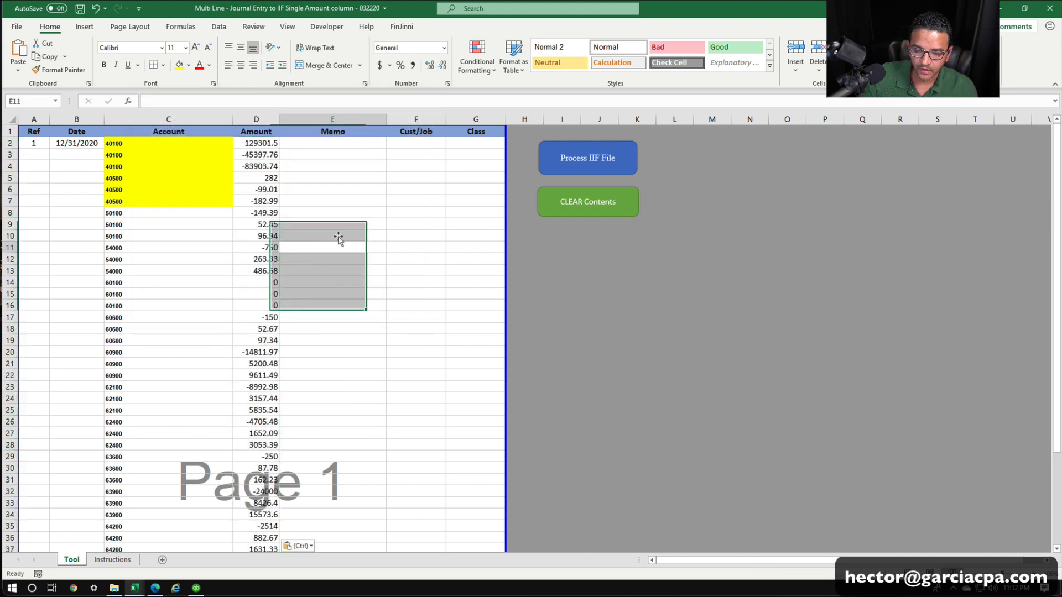
# Apply the Accounting number format to the Amount column, widen it to fit, and check its total.
pyautogui.click(244, 105)
pyautogui.click(379, 66)
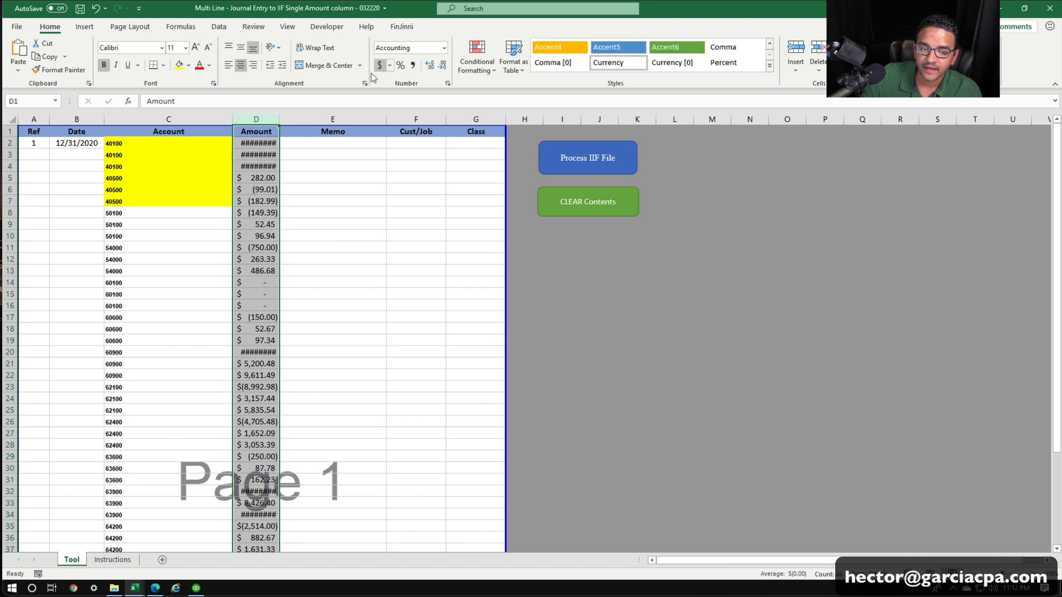
pyautogui.click(316, 166)
pyautogui.doubleClick(273, 118)
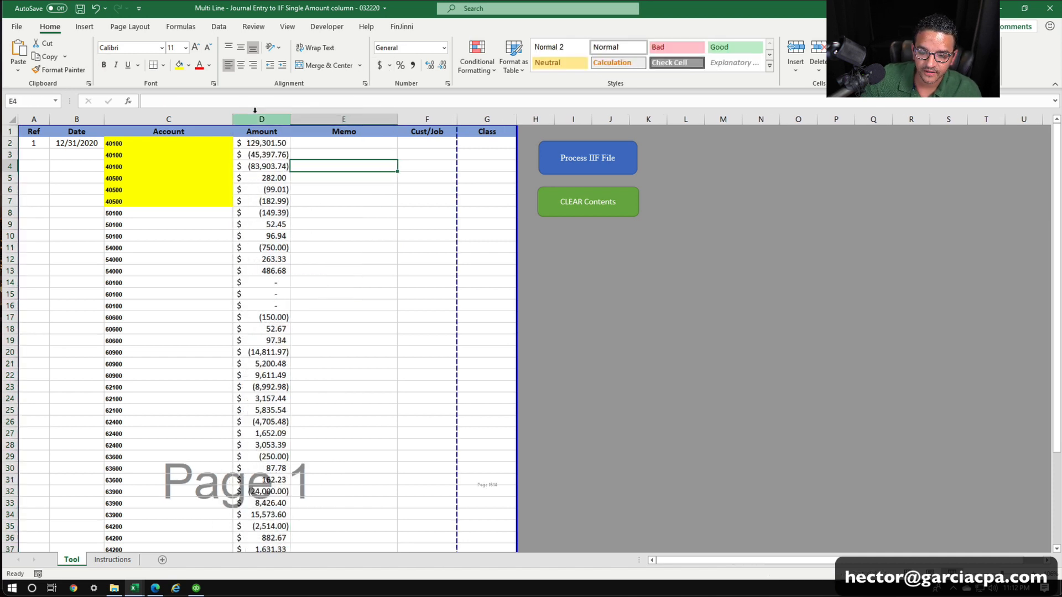
pyautogui.click(254, 113)
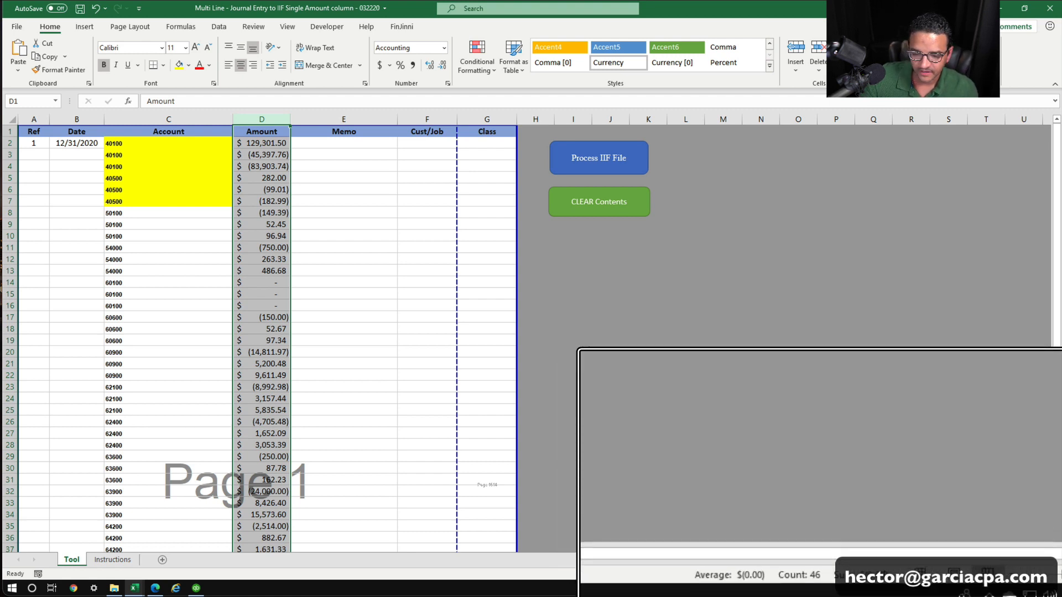
pyautogui.click(332, 257)
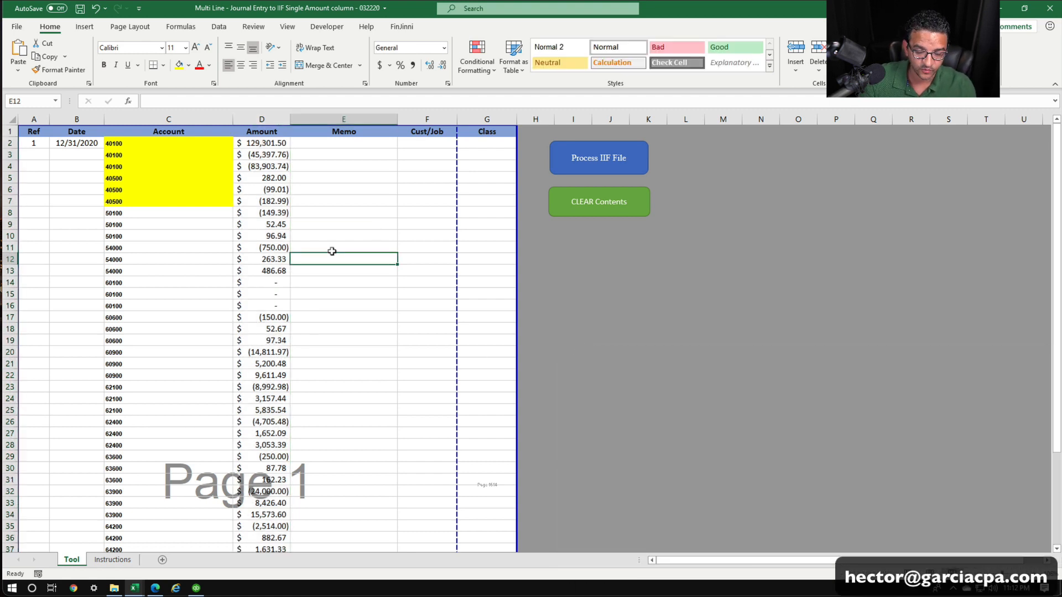
# Return to Book2 and copy the class names in B2:B46.
pyautogui.click(388, 235)
pyautogui.click(490, 140)
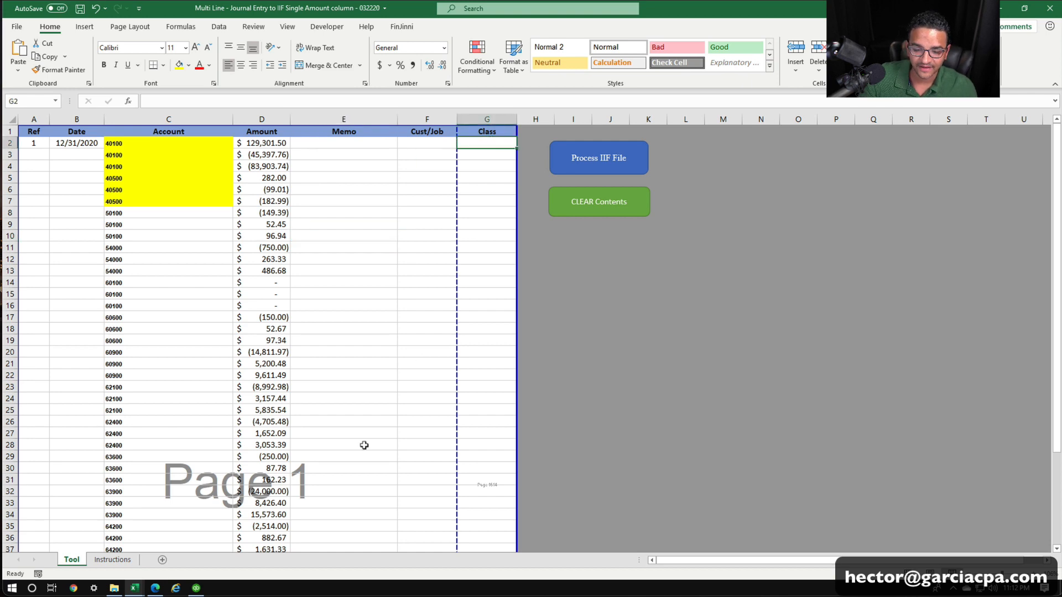
pyautogui.moveTo(137, 591)
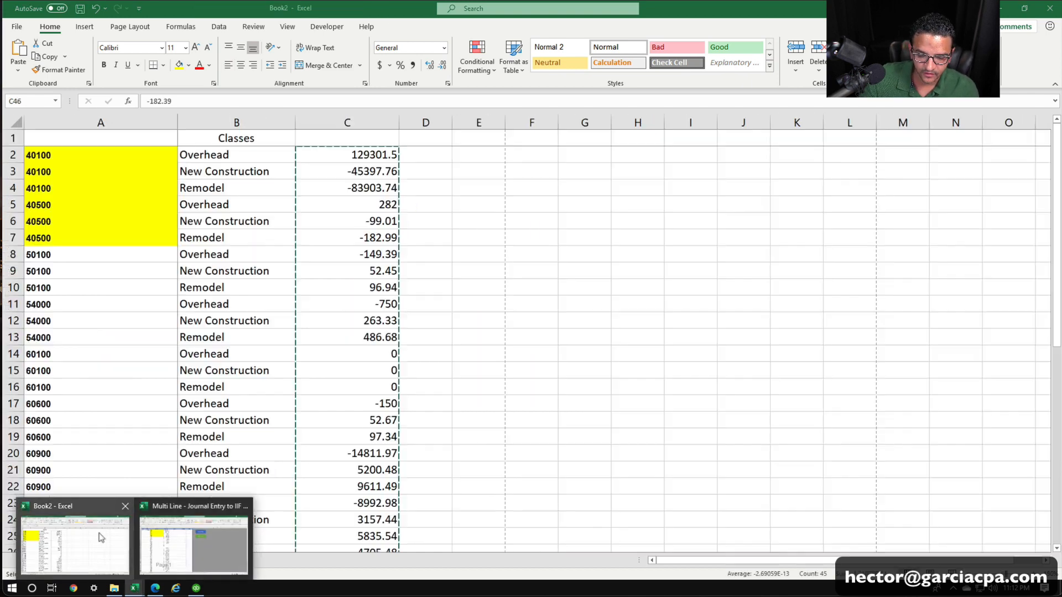
pyautogui.click(100, 538)
pyautogui.click(251, 186)
pyautogui.moveTo(245, 152); pyautogui.dragTo(218, 517)
pyautogui.hotkey('ctrl', 'c')
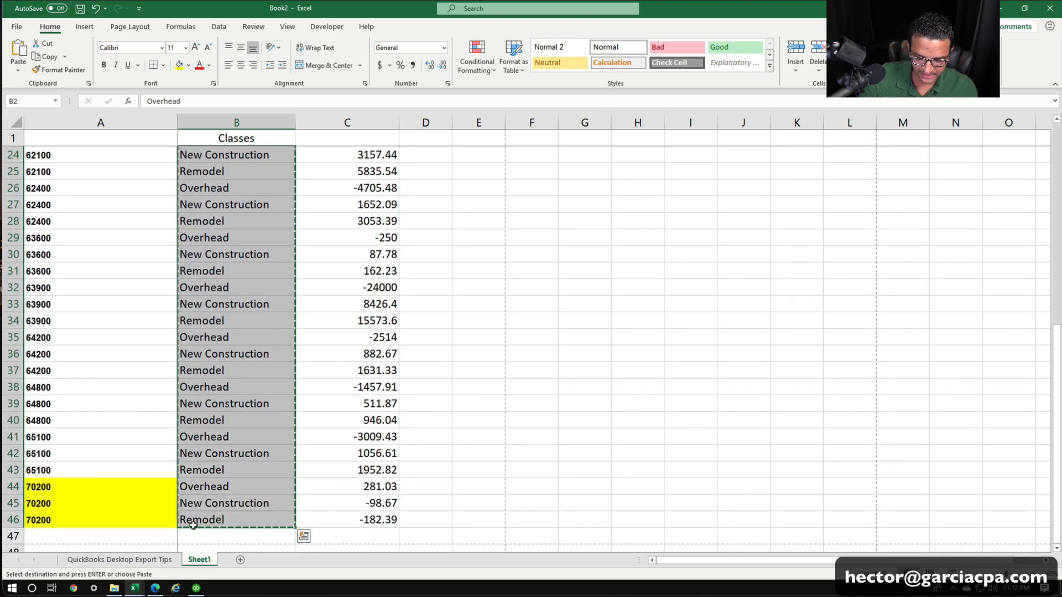
# Paste the copied class names into the template's Class column from G2 and widen the column to fit.
pyautogui.click(134, 588)
pyautogui.click(105, 541)
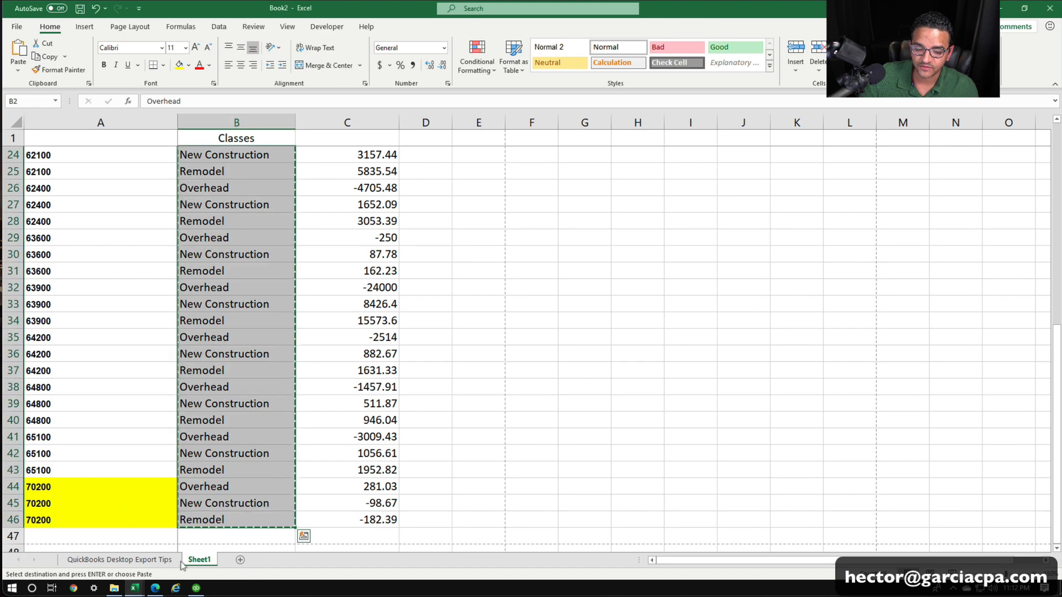
pyautogui.click(140, 590)
pyautogui.click(185, 531)
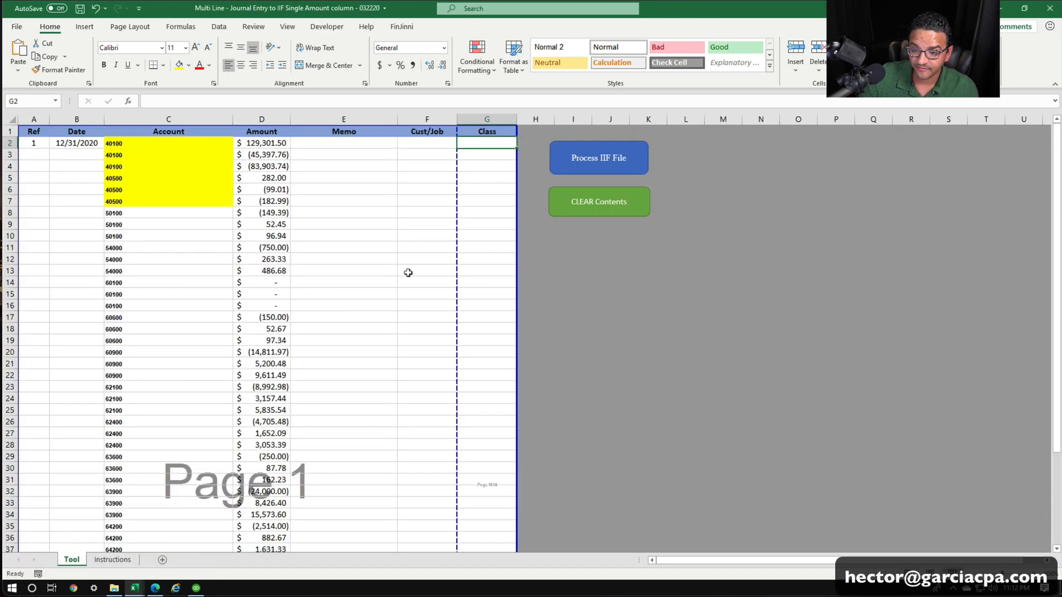
pyautogui.rightClick(471, 144)
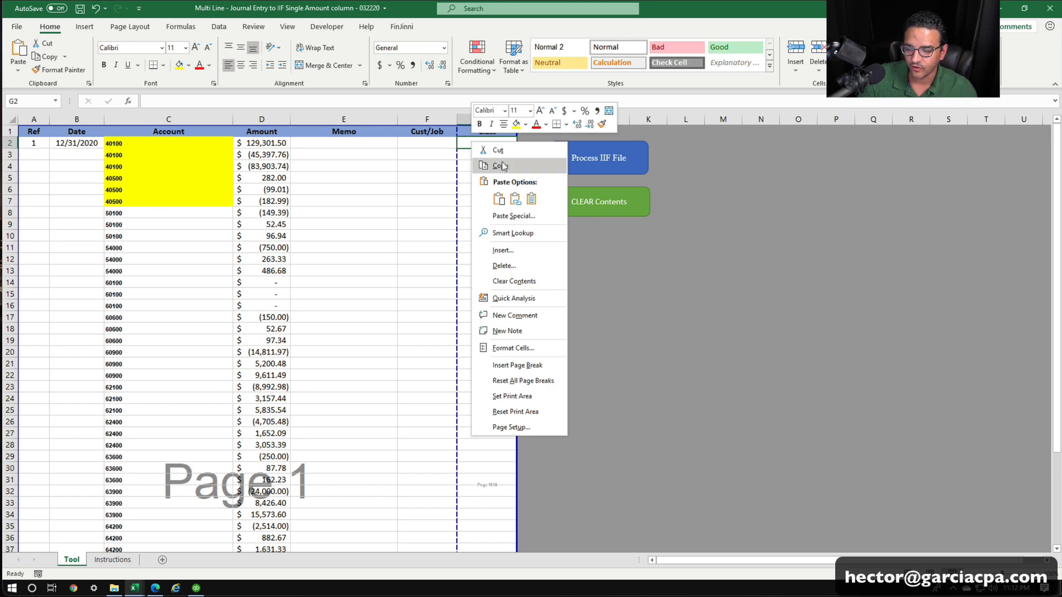
pyautogui.click(499, 199)
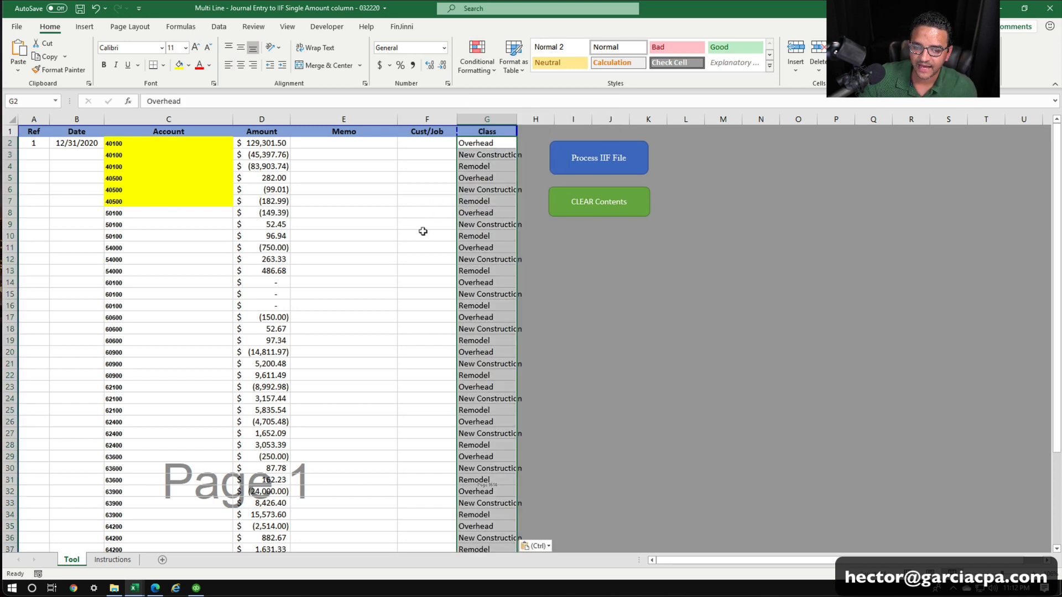
pyautogui.doubleClick(516, 118)
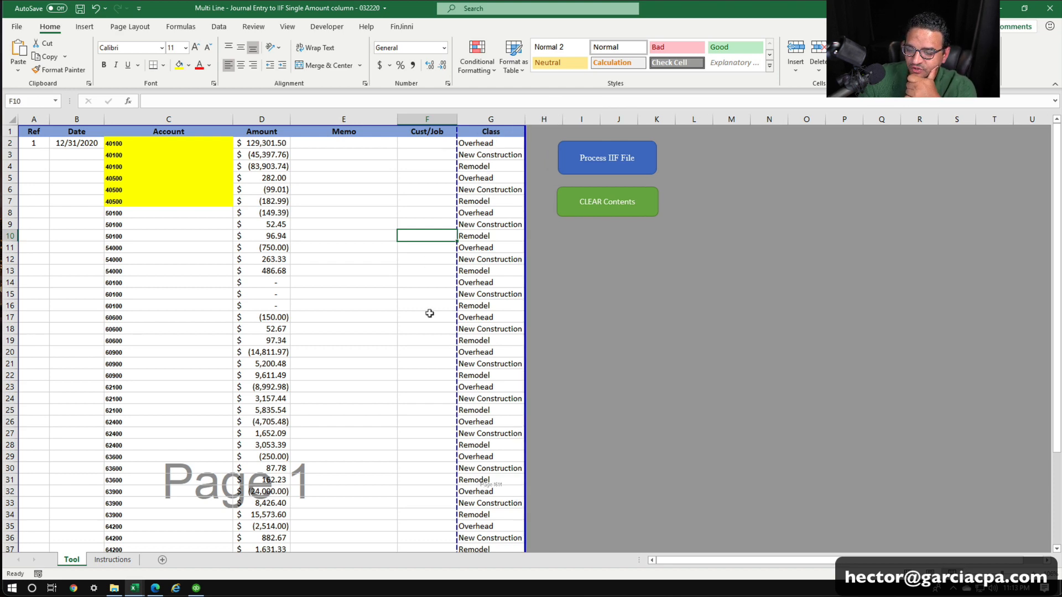
pyautogui.scroll(-3, 468, 360)
pyautogui.scroll(3, 469, 362)
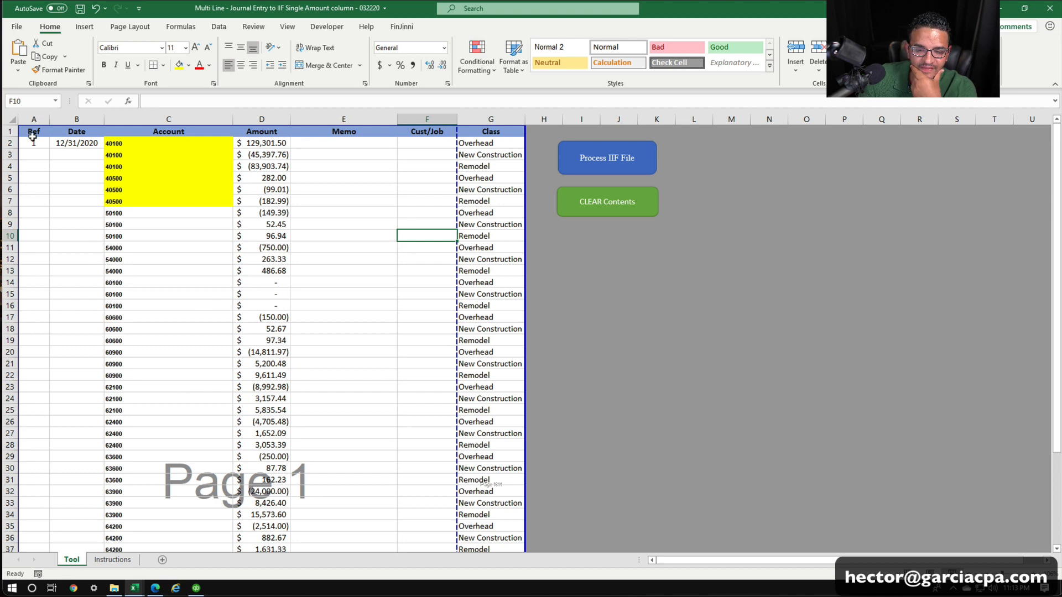
pyautogui.moveTo(32, 138); pyautogui.dragTo(74, 138)
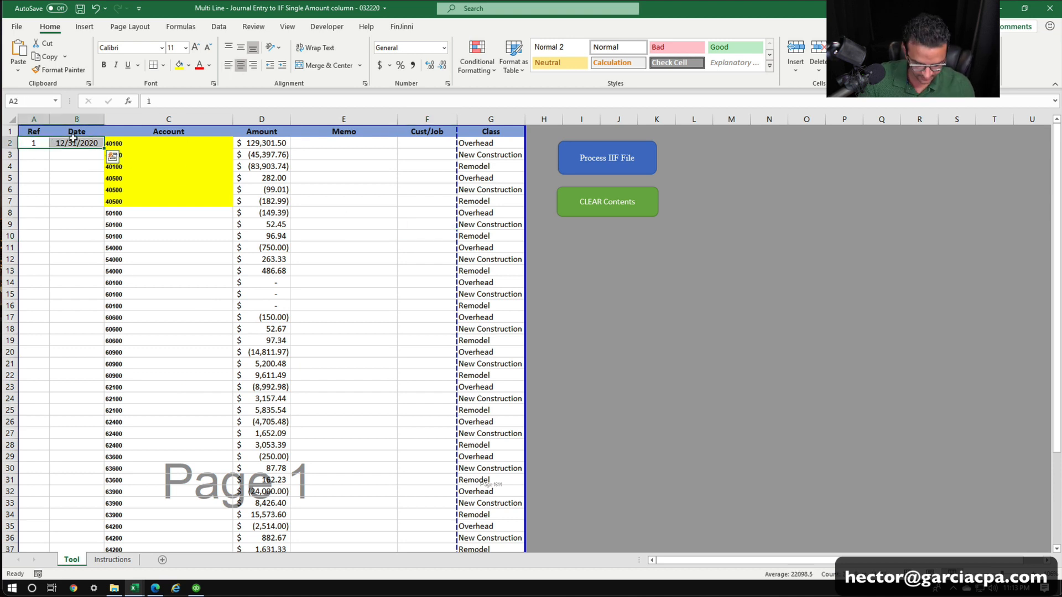
pyautogui.hotkey('ctrl', 'c')
pyautogui.scroll(-13, 95, 386)
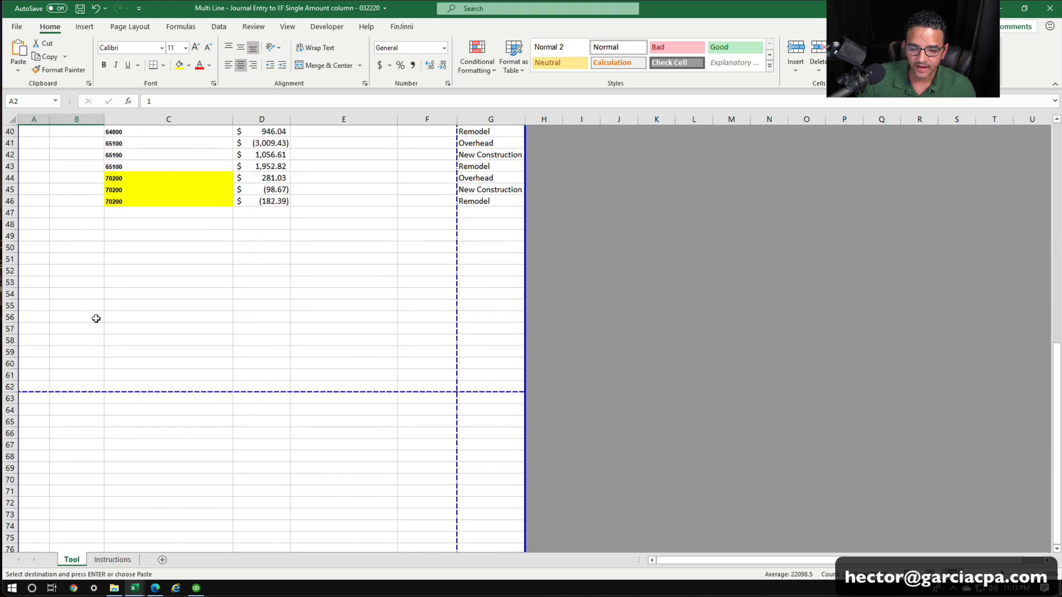
pyautogui.scroll(4, 94, 319)
pyautogui.keyDown('shift'); pyautogui.click(86, 328); pyautogui.keyUp('shift')
pyautogui.keyDown('shift'); pyautogui.click(86, 340); pyautogui.keyUp('shift')
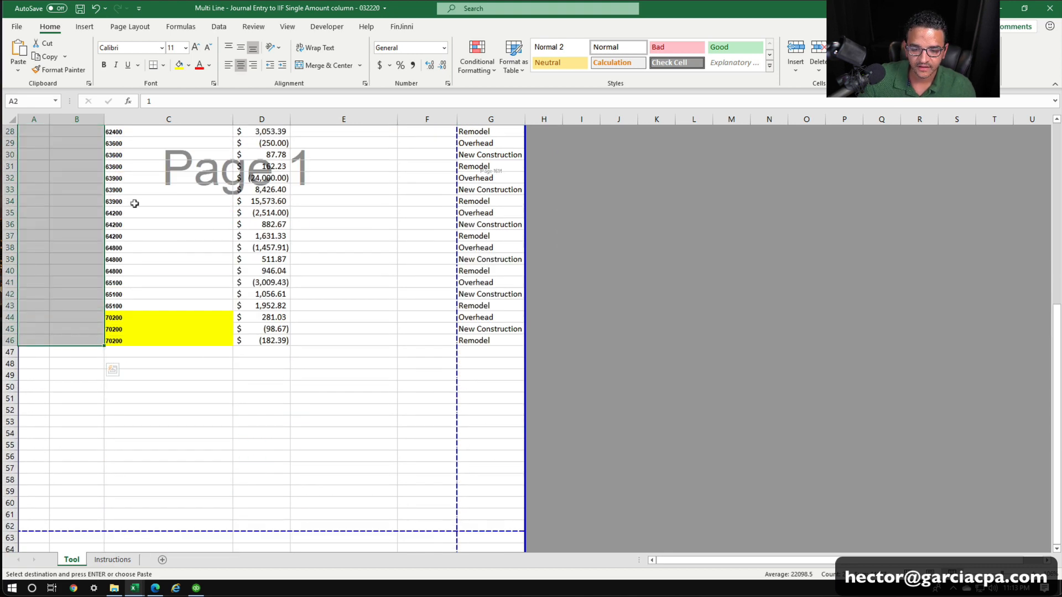
pyautogui.click(165, 105)
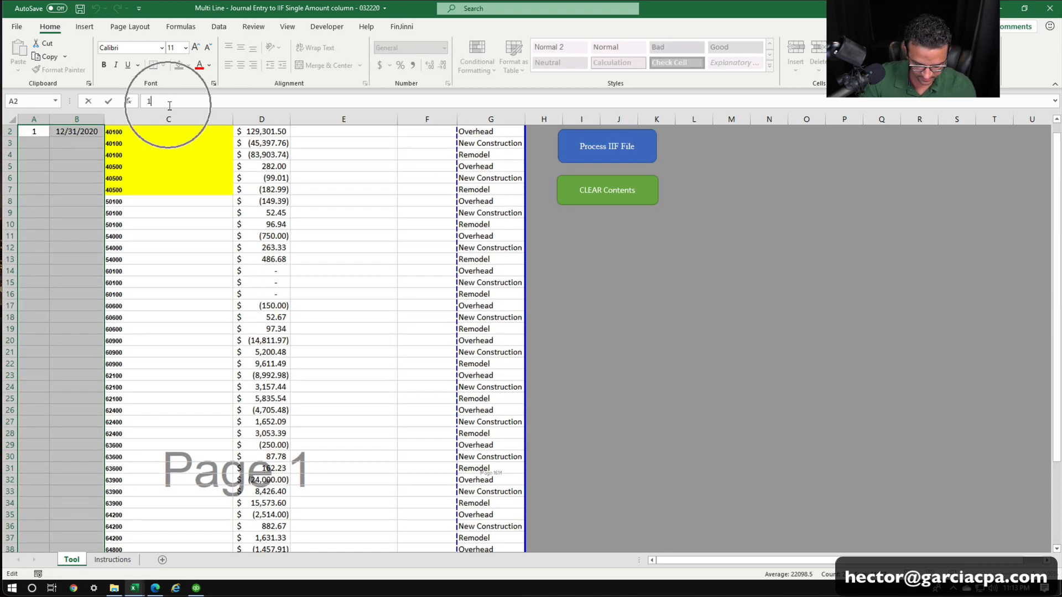
pyautogui.press('Escape')
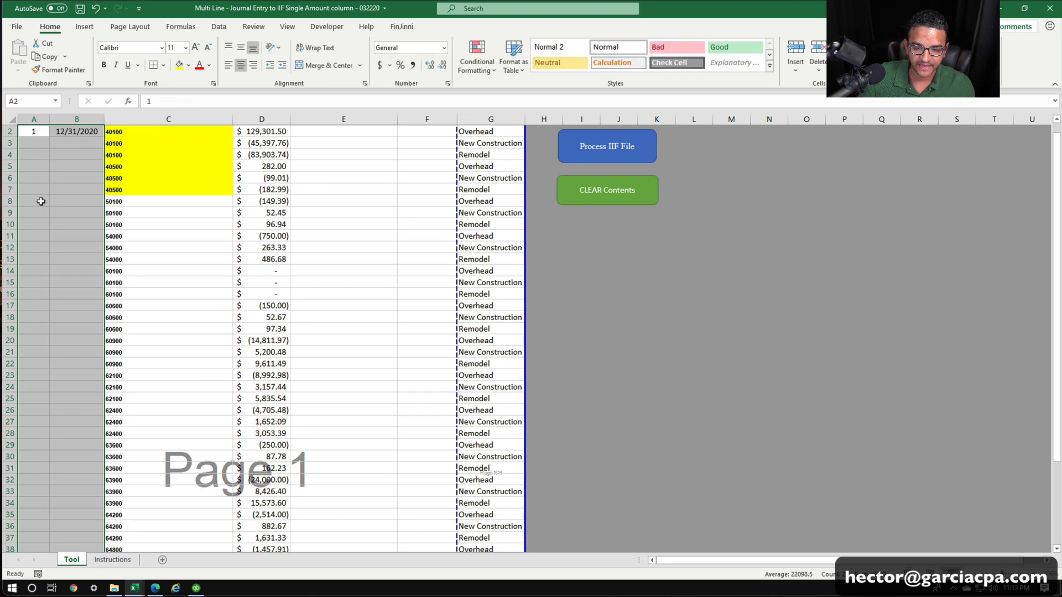
# Copy the Ref 1 and the date 12/31/2020 from row 2 down columns A and B through row 46.
pyautogui.click(60, 177)
pyautogui.moveTo(35, 131); pyautogui.dragTo(77, 443)
pyautogui.hotkey('ctrl', 'c')
pyautogui.scroll(-4, 60, 304)
pyautogui.scroll(5, 61, 248)
pyautogui.hotkey('ctrl', 'v')
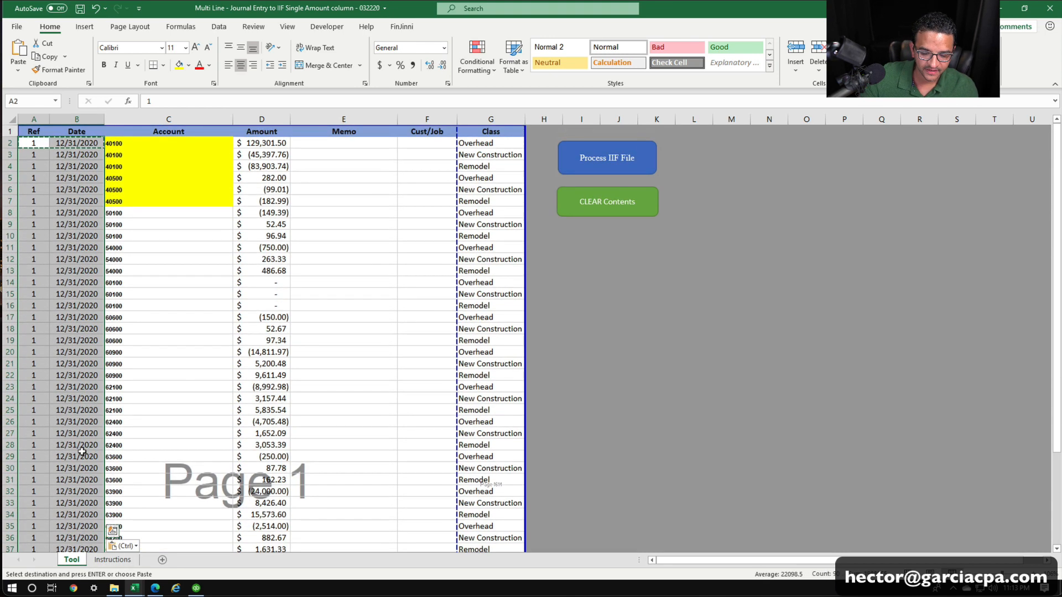
pyautogui.click(126, 272)
pyautogui.click(170, 236)
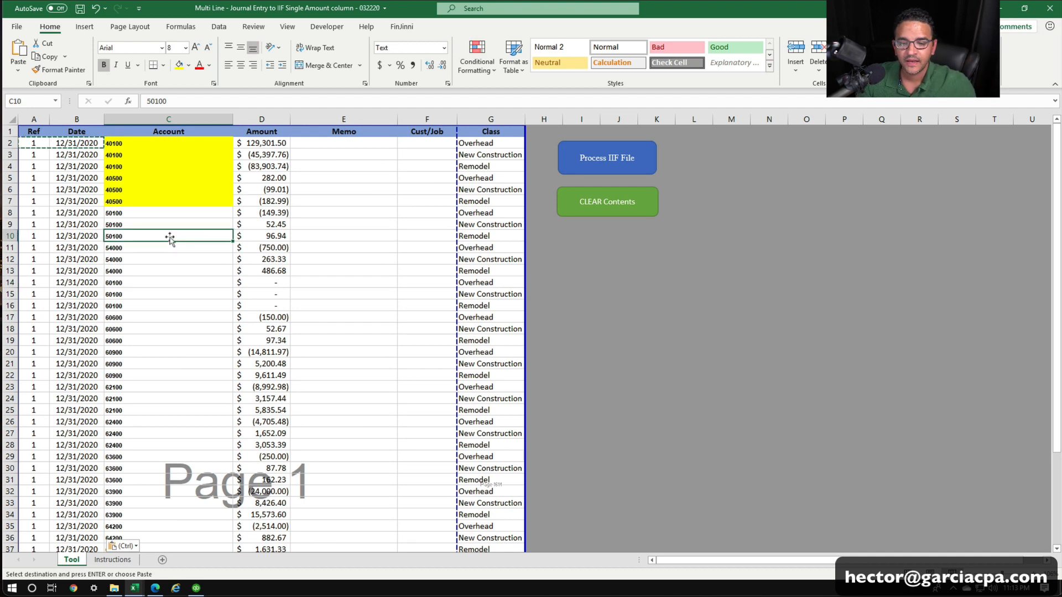
pyautogui.press('Escape')
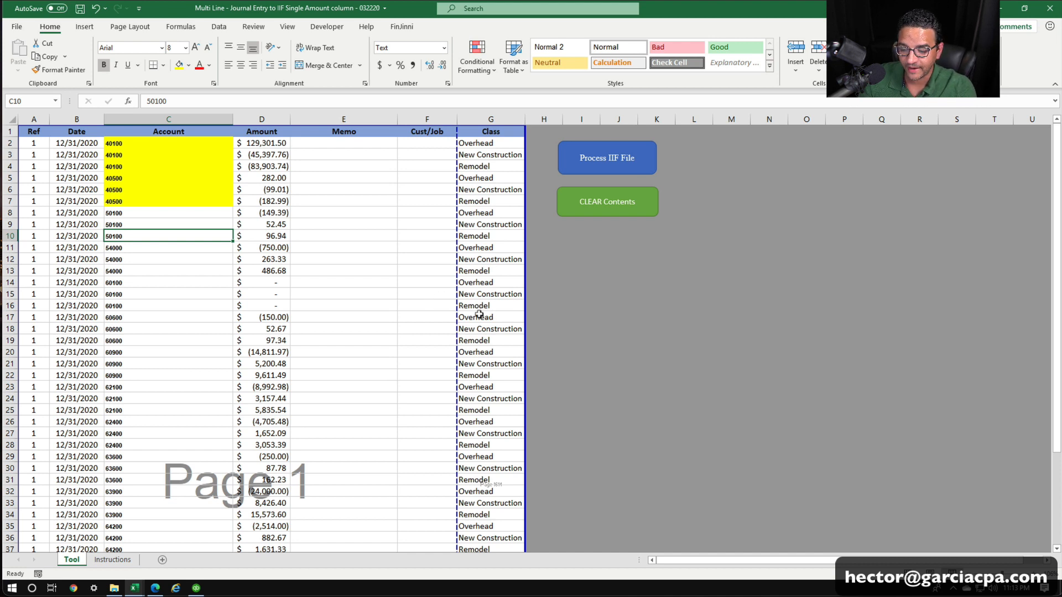
# Process the entry into an IIF file in General Journal format and save it on the Desktop as JOURNAL_20201127, replacing the existing file.
pyautogui.click(614, 164)
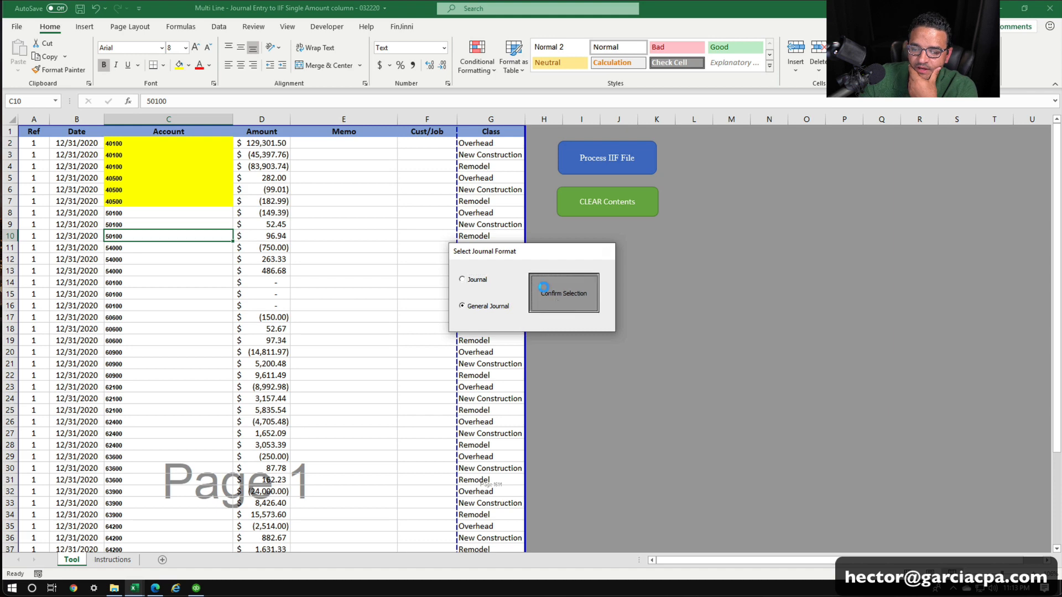
pyautogui.click(550, 287)
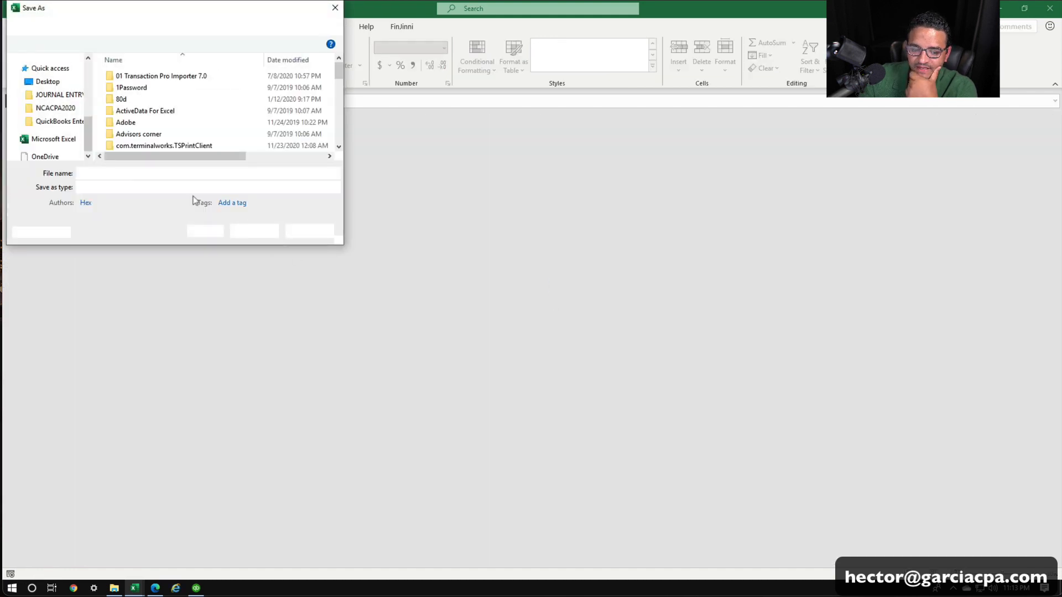
pyautogui.scroll(5, 55, 83)
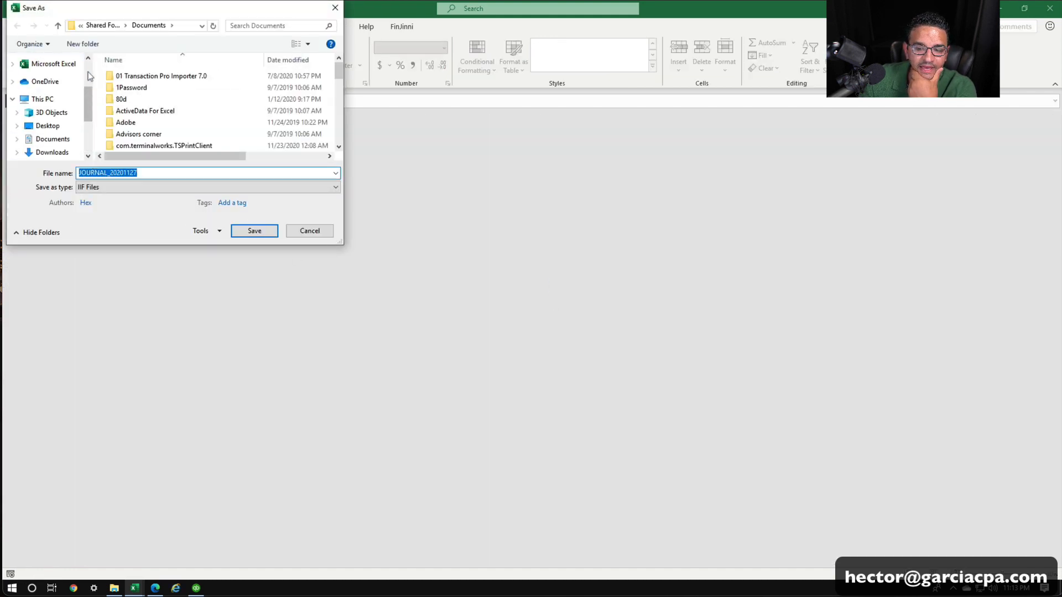
pyautogui.click(47, 81)
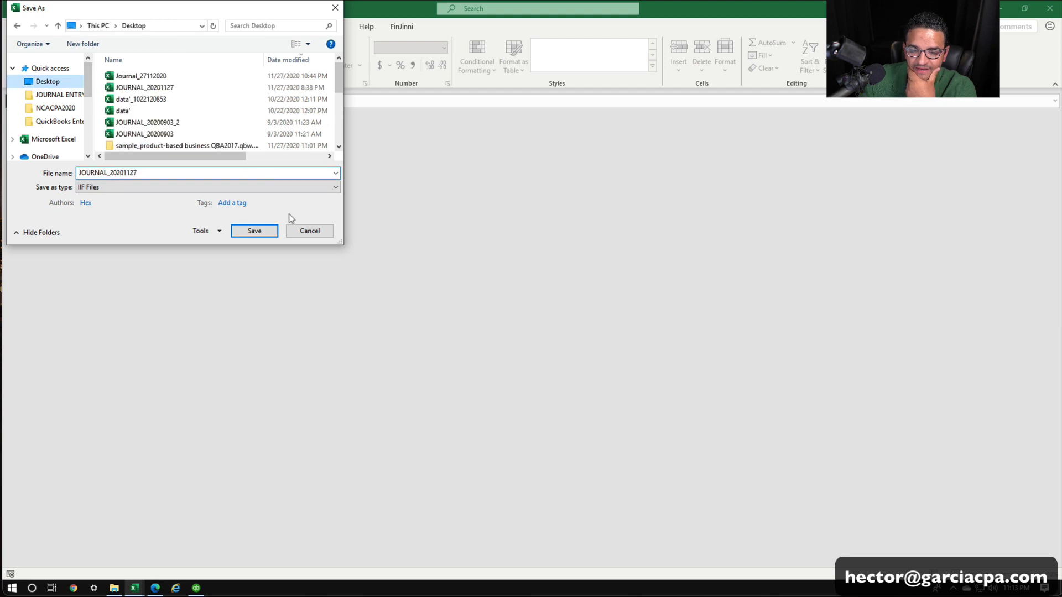
pyautogui.click(252, 230)
pyautogui.click(491, 326)
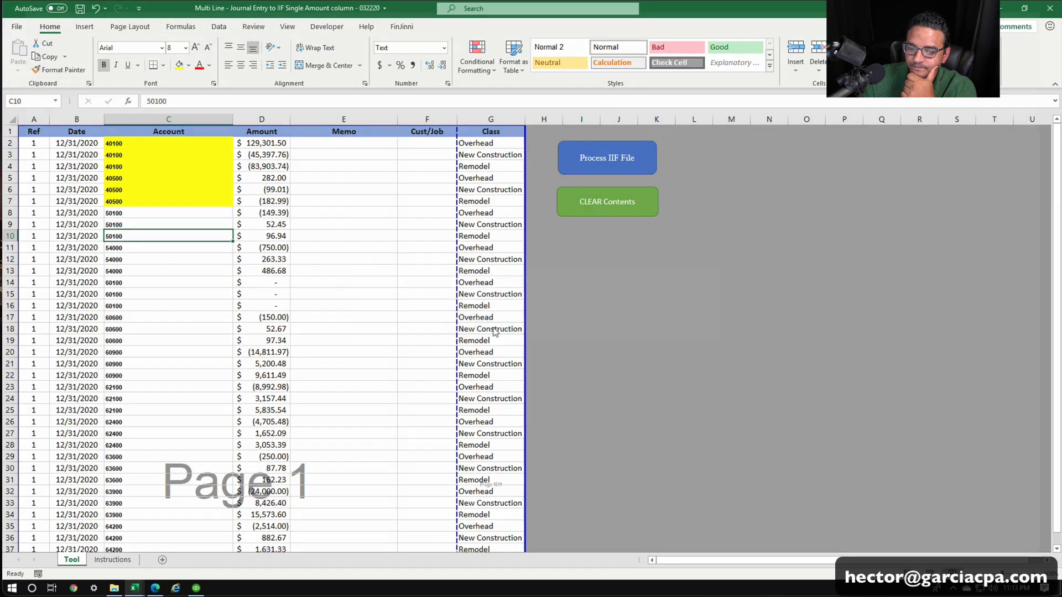
pyautogui.click(594, 332)
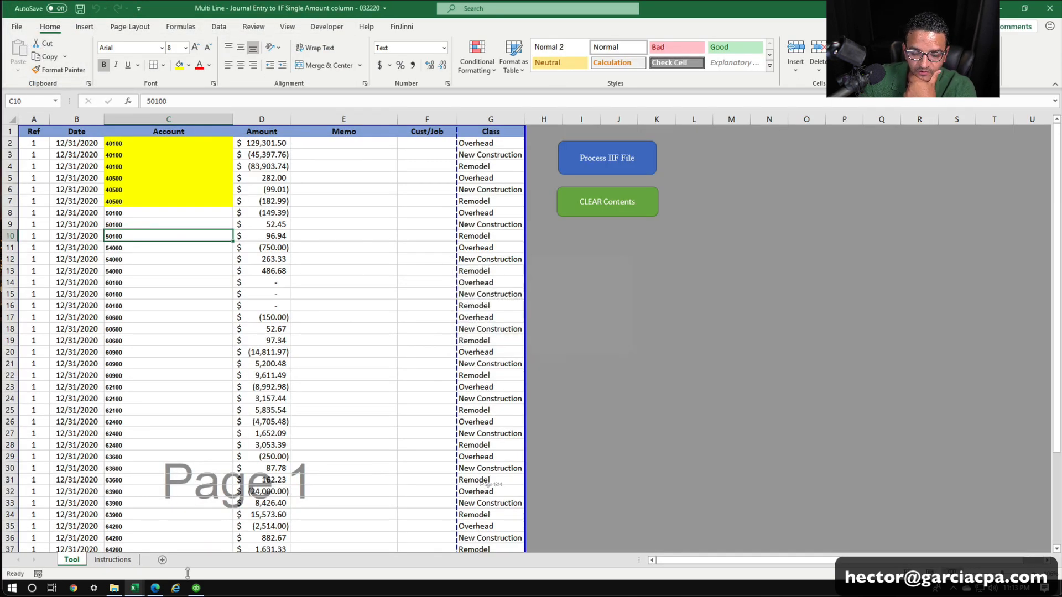
# Switch to QuickBooks and import the JOURNAL_20201127 IIF file from the Desktop without review, closing all open windows.
pyautogui.click(196, 587)
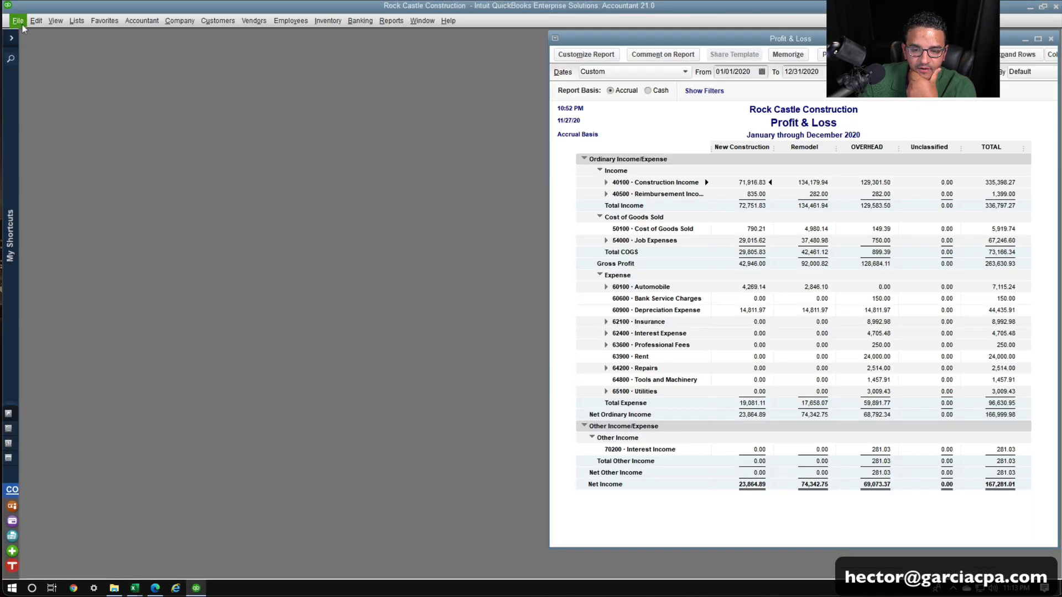
pyautogui.click(18, 21)
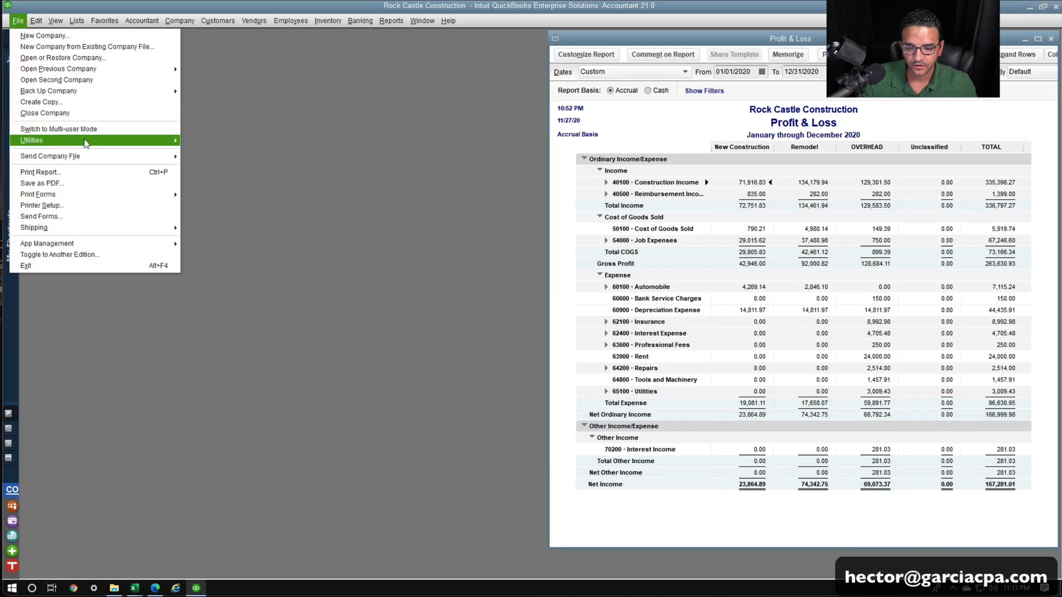
pyautogui.moveTo(83, 140)
pyautogui.moveTo(221, 141)
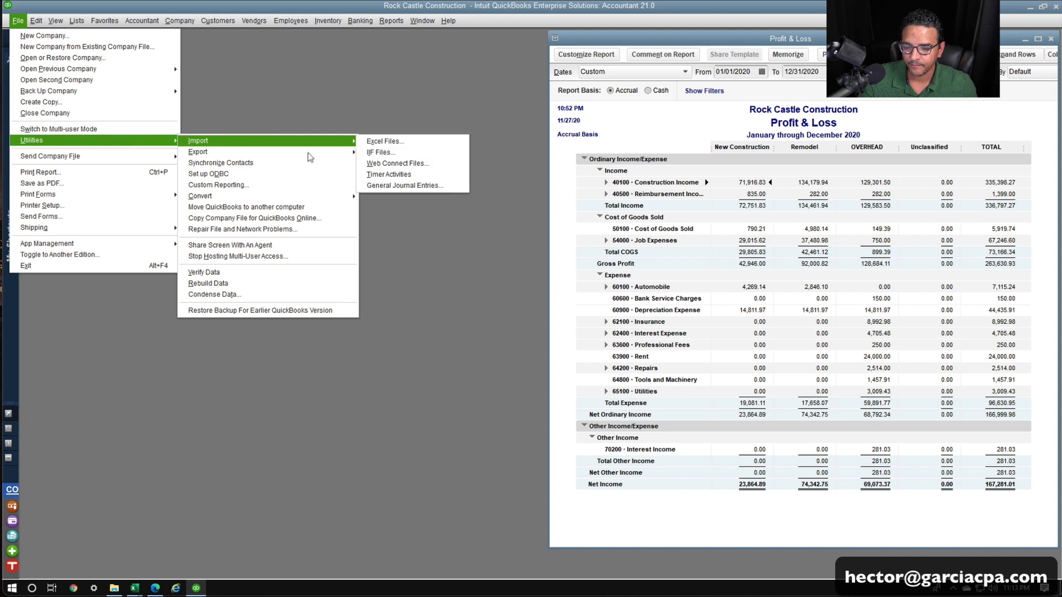
pyautogui.click(411, 153)
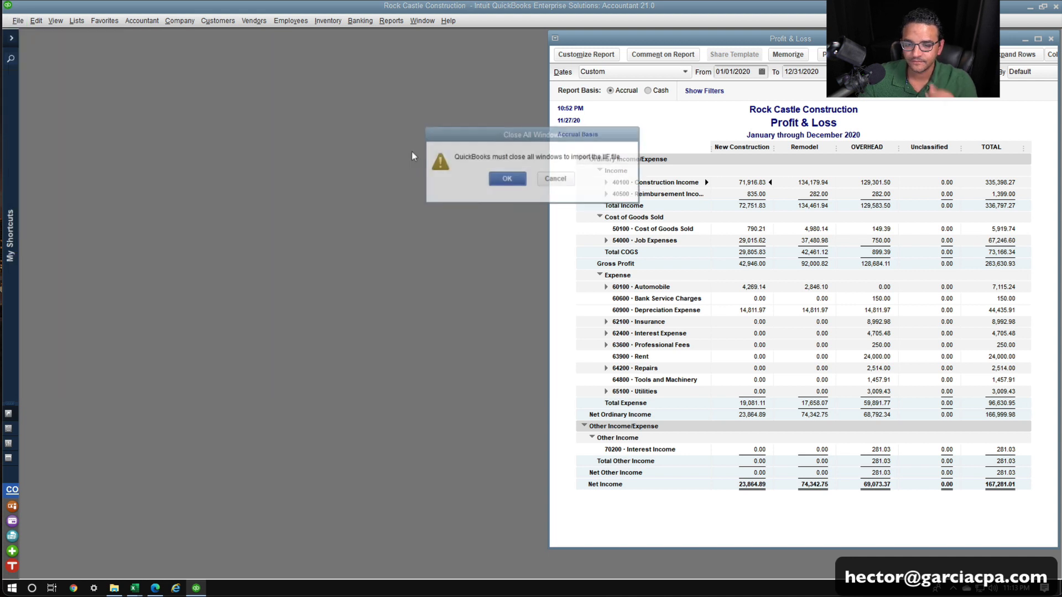
pyautogui.click(507, 180)
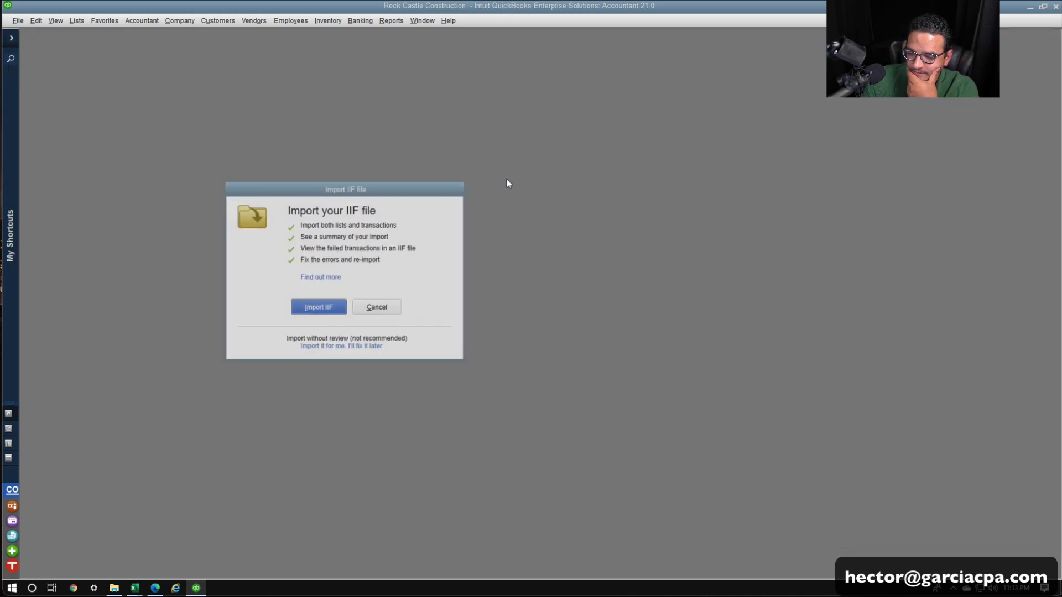
pyautogui.click(340, 348)
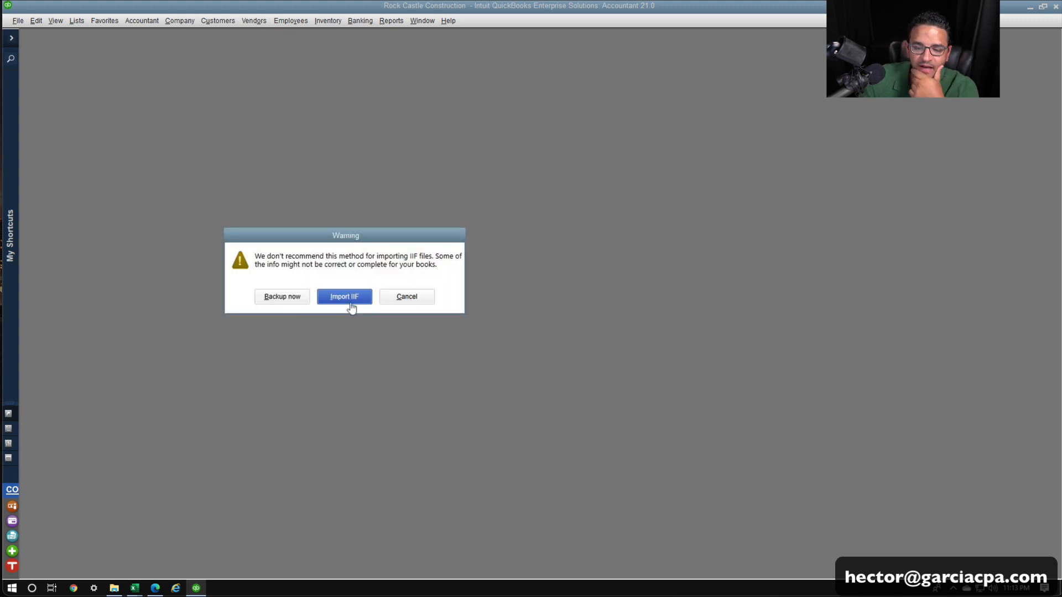
pyautogui.click(352, 300)
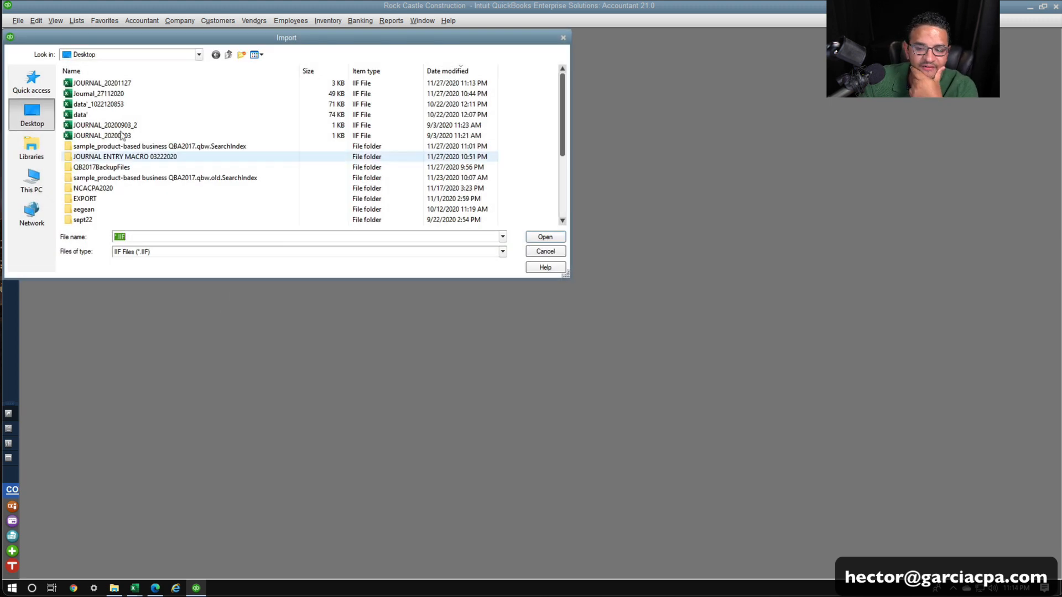
pyautogui.click(98, 82)
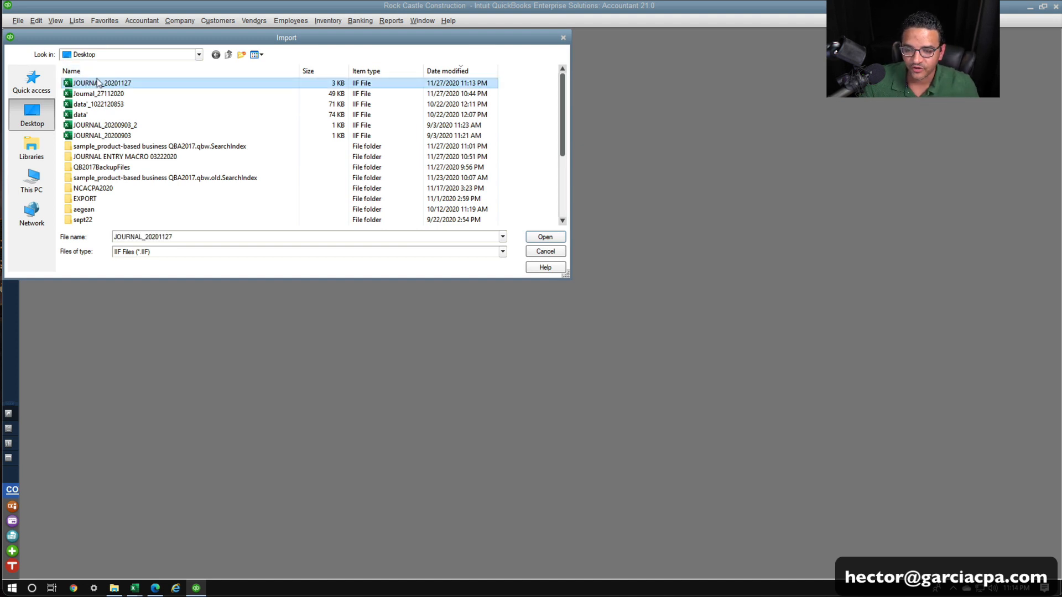
pyautogui.click(545, 241)
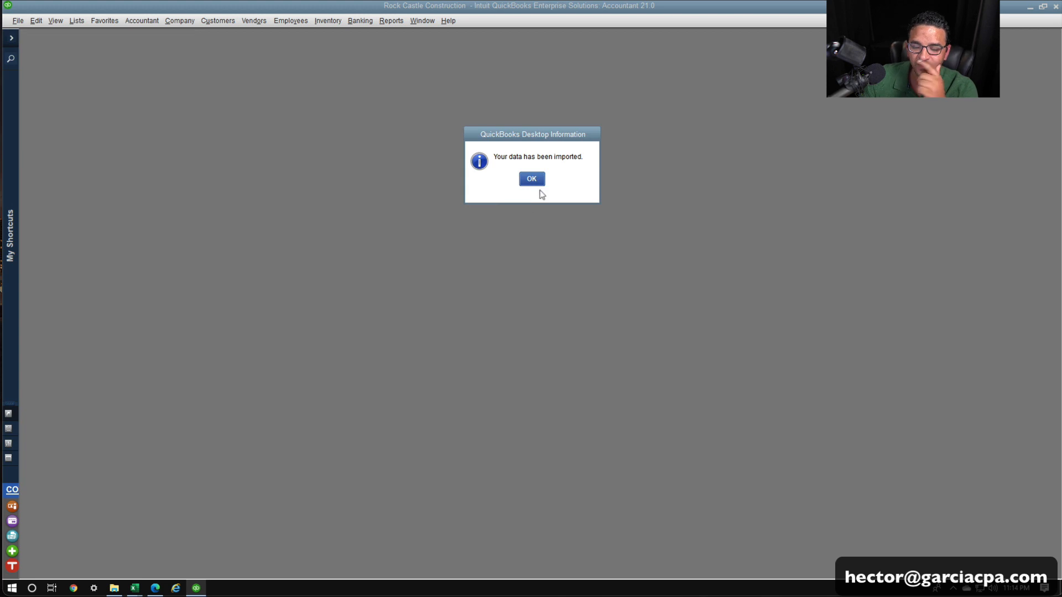
pyautogui.click(535, 184)
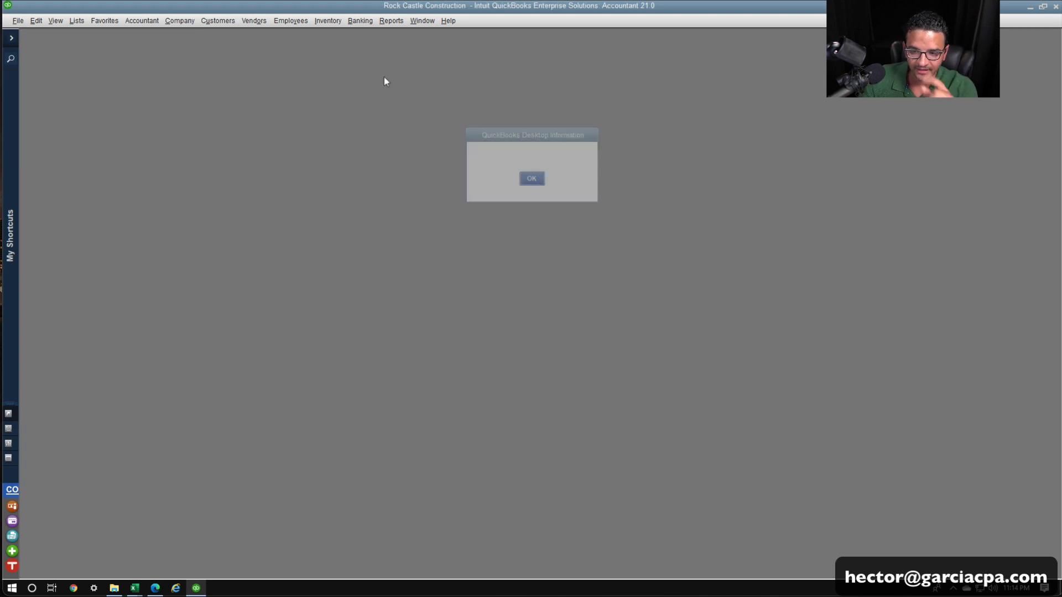
# Run a standard Profit & Loss report for This Fiscal Year with columns by Class, and maximize it.
pyautogui.click(386, 25)
pyautogui.moveTo(441, 141)
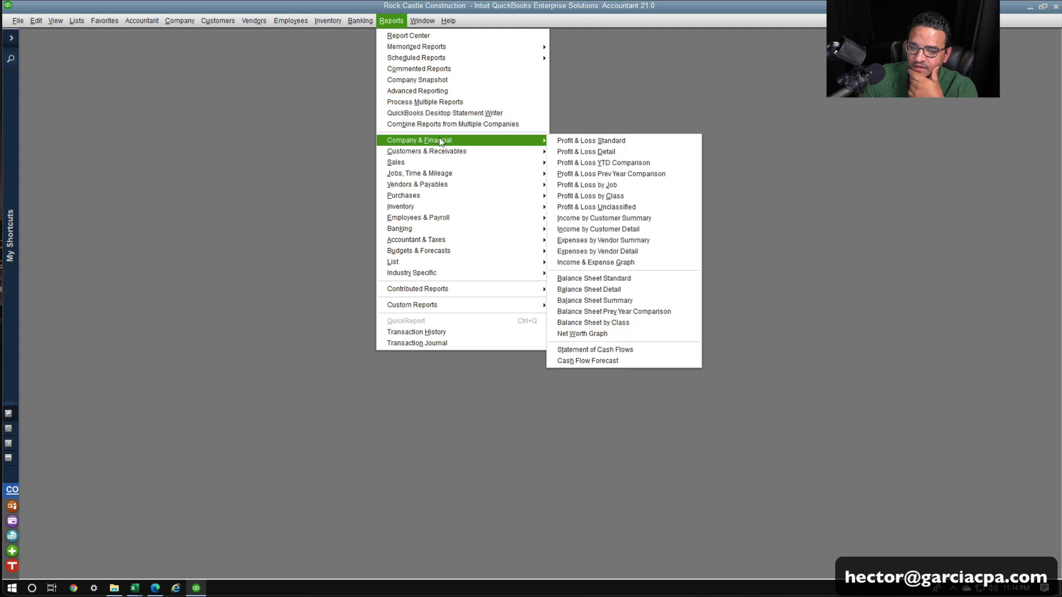
pyautogui.click(593, 142)
pyautogui.click(334, 74)
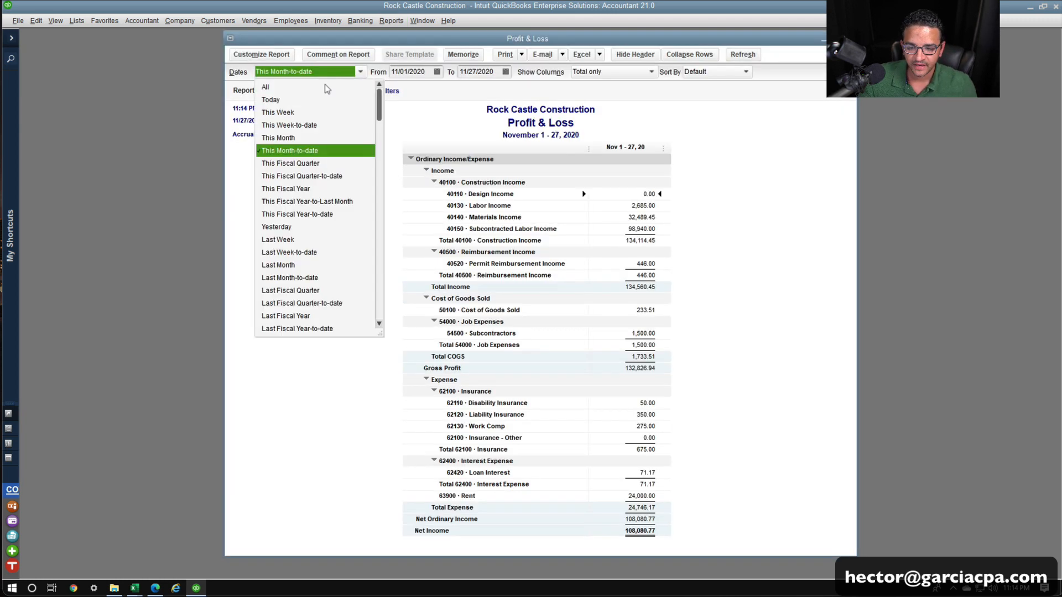
pyautogui.click(300, 190)
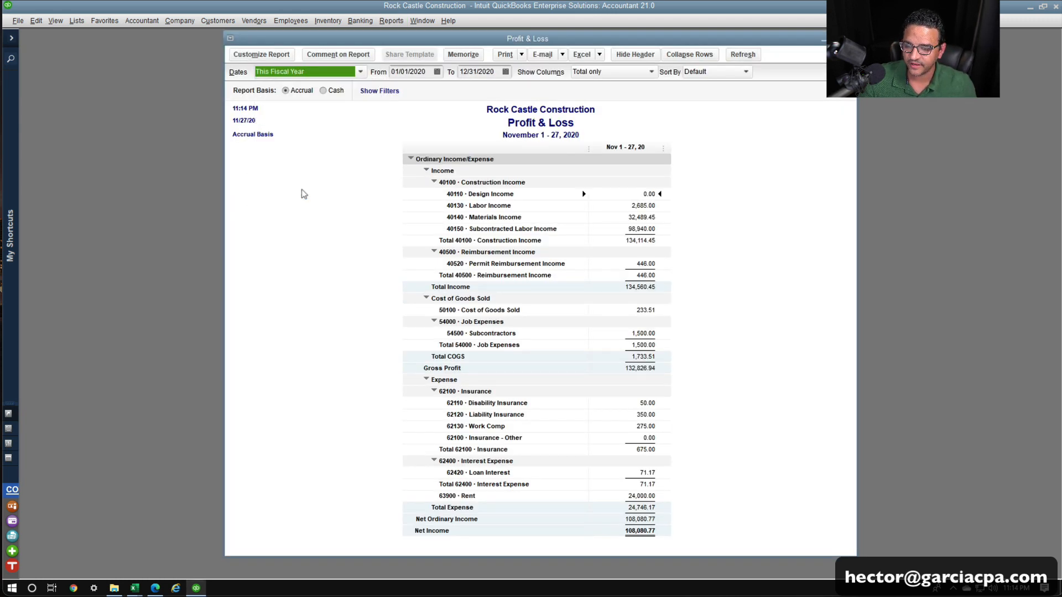
pyautogui.click(650, 72)
pyautogui.click(599, 275)
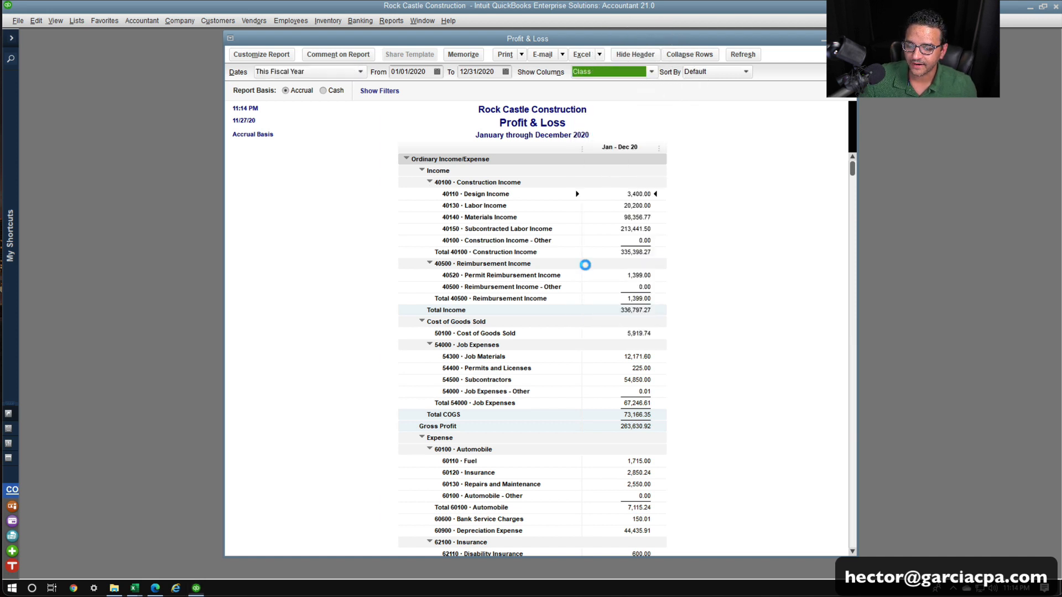
pyautogui.click(836, 39)
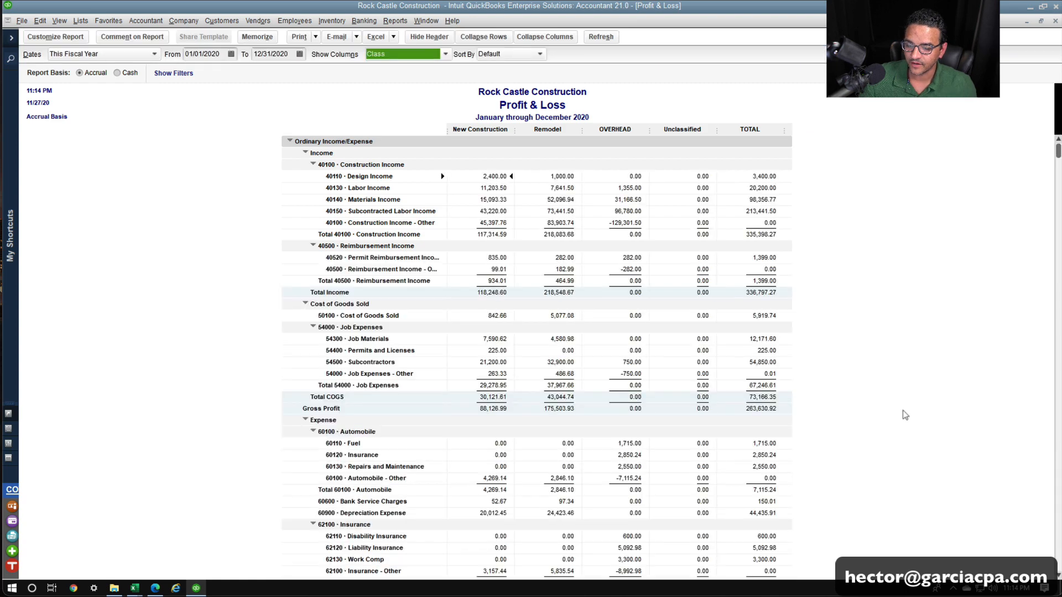
# Look through the class amounts in the Profit & Loss report and collapse its columns and rows.
pyautogui.scroll(-6, 905, 415)
pyautogui.scroll(-3, 904, 415)
pyautogui.scroll(8, 905, 415)
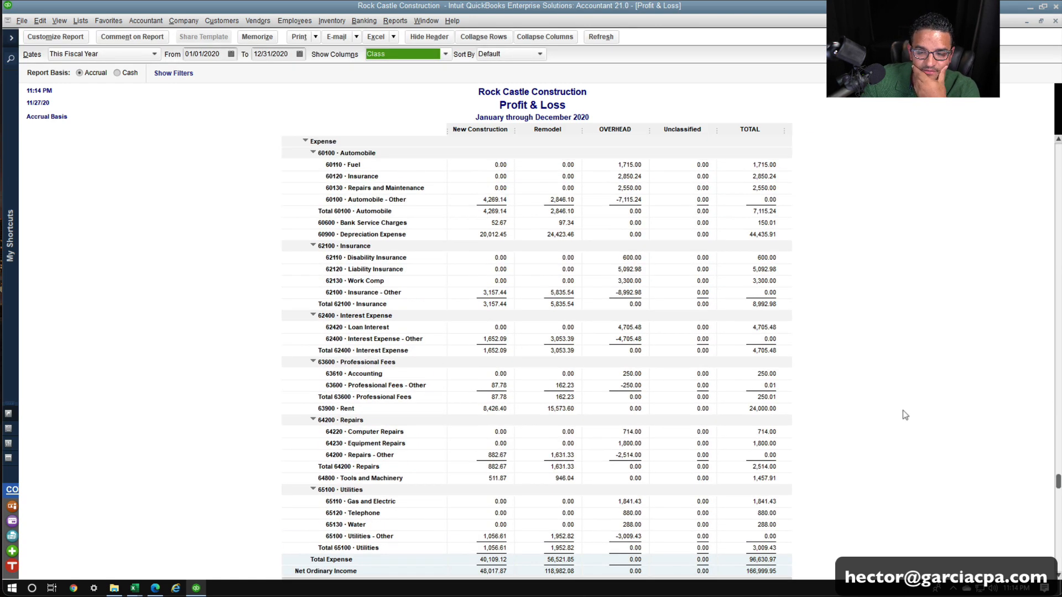
pyautogui.click(569, 37)
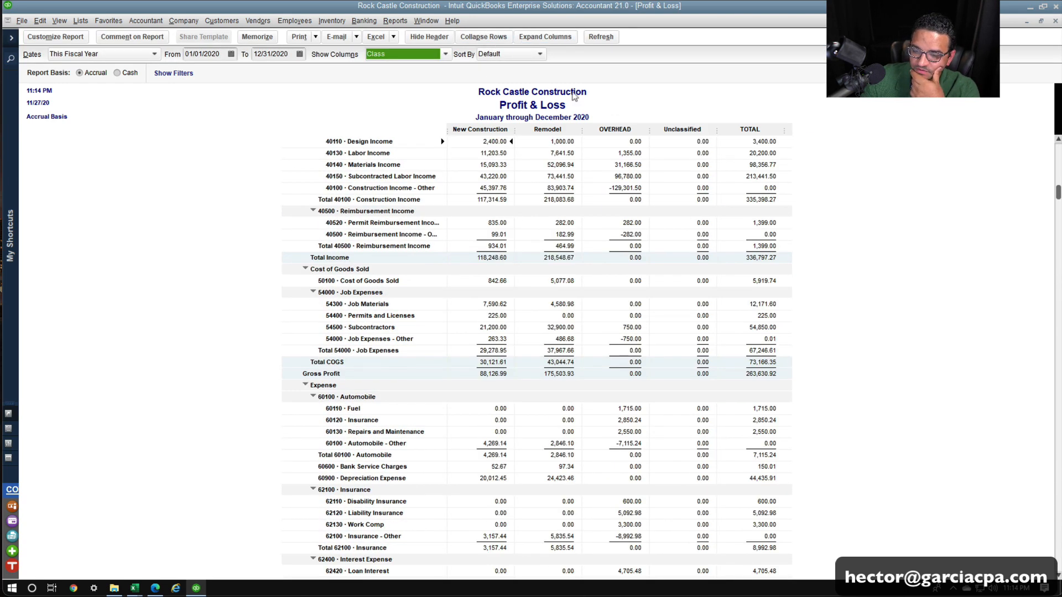
pyautogui.click(484, 37)
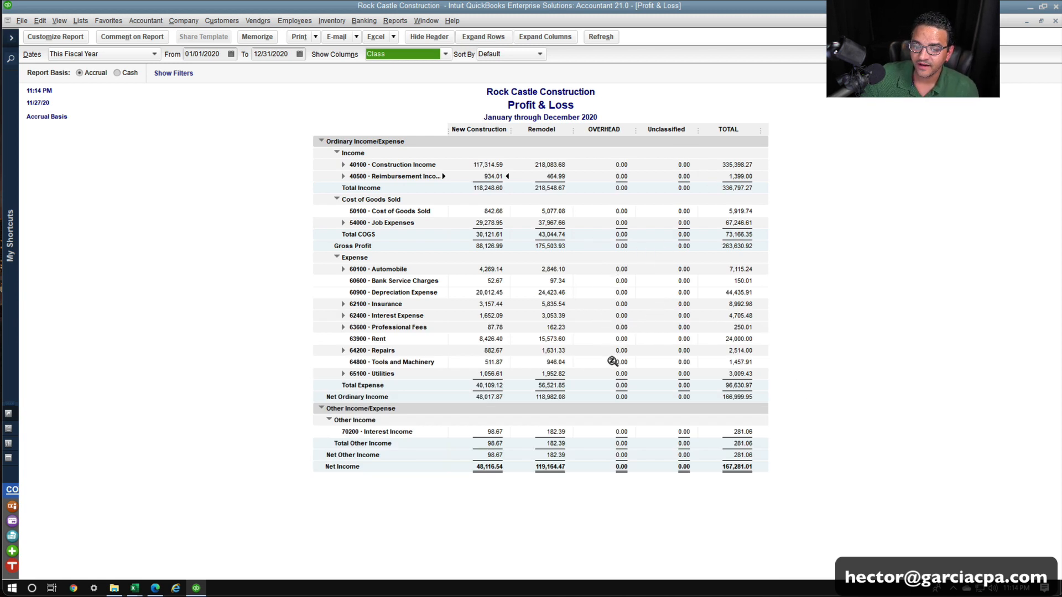
# Drill down from the OVERHEAD net income and open the 12/31/2020 General Journal entry listed under Cost of Goods Sold.
pyautogui.doubleClick(621, 466)
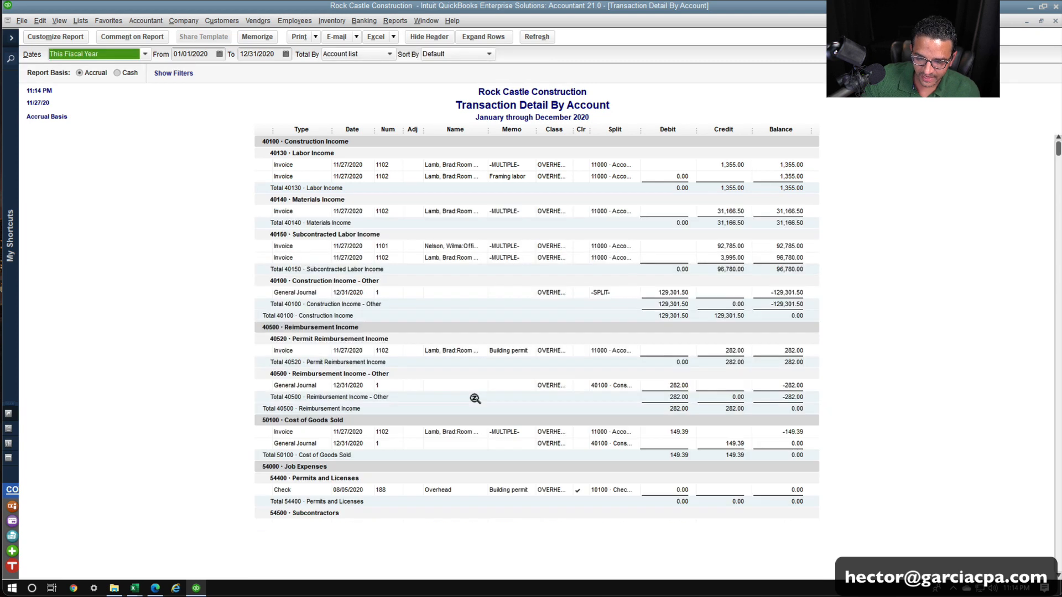
pyautogui.scroll(-1, 301, 352)
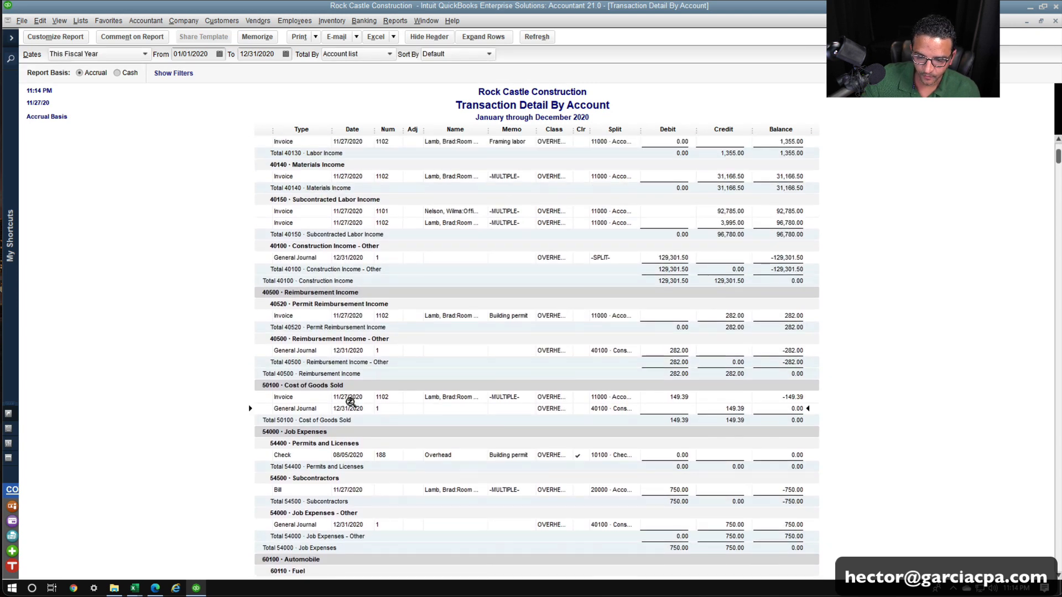
pyautogui.doubleClick(345, 410)
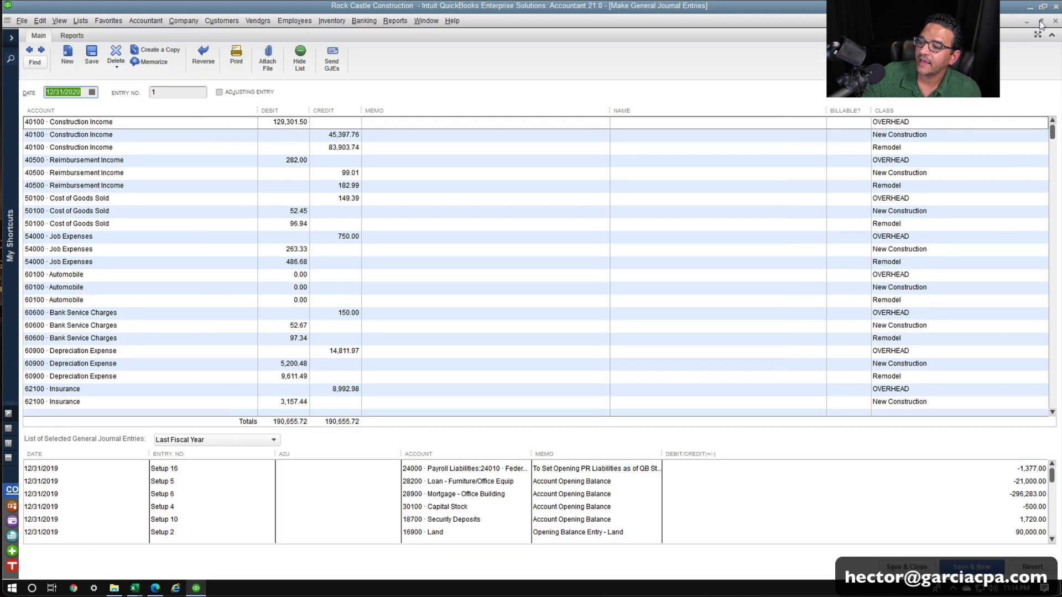
# Arrange the journal entry and the Profit & Loss report side by side, and look through the entry's lines.
pyautogui.click(1040, 21)
pyautogui.click(719, 39)
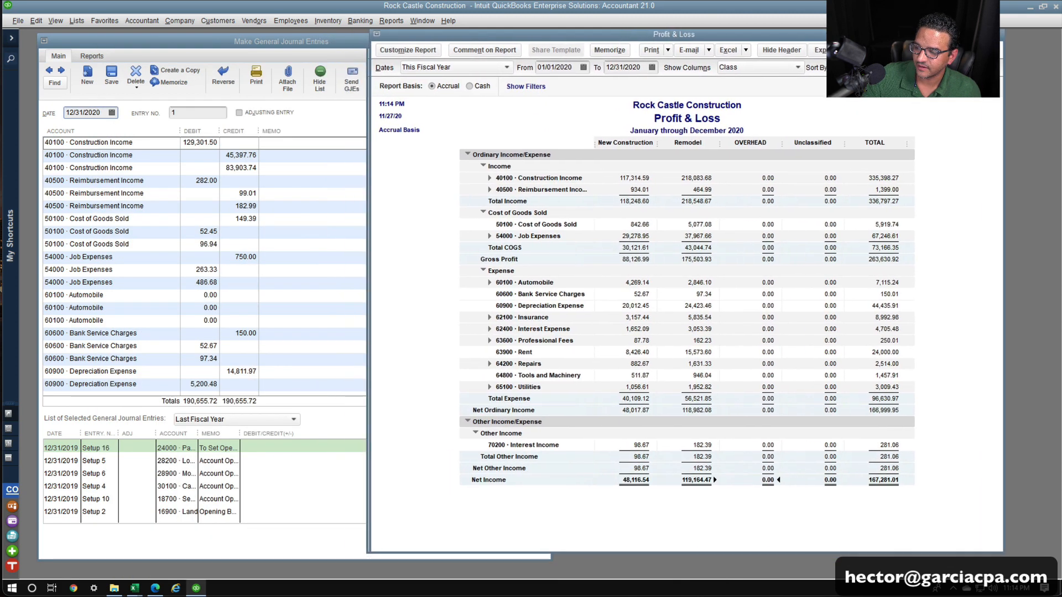
pyautogui.moveTo(719, 35); pyautogui.dragTo(776, 45)
pyautogui.moveTo(423, 37); pyautogui.dragTo(556, 31)
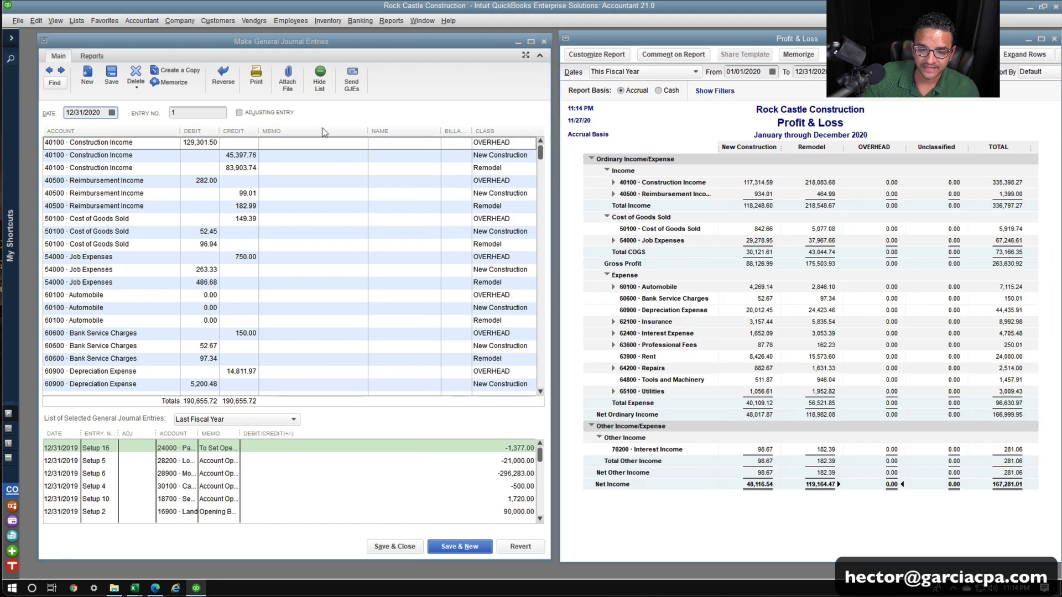
pyautogui.click(249, 178)
pyautogui.scroll(-8, 249, 232)
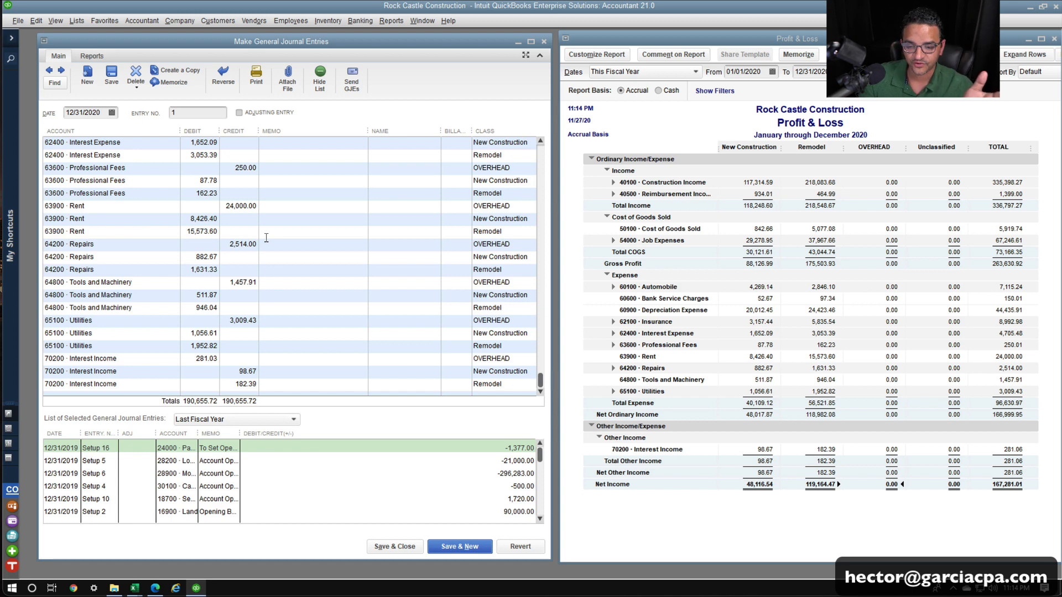
pyautogui.scroll(8, 266, 238)
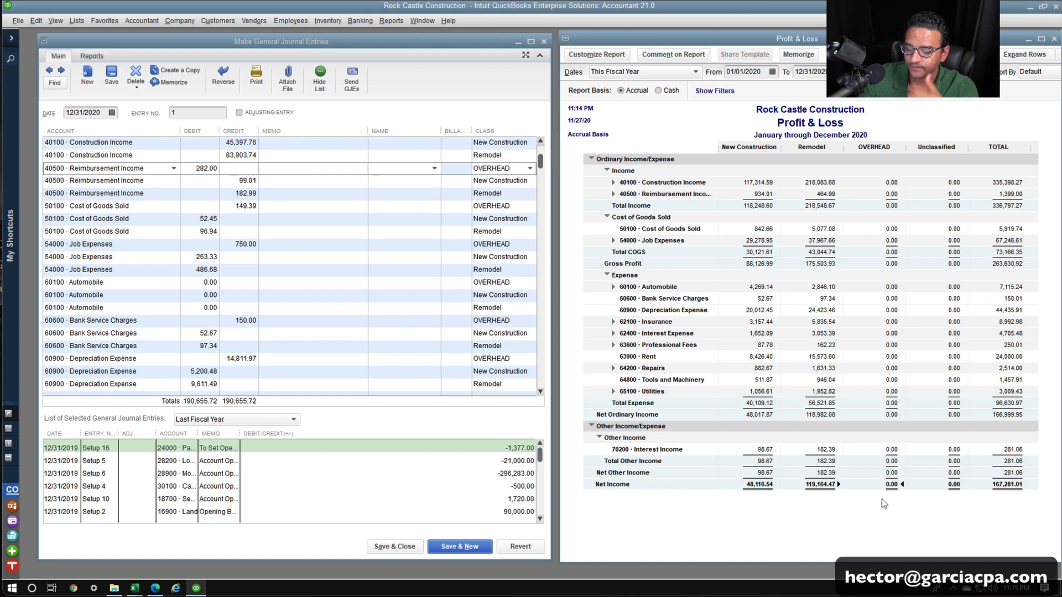
# Change the journal entry's date to 01/01/2021, save it and record the changes.
pyautogui.click(91, 114)
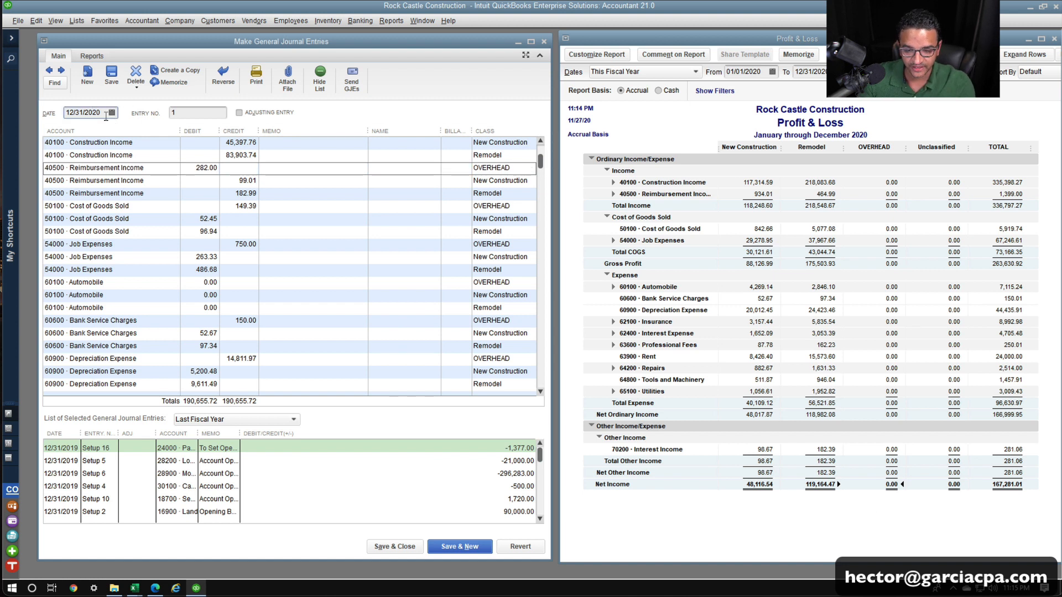
pyautogui.click(113, 113)
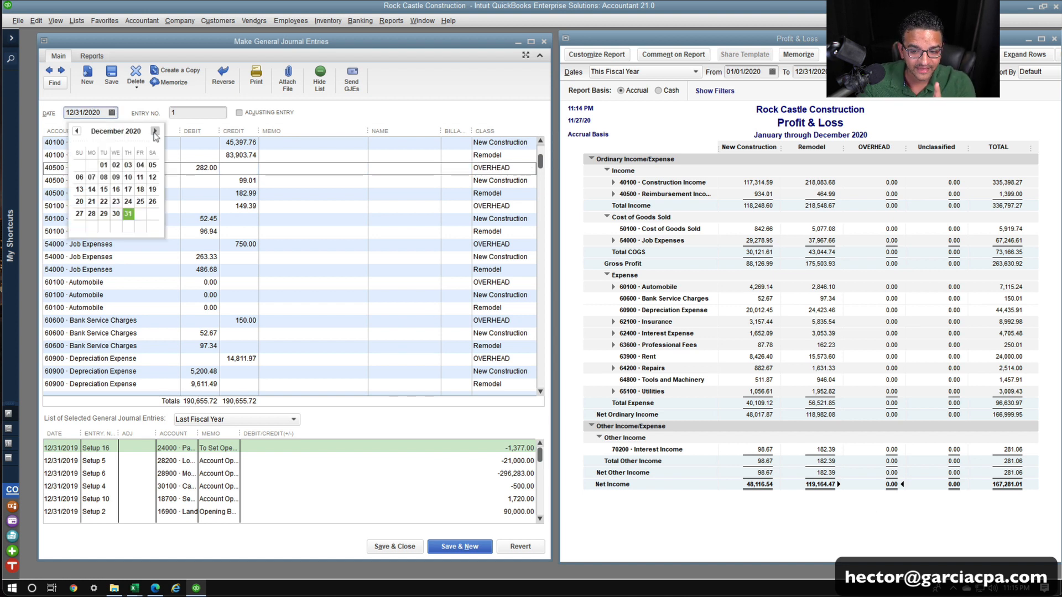
pyautogui.click(155, 131)
pyautogui.click(140, 165)
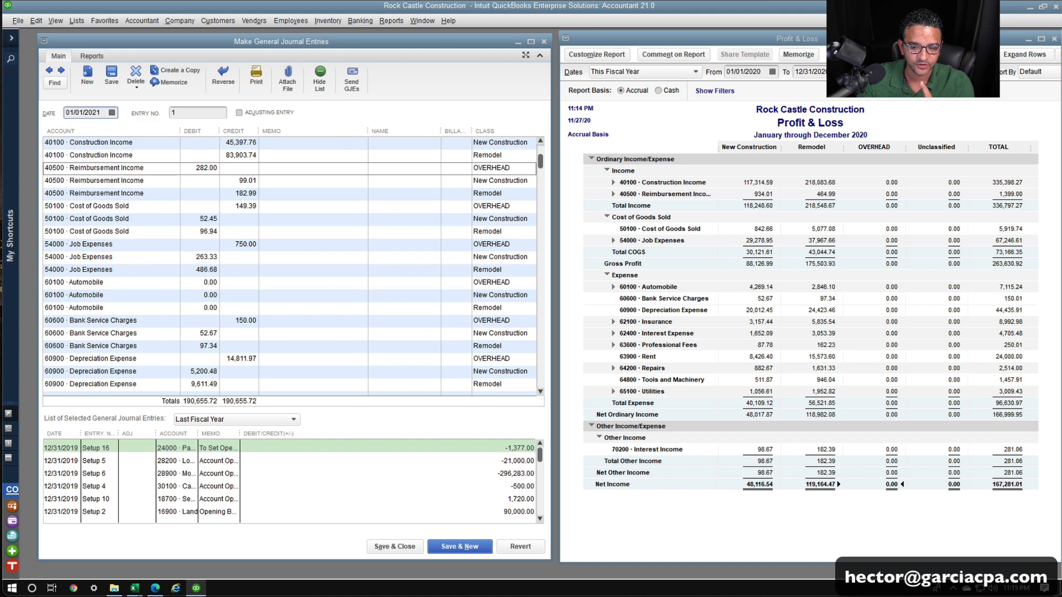
pyautogui.click(111, 76)
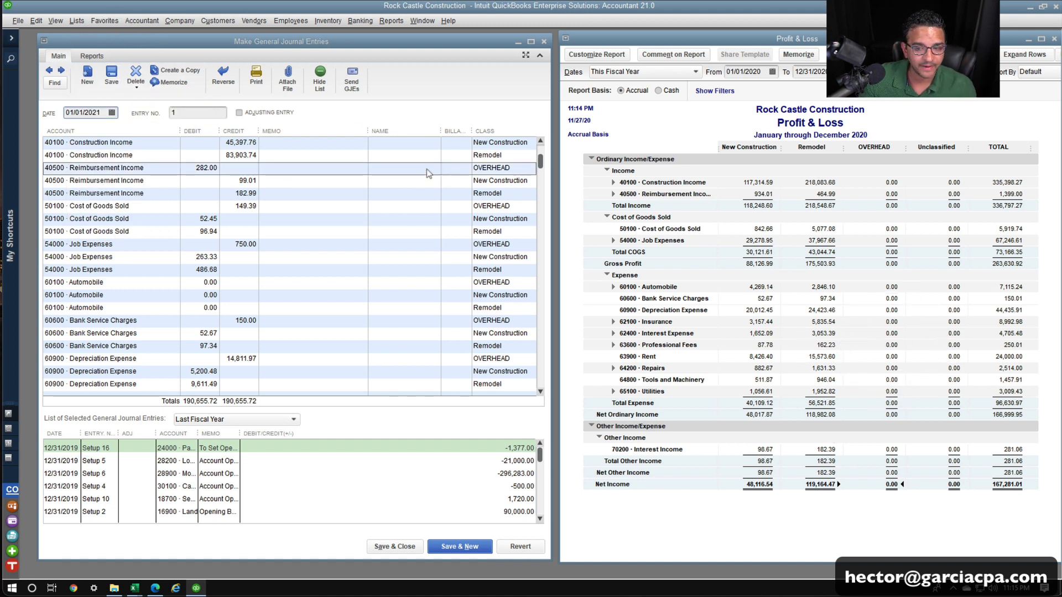
pyautogui.click(111, 77)
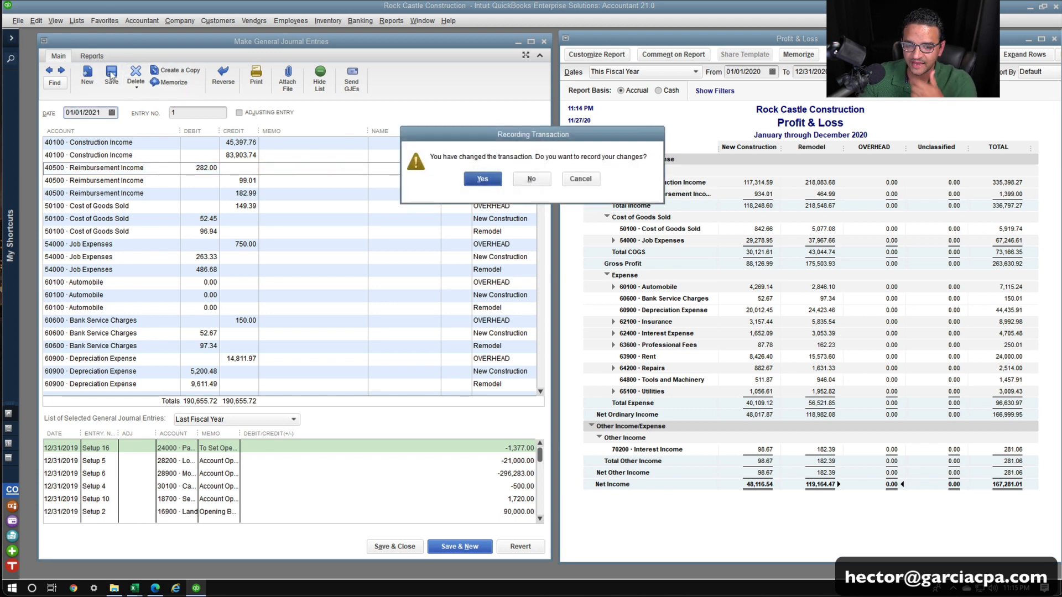
pyautogui.click(482, 179)
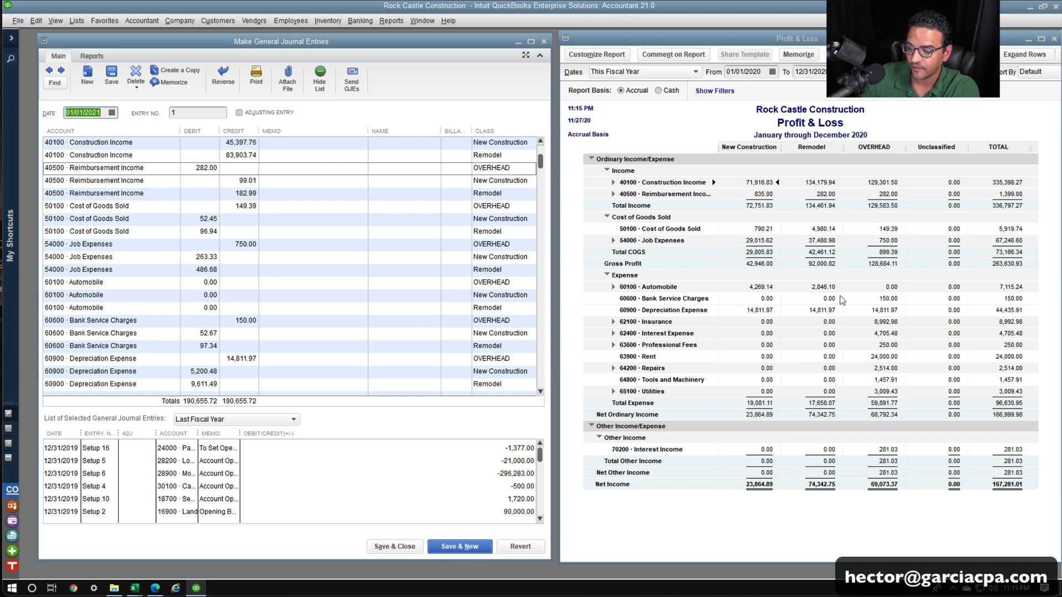
# Set the journal entry's date back to 12/31/2020, save it and record the changes.
pyautogui.click(112, 113)
pyautogui.click(77, 131)
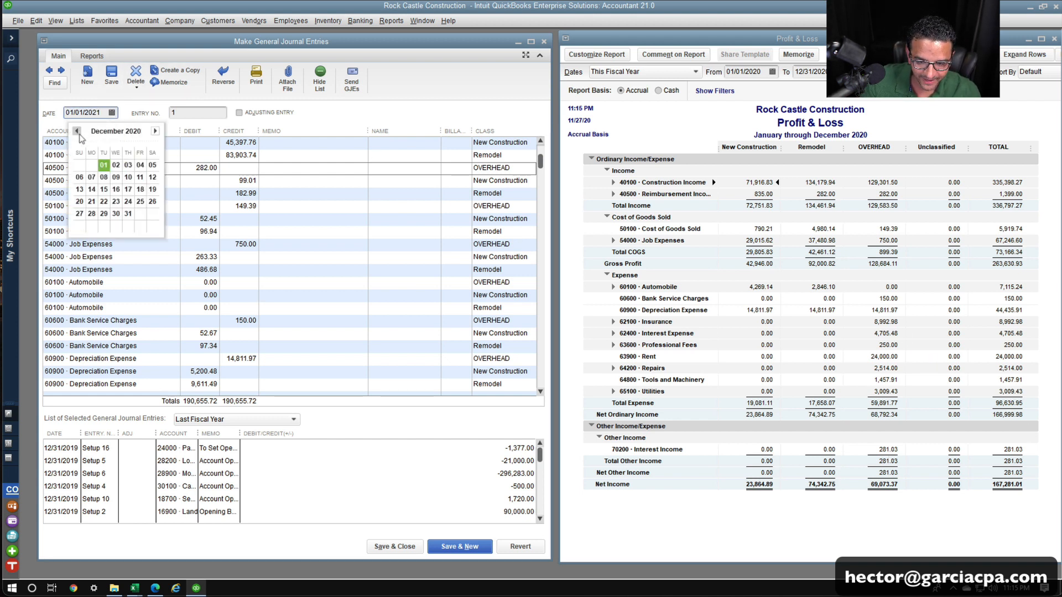
pyautogui.click(127, 214)
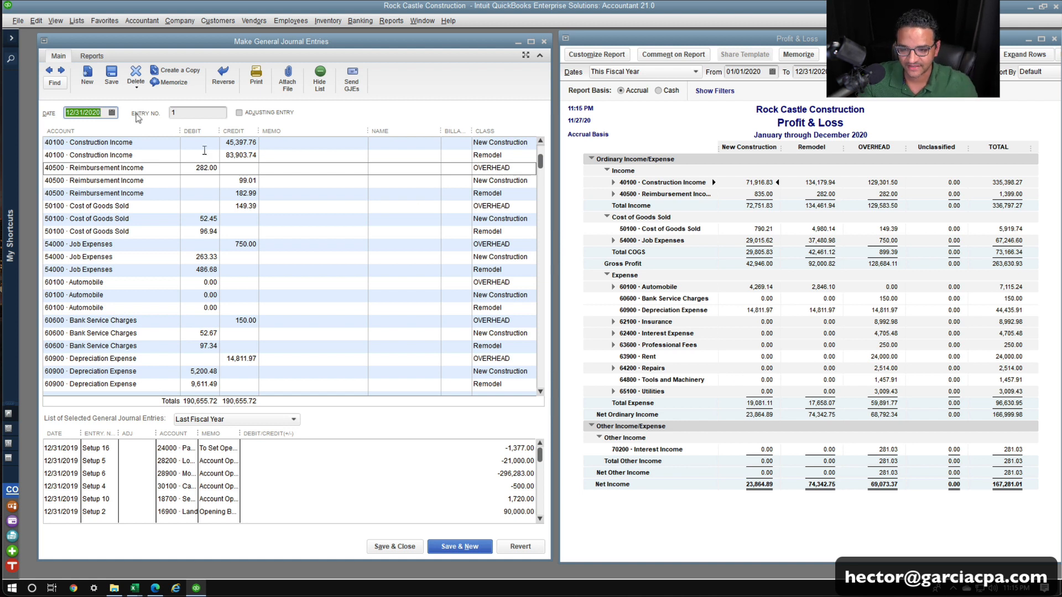
pyautogui.click(111, 75)
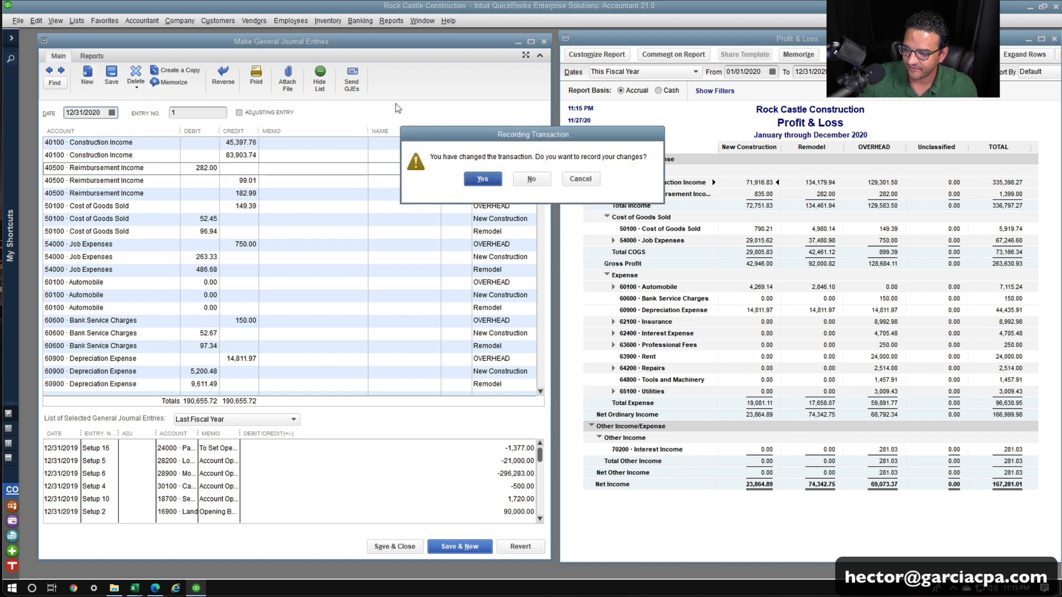
pyautogui.click(476, 179)
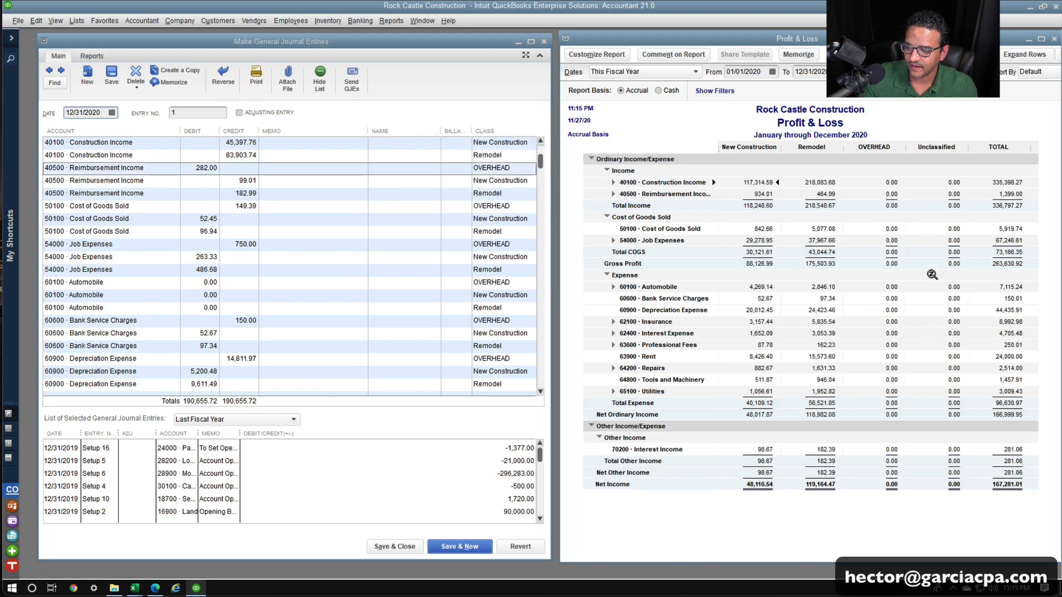
# Switch to Excel, close JOURNAL_20201127 without saving, and shrink and move the Excel start window clear of the desktop files.
pyautogui.press('ctrl')
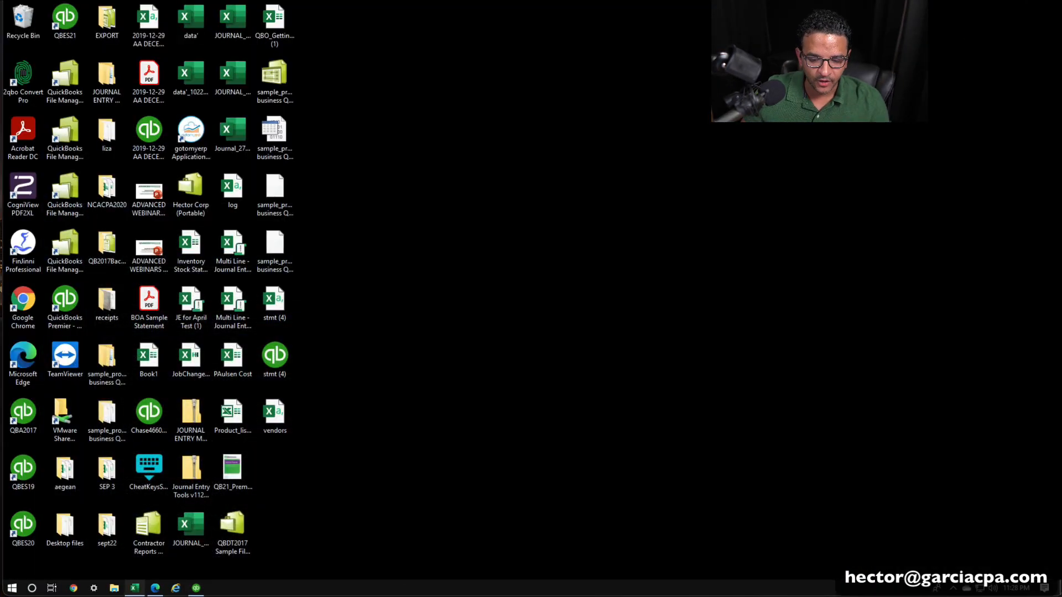
pyautogui.click(138, 590)
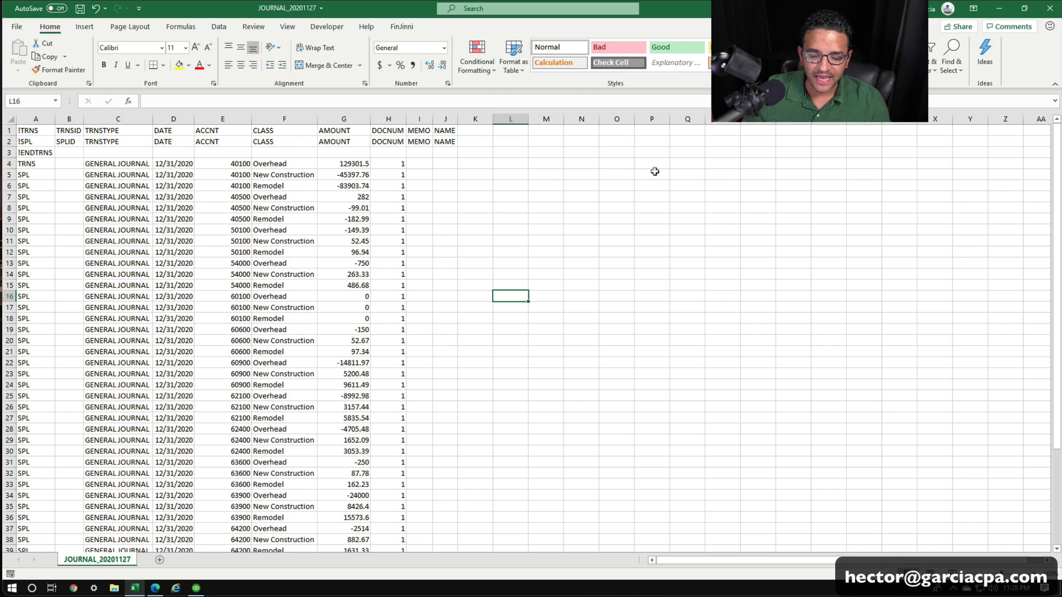
pyautogui.click(1051, 10)
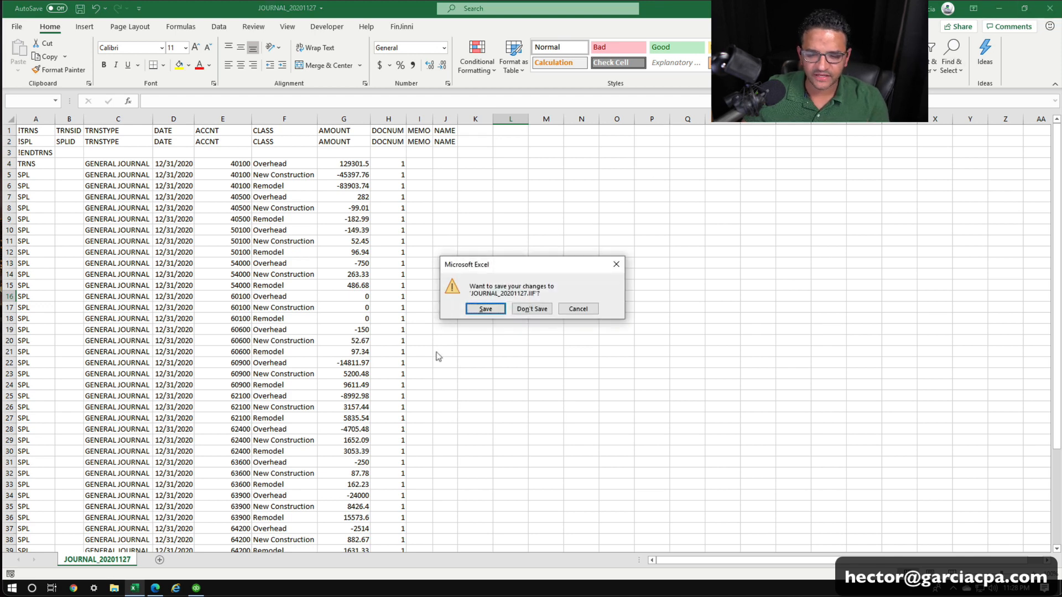
pyautogui.click(530, 308)
pyautogui.click(135, 588)
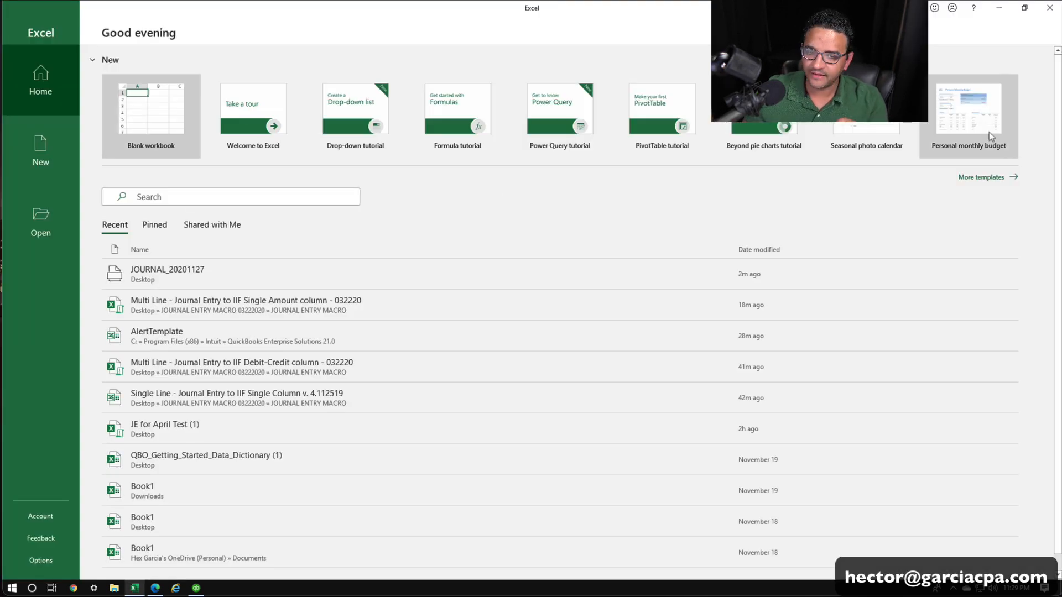
pyautogui.click(1024, 7)
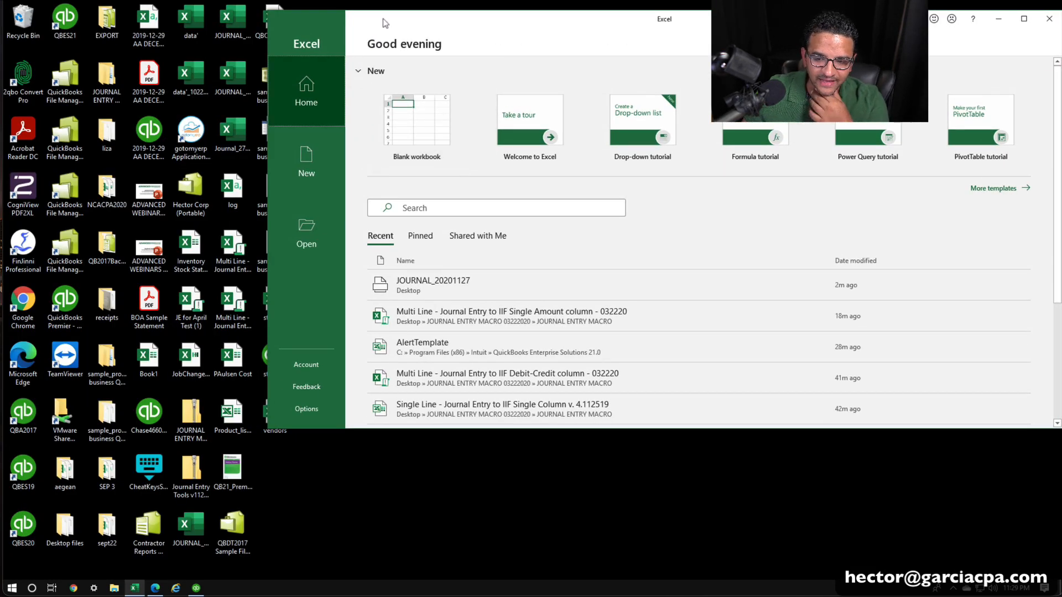
pyautogui.moveTo(386, 22); pyautogui.dragTo(445, 17)
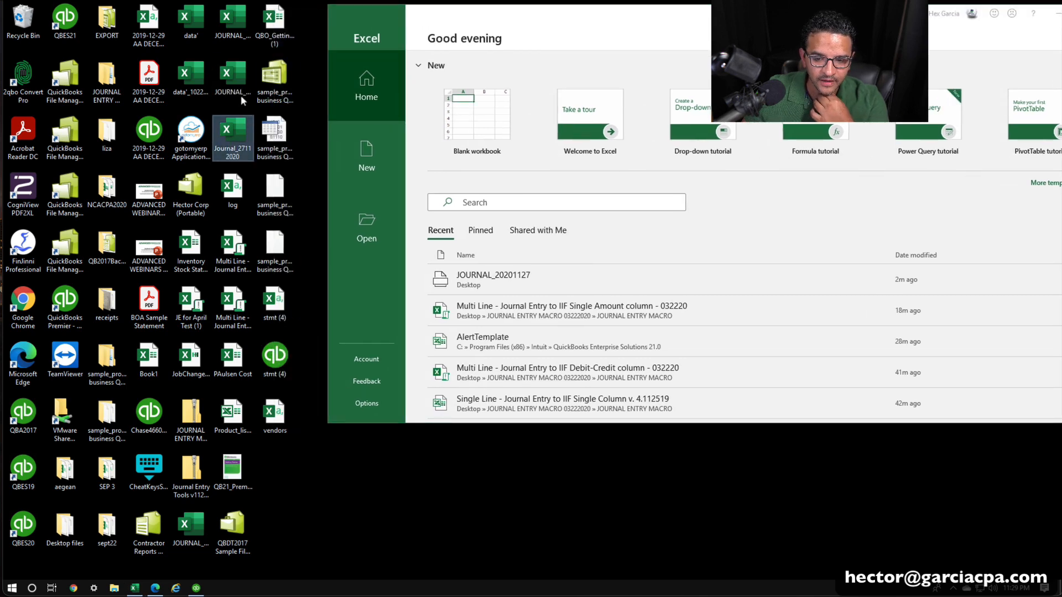
# Open JOURNAL_20201127 from the desktop, close the Journal_27112020 workbook and maximize the JOURNAL_20201127 window.
pyautogui.click(238, 79)
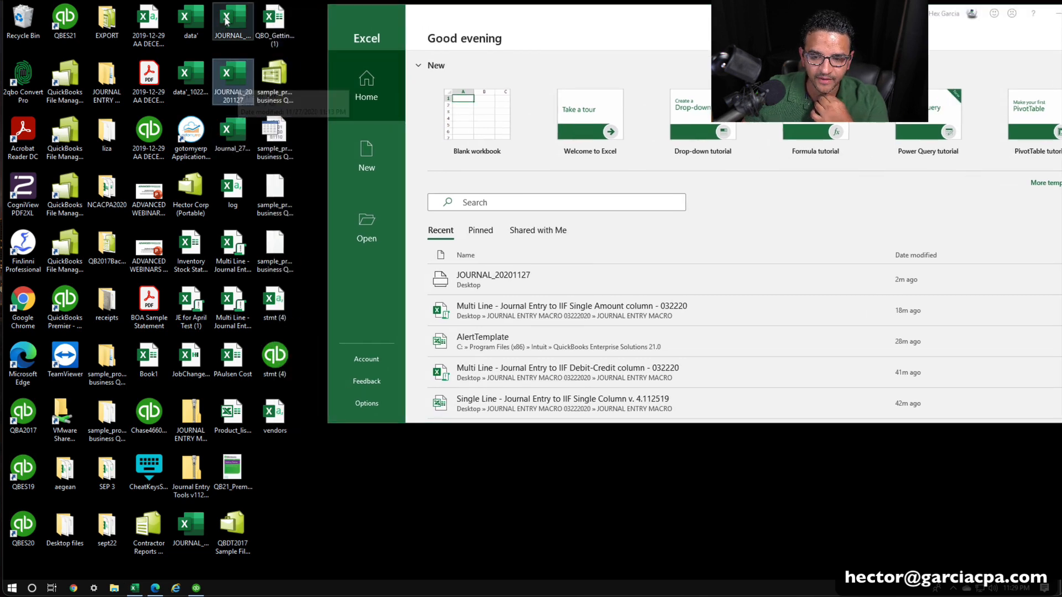
pyautogui.doubleClick(237, 89)
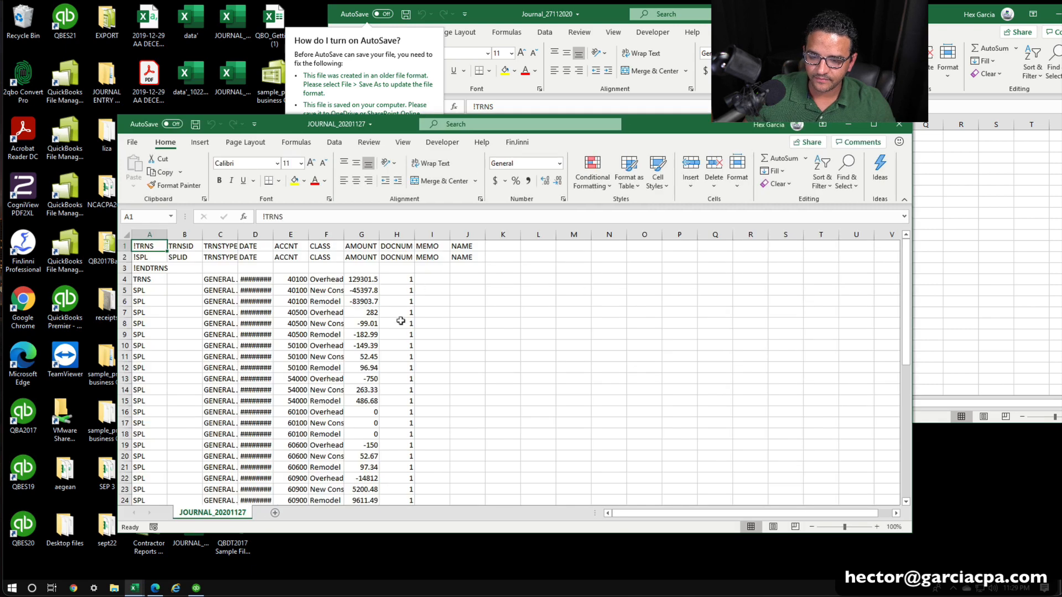
pyautogui.moveTo(604, 13); pyautogui.dragTo(405, 85)
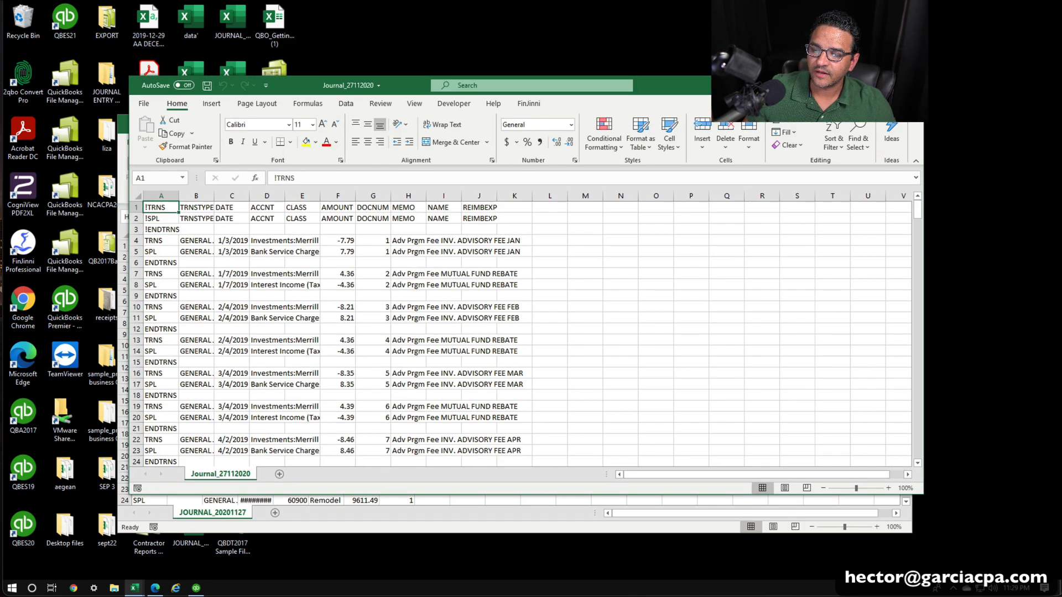
pyautogui.click(911, 85)
pyautogui.click(873, 123)
pyautogui.click(586, 329)
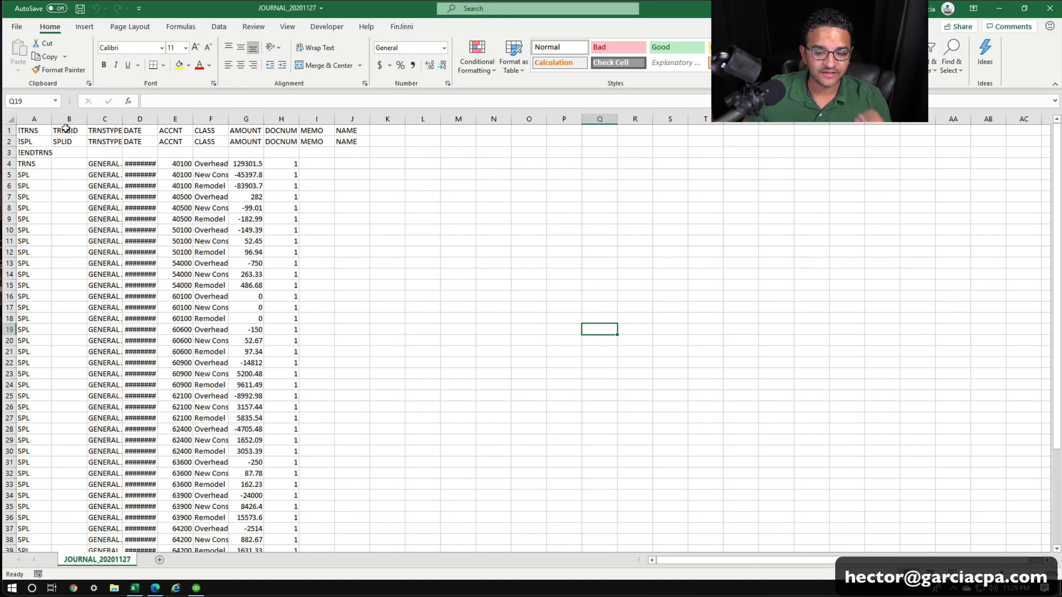
# Autofit columns A to J to their contents and widen the ACCNT column further.
pyautogui.moveTo(25, 114); pyautogui.dragTo(352, 119)
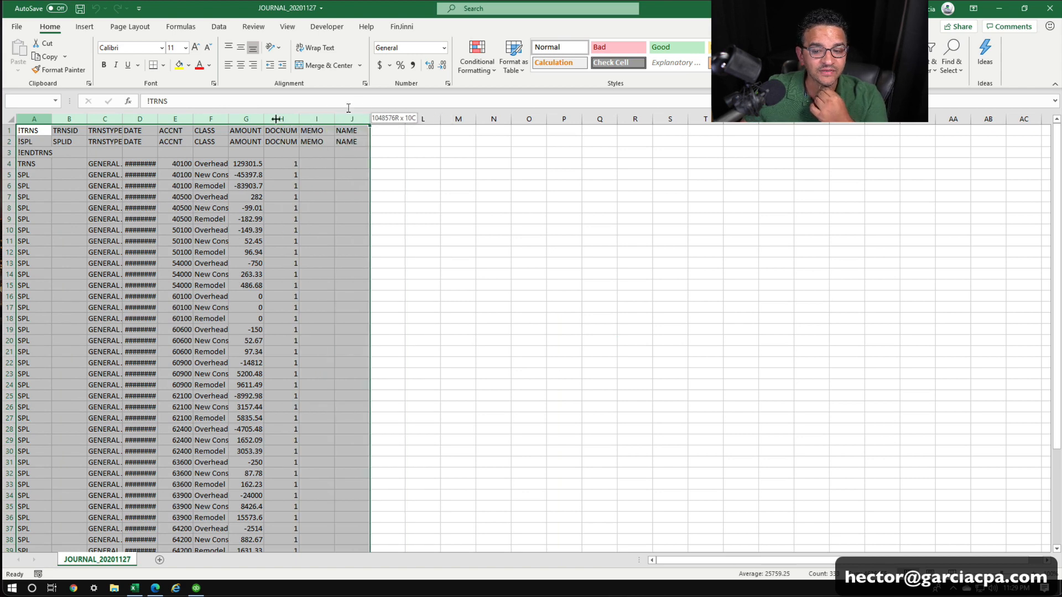
pyautogui.doubleClick(151, 115)
pyautogui.click(332, 248)
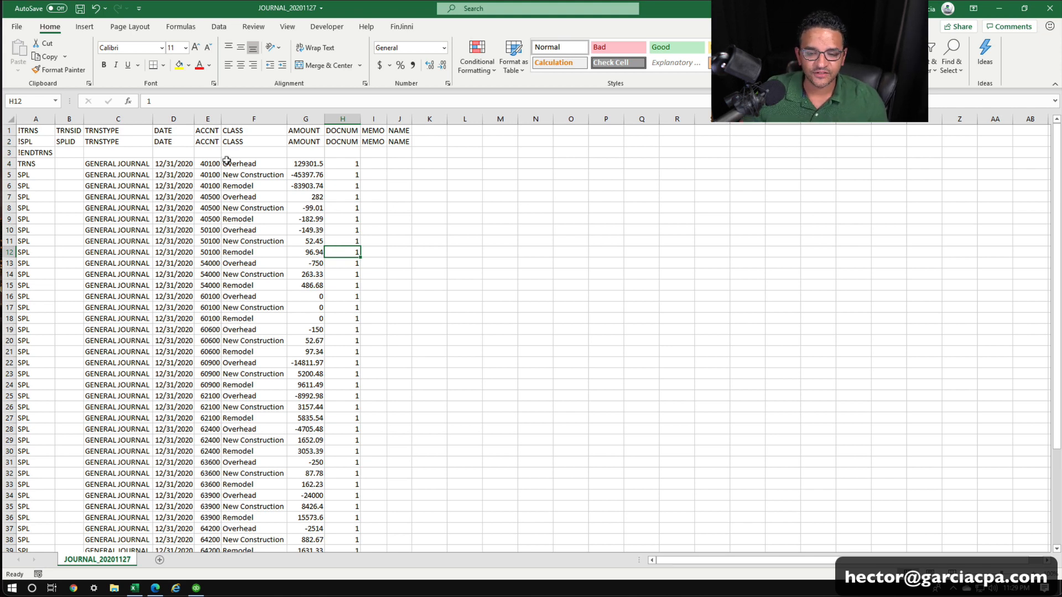
pyautogui.click(208, 119)
pyautogui.moveTo(218, 115); pyautogui.dragTo(255, 117)
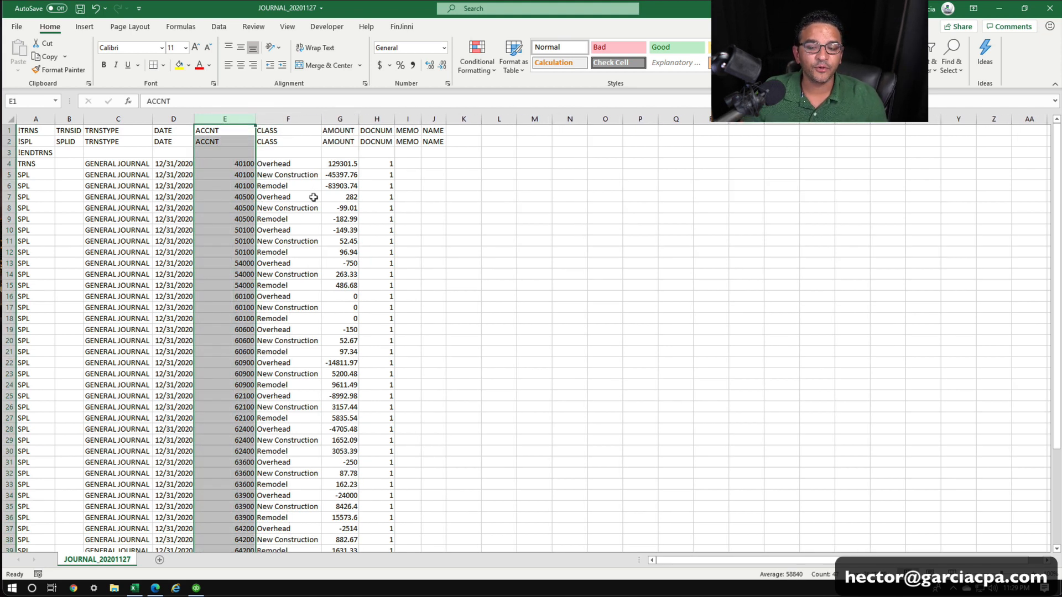
# Examine the ACCNT, CLASS, AMOUNT, DOCNUM and DATE columns down to the last row, and close the file without saving.
pyautogui.click(243, 205)
pyautogui.click(224, 119)
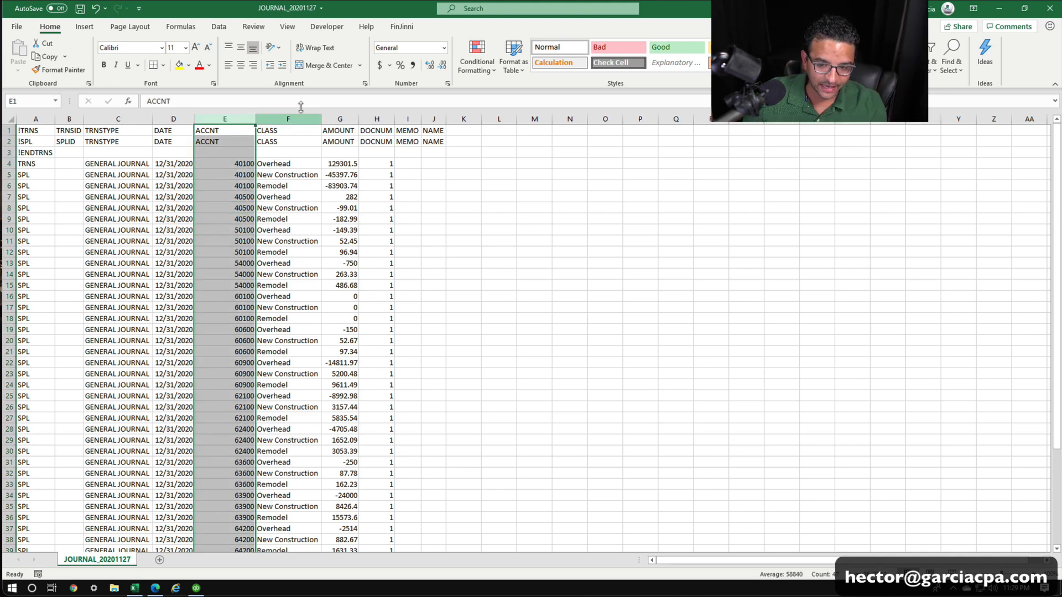
pyautogui.click(289, 118)
pyautogui.moveTo(271, 164)
pyautogui.mouseDown()
pyautogui.moveTo(277, 258)
pyautogui.moveTo(277, 182)
pyautogui.mouseUp()
pyautogui.click(340, 118)
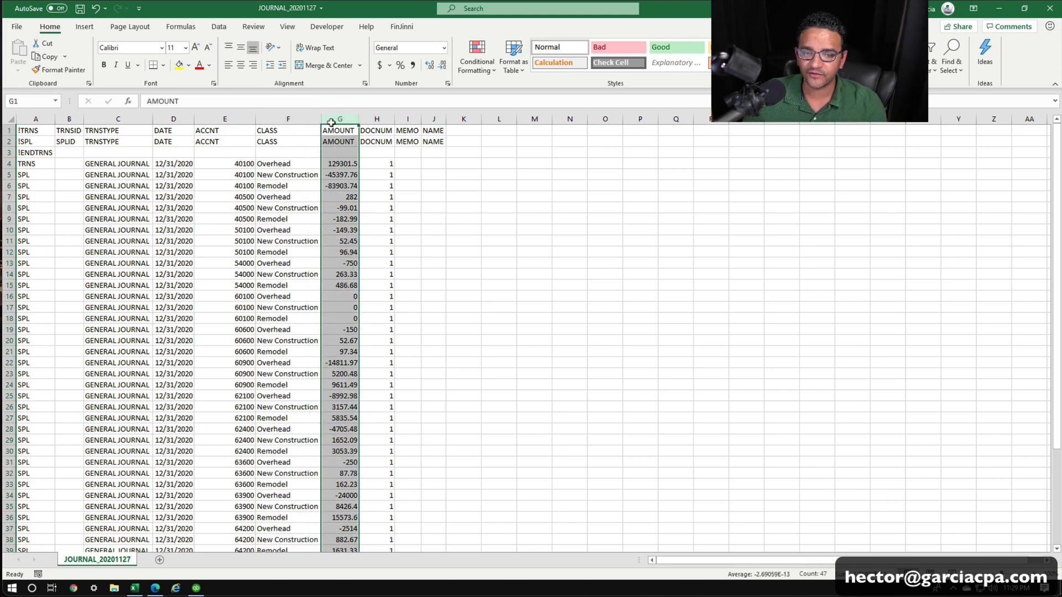
pyautogui.click(377, 118)
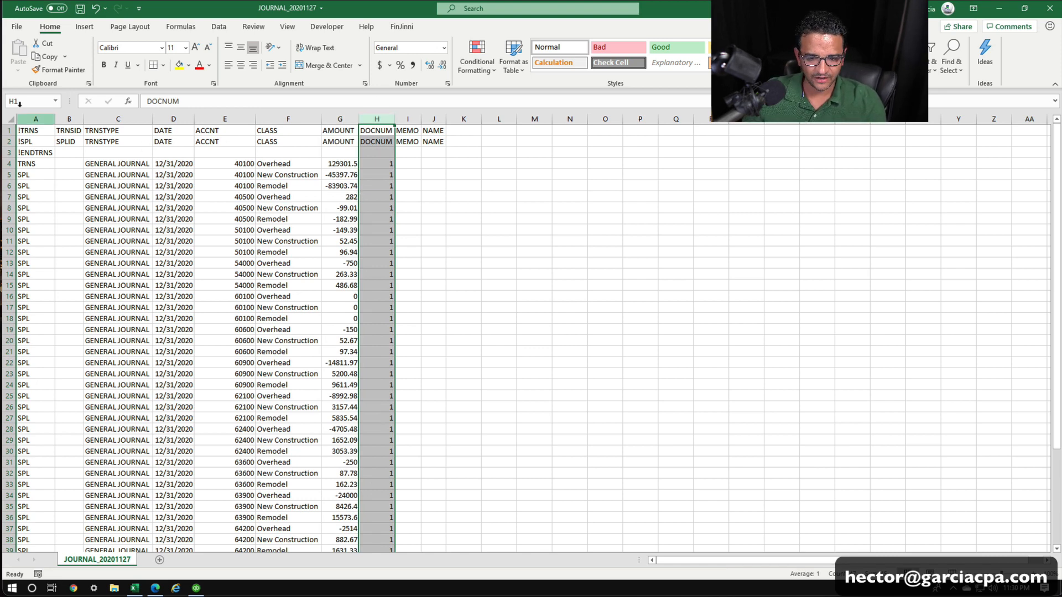
pyautogui.moveTo(171, 160); pyautogui.dragTo(174, 275)
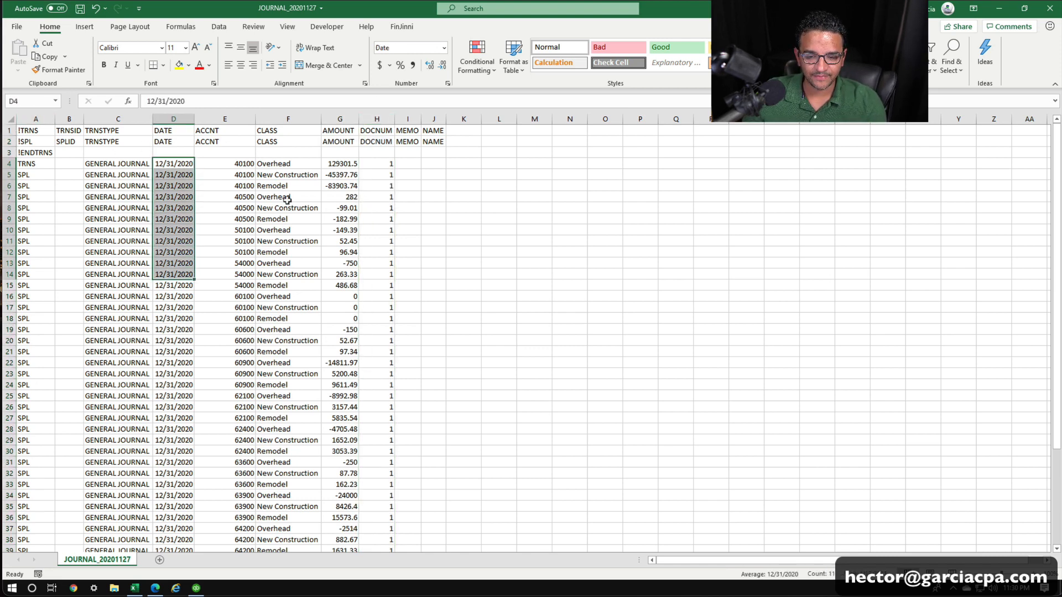
pyautogui.moveTo(375, 159); pyautogui.dragTo(381, 253)
pyautogui.scroll(-4, 371, 260)
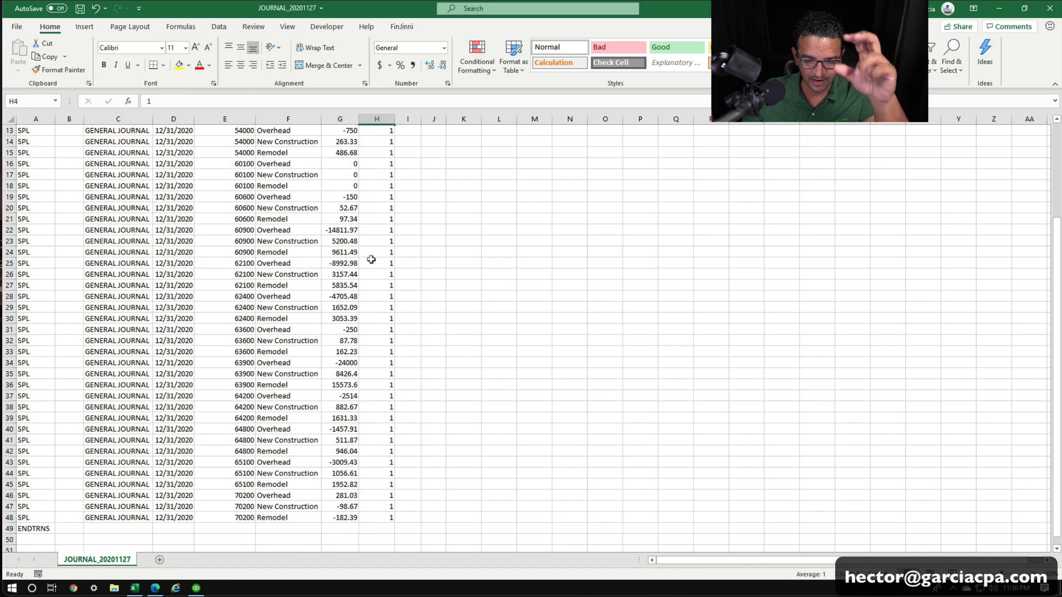
pyautogui.scroll(4, 369, 264)
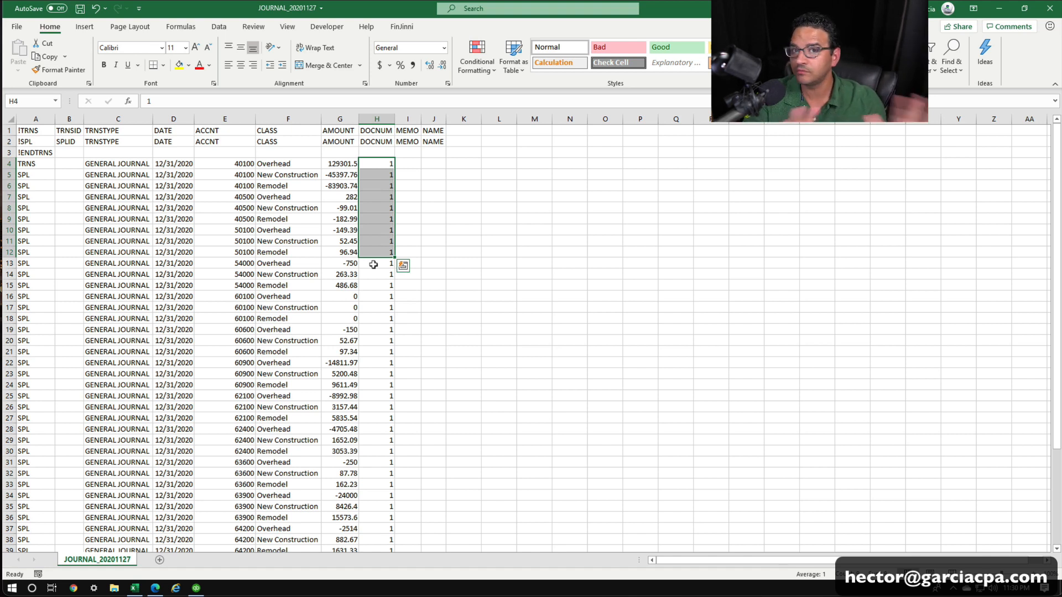
pyautogui.click(1050, 8)
pyautogui.click(531, 309)
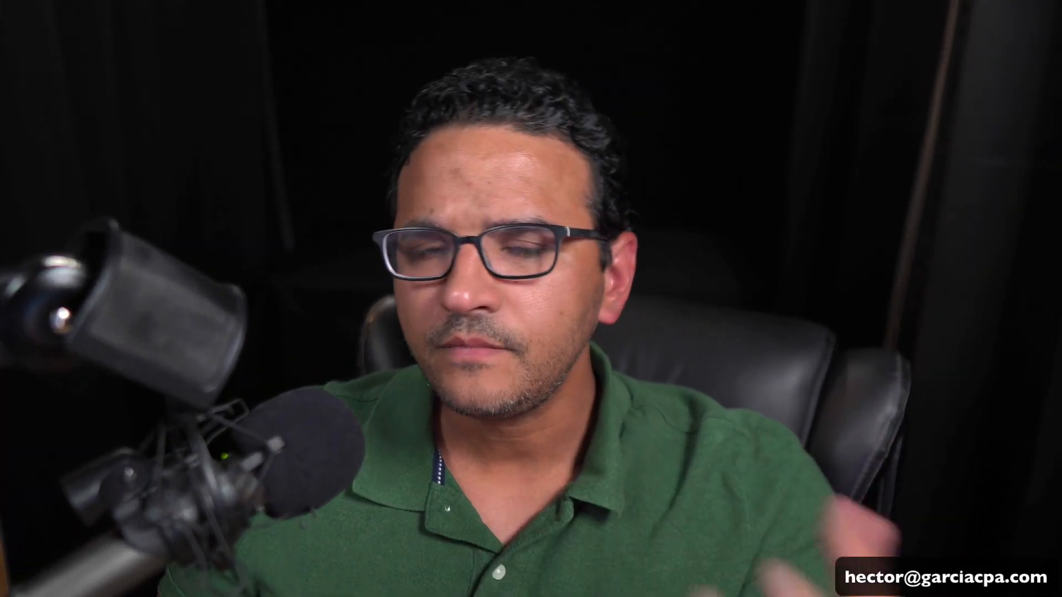